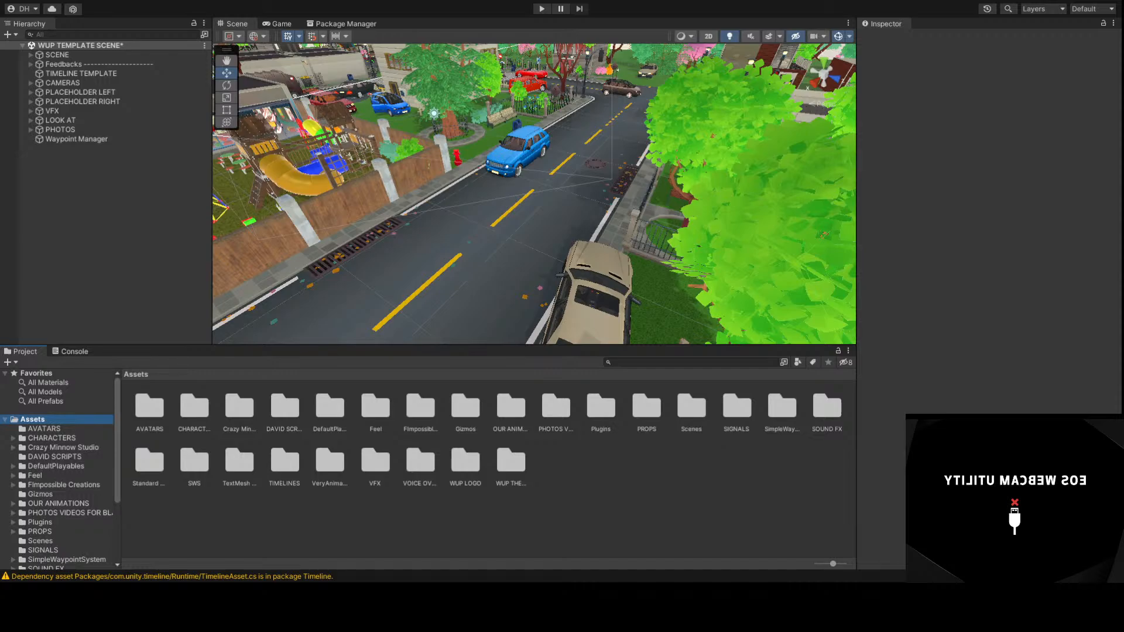
Open the Timeline window for the TIMELINE TEMPLATE object and dock it beside the Project panel, widening it to show its tracks
left_click(88, 73)
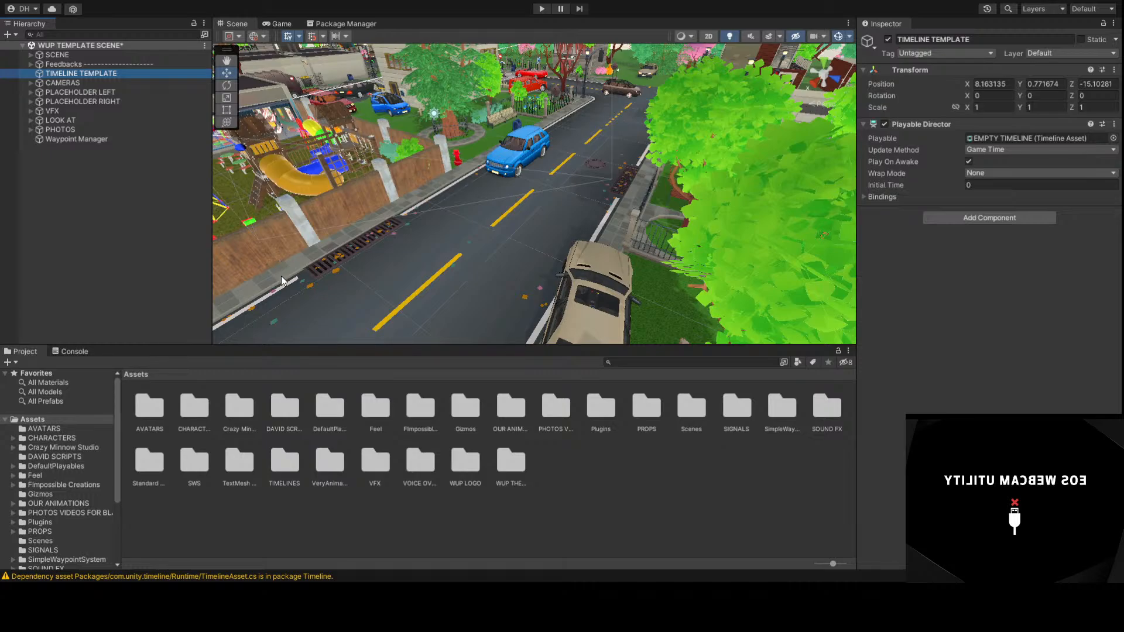
left_click(628, 402)
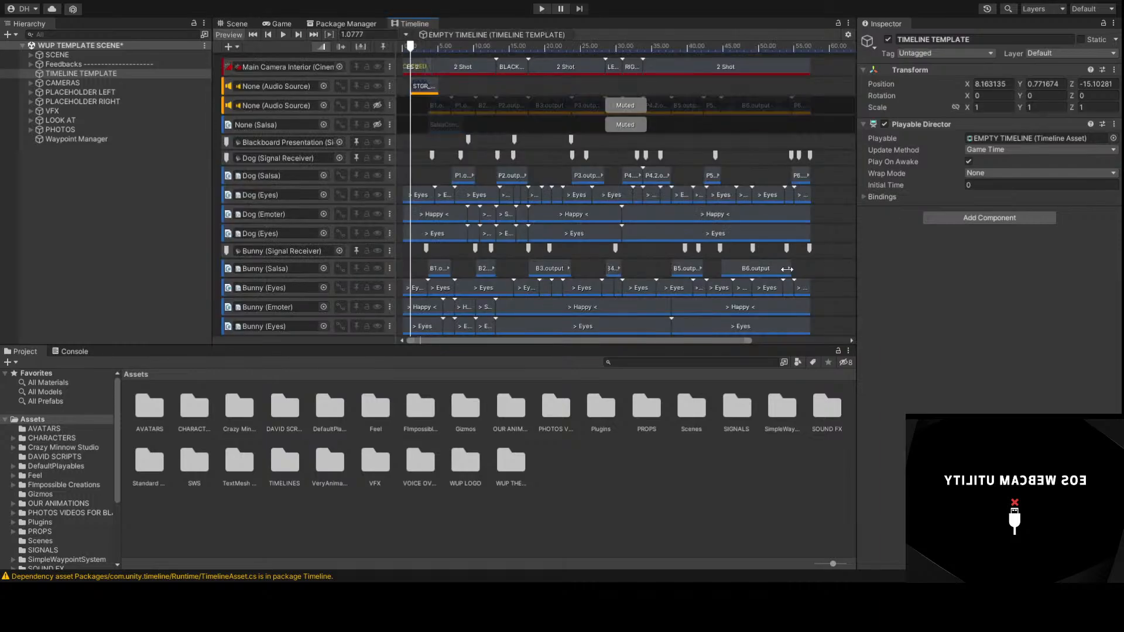
left_click_drag(410, 24, 725, 459)
left_click_drag(570, 439, 221, 434)
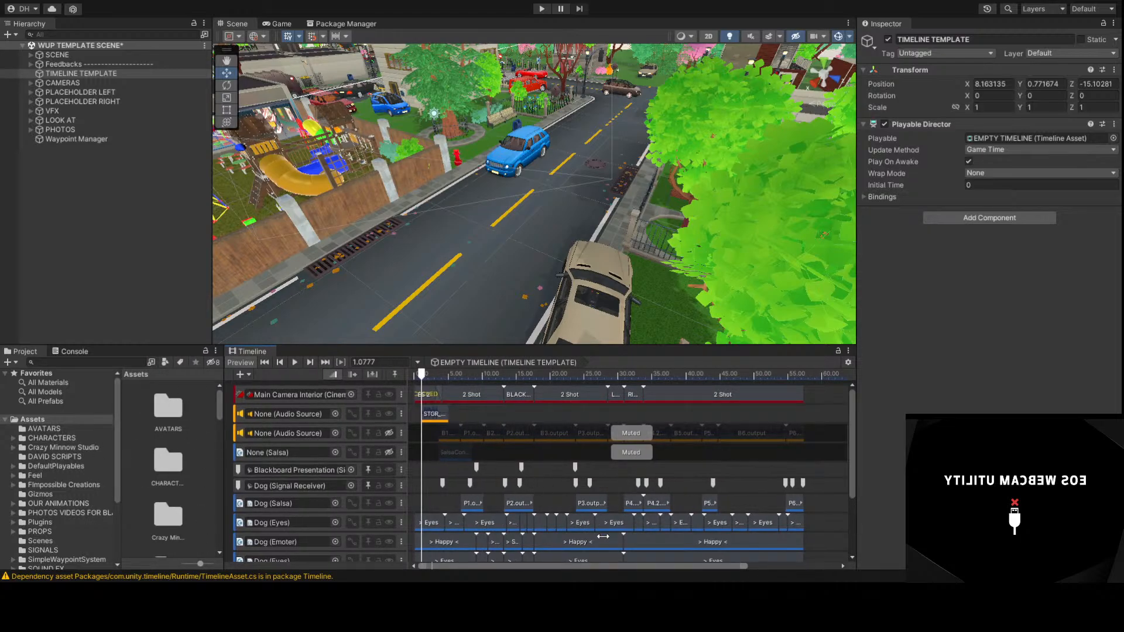
Delete the stray clips beyond the 60-second mark on the camera, Dog and Bunny tracks
scroll(594, 503, "down", 4)
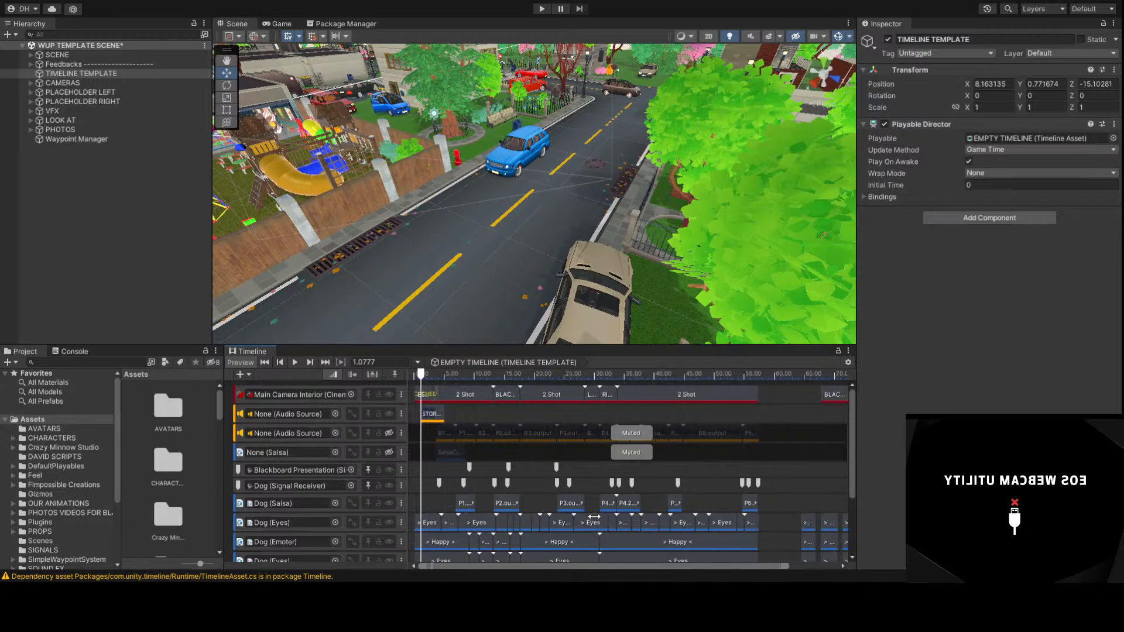
scroll(658, 528, "down", 1)
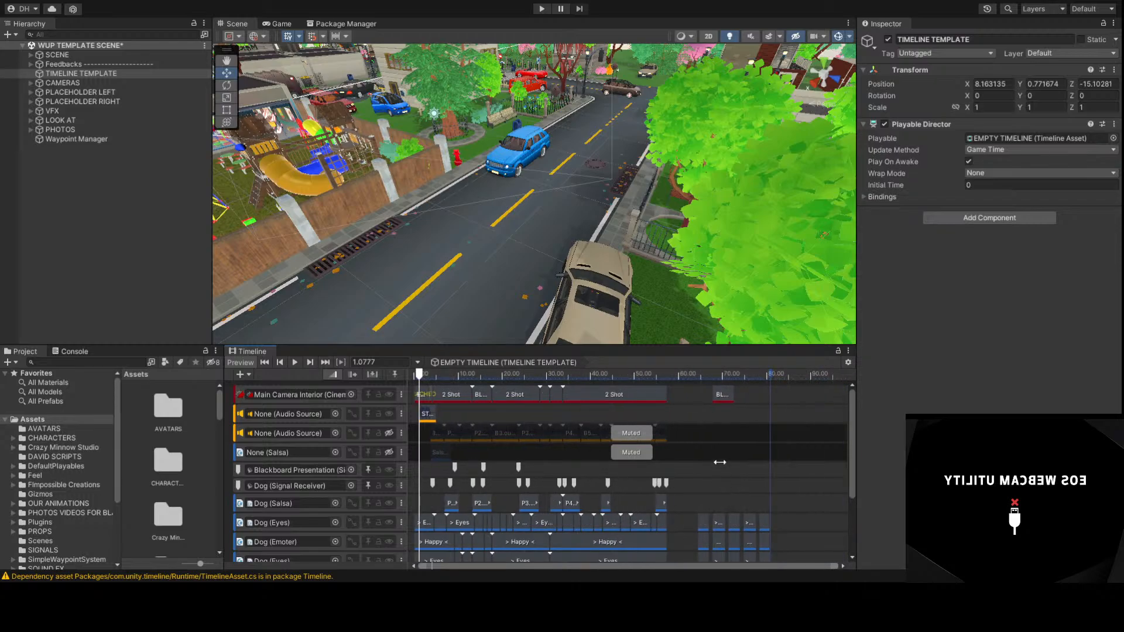
left_click_drag(680, 392, 800, 577)
key("Delete")
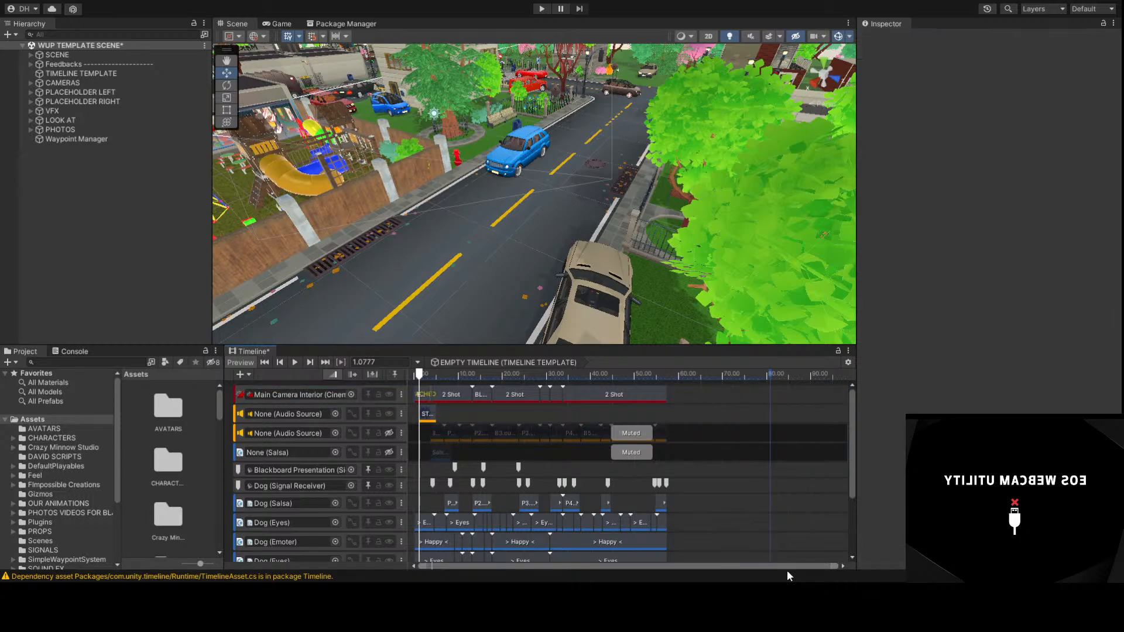
left_click_drag(852, 413, 857, 470)
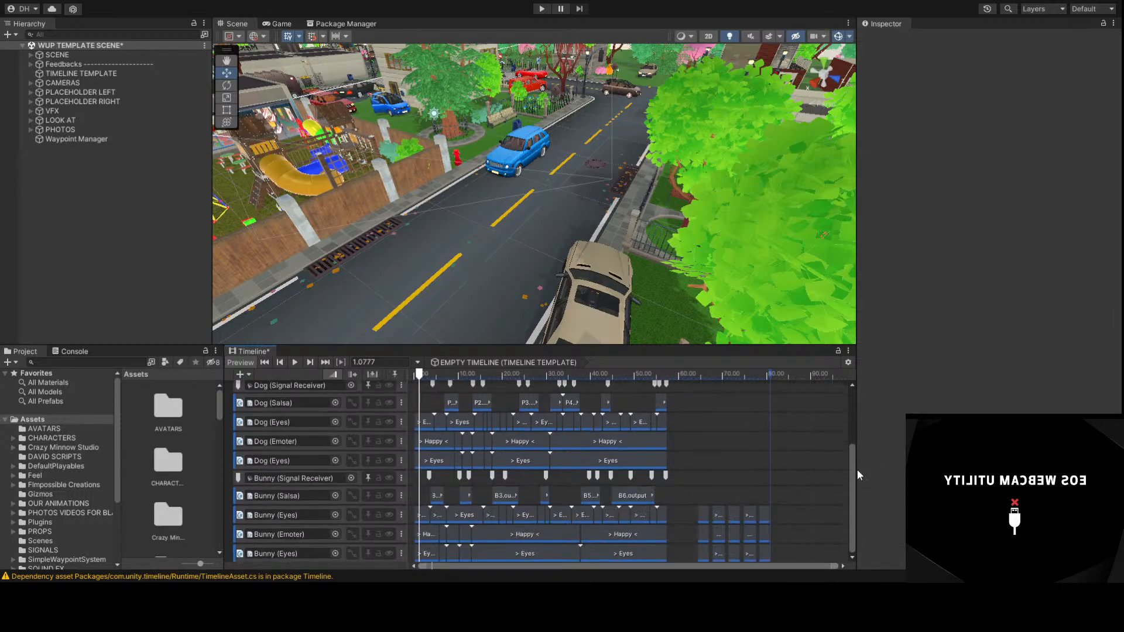
left_click_drag(693, 489, 772, 574)
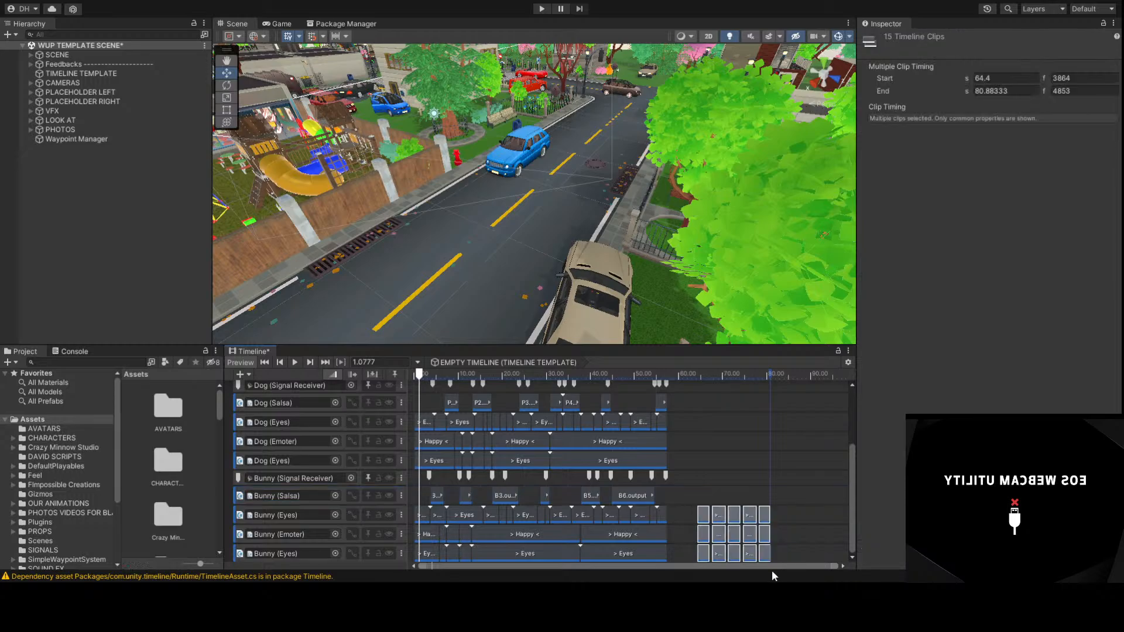
key("Delete")
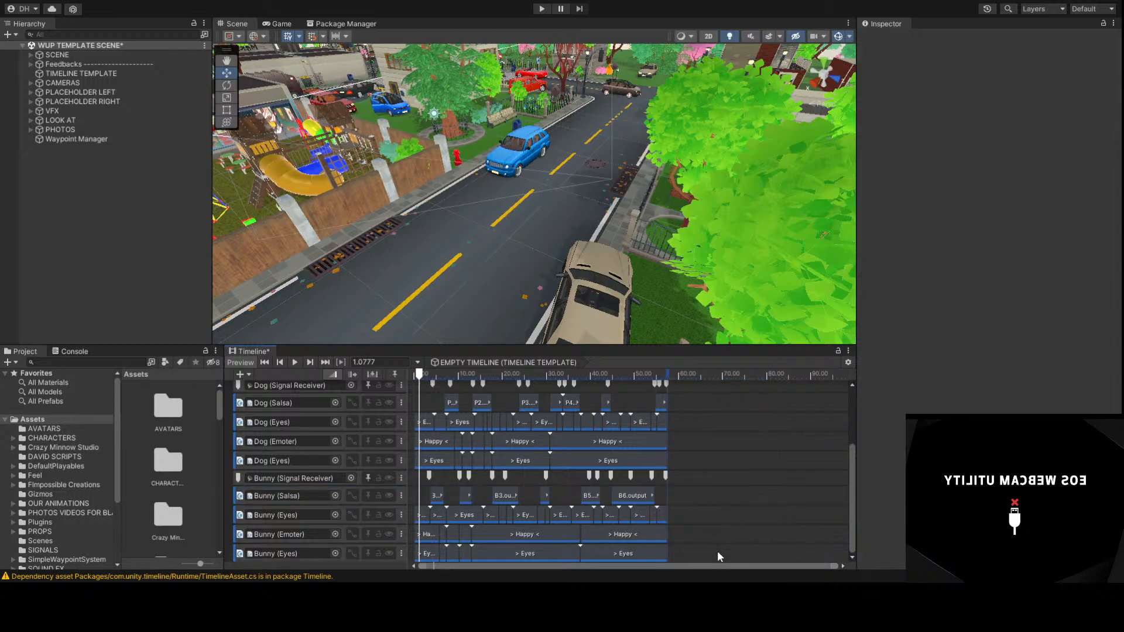
Move the timeline playhead to 0 with the whole sequence in view
scroll(711, 532, "up", 2)
left_click_drag(686, 565, 585, 566)
scroll(437, 453, "up", 3)
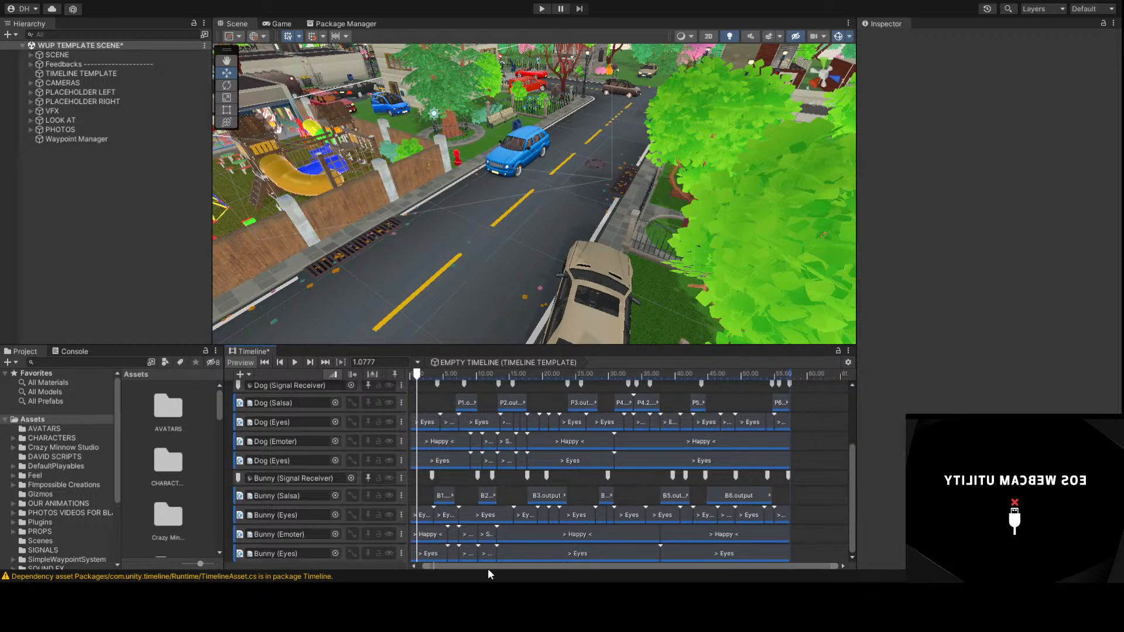
left_click_drag(491, 566, 466, 566)
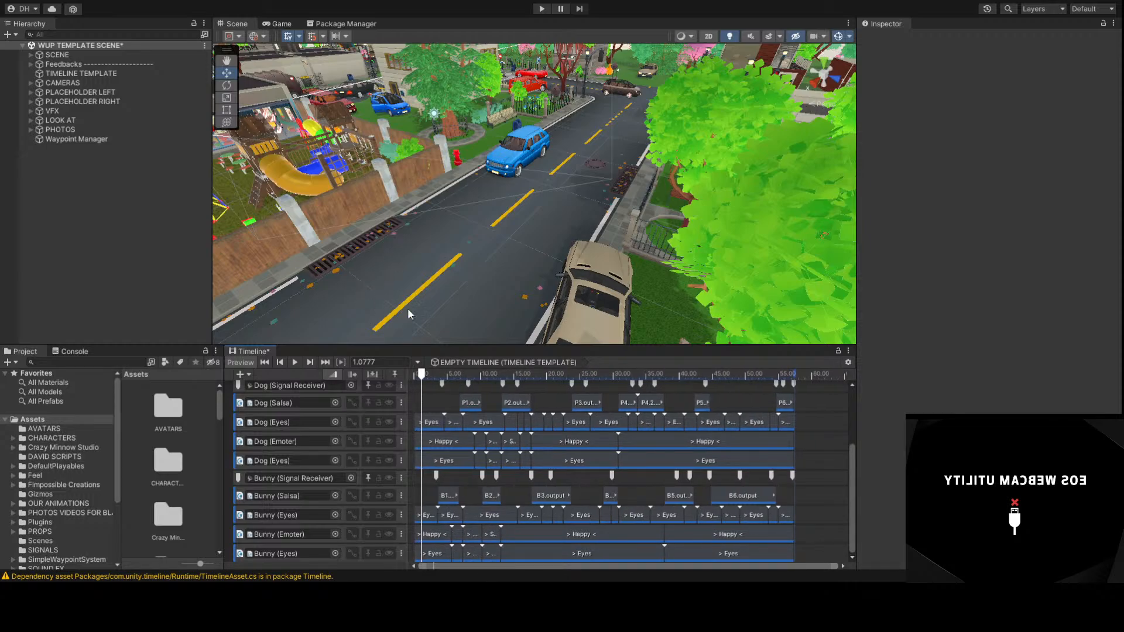
left_click_drag(421, 374, 414, 375)
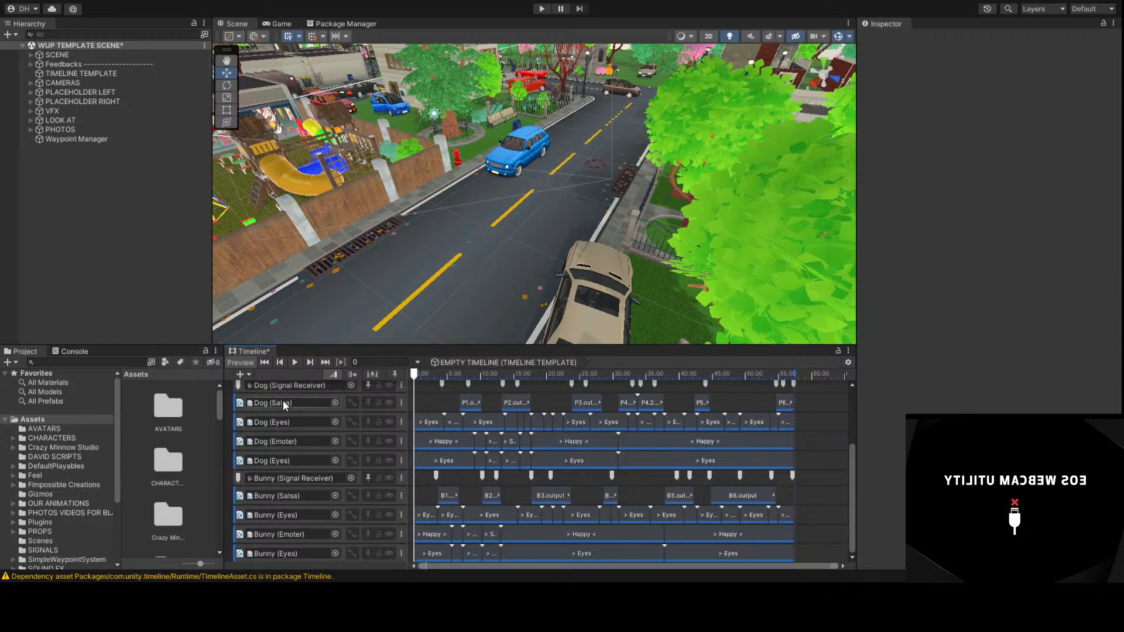
Add a track group and a track sub-group, and move the sub-group out to the top level above the other group
scroll(282, 400, "up", 4)
left_click(249, 378)
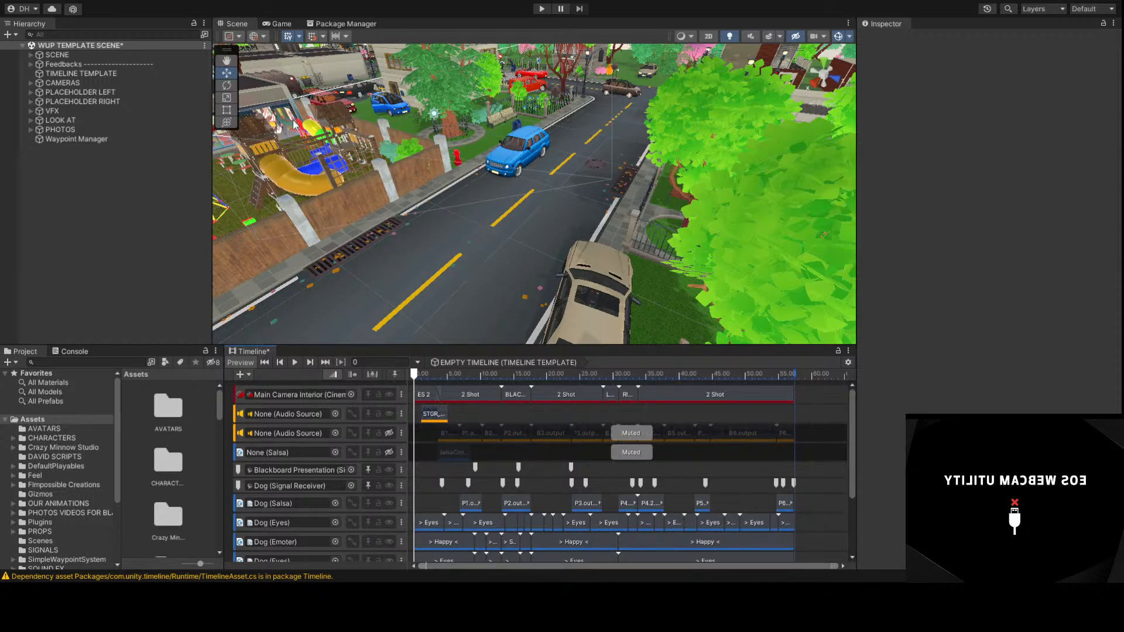
left_click(290, 111)
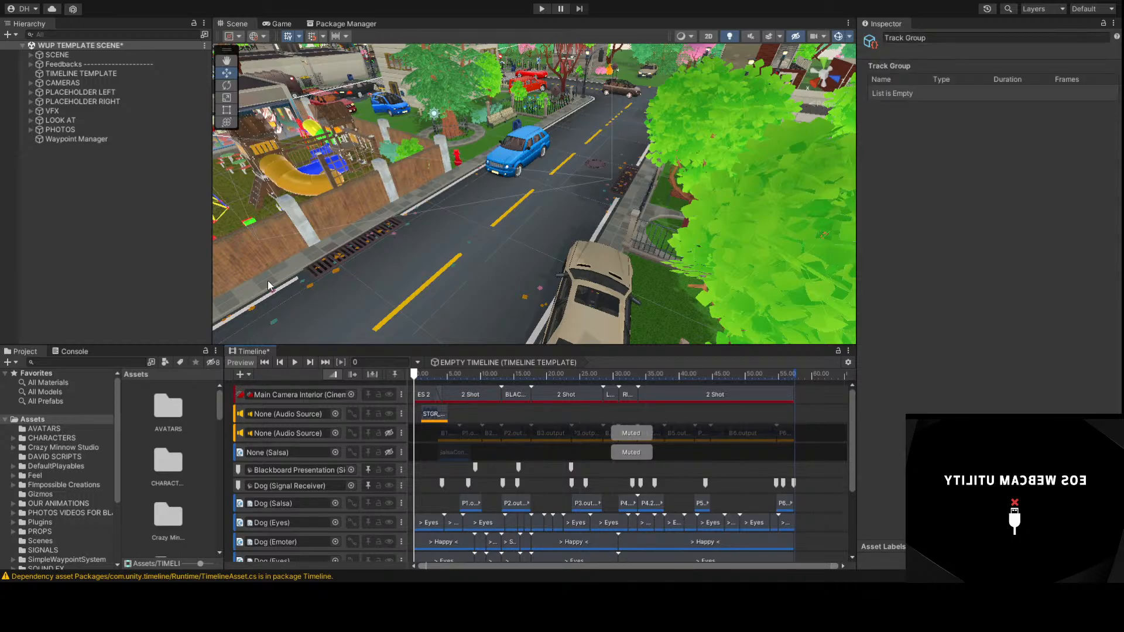
left_click(273, 114)
scroll(267, 491, "down", 4)
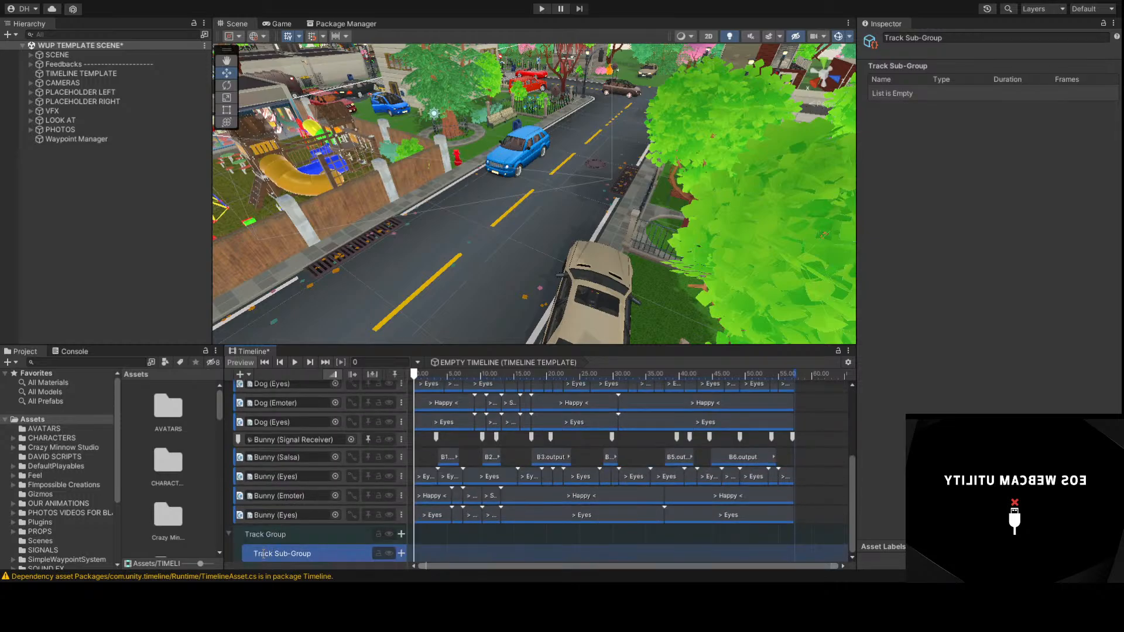
double_click(253, 534)
left_click_drag(249, 553, 247, 525)
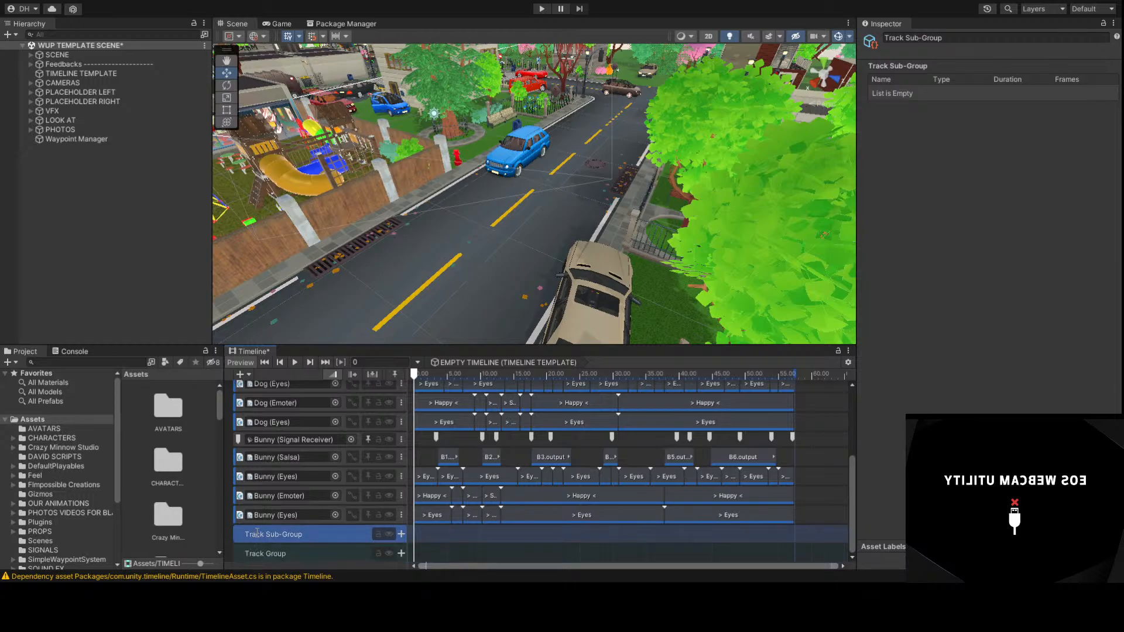
Rename the upper track group Pup and the lower one Bizzy
double_click(278, 535)
type("Pup")
double_click(276, 554)
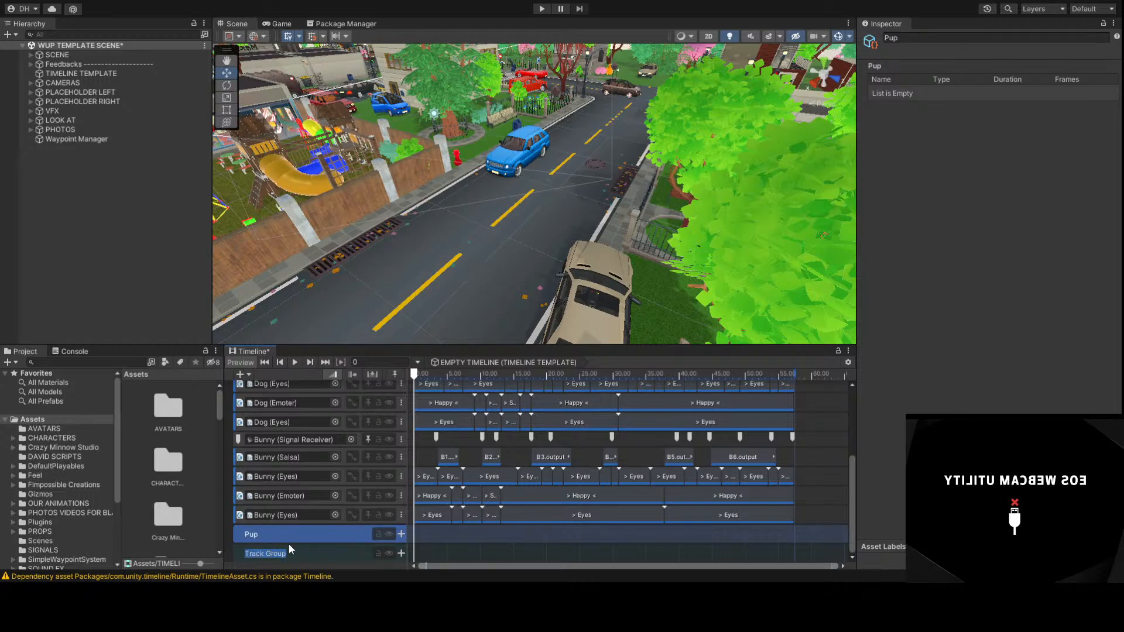
type("Bizzy")
Move all five Bunny tracks, from Signal Receiver to the last Eyes track, into the Bizzy group and collapse it
left_click(343, 460)
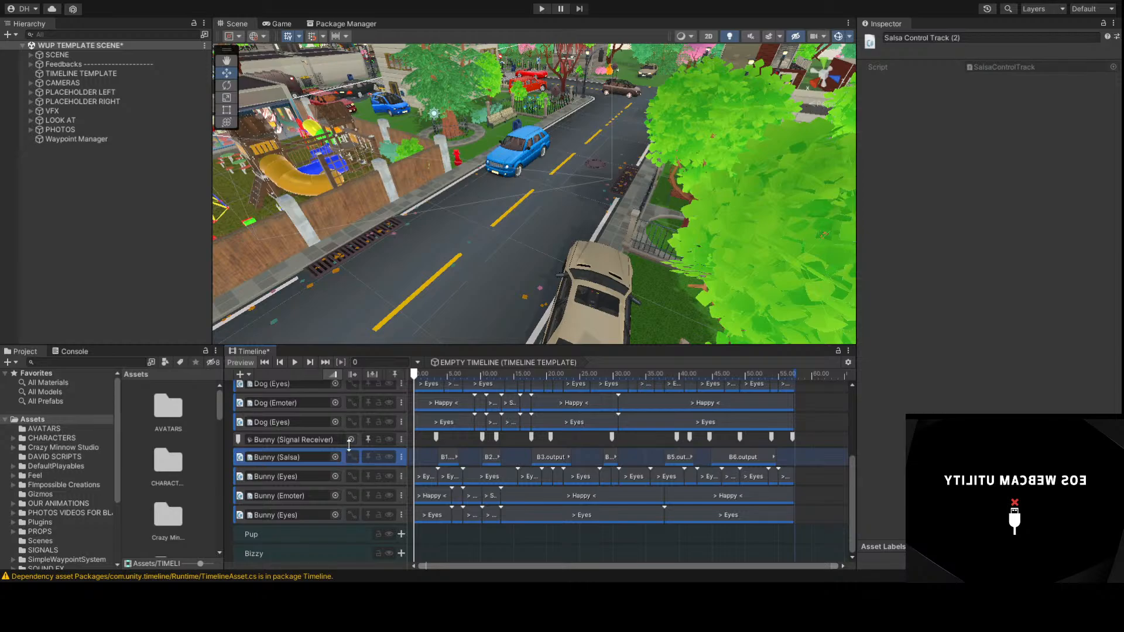
left_click(359, 442)
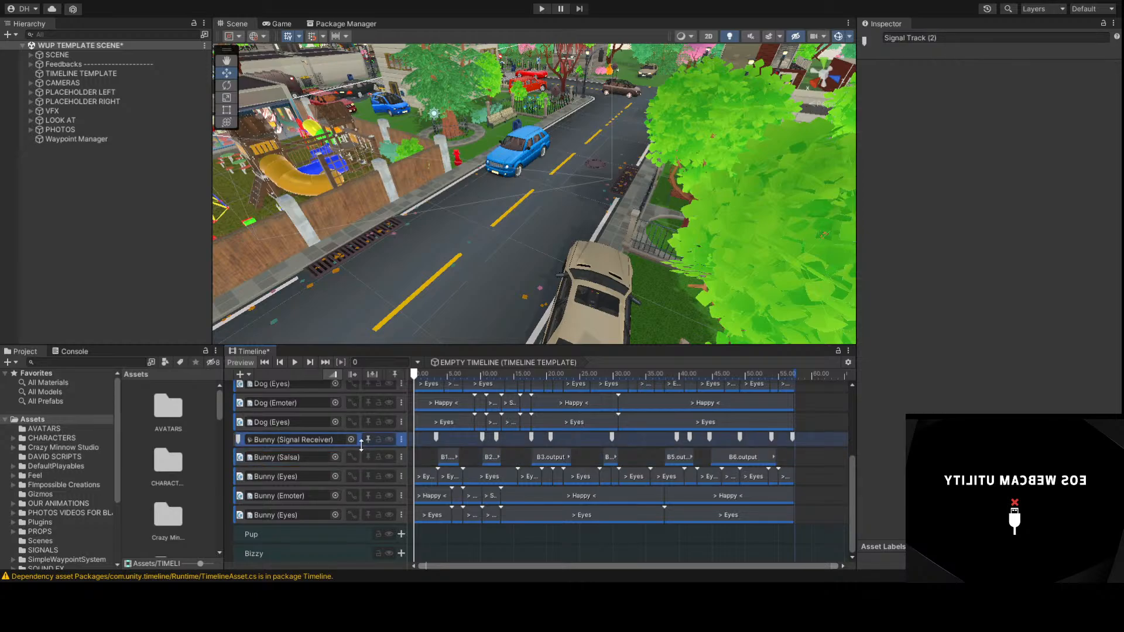
left_click(342, 513, "shift")
left_click_drag(342, 513, 318, 556)
left_click(227, 458)
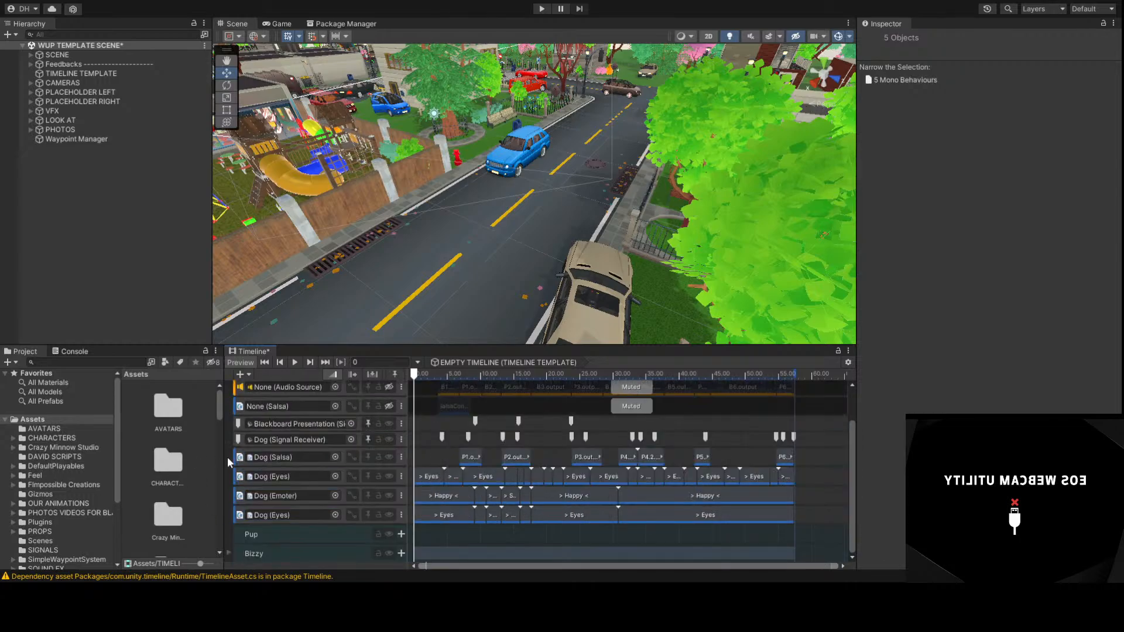
Move all five Dog tracks, from Signal Receiver to the last Eyes track, into the Pup group and collapse it
left_click(360, 440)
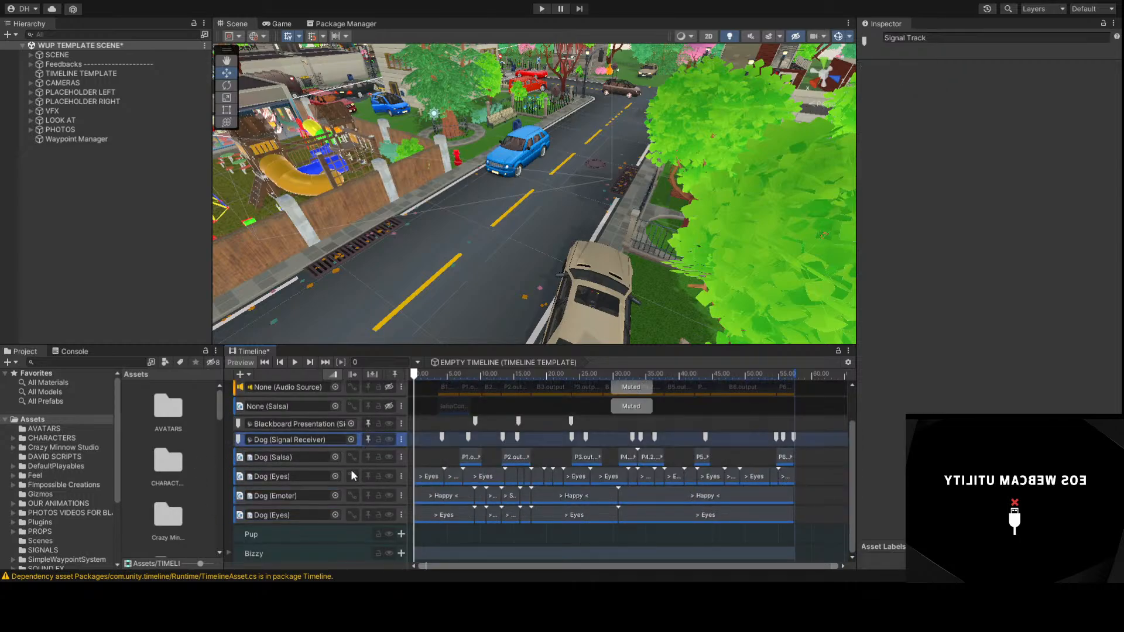
left_click(342, 510, "shift")
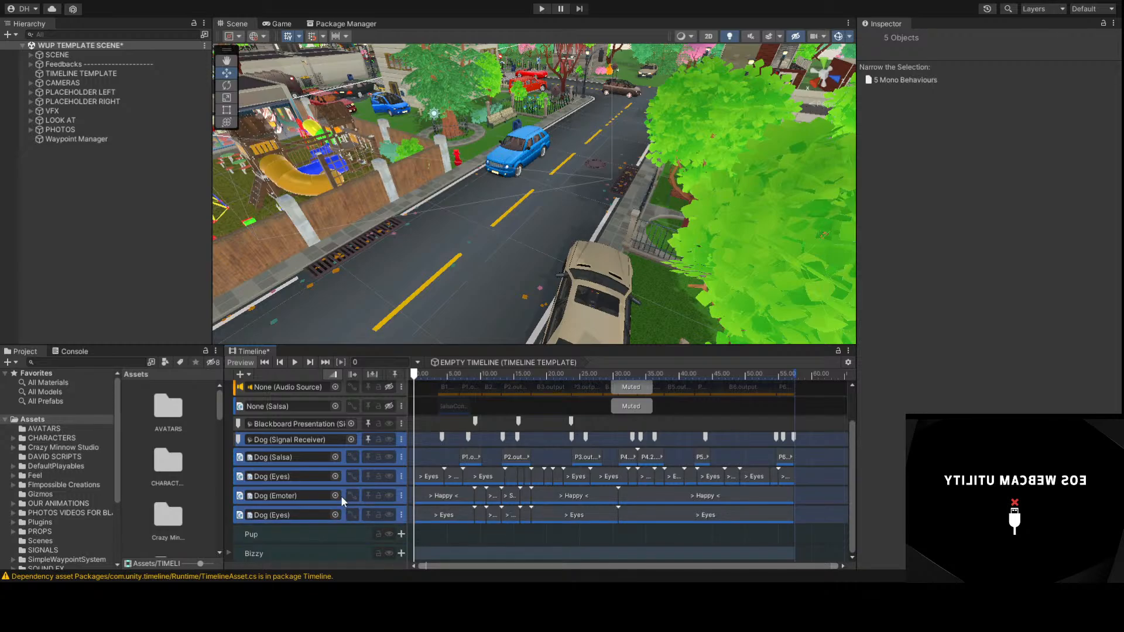
left_click_drag(341, 496, 335, 533)
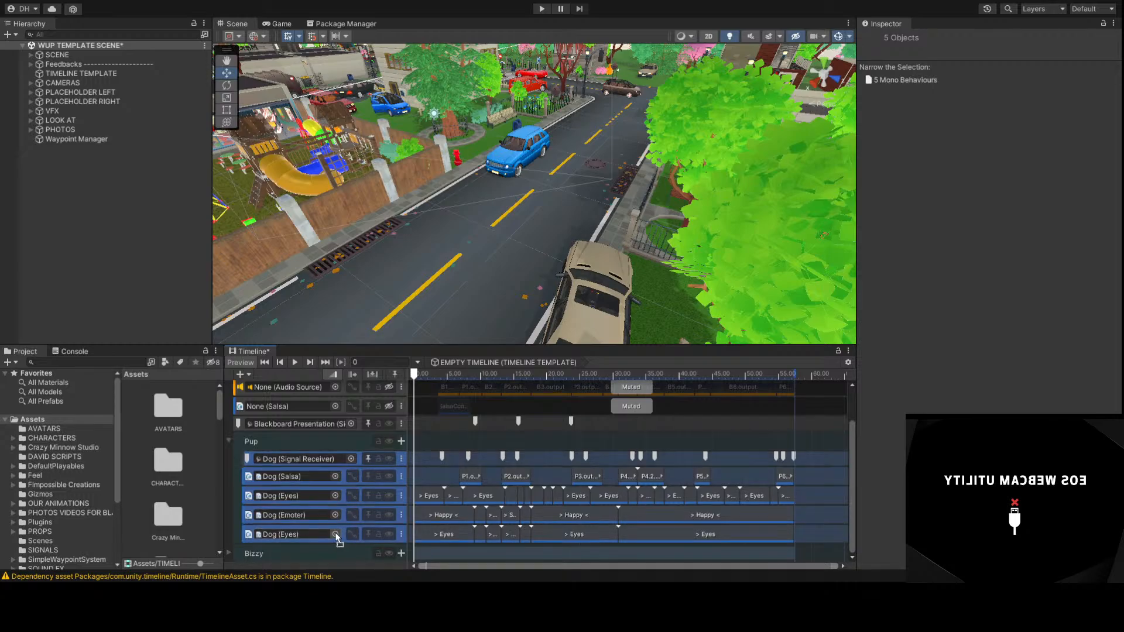
left_click(229, 440)
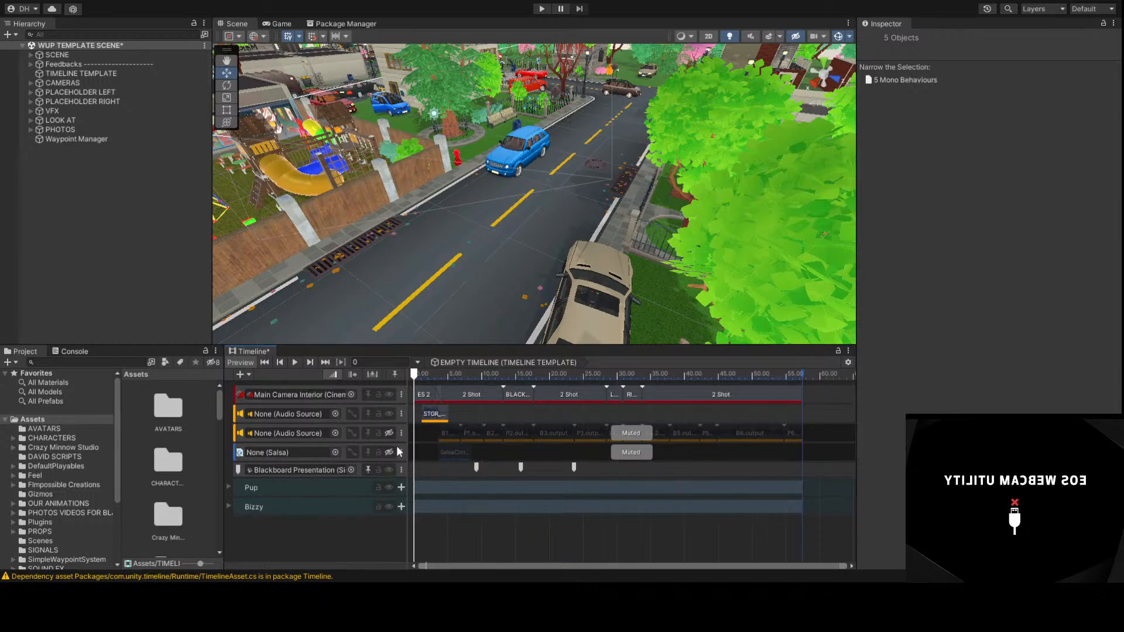
Delete the muted, unassigned Salsa track from the timeline
key("Delete")
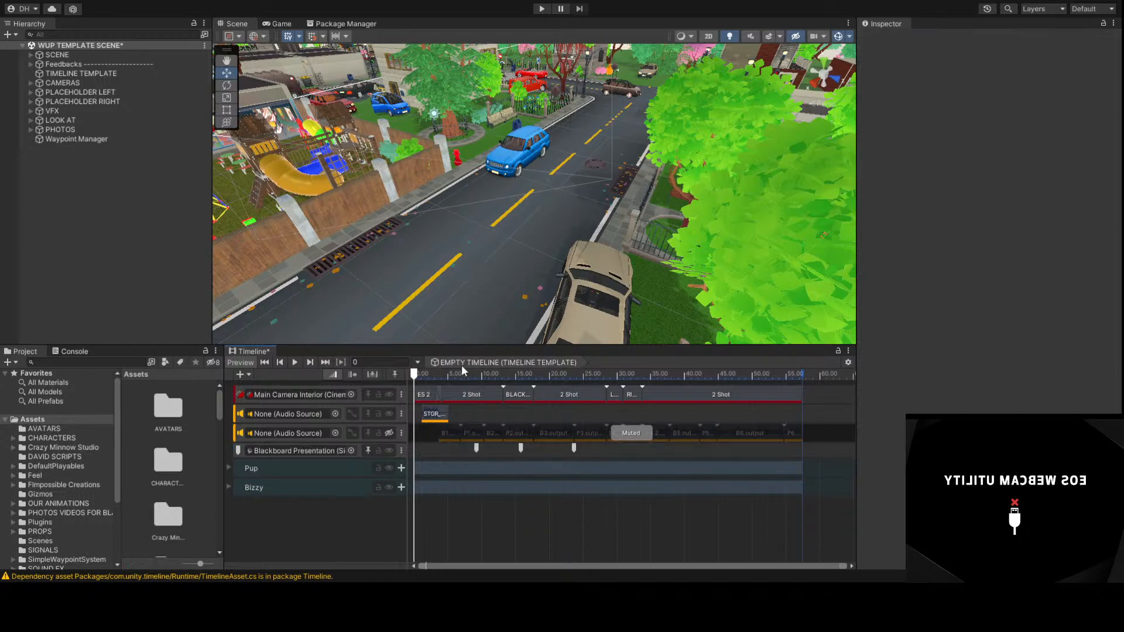
Preview the second audio track's playback from about 8.4 seconds, unmuting the track only for this check
left_click(389, 433)
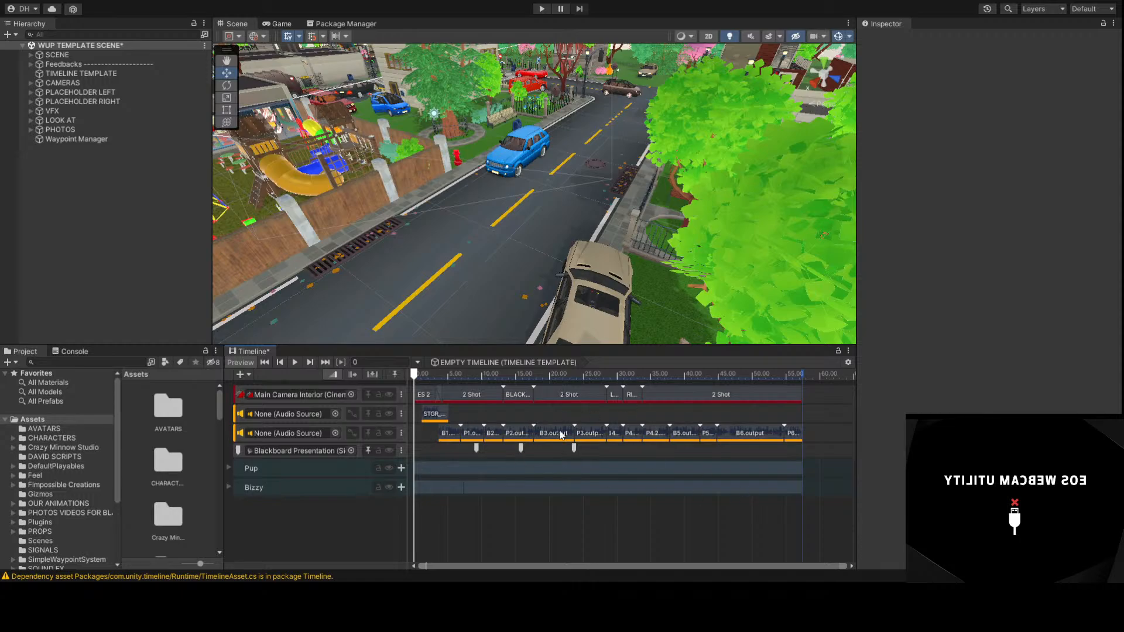
left_click(472, 374)
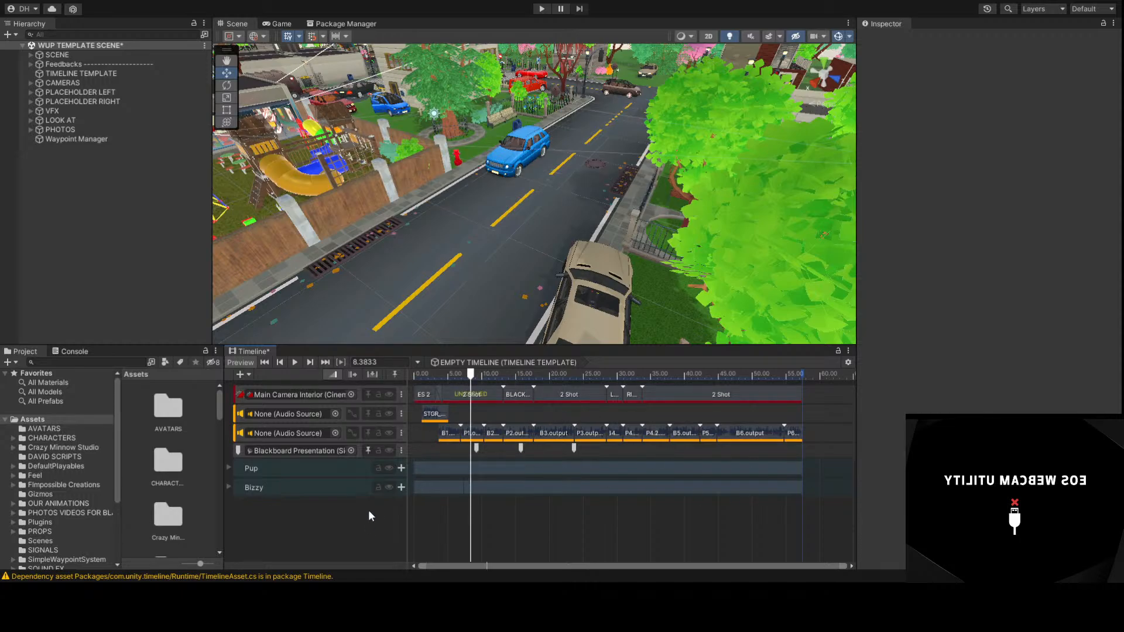
key("space")
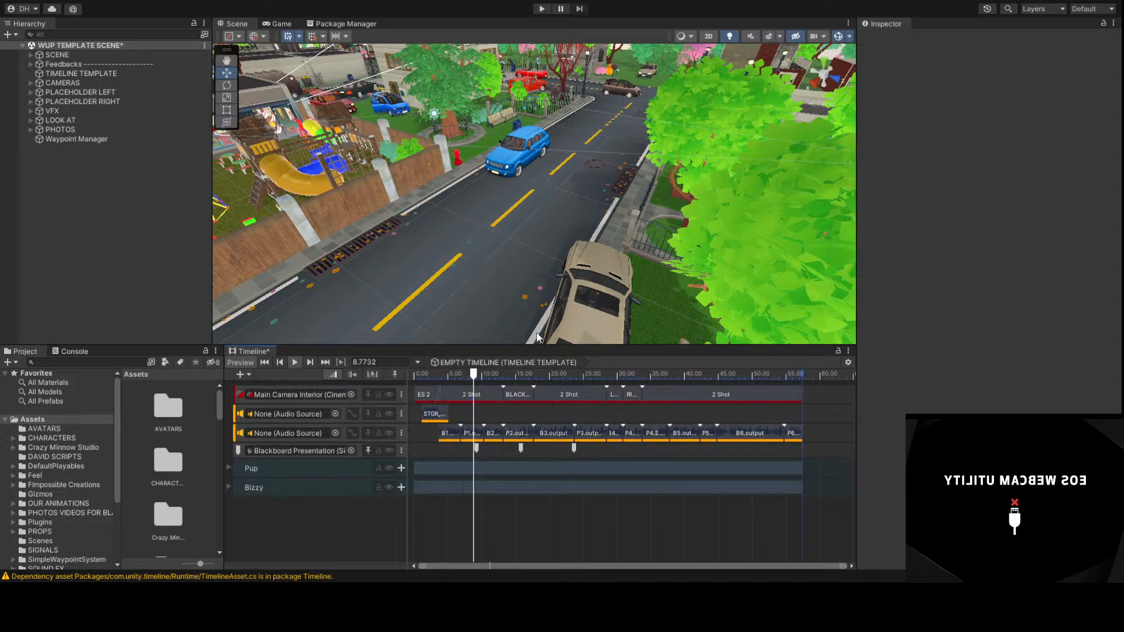
key("space")
key("space")
key("space")
left_click(388, 433)
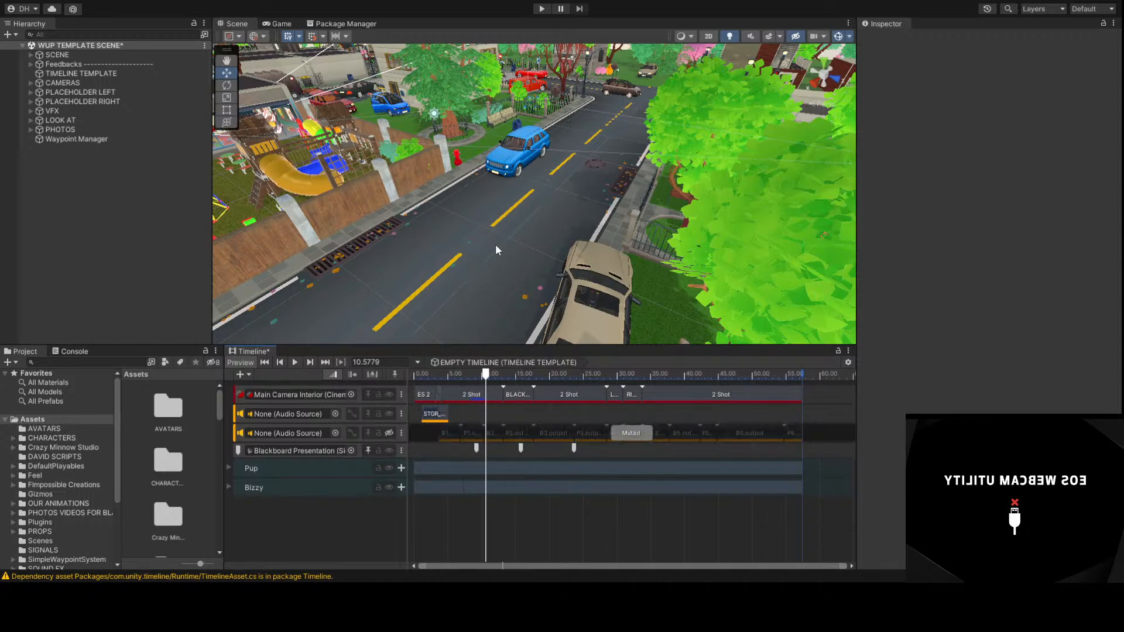
Dock the Game view beside the Scene view, enlarge it and set its aspect ratio to 16:9
left_click(282, 25)
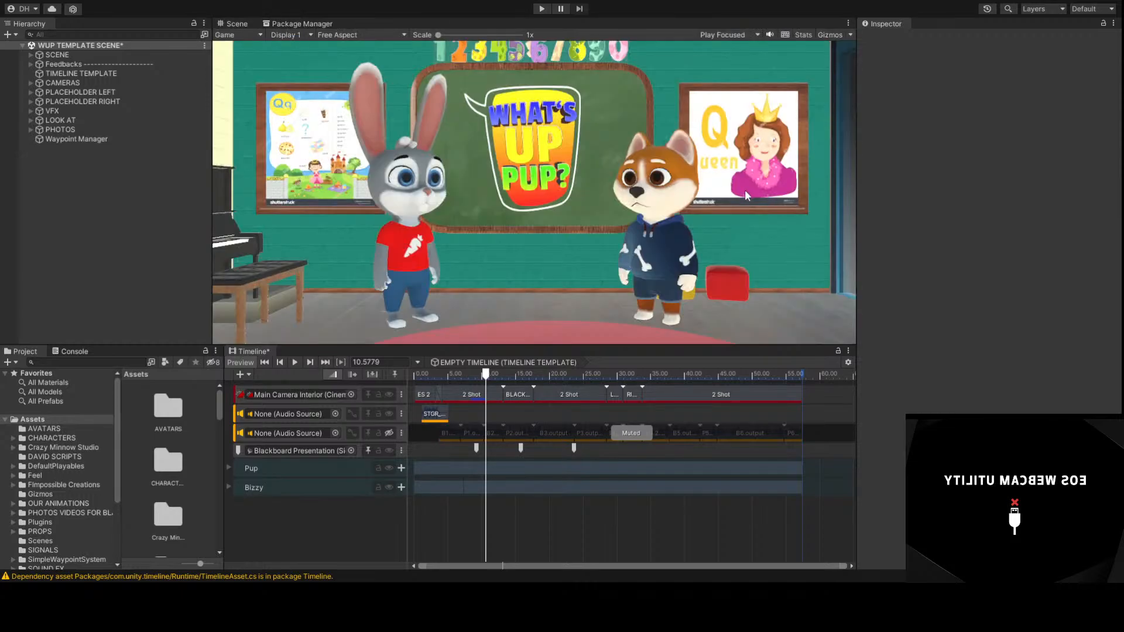
left_click_drag(283, 25, 761, 193)
left_click_drag(639, 201, 431, 201)
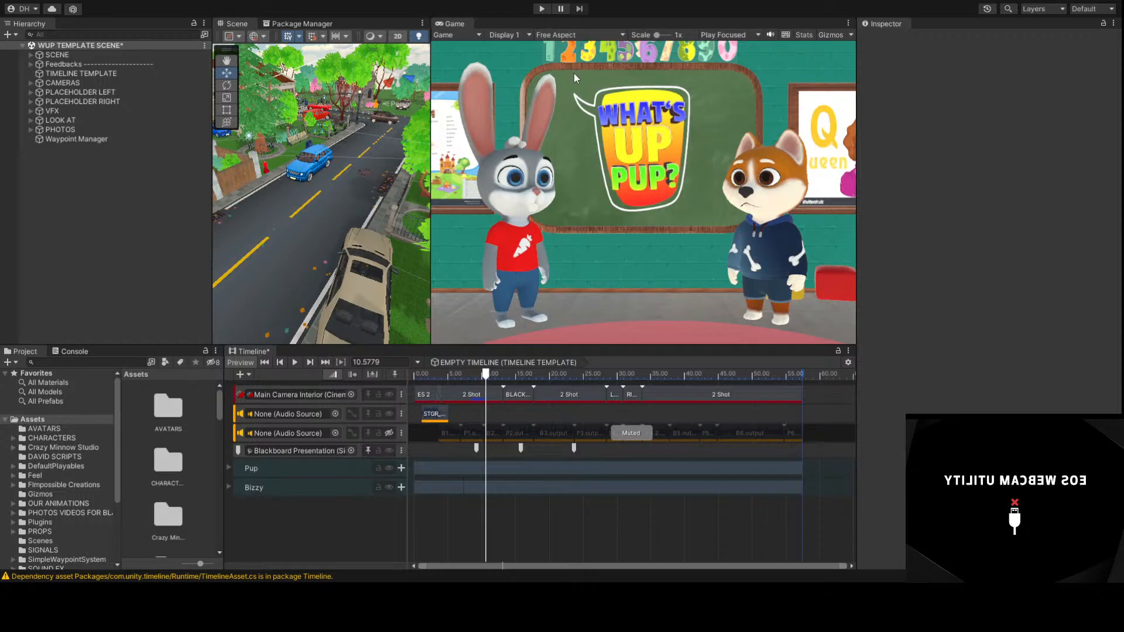
left_click(574, 85)
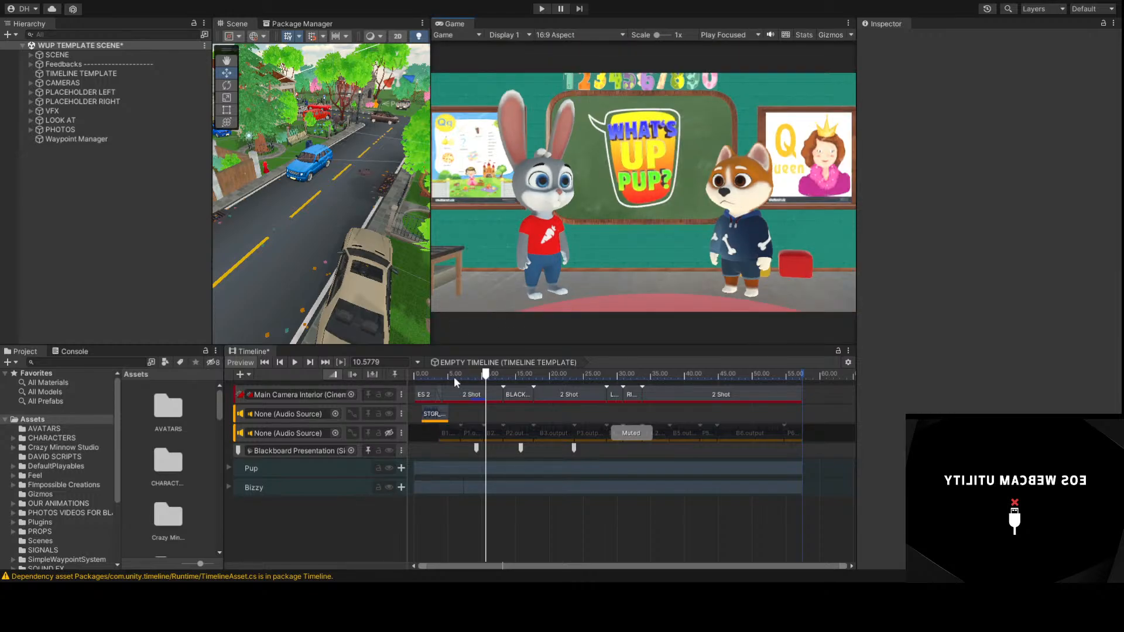
Run the scene in Play mode, jump the timeline to about 17 seconds to check the shot, and stop Play mode
key("ctrl+p")
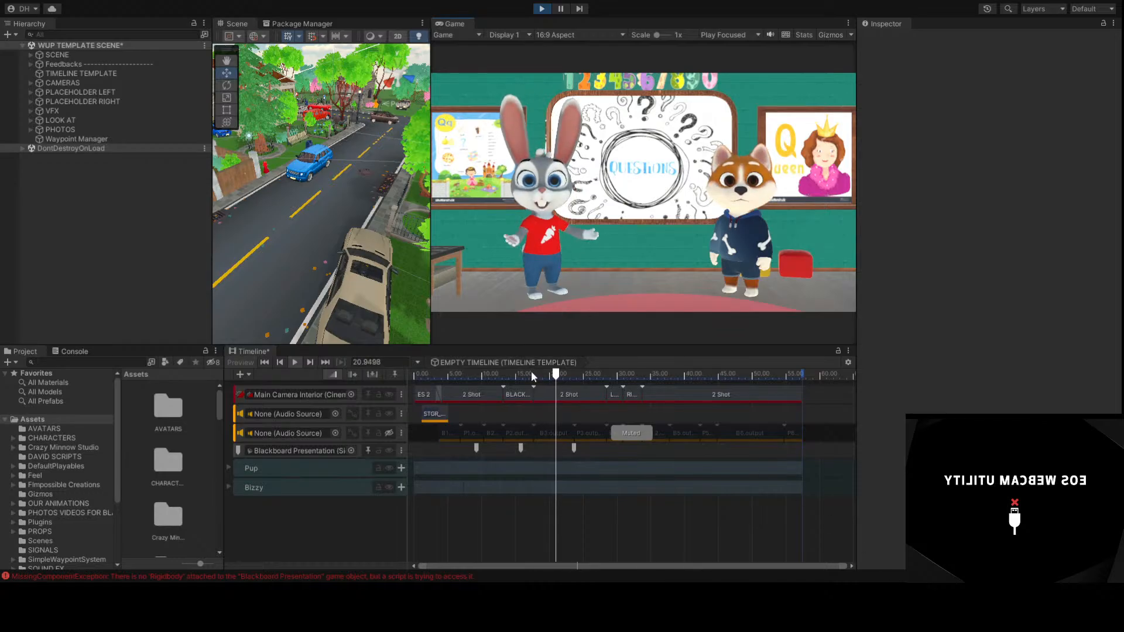
left_click(531, 375)
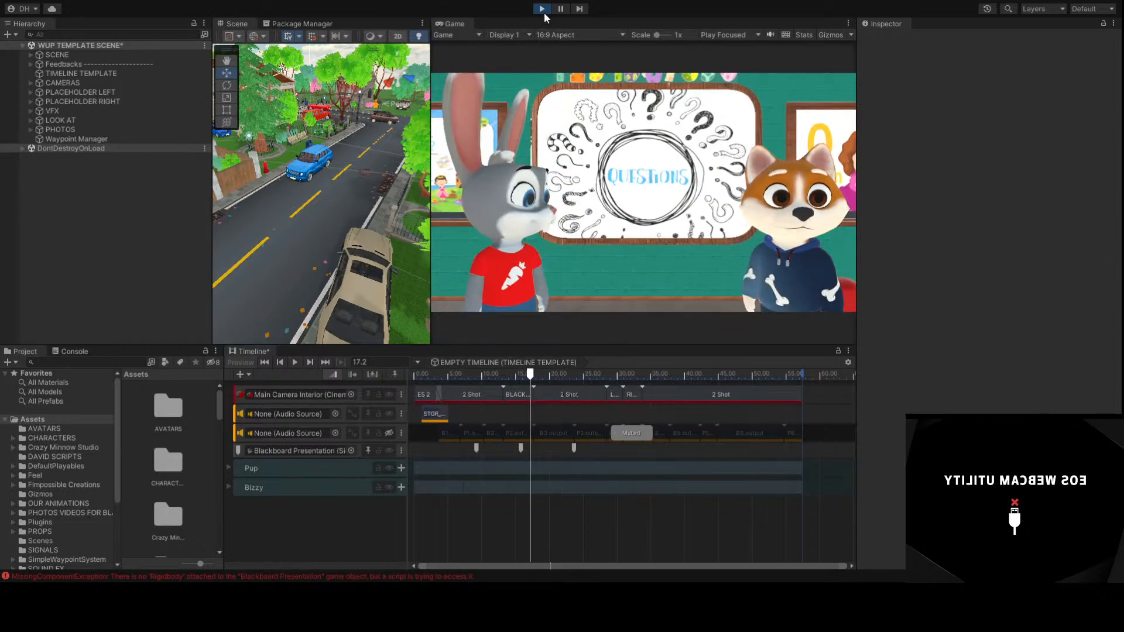
left_click(542, 9)
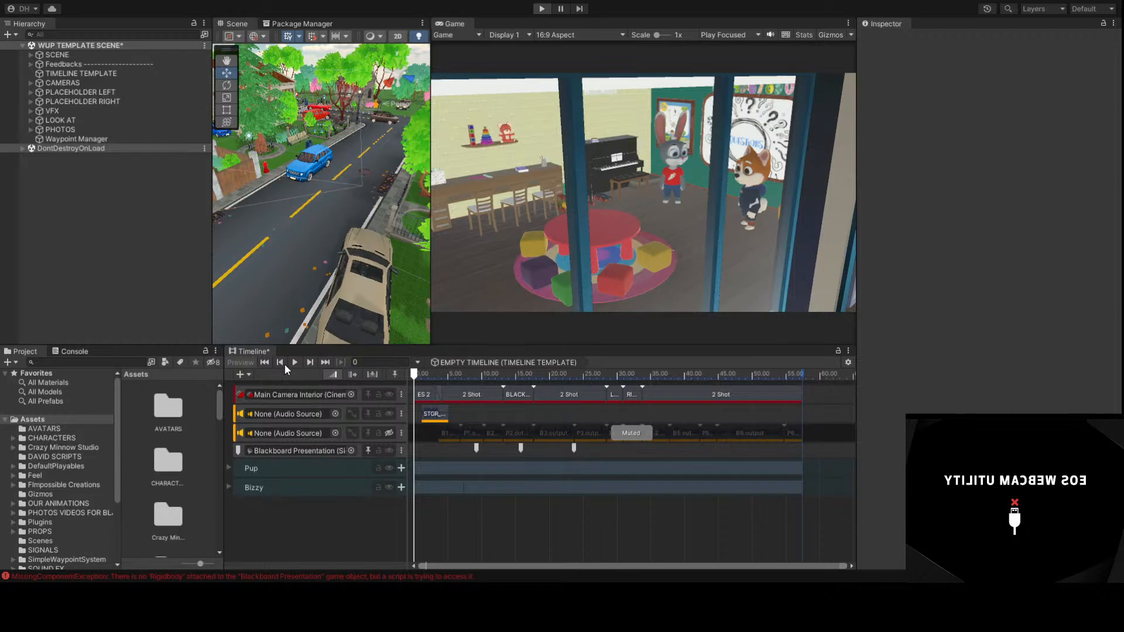
Unmute the second audio track and play the timeline from 4.75 seconds
left_click(389, 433)
left_click(446, 376)
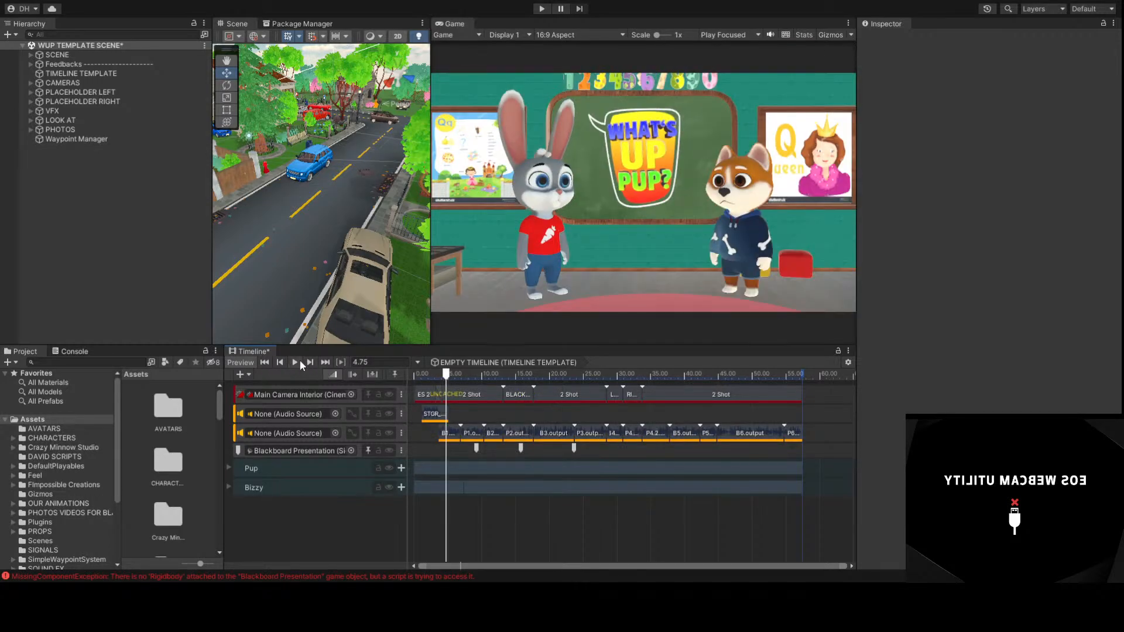
left_click(298, 360)
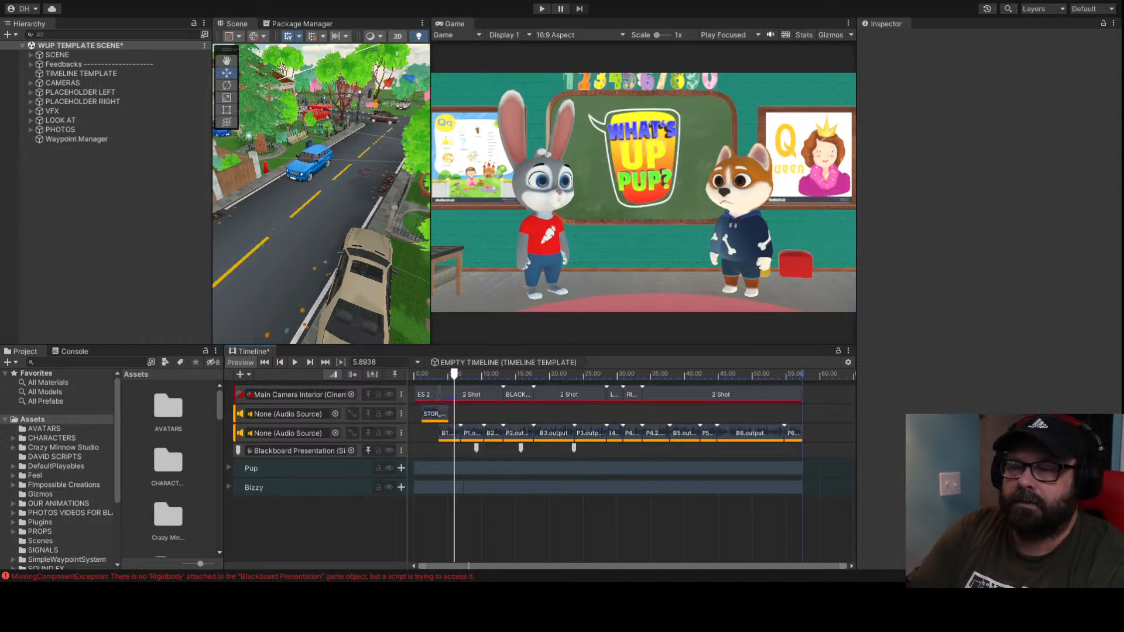
Inspect the first signal marker on the Blackboard Presentation track and play the timeline from about 4.6 seconds to check its timing
left_click(475, 447)
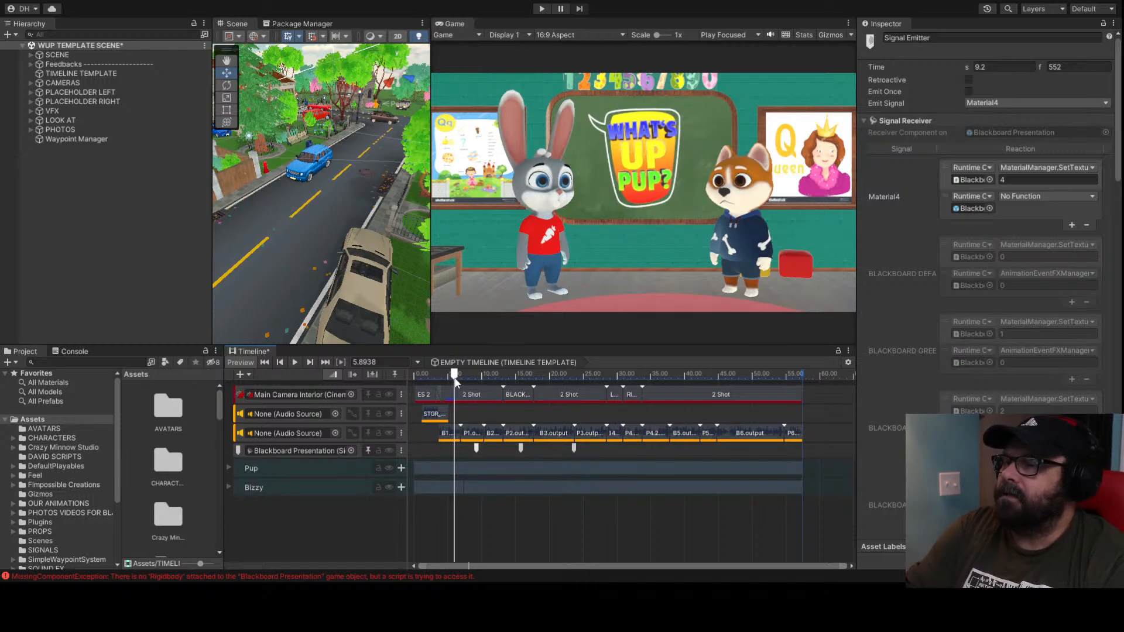
left_click_drag(455, 377, 452, 378)
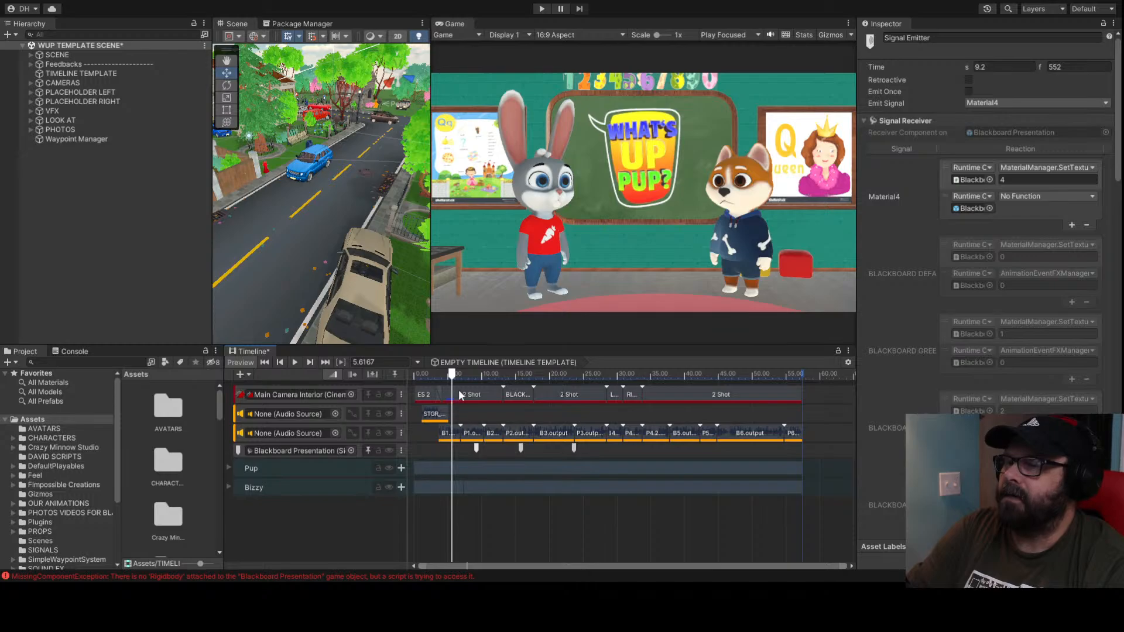
left_click_drag(452, 378, 445, 377)
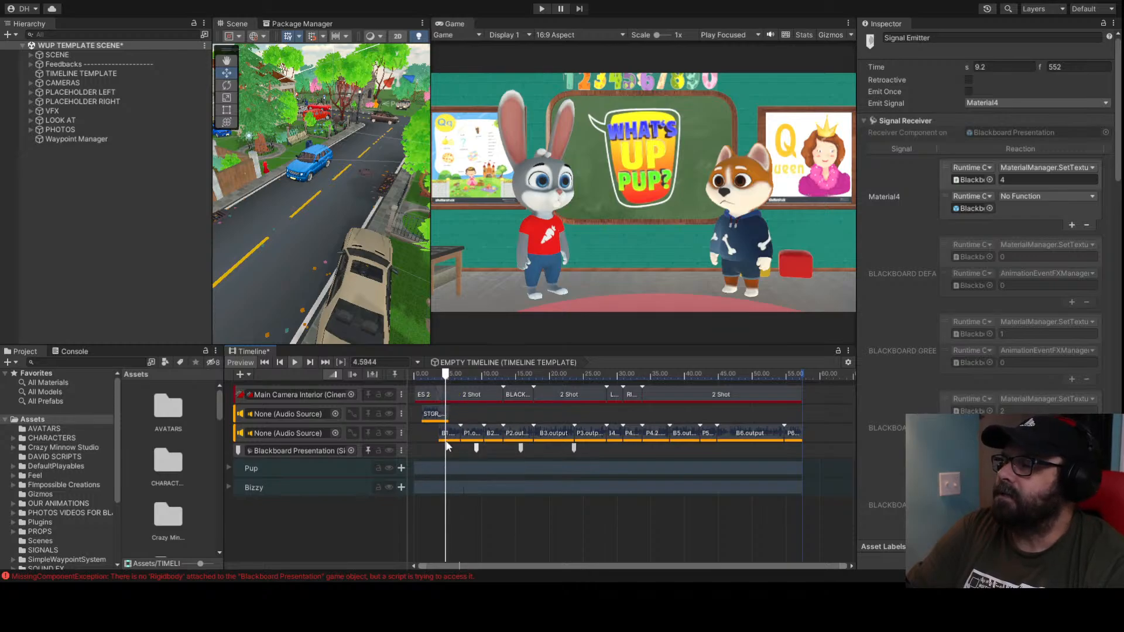
key("space")
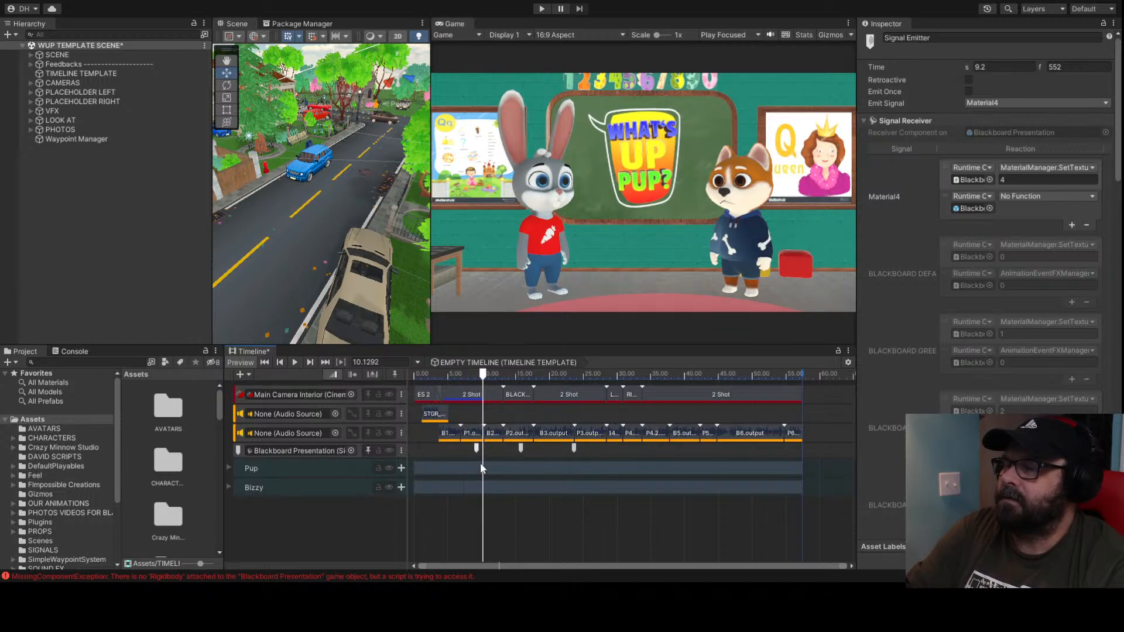
scroll(482, 469, "up", 5)
middle_click_drag(456, 446, 507, 452)
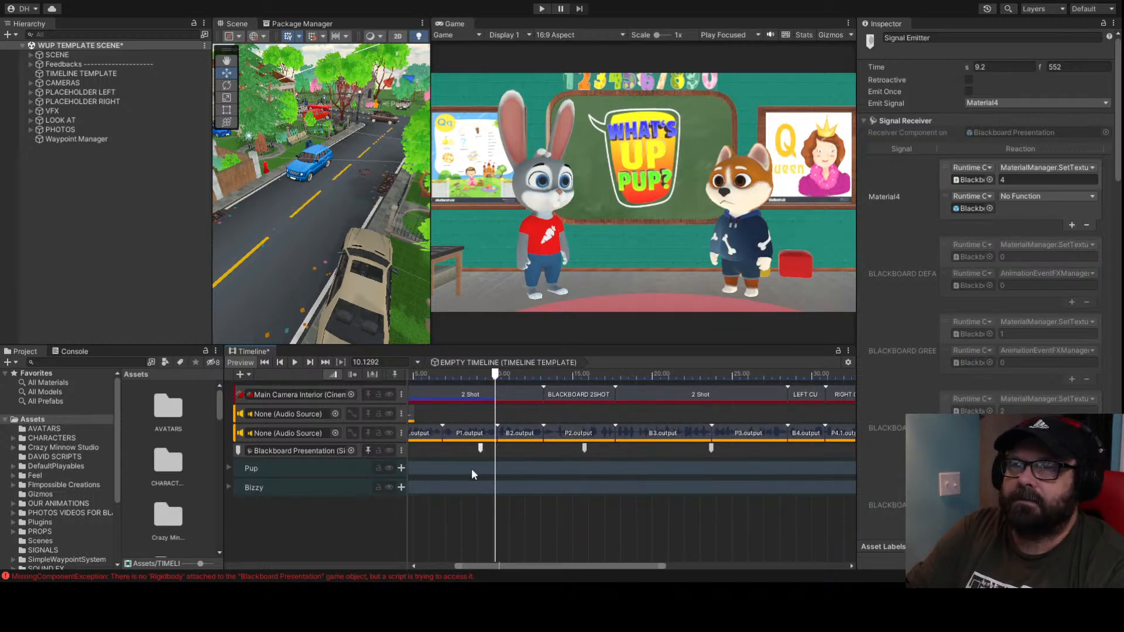
Select Blackboard Presentation under PHOTOS and expand its Material Manager texture list, collapsing the Box Collider, Video Player and Signal Receiver components
left_click(30, 129)
left_click(64, 176)
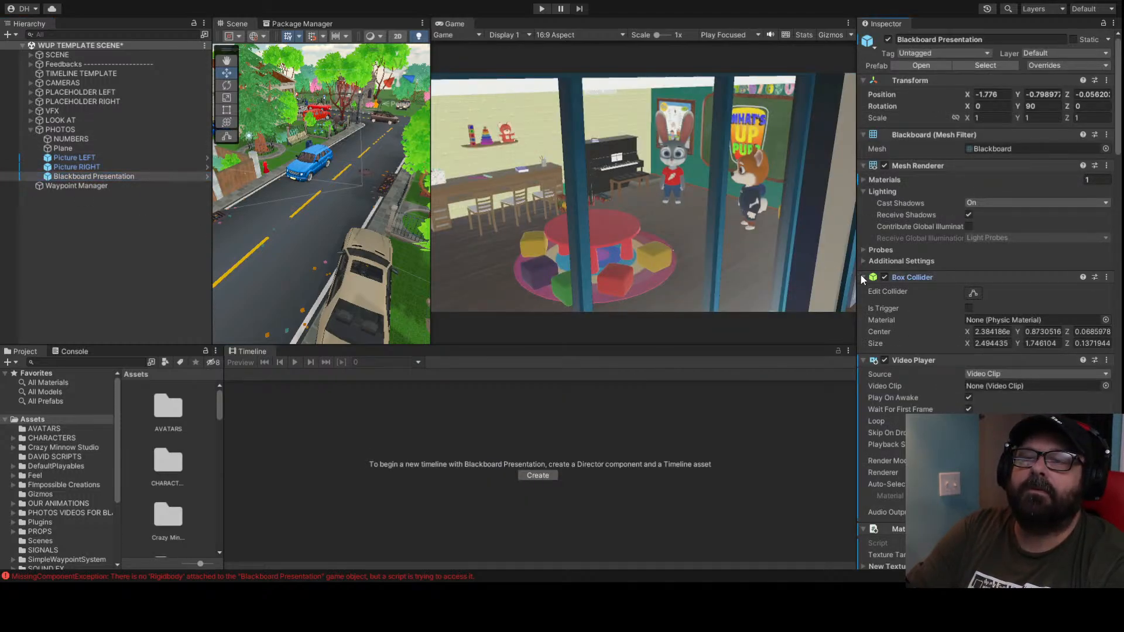
left_click(863, 277)
left_click(863, 290)
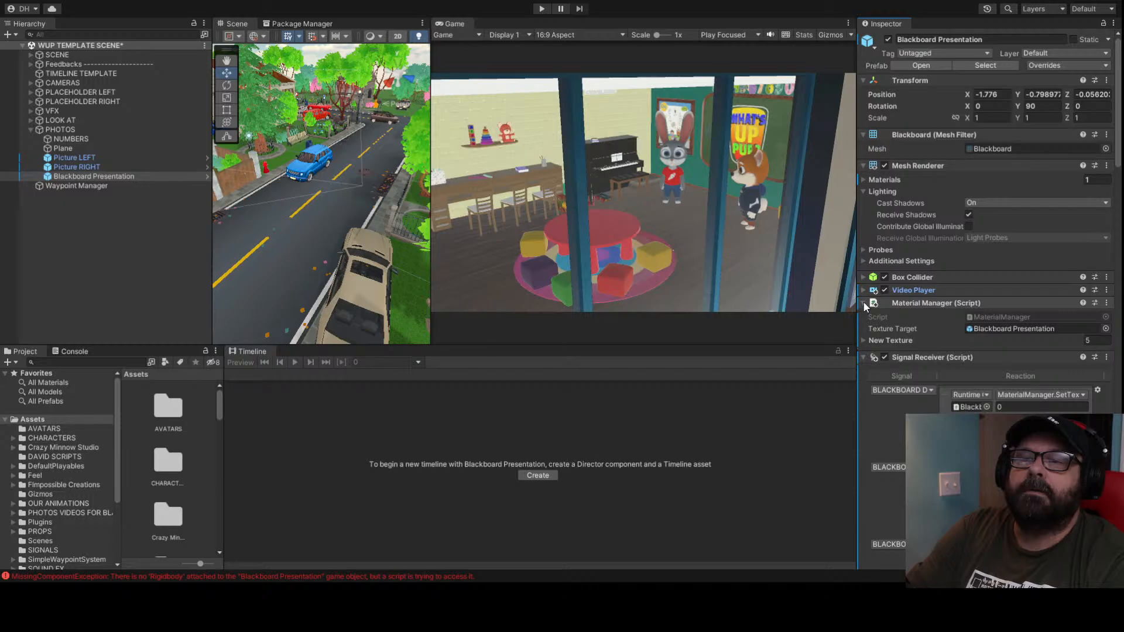
left_click(863, 340)
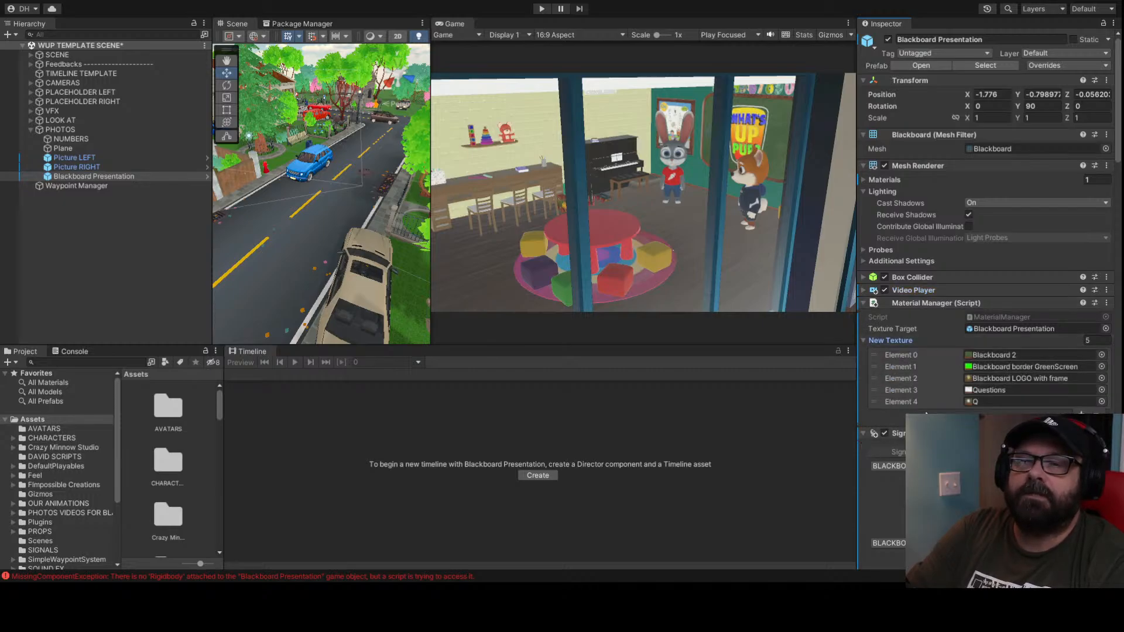
scroll(925, 413, "down", 3)
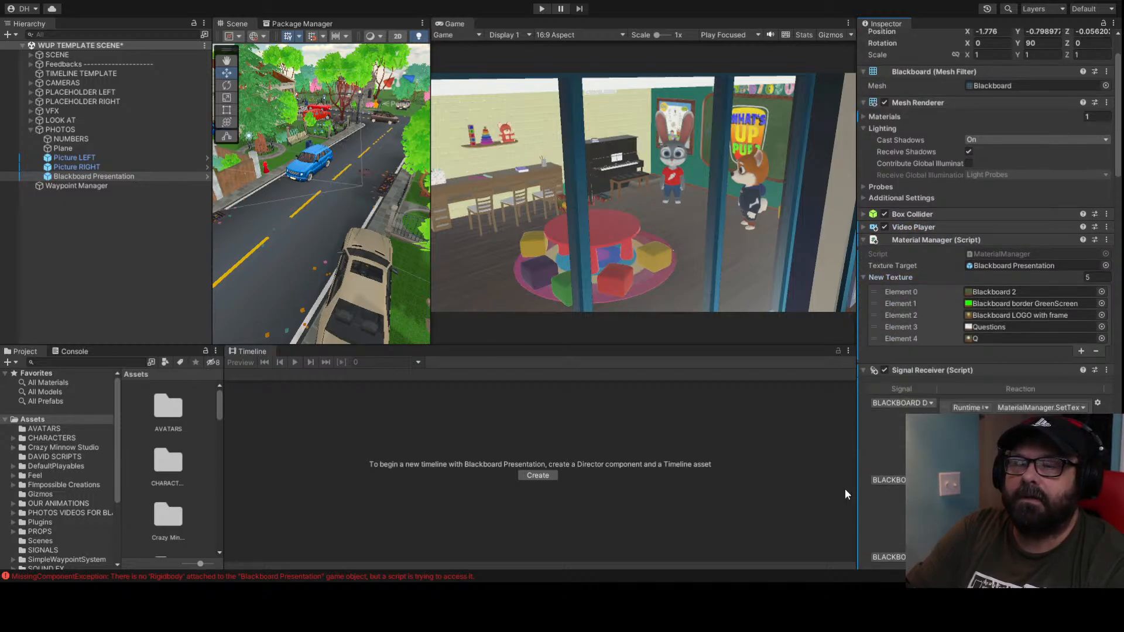
left_click(861, 369)
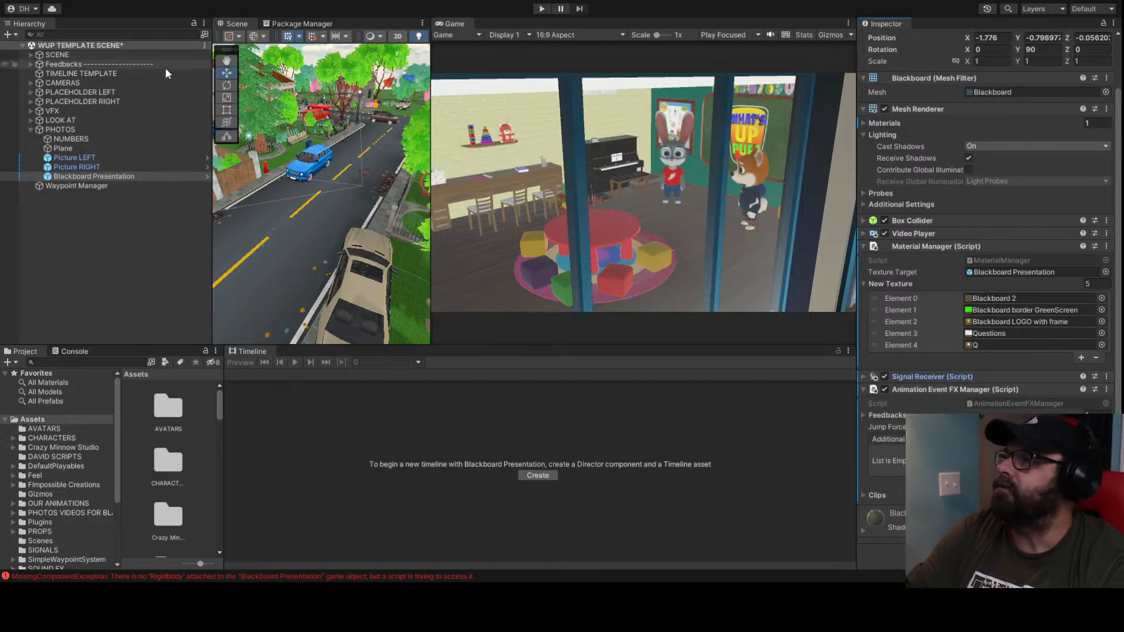
Lock the Timeline window to the TIMELINE TEMPLATE object, then reselect Blackboard Presentation and locate its Element 4 texture in the project
left_click(71, 73)
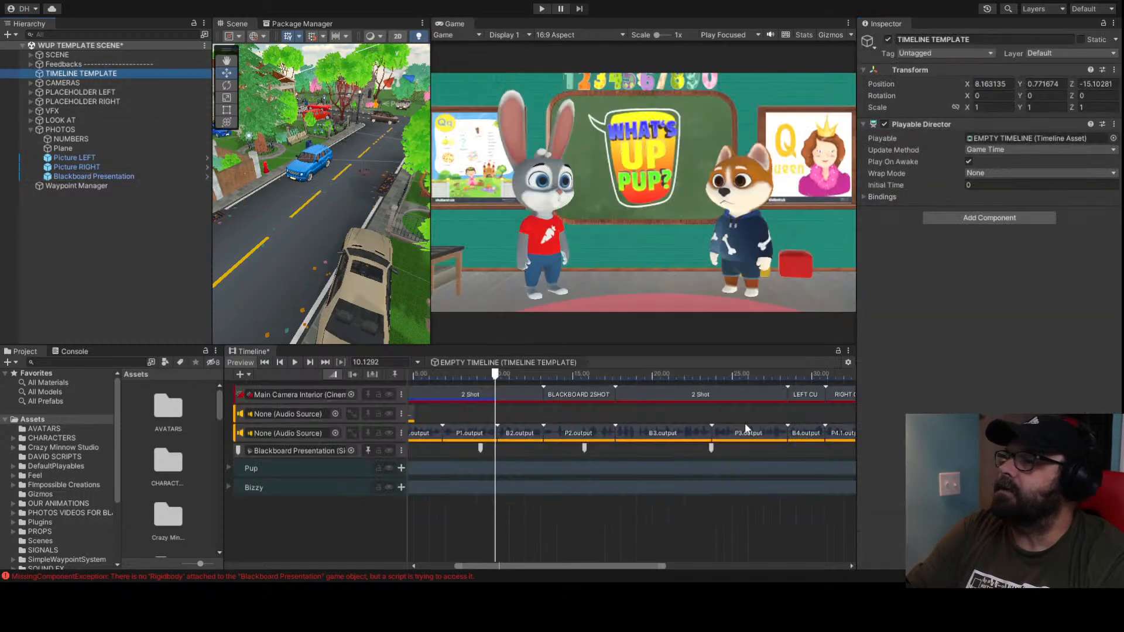
left_click(837, 349)
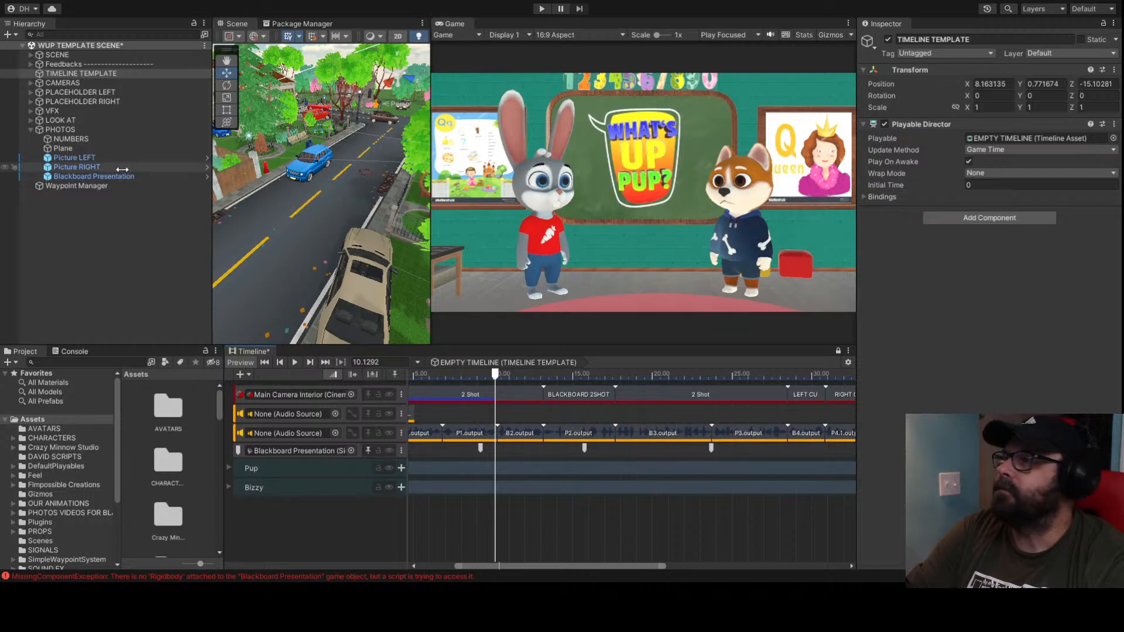
left_click(93, 176)
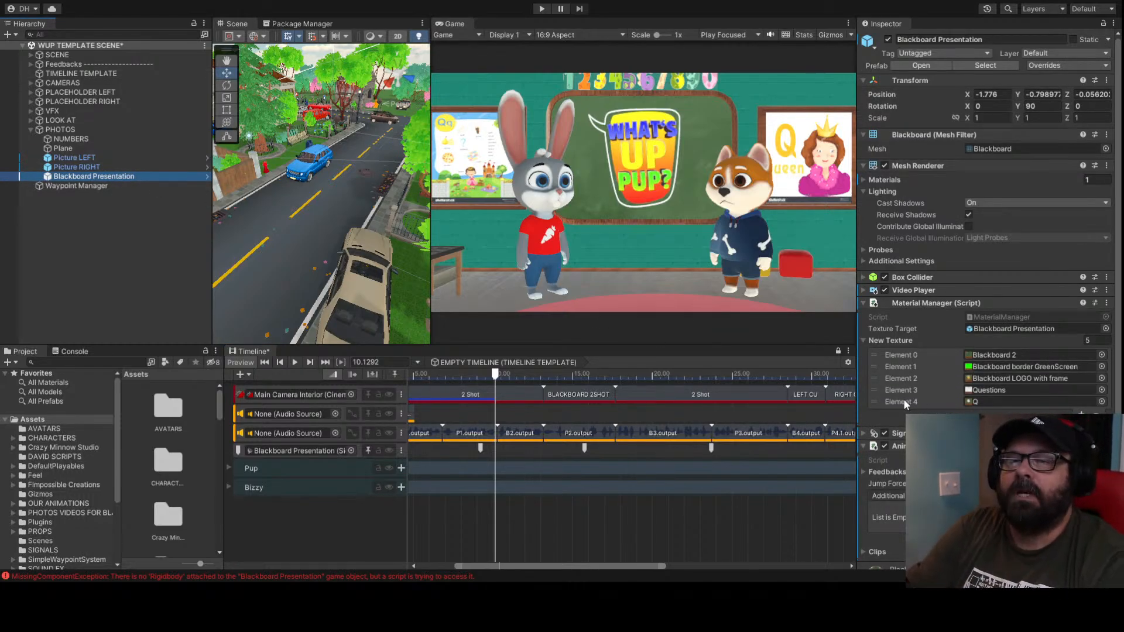
left_click(981, 402)
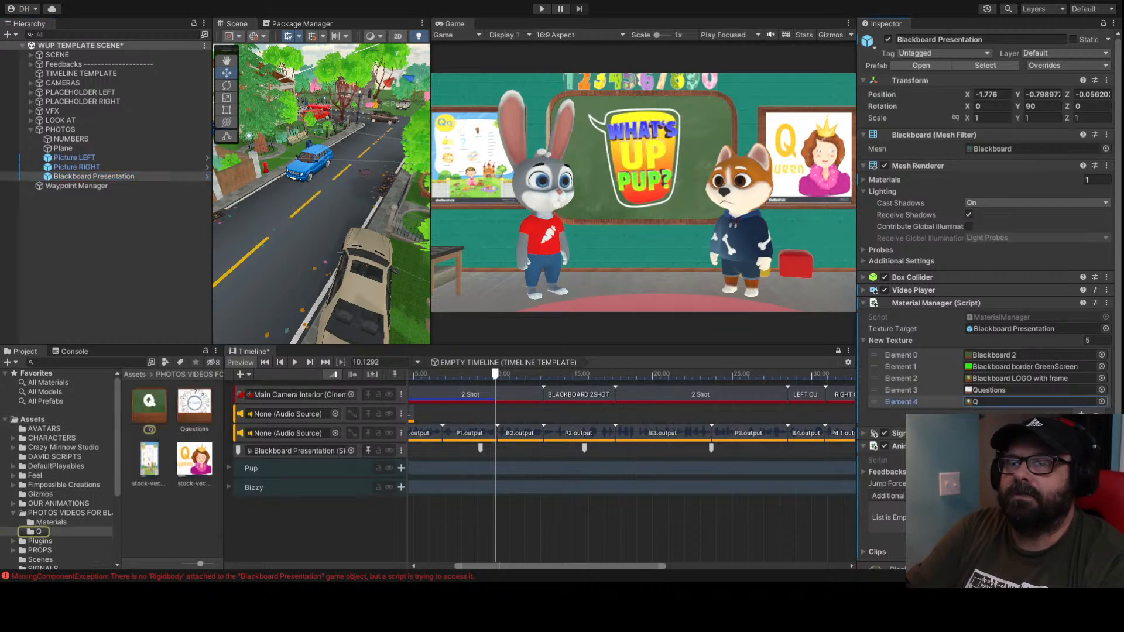
Play the audio around the first blackboard signal marker and move that Material4 marker to about 9.58 seconds
left_click_drag(495, 375, 482, 382)
scroll(505, 413, "up", 2)
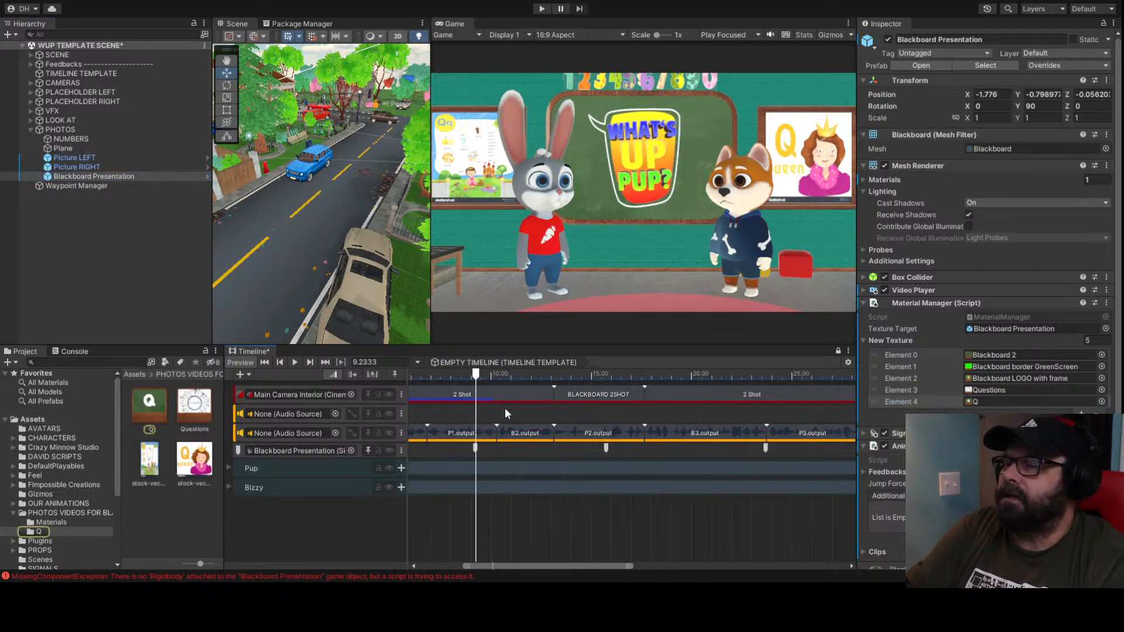
key("space")
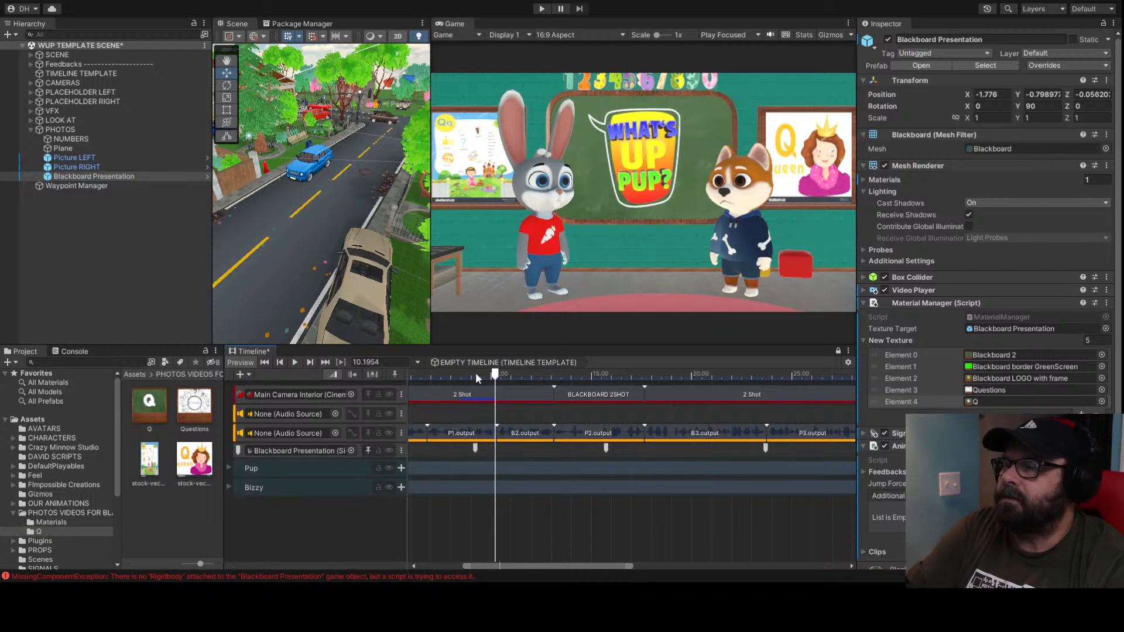
left_click_drag(477, 378, 483, 379)
left_click_drag(476, 447, 484, 448)
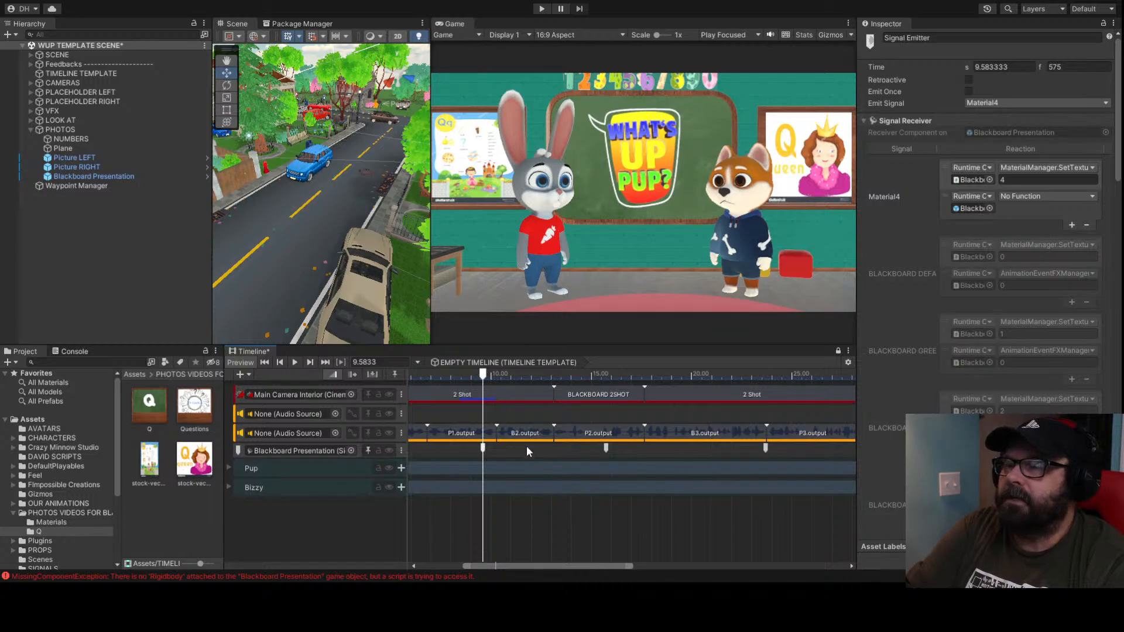
Play on to the blackboard shot's cue and move the Material3 signal marker to about 16.87 seconds
key("space")
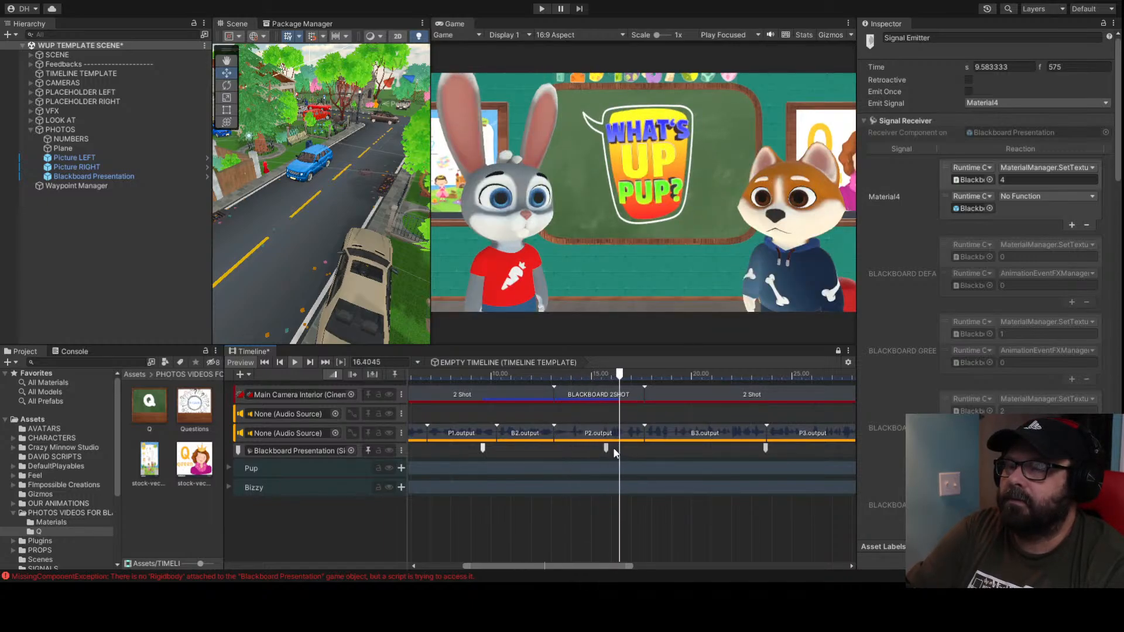
key("space")
left_click_drag(635, 376, 628, 375)
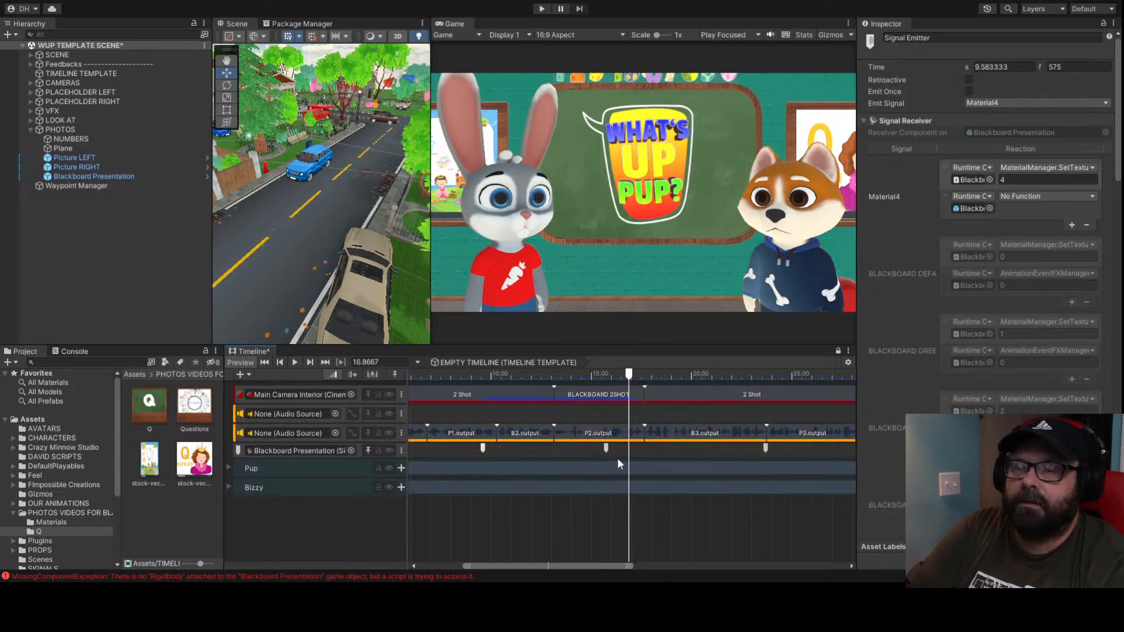
left_click_drag(603, 448, 629, 448)
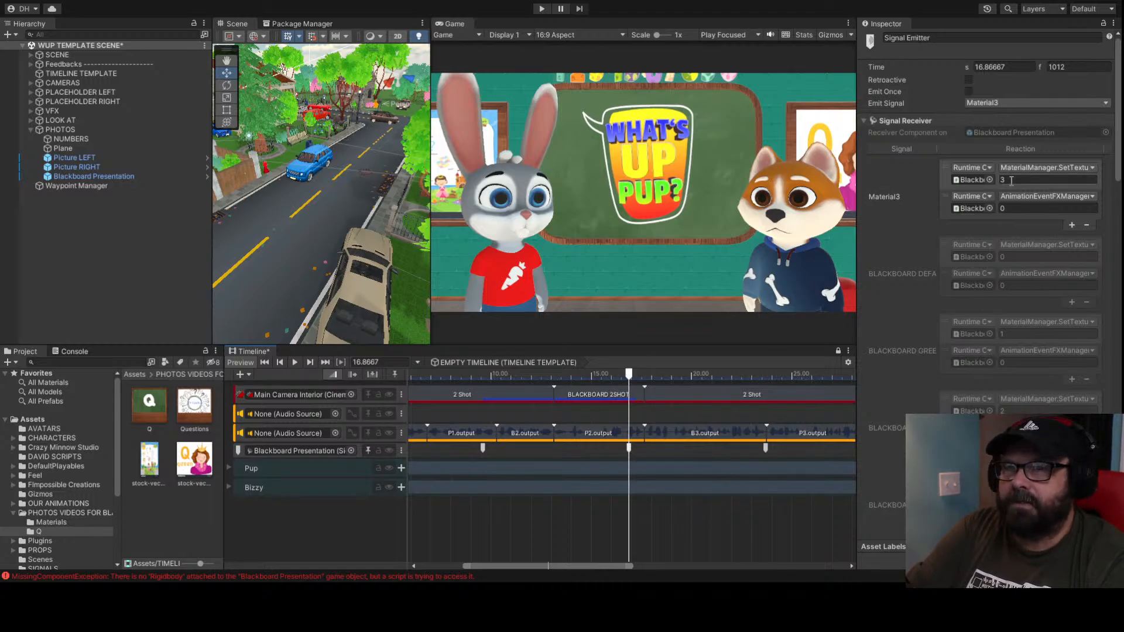
Compare the first signal marker's texture number with the texture list on Blackboard Presentation
left_click(127, 178)
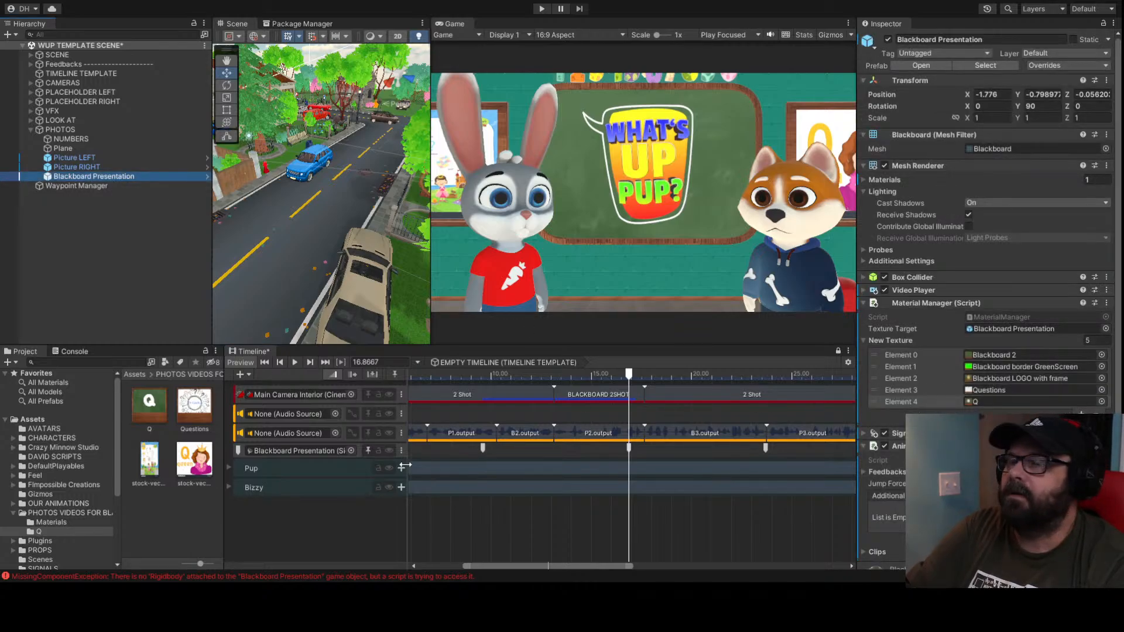
left_click(483, 447)
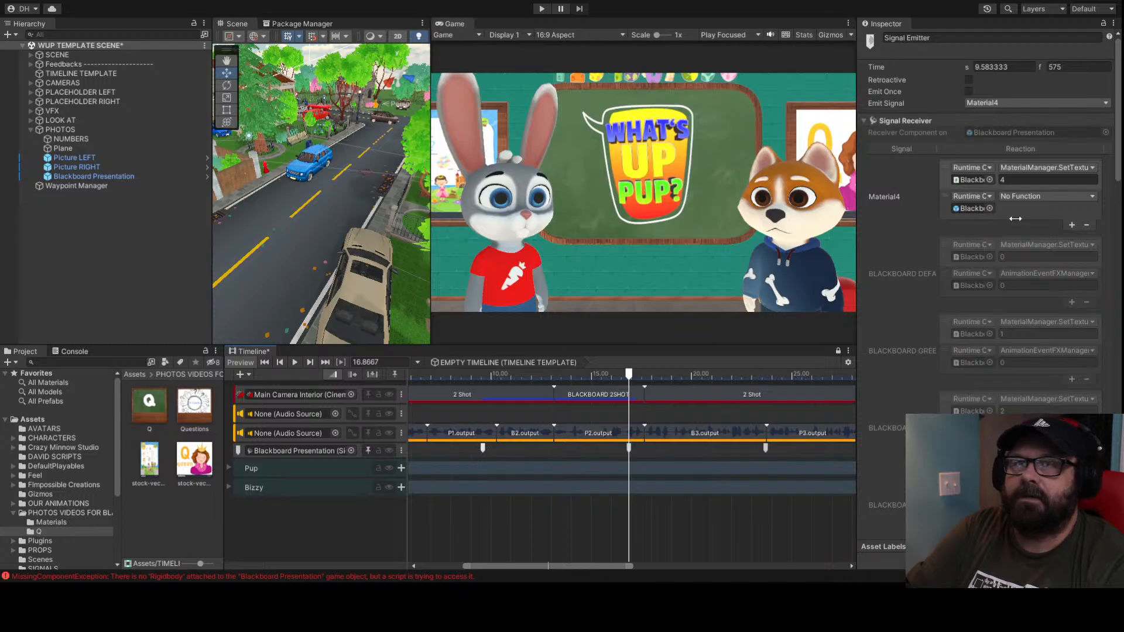
left_click(90, 168)
left_click(93, 176)
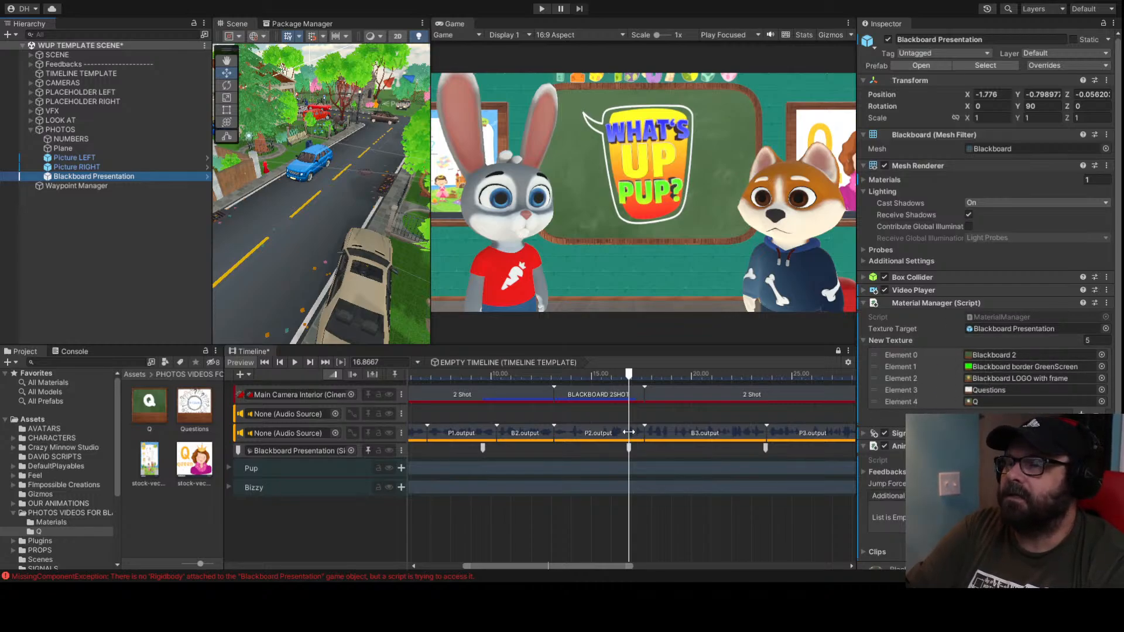
Find the next cue by playing the B3 audio clip and add a signal emitter on the Blackboard Presentation track at about 19.59 seconds
left_click(628, 373)
key("space")
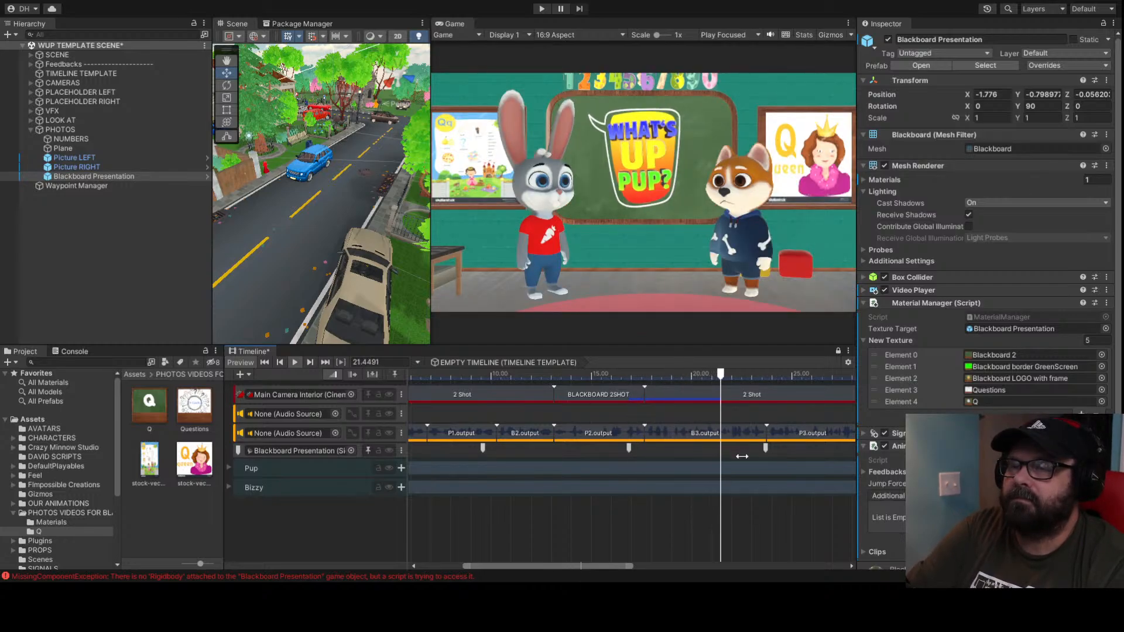
key("space")
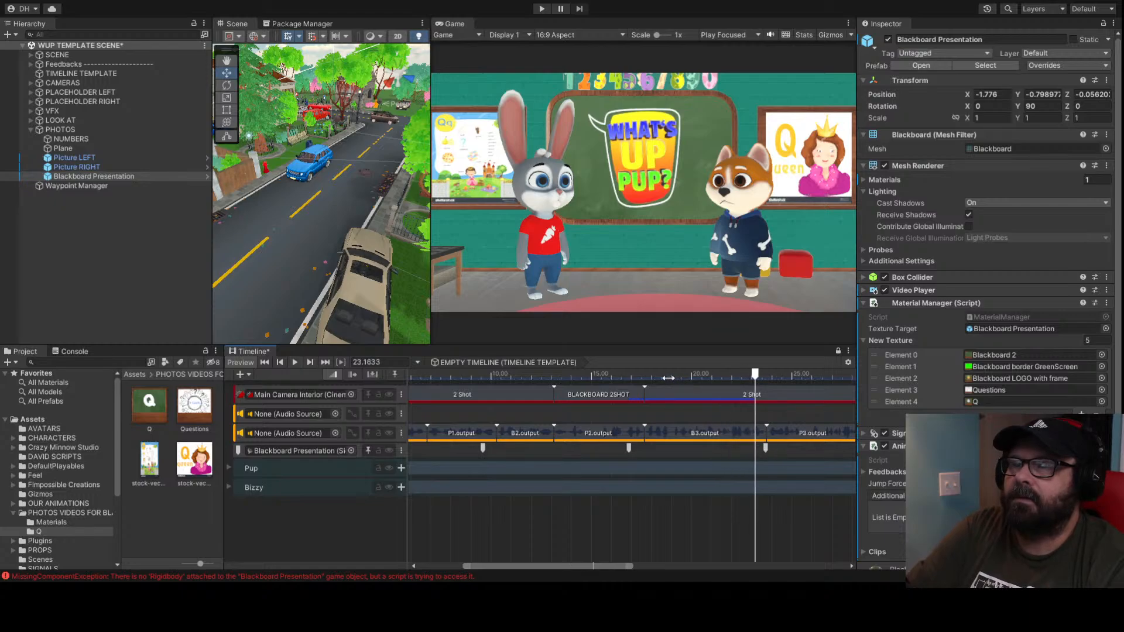
left_click(667, 377)
key("space")
key("space")
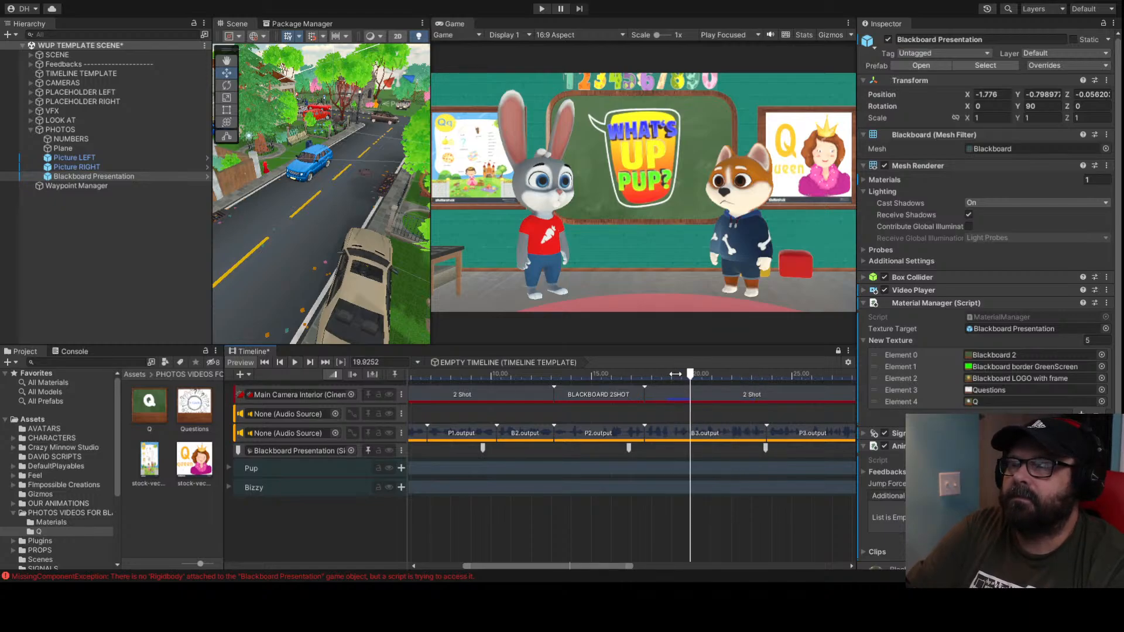
left_click(672, 373)
key("space")
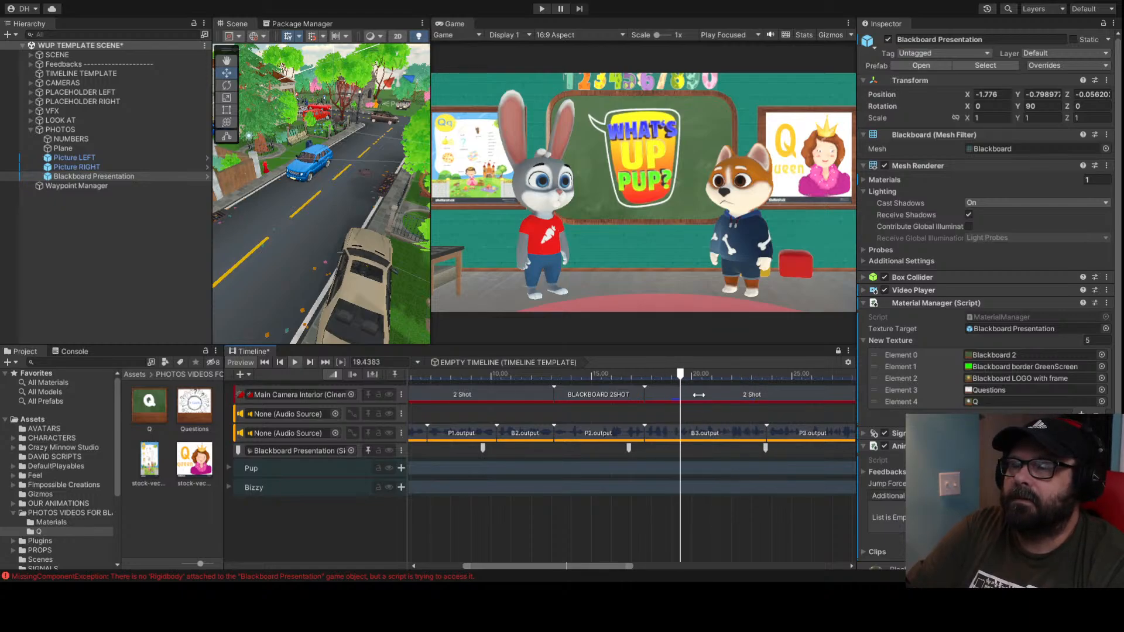
left_click(684, 452)
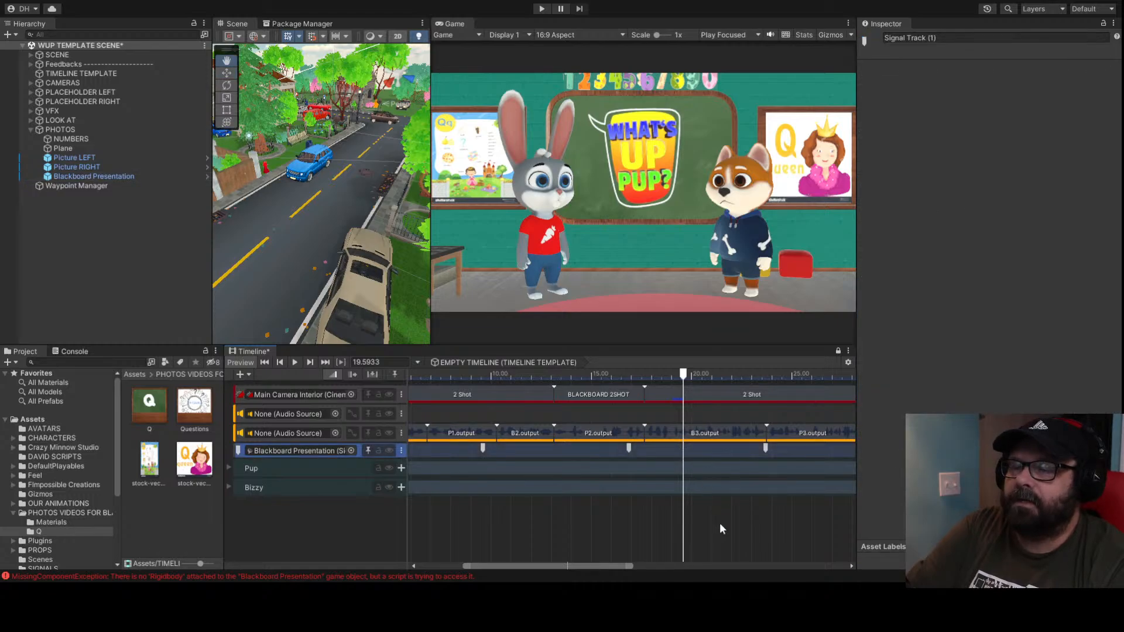
left_click(722, 552)
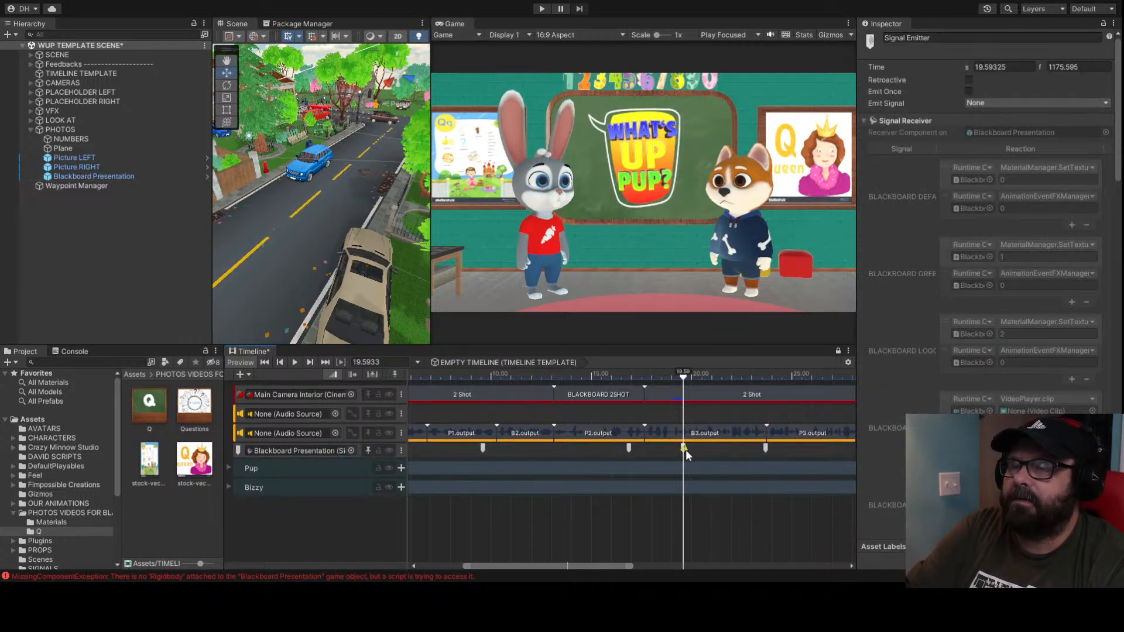
Play past the new emitter and compare the last signal marker's settings with the Blackboard Presentation texture list
key("space")
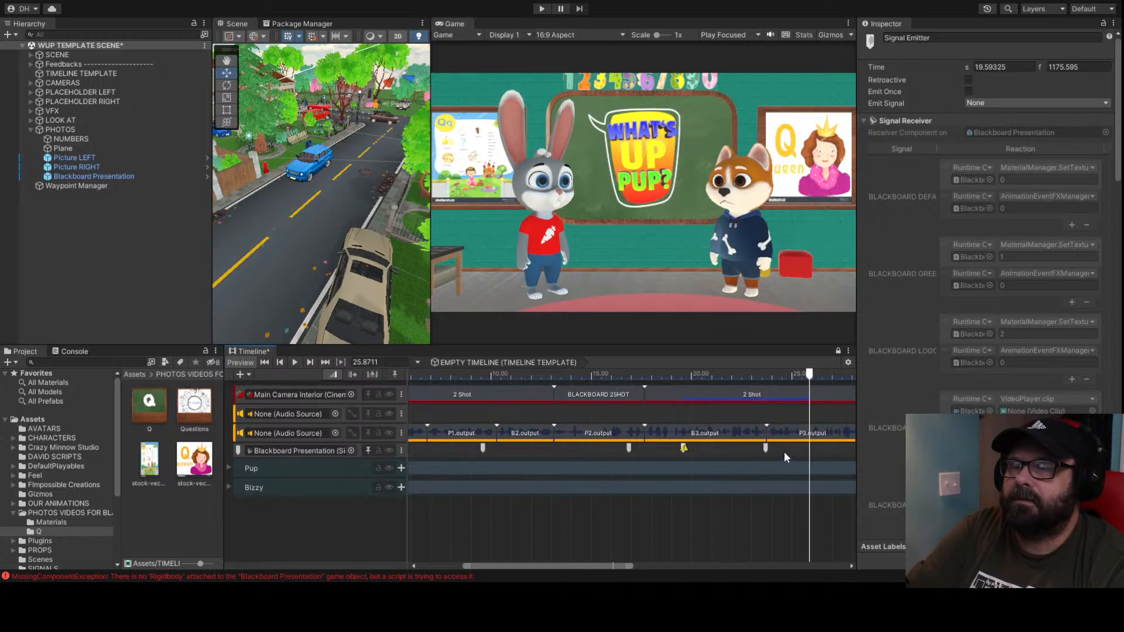
left_click(765, 449)
scroll(805, 439, "down", 1)
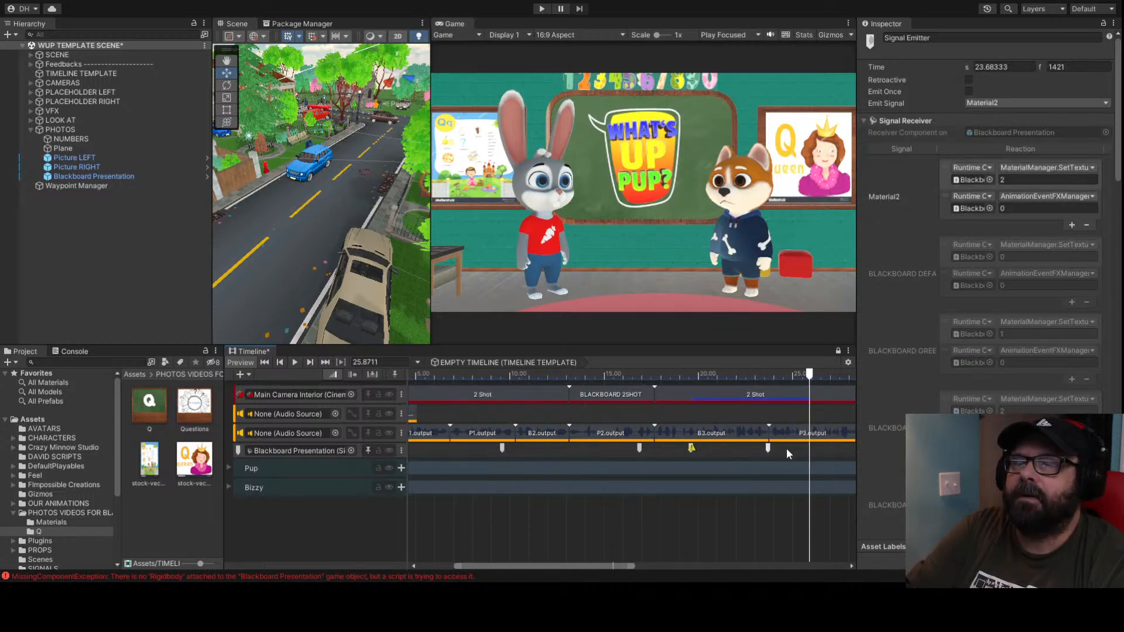
left_click_drag(789, 449, 692, 455)
scroll(804, 450, "up", 5)
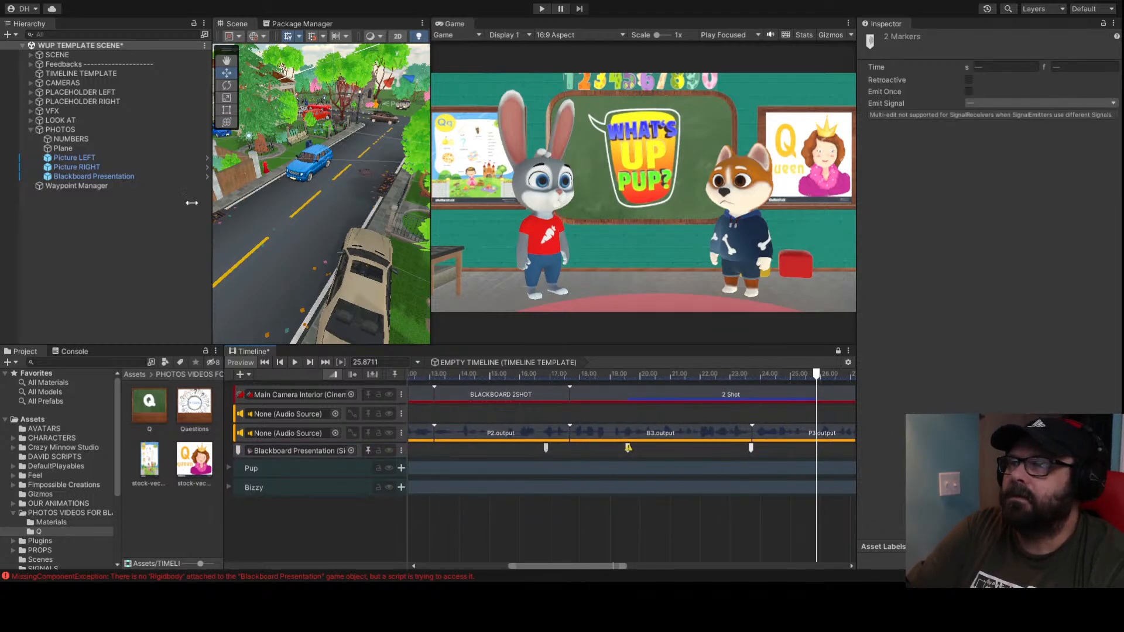
left_click(117, 178)
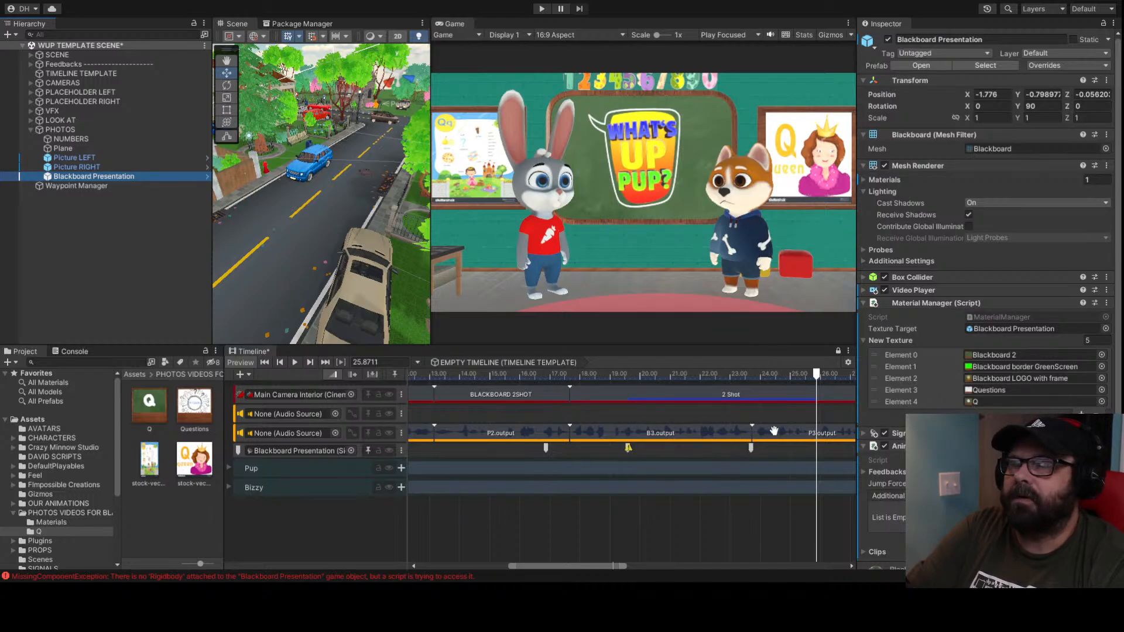
Play the P3 audio clip to find its cue and move the Material2 signal marker to about 26.73 seconds
scroll(777, 409, "down", 3)
left_click(765, 376)
key("space")
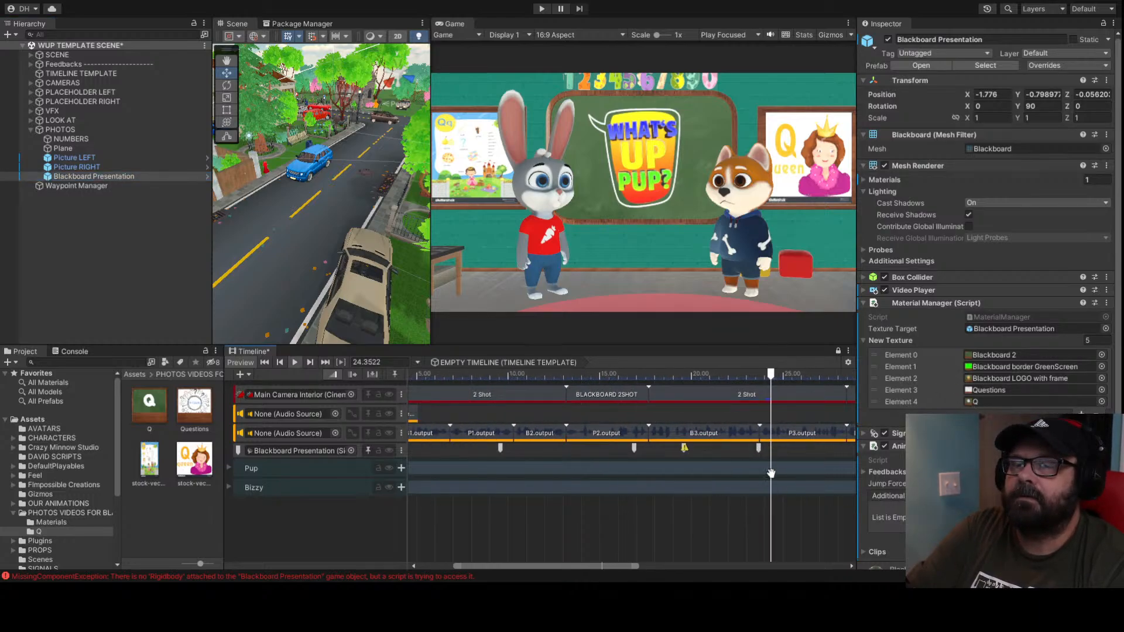
left_click_drag(551, 565, 639, 565)
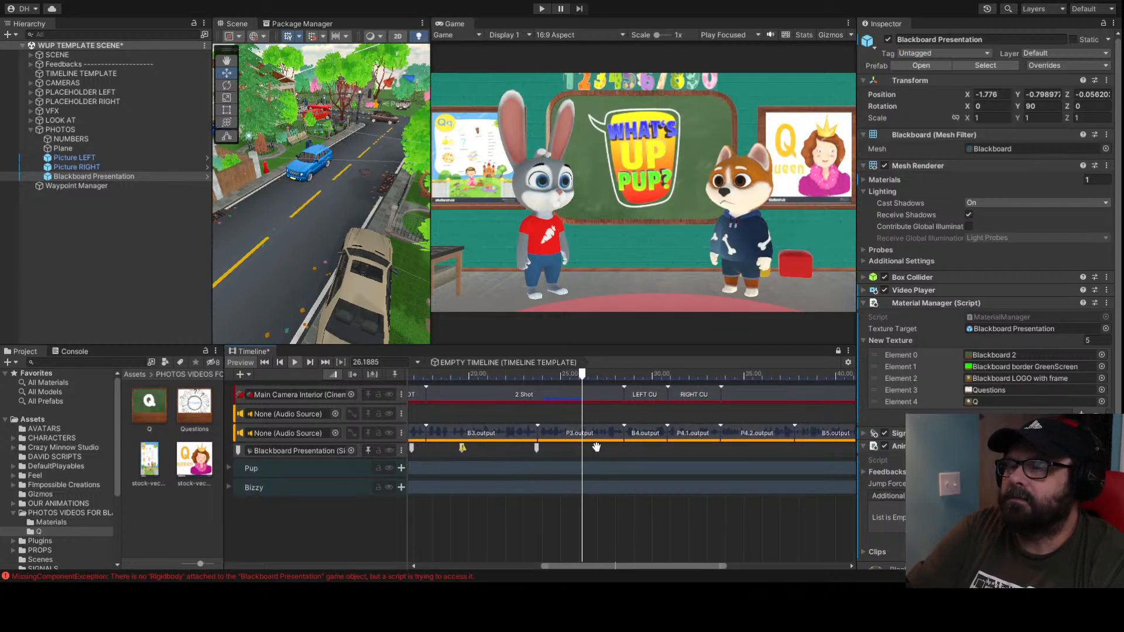
key("space")
left_click(582, 374)
key("space")
key("space")
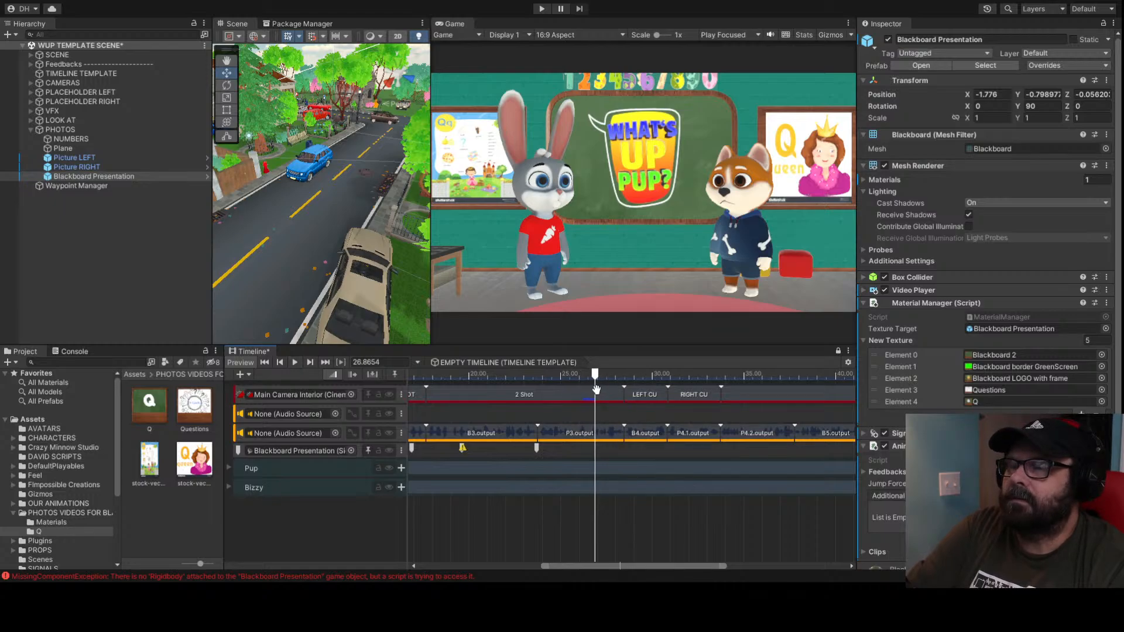
left_click_drag(595, 374, 593, 376)
key("space")
key("space")
left_click(593, 449)
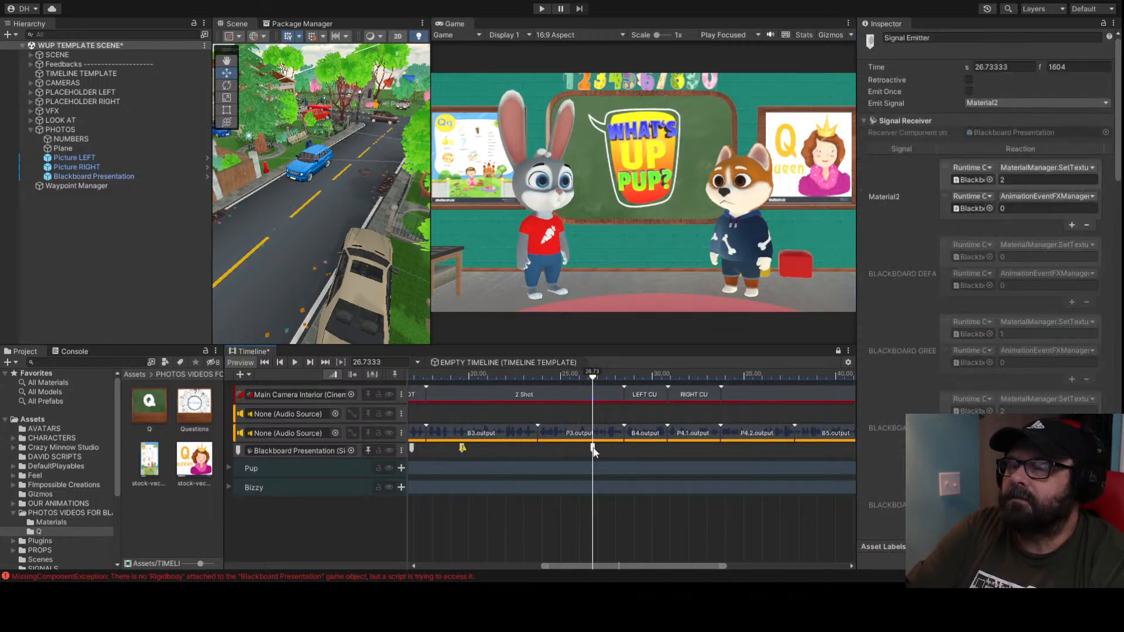
Play on through the close-up shots and add a signal emitter on the Blackboard Presentation track at about 36.08 seconds, within the P4.2 audio
key("space")
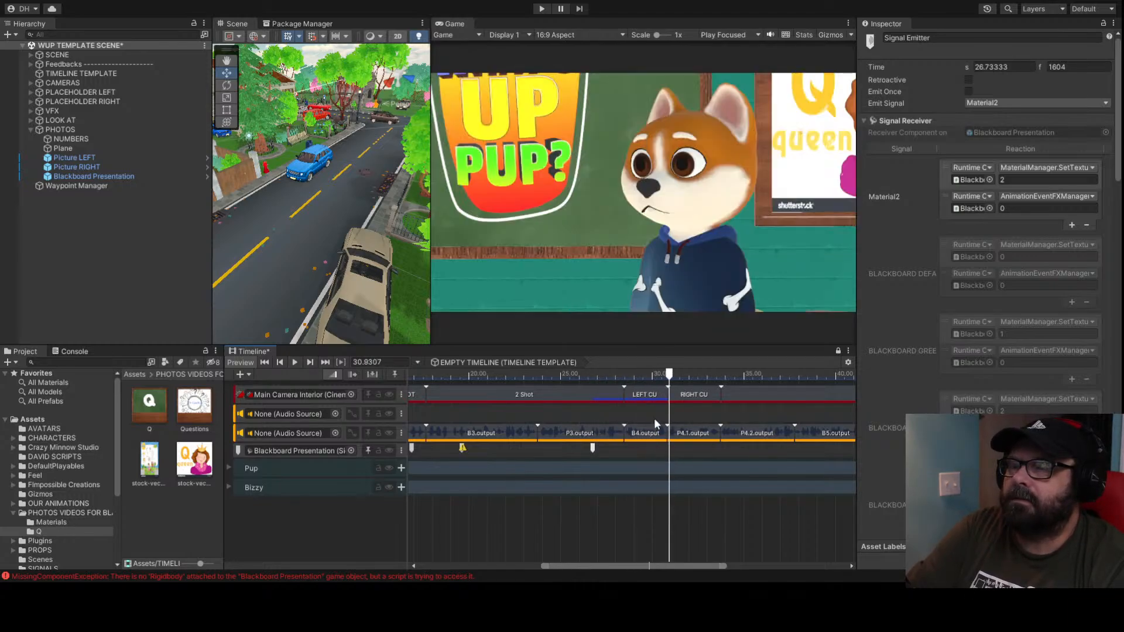
left_click(655, 376)
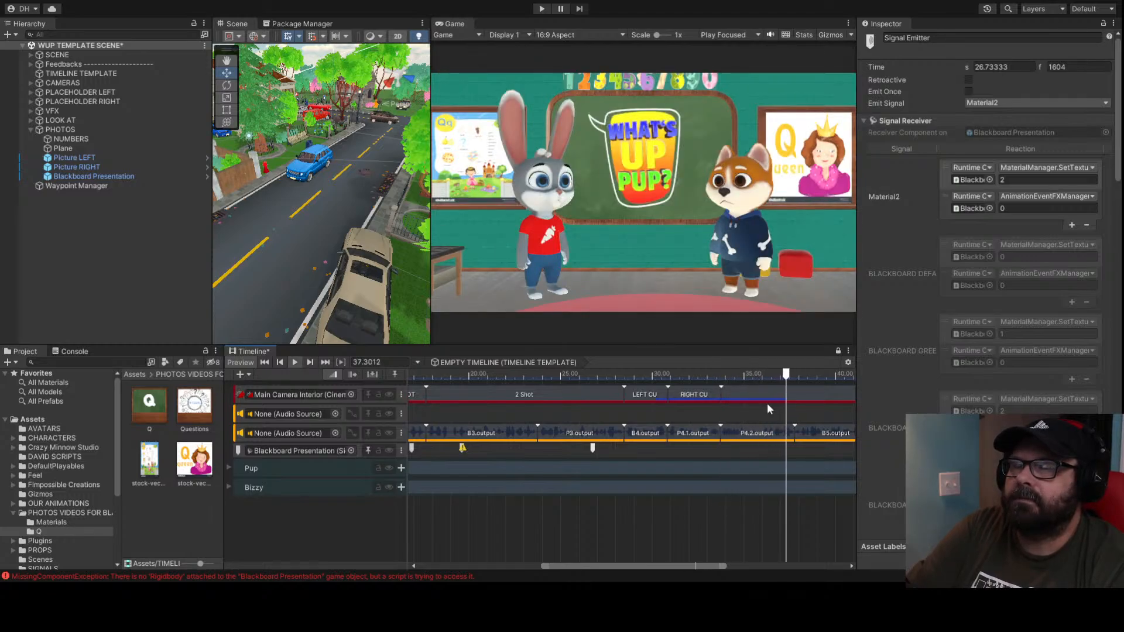
left_click_drag(752, 374, 765, 377)
left_click(764, 449)
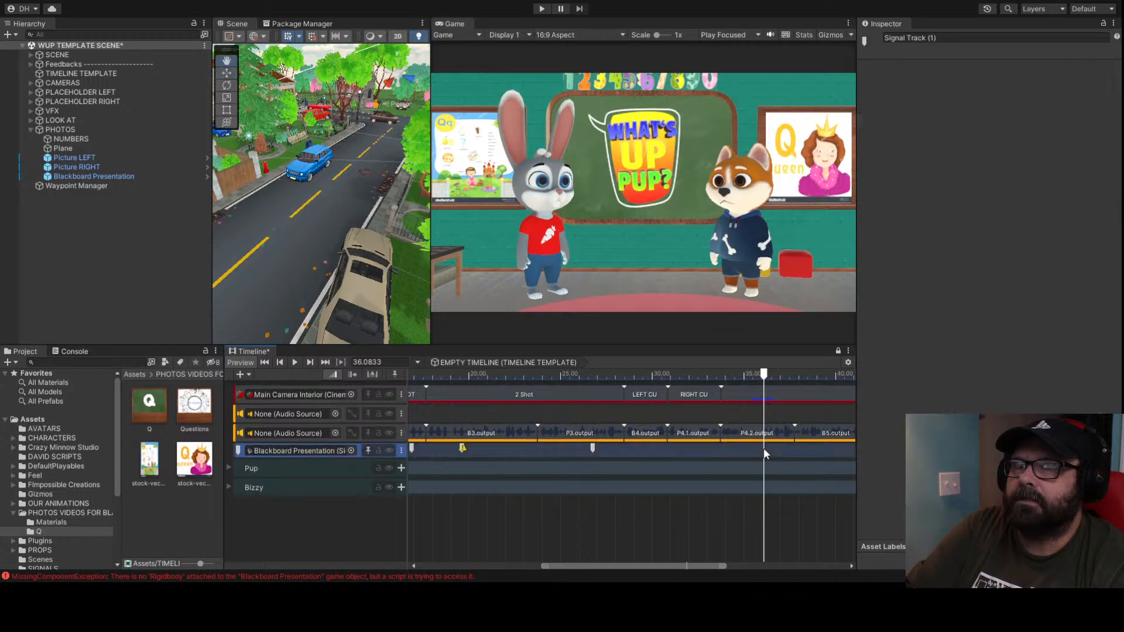
left_click(792, 552)
Play the B5 audio clip and add a signal emitter on the Blackboard Presentation track at its cue, about 39.77 seconds
key("space")
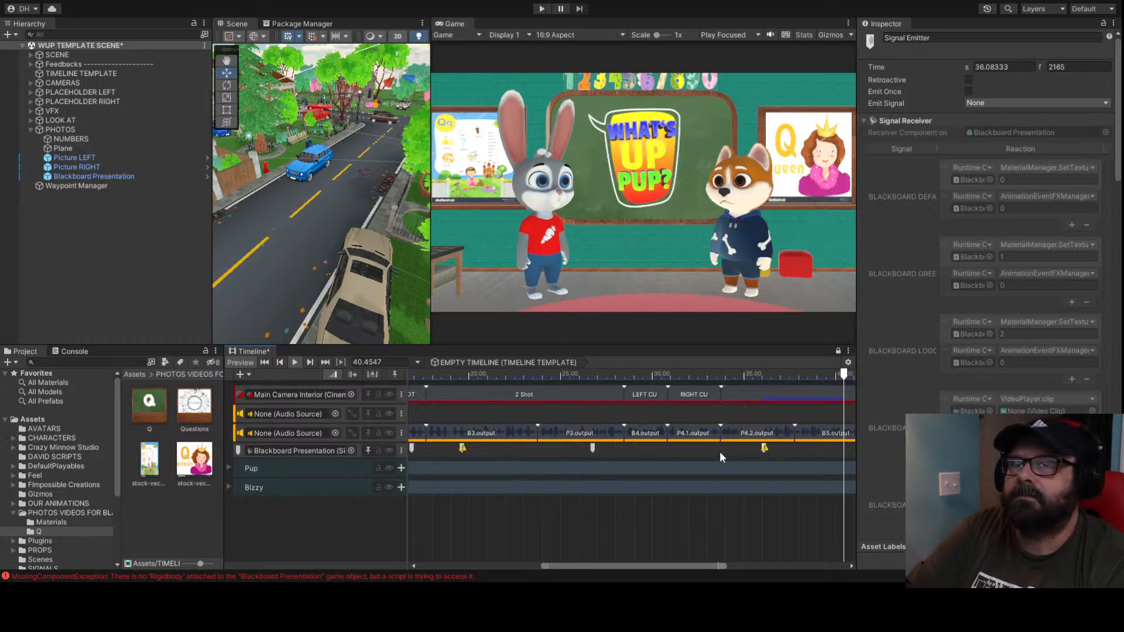
scroll(606, 440, "down", 5)
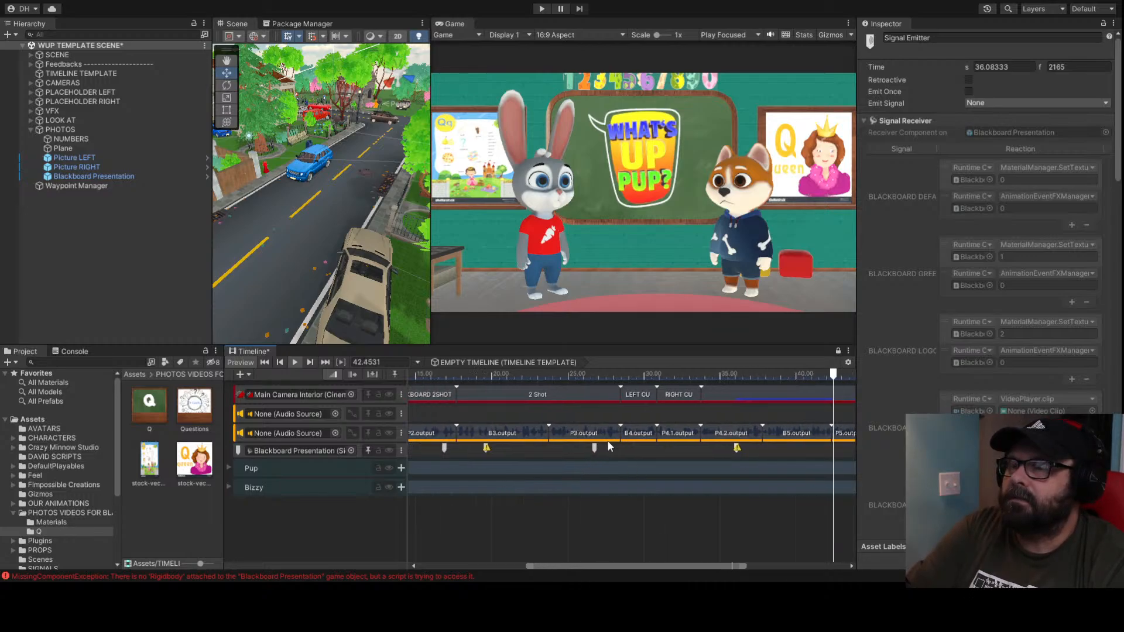
left_click(713, 375)
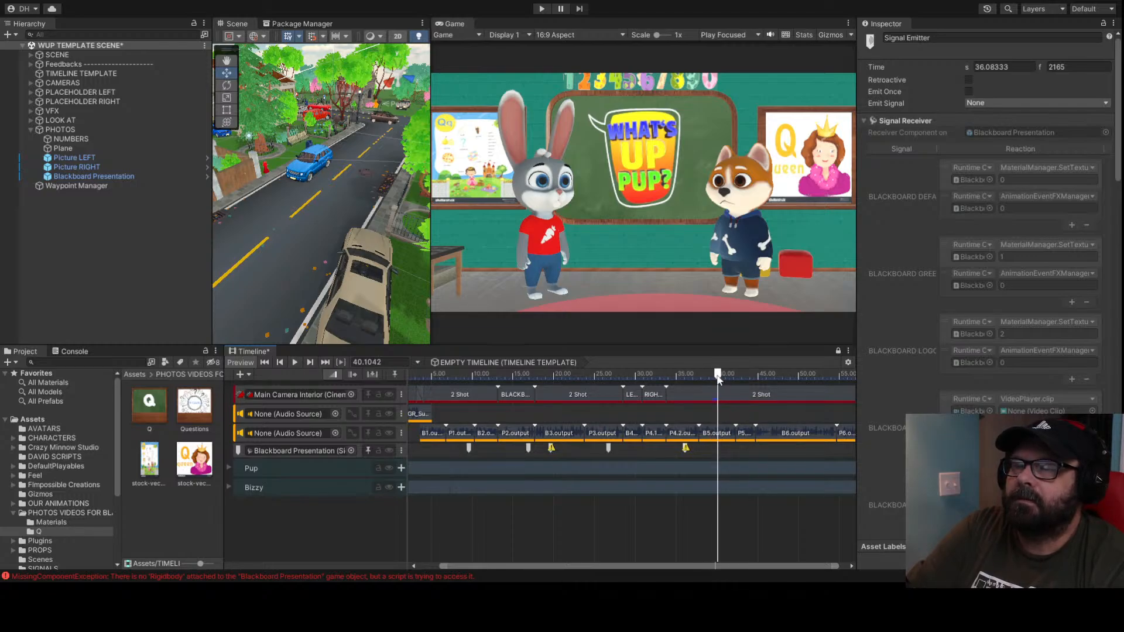
left_click_drag(719, 379, 716, 378)
left_click(716, 448)
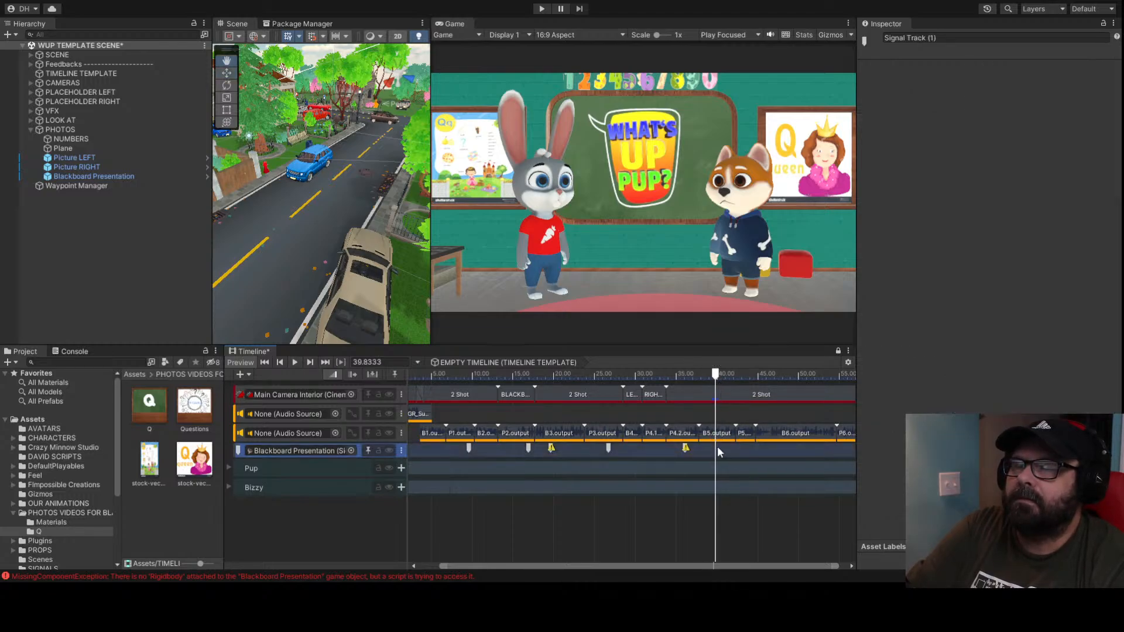
left_click(763, 555)
Play the P5 audio clip, add a signal emitter on the Blackboard Presentation track near its end, and align it to 44.2 seconds
key("space")
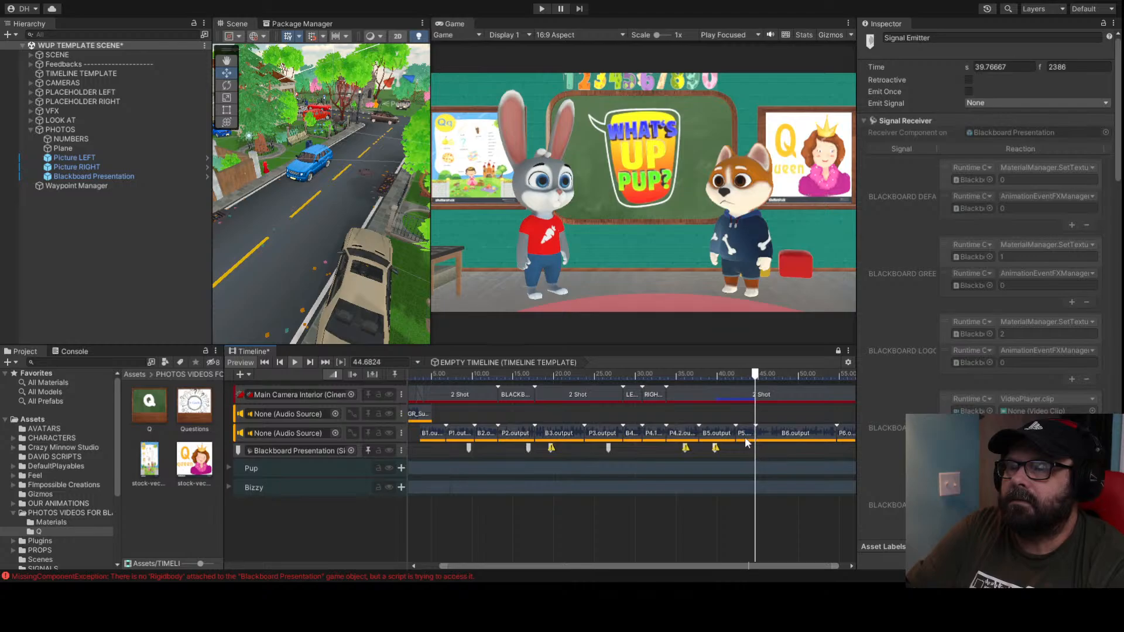
key("space")
left_click_drag(756, 376, 753, 383)
left_click(750, 448)
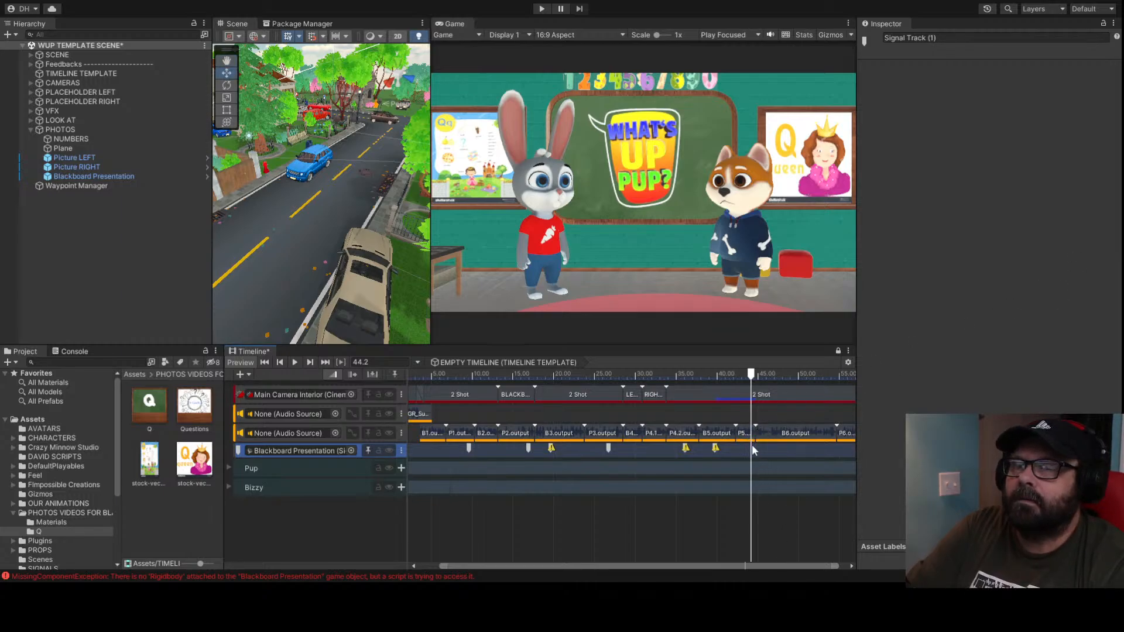
left_click(788, 557)
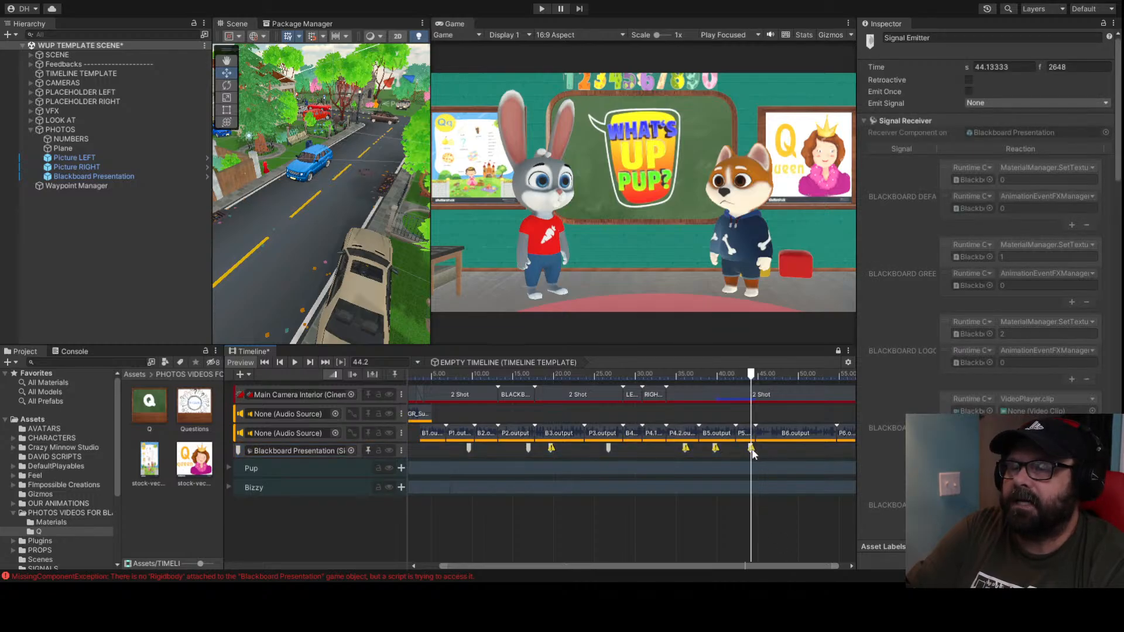
left_click_drag(753, 451, 749, 452)
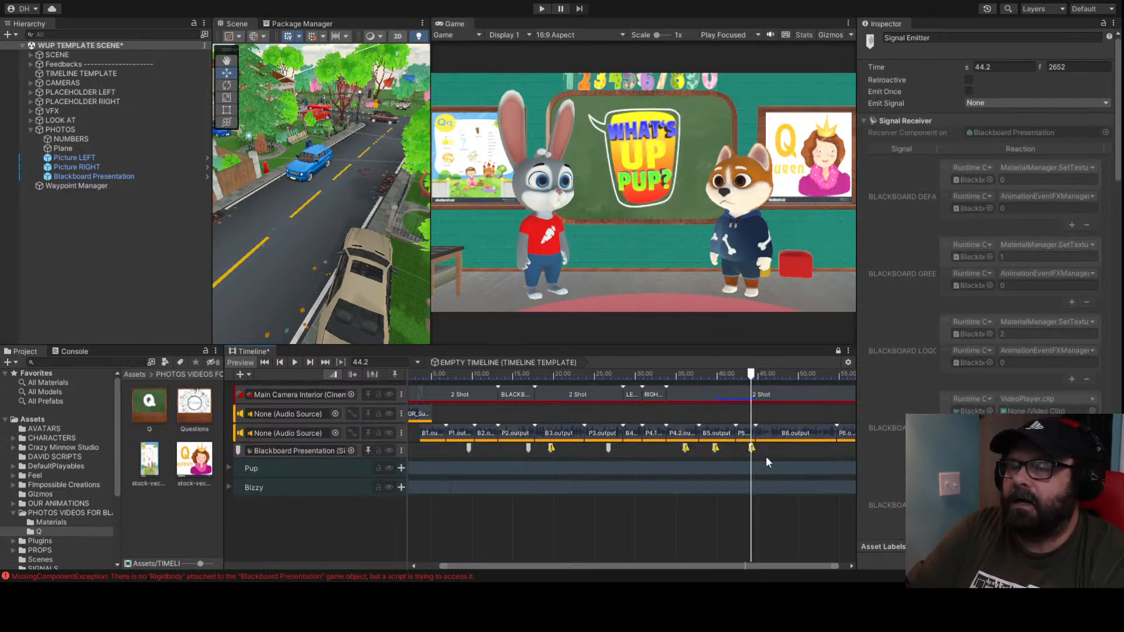
Play through the B6 audio clip and add a signal emitter on the Blackboard Presentation track at about 55.35 seconds
left_click(774, 447)
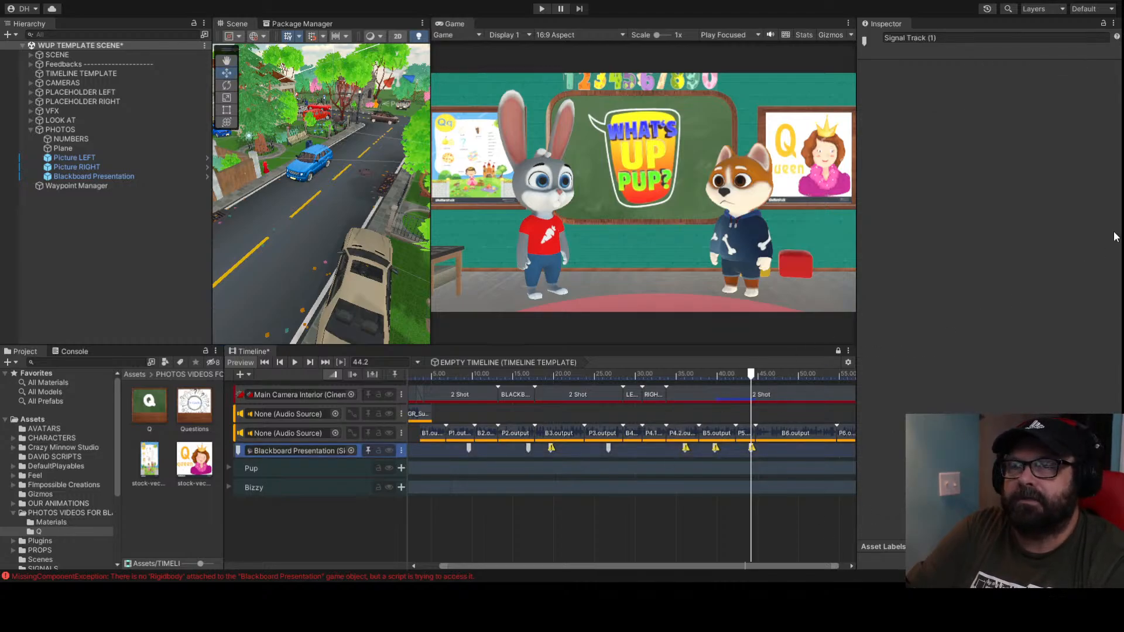
left_click_drag(758, 379, 754, 375)
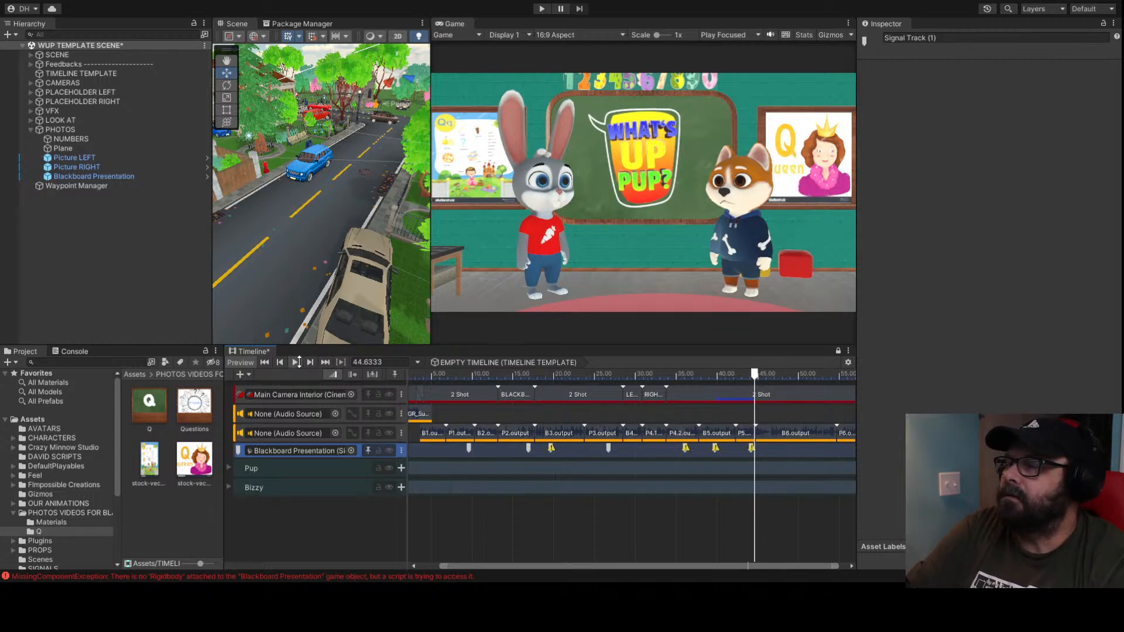
left_click(295, 363)
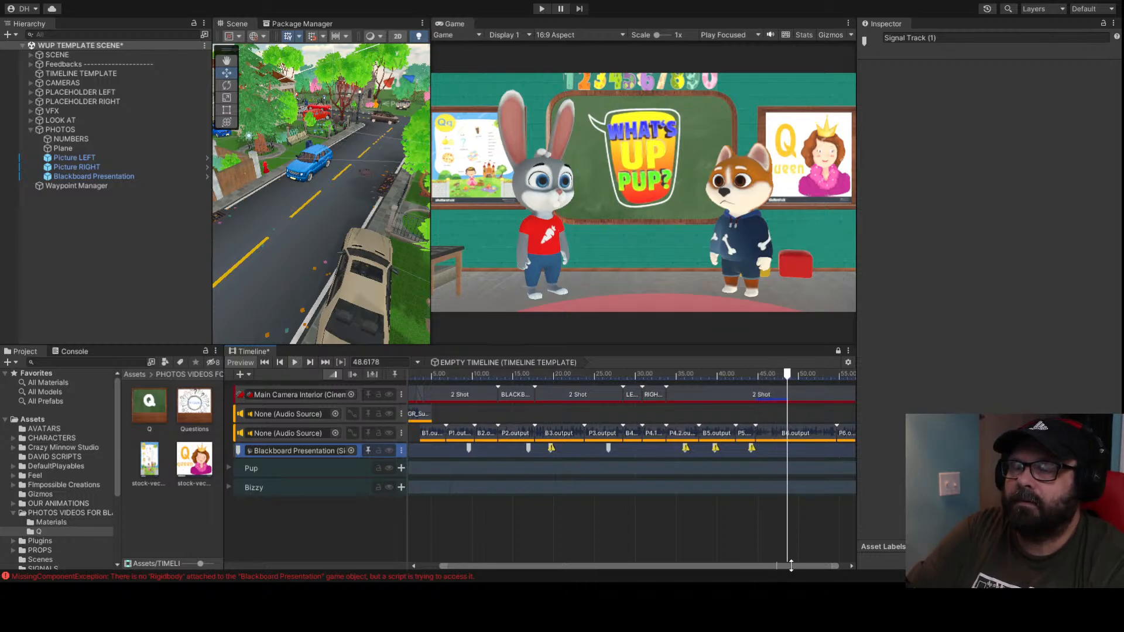
scroll(784, 484, "down", 3)
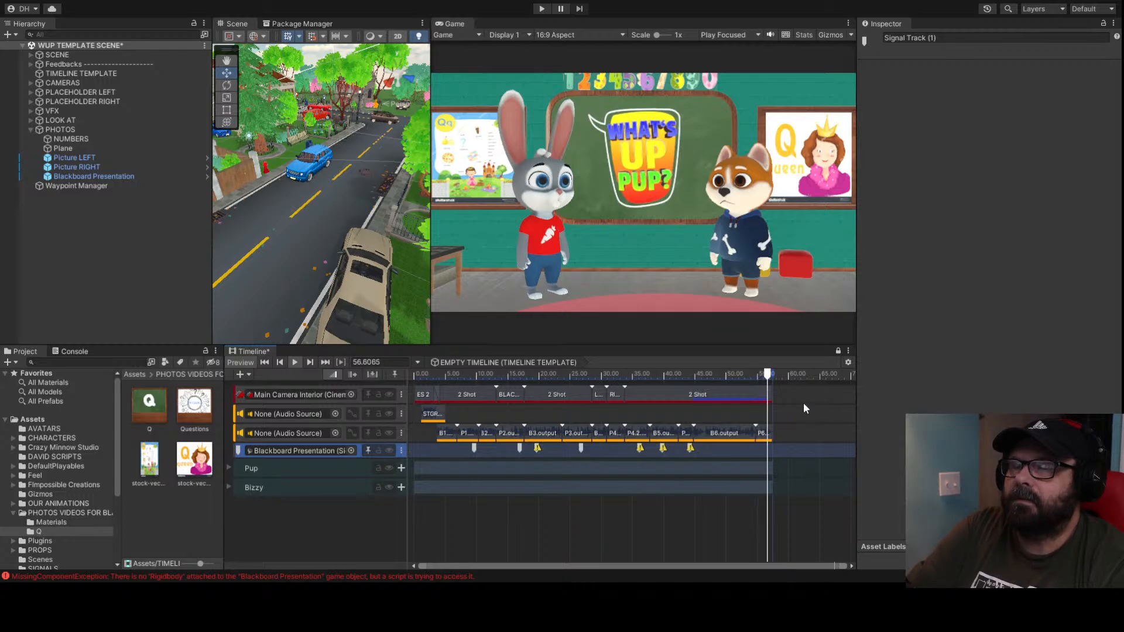
left_click_drag(764, 377, 762, 379)
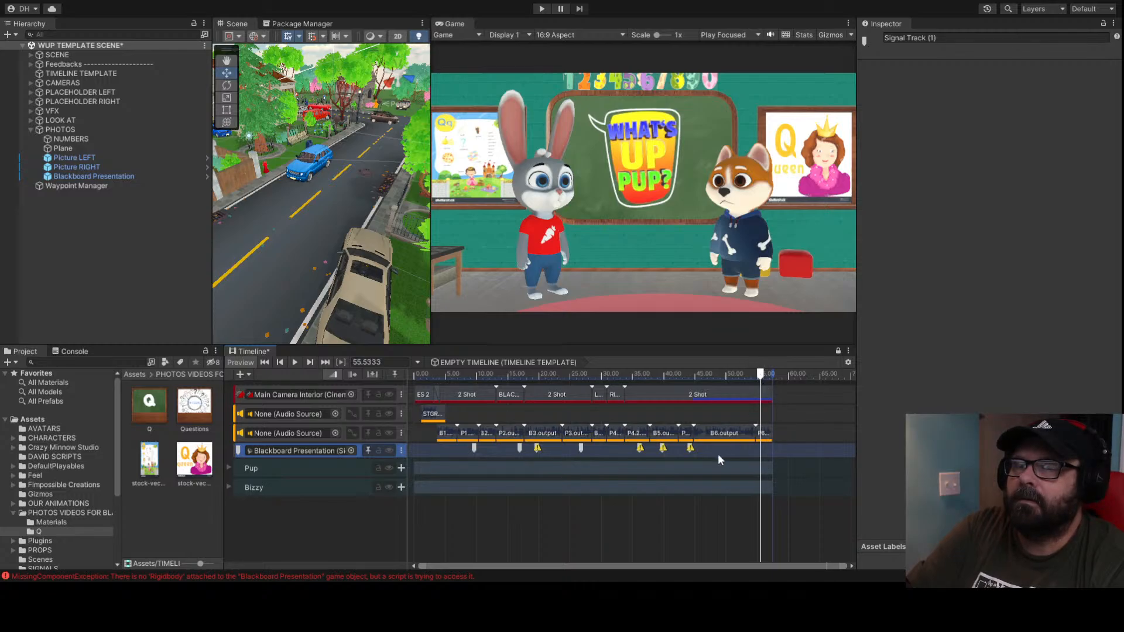
left_click(807, 551)
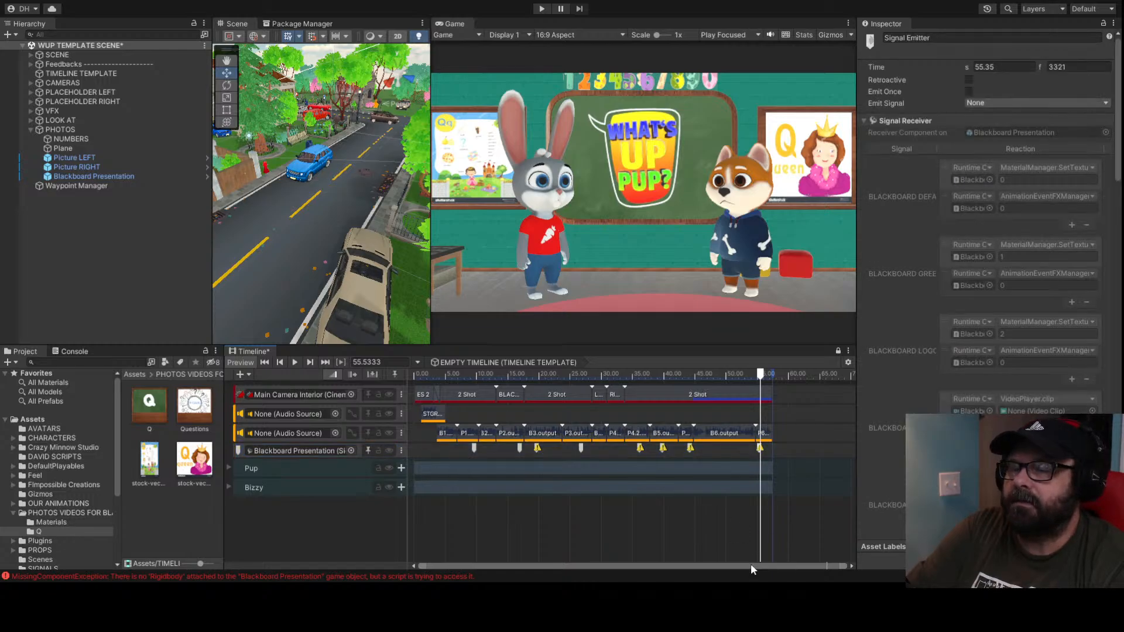
Preview the opening from the start, mute the dialogue audio track, and return the playhead to 0
scroll(551, 457, "down", 2)
left_click_drag(449, 376, 408, 374)
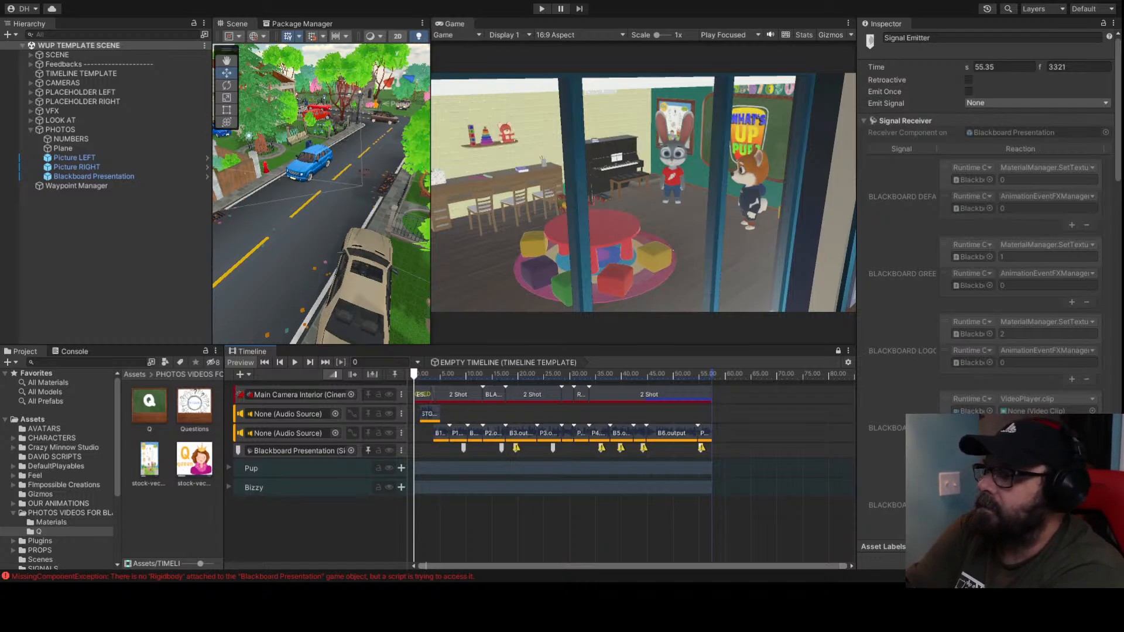
left_click(646, 521)
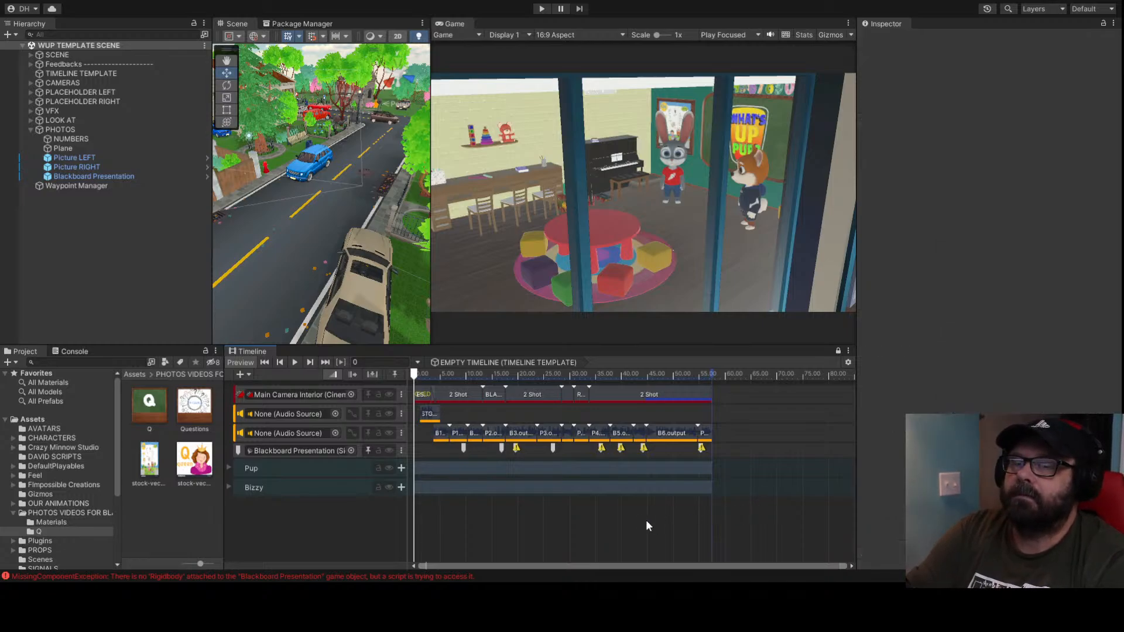
key("space")
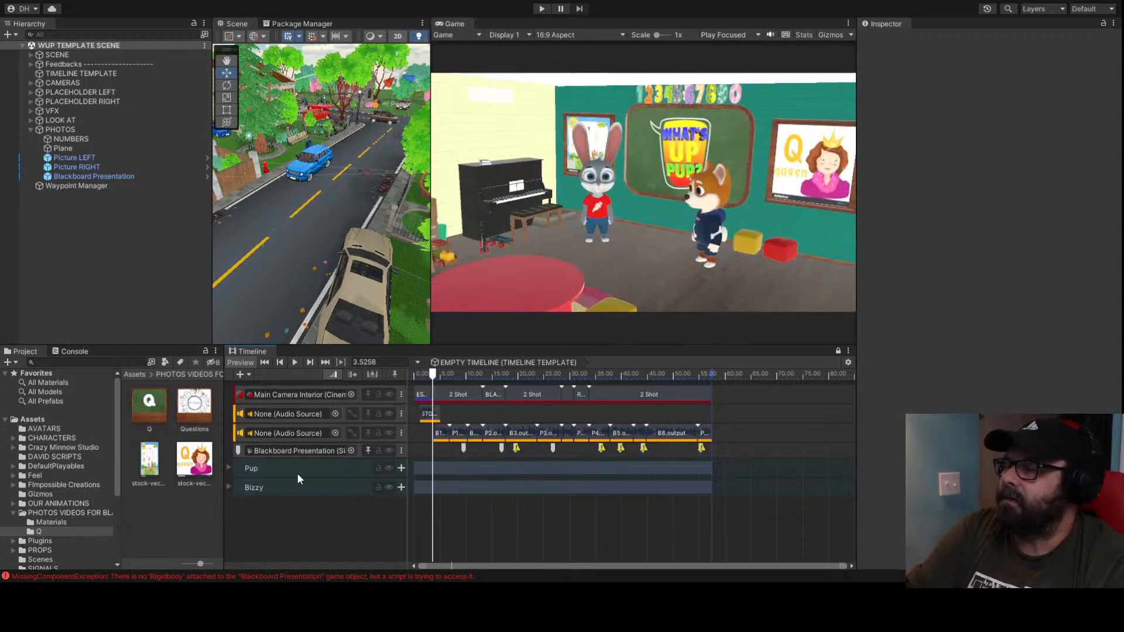
left_click(389, 433)
left_click_drag(432, 375, 412, 377)
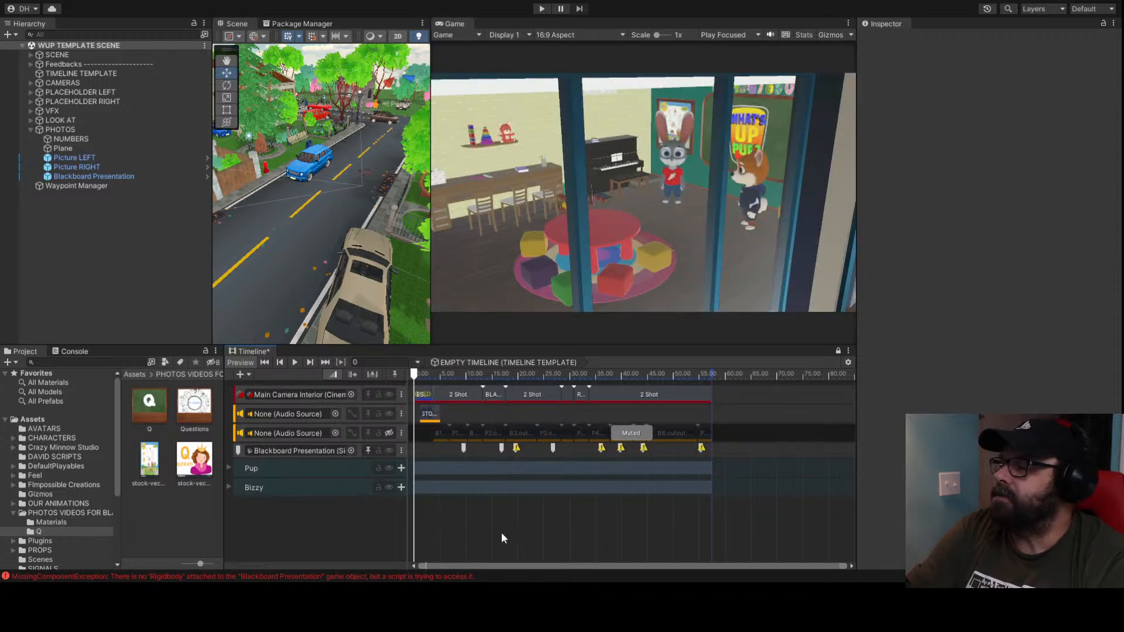
Expand the Pup and Bizzy track groups and look over the characters' signal, Salsa, Eyes and Emoter tracks
left_click(229, 469)
scroll(240, 521, "down", 1)
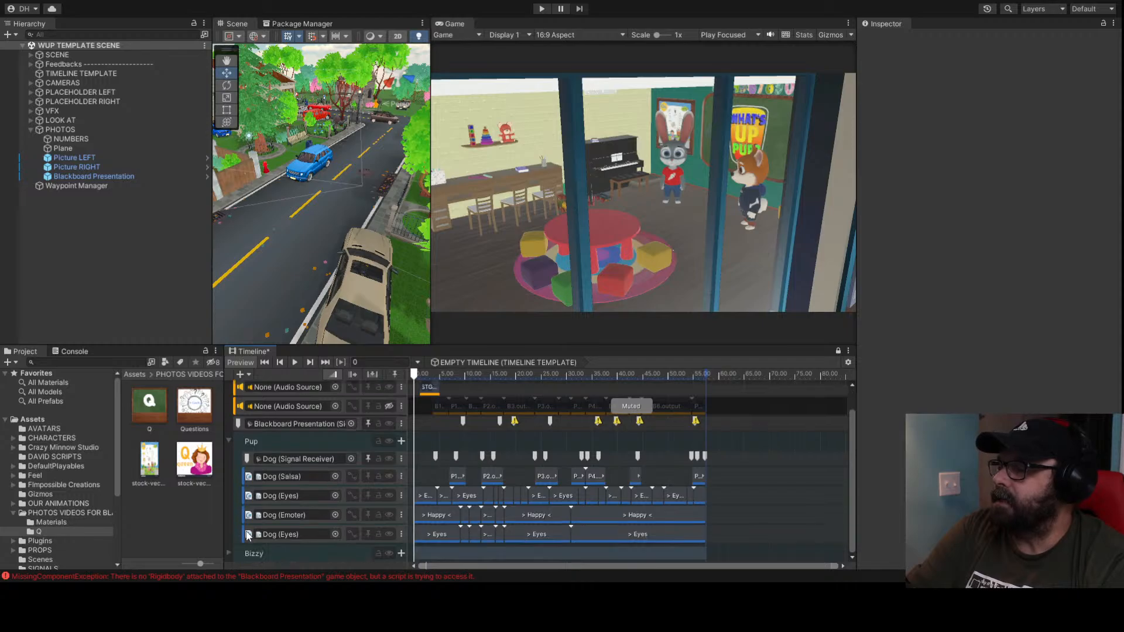
left_click(228, 553)
scroll(448, 459, "down", 2)
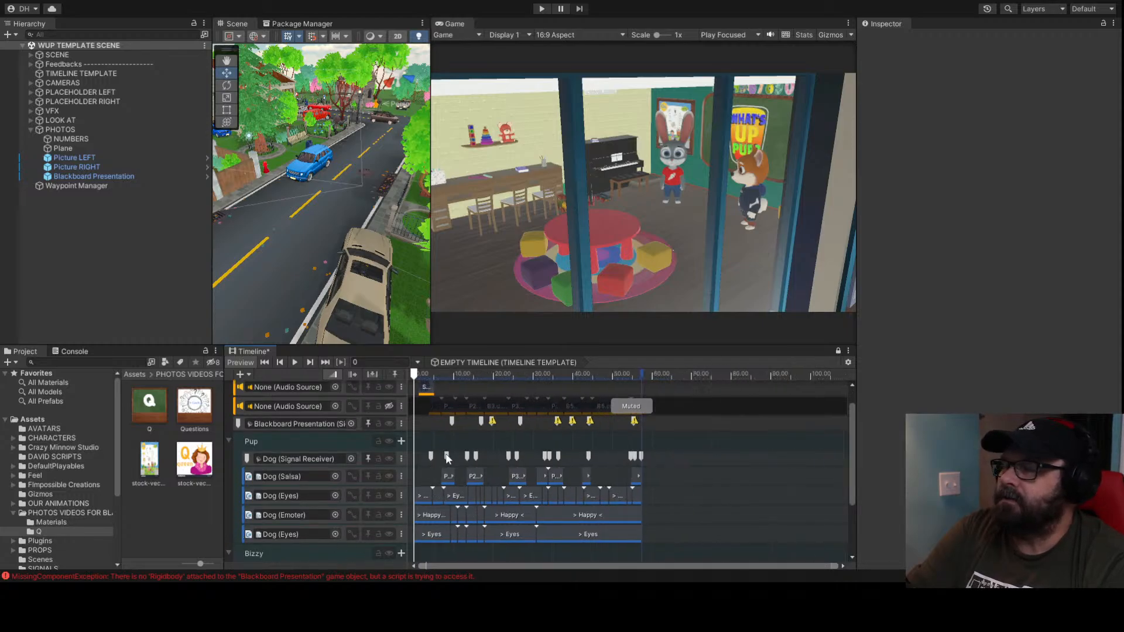
scroll(468, 485, "up", 5)
middle_click_drag(475, 487, 573, 439)
left_click_drag(572, 439, 576, 491)
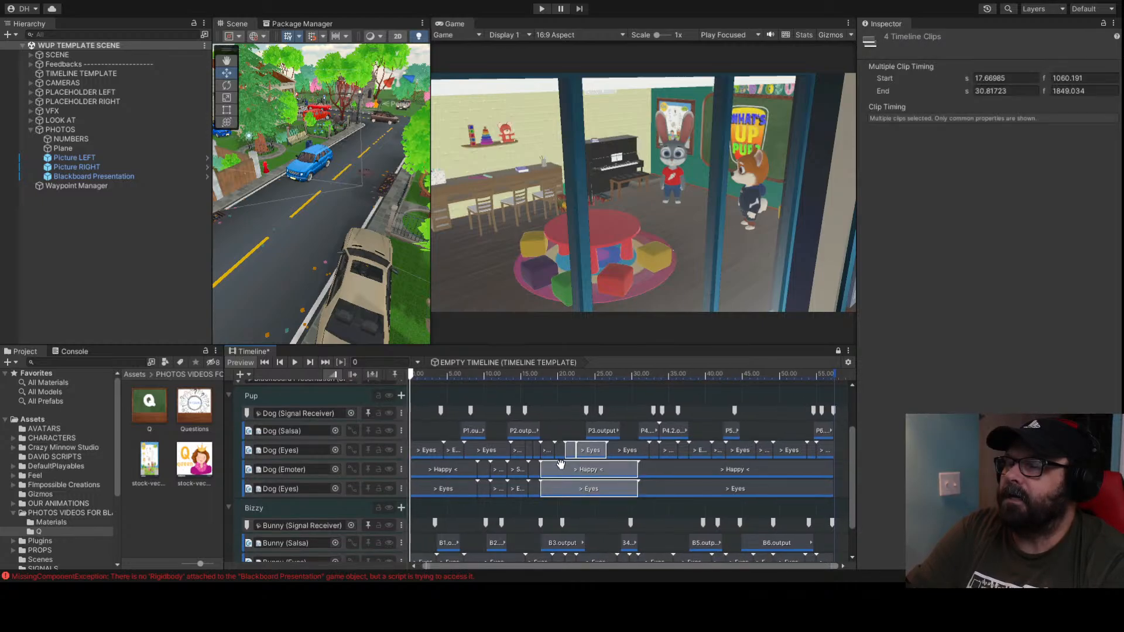
left_click(559, 420)
scroll(567, 467, "up", 3)
scroll(561, 413, "down", 5)
middle_click_drag(558, 402, 576, 452)
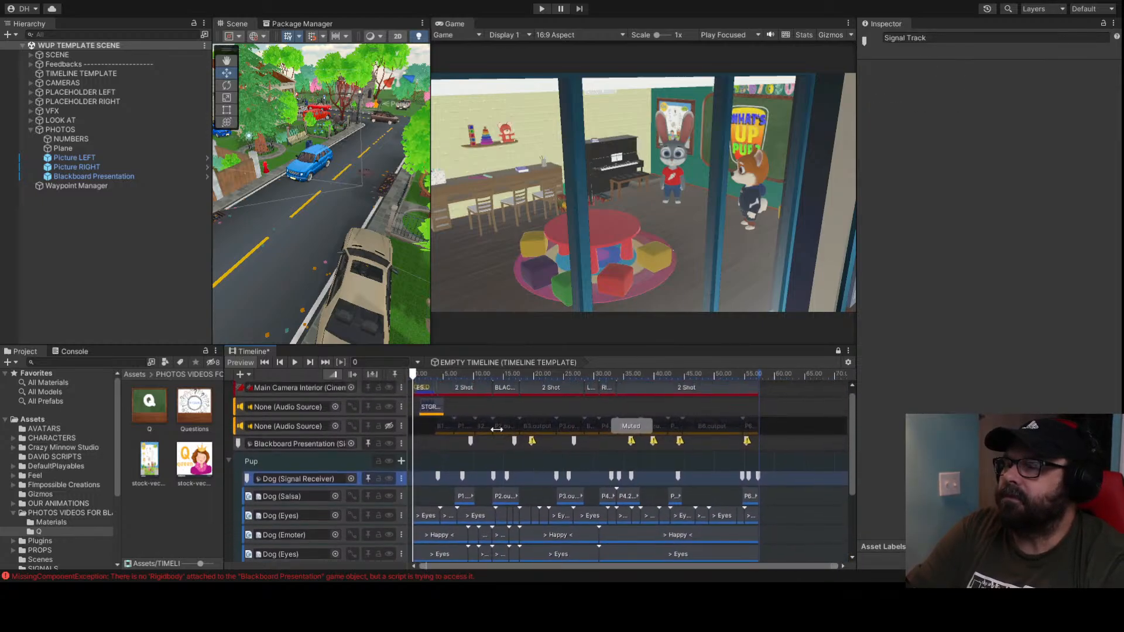
Run the scene in Play mode from the start, check the blackboard shot at about 15.3 seconds, and stop it
left_click(461, 374)
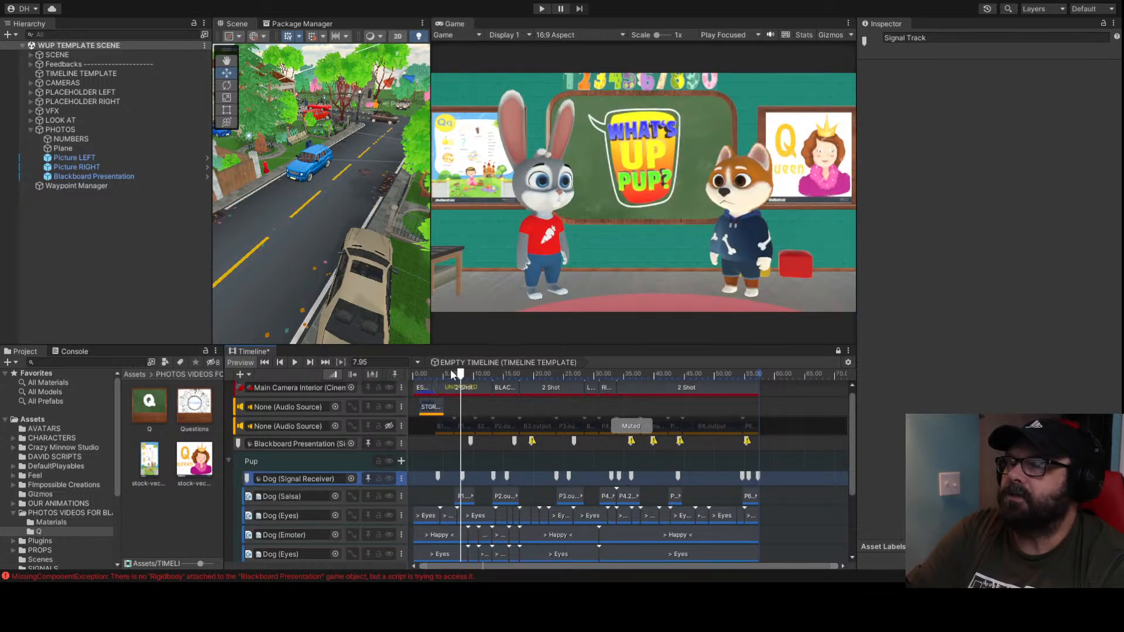
left_click(413, 373)
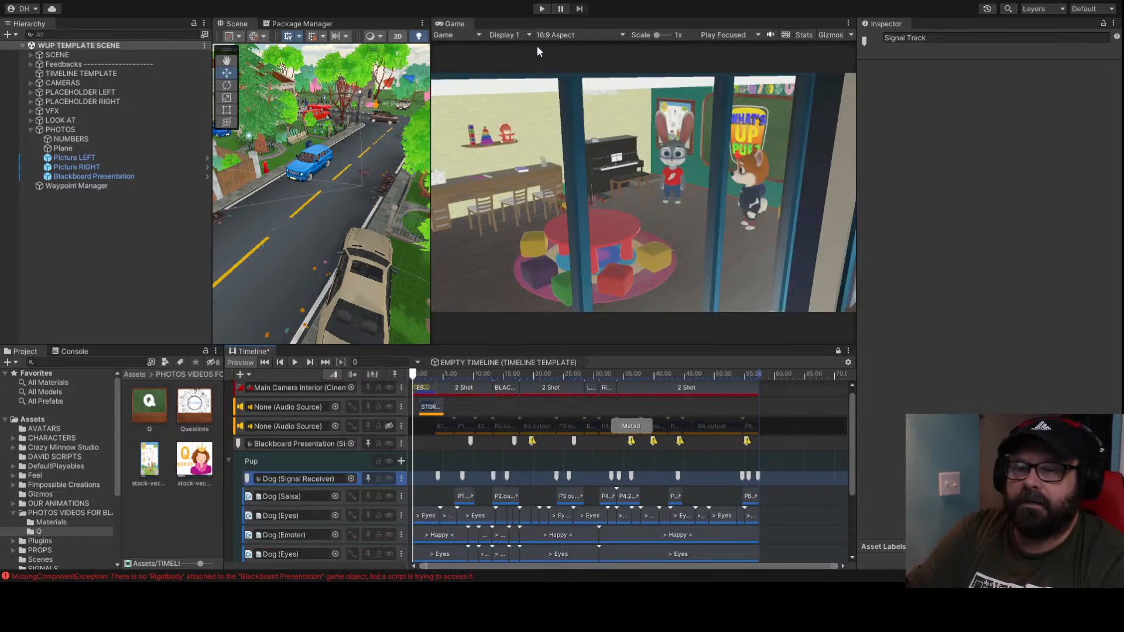
left_click(541, 9)
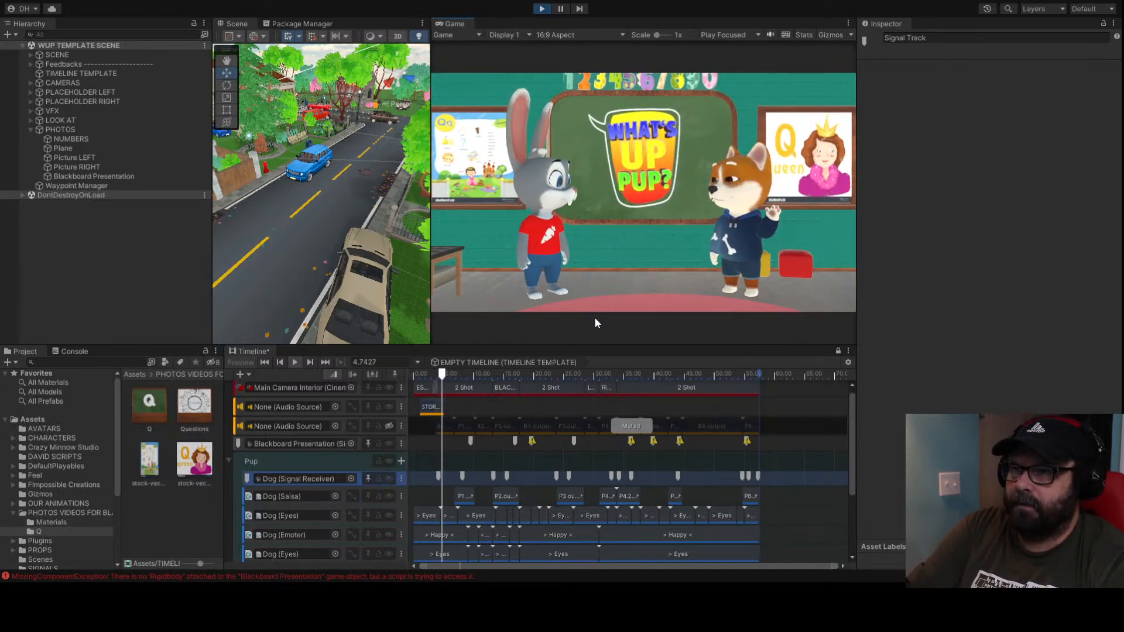
left_click(506, 374)
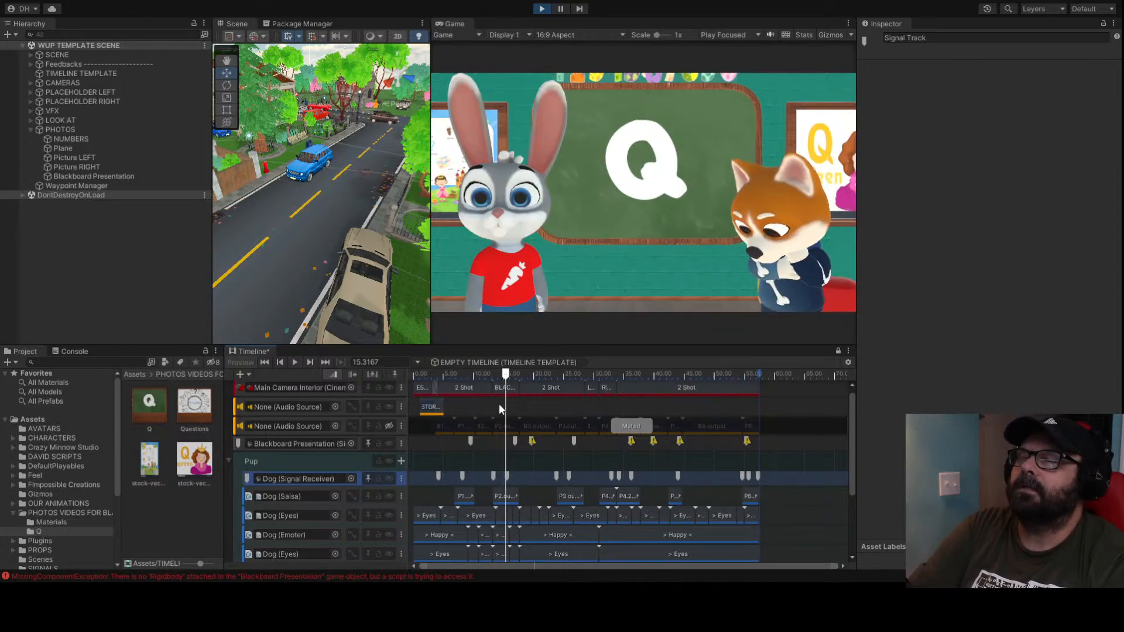
left_click(542, 9)
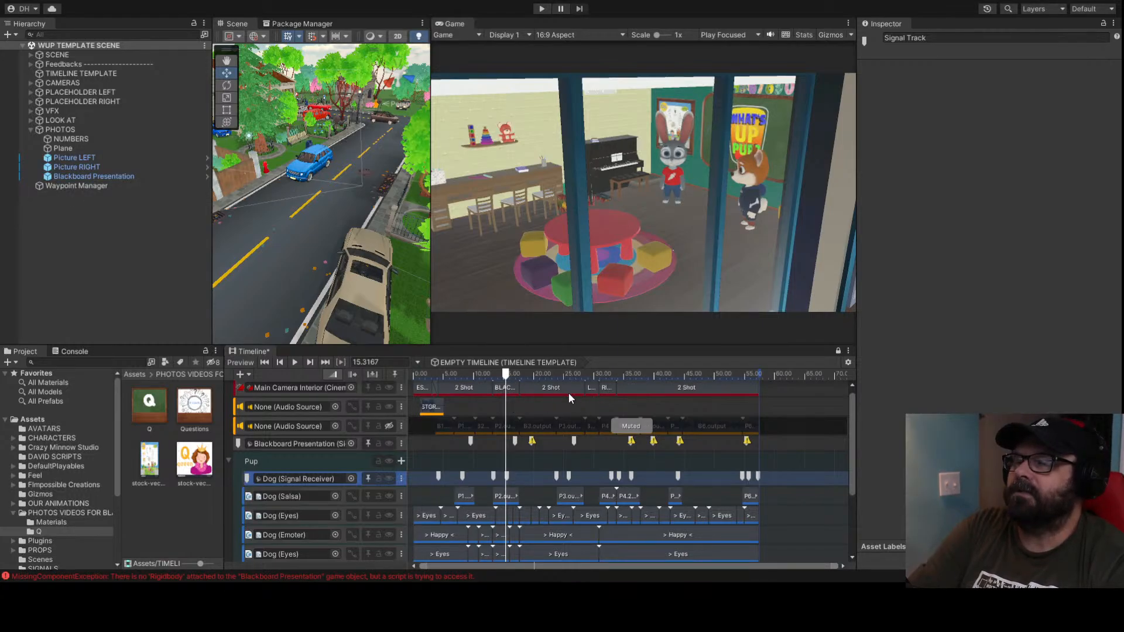
Scrub back to 15.5 seconds and examine the Eyes Control settings of the clips on Pup's lower Dog (Eyes) track
left_click(596, 375)
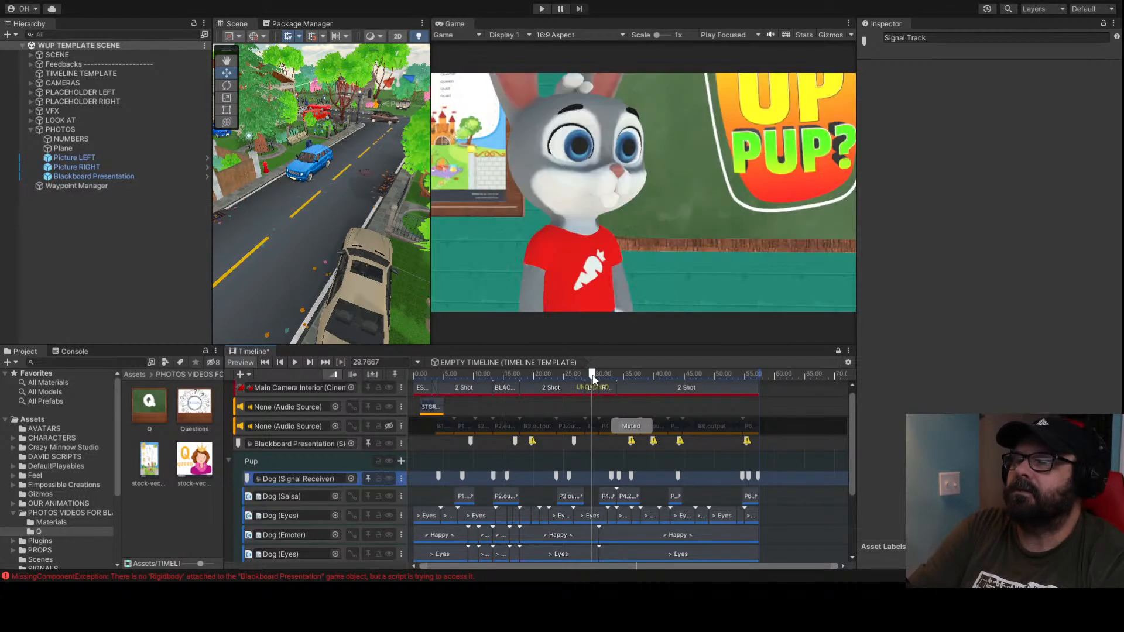
left_click_drag(597, 377, 507, 375)
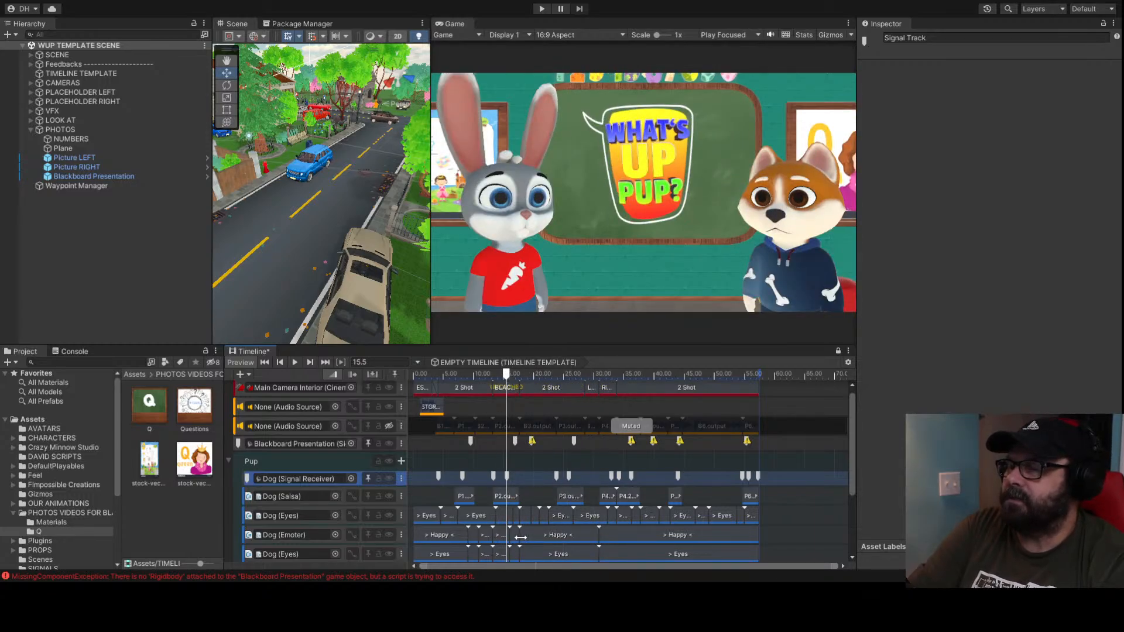
scroll(523, 491, "down", 4)
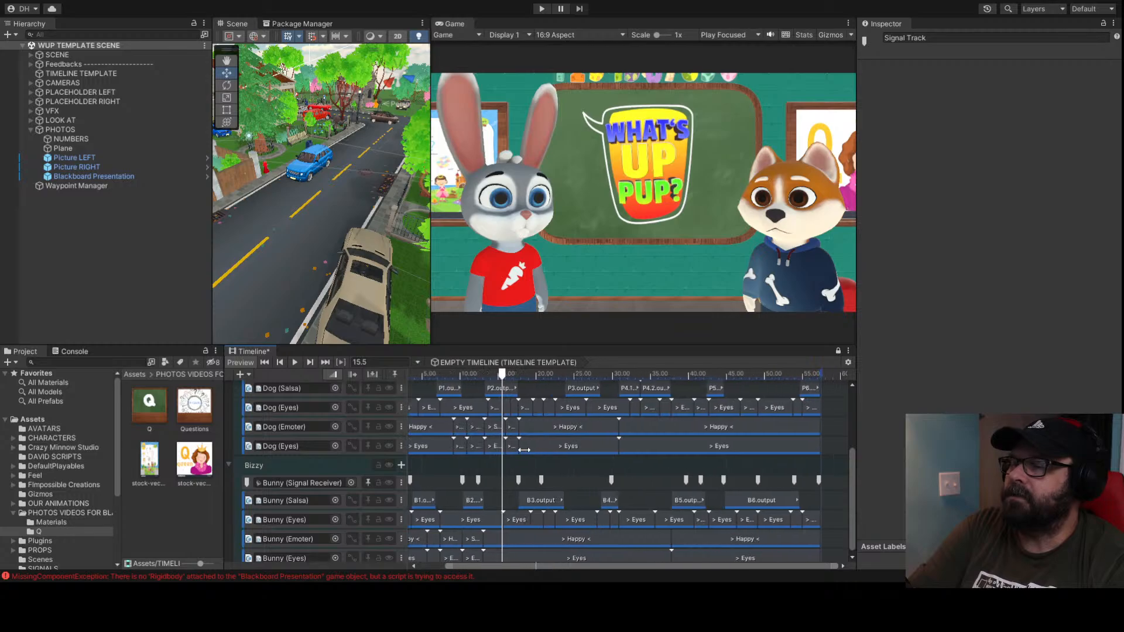
scroll(527, 450, "up", 2)
left_click(479, 447)
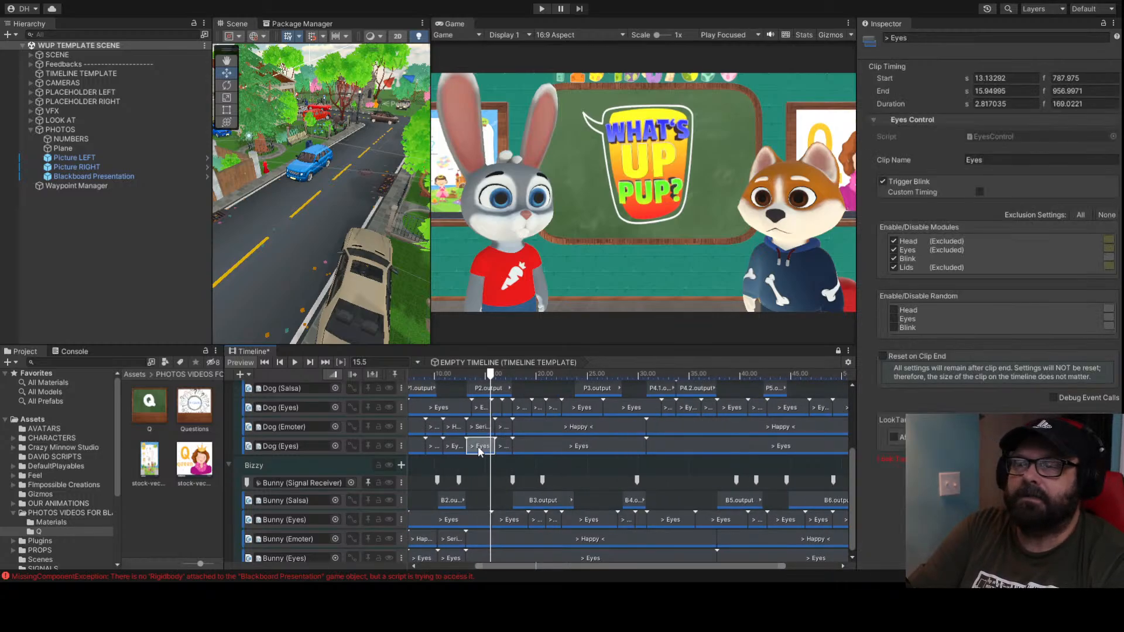
left_click(504, 446)
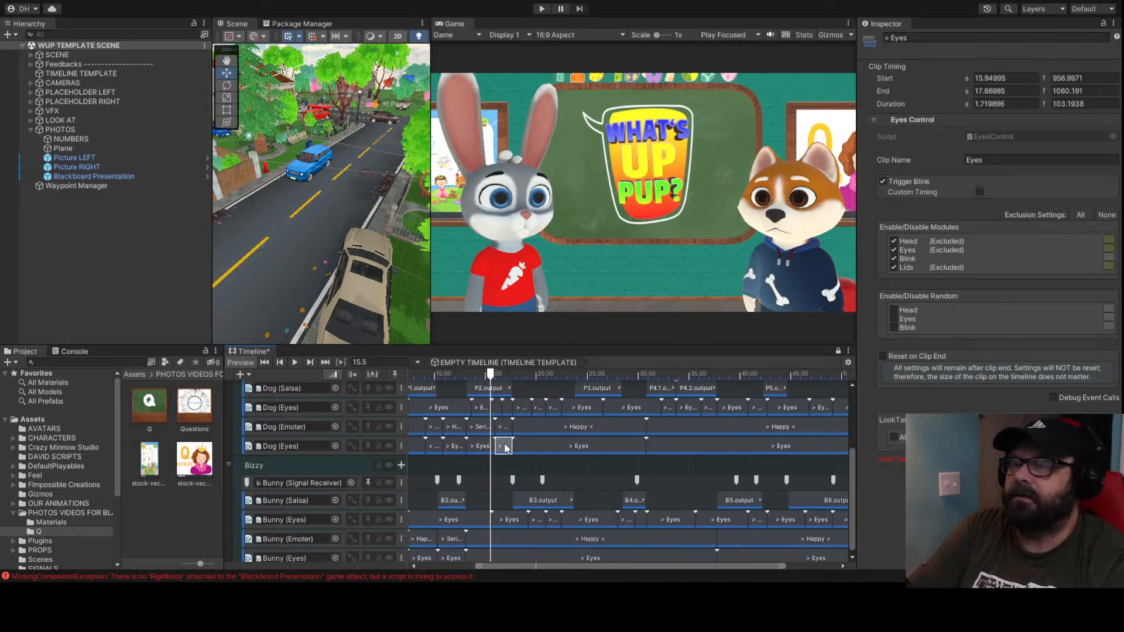
left_click(436, 447)
scroll(492, 477, "down", 1)
scroll(492, 479, "down", 1)
mouse_move(484, 462)
middle_mouse_down()
mouse_move(559, 468)
mouse_move(497, 452)
middle_mouse_up()
left_click(457, 440)
scroll(491, 464, "down", 2)
Examine the Eyes Control settings of the clips on Bizzy's lower Bunny (Eyes) track
left_click(430, 553)
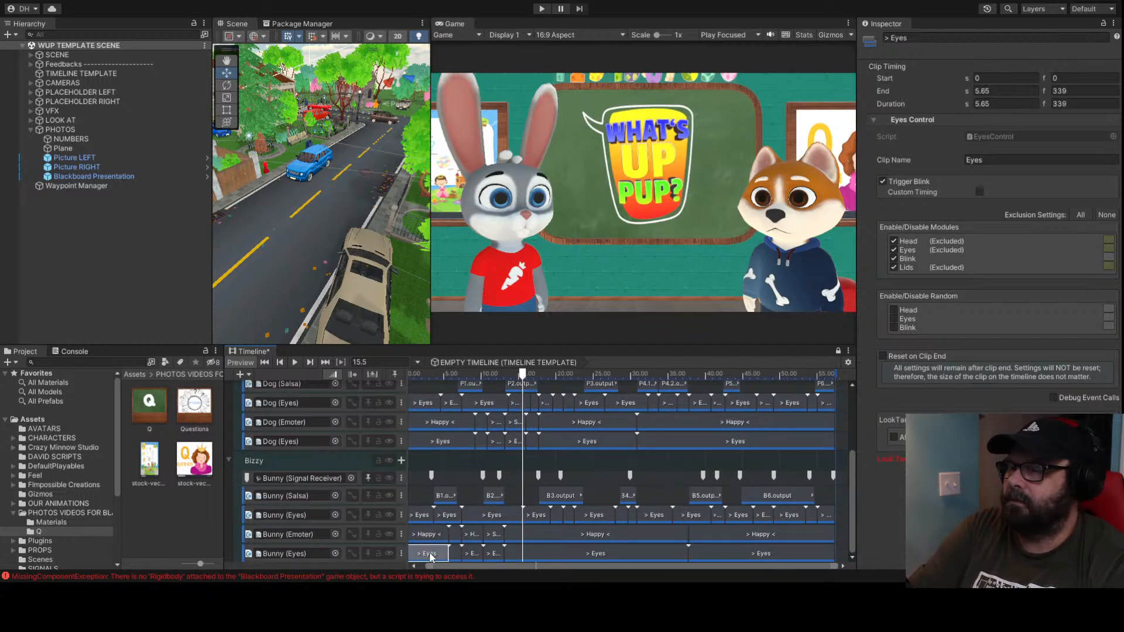
left_click(546, 552)
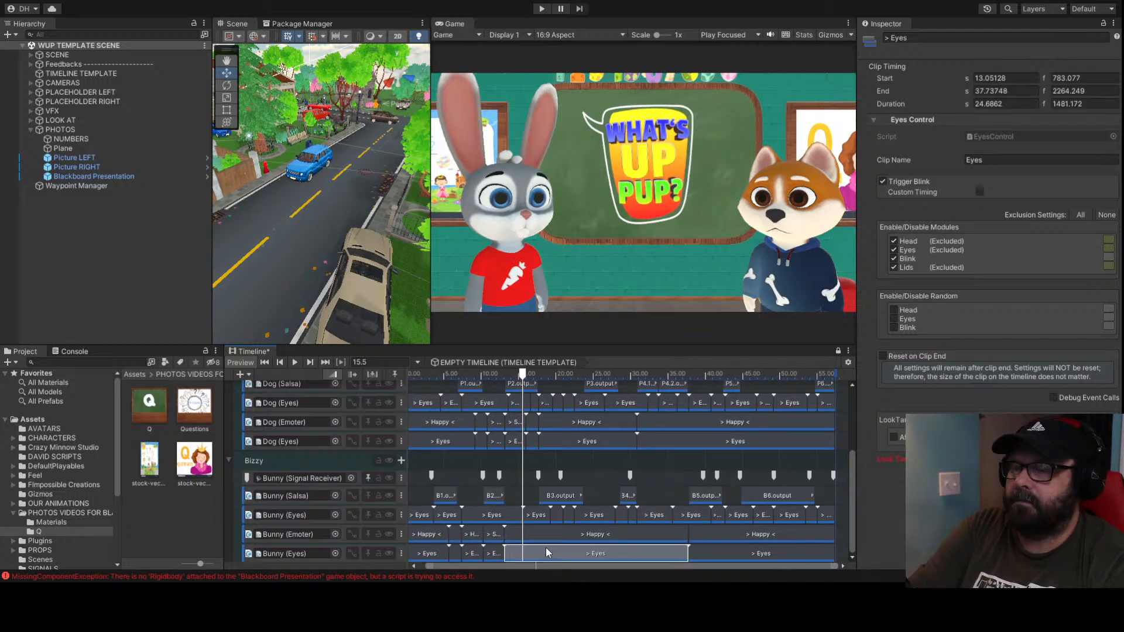
left_click(713, 556)
scroll(715, 461, "down", 3)
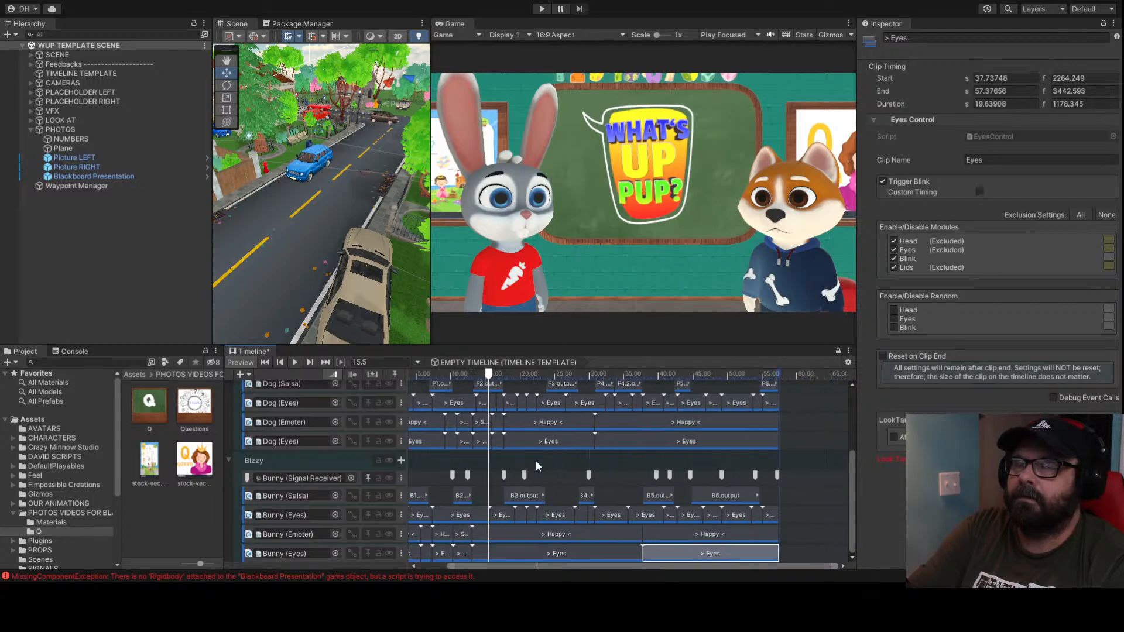
scroll(536, 460, "up", 2)
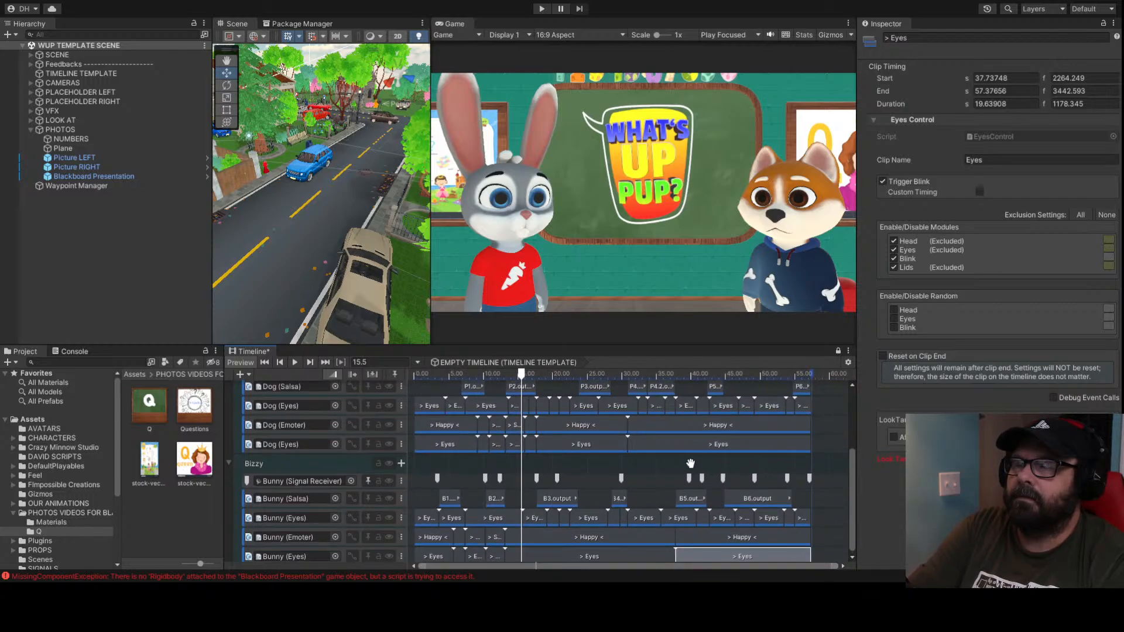
middle_click_drag(459, 448, 512, 460)
Assign LookAtAUDIENCE from the LOOK AT group as look target of the first clip on the lower Dog (Eyes) track
left_click(461, 444)
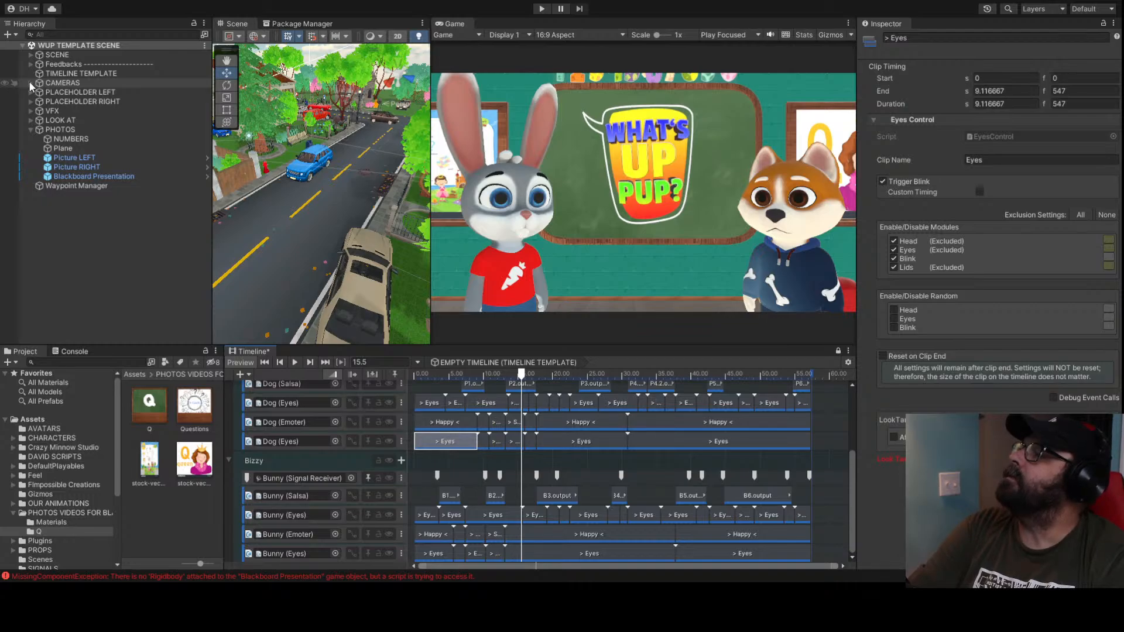
left_click(31, 120)
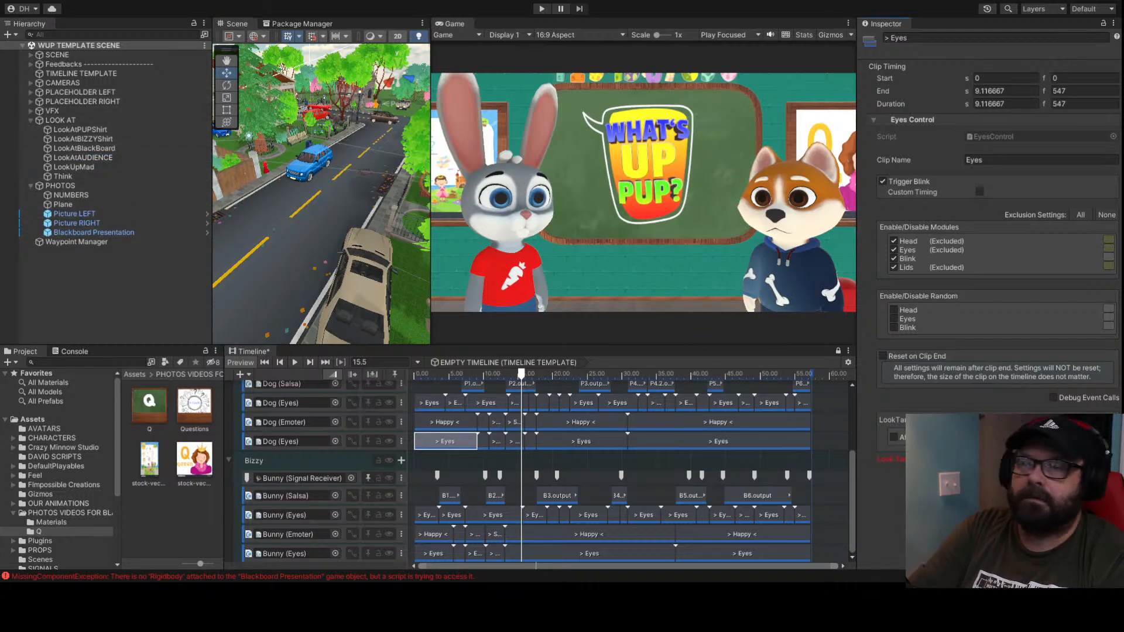
left_click_drag(83, 157, 1025, 460)
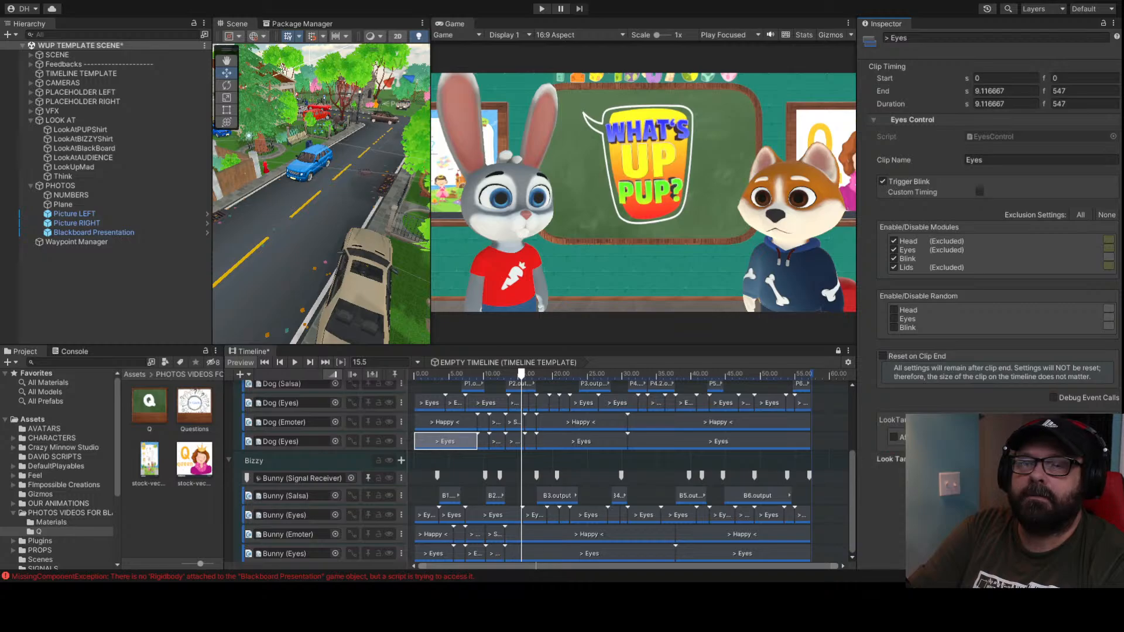
Select the second clip on the lower Dog (Eyes) track and unmute the dialogue audio track
left_click(481, 443)
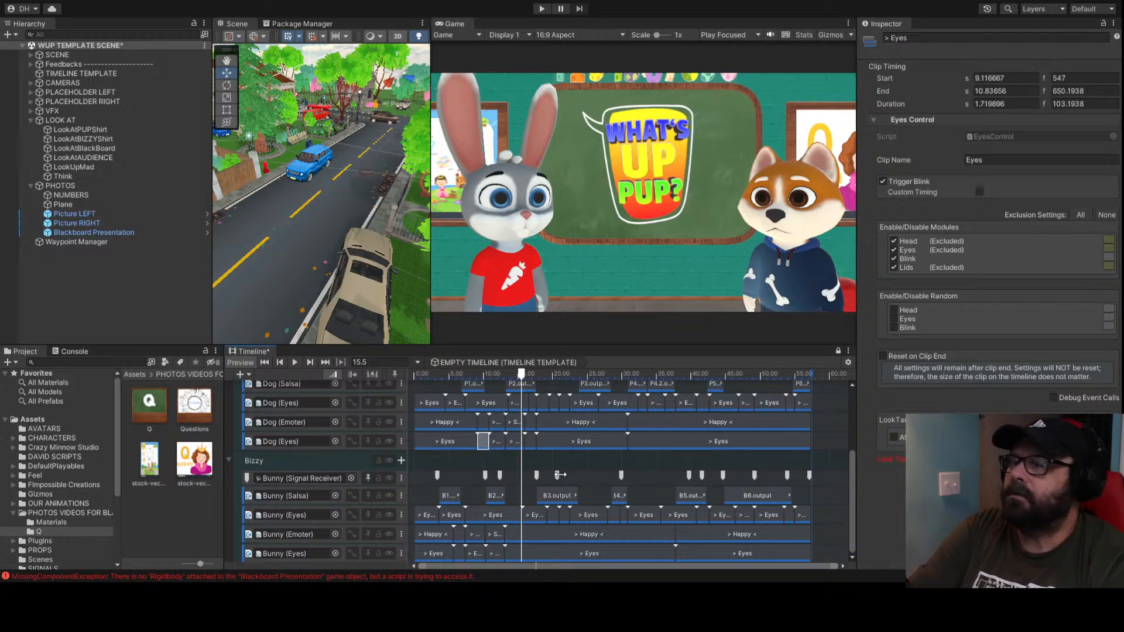
scroll(521, 457, "up", 3)
middle_click_drag(519, 456, 565, 549)
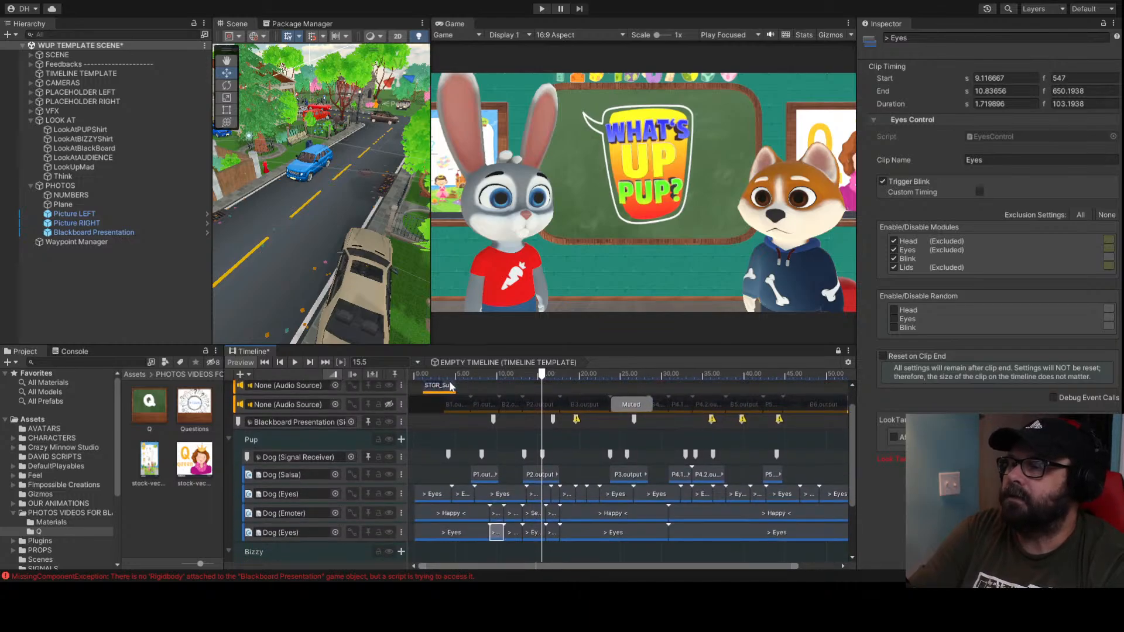
left_click(388, 404)
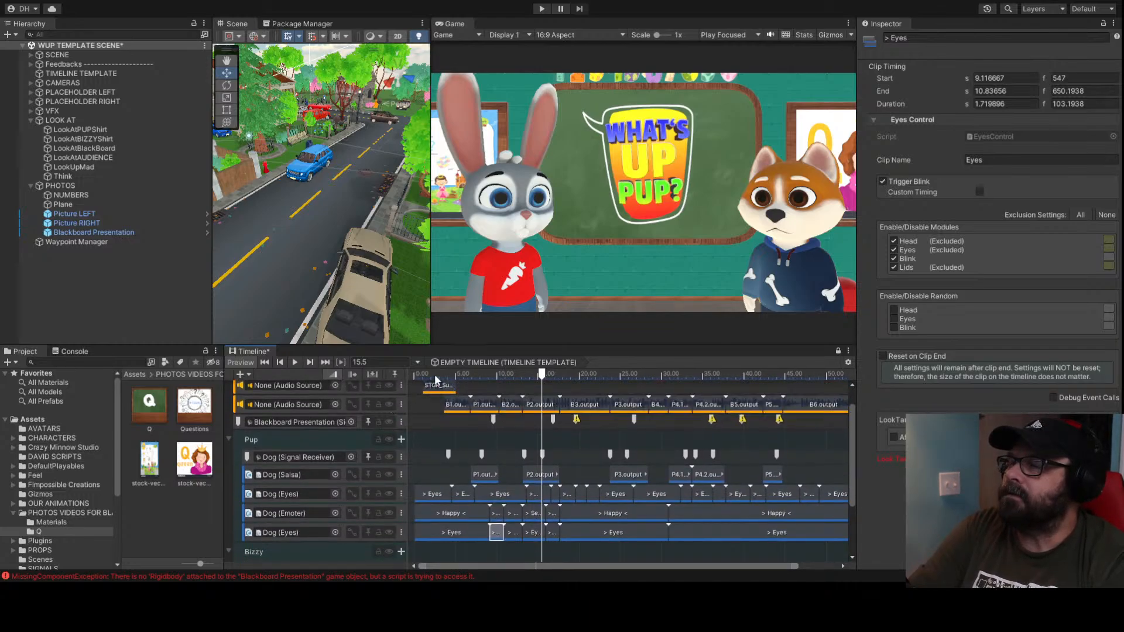
Play the opening dialogue to find the cue and extend the second Dog (Eyes) clip's start back to about 4.5 seconds
left_click(433, 375)
key("space")
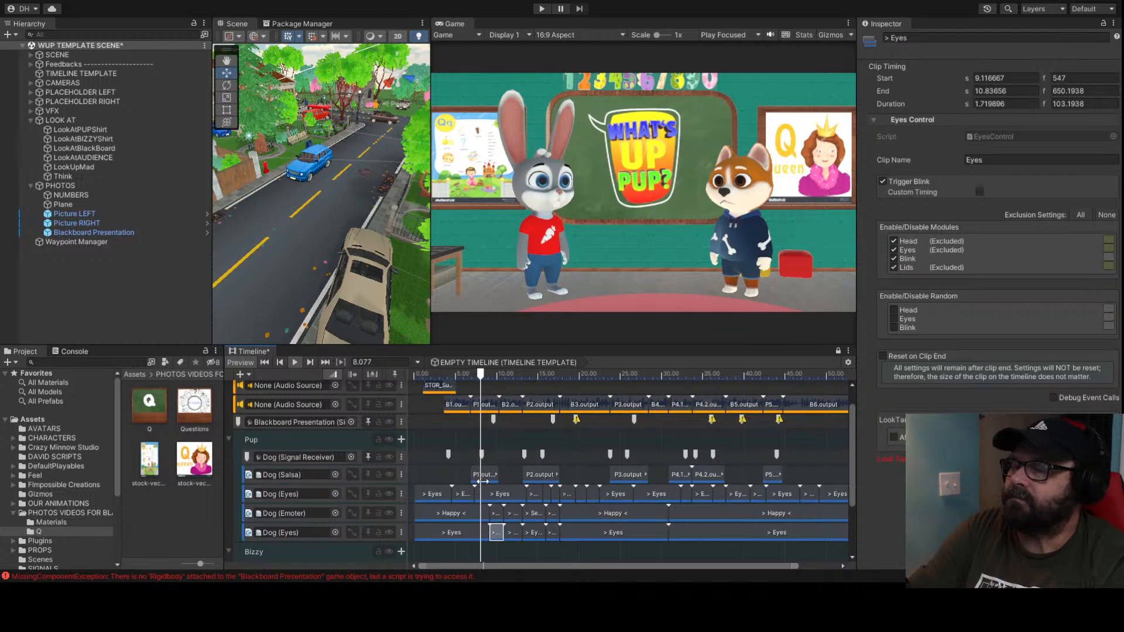
key("space")
left_click(457, 375)
key("space")
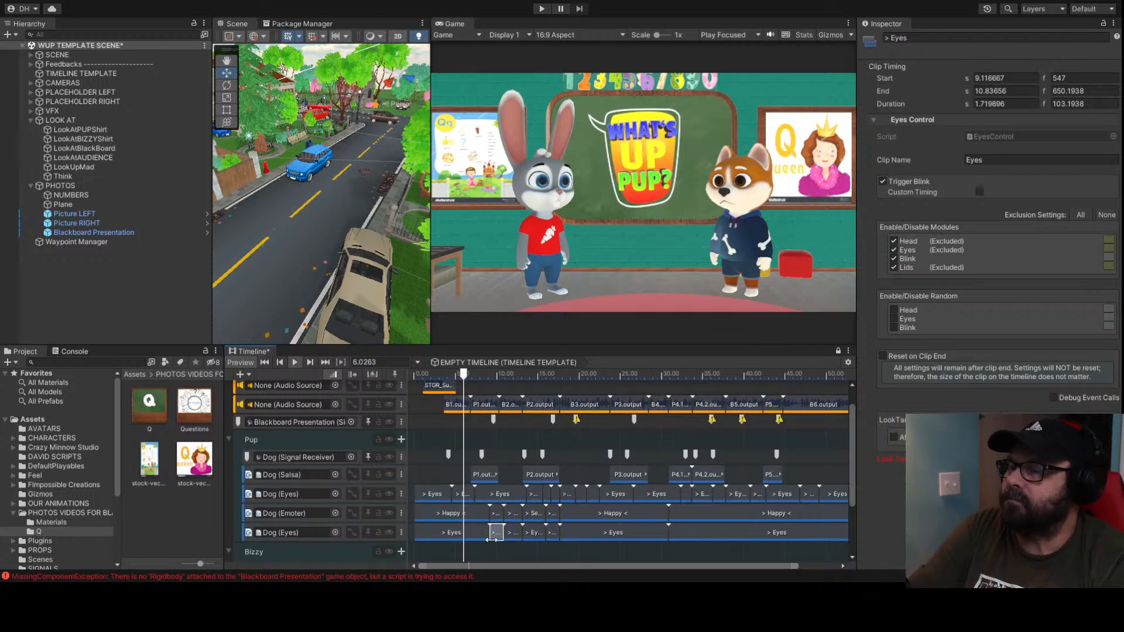
key("space")
left_click(446, 376)
key("space")
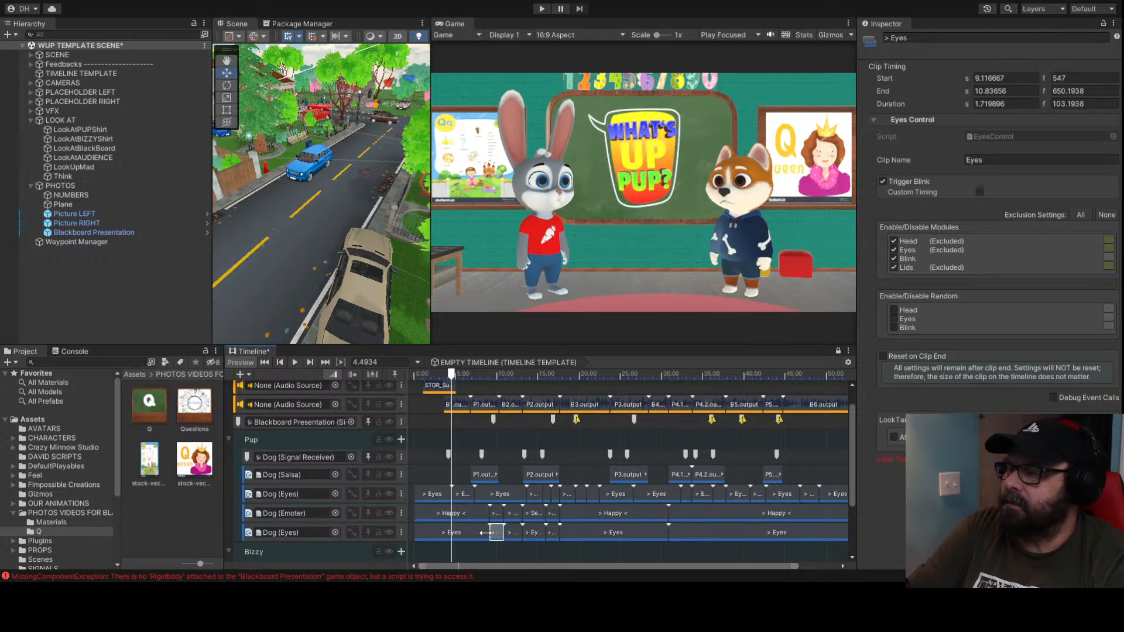
left_click_drag(485, 533, 452, 532)
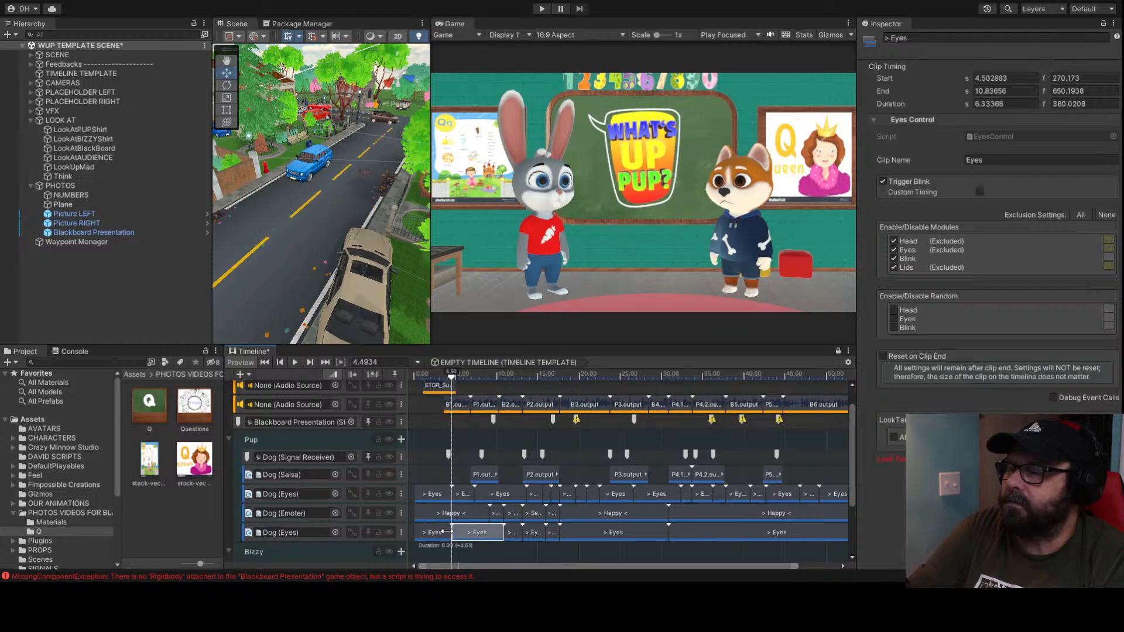
Reveal Dog_Walker's objects under PLACEHOLDER RIGHT, set the second Dog (Eyes) clip's look target, and trim its end to about 9.12 seconds
left_click(31, 102)
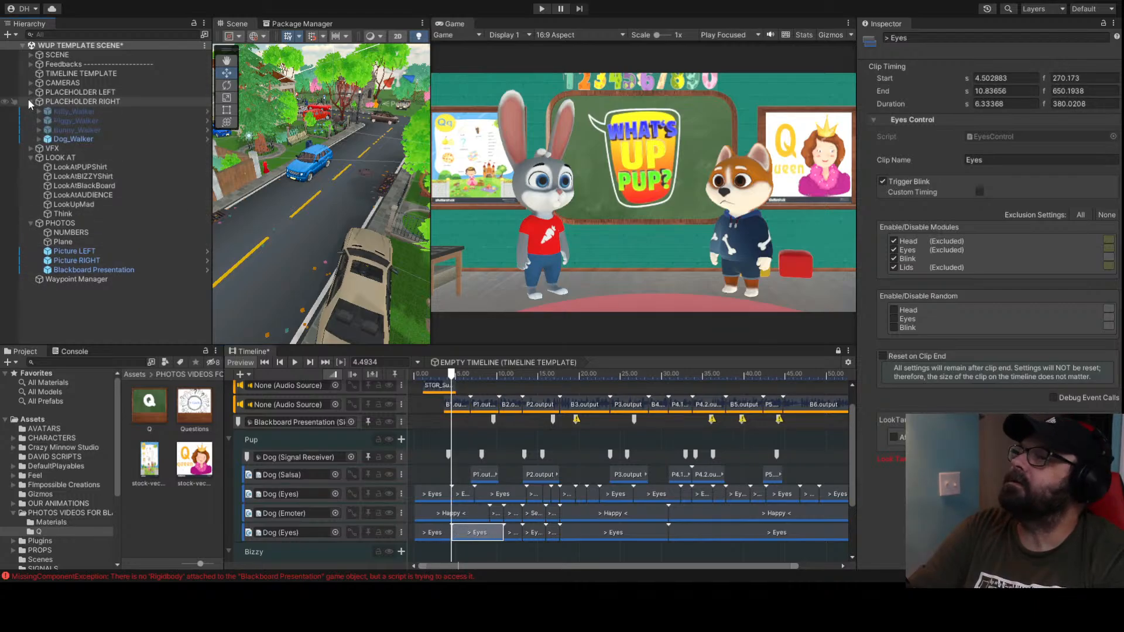
left_click(38, 139)
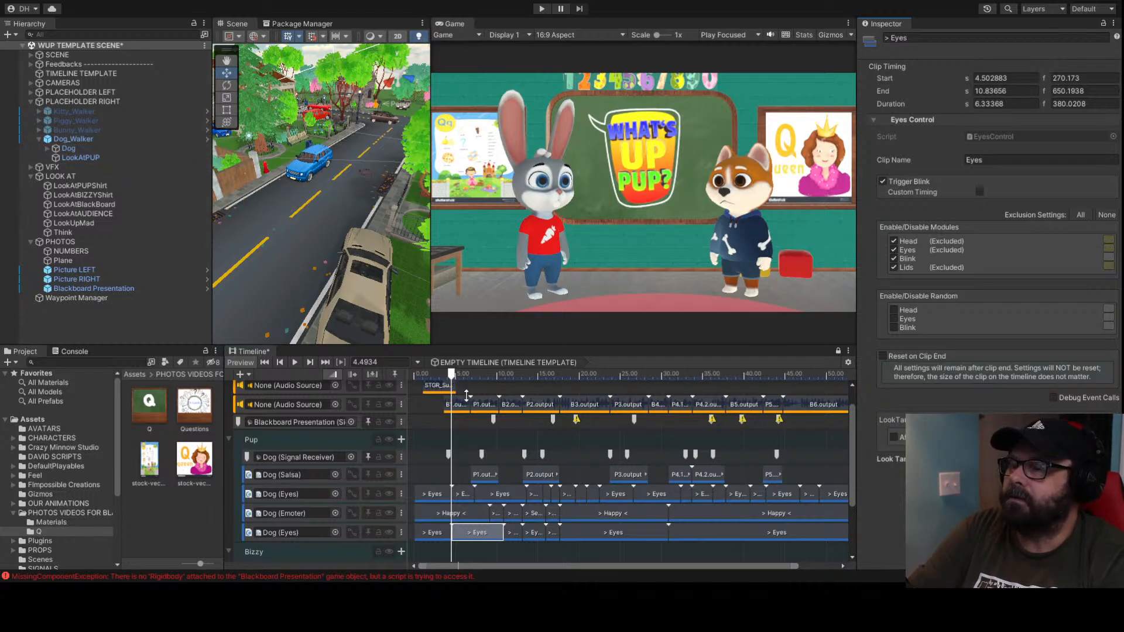
key("space")
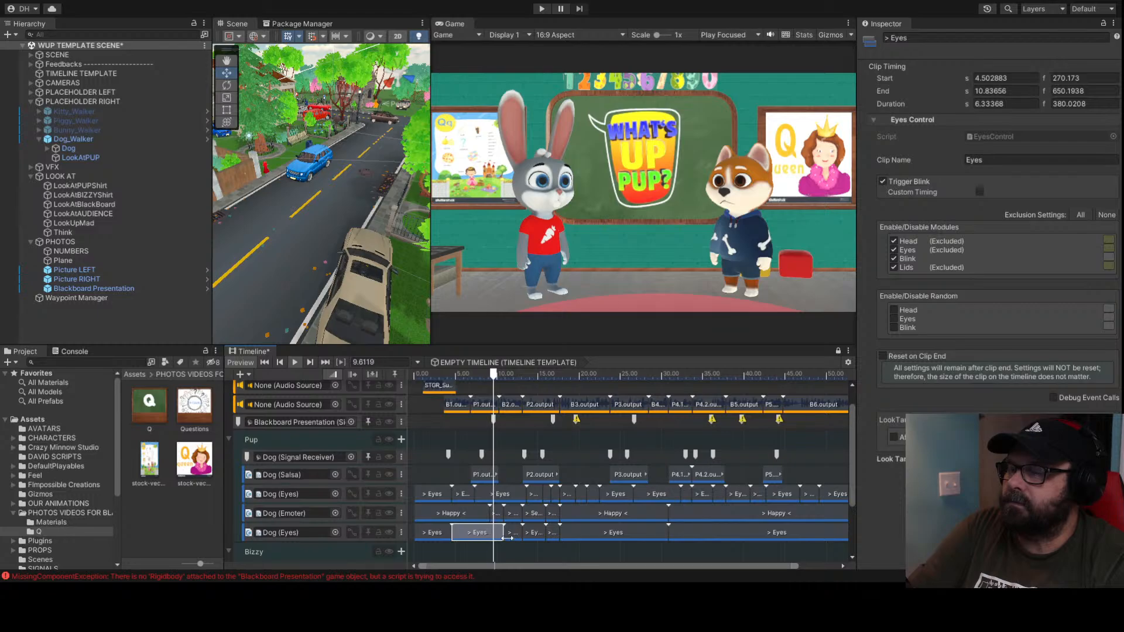
left_click_drag(507, 537, 490, 533)
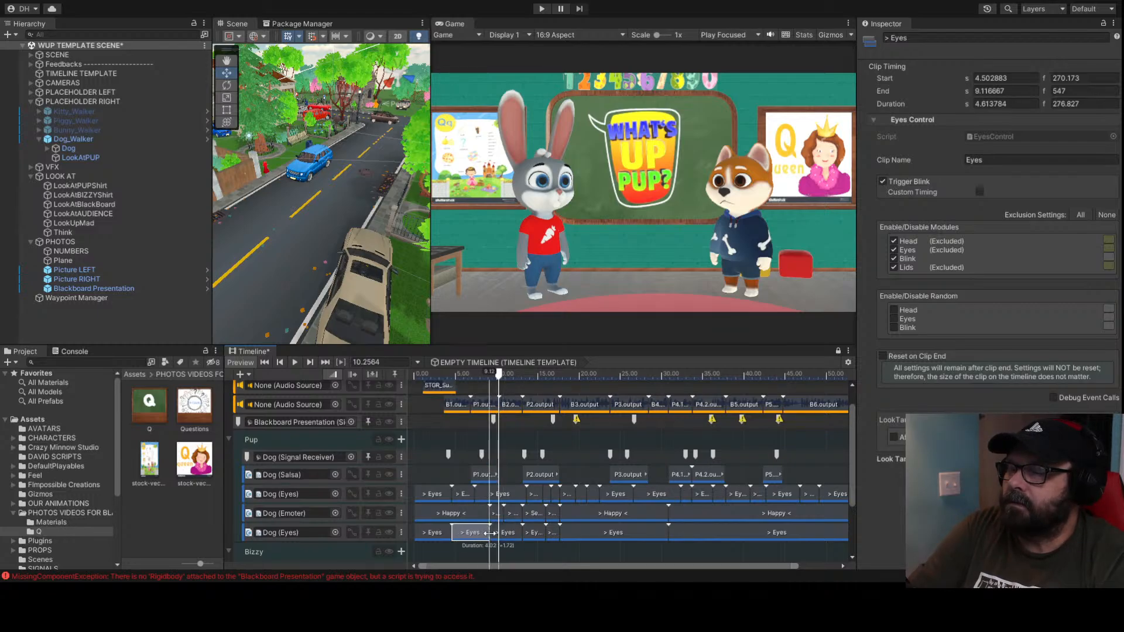
Assign LookAtAUDIENCE as look target of the third Dog (Eyes) clip, starting at about 9.12 seconds
left_click(509, 537)
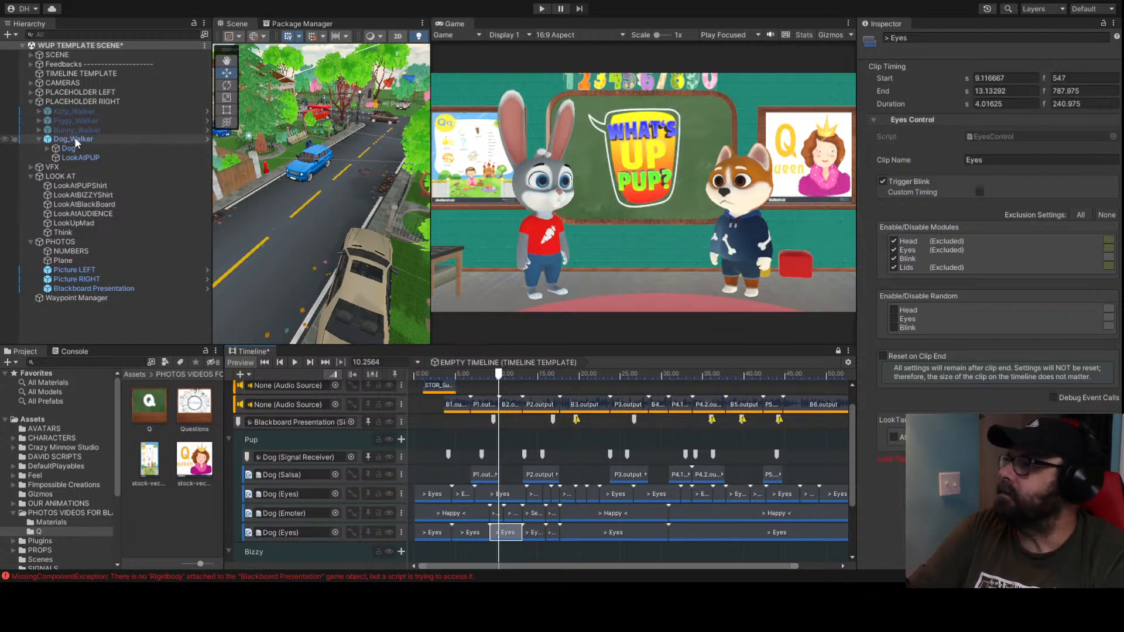
left_click(93, 212)
left_click_drag(94, 212, 1009, 460)
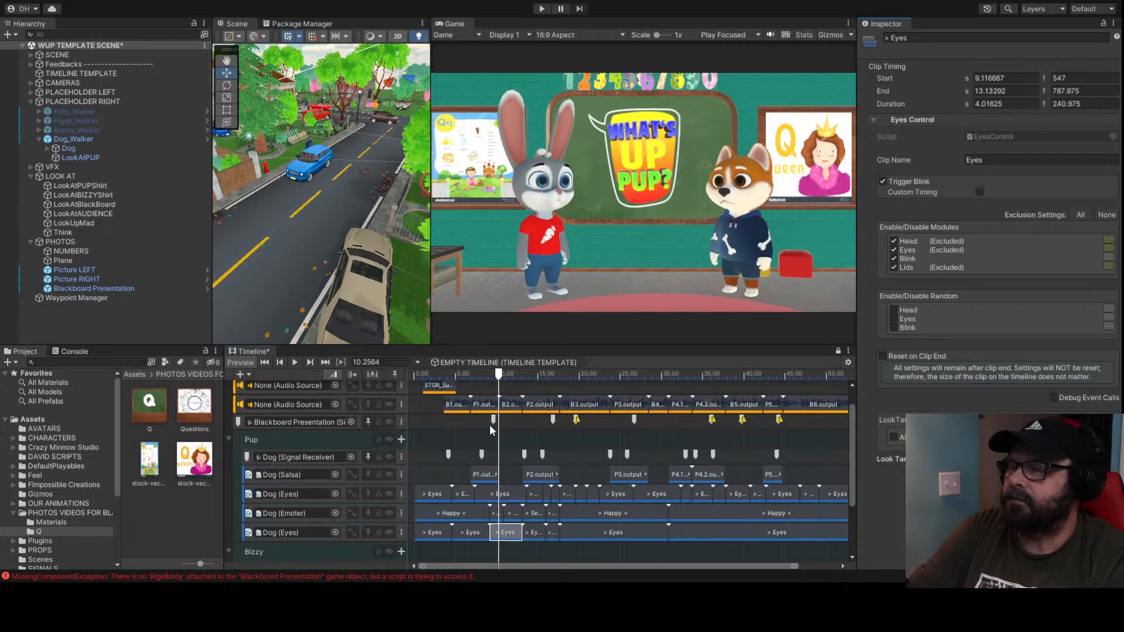
Play the dialogue past the third Dog (Eyes) clip and trim that clip's end to about 10.84 seconds
left_click(498, 372)
key("space")
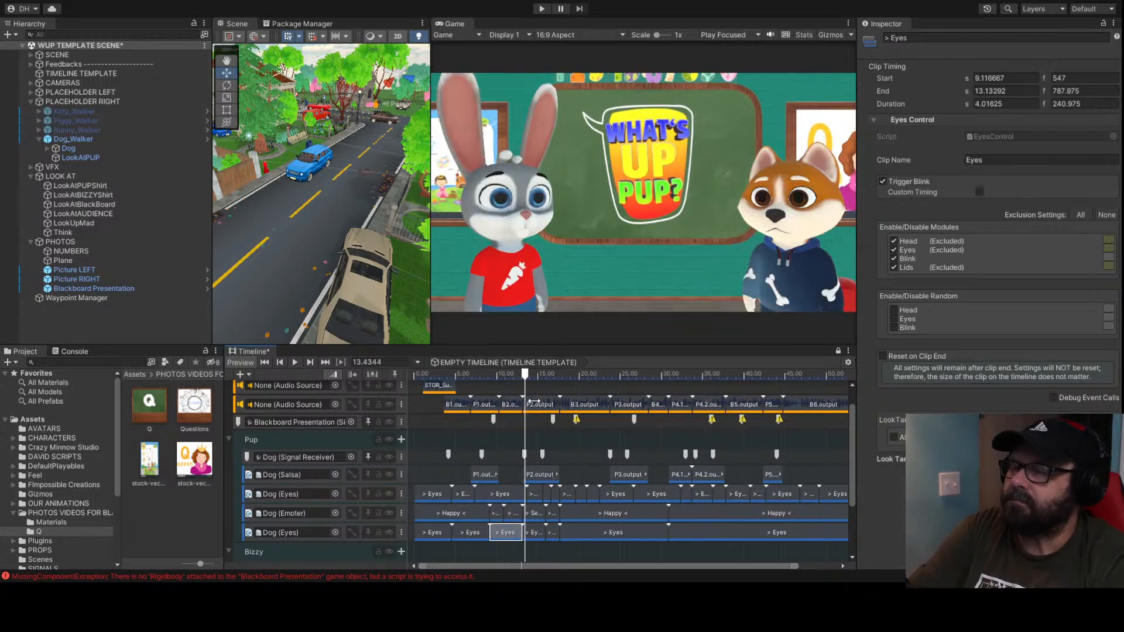
left_click(503, 375)
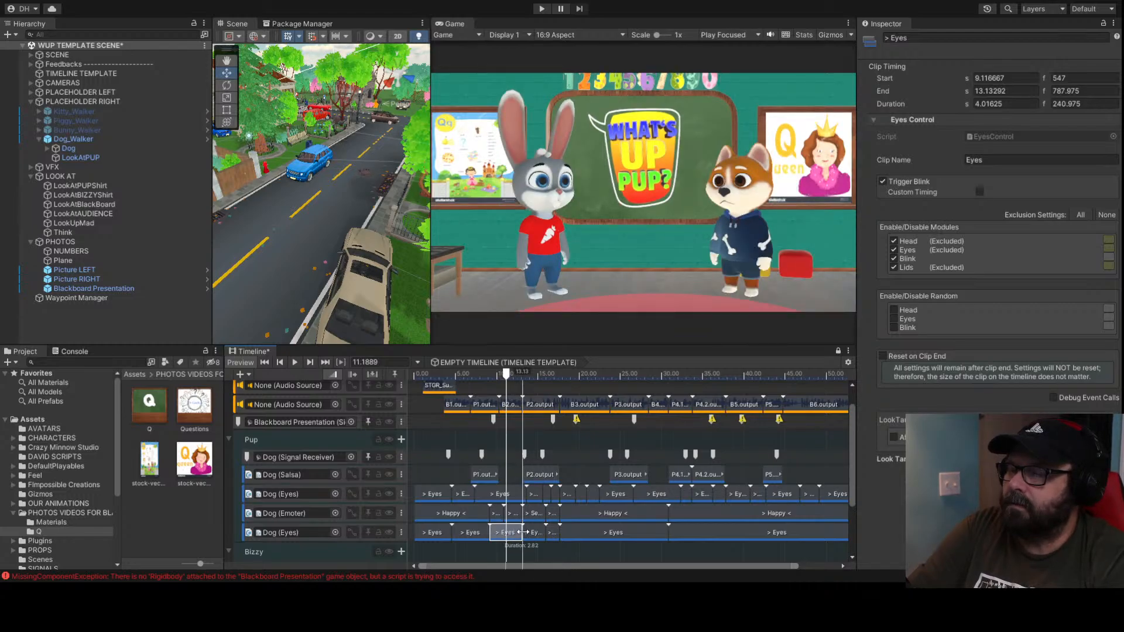
left_click_drag(525, 536, 503, 538)
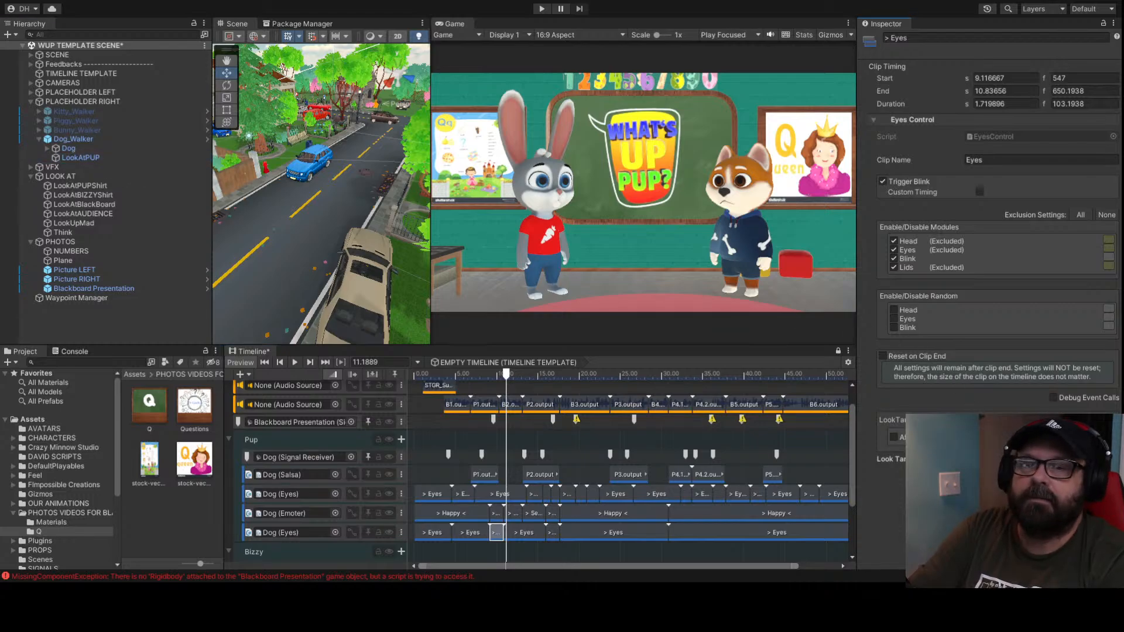
Play the dialogue through the P2 audio clip and trim the fourth Dog (Eyes) clip's end to about 14 seconds
left_click(439, 378)
key("space")
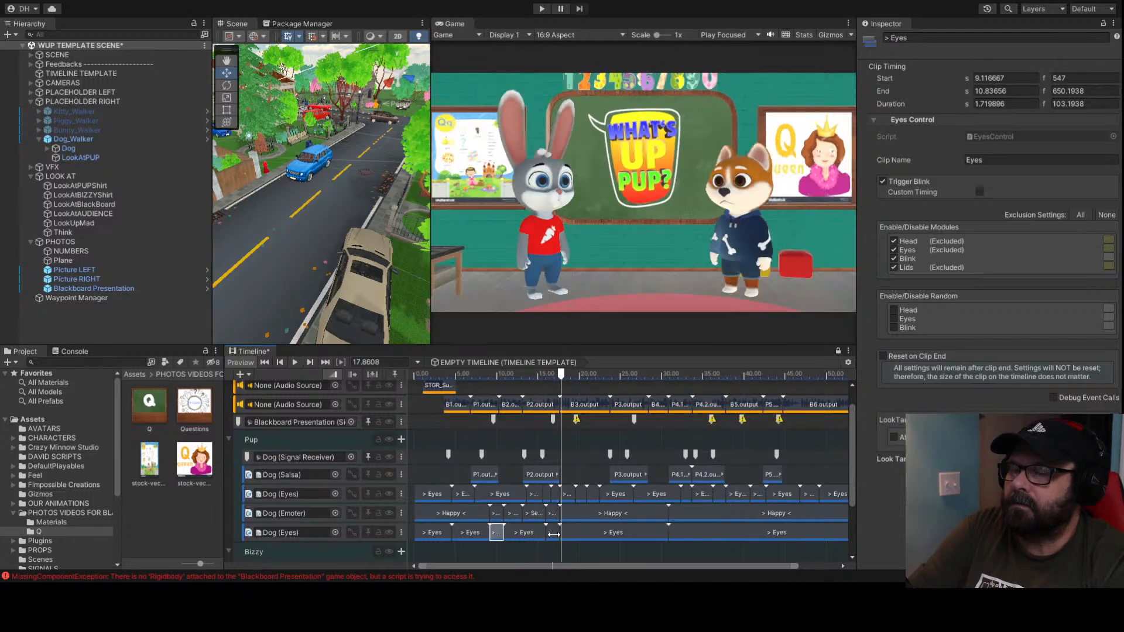
left_click(554, 534)
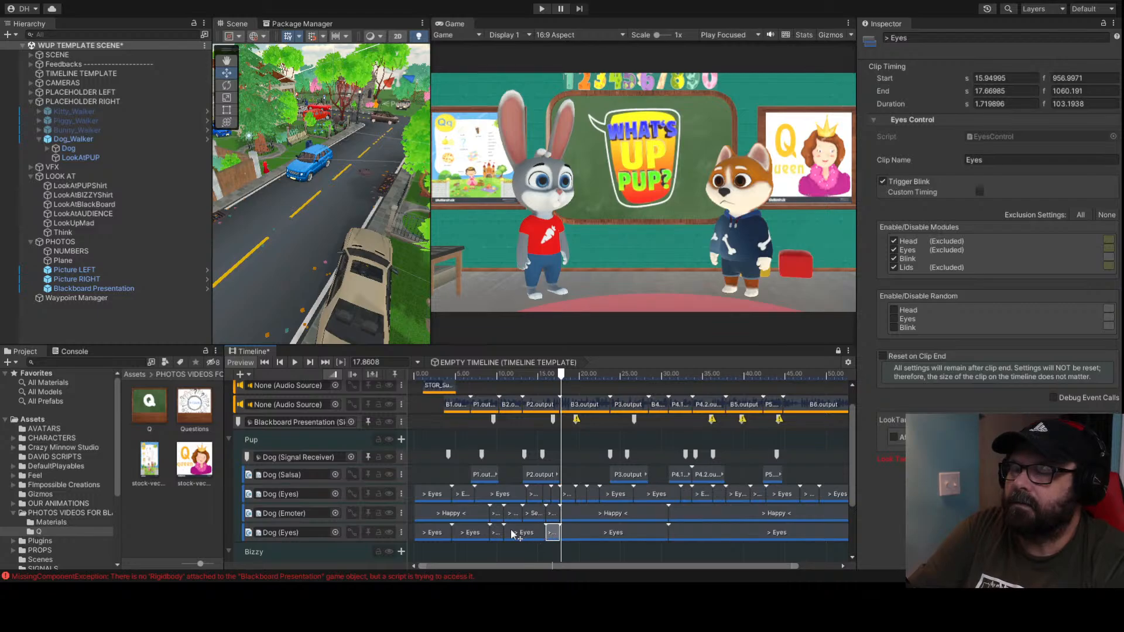
left_click(503, 374)
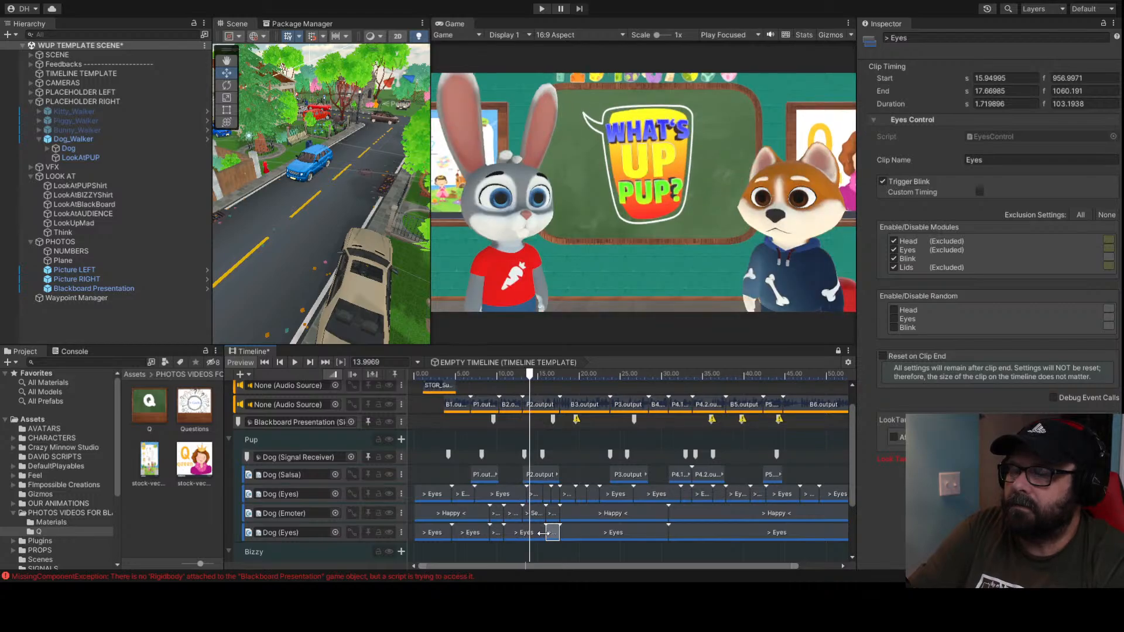
left_click_drag(542, 532, 522, 532)
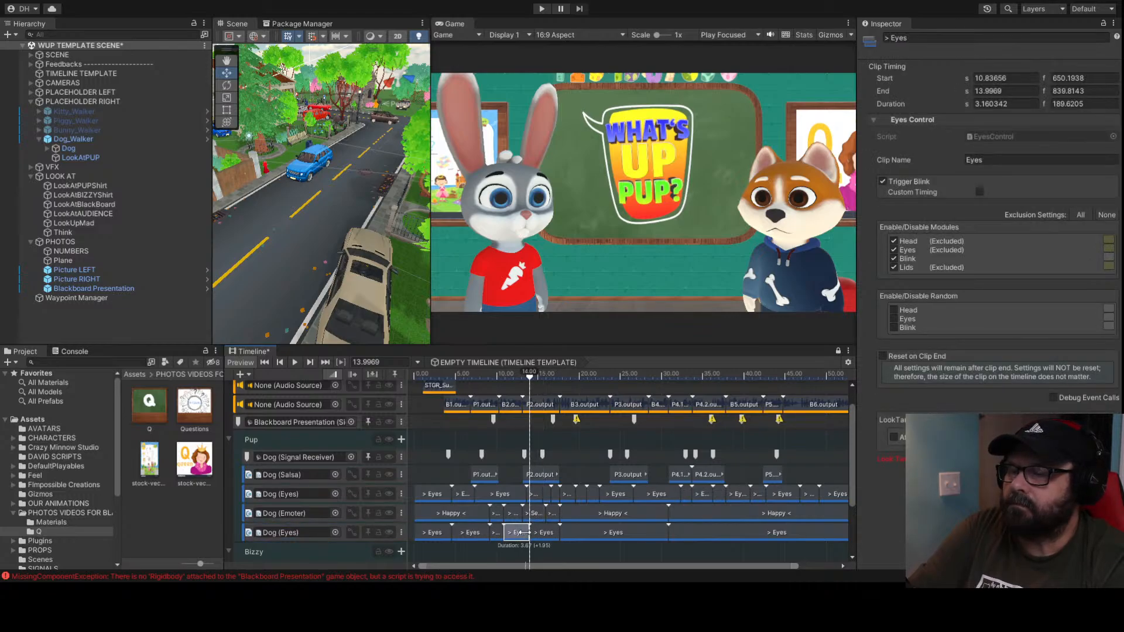
Set look targets for the Dog (Eyes) clips starting at about 14 and 10.84 seconds
left_click(547, 539)
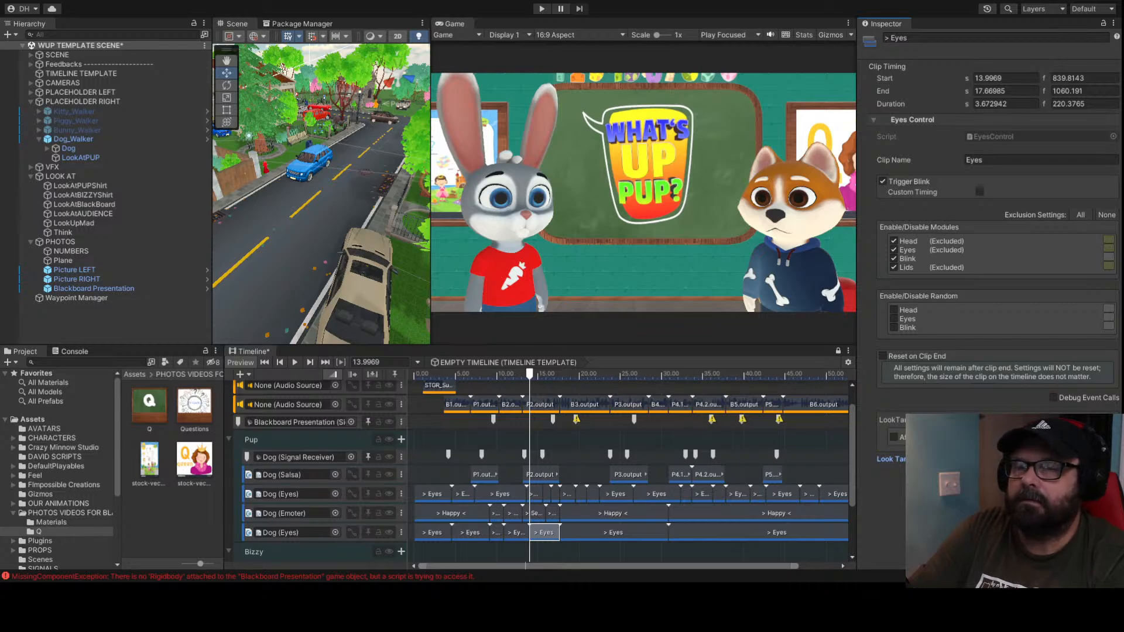
left_click(523, 532)
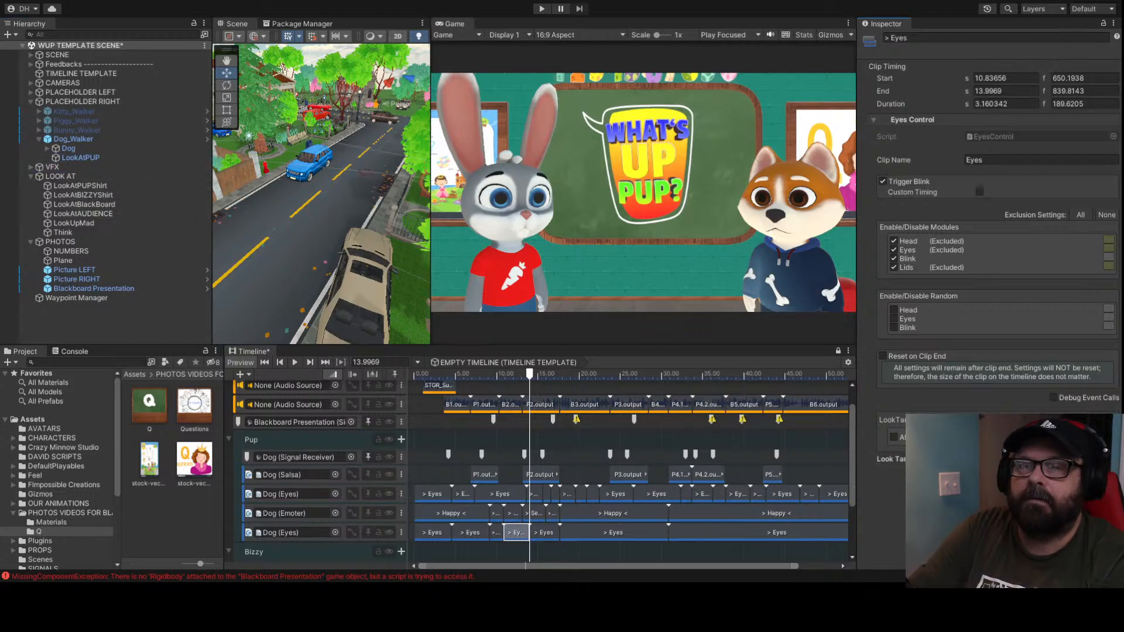
left_click(544, 532)
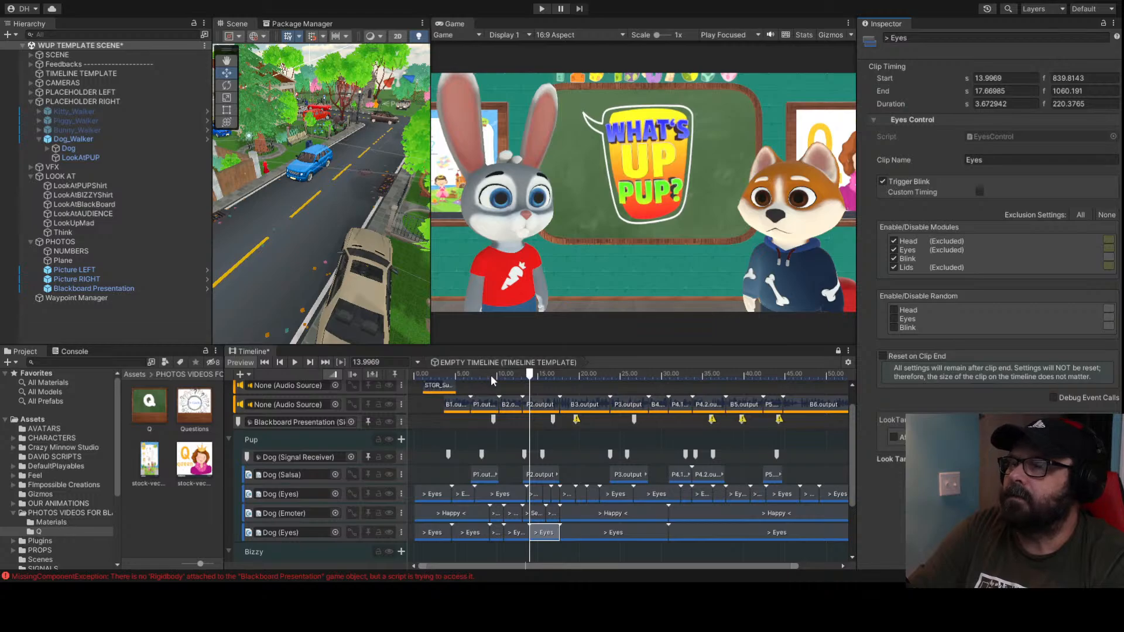
Play the dialogue into the B3 audio clip and move the Dog (Eyes) clip boundary at 17.67 seconds to about 19.11 seconds
left_click(538, 374)
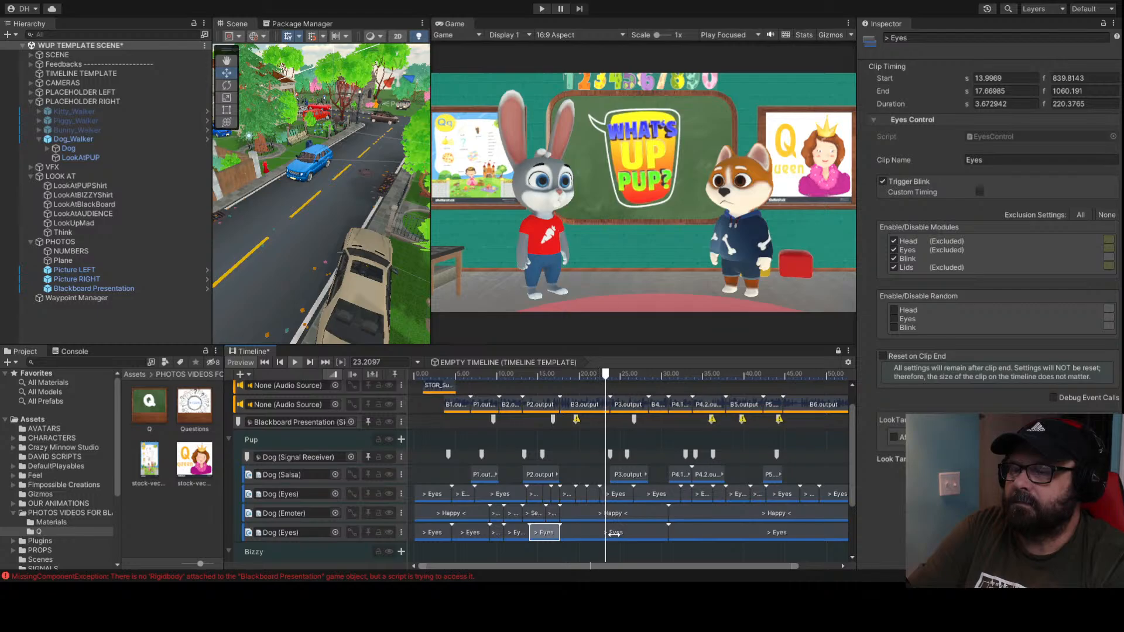
left_click(612, 532)
left_click(554, 374)
key("space")
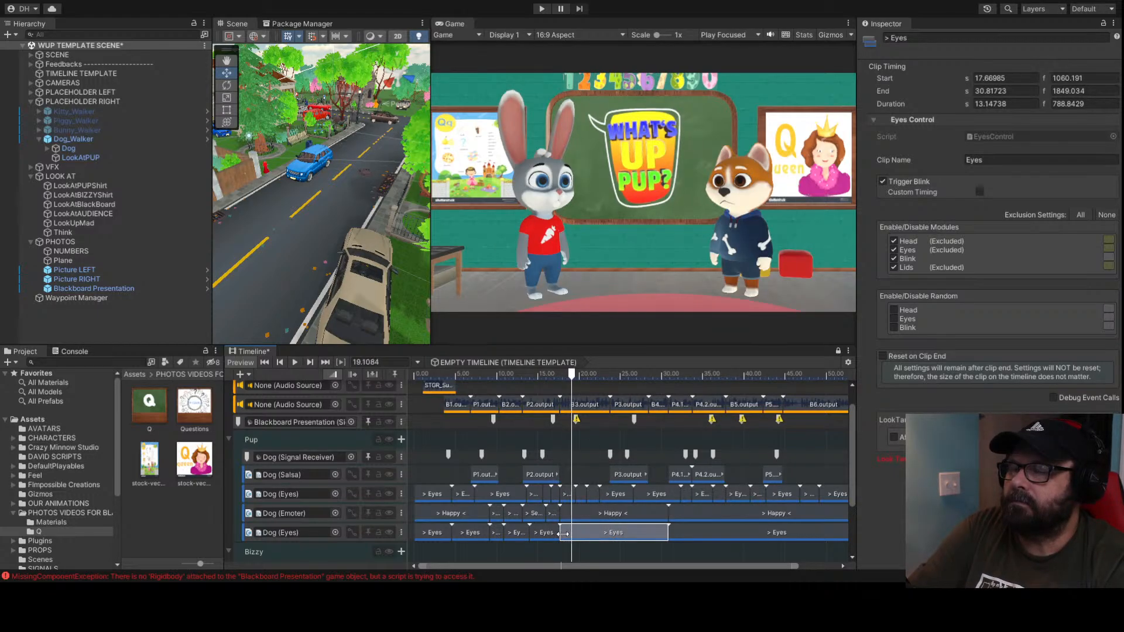
left_click_drag(561, 533, 570, 532)
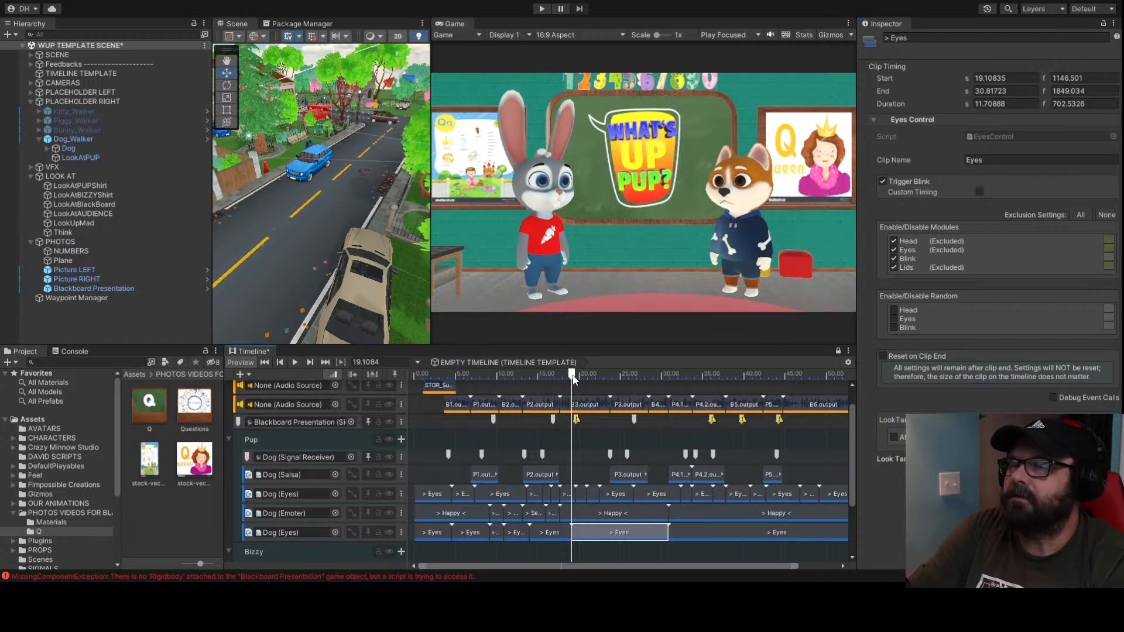
Play the dialogue into the P3 audio clip and trim the selected Dog (Eyes) clip's end to about 24.12 seconds
key("space")
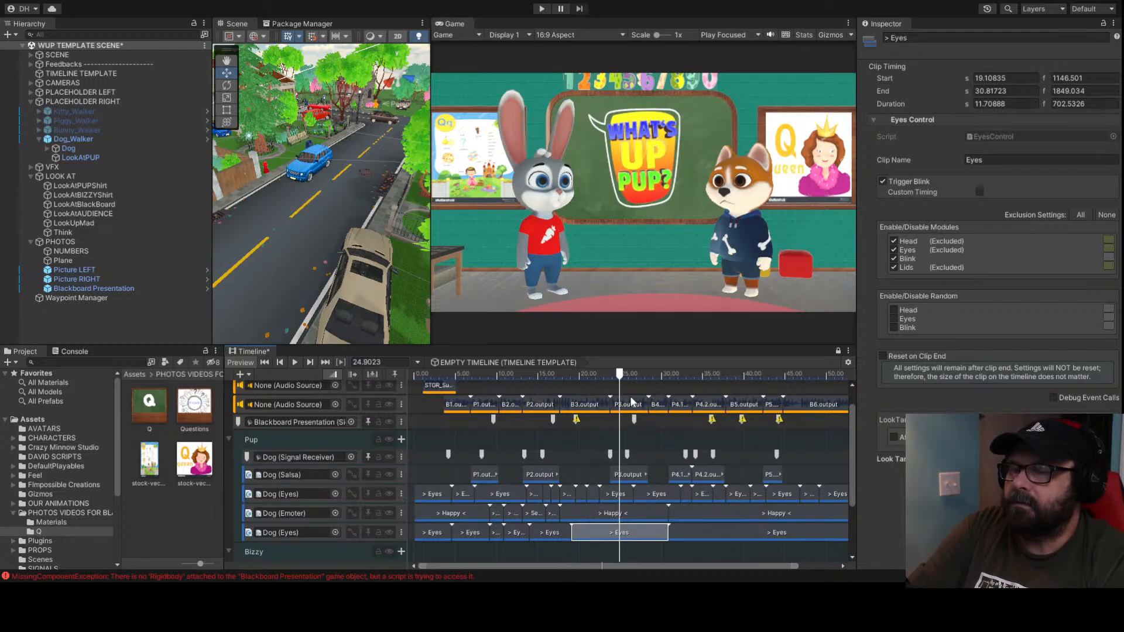
left_click_drag(620, 381, 607, 380)
key("space")
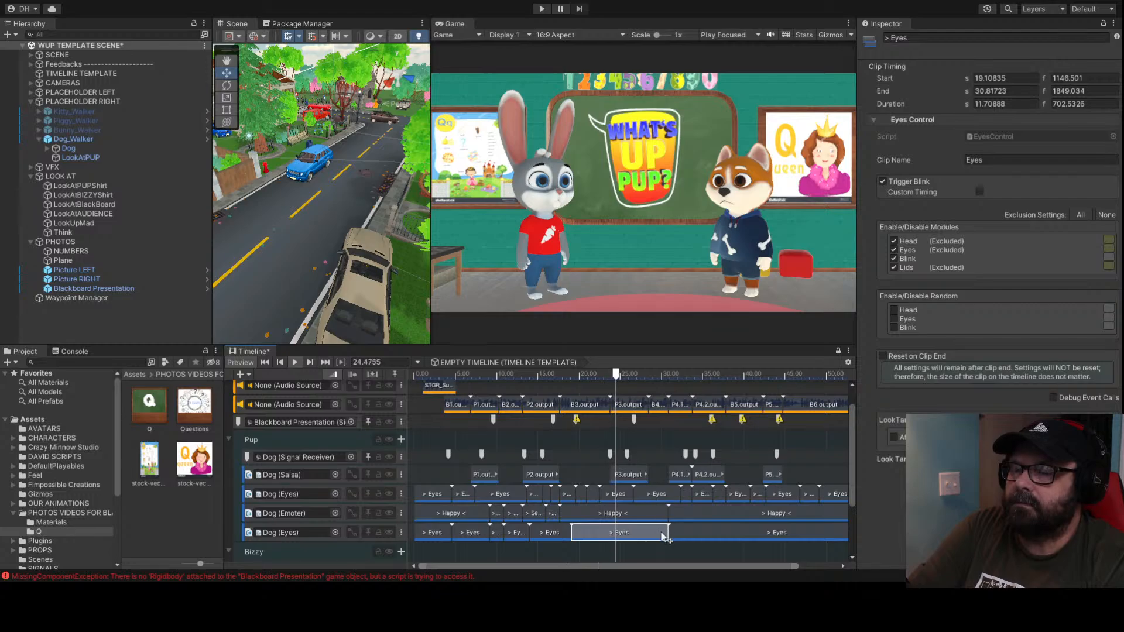
key("space")
left_click_drag(617, 376, 613, 376)
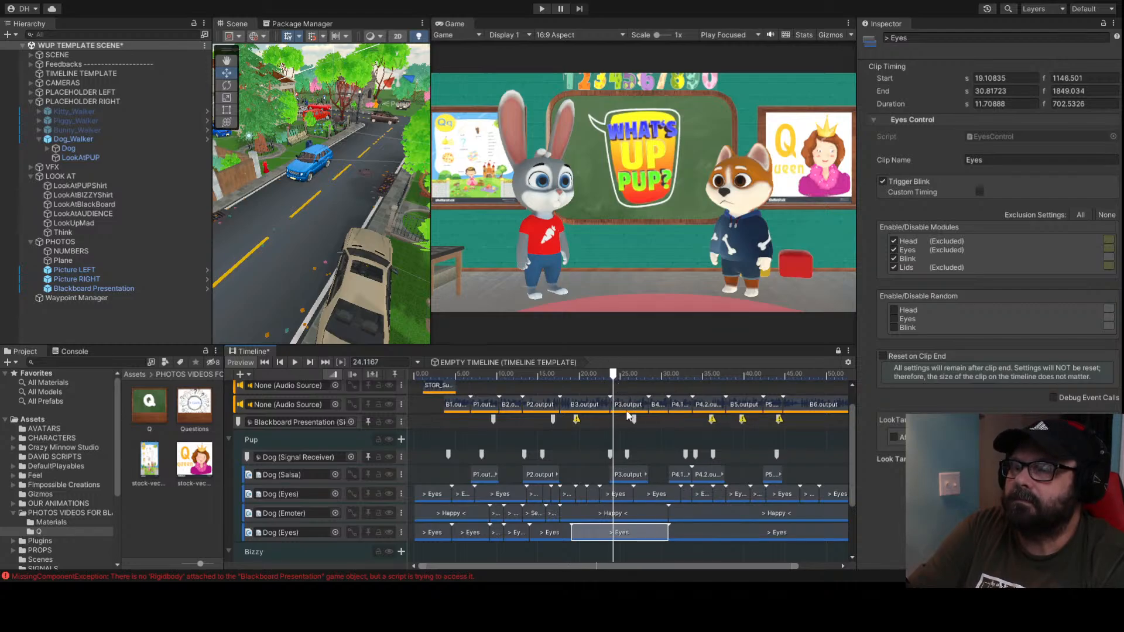
left_click_drag(665, 531, 612, 533)
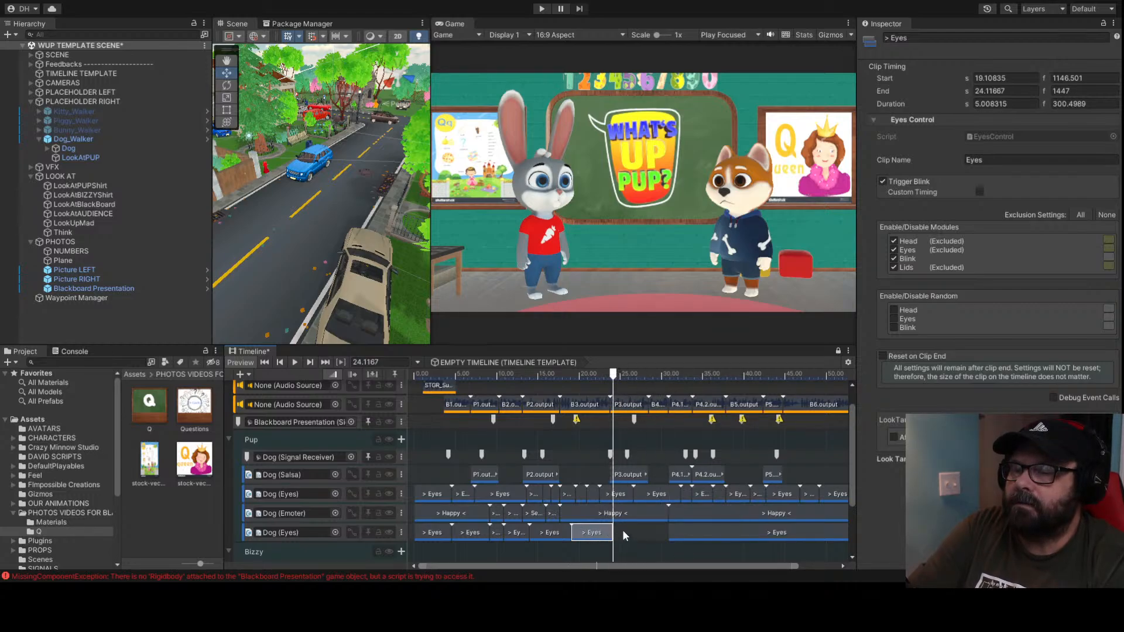
Add an Eyes clip to the lower Dog (Eyes) track, filling the gap from about 24.12 to 30.82 seconds
left_click(622, 531)
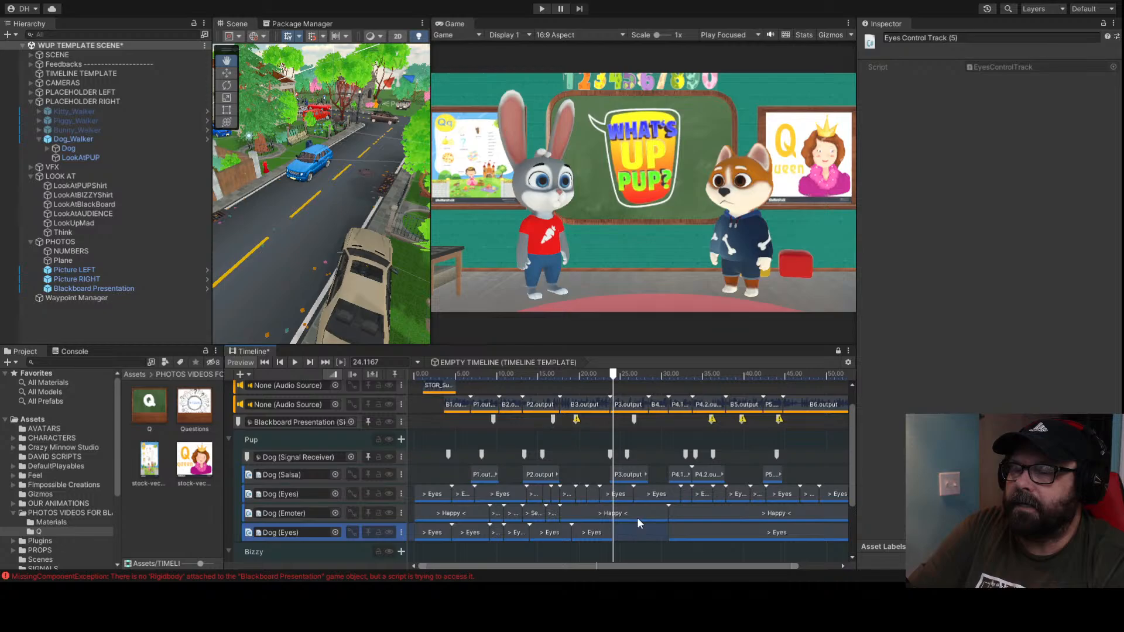
left_click(659, 491)
mouse_move(647, 535)
left_mouse_down()
mouse_move(635, 534)
mouse_move(668, 534)
left_mouse_up()
left_click_drag(85, 157, 807, 400)
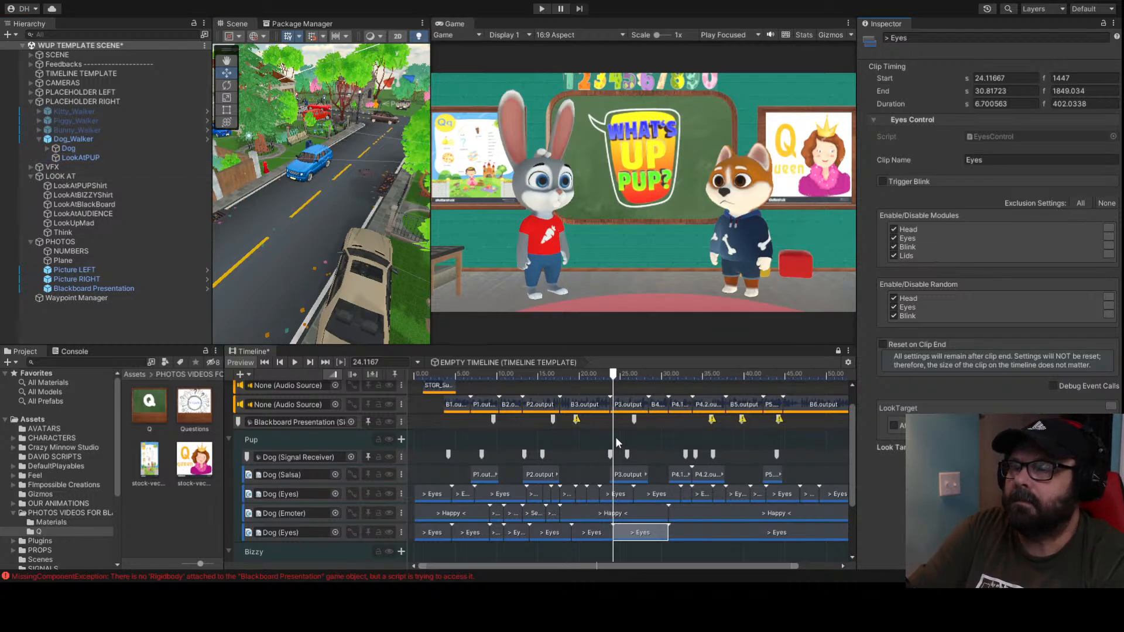
Play through the B4 dialogue, then make the last Dog (Eyes) clip run from about 28.64 to 30.82 seconds
key("space")
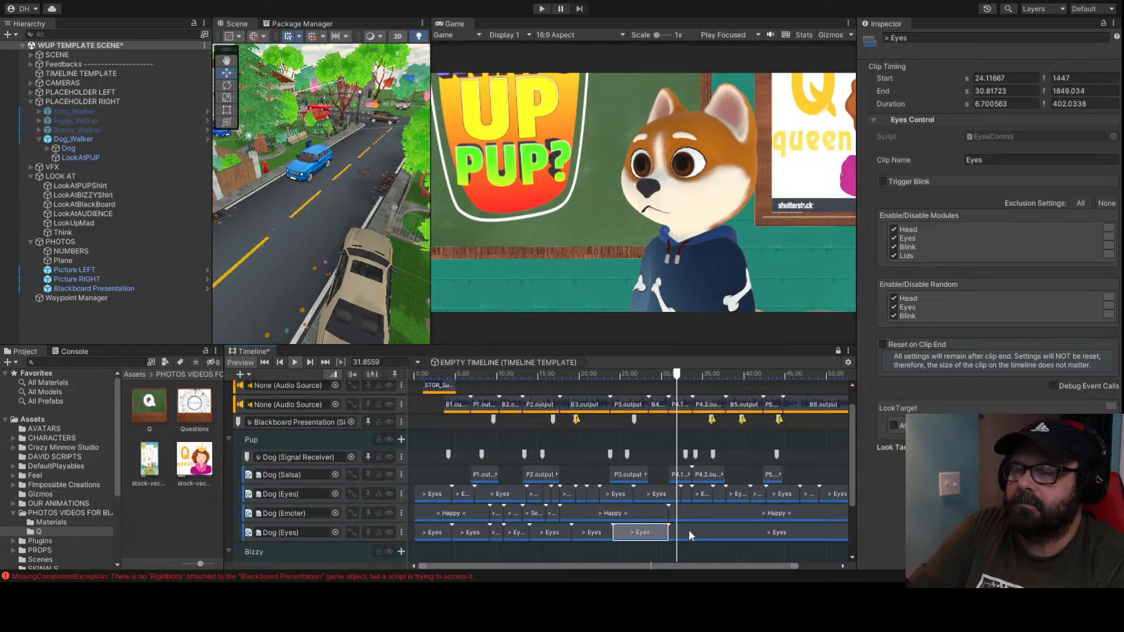
left_click(736, 532)
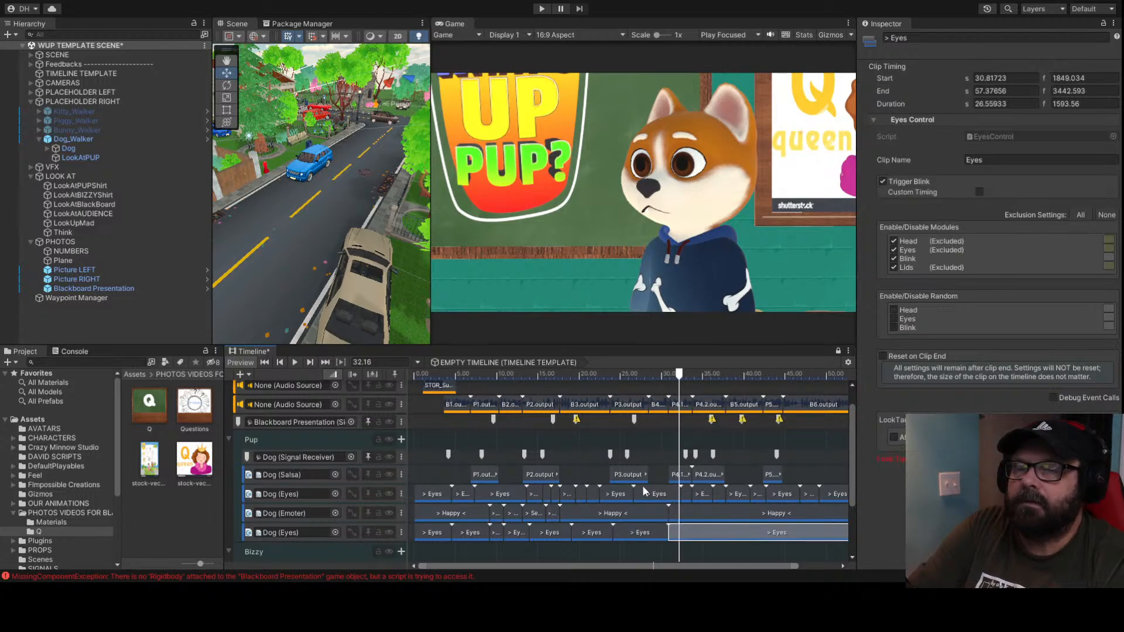
scroll(739, 523, "down", 3)
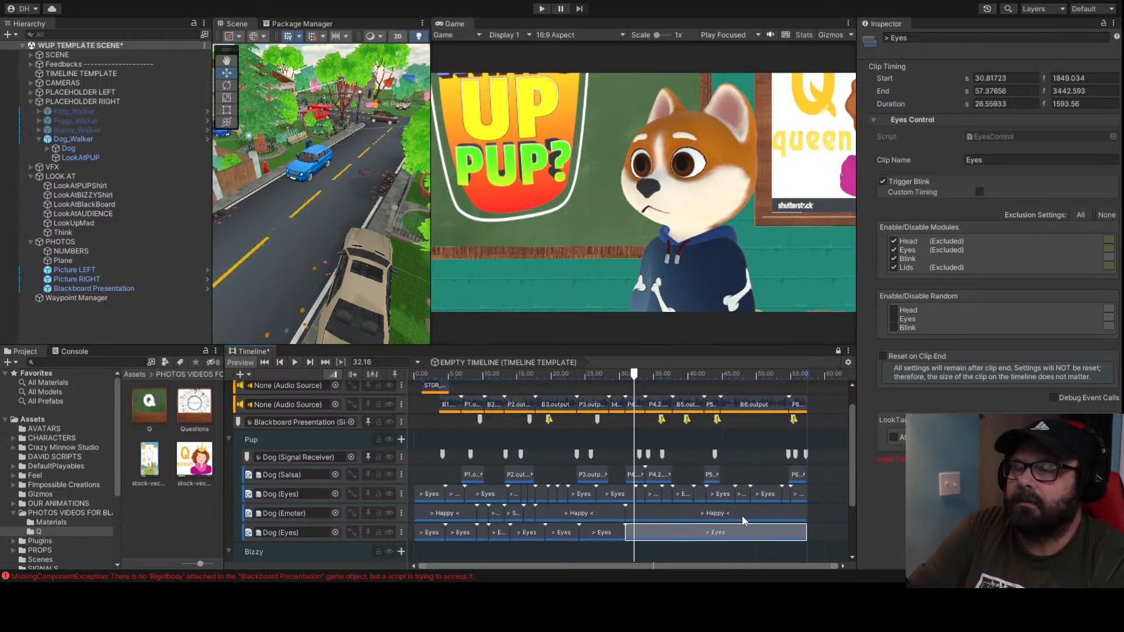
left_click(571, 377)
key("space")
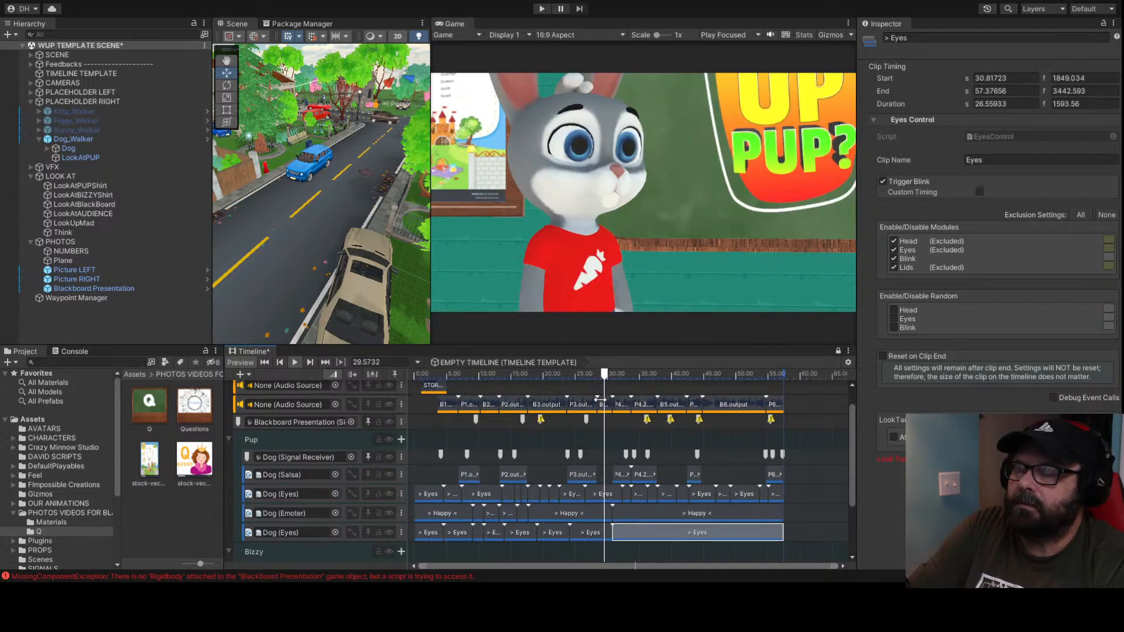
left_click(587, 377)
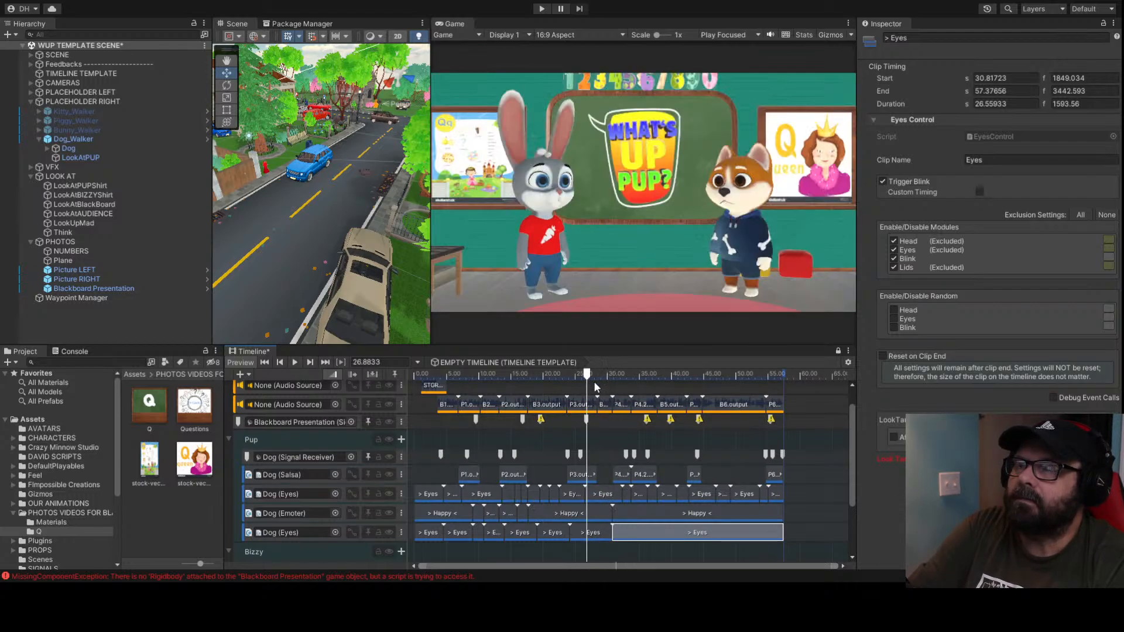
left_click_drag(607, 534, 601, 534)
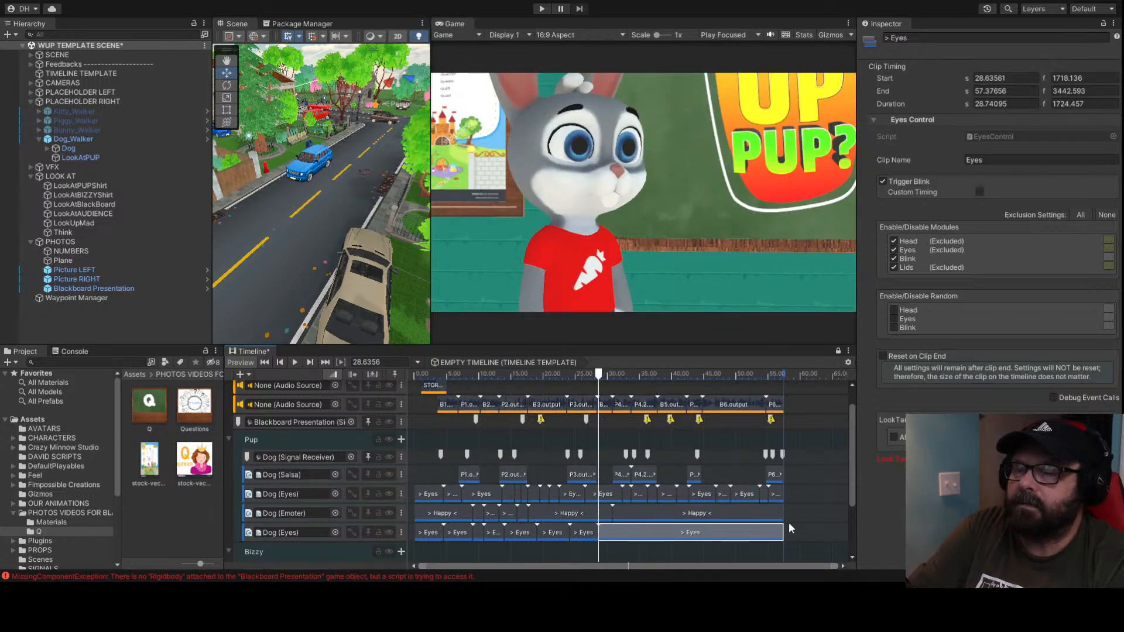
left_click_drag(785, 535, 607, 537)
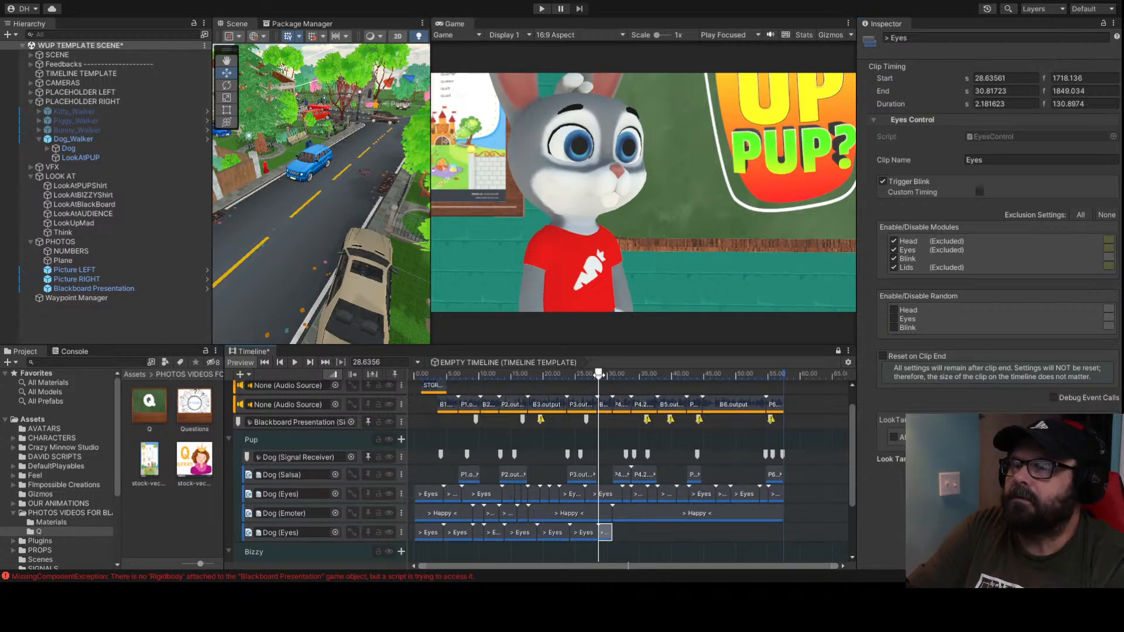
Try extending the last Dog (Eyes) clip's end to about 32.95 seconds to cover the P4.1 dialogue
key("space")
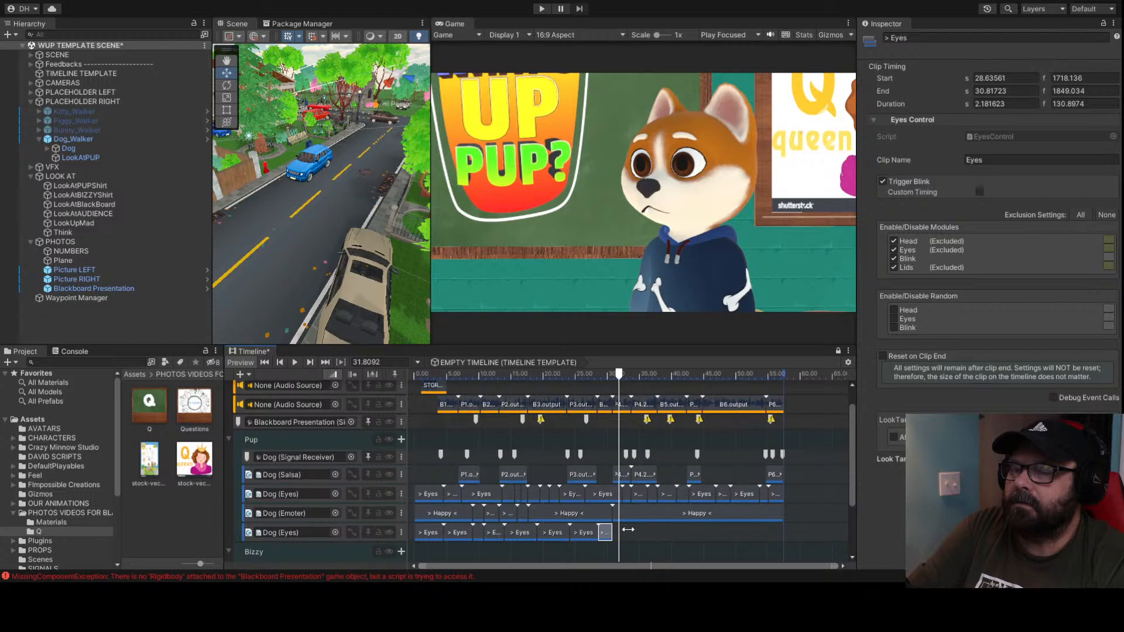
left_click(617, 533)
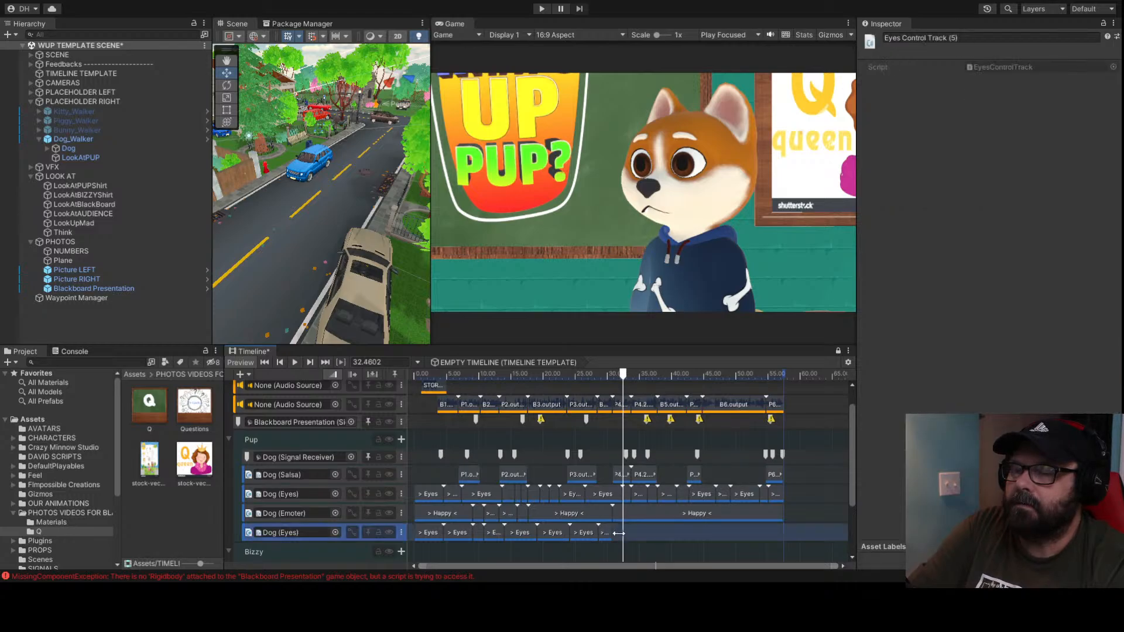
left_click_drag(621, 533, 622, 536)
left_click(621, 536)
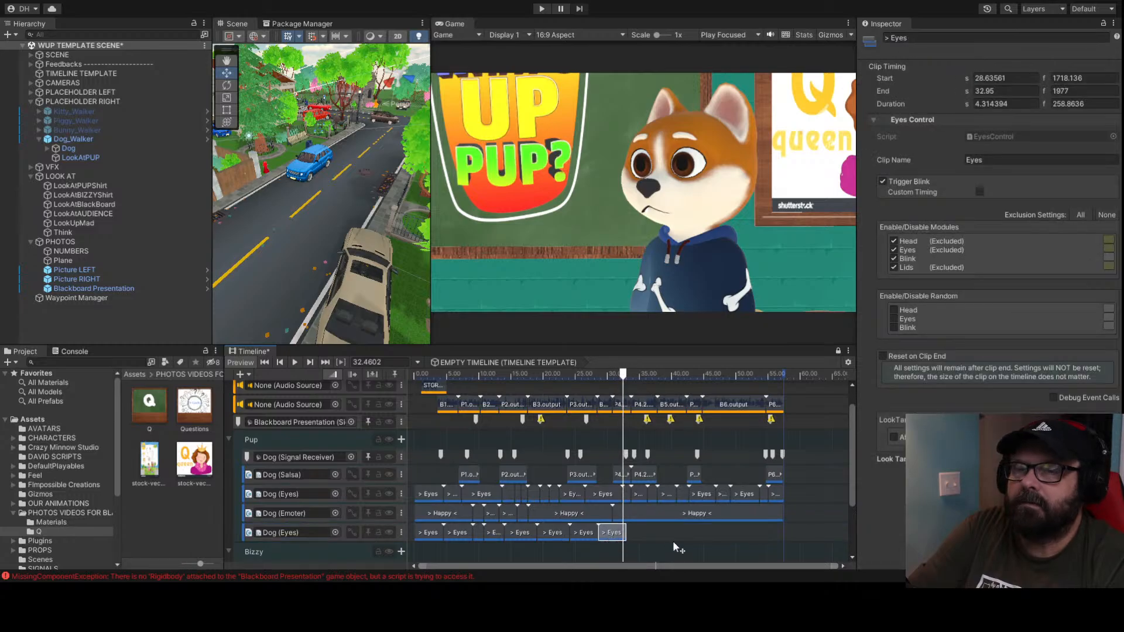
left_click(626, 532)
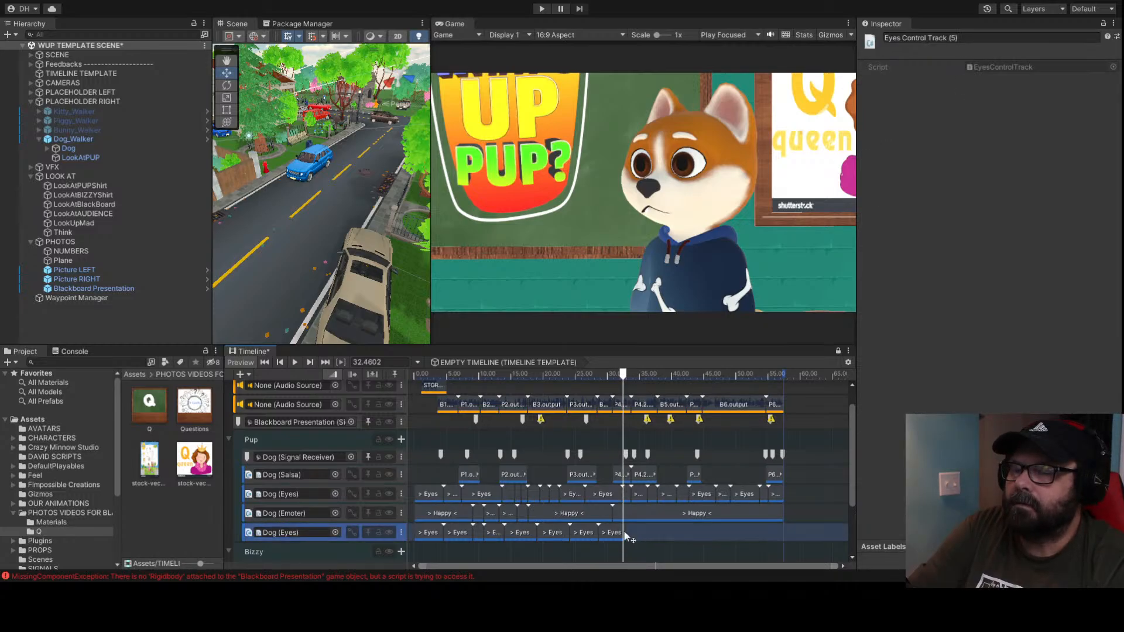
left_click_drag(623, 531, 612, 532)
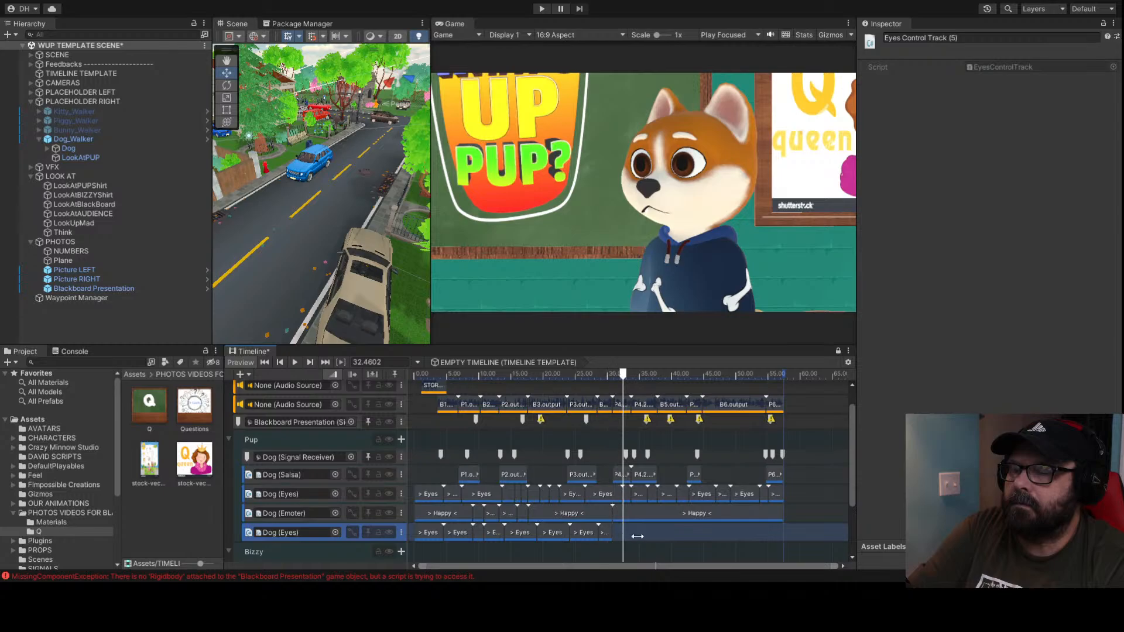
Add a five-second Eyes clip to the Dog (Eyes) track and move it to start at about 30.83 seconds
left_click(687, 513)
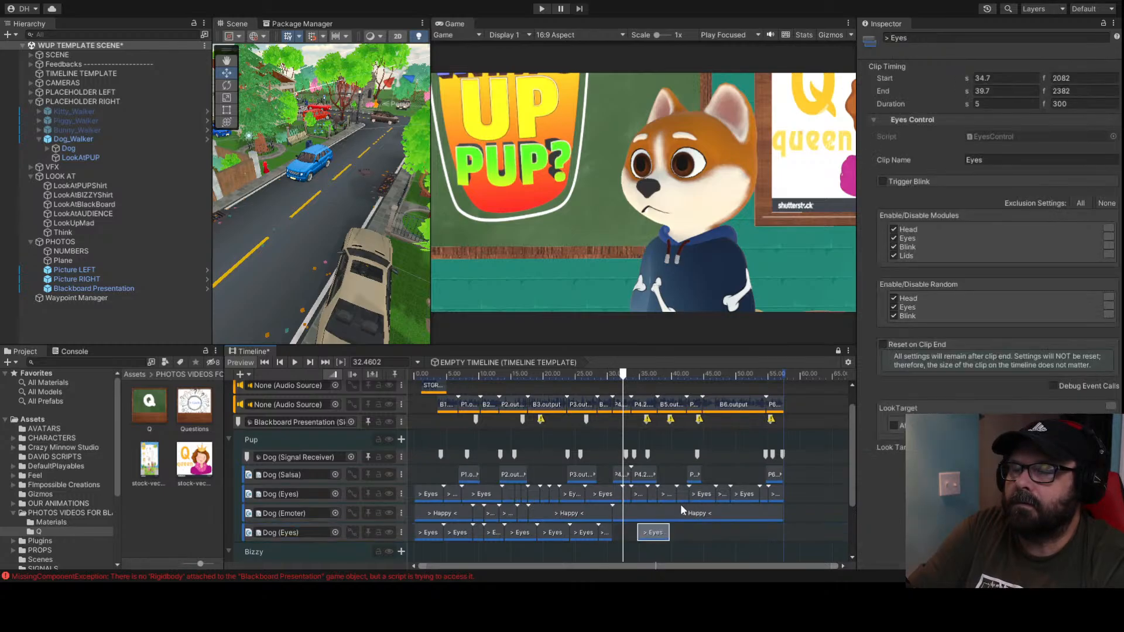
mouse_move(653, 537)
left_mouse_down()
mouse_move(625, 537)
mouse_move(649, 532)
mouse_move(640, 532)
left_mouse_up()
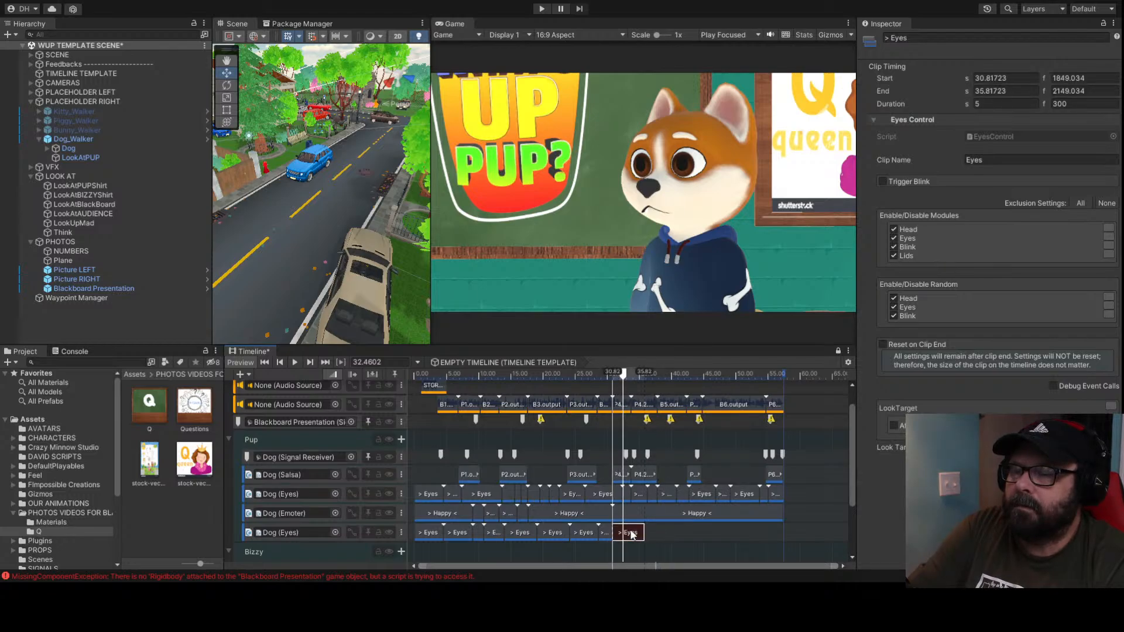
scroll(641, 529, "up", 3)
left_click_drag(619, 541, 612, 538)
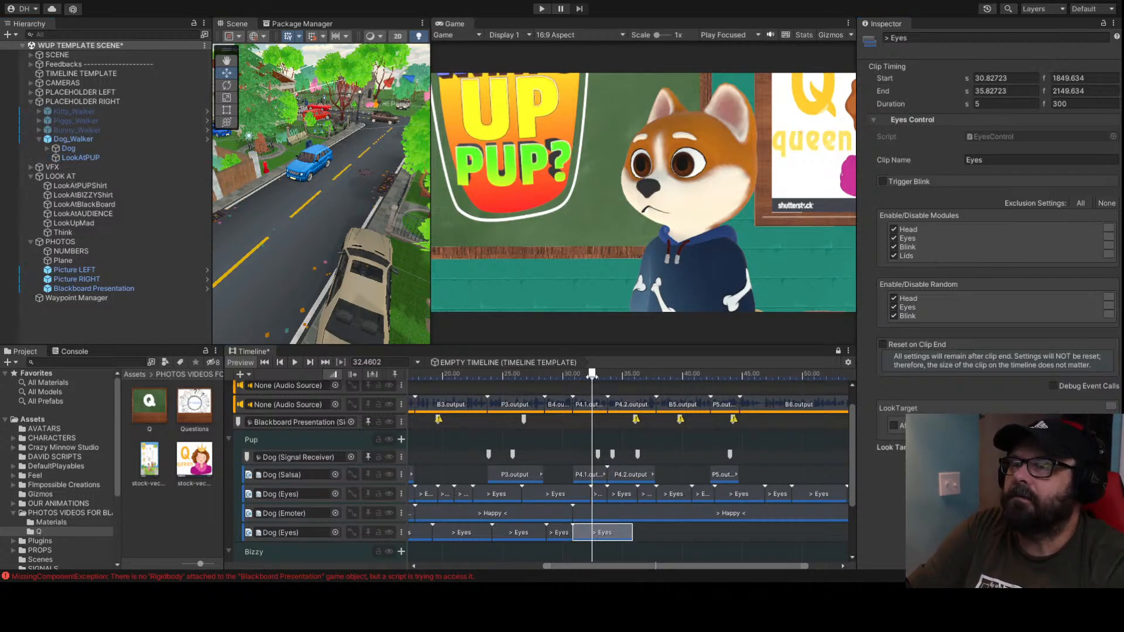
Replay the P4.1 and P4.2 dialogue and trim the newest Dog (Eyes) clip's end to about 33.91 seconds
key("space")
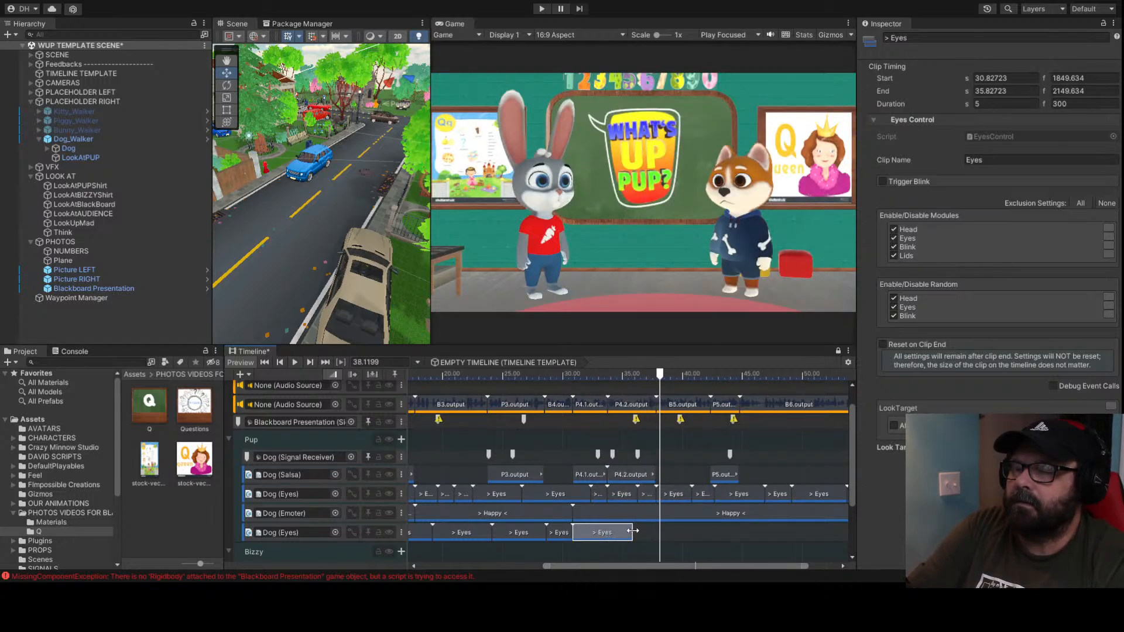
left_click(650, 530)
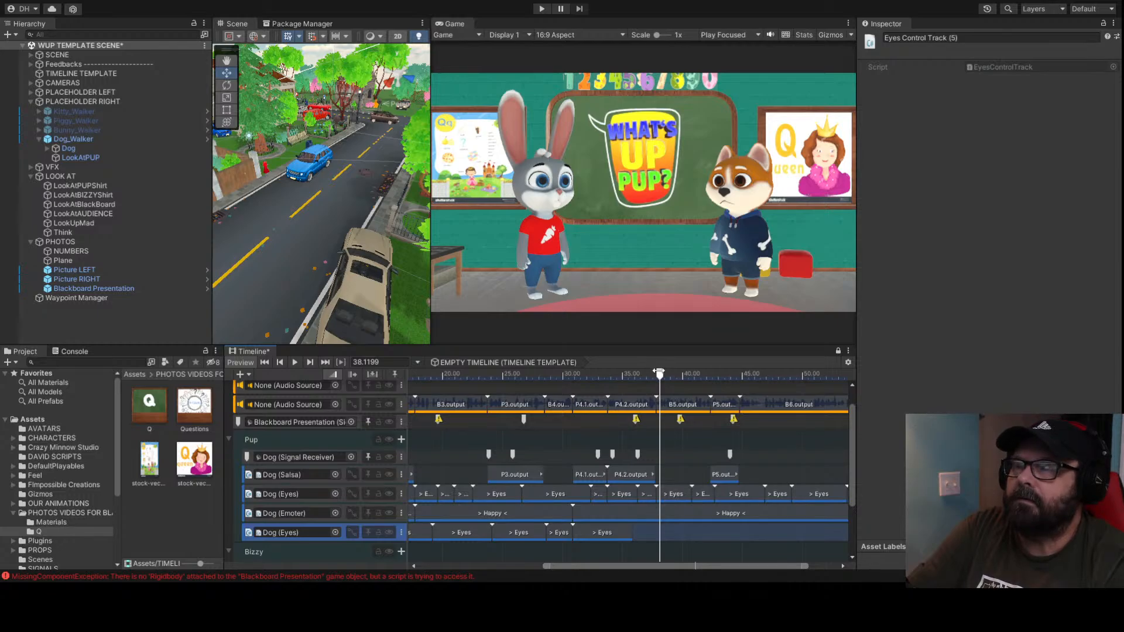
left_click_drag(659, 373, 656, 373)
left_click(609, 377)
key("space")
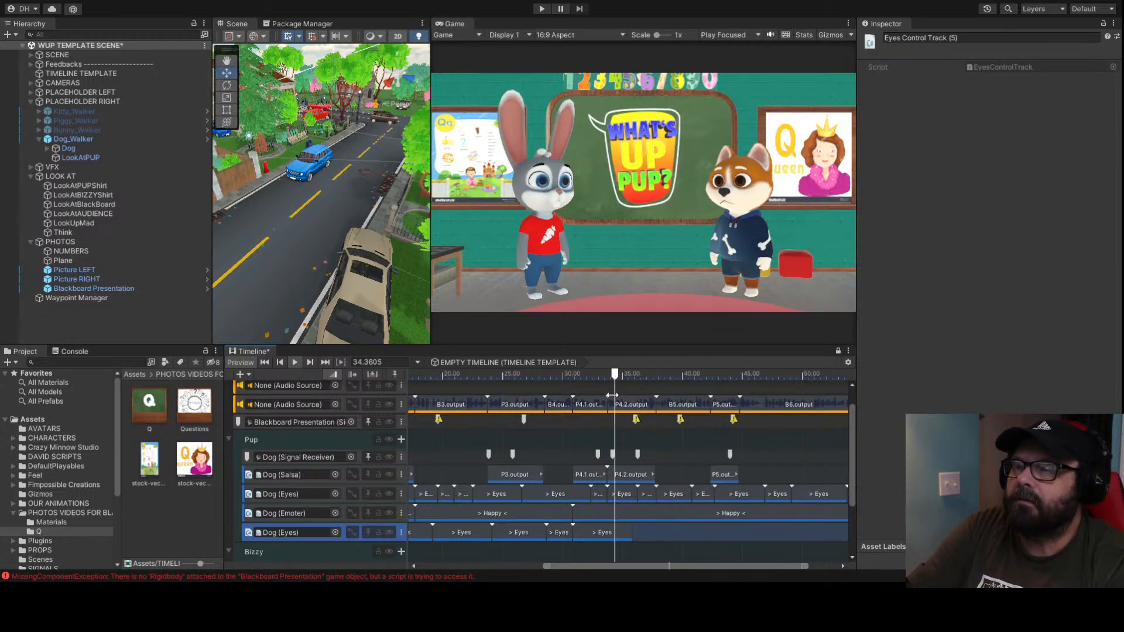
key("space")
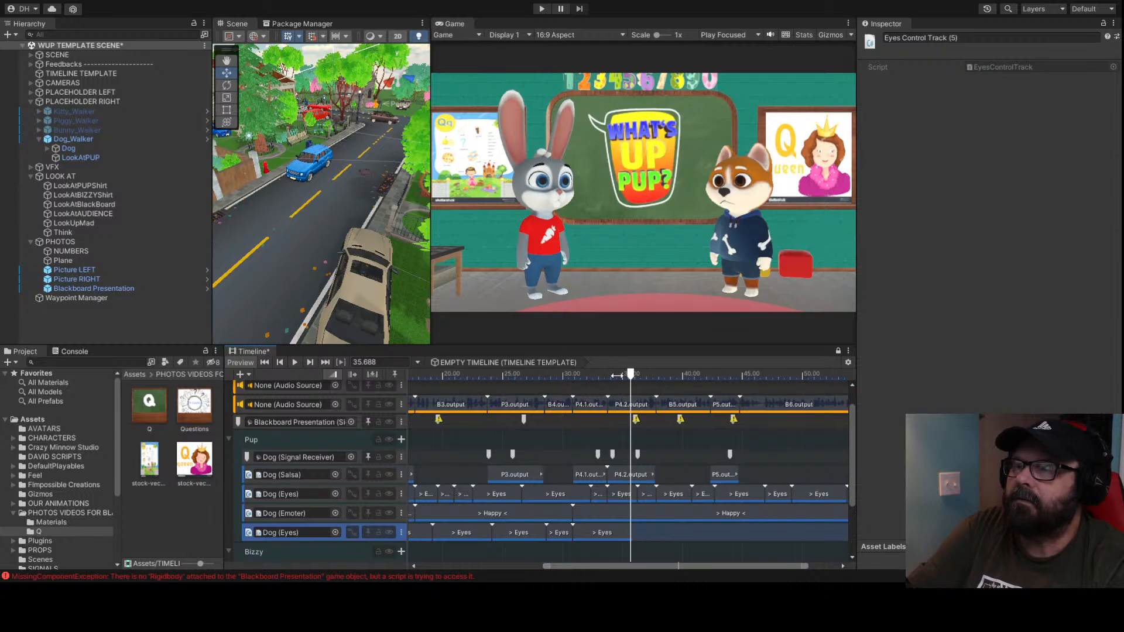
left_click_drag(608, 376, 594, 375)
key("space")
key("space")
key("space")
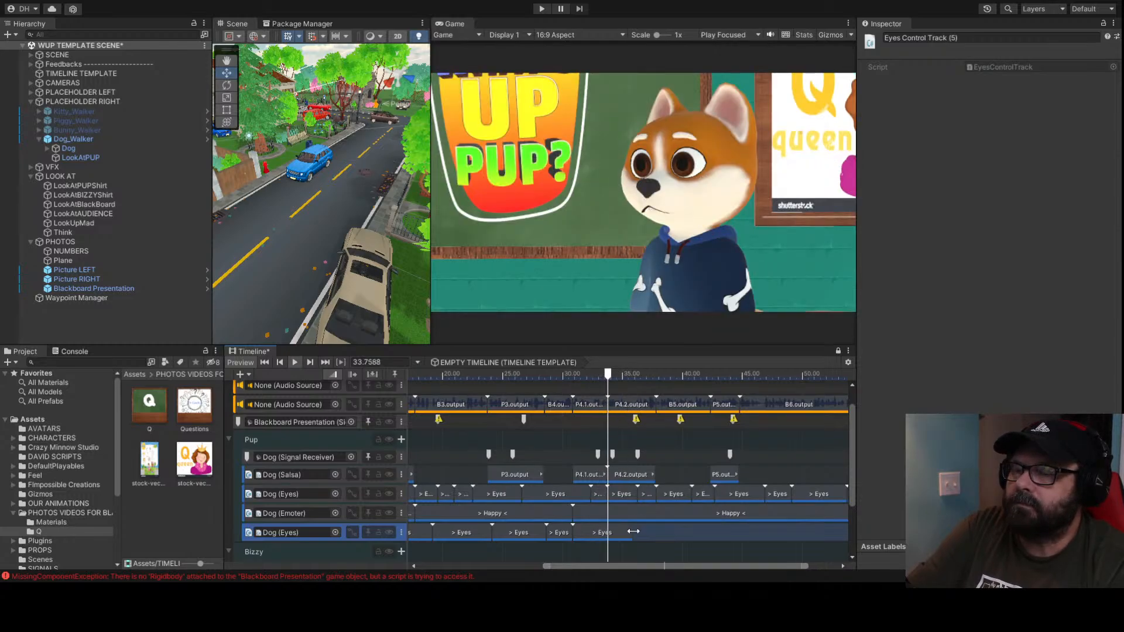
left_click(620, 531)
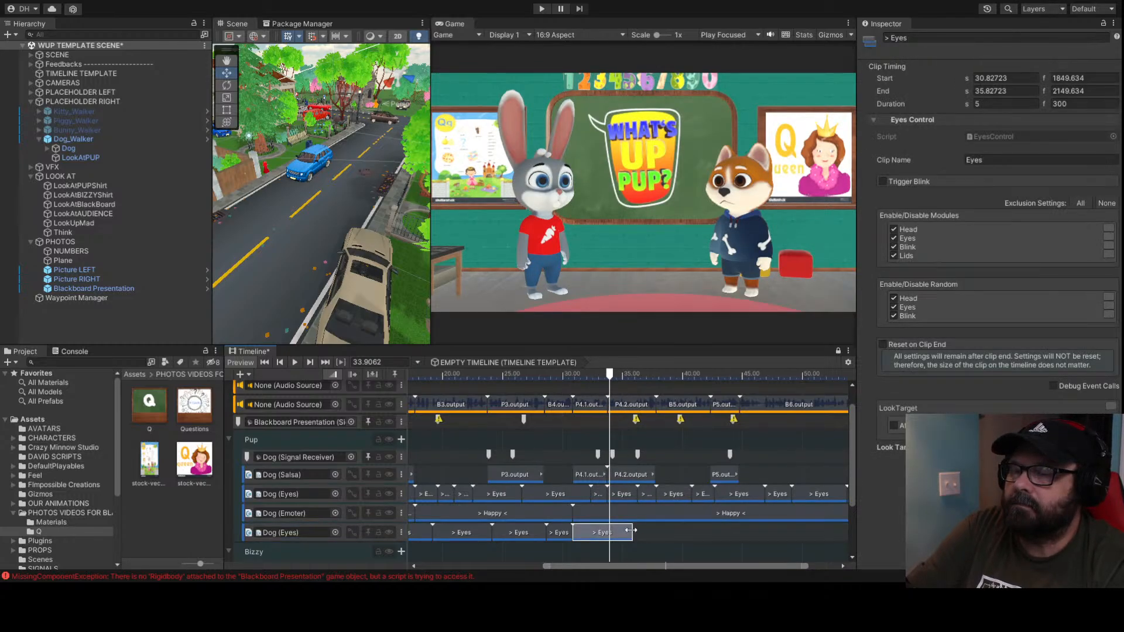
left_click(631, 530)
left_click_drag(629, 530, 606, 531)
Add another five-second Eyes clip to the Dog (Eyes) track and move it to start at about 33.91 seconds
key("space")
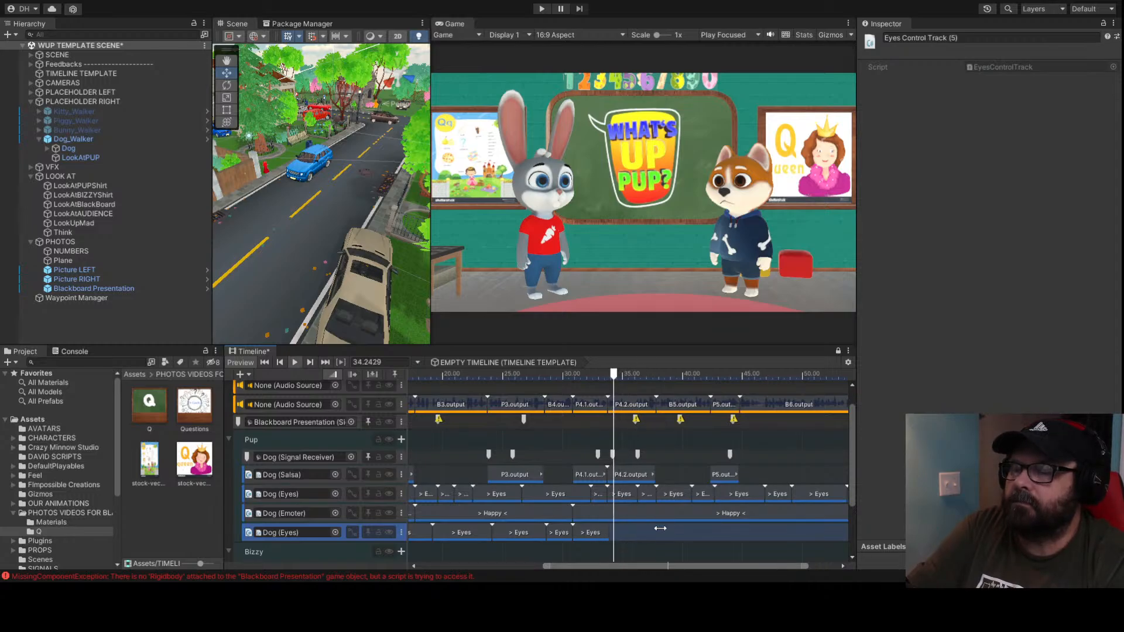
key("space")
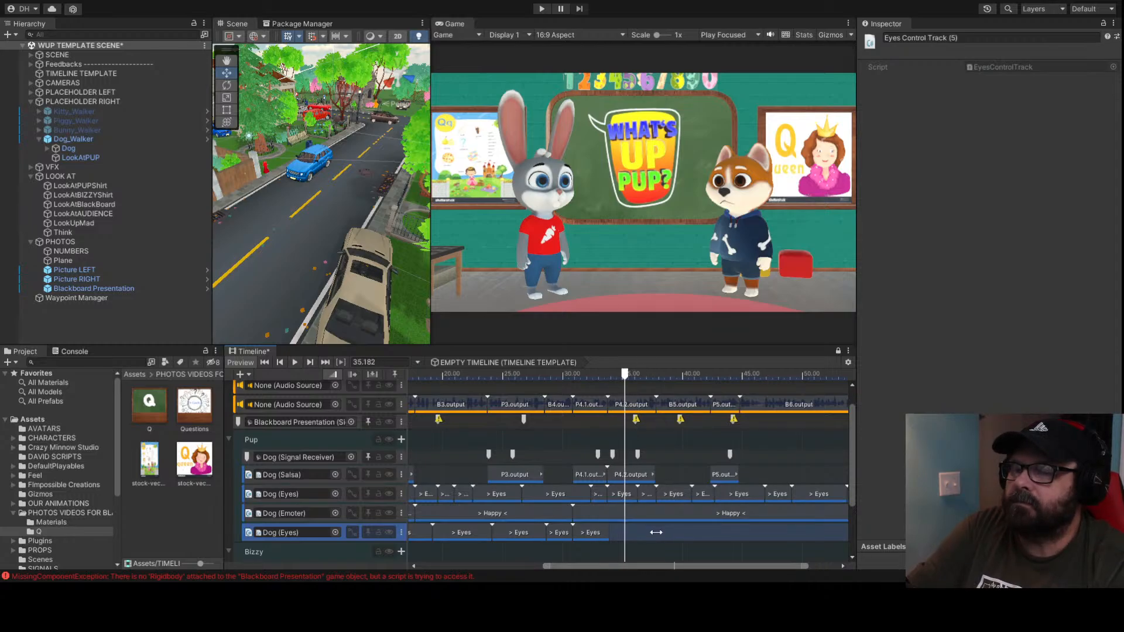
left_click(702, 498)
left_click_drag(675, 532, 629, 534)
Play the P4.2 dialogue and trim the end of the Dog (Eyes) clip starting at 33.91 seconds to about 35.96 seconds
key("space")
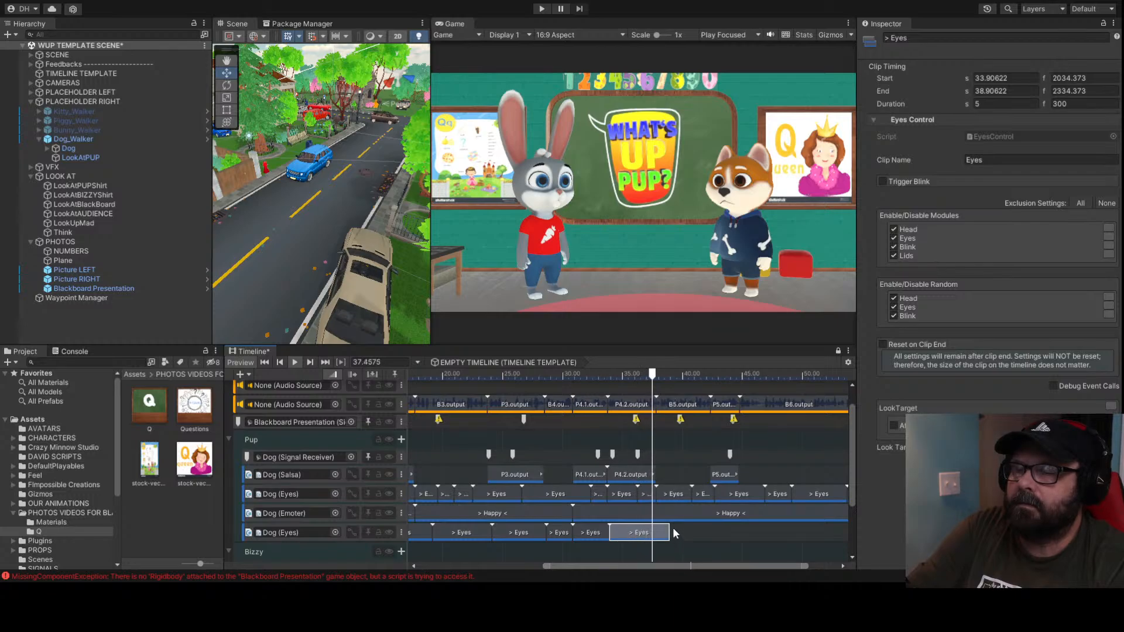
key("space")
key("space")
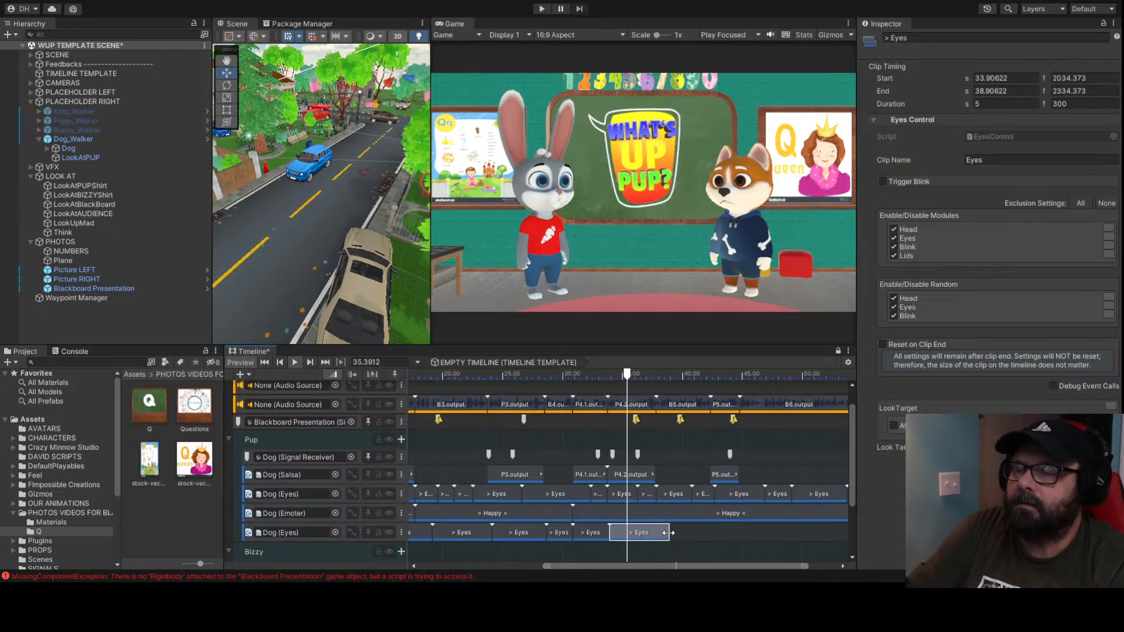
key("space")
left_click_drag(669, 533, 629, 531)
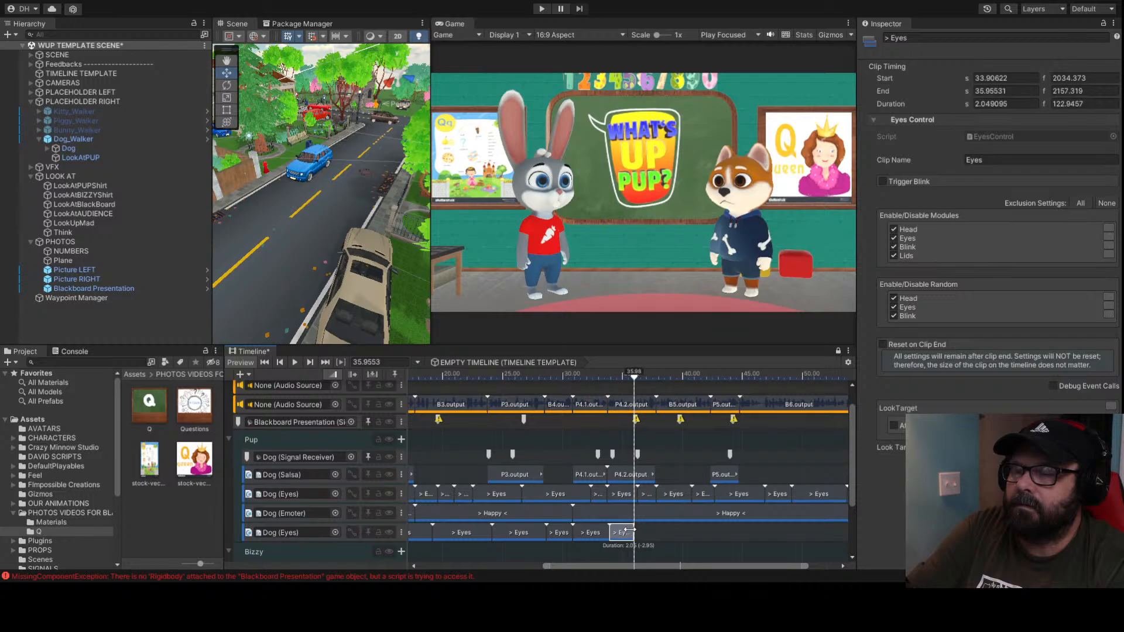
Assign LookAtAUDIENCE as the look target of the Dog (Eyes) clip starting at 33.91 seconds
left_click(592, 534)
left_click(620, 532)
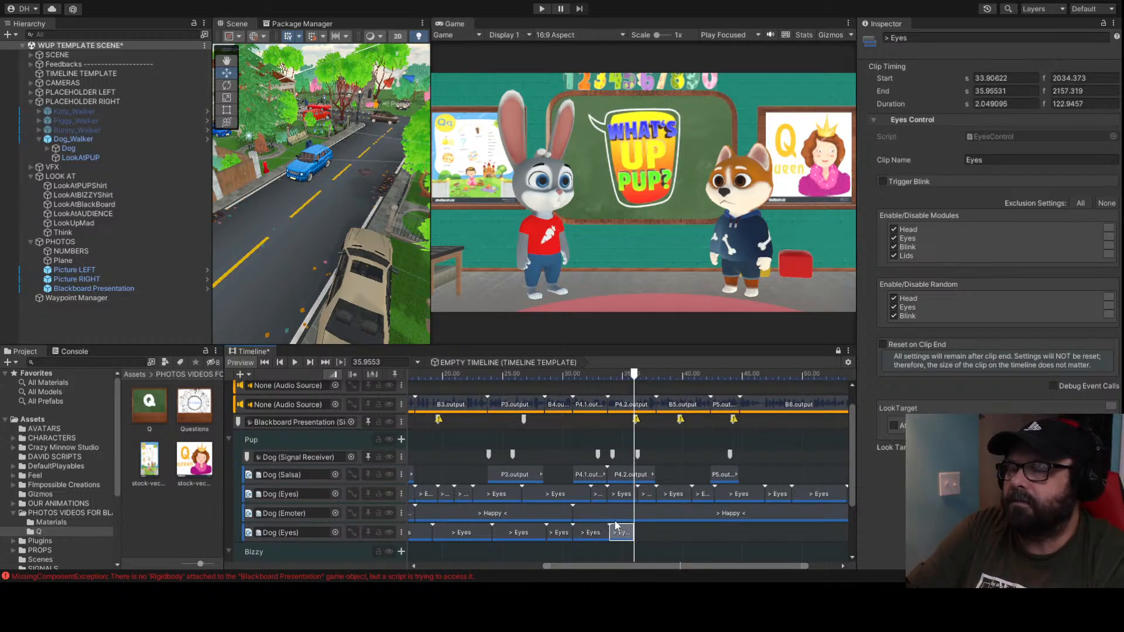
left_click_drag(71, 215, 871, 363)
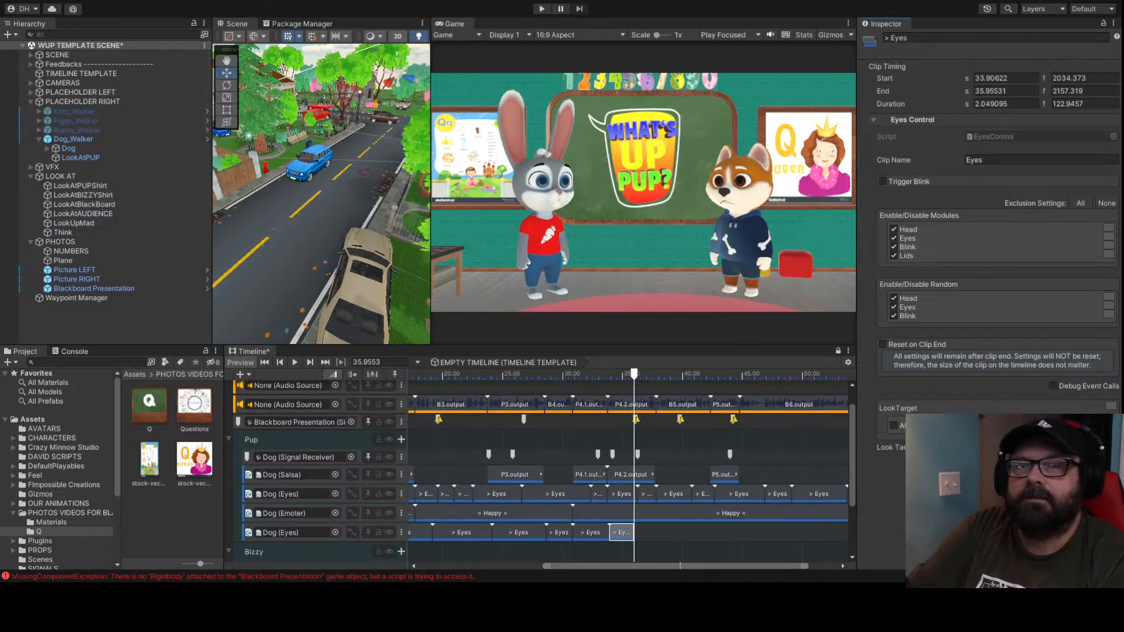
Add a five-second Eyes clip to the Dog (Eyes) track starting at about 35.96 seconds and play the P4.2 and B5 dialogue
left_click(658, 539)
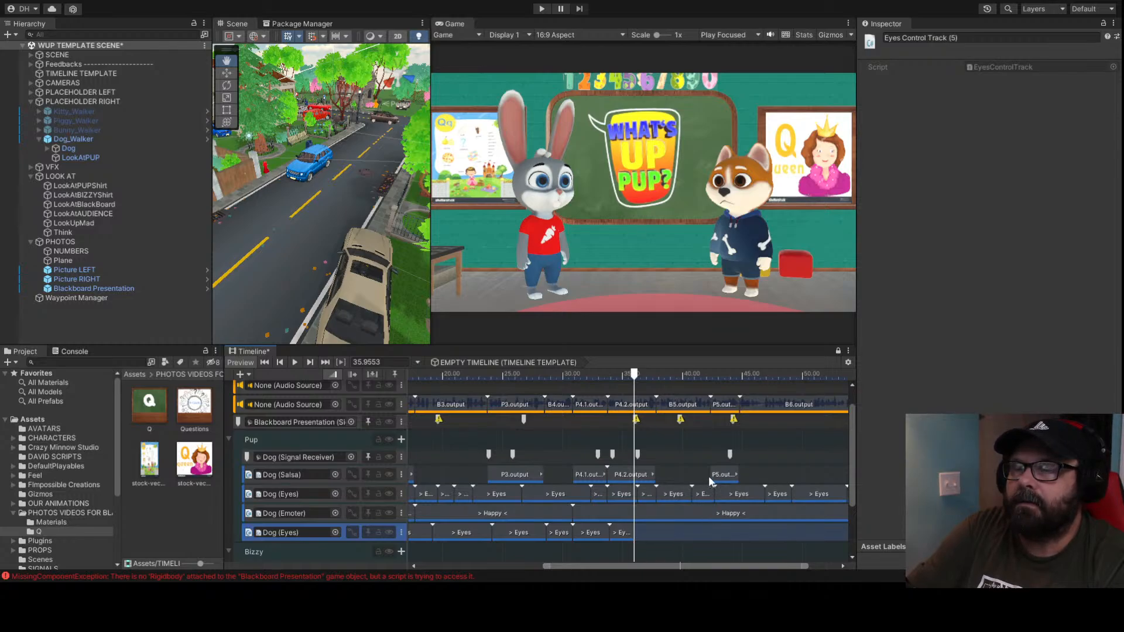
left_click_drag(677, 533, 658, 535)
key("space")
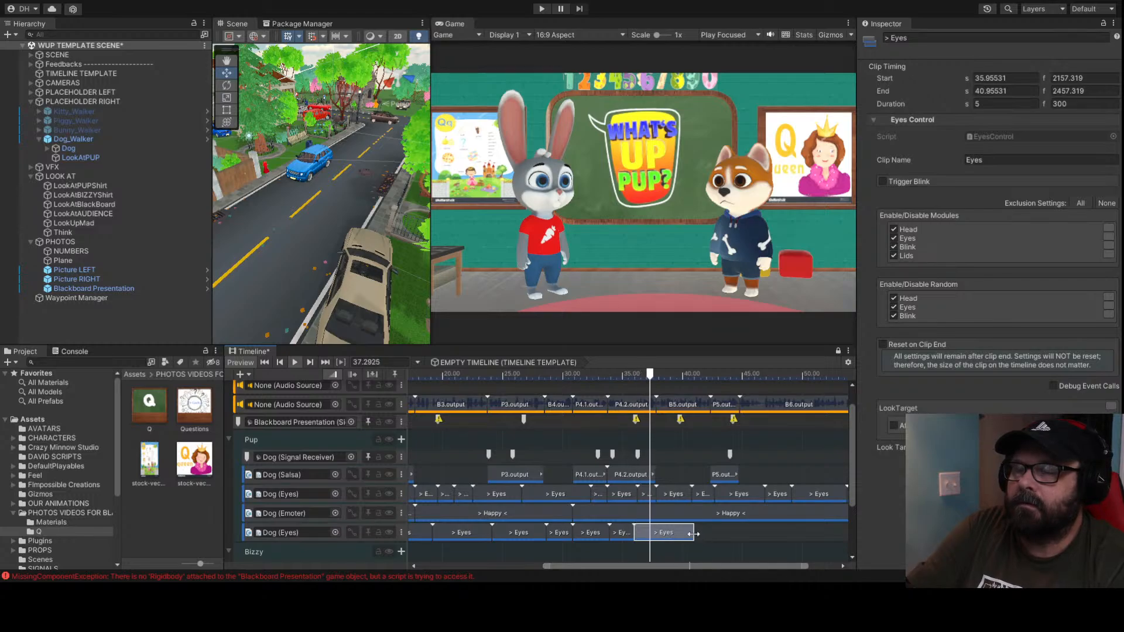
key("space")
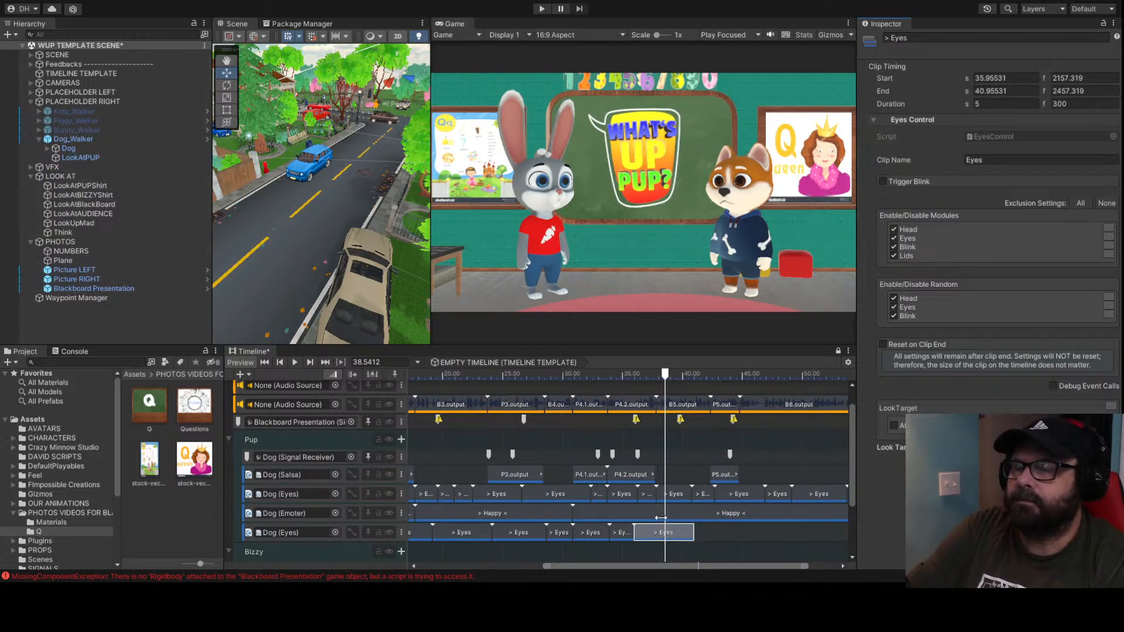
key("space")
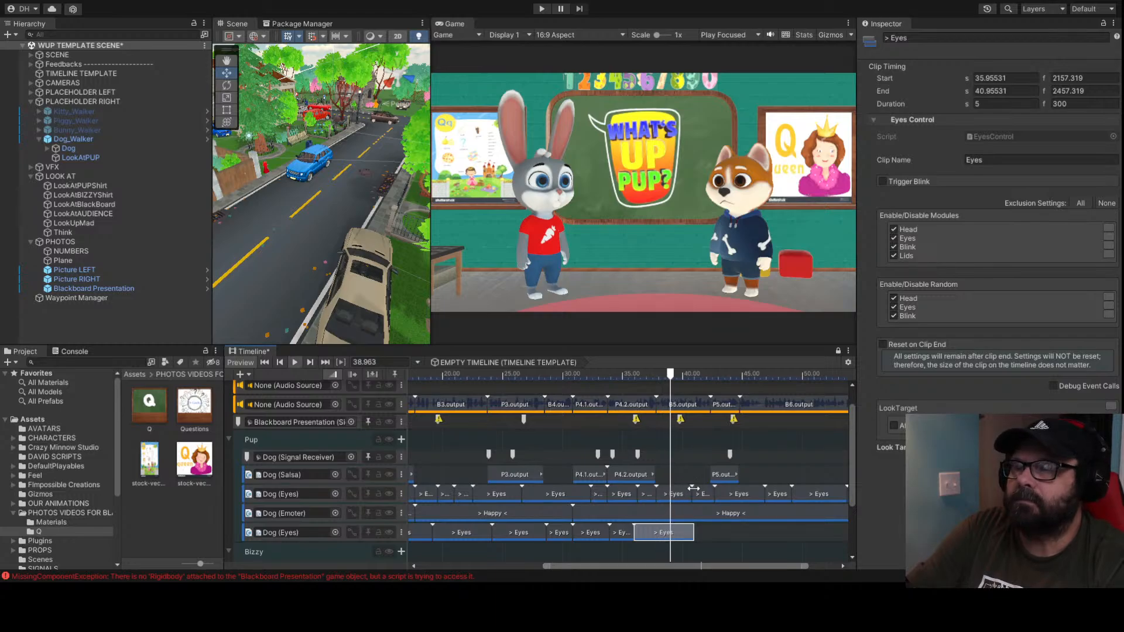
key("space")
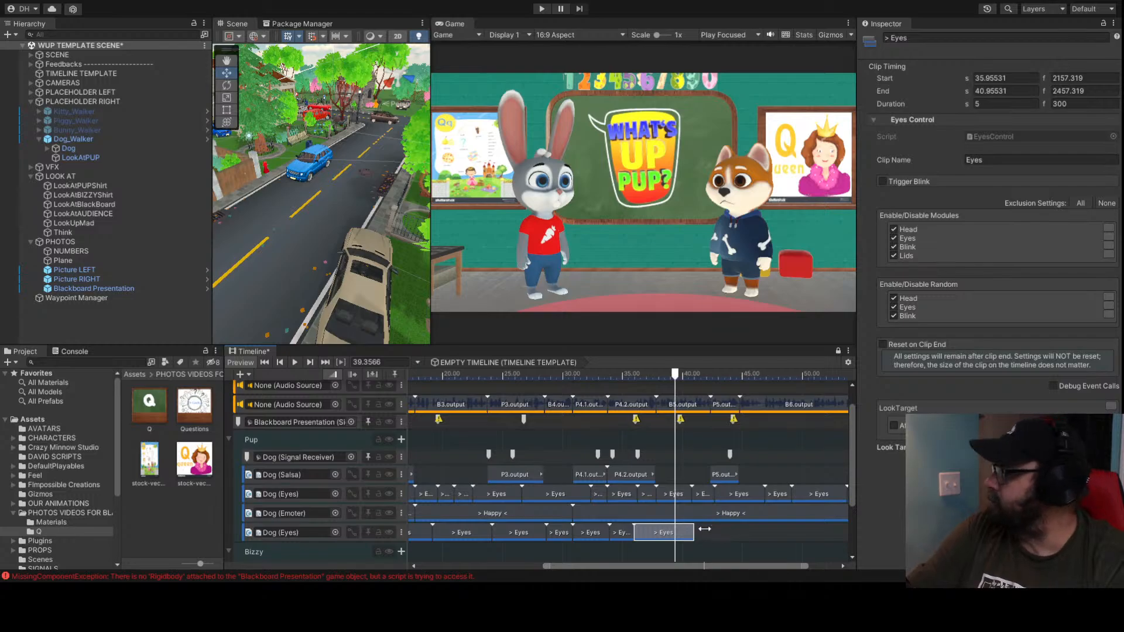
Assign Bunny_Walker's LookAtBIZZY as the look target of the Dog (Eyes) clips starting at 33.91 and 35.96 seconds
left_click(624, 533)
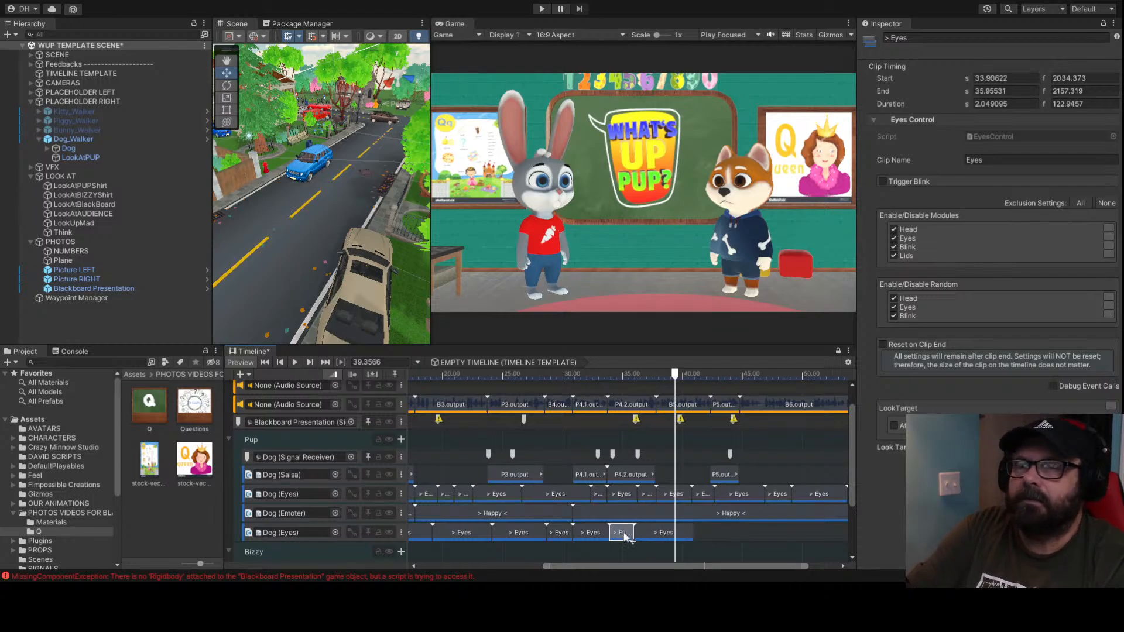
left_click(29, 92)
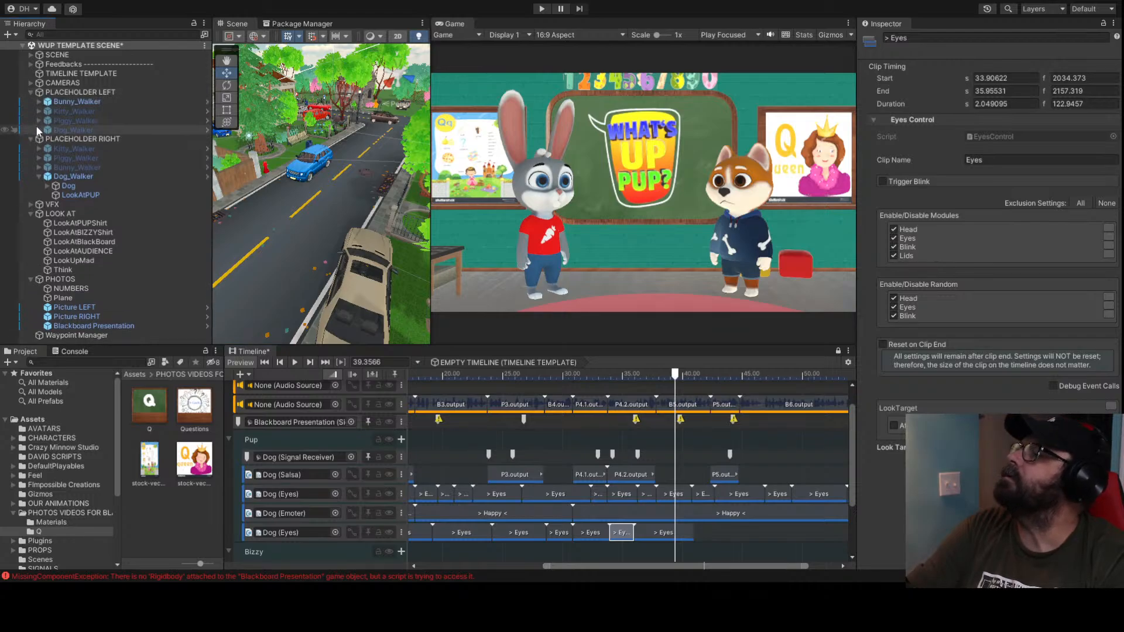
left_click(38, 102)
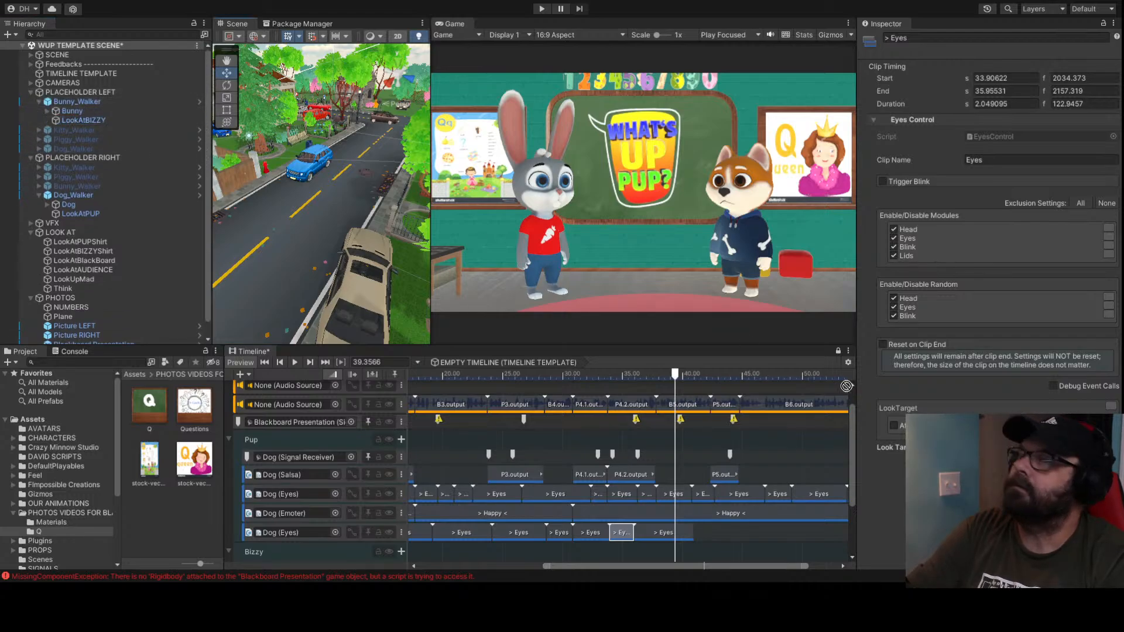
left_click(651, 534)
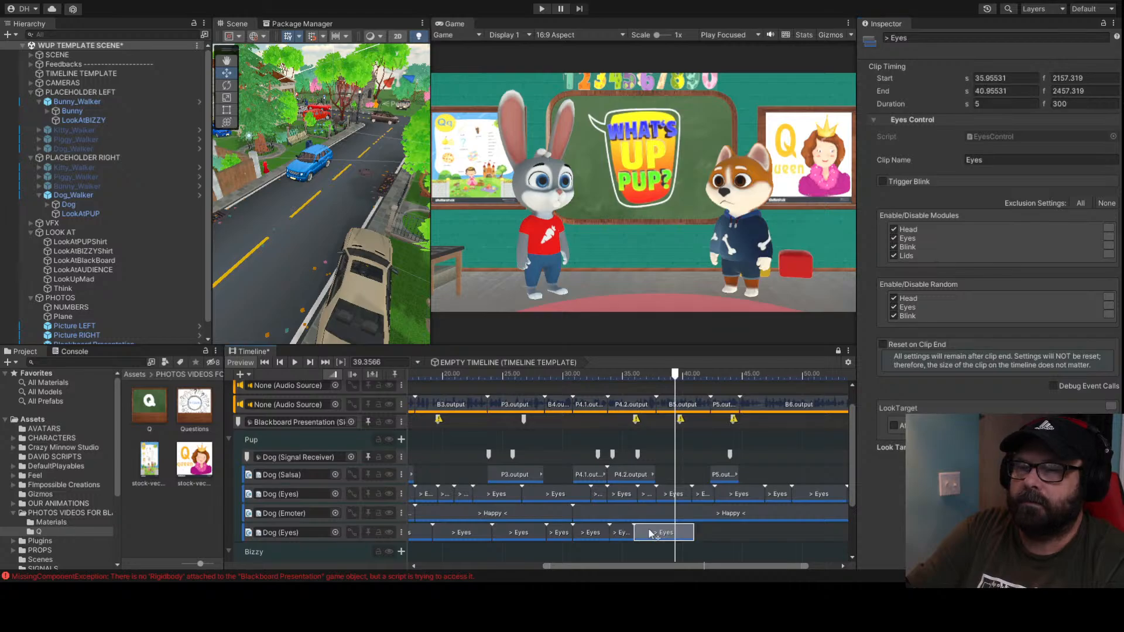
left_click(93, 119)
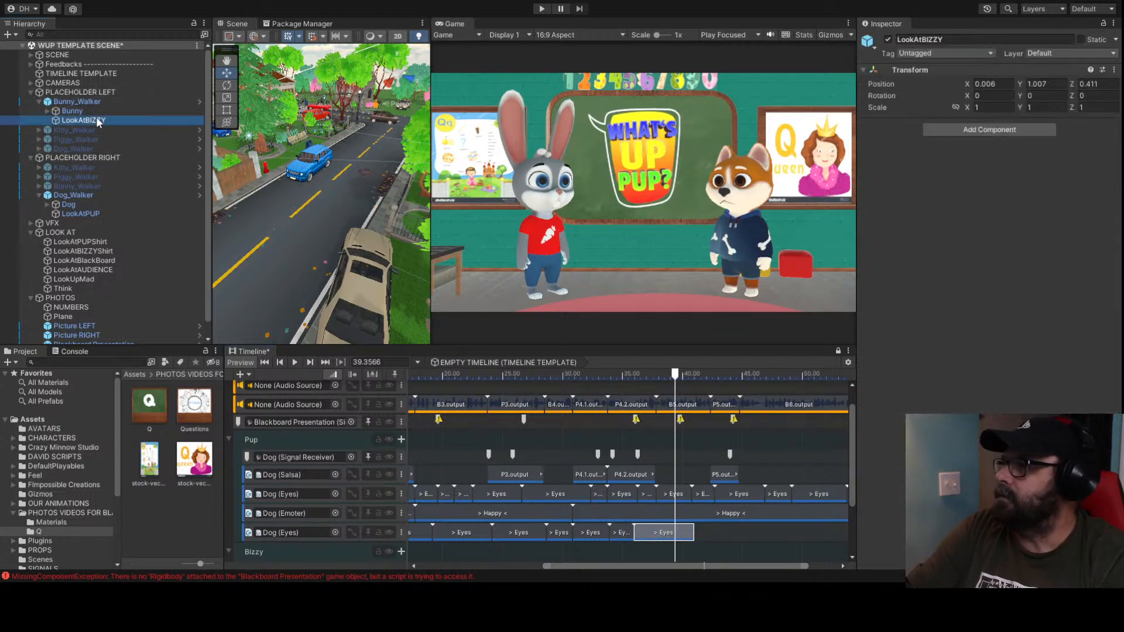
left_click(675, 532)
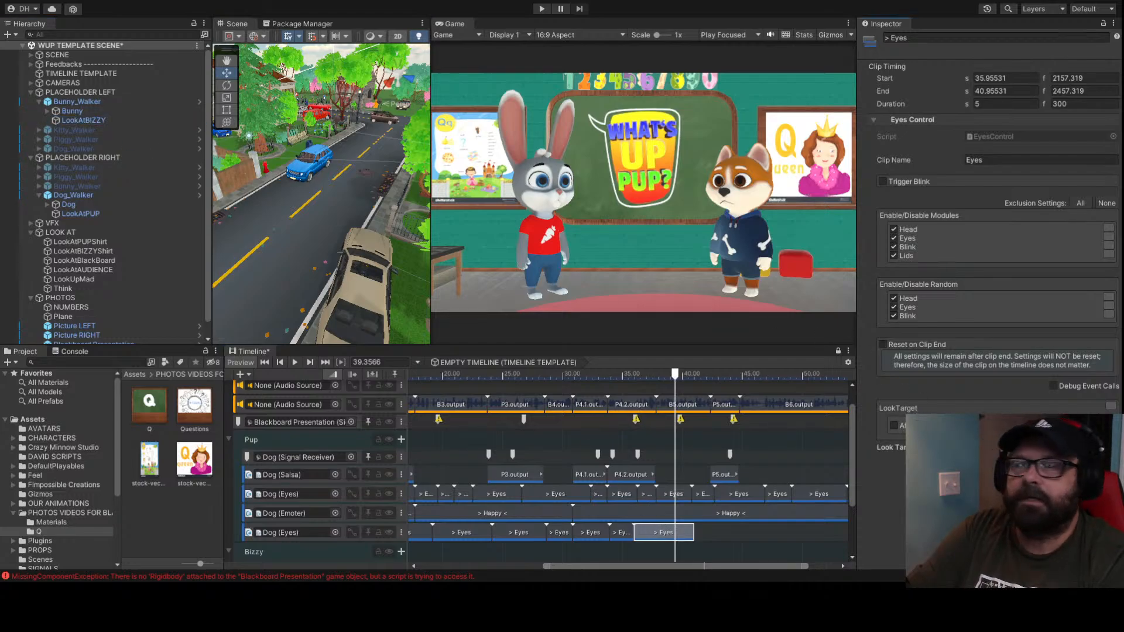
Review the look target settings of the Dog (Eyes) clips starting at 30.83, 24.12, 19.11 and 14.00 seconds
left_click(590, 534)
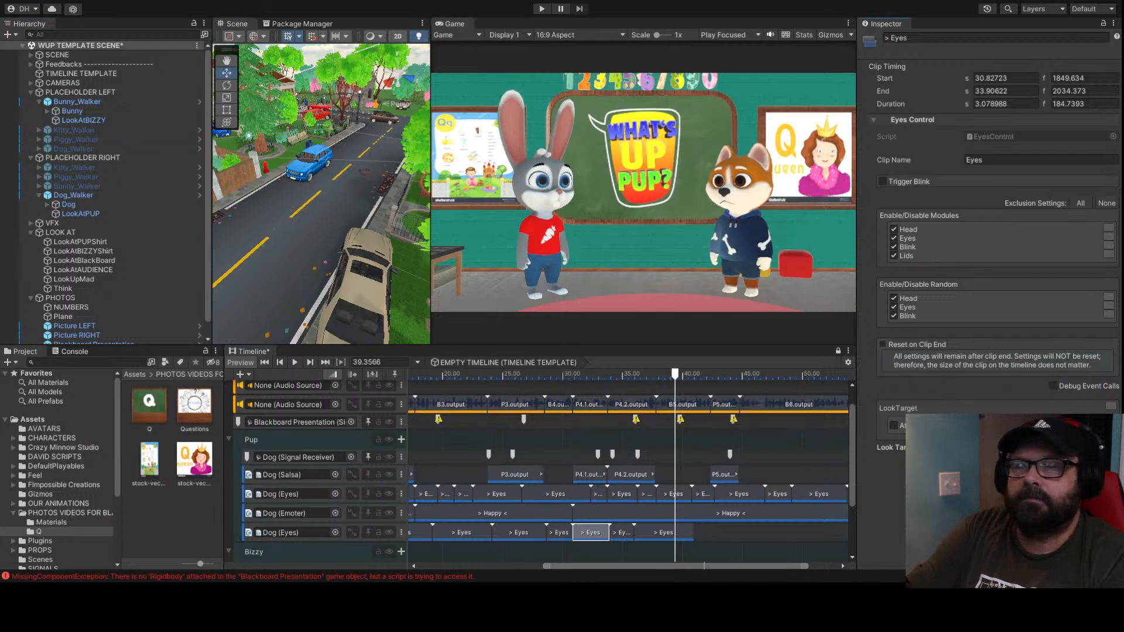
left_click(523, 530)
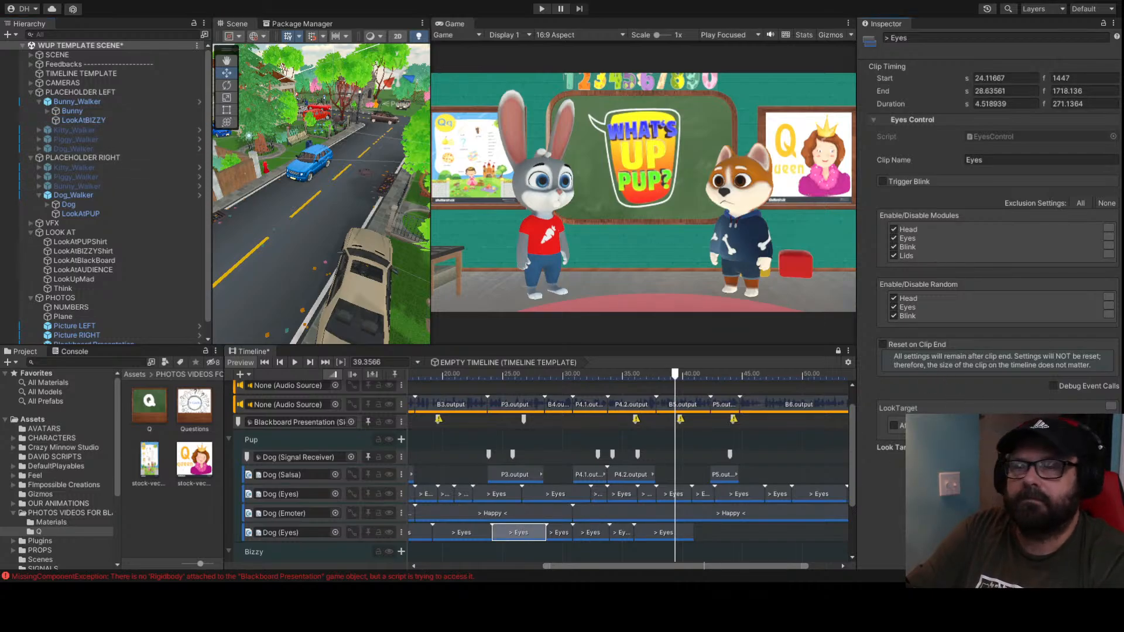
left_click(460, 531)
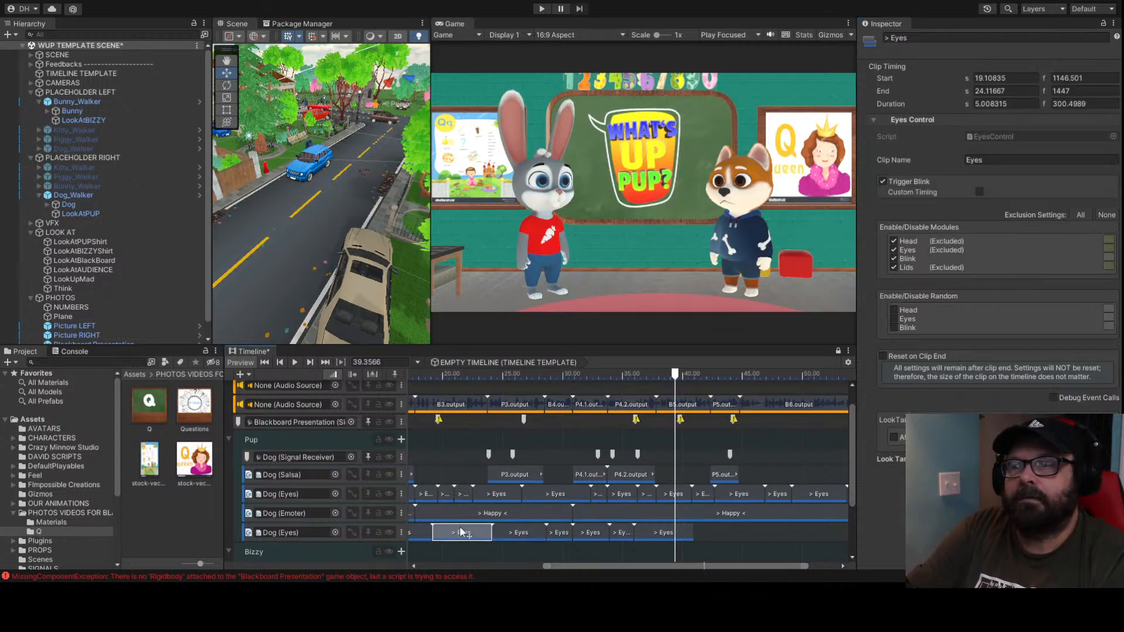
left_click(417, 534)
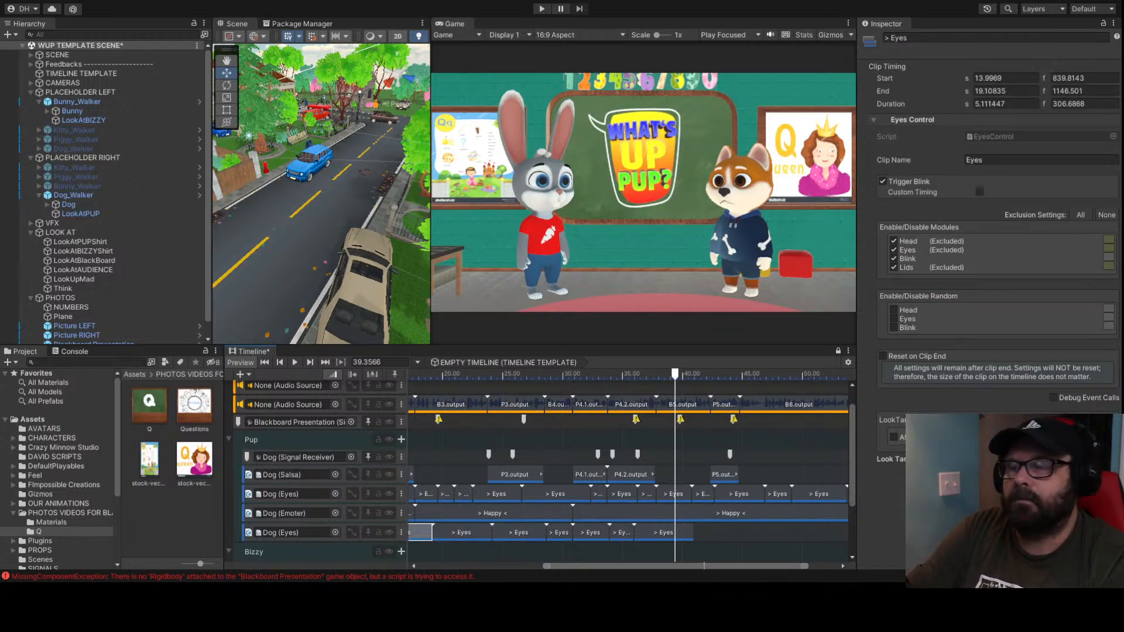
Set the look target of the Dog (Eyes) clip starting at 10.84 seconds and check the earlier clips back to the timeline's start
left_click_drag(568, 566, 483, 566)
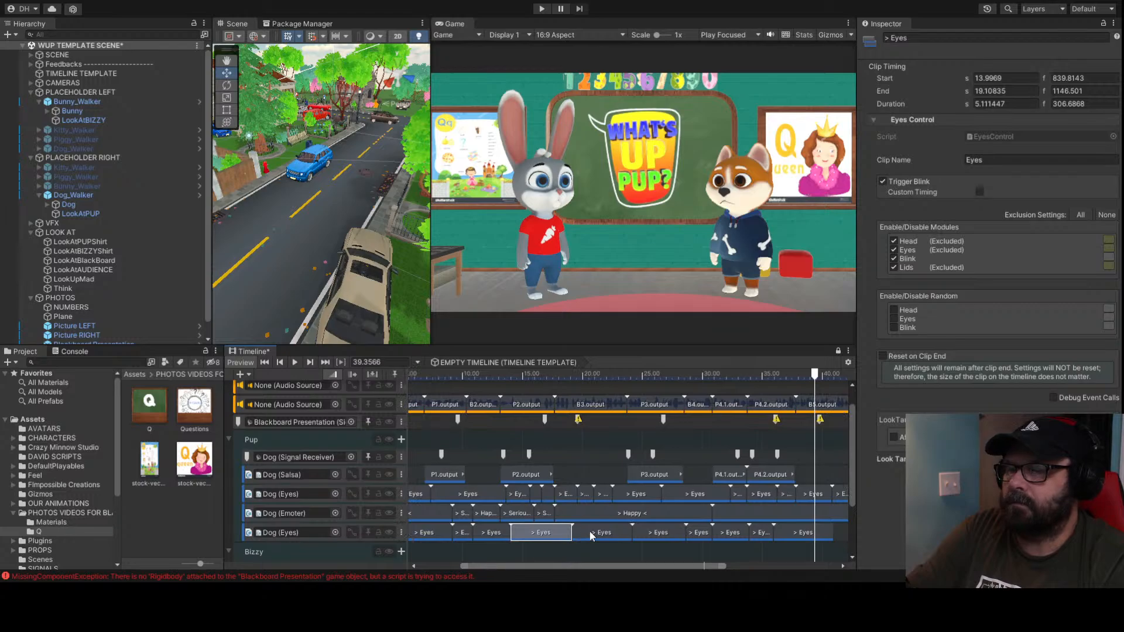
left_click(491, 534)
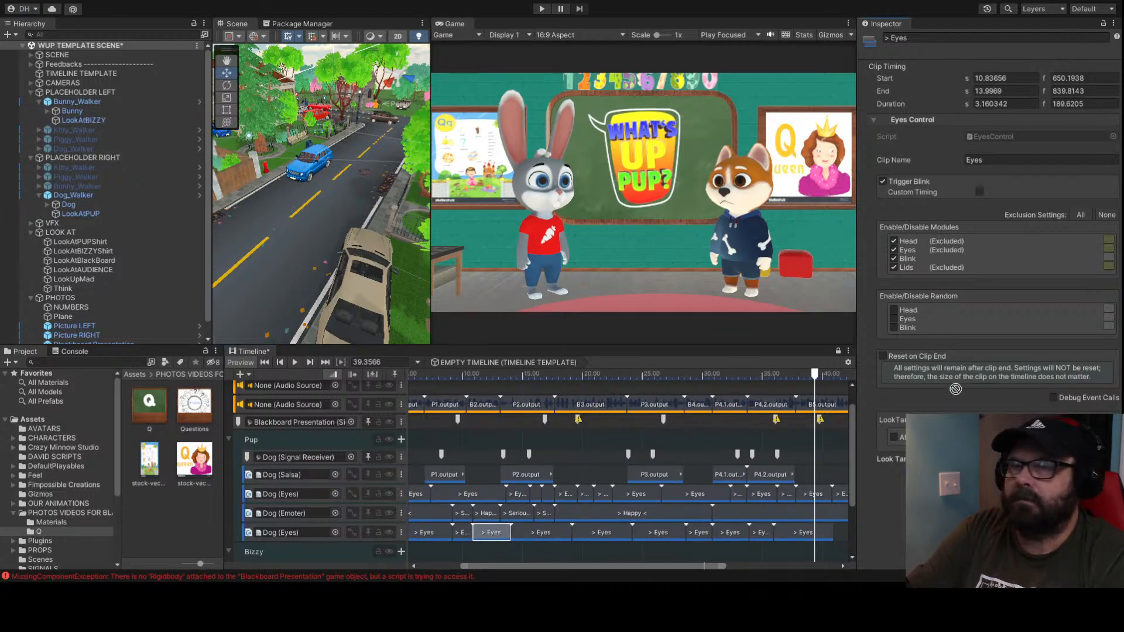
left_click(455, 532)
left_click(420, 534)
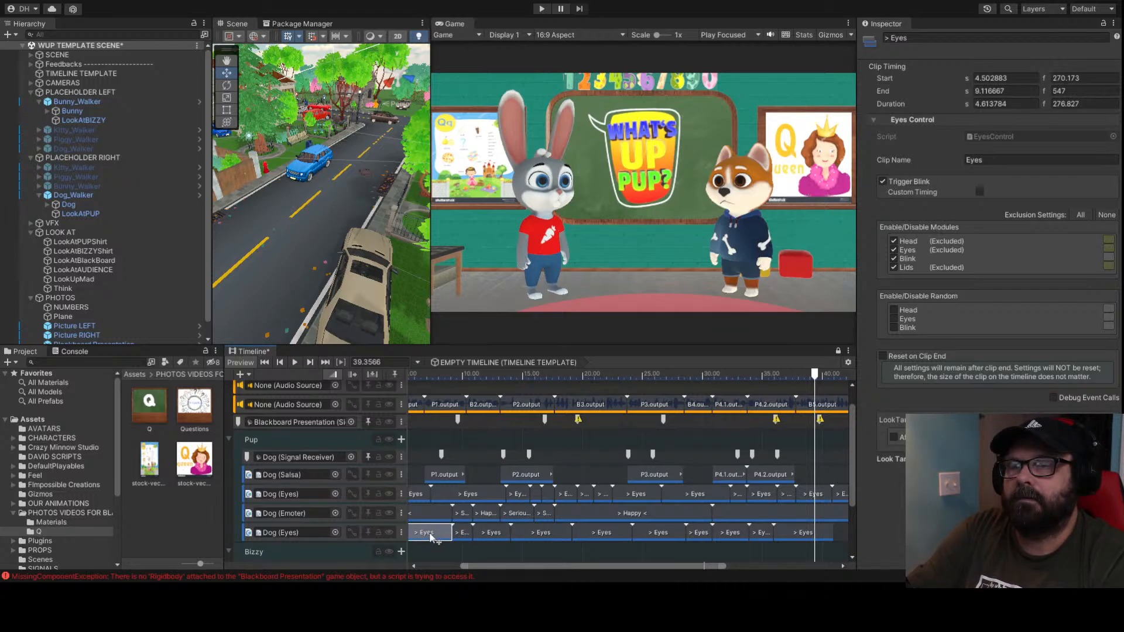
left_click(462, 533)
scroll(492, 546, "down", 2)
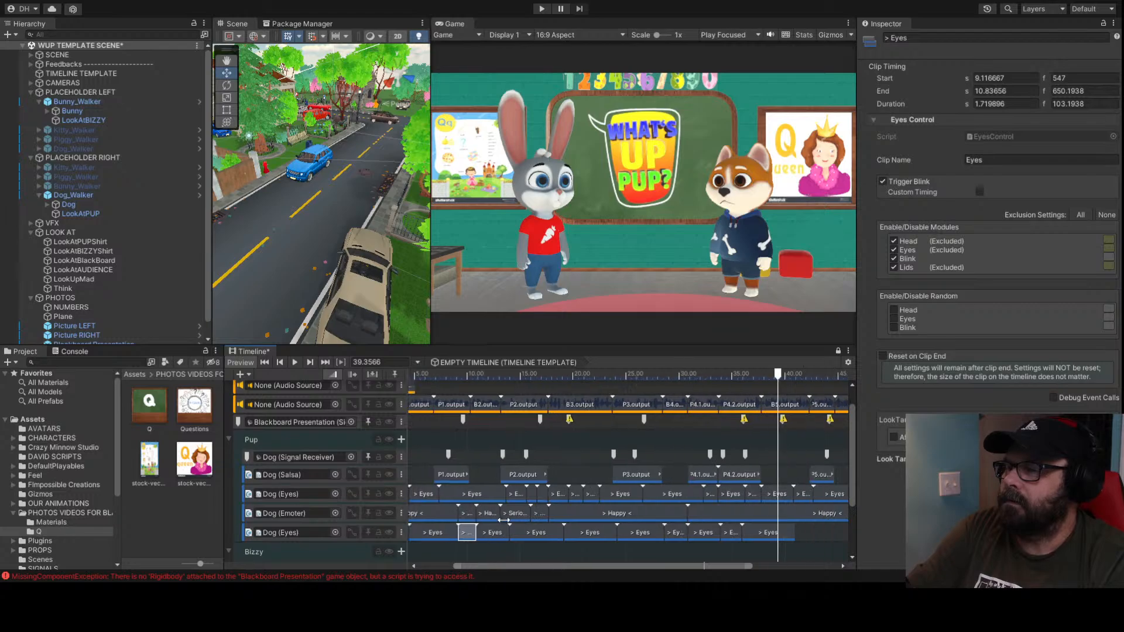
left_click_drag(514, 565, 464, 563)
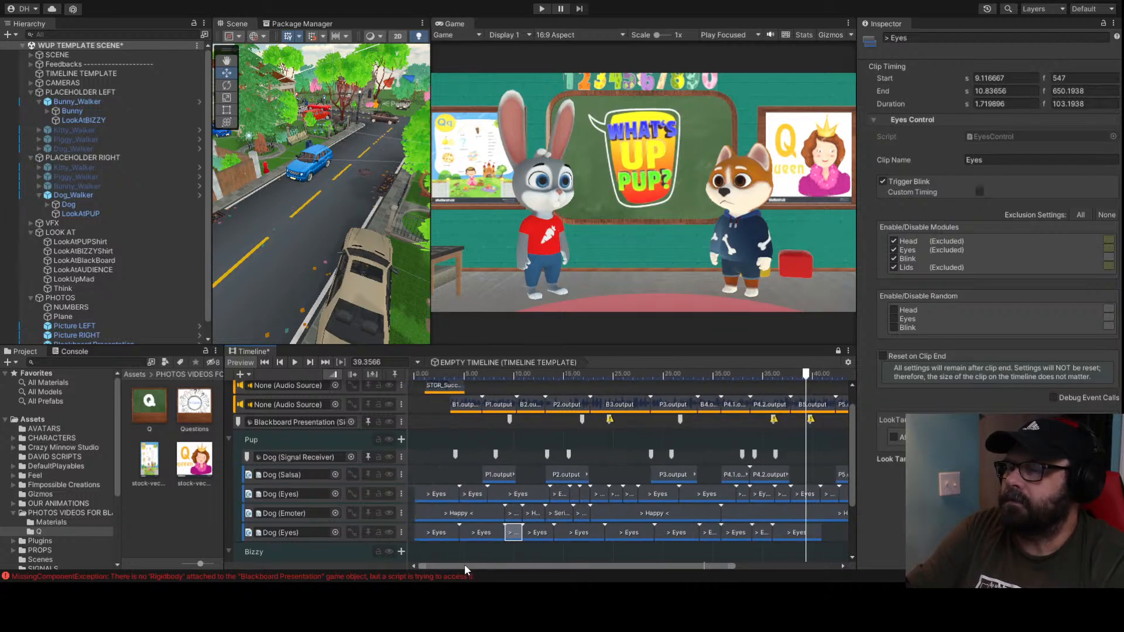
left_click(436, 534)
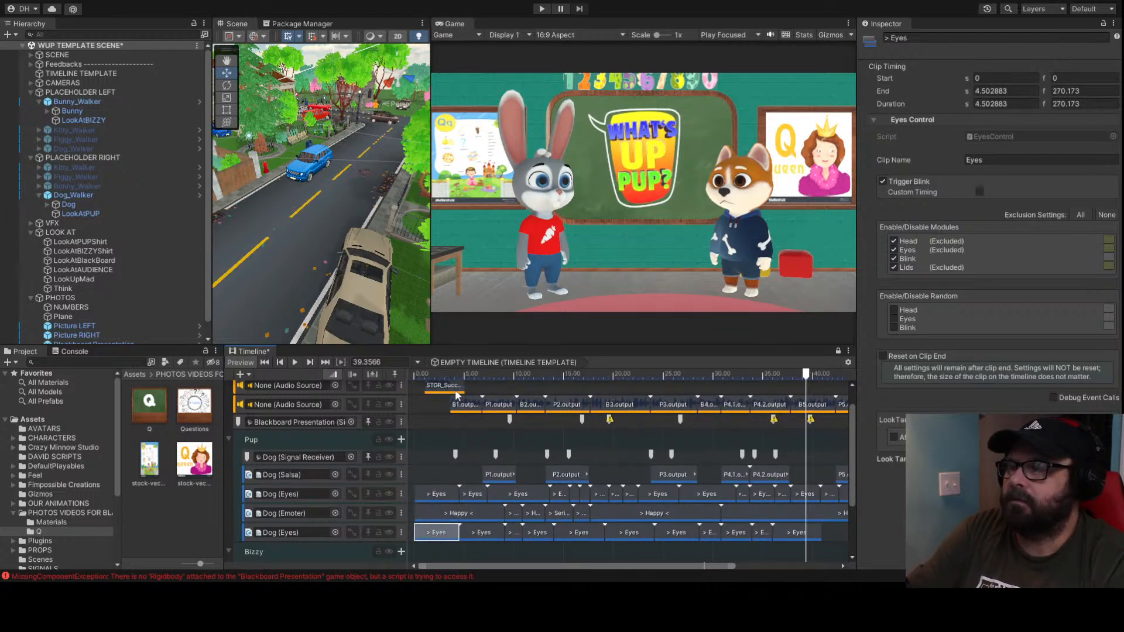
Play the B1 and P1 dialogue and assign LookAtBIZZY as the look target of the Dog (Eyes) clip starting at 4.50 seconds
left_click(434, 371)
key("space")
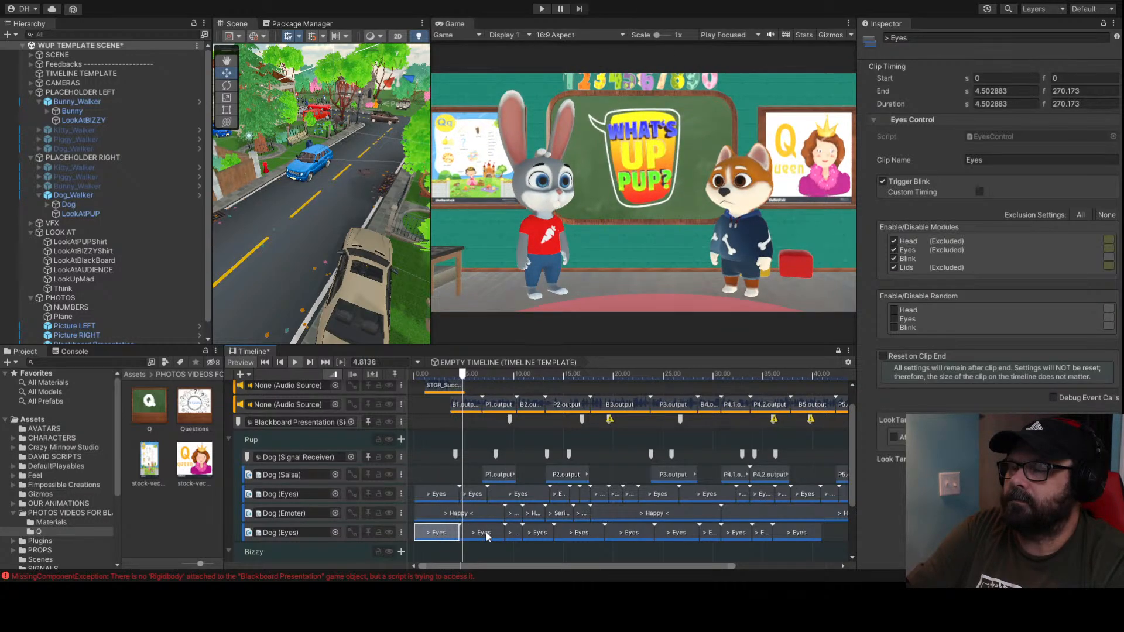
left_click(486, 531)
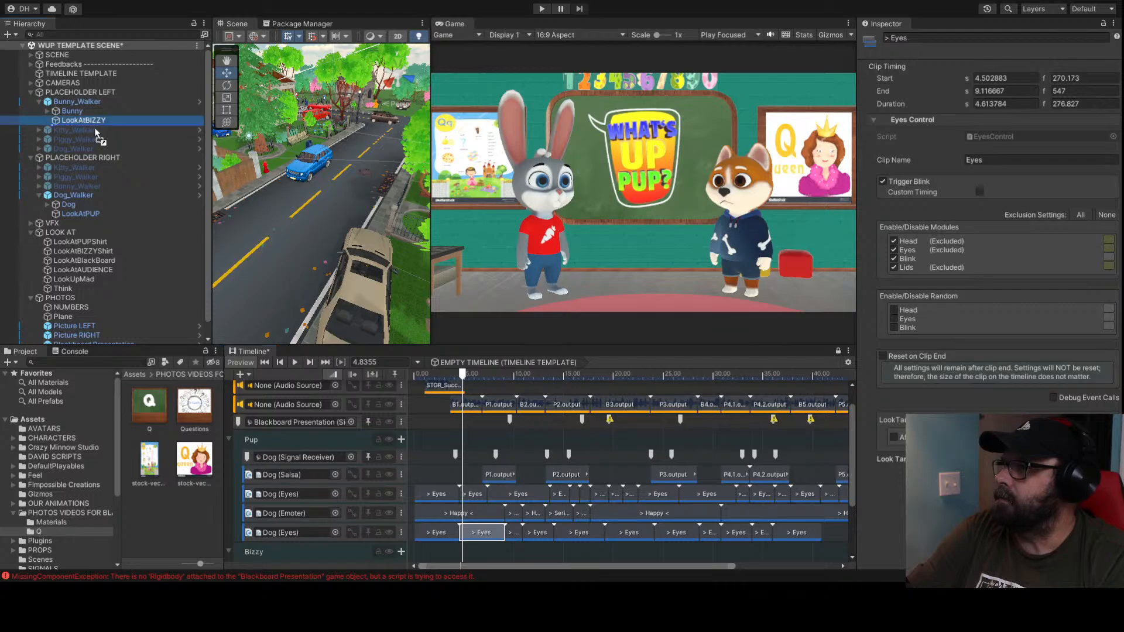
left_click(481, 373)
key("space")
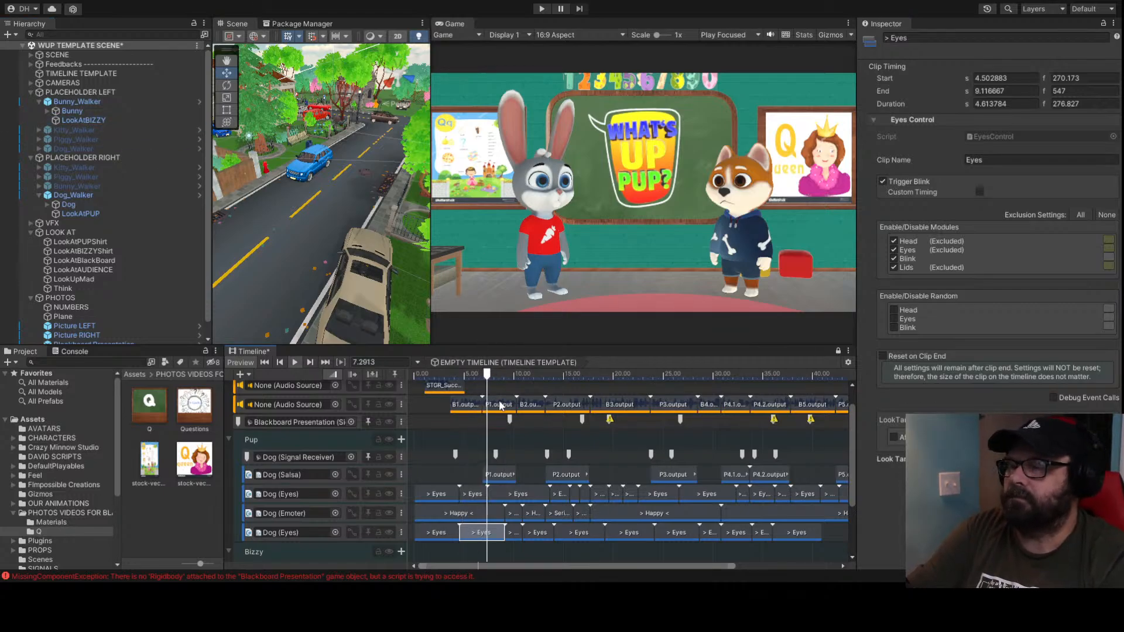
Play the B2 dialogue and set the look targets of the Dog (Eyes) clips starting at 9.12 and 10.84 seconds
left_click(514, 533)
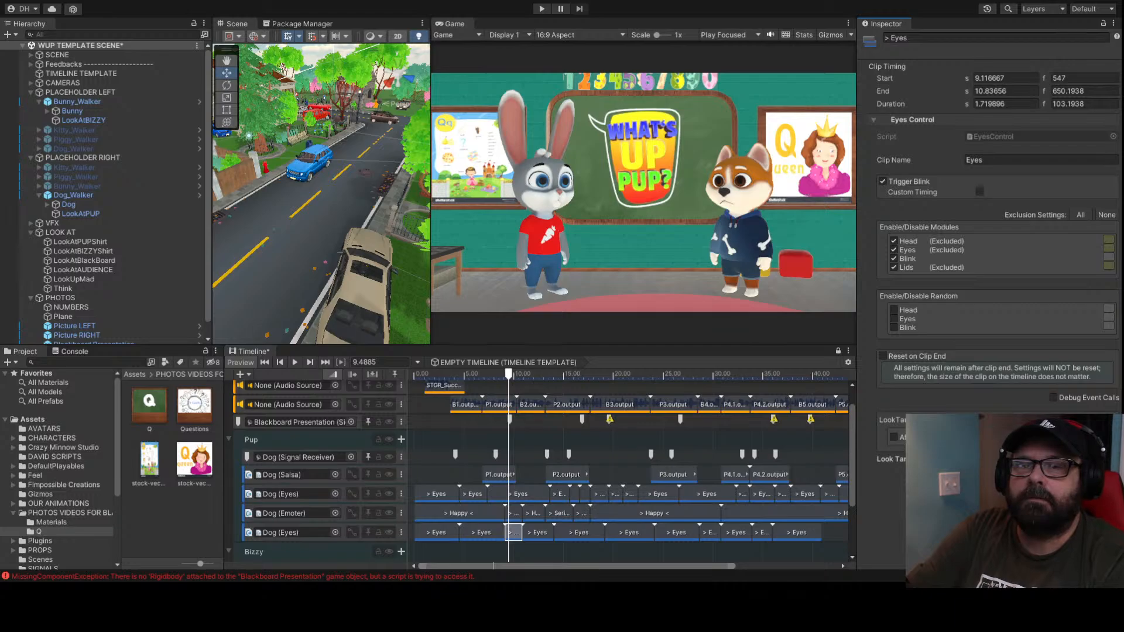
key("space")
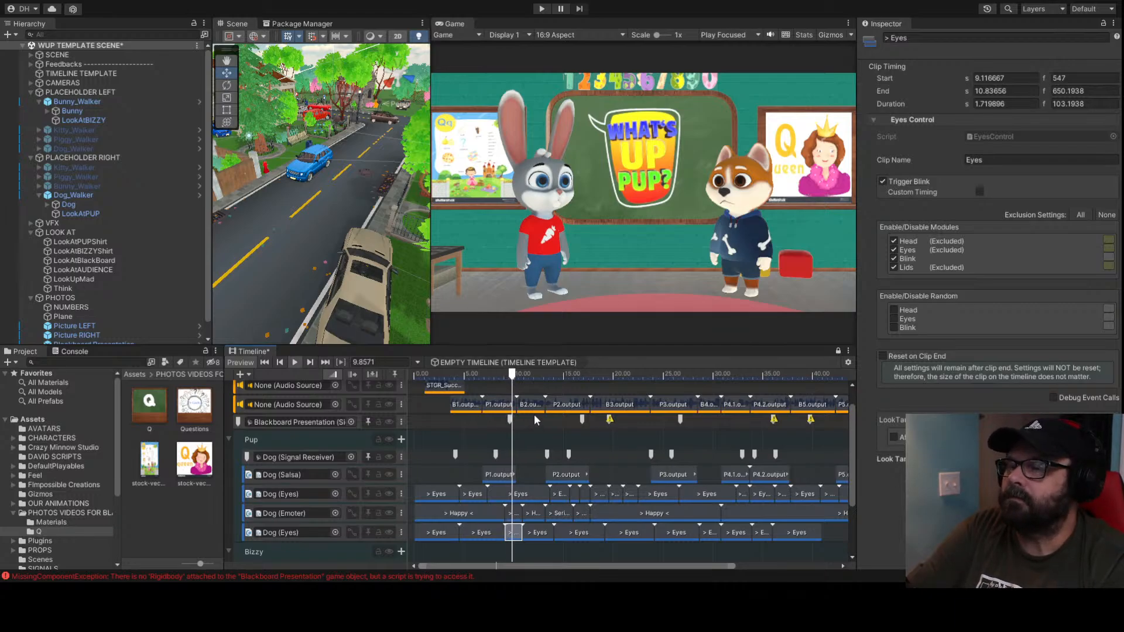
left_click(535, 533)
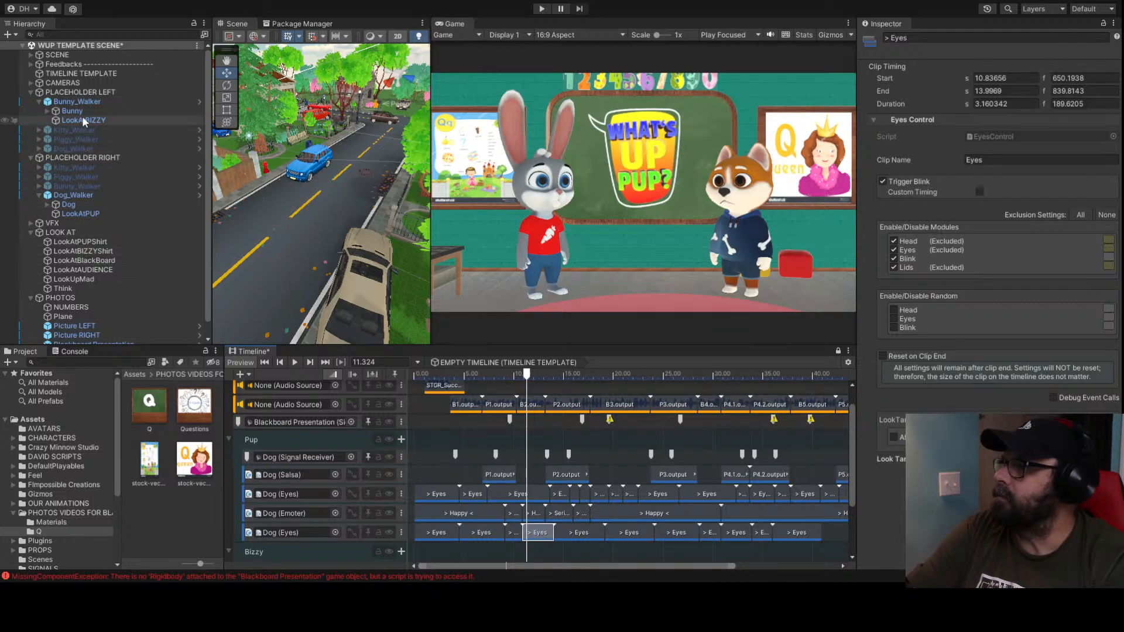
left_click(526, 367)
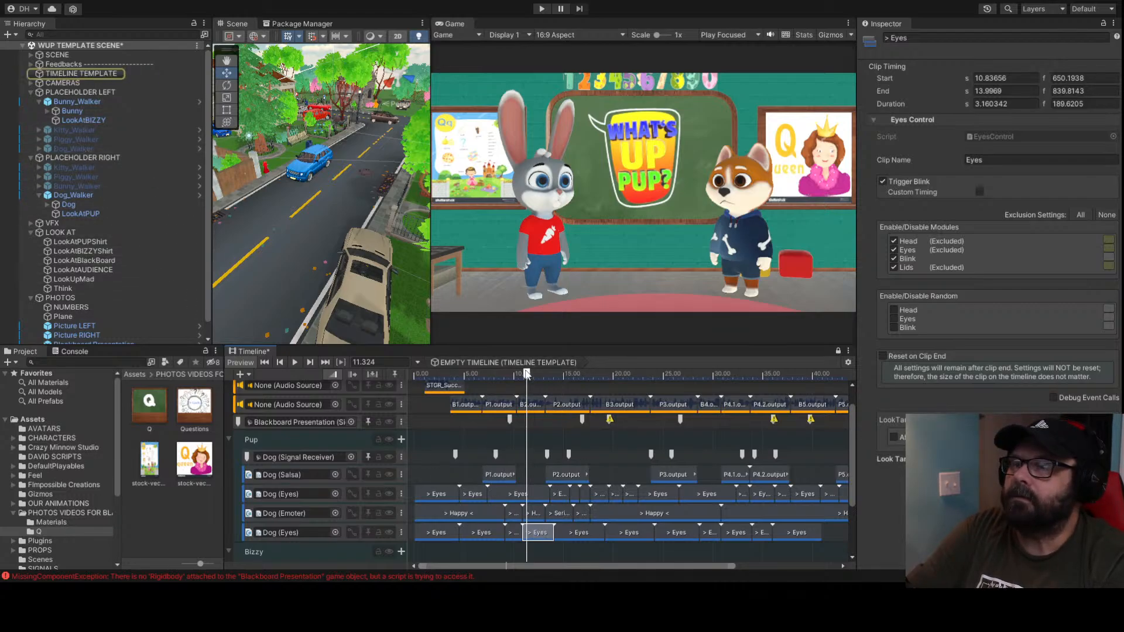
key("space")
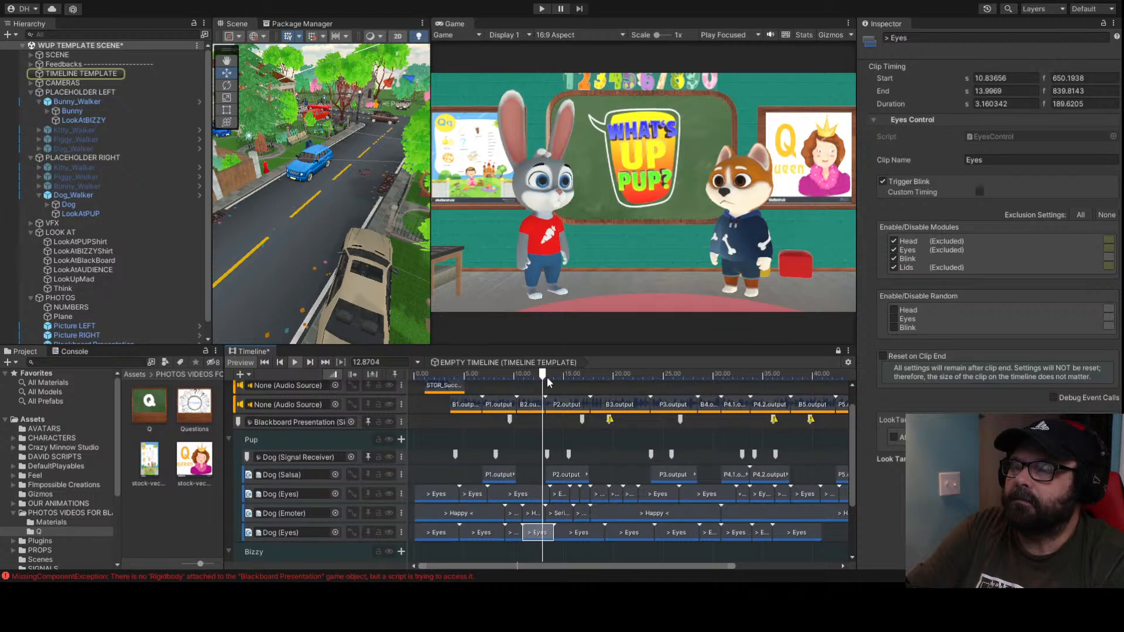
Play through the P2 dialogue and check the Dog (Eyes) clips starting at 10.84, 14.00 and 19.11 seconds
left_click(582, 534)
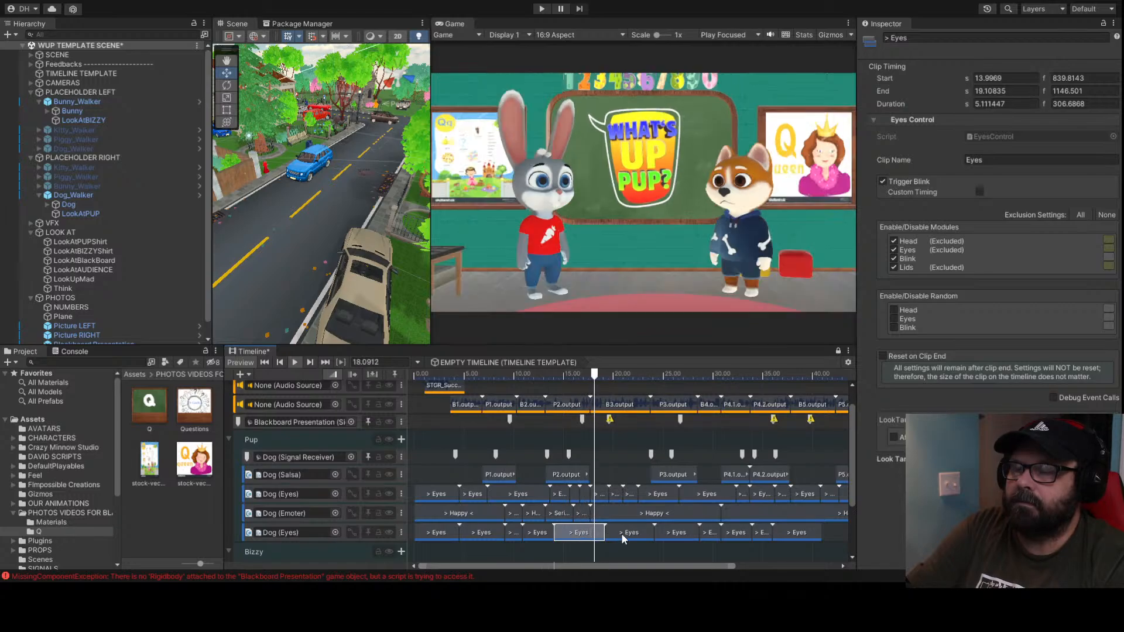
left_click(623, 532)
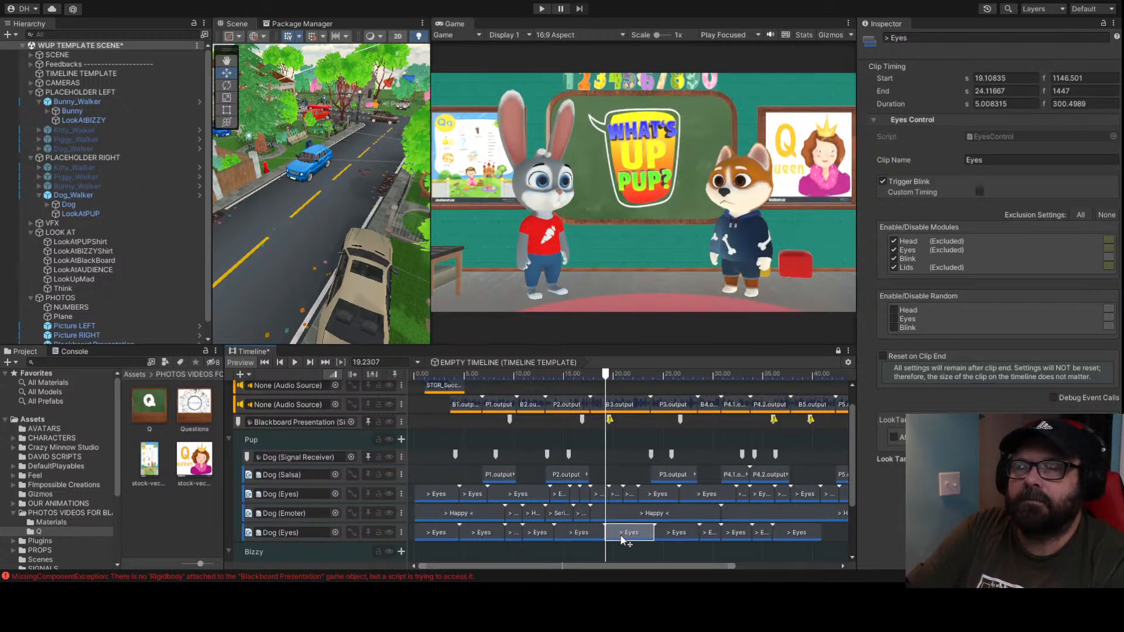
left_click(528, 529)
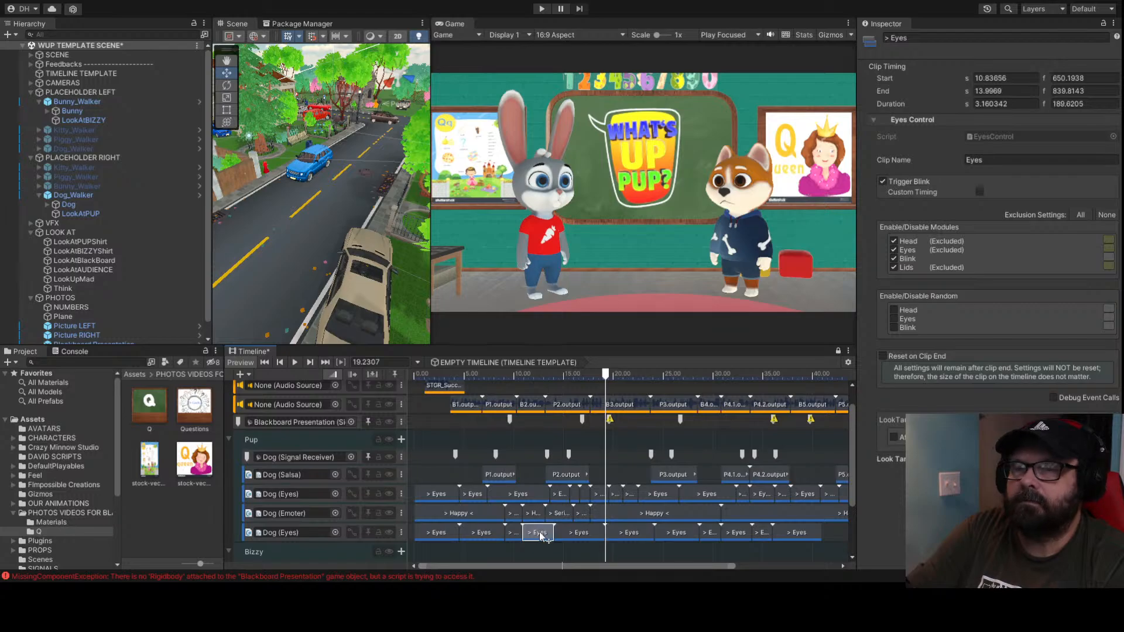
left_click(579, 534)
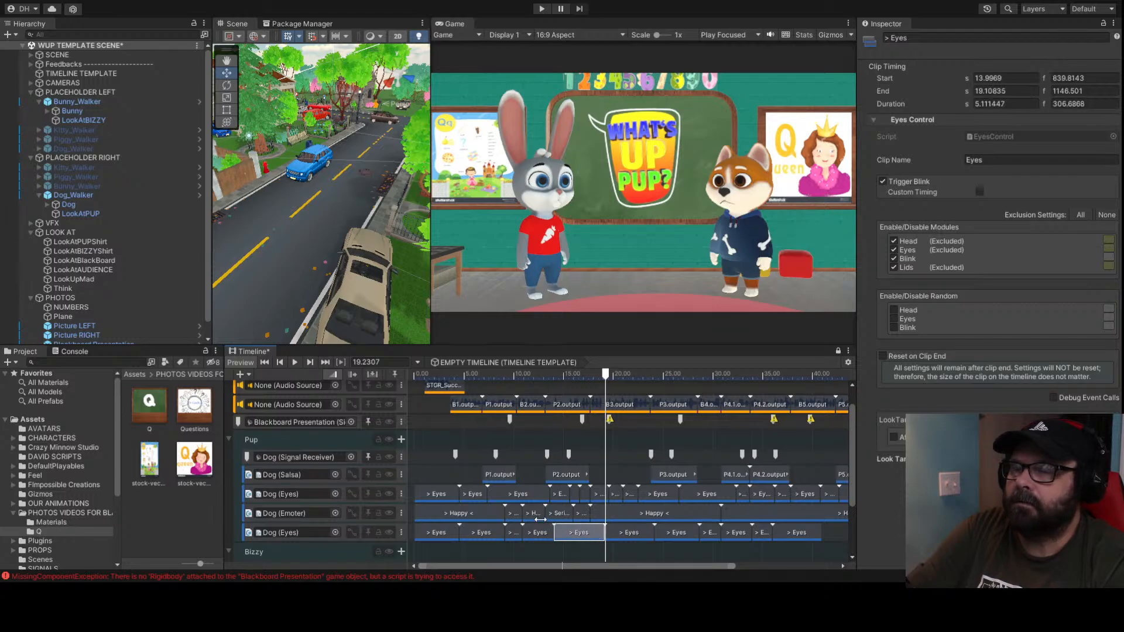
Play the P2 and B3 dialogue and shorten the Dog (Eyes) clip starting at 14.00 seconds to end at 16.59, with the next clip following directly
left_click(549, 382)
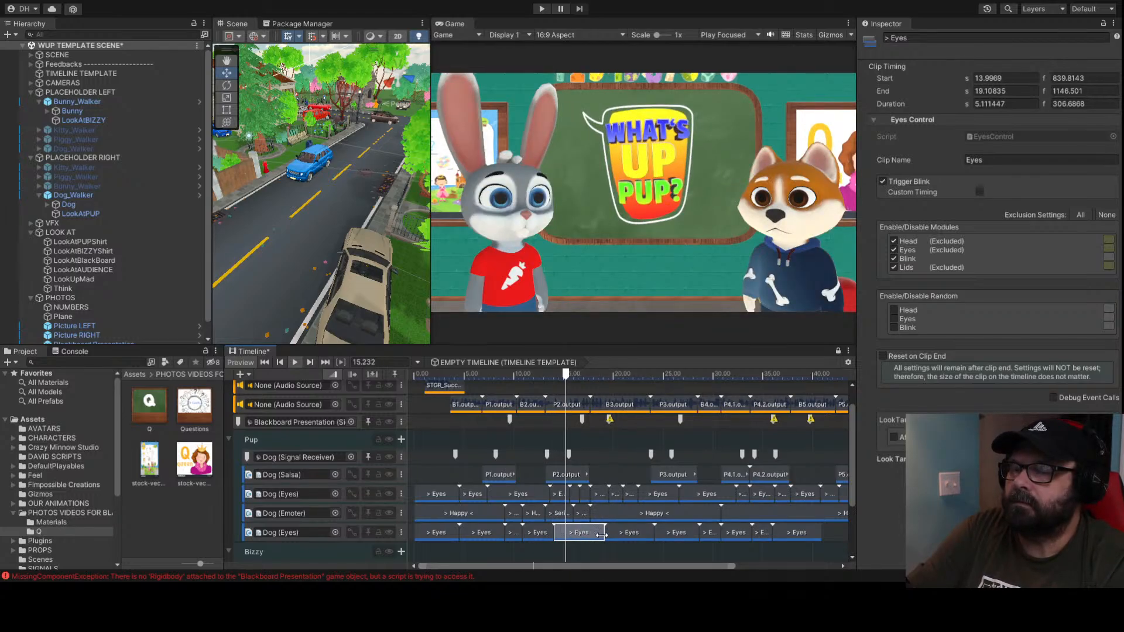
mouse_move(601, 535)
left_mouse_down()
mouse_move(578, 532)
mouse_move(595, 533)
left_mouse_up()
key("space")
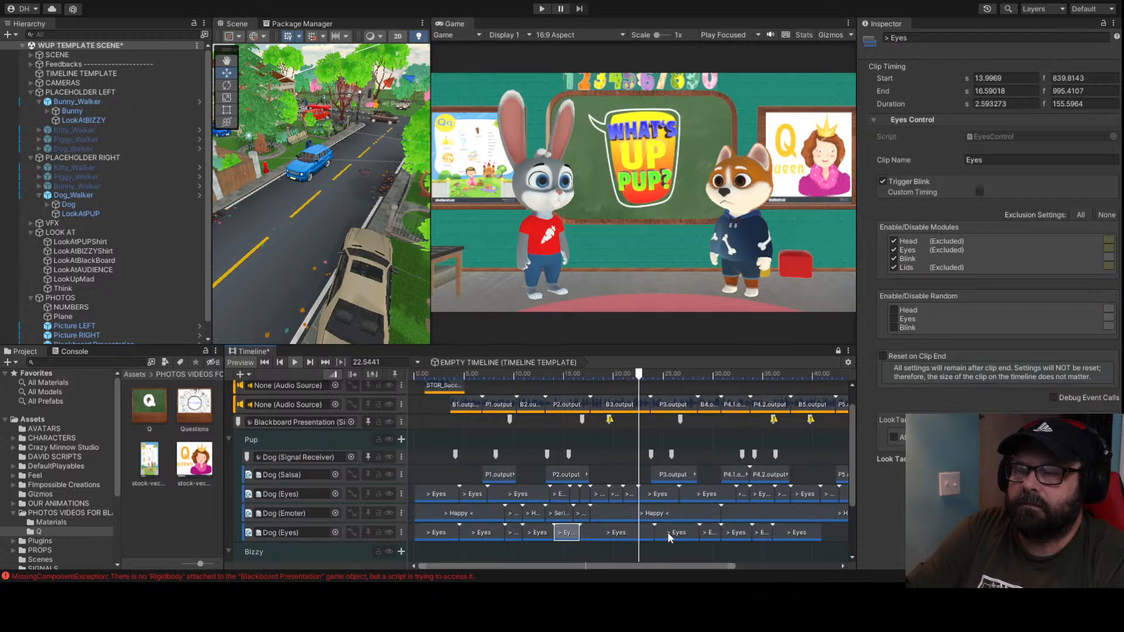
left_click(672, 532)
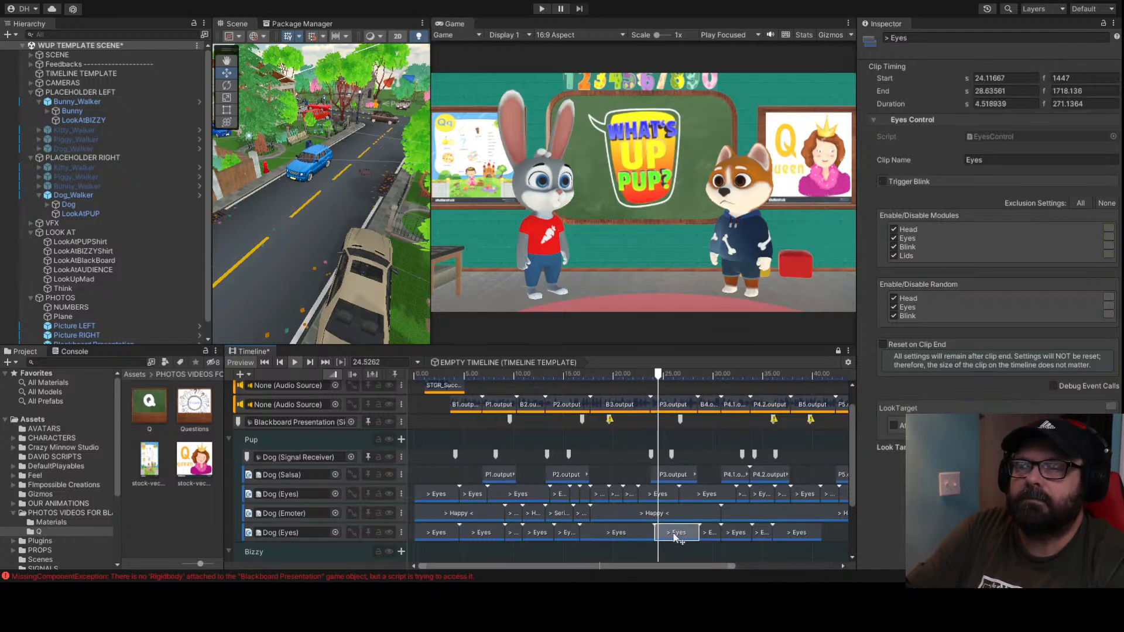
left_click(566, 533)
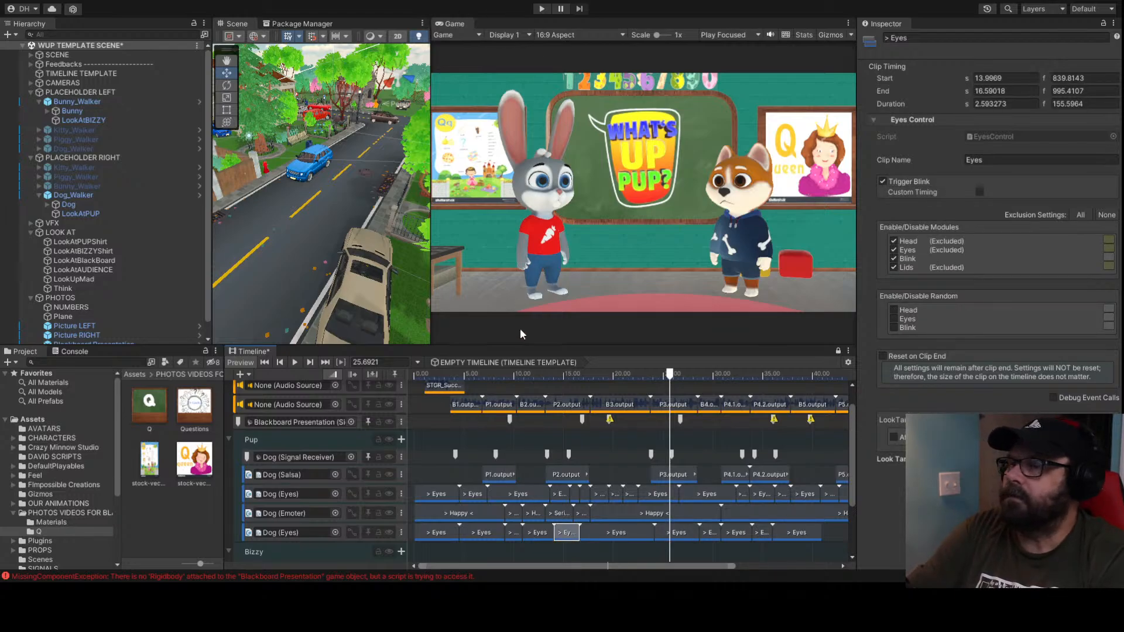
Run the scene in Play mode and scrub the timeline from about 4.5 to 26.5 seconds to check the look directions
left_click(539, 8)
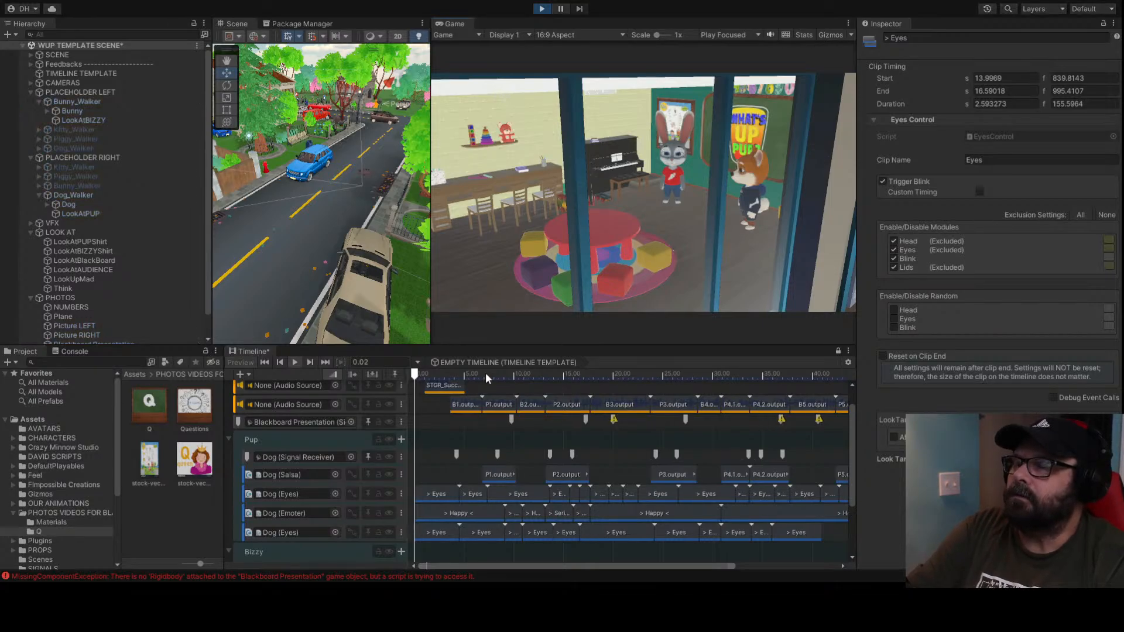
left_click(459, 375)
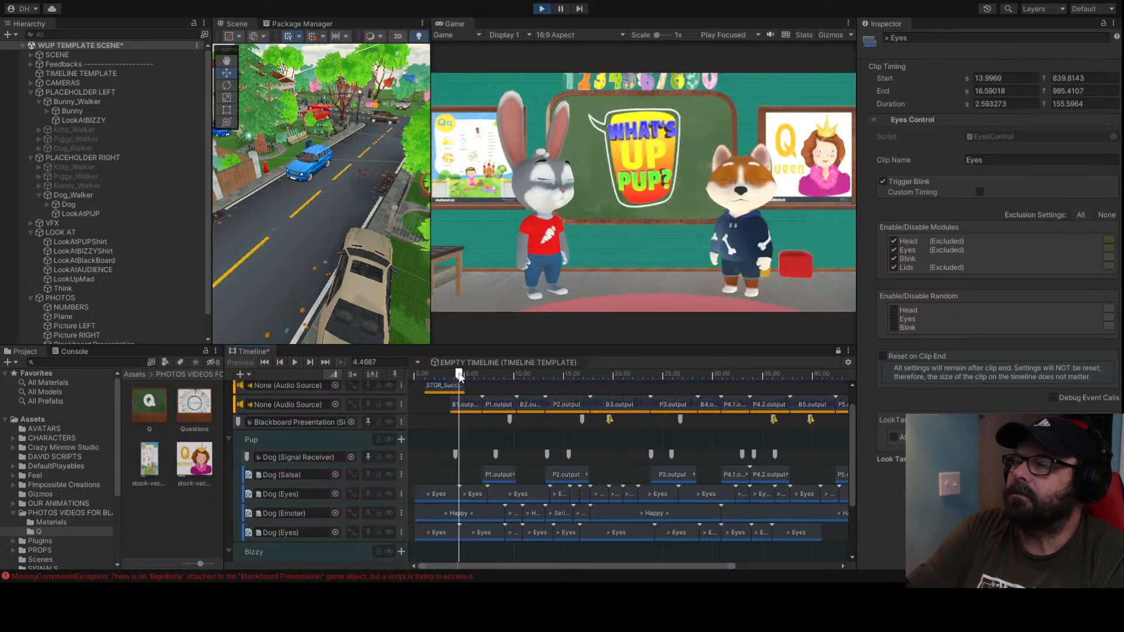
left_click_drag(459, 378, 679, 380)
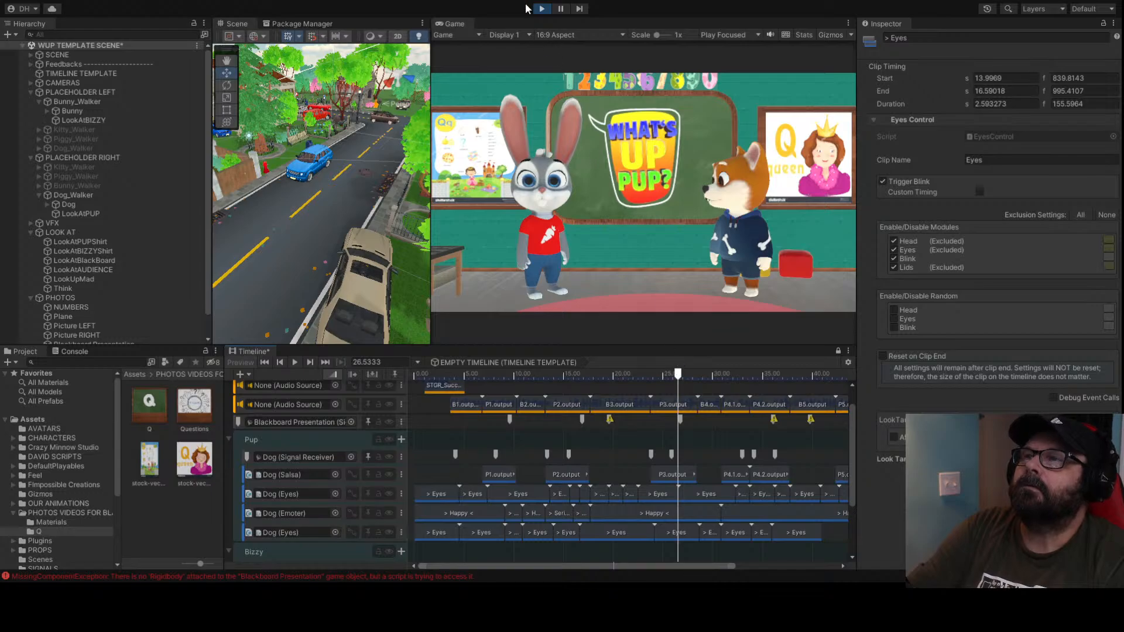
left_click(548, 10)
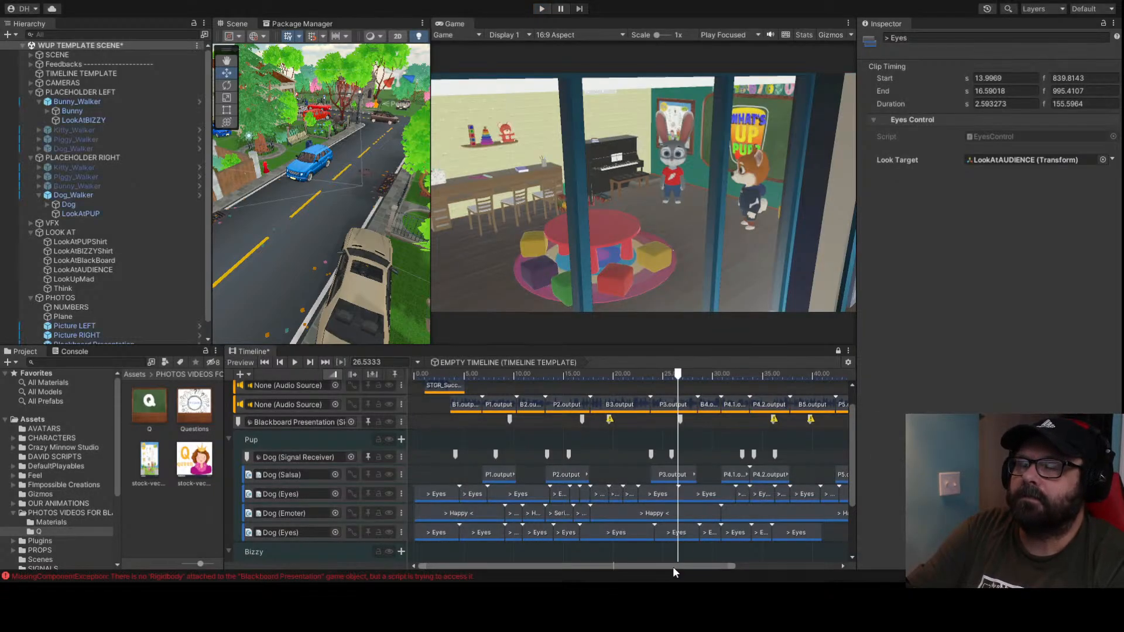
Play the dialogue through B5 and extend the Dog (Eyes) clip starting at 35.96 seconds to end where P5 begins, at 42.68 seconds
left_click_drag(672, 567, 836, 575)
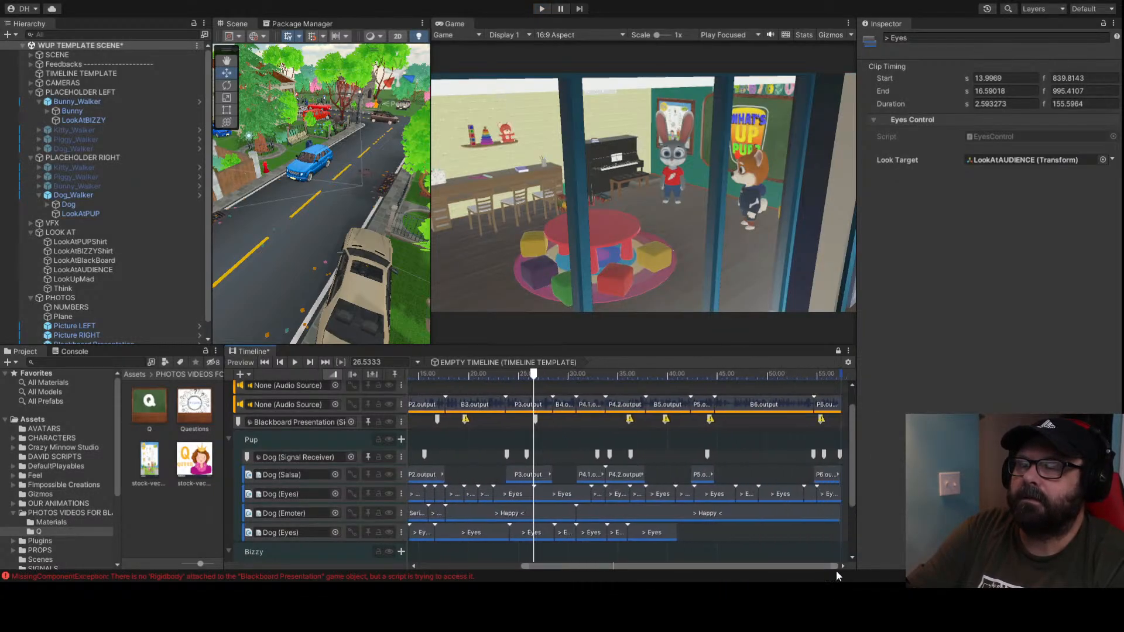
left_click(660, 373)
key("space")
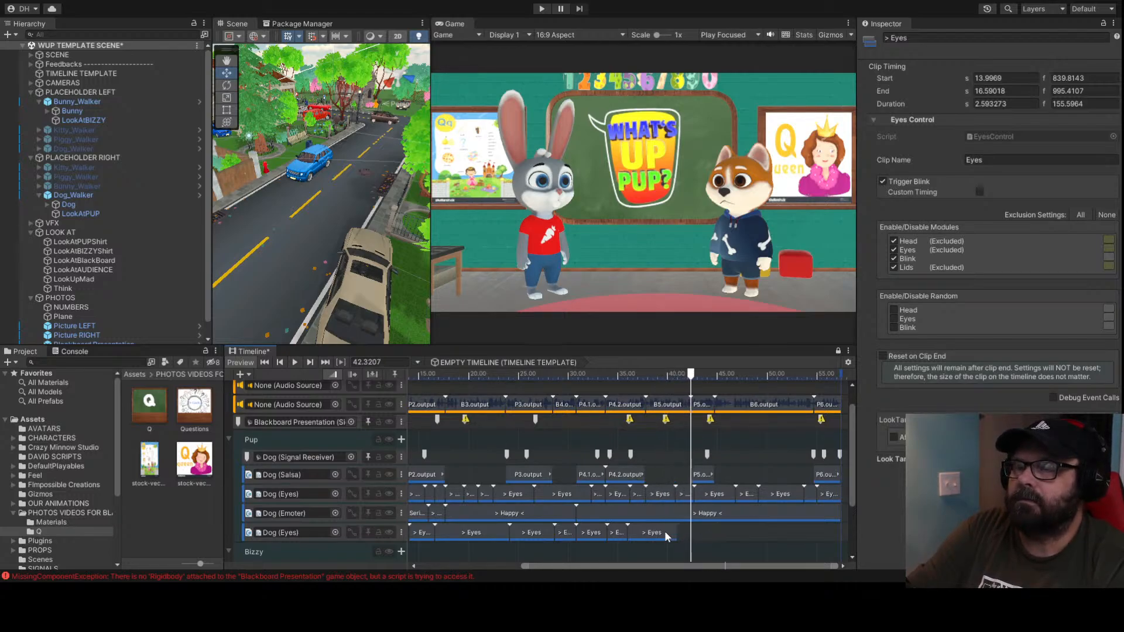
left_click(666, 532)
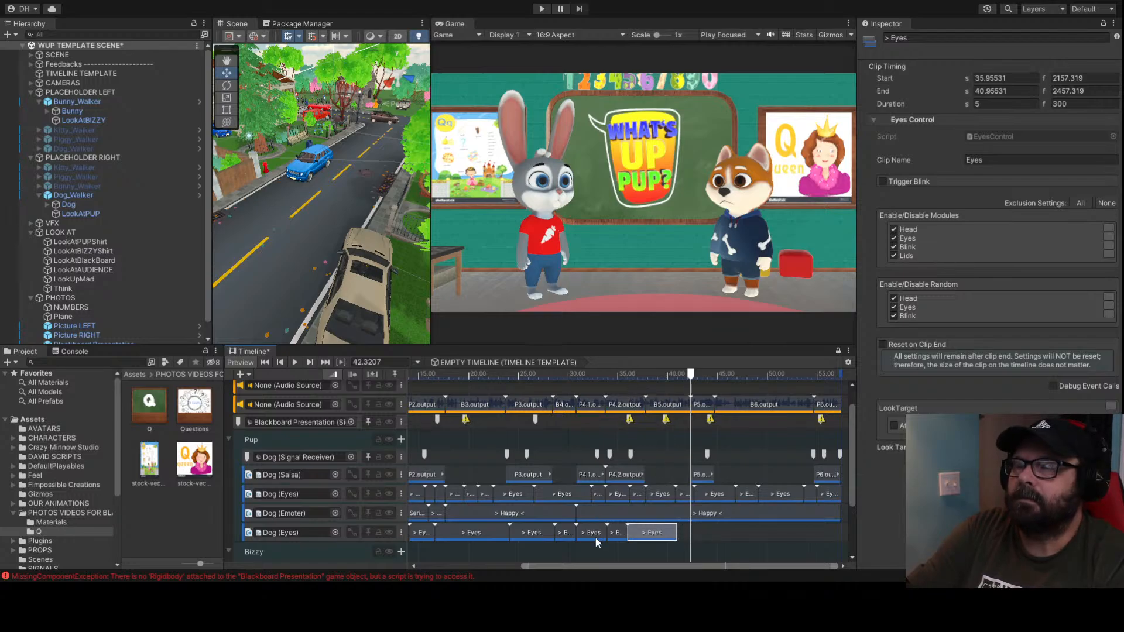
left_click(617, 533)
left_click(602, 374)
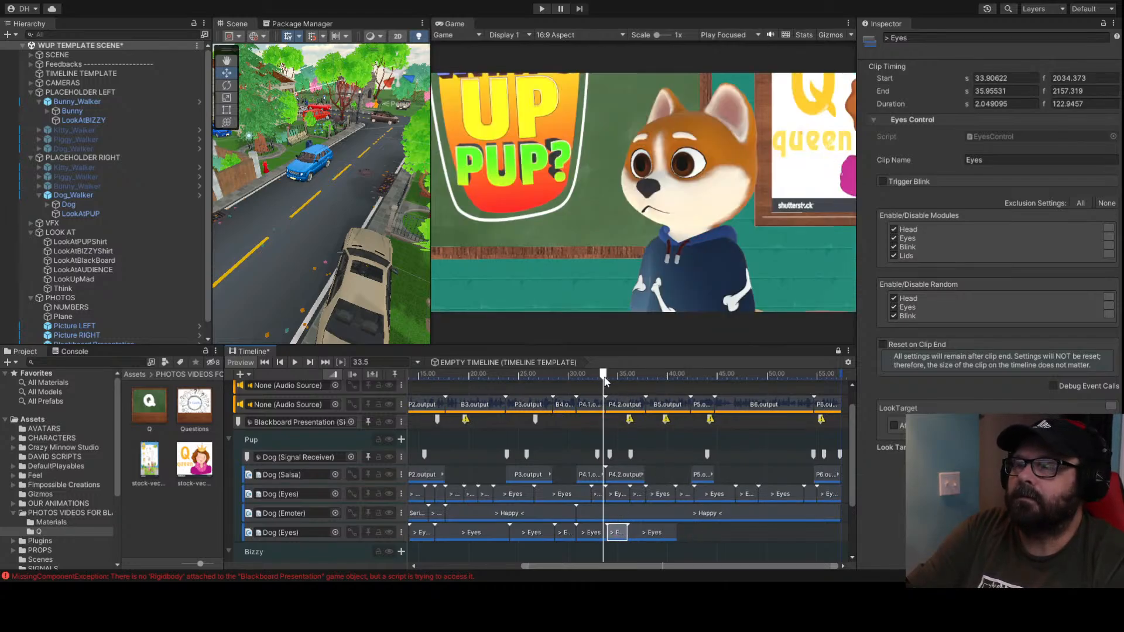
key("space")
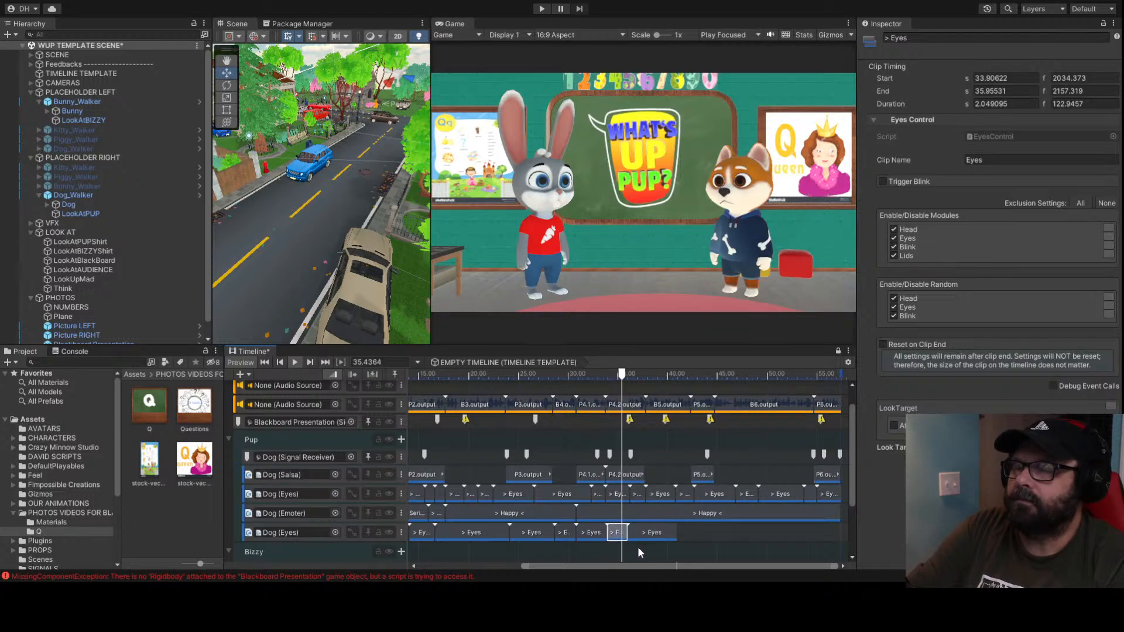
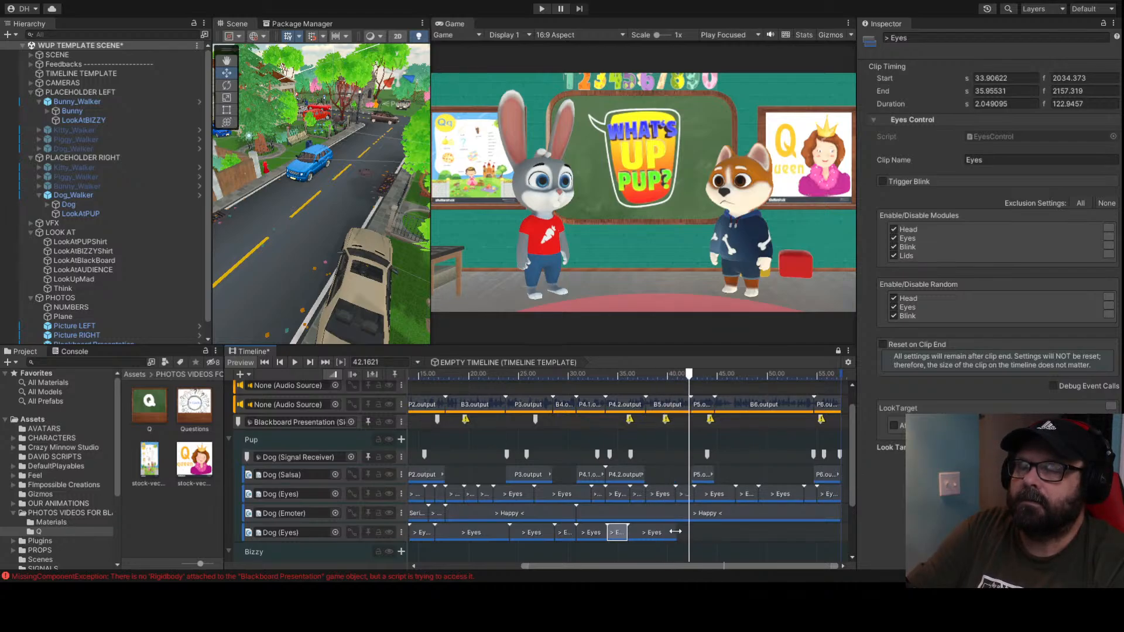
left_click_drag(677, 532, 693, 535)
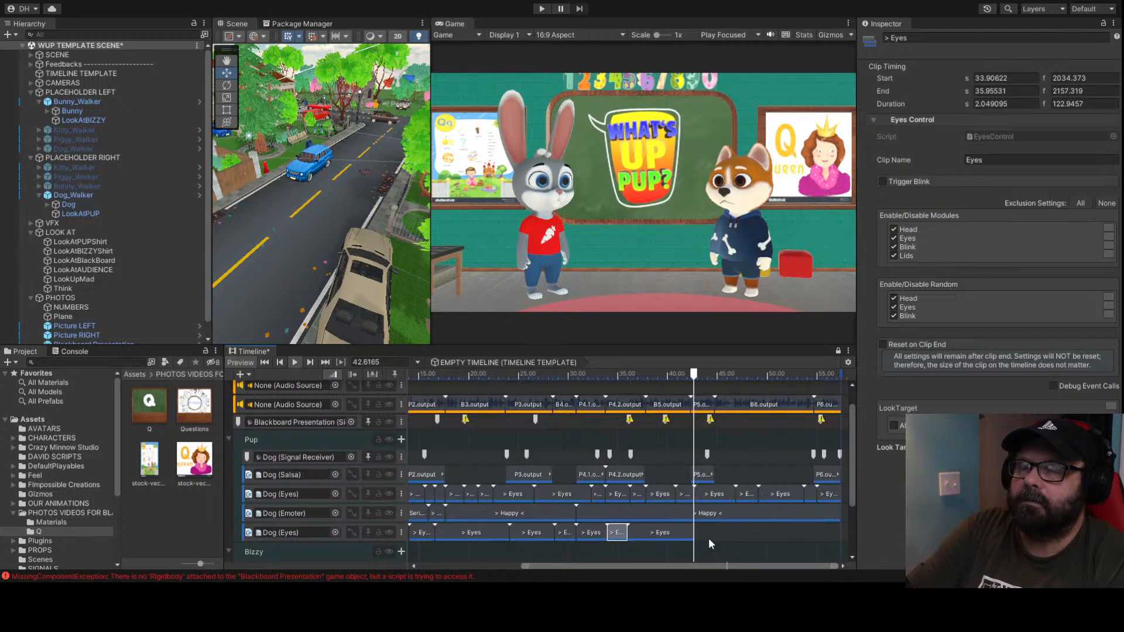
Add another Eyes clip to the lower Dog (Eyes) track and stretch its start back to 42.68 seconds, ending at 50 seconds
left_click(717, 532)
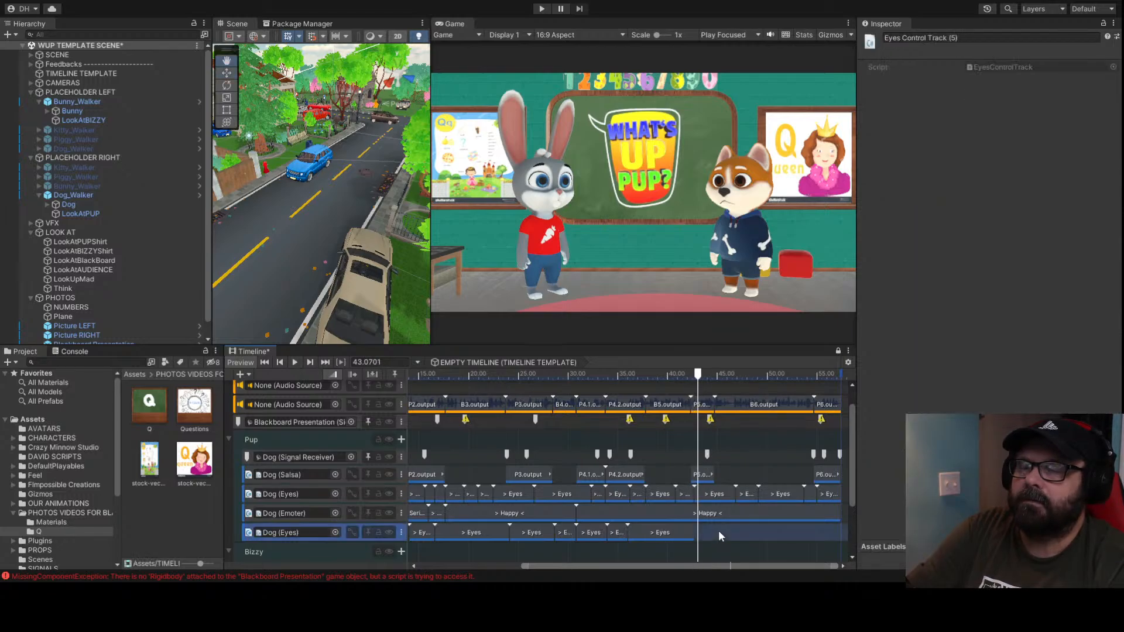
left_click(791, 490)
scroll(783, 531, "down", 2)
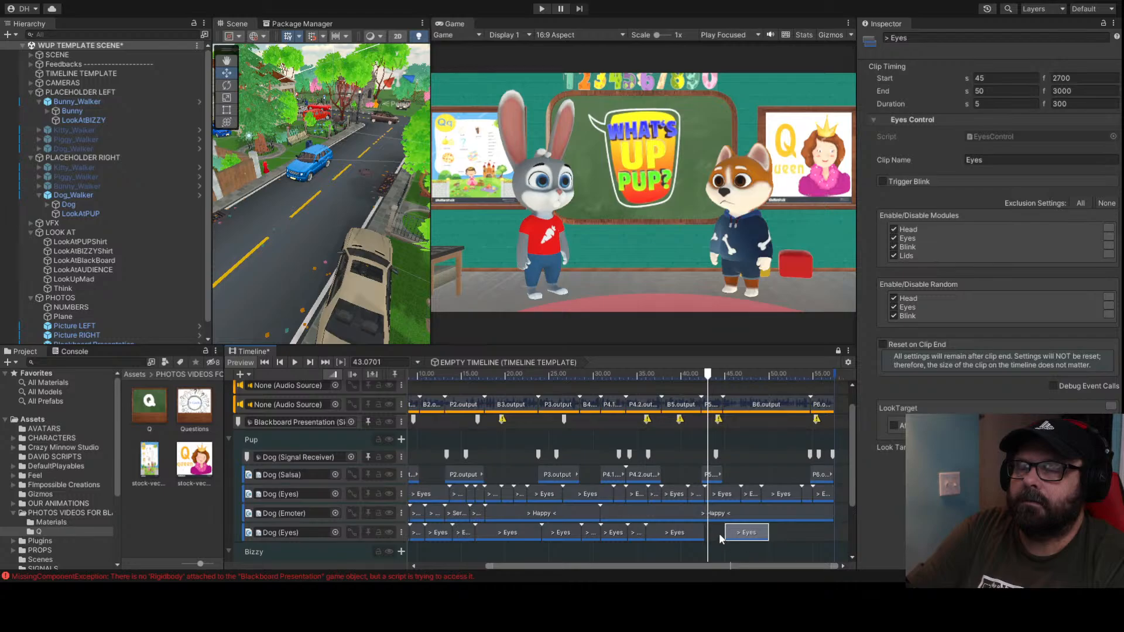
left_click_drag(726, 533, 704, 534)
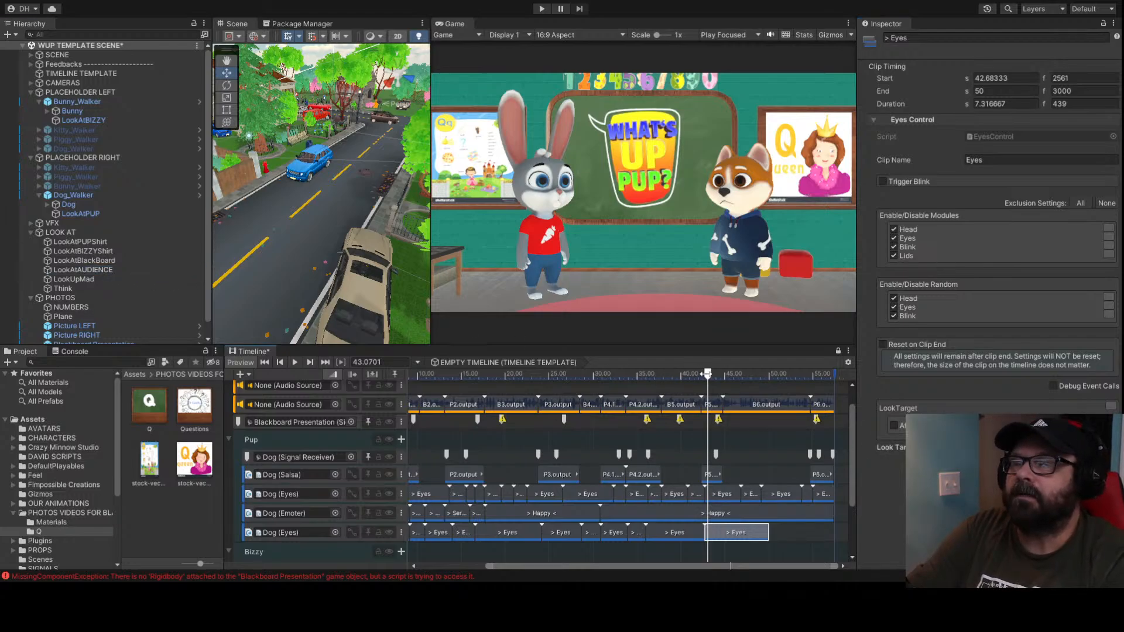
Play through P5, B6 and P6 and extend the Dog (Eyes) clip starting at 42.68 seconds to end at 55 seconds
key("space")
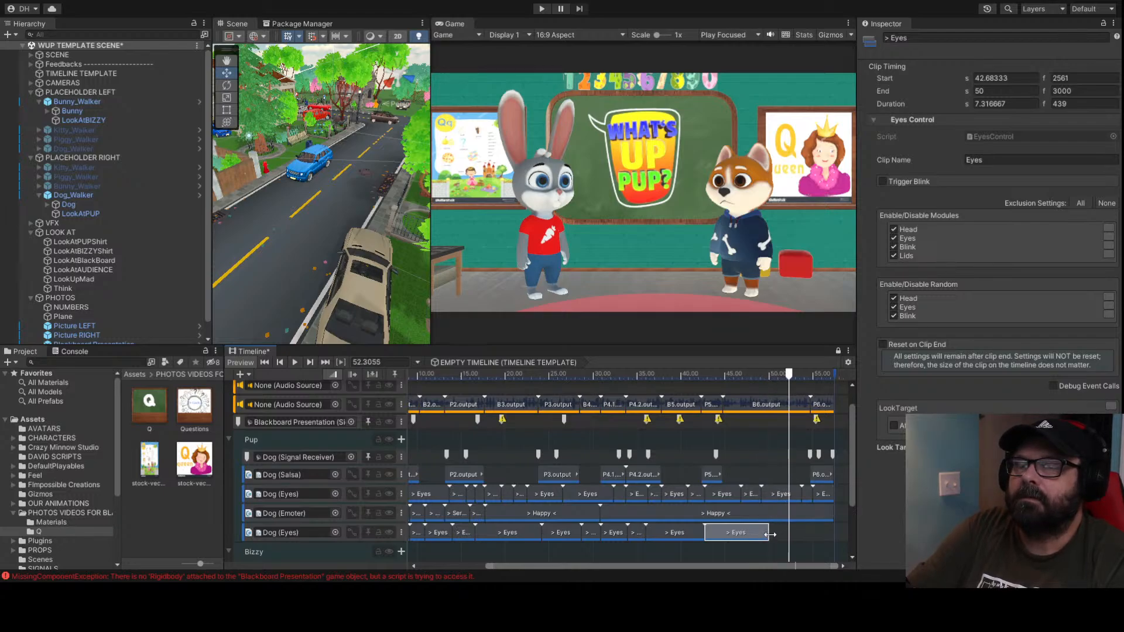
left_click(744, 373)
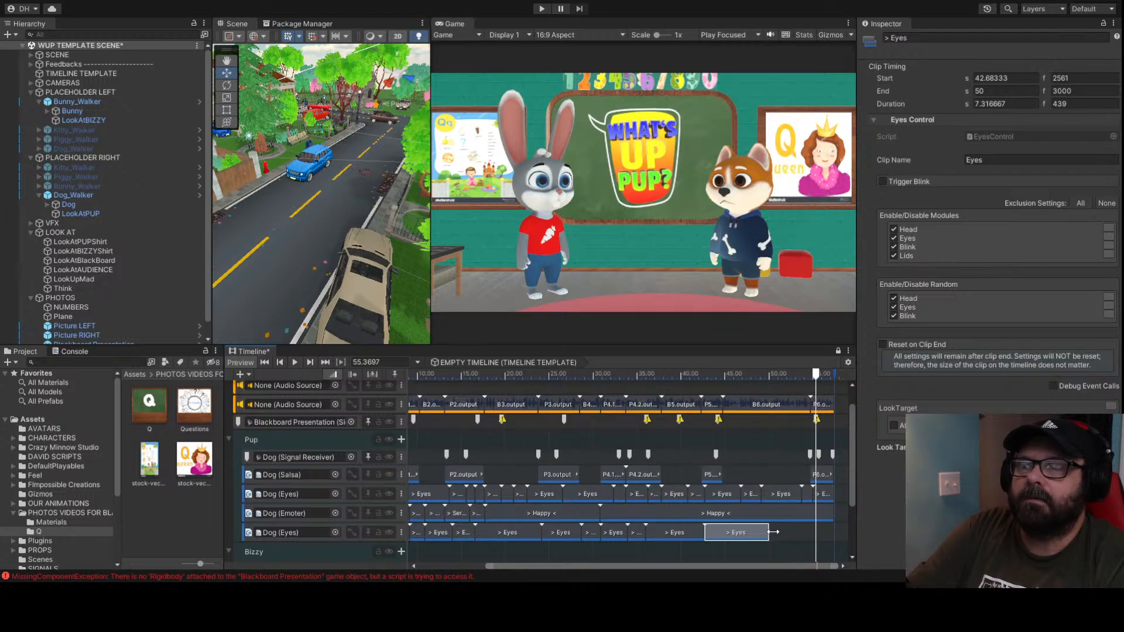
left_click_drag(769, 530, 806, 525)
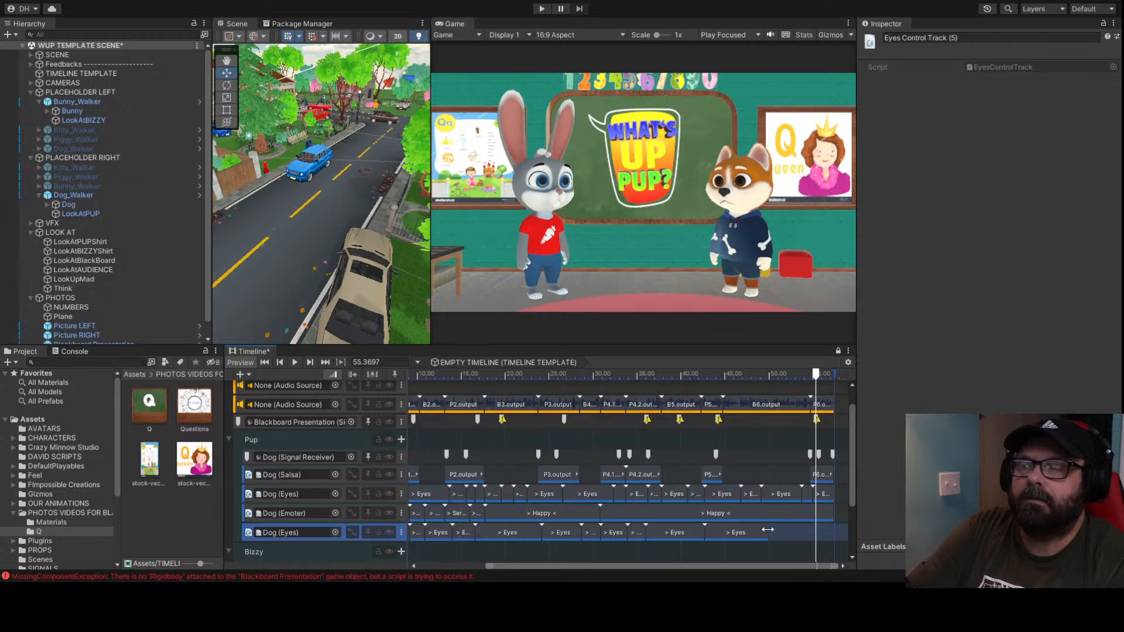
left_click_drag(767, 529, 812, 529)
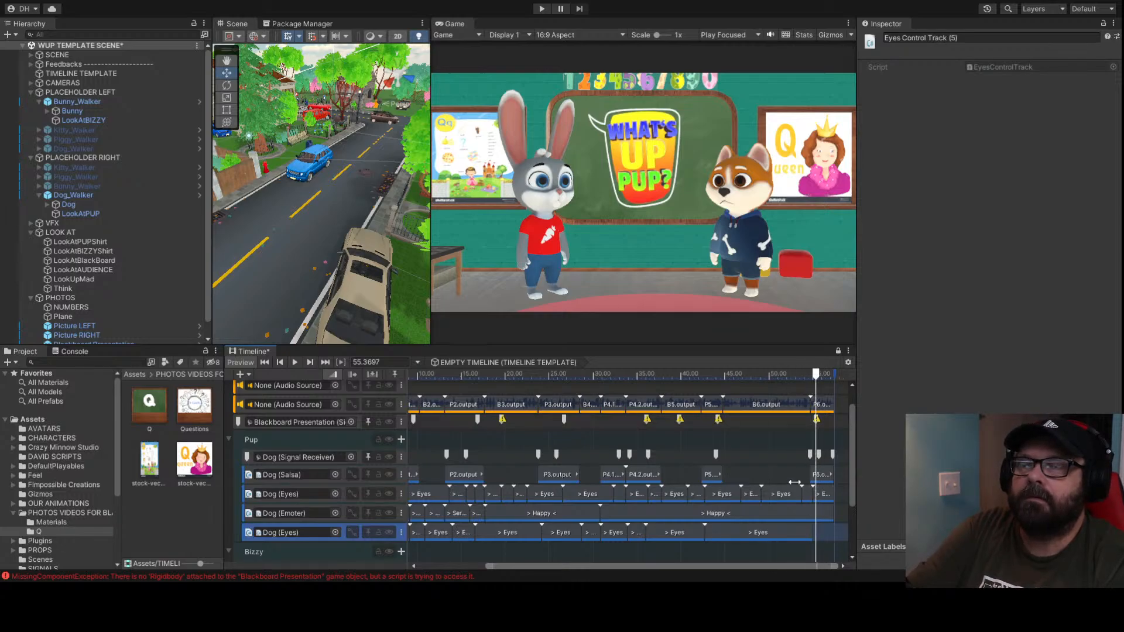
left_click_drag(814, 376, 810, 376)
key("space")
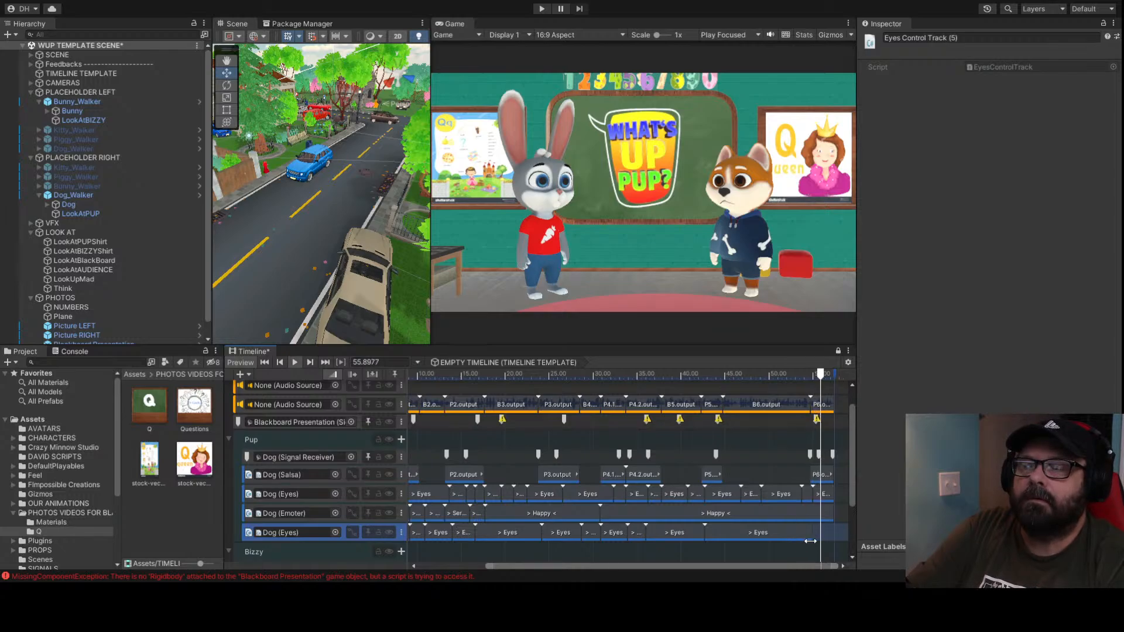
left_click(804, 534)
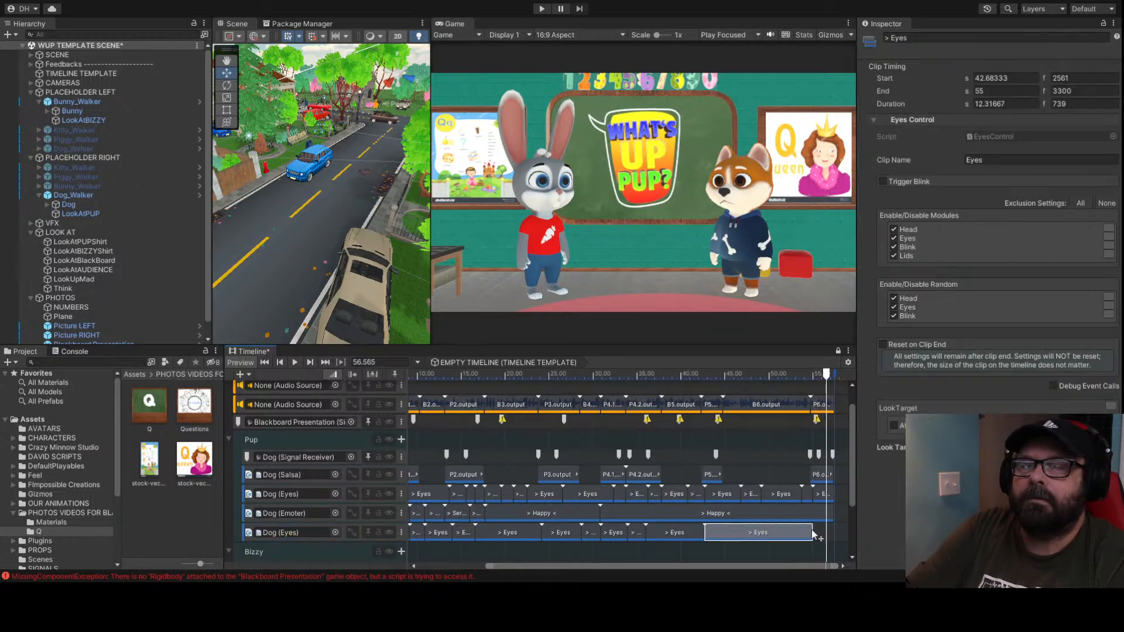
Replay the P5 dialogue and shorten the Dog (Eyes) clip starting at 42.68 seconds to end with P5, at about 45 seconds
left_click(715, 377)
key("space")
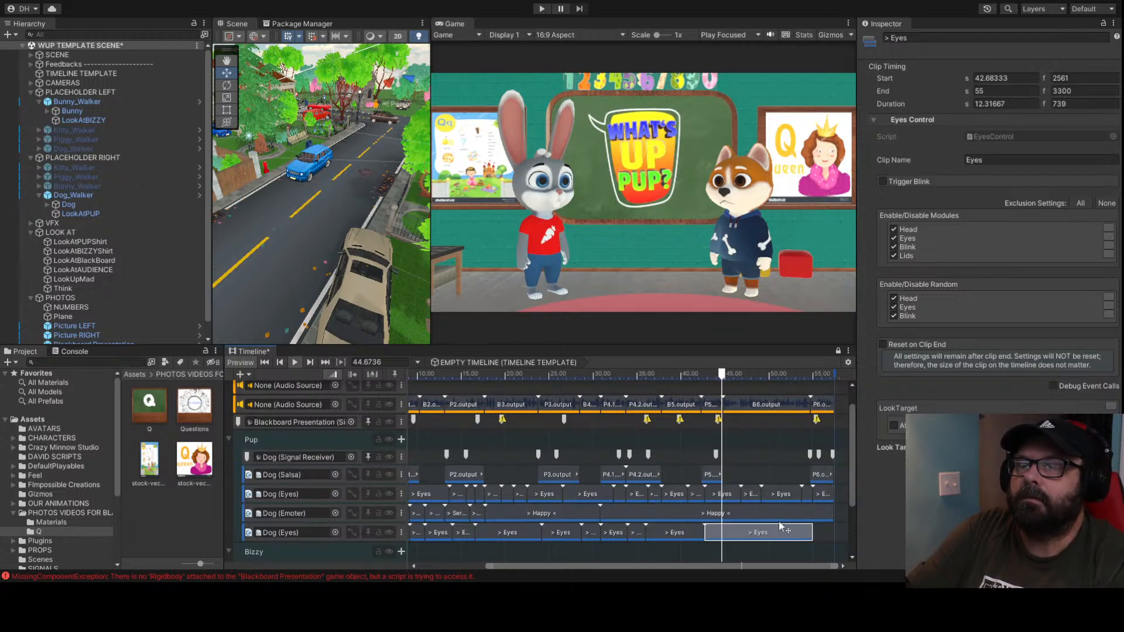
left_click_drag(811, 534, 723, 533)
Add an Eyes clip directly after P5 on the lower Dog (Eyes) track and extend it across B6 to about 55 seconds
left_click(742, 532)
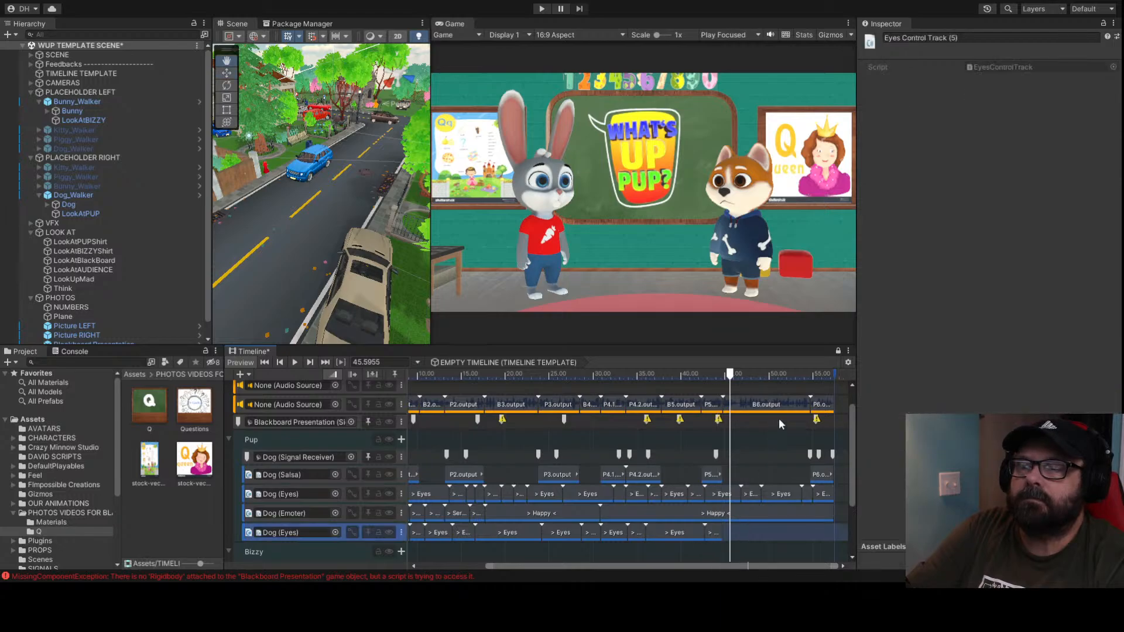
left_click(821, 488)
left_click_drag(759, 533, 811, 542)
key("space")
Add a final 5-second Eyes clip for the P6 dialogue to the lower Dog (Eyes) track, starting at about 55.3 seconds
left_click(816, 532)
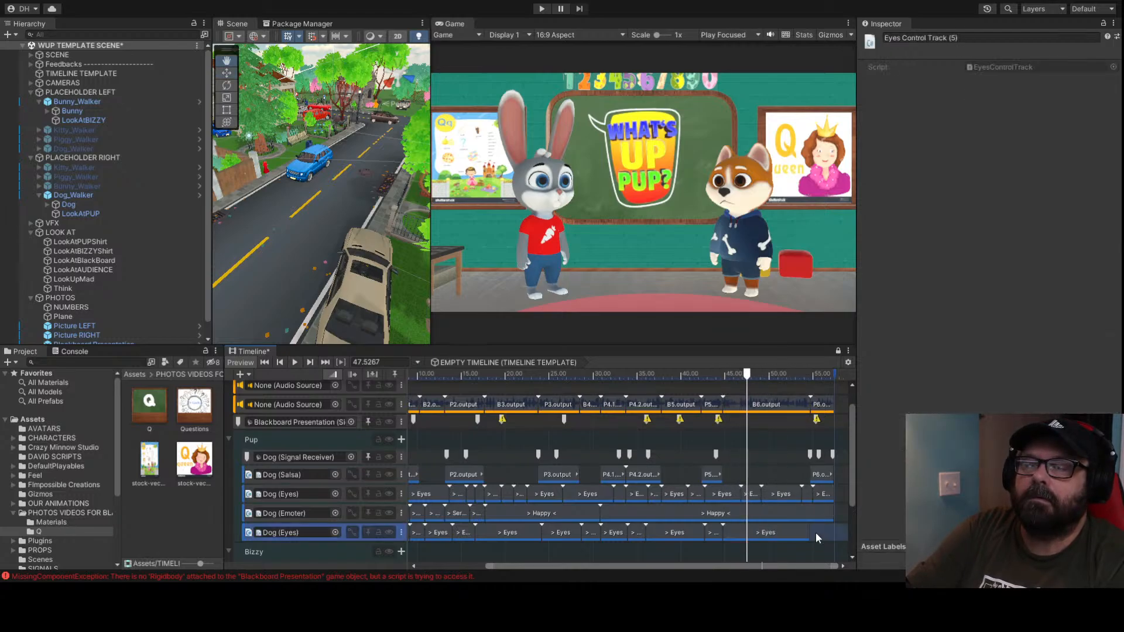
left_click(841, 497)
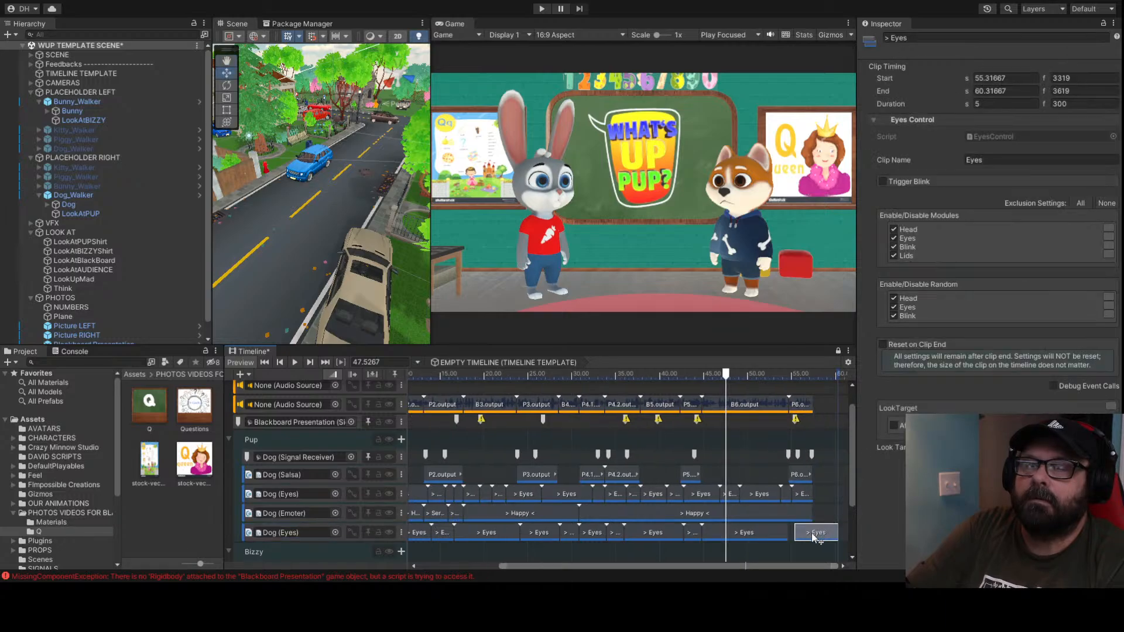
left_click_drag(814, 535, 815, 531)
Extend the last 2 Shot clip on the Main Camera Interior track to end at about 60 seconds
middle_click_drag(829, 415, 828, 459)
left_click_drag(829, 459, 770, 470)
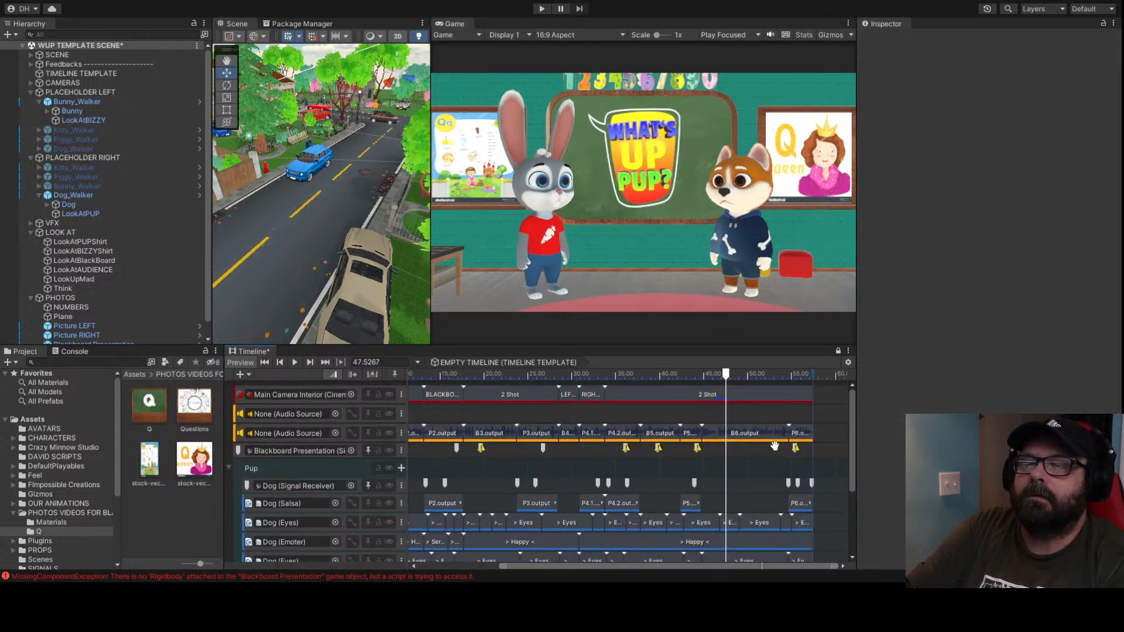
left_click(809, 393)
scroll(812, 391, "up", 2)
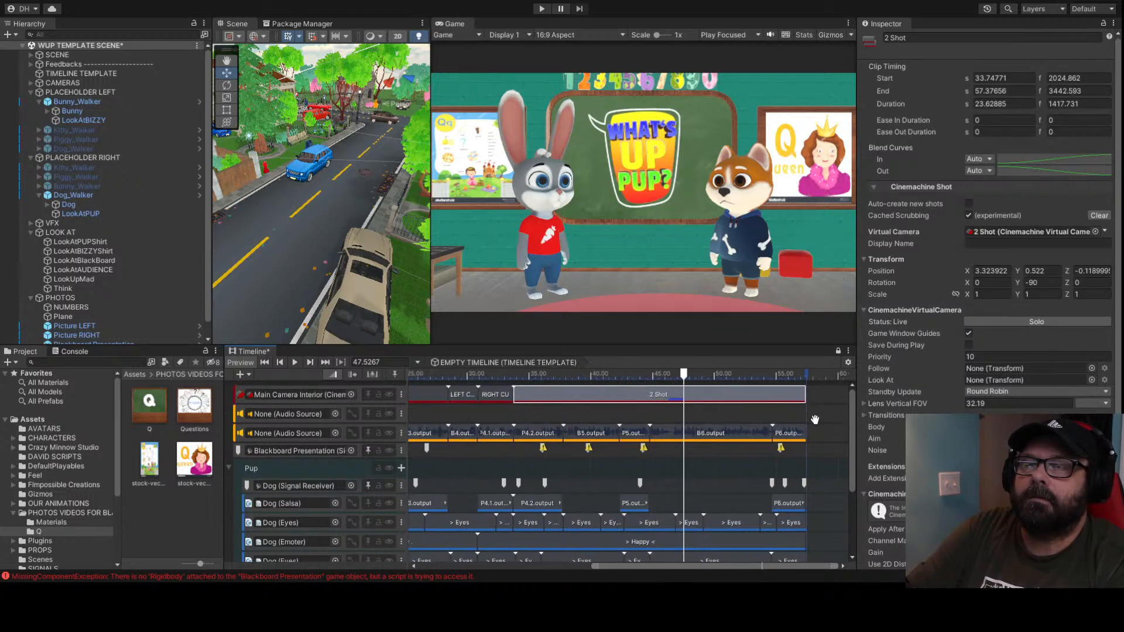
left_click(815, 413)
scroll(816, 405, "up", 1)
left_click_drag(806, 392, 840, 398)
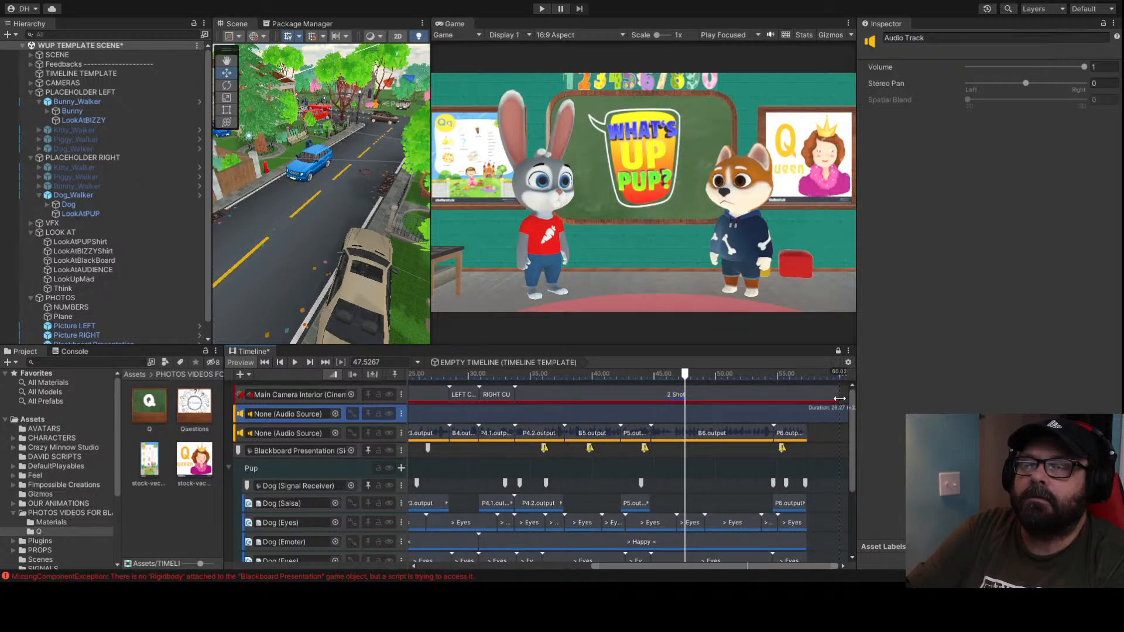
scroll(785, 450, "down", 4)
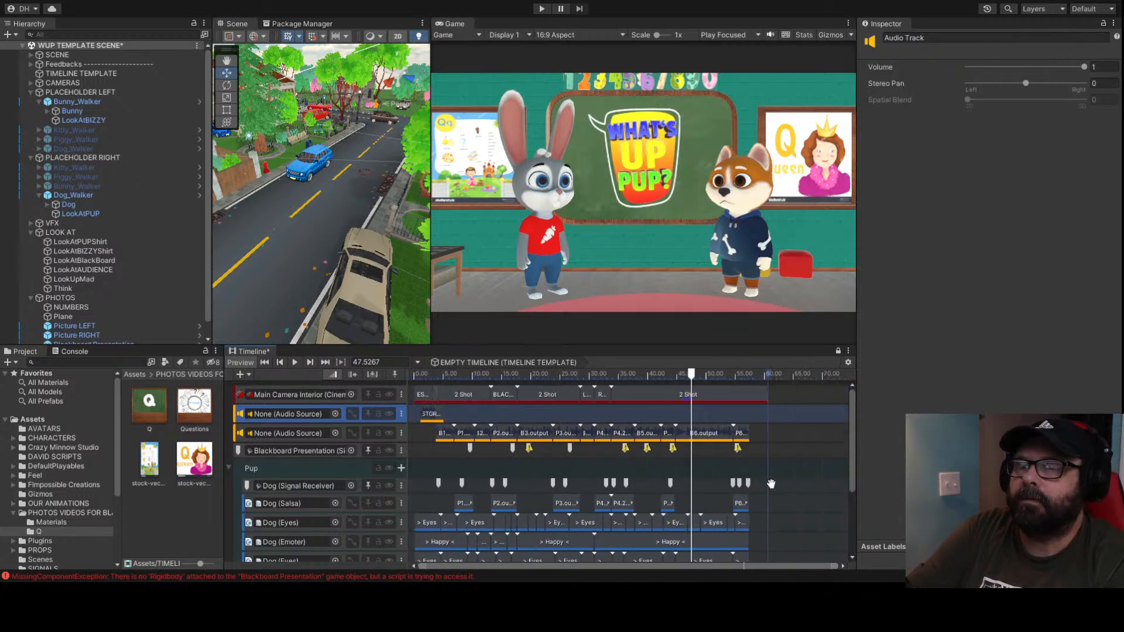
Select the last three Dog signal markers, then collapse the Pup track group to expose the Bizzy tracks
left_click_drag(689, 481, 745, 467)
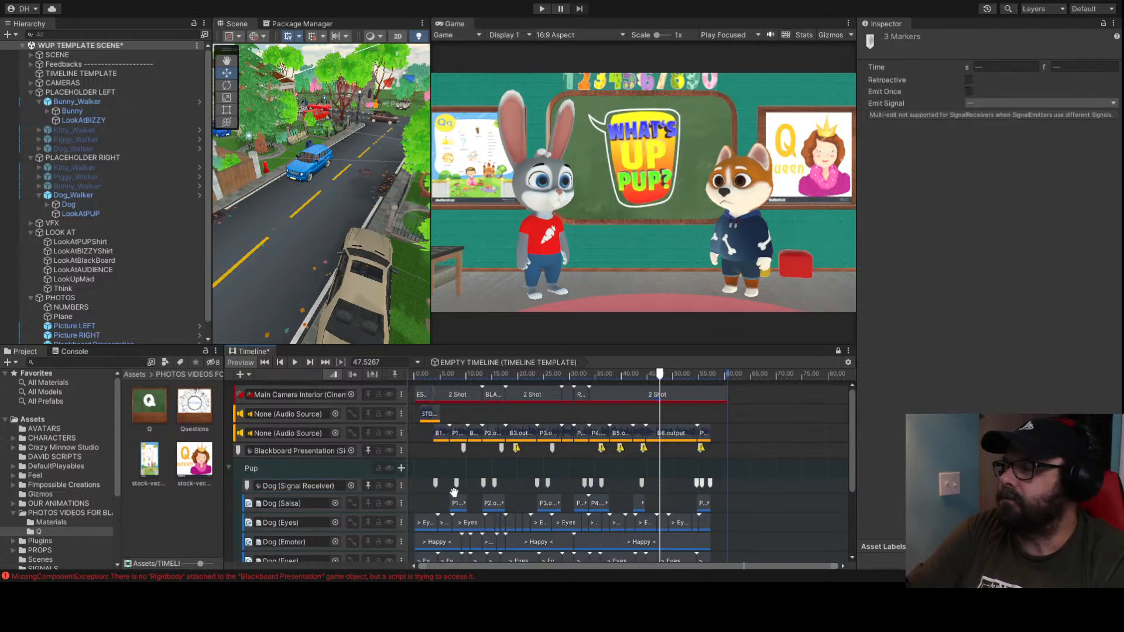
left_click(228, 466)
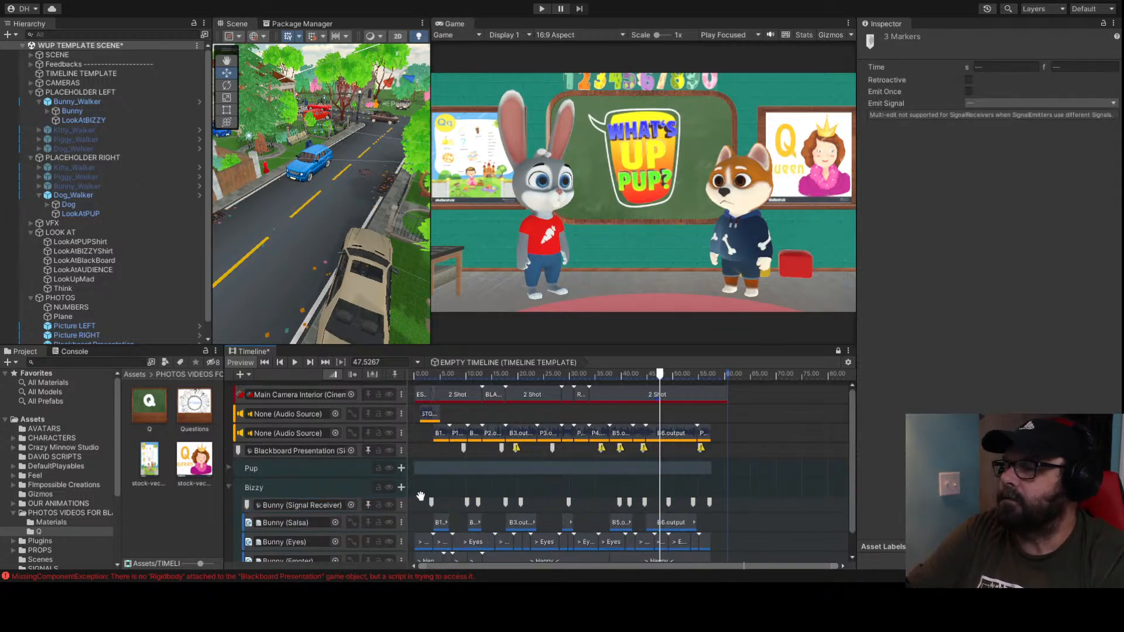
scroll(605, 520, "left", 3)
middle_click_drag(740, 531, 753, 531)
left_click_drag(753, 529, 801, 420)
middle_click_drag(759, 513, 792, 419)
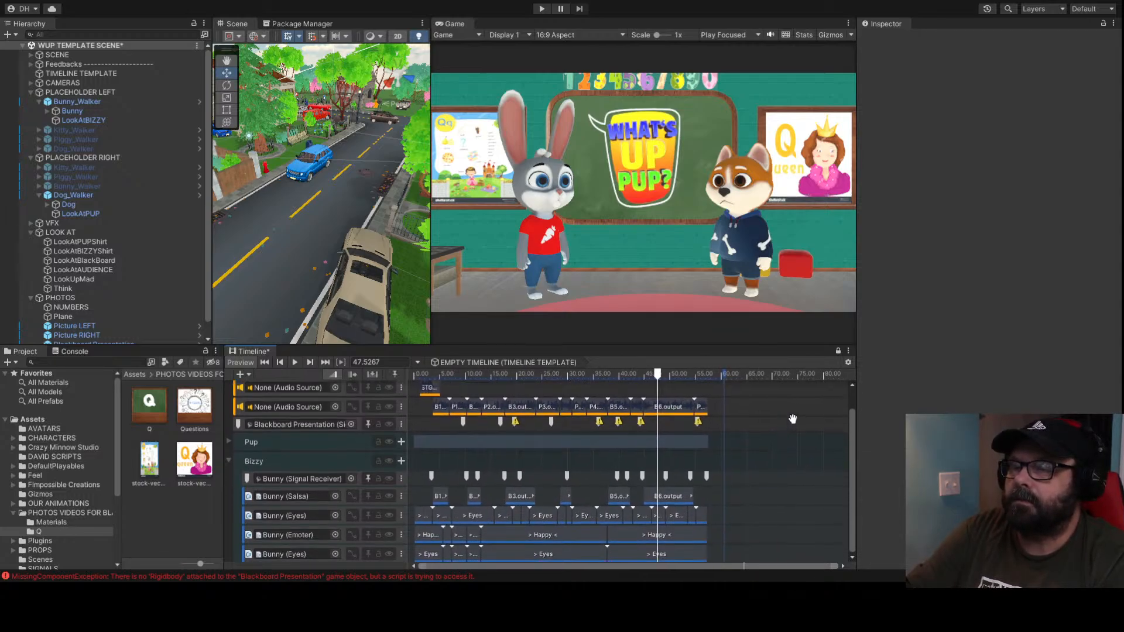
Enlarge the Timeline panel to expose all Bizzy tracks and play the sequence from the start
middle_click_drag(763, 484, 811, 460)
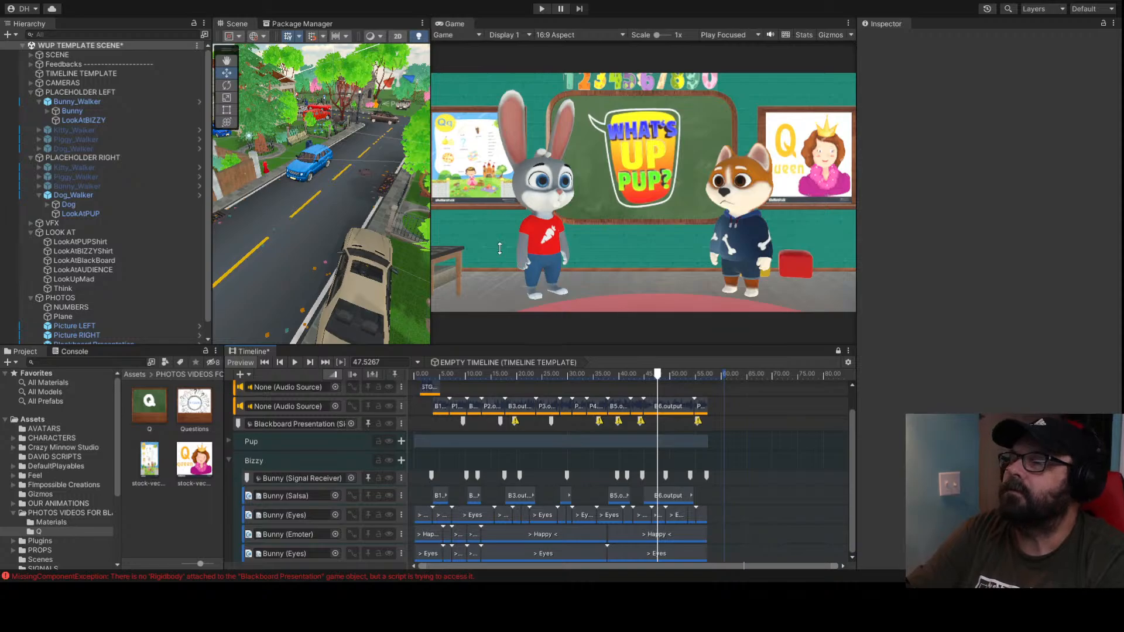
left_click_drag(490, 343, 469, 270)
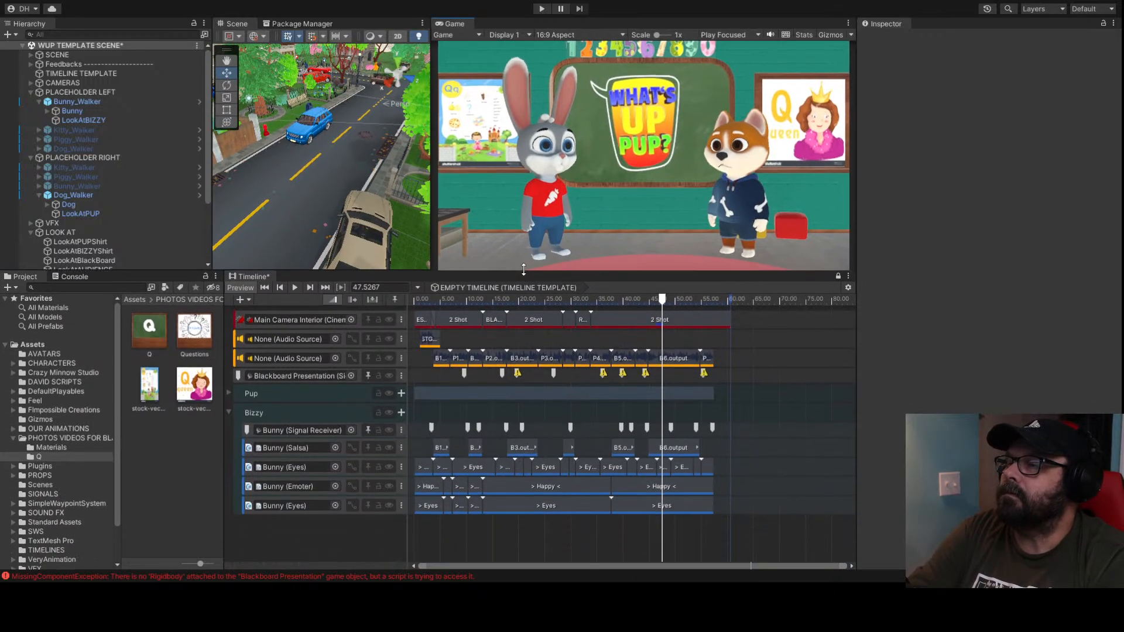
left_click(414, 300)
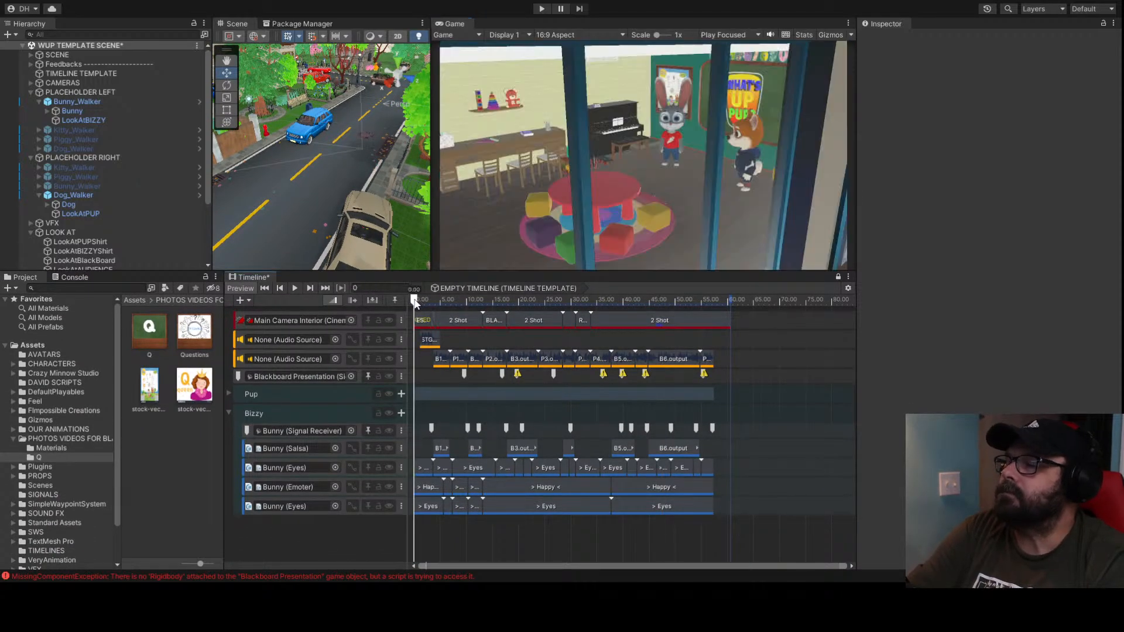
key("space")
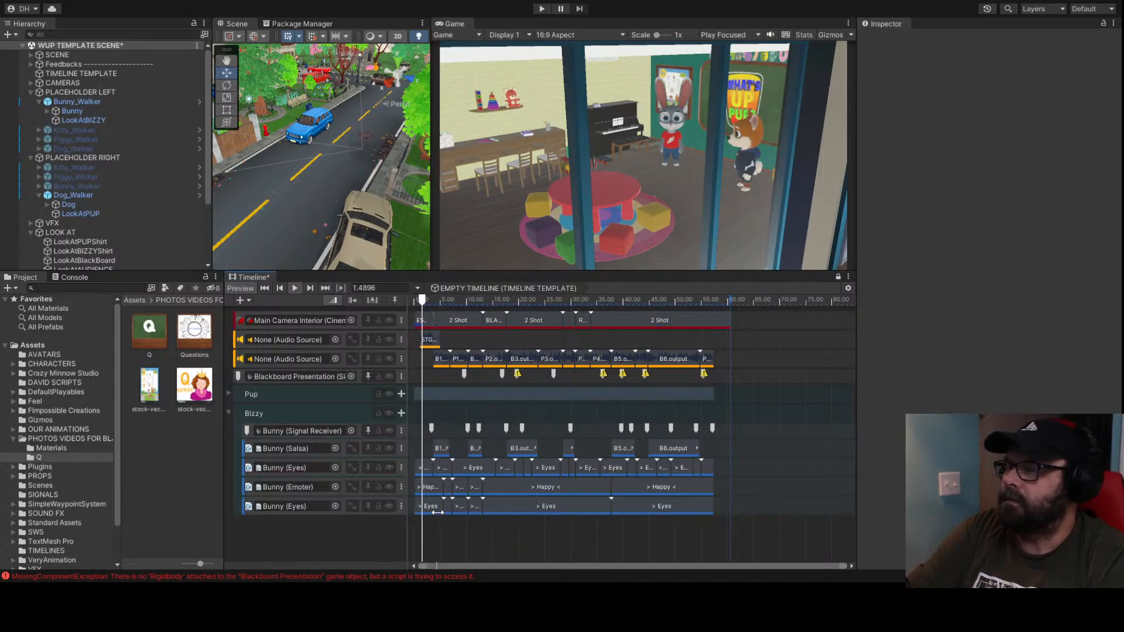
Assign a look target to the first Eyes clip on the lower Bunny (Eyes) track and resume playback near the B1 dialogue
left_click(433, 507)
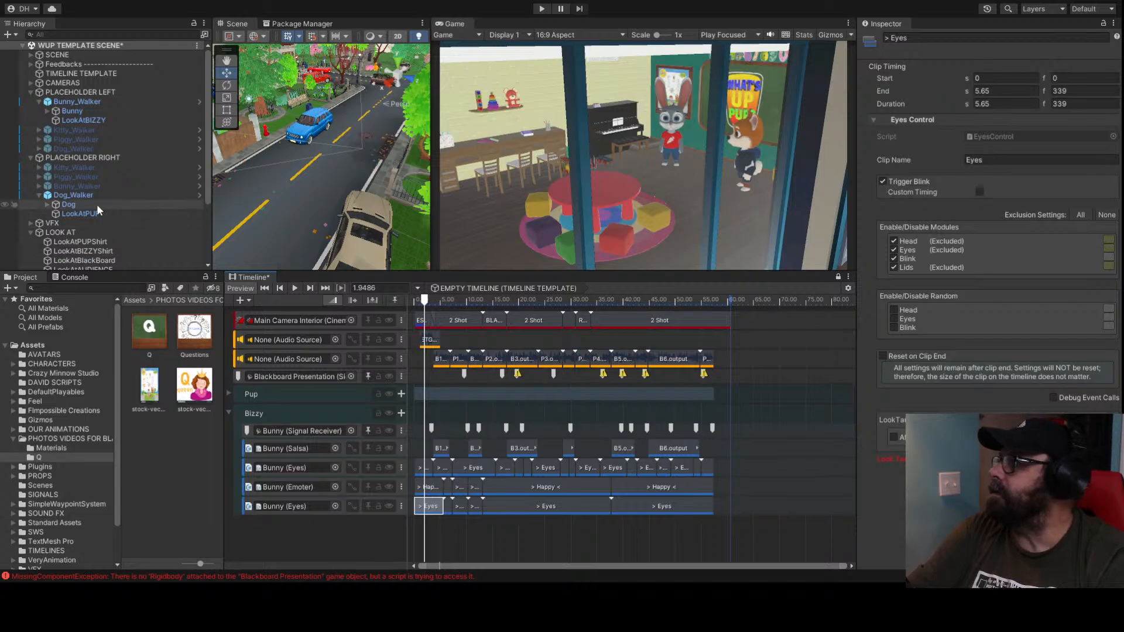
scroll(100, 252, "down", 3)
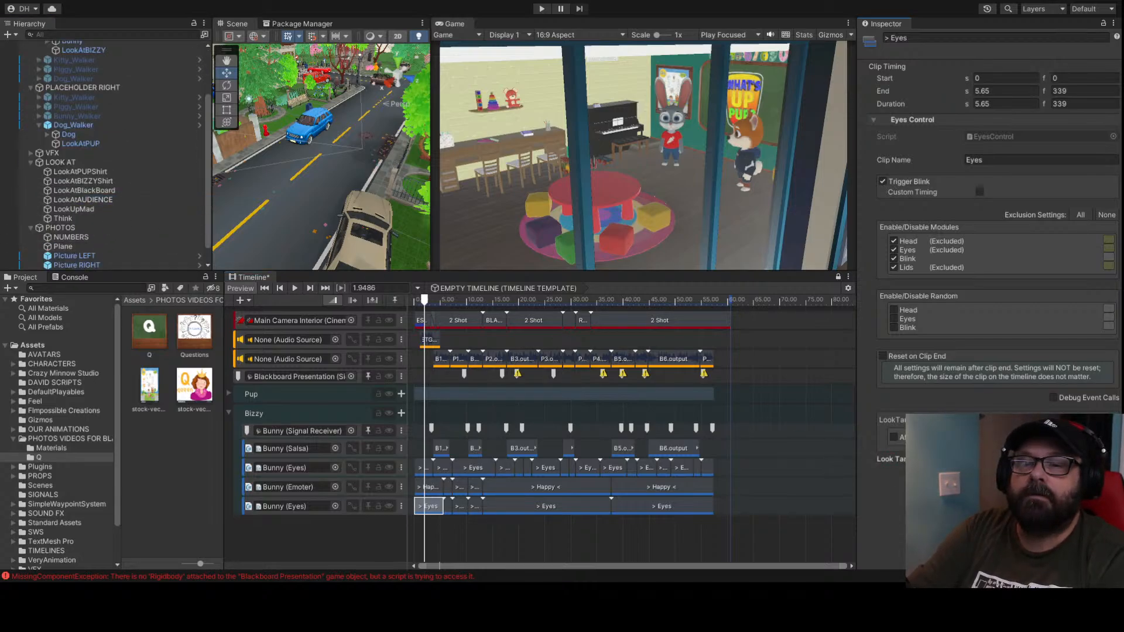
left_click(435, 301)
key("space")
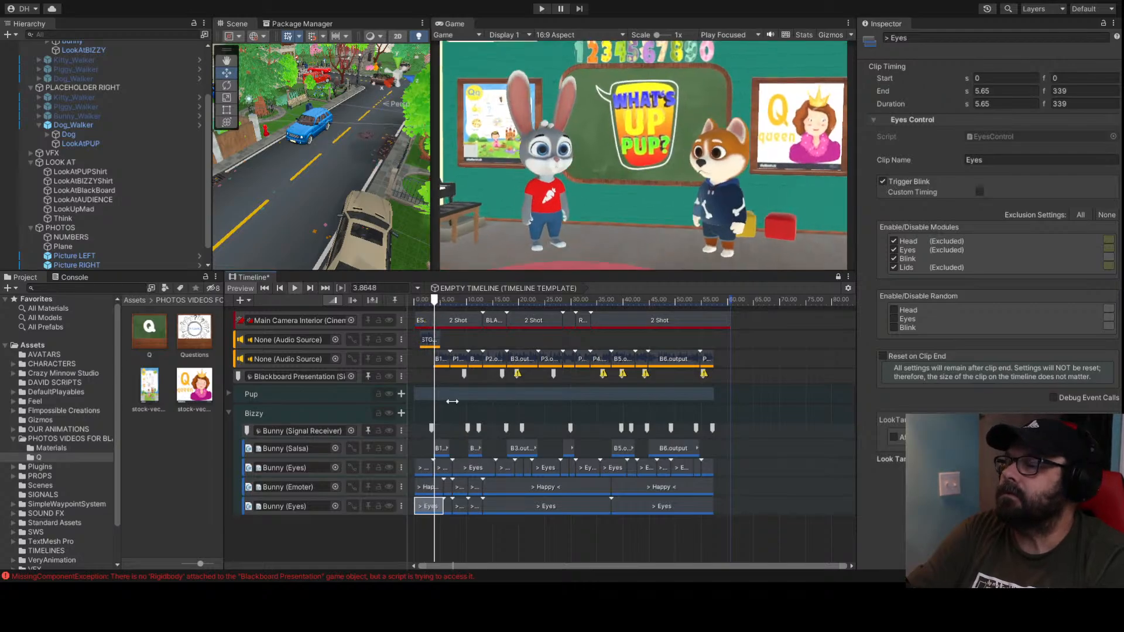
Assign look targets to the second, third and fourth Eyes clips on the lower Bunny (Eyes) track, playing on through the dialogue
left_click(448, 506)
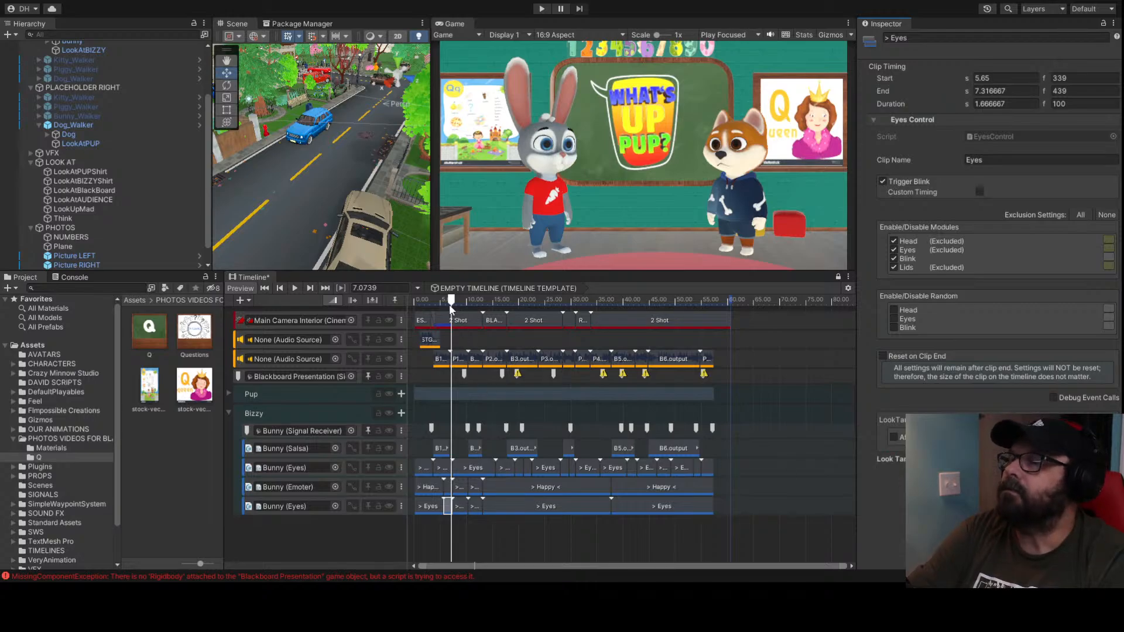
left_click(459, 506)
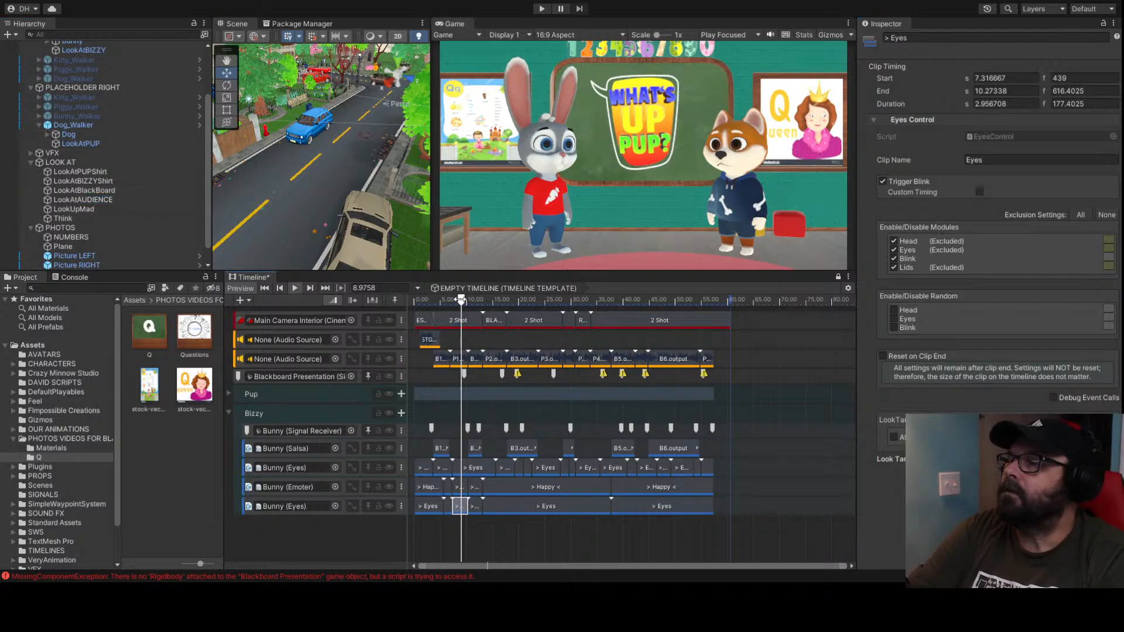
left_click(475, 507)
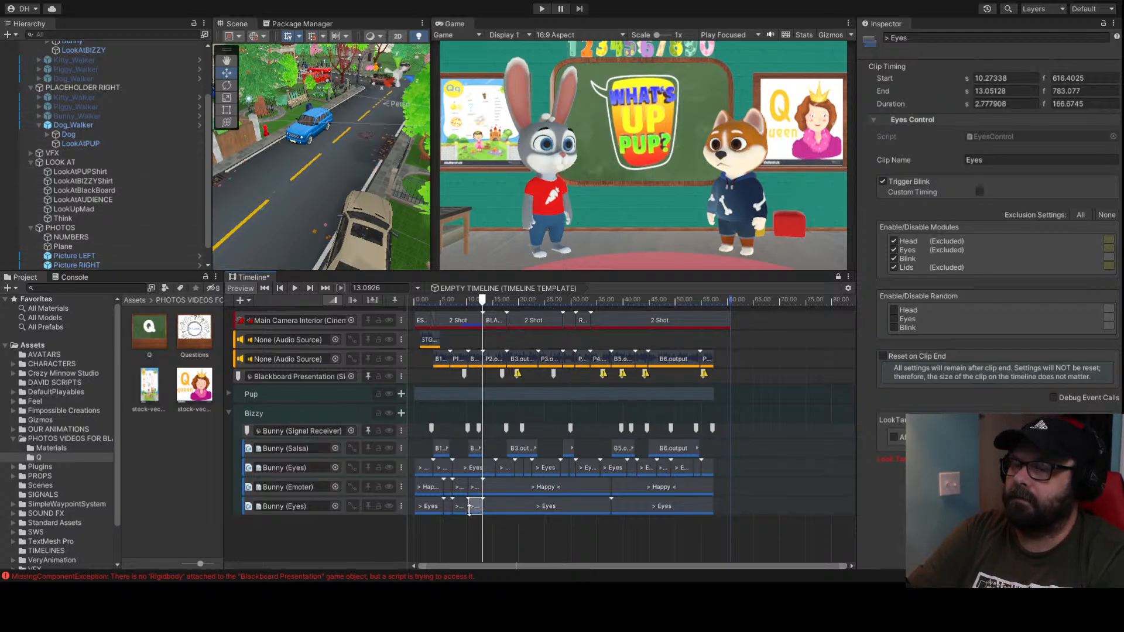
left_click(462, 506)
left_click(478, 505)
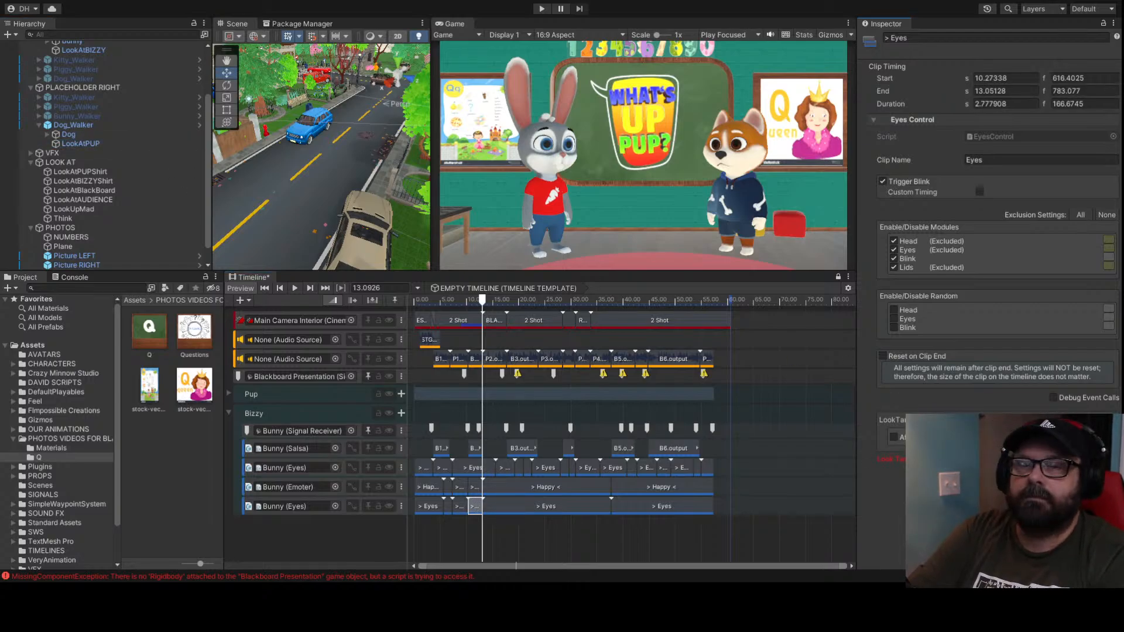
key("space")
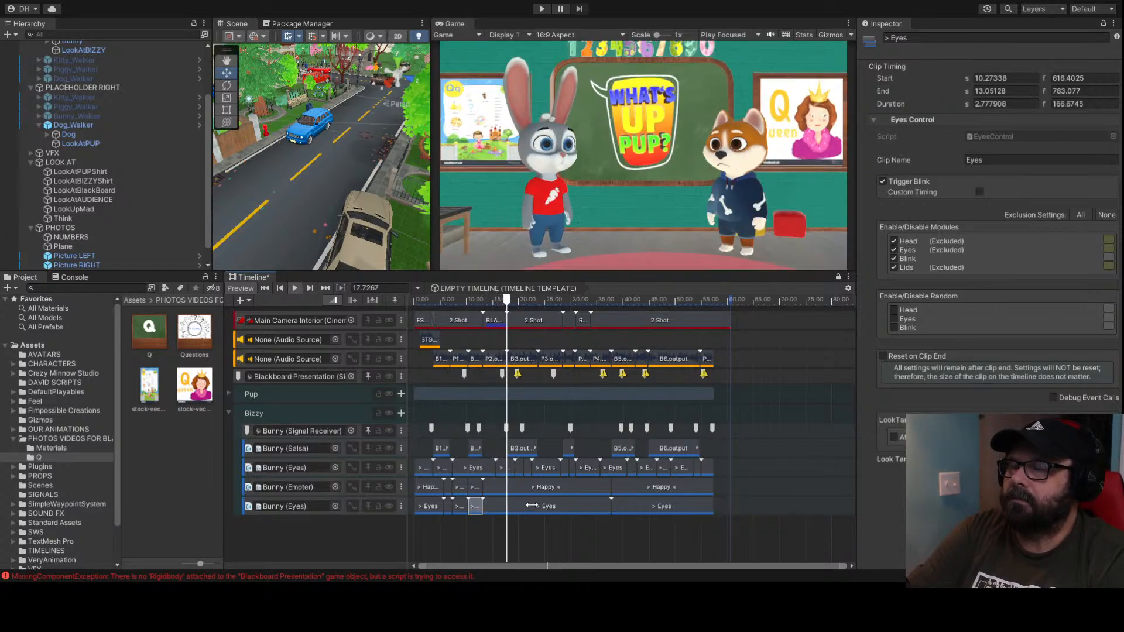
Assign a look target to the long Eyes clip beginning at P2 on the lower Bunny (Eyes) track and shorten it to end at about 16.6 seconds
left_click(531, 506)
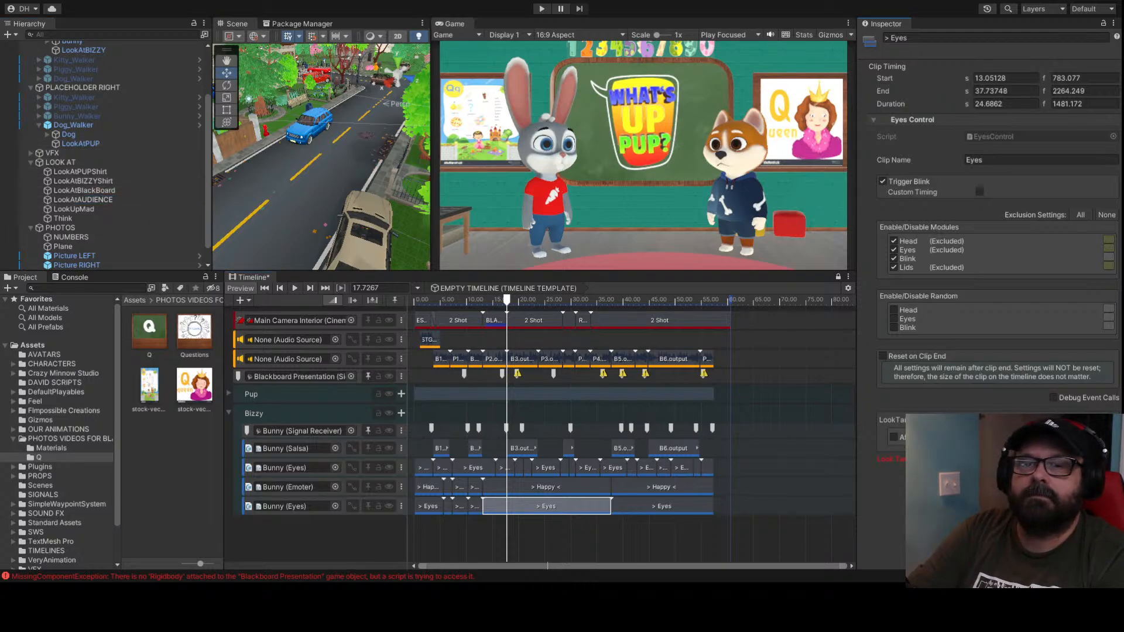
left_click_drag(518, 305, 617, 315)
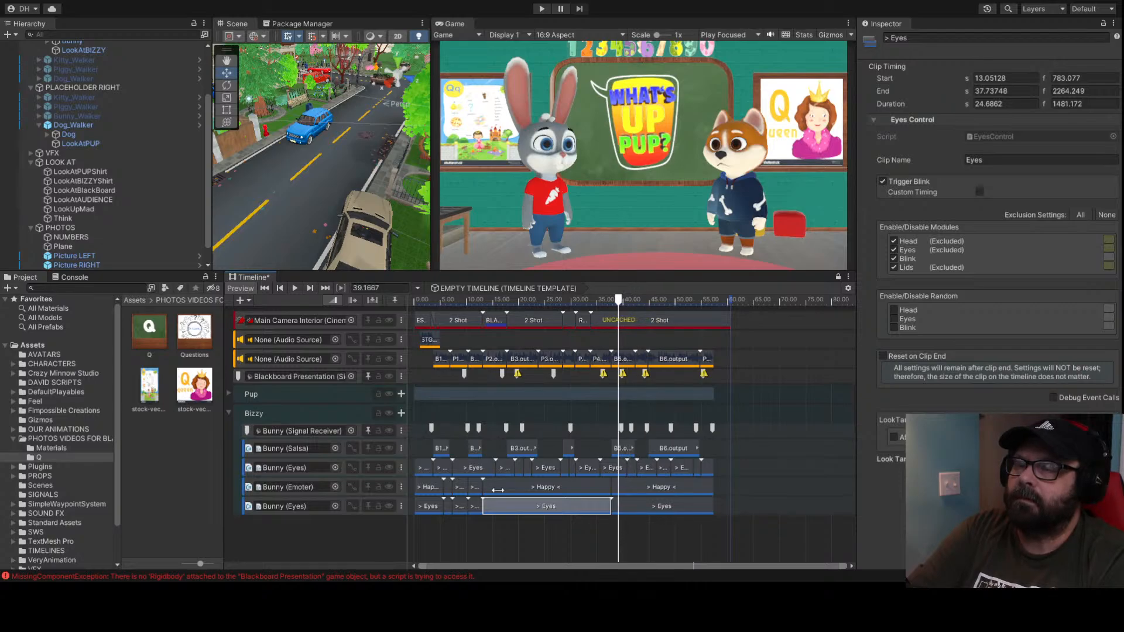
scroll(511, 527, "up", 5)
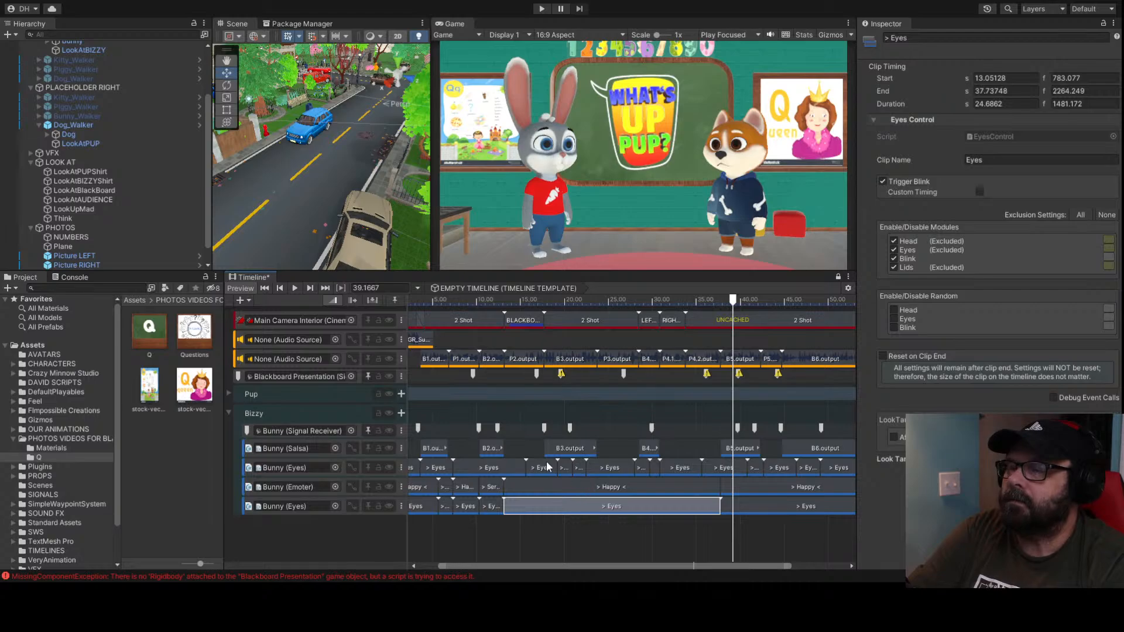
left_click(506, 305)
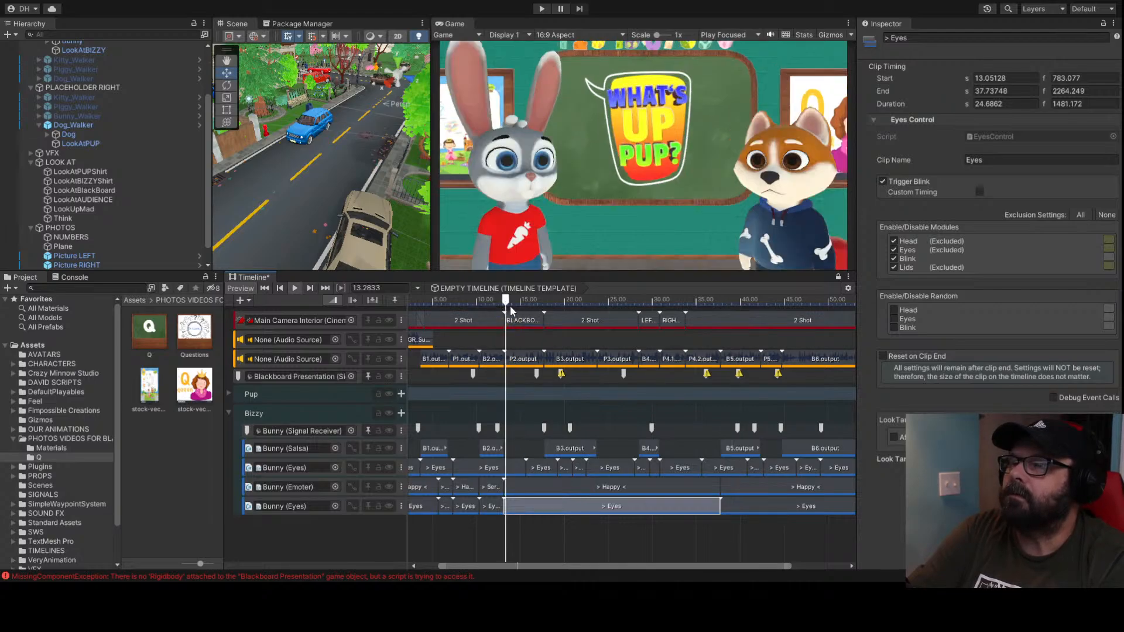
key("space")
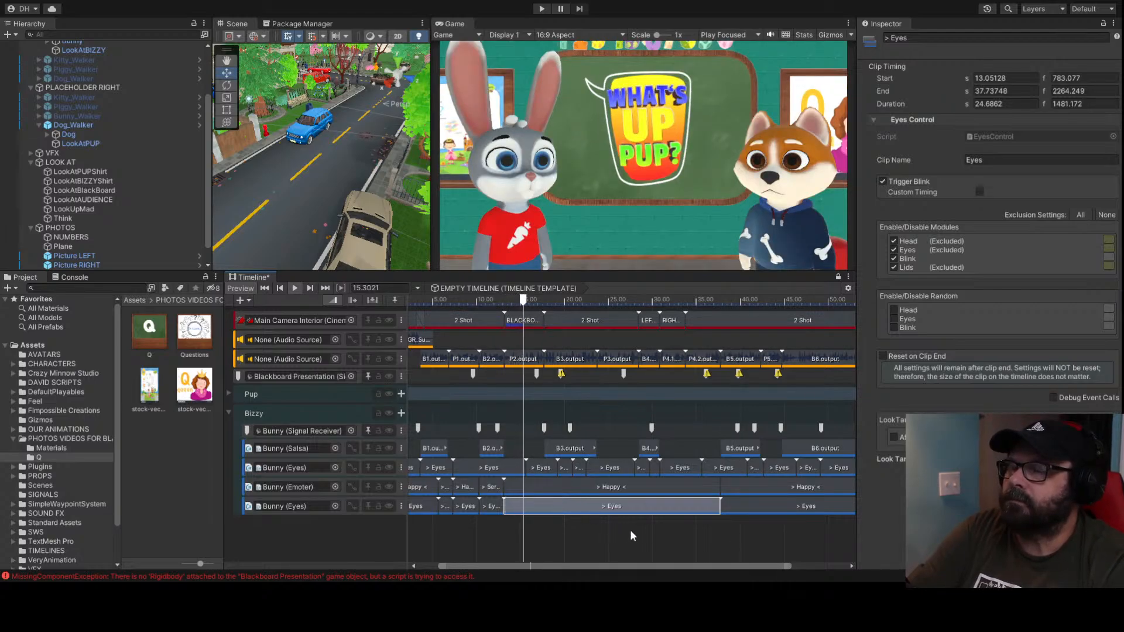
left_click_drag(715, 507, 527, 502)
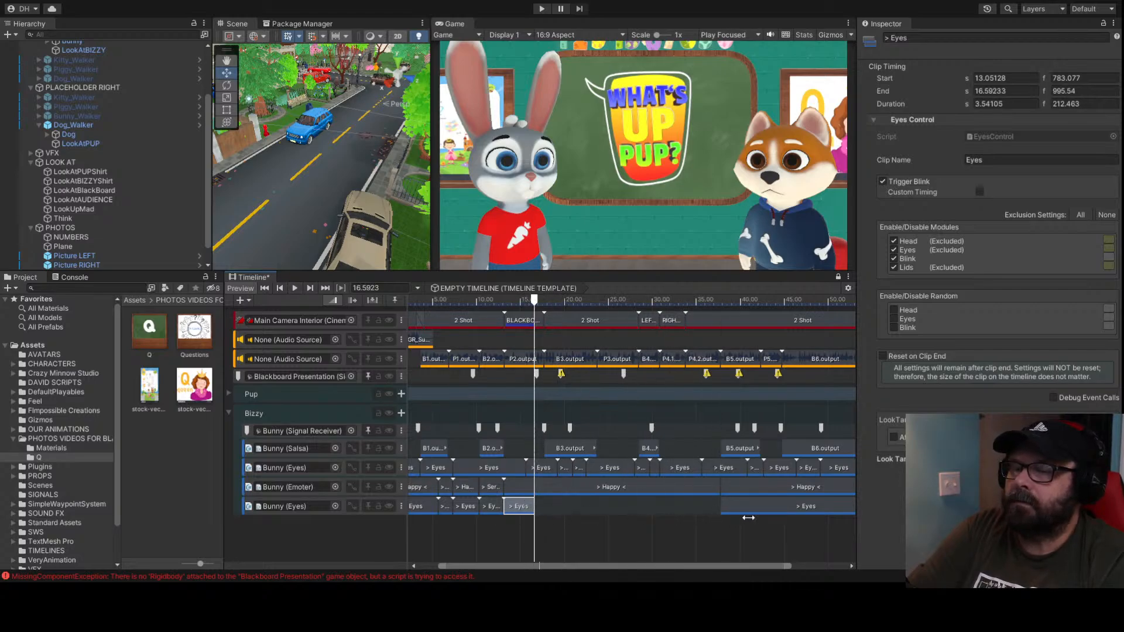
Move the last Eyes clip on the lower Bunny (Eyes) track to start at about 16.6 seconds and shorten it to end at about 19.2 seconds
left_click_drag(748, 517, 583, 511)
left_click_drag(768, 502, 582, 503)
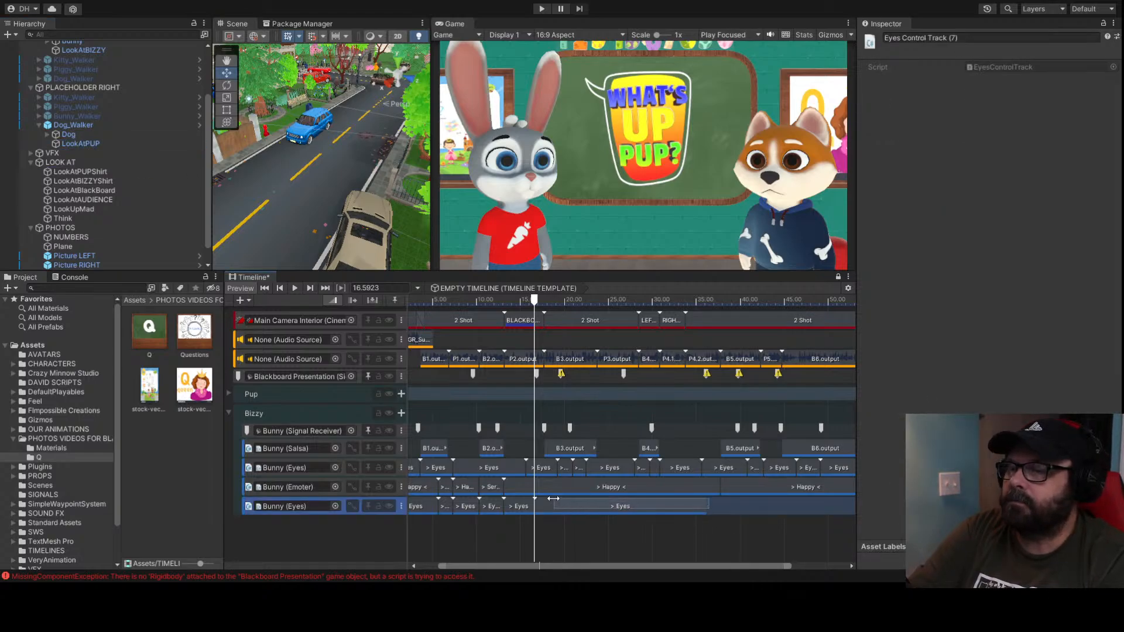
left_click(696, 506)
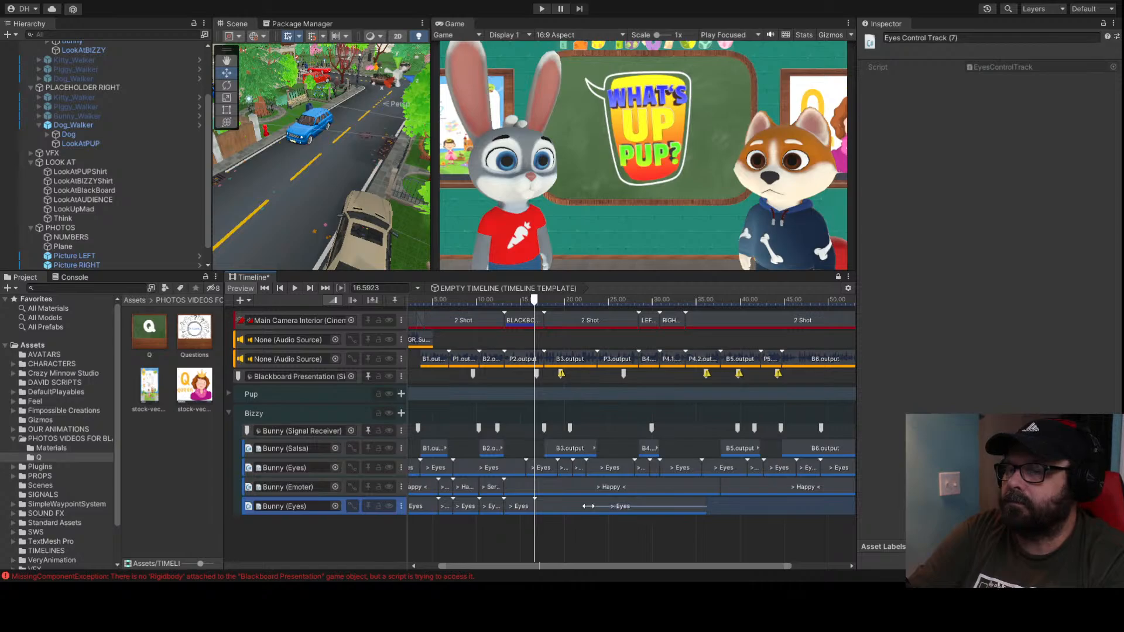
left_click(684, 506)
left_click_drag(709, 507, 572, 508)
key("space")
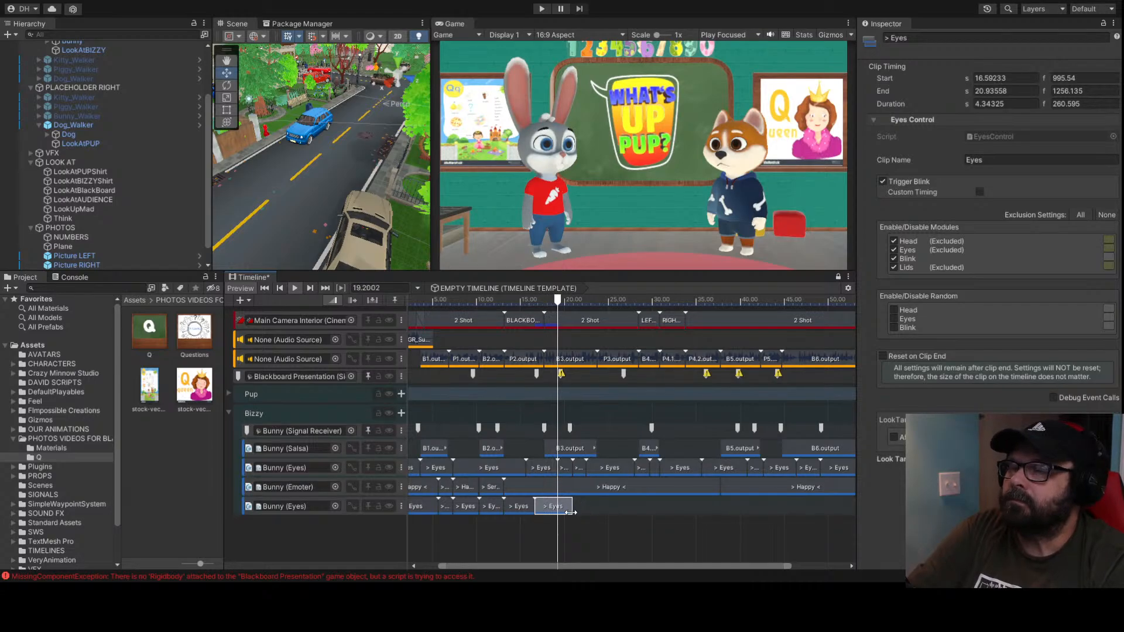
left_click_drag(571, 507, 556, 507)
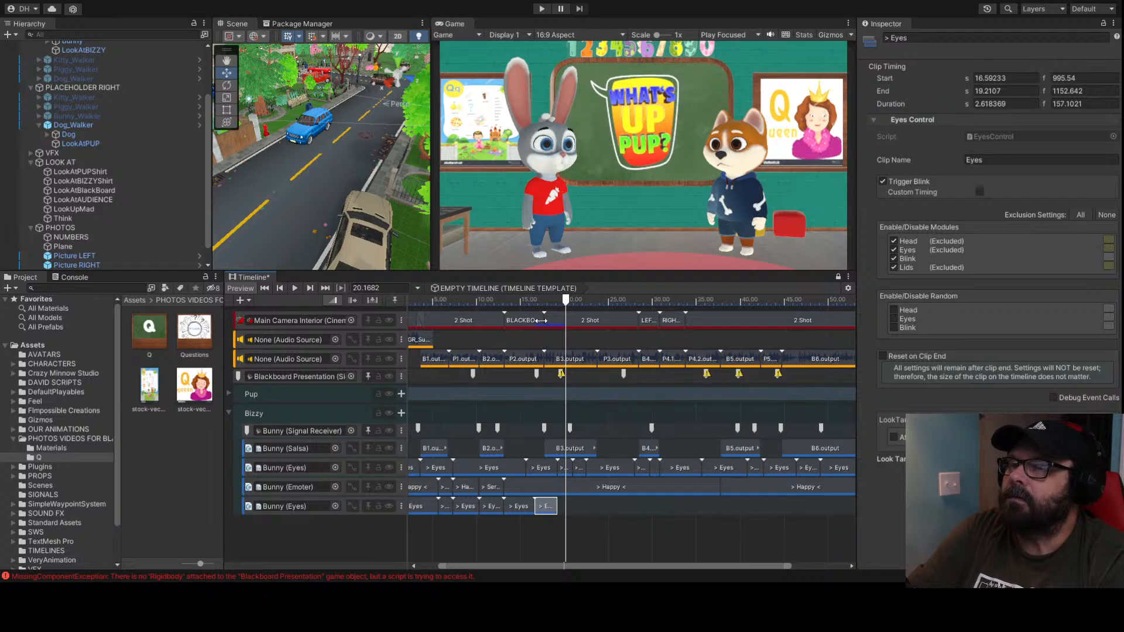
left_click(540, 304)
key("space")
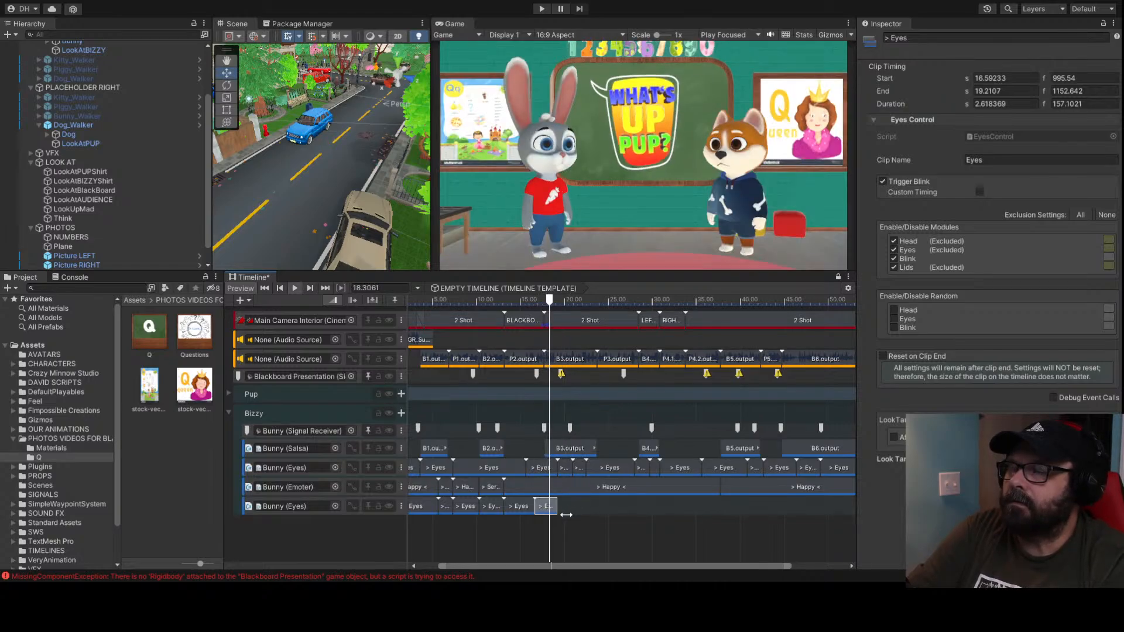
Add an Eyes clip from about 19.2 to 37.7 seconds on the lower Bunny (Eyes) track and assign LookAtAUDIENCE as its look target
left_click(591, 507)
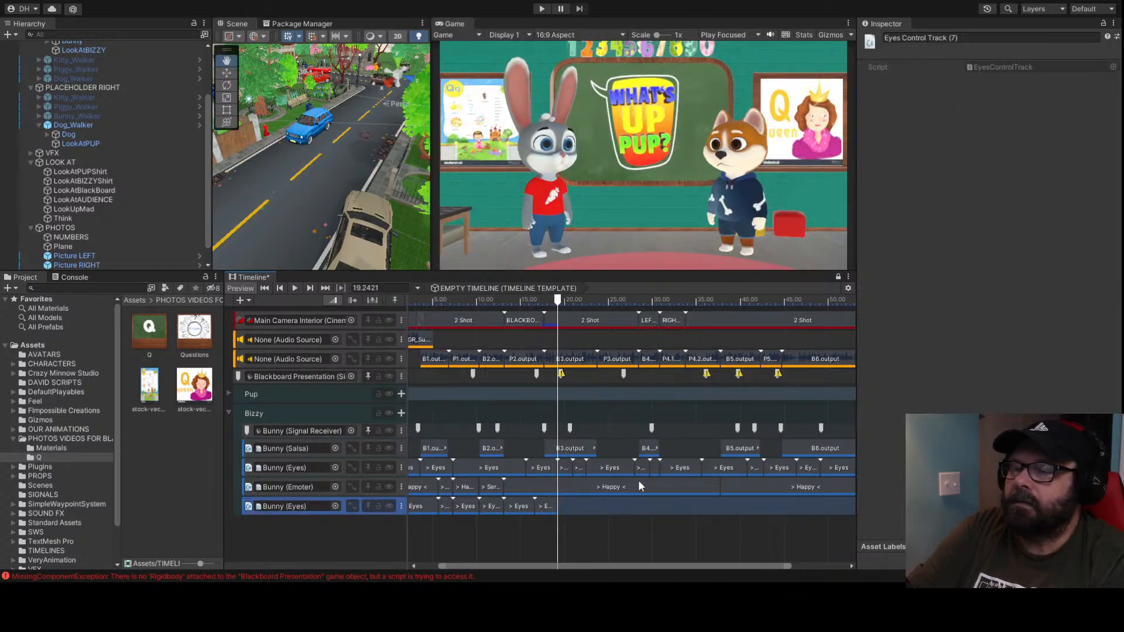
left_click(643, 464)
left_click_drag(610, 504, 580, 505)
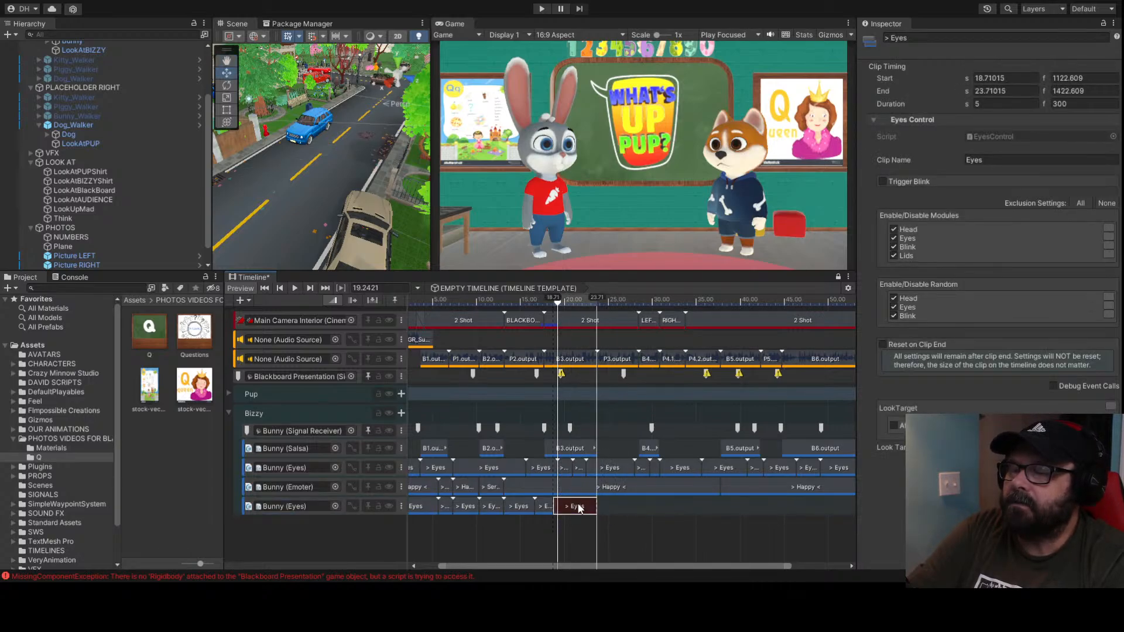
left_click_drag(584, 509, 583, 509)
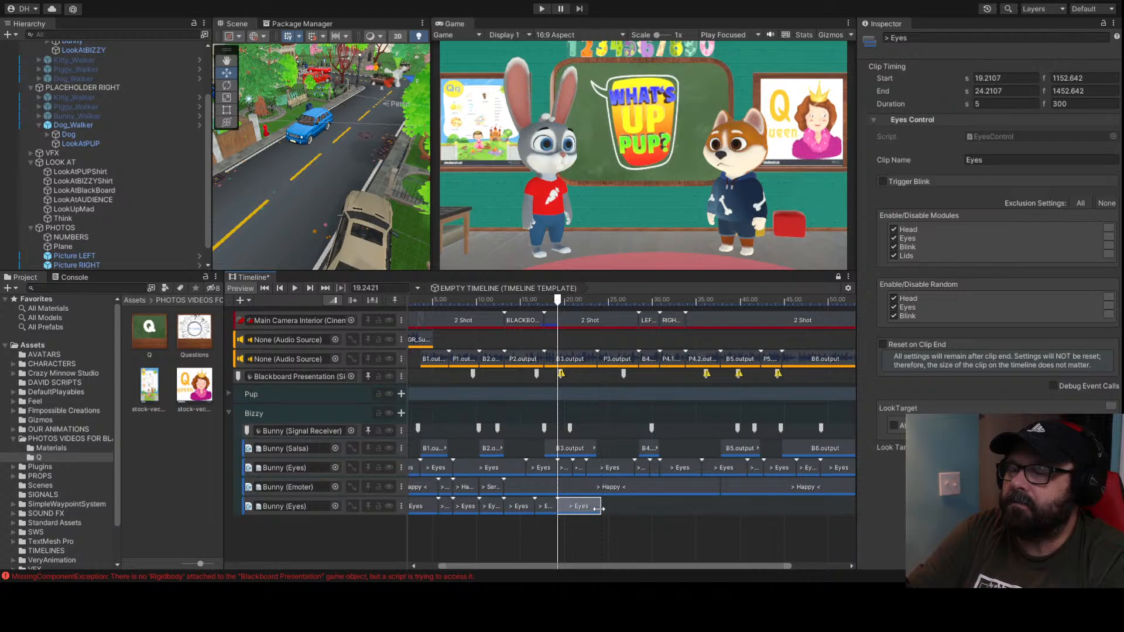
left_click(594, 508)
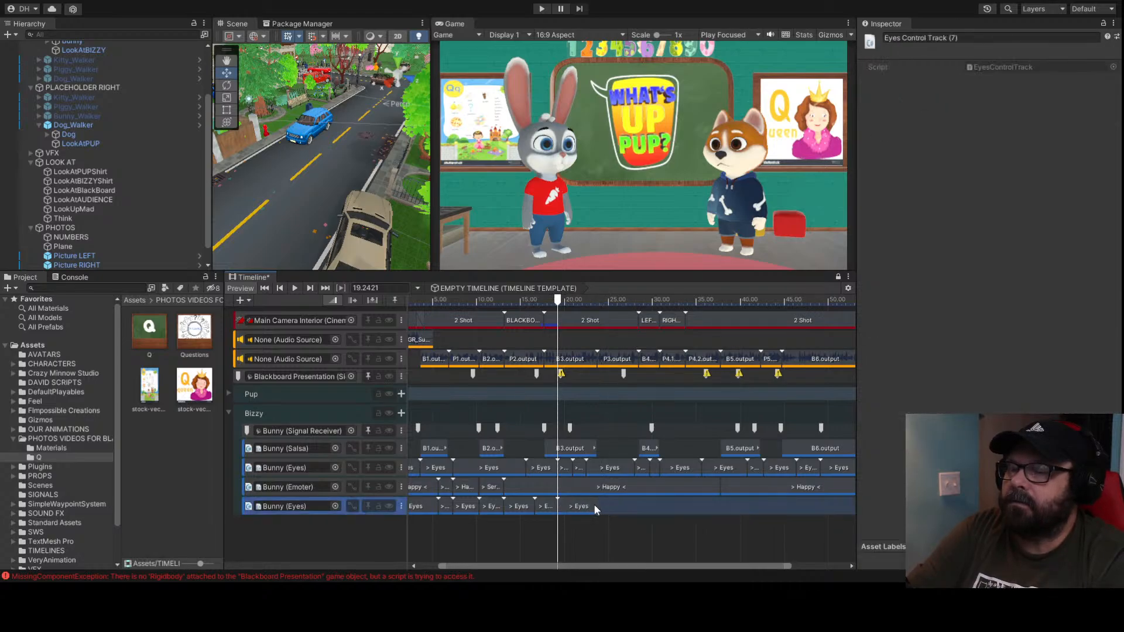
left_click_drag(594, 509, 720, 509)
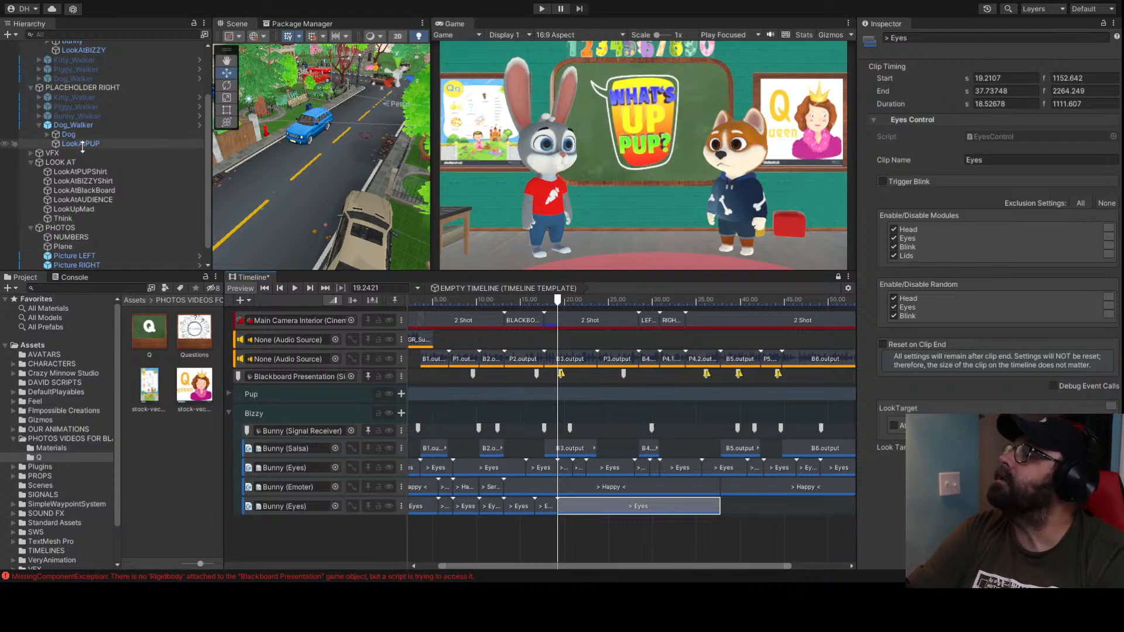
left_click_drag(101, 200, 851, 347)
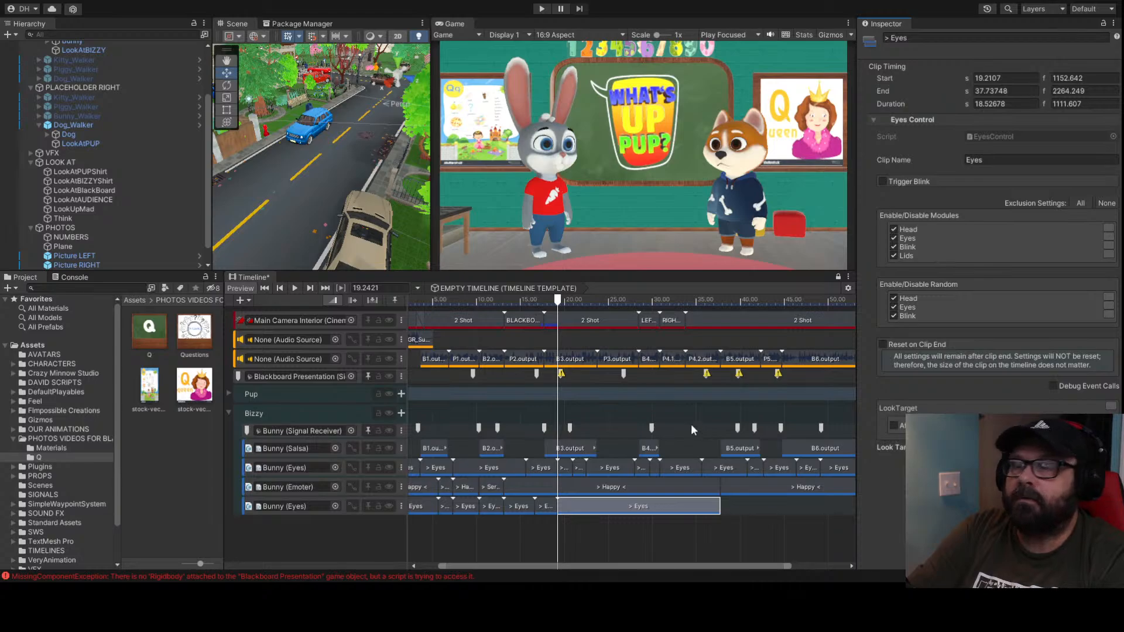
Replay the B3 dialogue and shorten the new Bunny Eyes clip to end at about 24.1 seconds
left_click_drag(553, 303, 544, 302)
key("space")
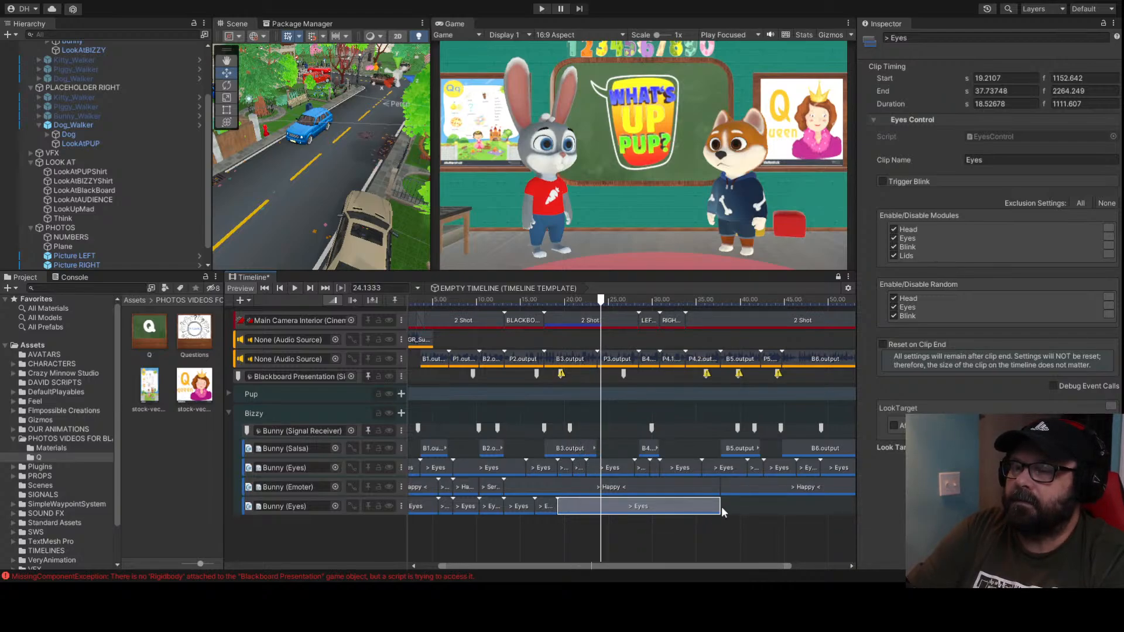
left_click_drag(716, 508, 599, 506)
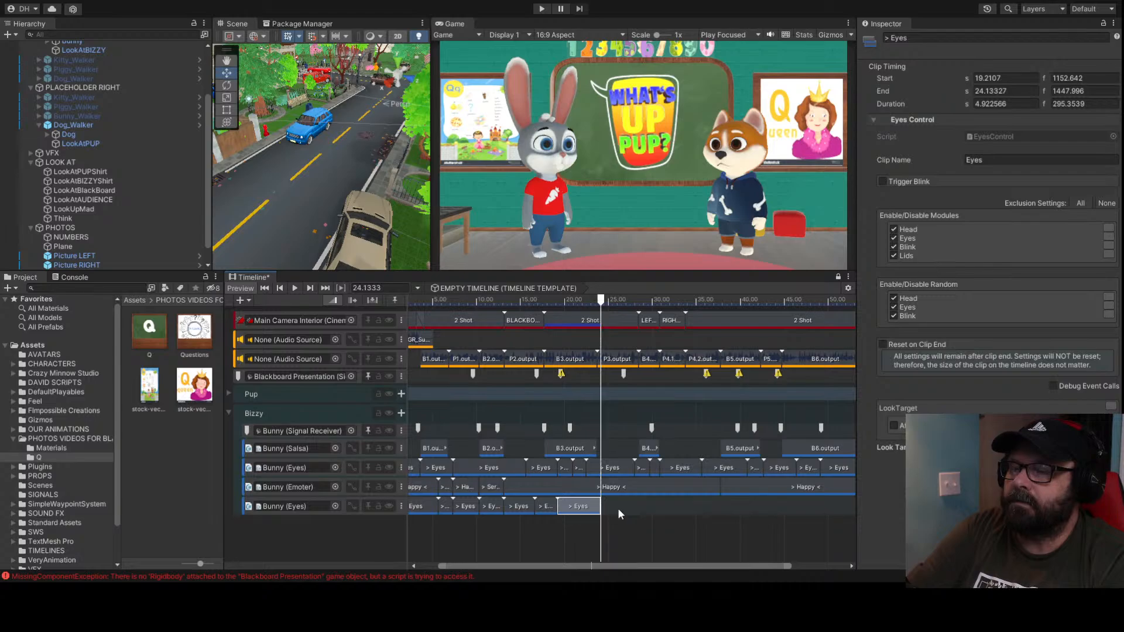
Add an Eyes clip targeting LookAtPUP on the lower Bunny (Eyes) track, from about 24.1 to 37.7 seconds, and play it
left_click(619, 511)
left_click(654, 474)
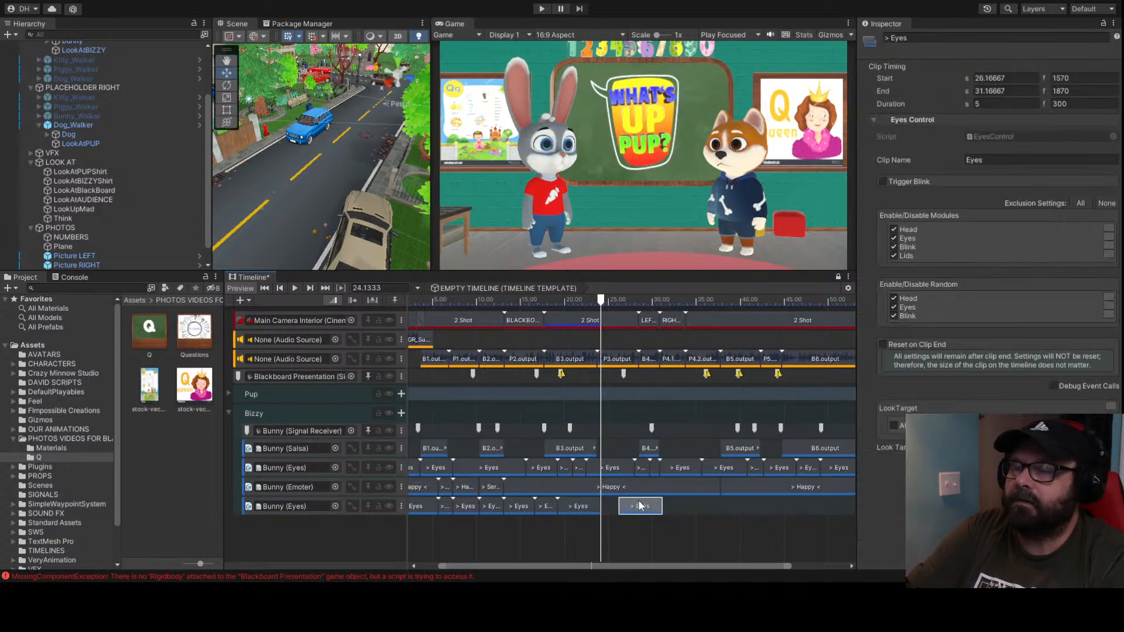
left_click_drag(638, 502, 621, 503)
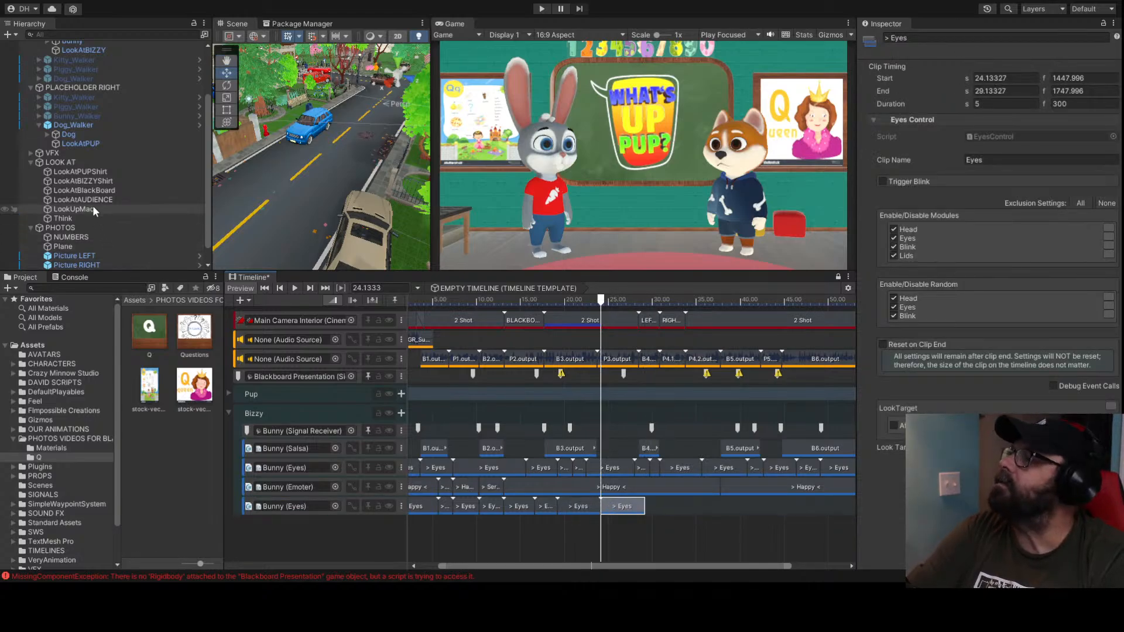
left_click_drag(81, 144, 995, 448)
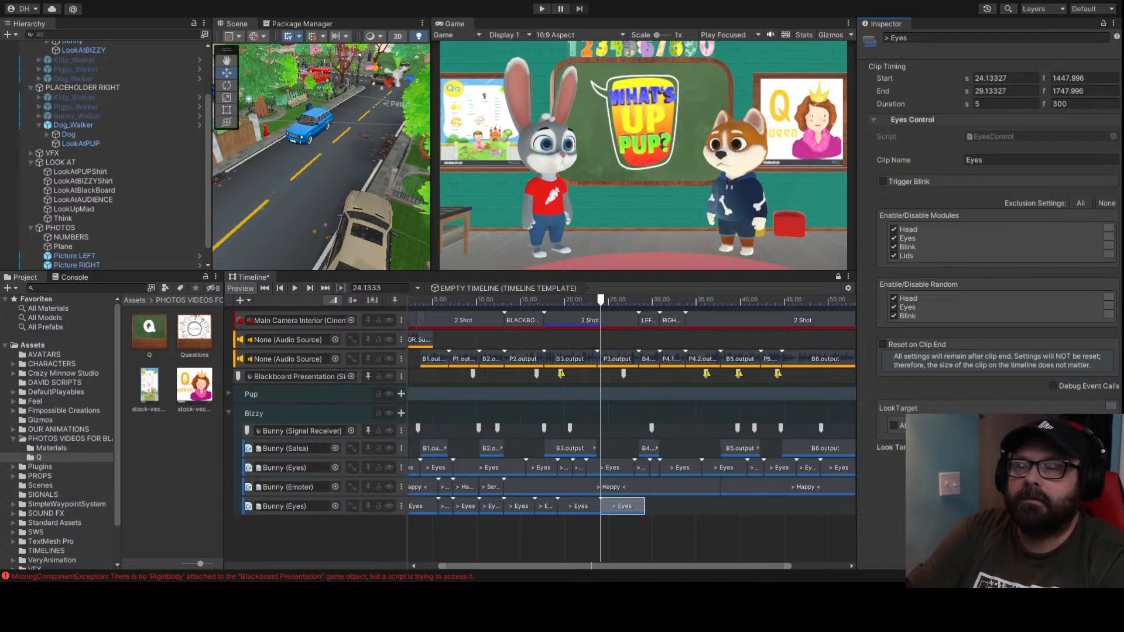
left_click_drag(645, 505, 720, 504)
key("space")
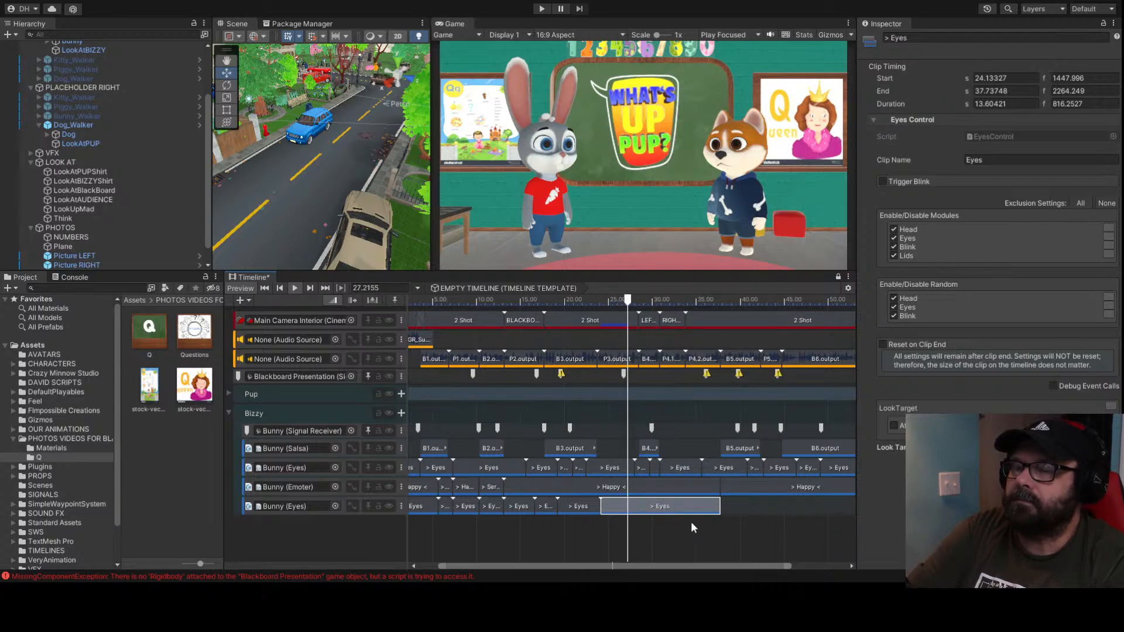
Replay the P3 dialogue and shorten the last clip on the lower Bunny (Eyes) track to end at about 28.7 seconds
left_click(610, 296)
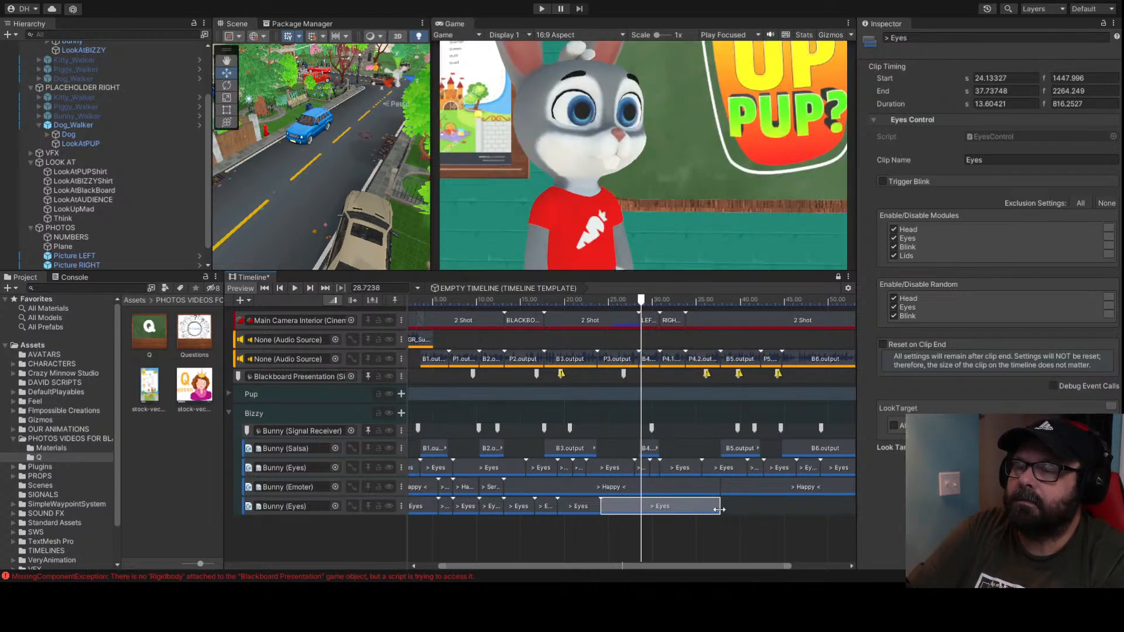
left_click_drag(720, 507, 637, 513)
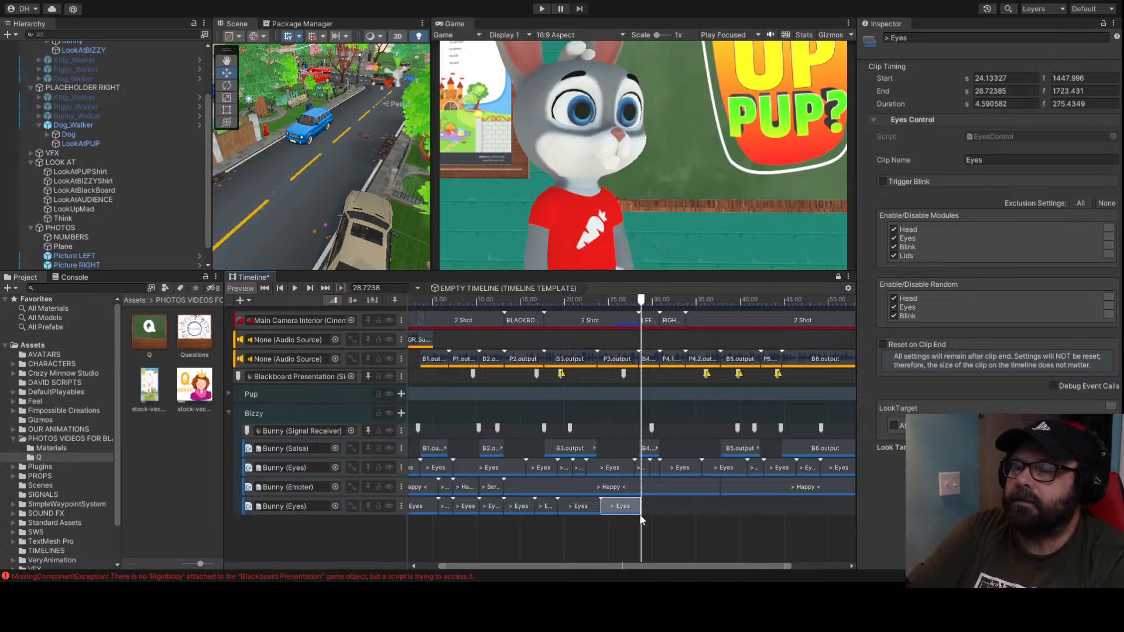
Add an Eyes clip on the lower Bunny (Eyes) track from about 28.7 to 31.0 seconds, playing the B4 dialogue to time its end
left_click(658, 499)
key("ctrl+v")
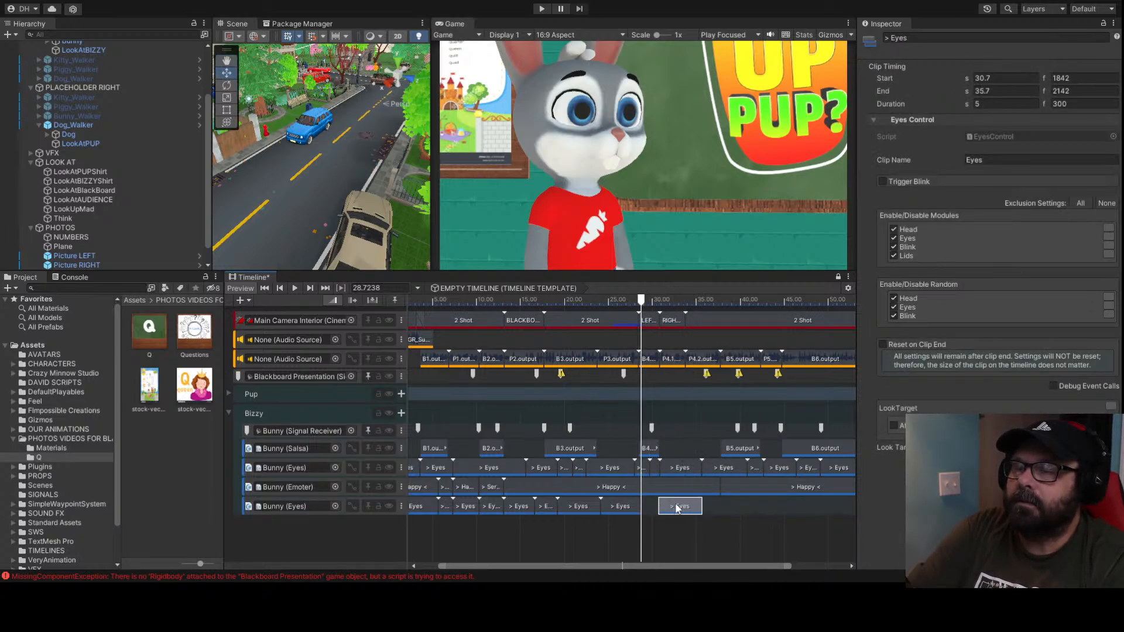
left_click_drag(676, 507, 622, 509)
scroll(641, 508, "up", 5)
left_click_drag(697, 504, 795, 507)
key("space")
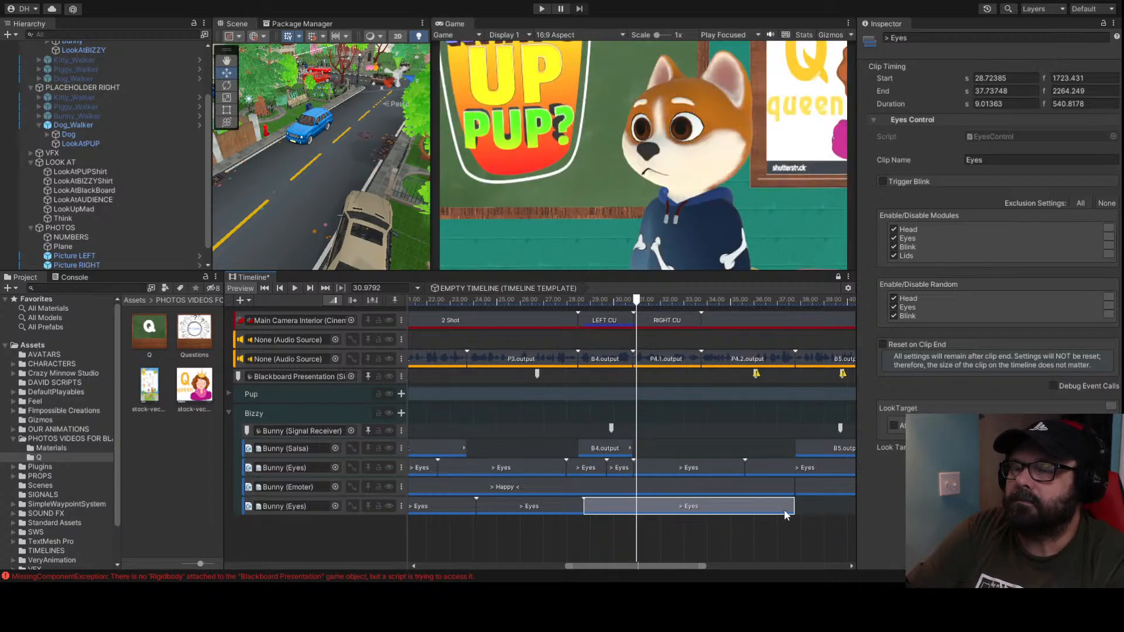
left_click_drag(794, 509, 637, 508)
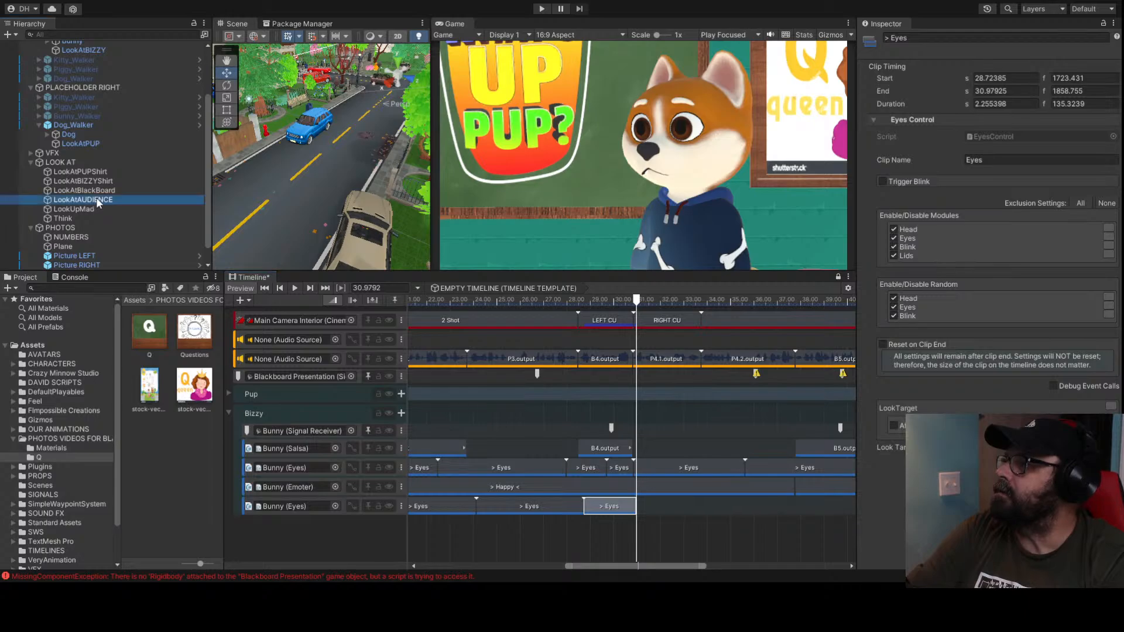
Add an Eyes clip on the lower Bunny (Eyes) track from about 31.0 seconds and, after playback, end it at about 35.6 seconds
left_click(670, 508)
left_click(702, 461)
left_click_drag(692, 503, 660, 503)
key("space")
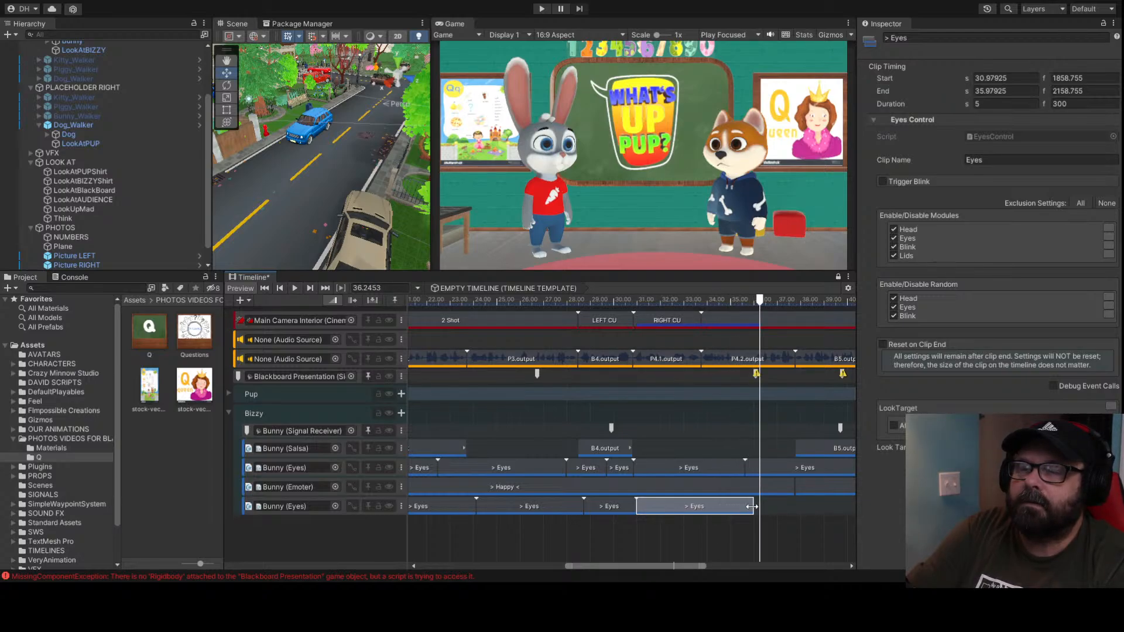
left_click_drag(751, 506, 745, 506)
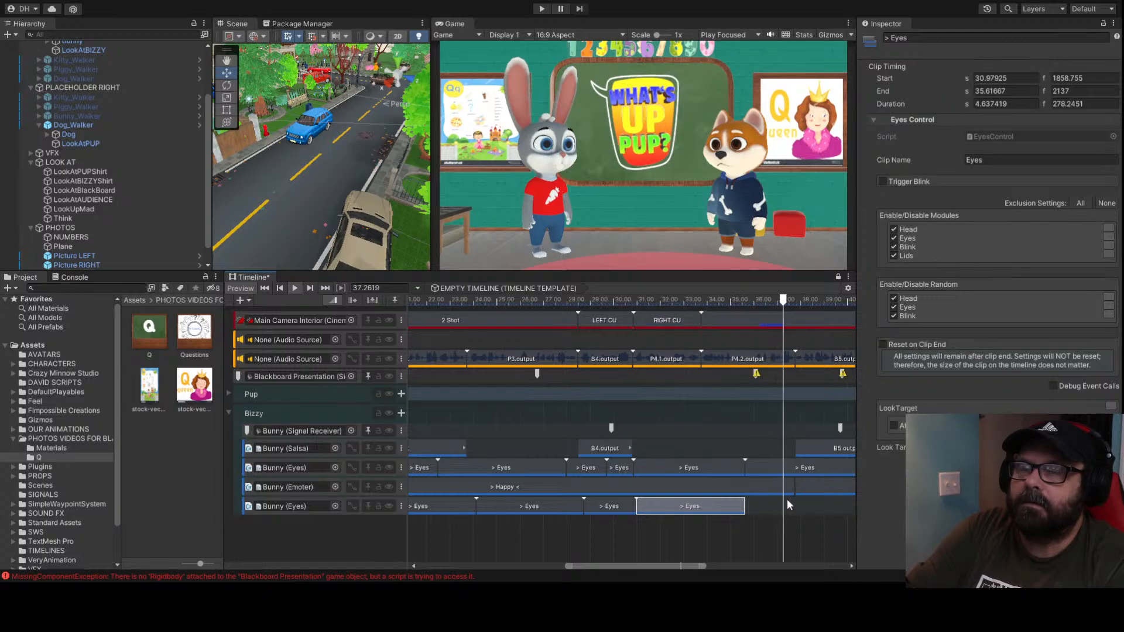
Add a 5-second Eyes clip on the lower Bunny (Eyes) track starting at 37.5 seconds
key("space")
scroll(795, 494, "down", 3)
middle_click_drag(804, 534, 628, 535)
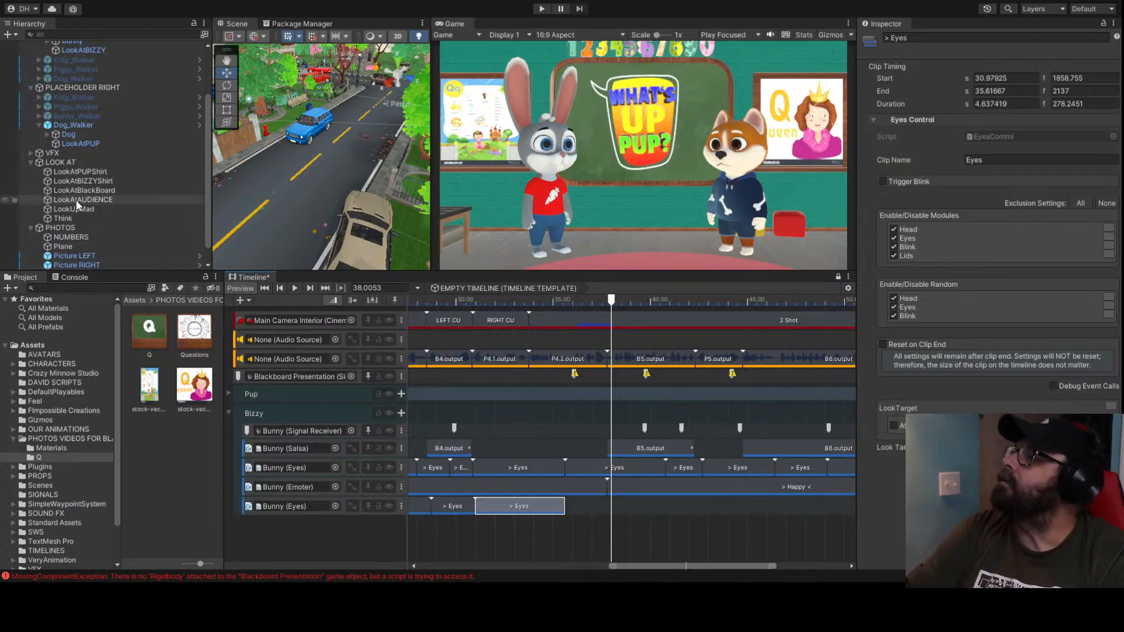
left_click(601, 505)
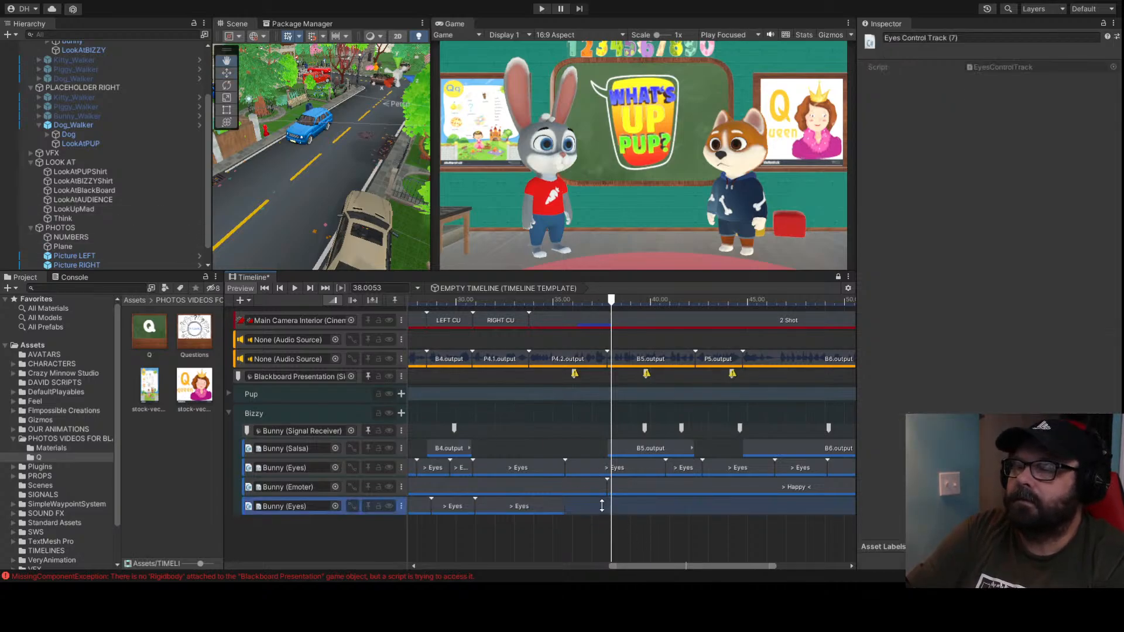
left_click(667, 467)
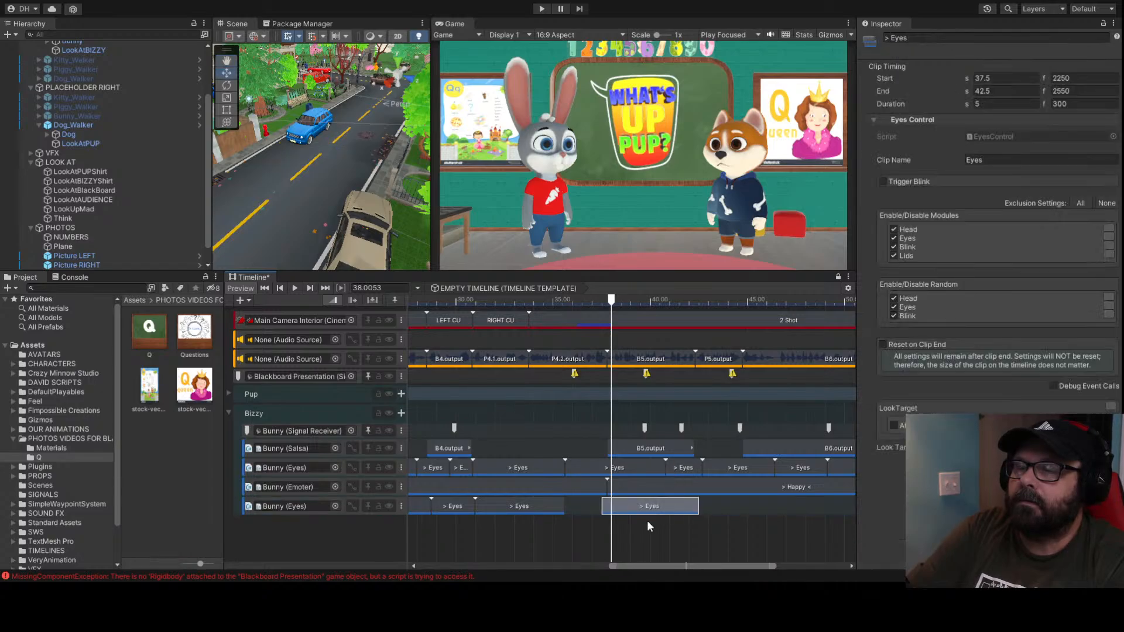
Replay from about 30.2 seconds, review the neighbouring Bunny Eyes clips, and shorten the clip starting at 31.0 to end at about 33.9 seconds
left_click(459, 302)
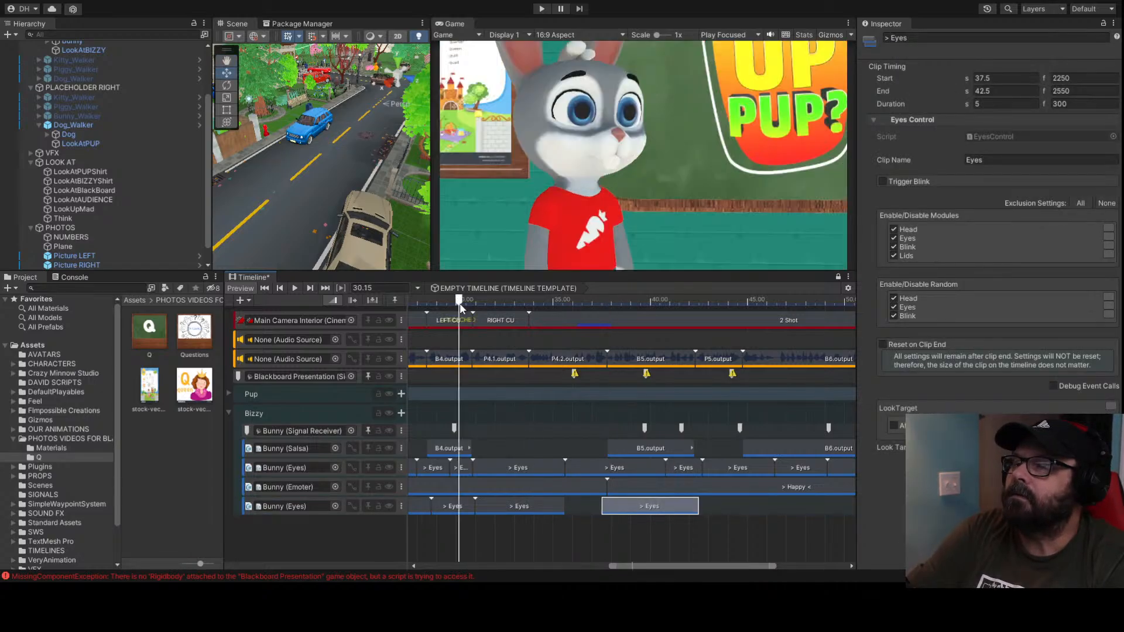
key("space")
left_click(492, 509)
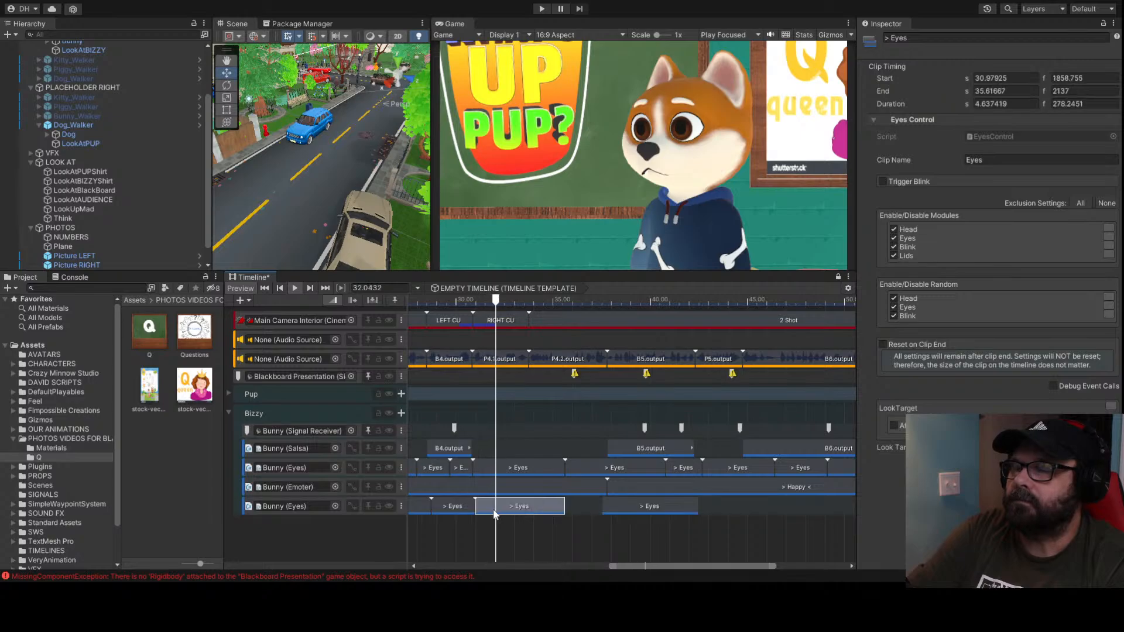
left_click(451, 507)
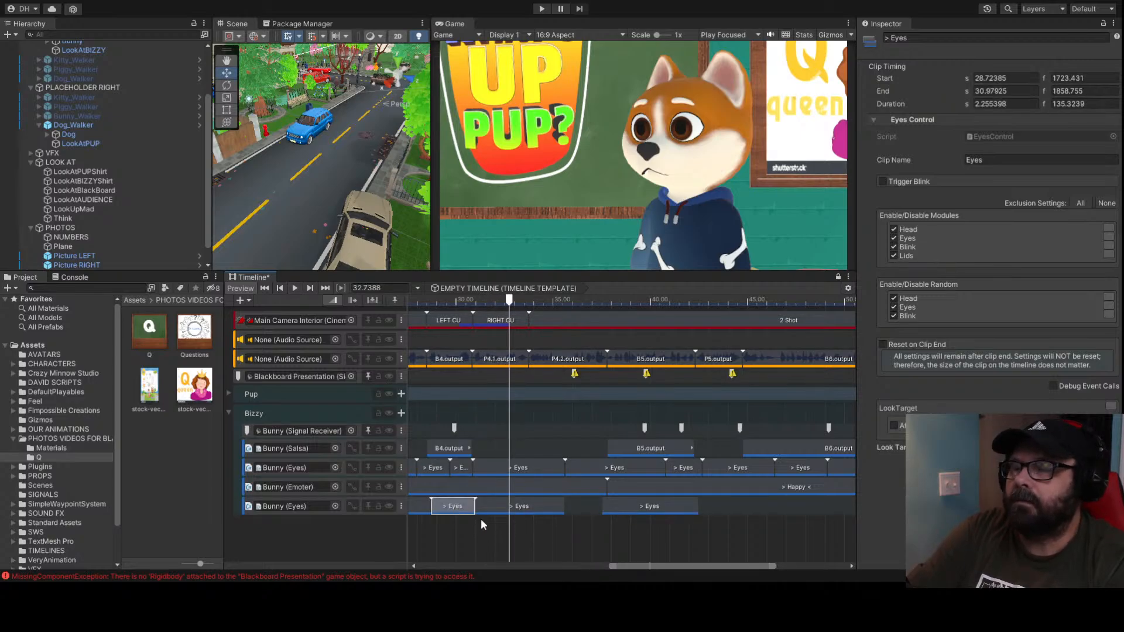
left_click(503, 508)
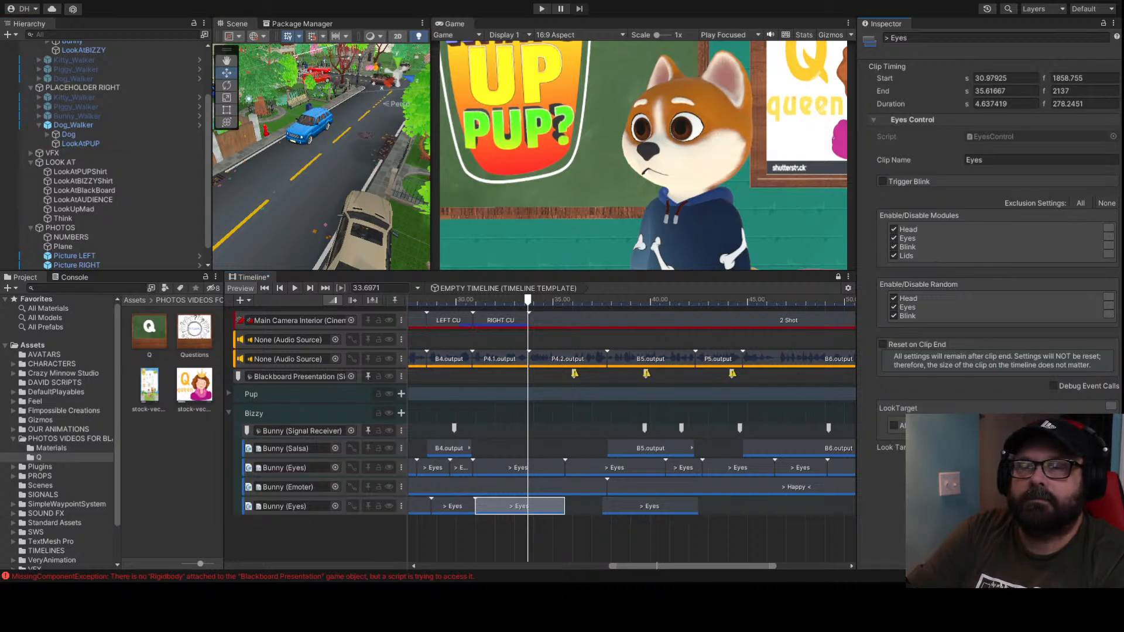
key("space")
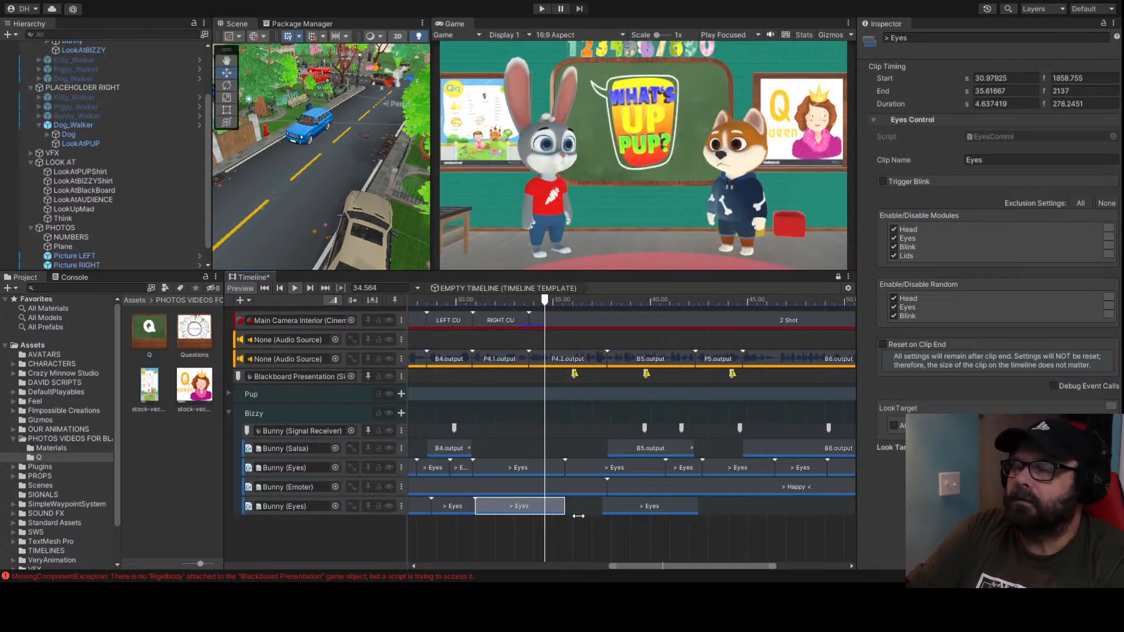
key("space")
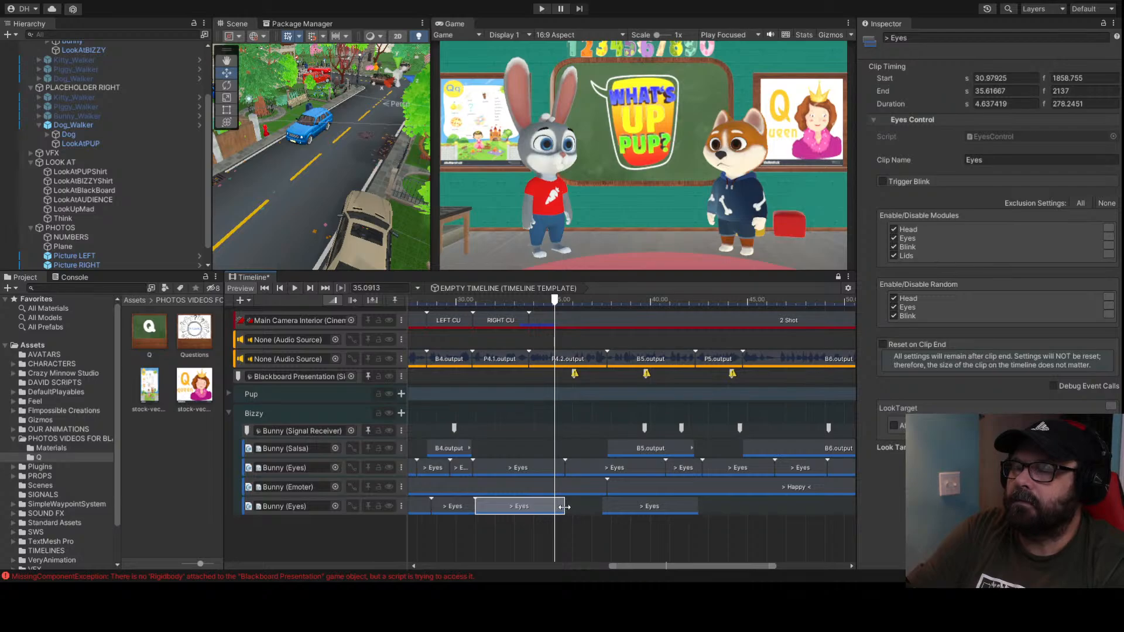
left_click_drag(564, 507, 535, 503)
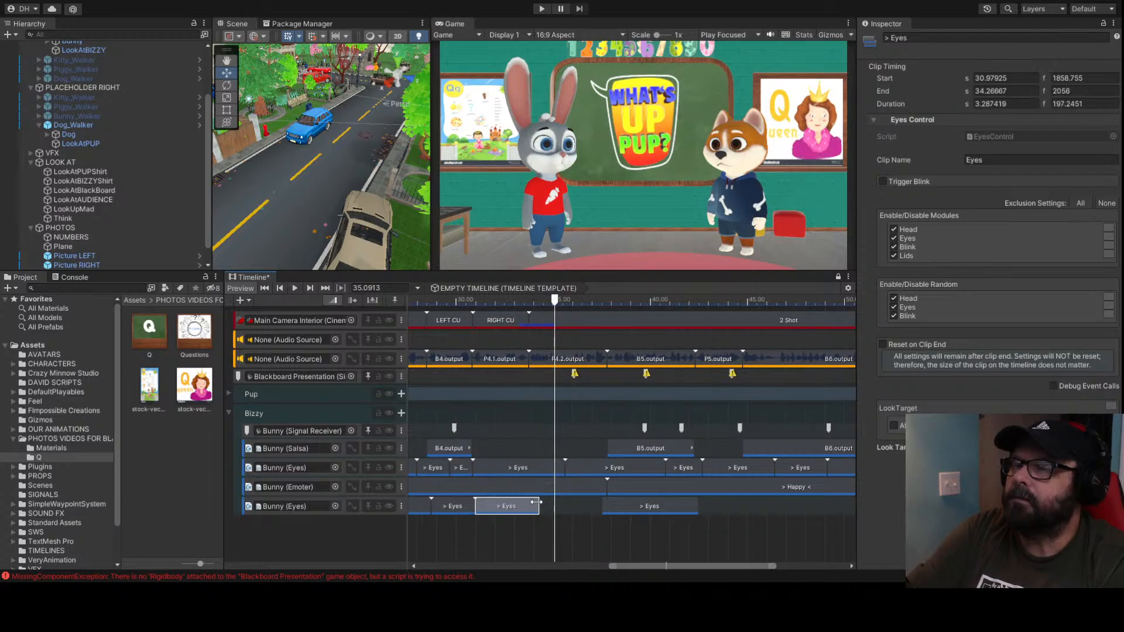
mouse_move(525, 305)
left_mouse_down()
mouse_move(514, 304)
mouse_move(531, 305)
left_mouse_up()
left_click(539, 508)
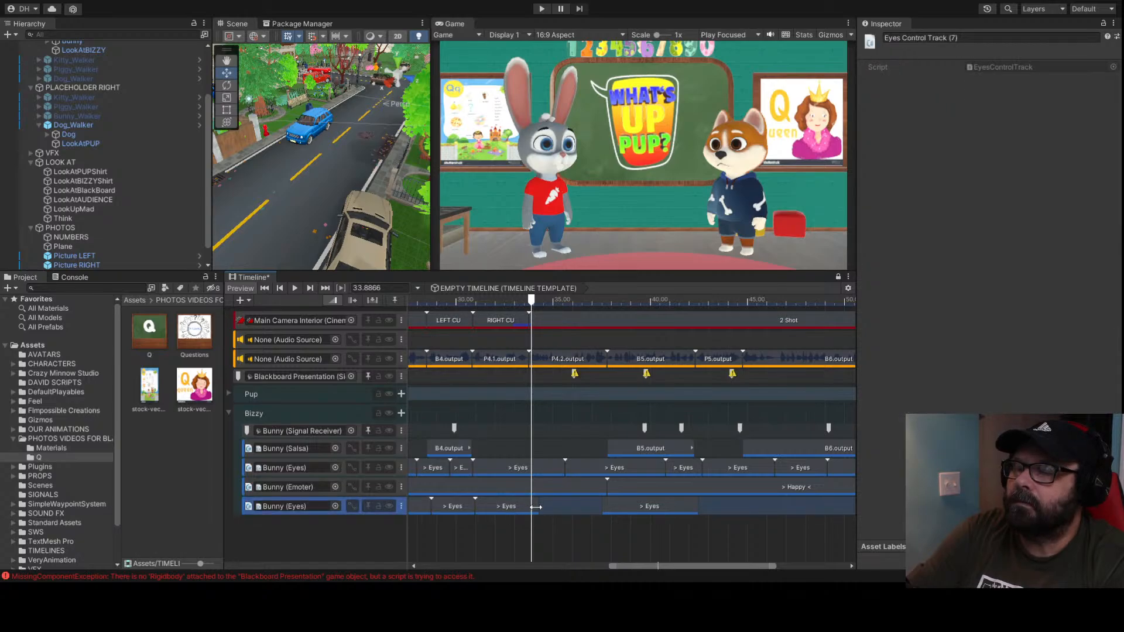
left_click_drag(536, 507, 529, 507)
Move the last lower Bunny Eyes clip to start at about 33.9 seconds and, after playback, shorten it to end at about 36.1 seconds
left_click_drag(632, 512, 564, 508)
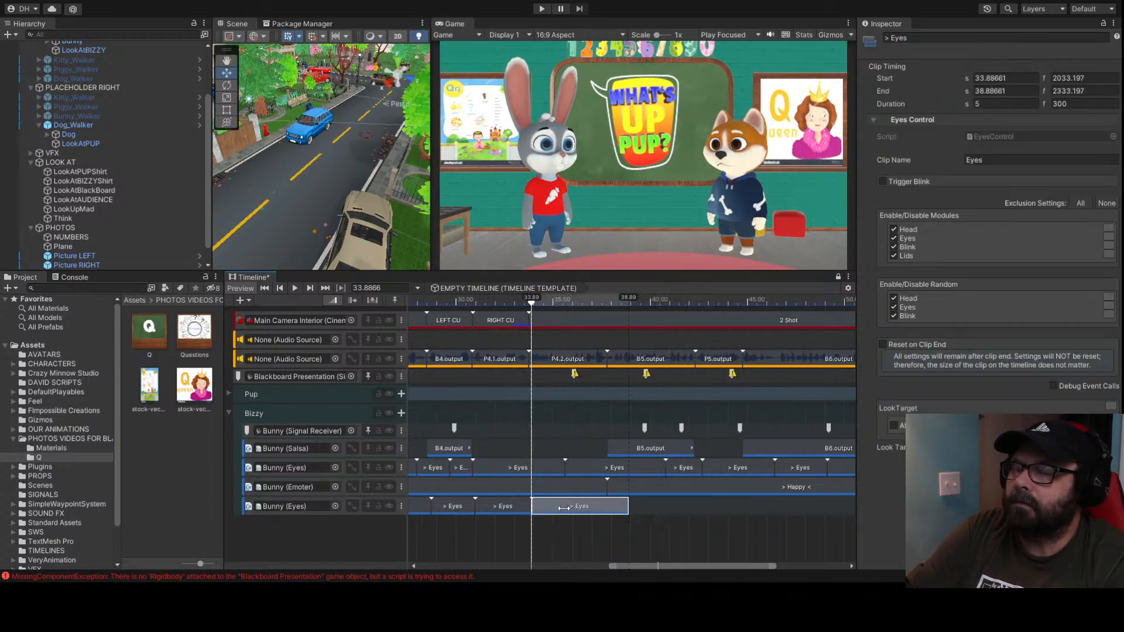
key("space")
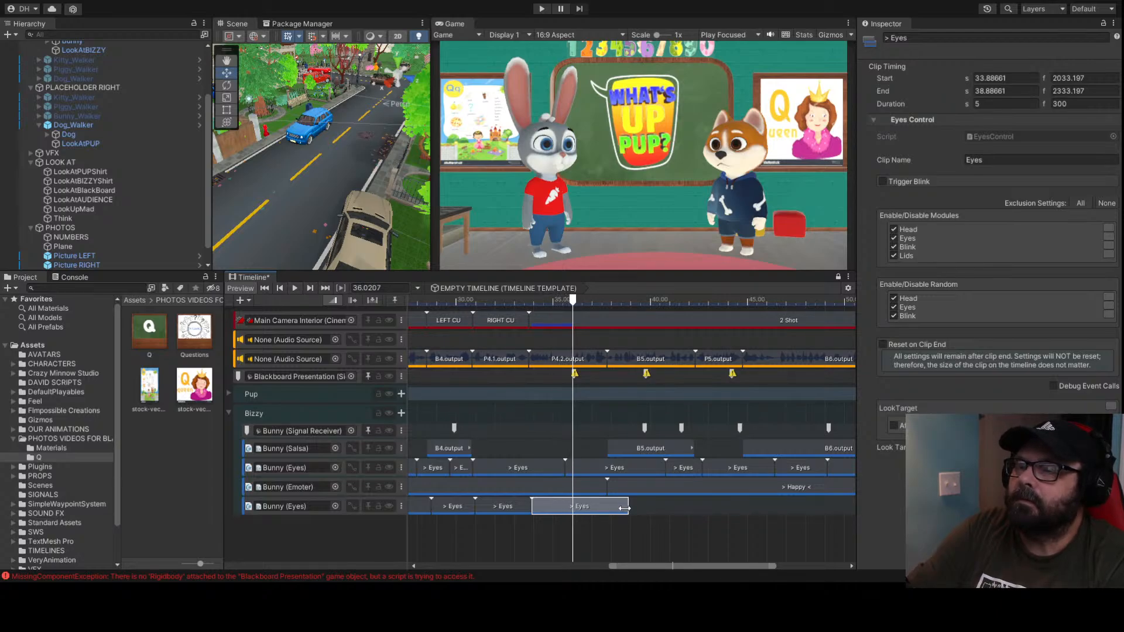
left_click_drag(624, 508, 574, 508)
Add an Eyes clip from about 36.1 to 41.1 seconds on the lower Bunny (Eyes) track and assign LookAtPUP as its look target
left_click(594, 510)
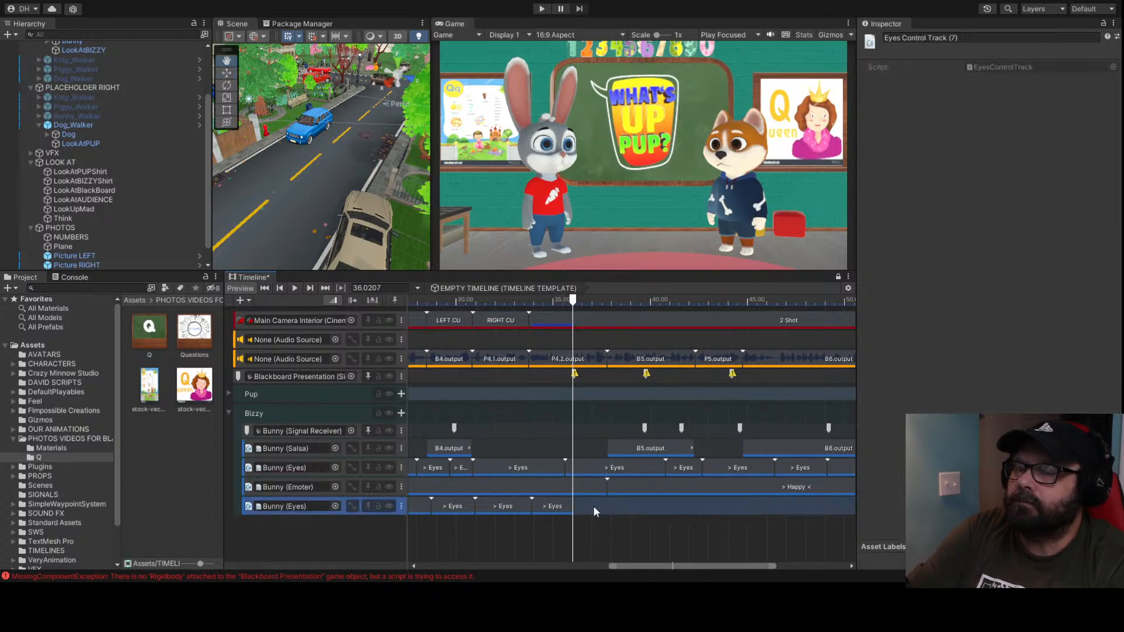
right_click(594, 507)
left_click(671, 464)
left_click_drag(623, 507, 604, 505)
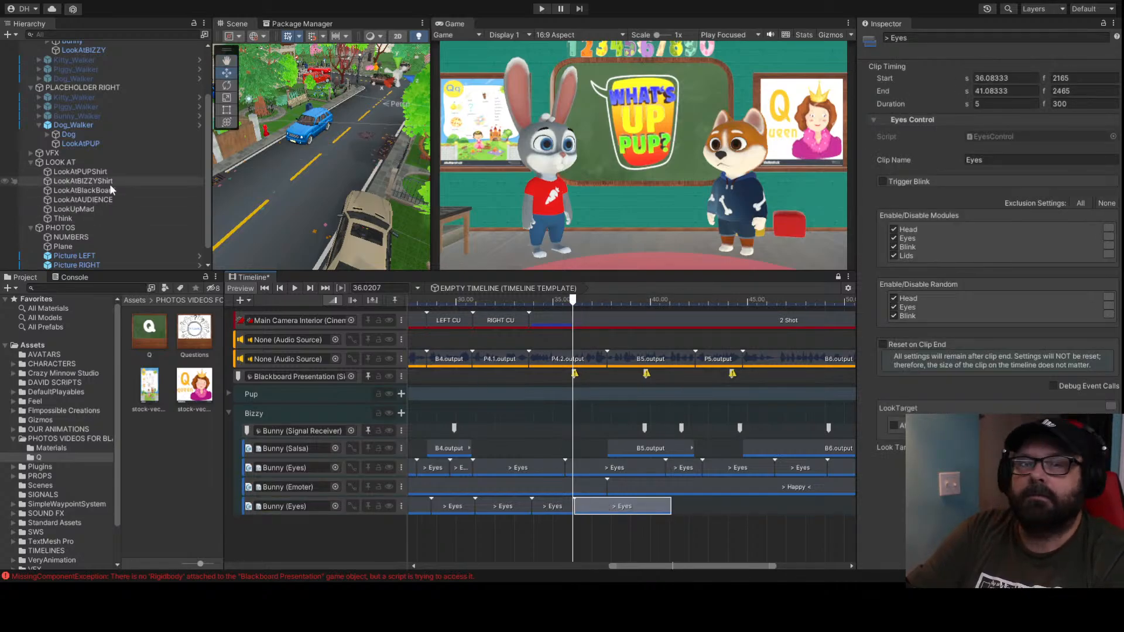
left_click_drag(92, 144, 995, 448)
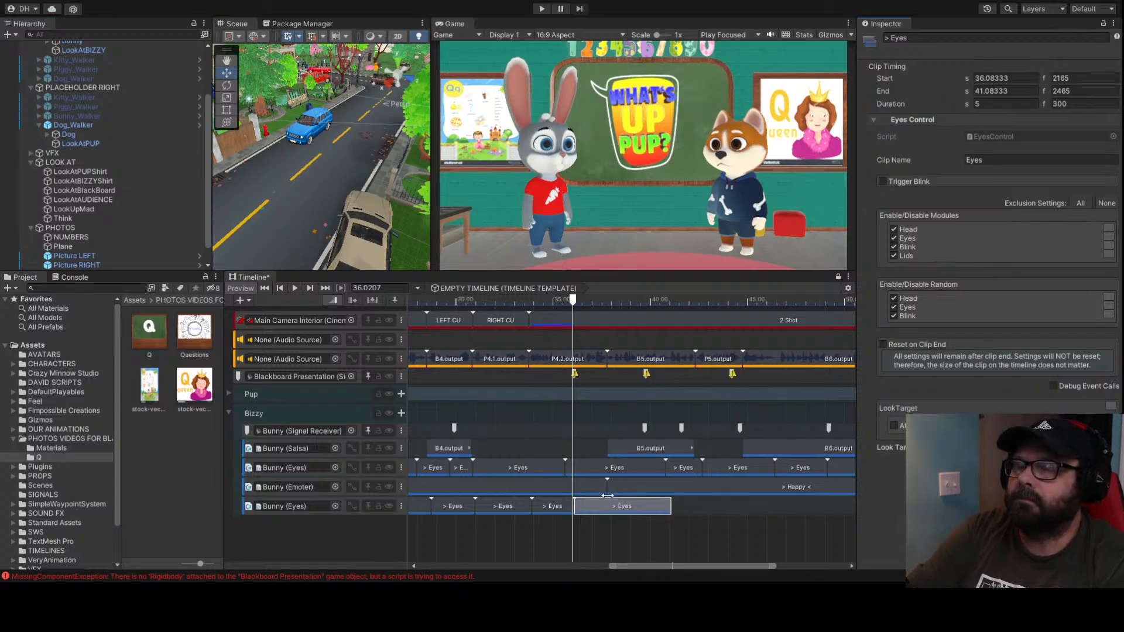
Play the end of the P4.2 dialogue and shorten the new Bunny Eyes clip to end at about 37.8 seconds
key("space")
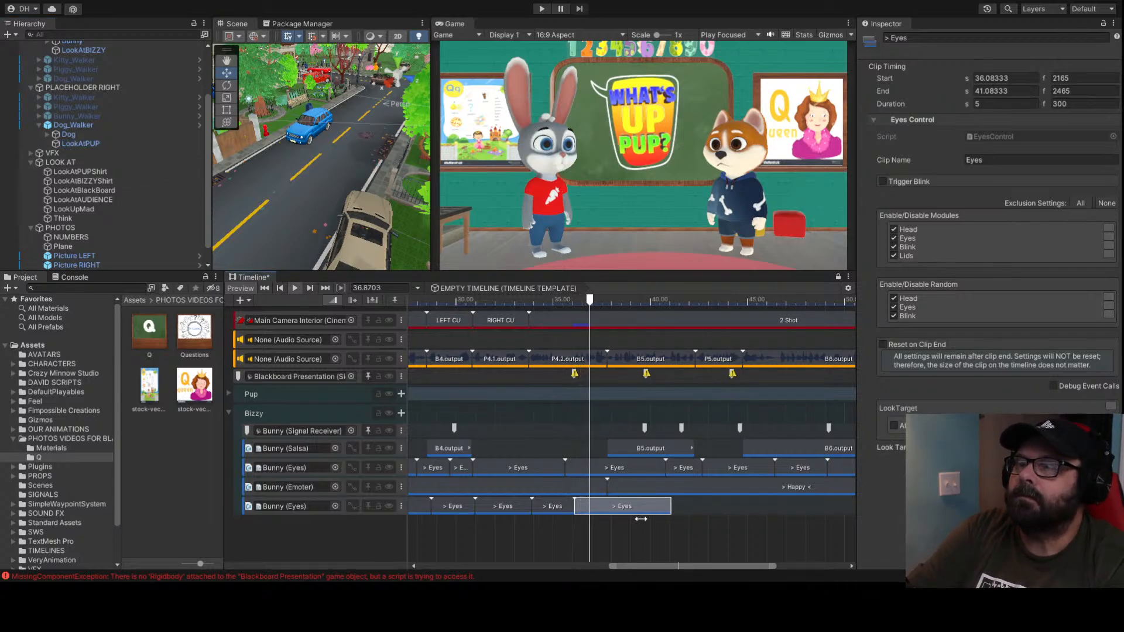
key("space")
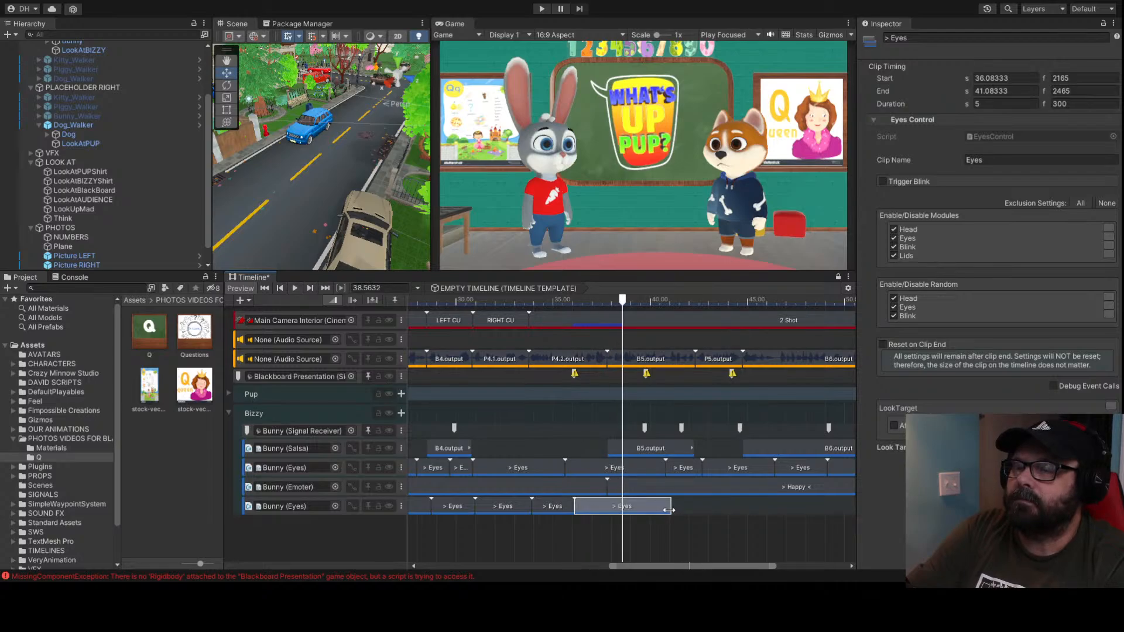
left_click_drag(666, 512, 616, 511)
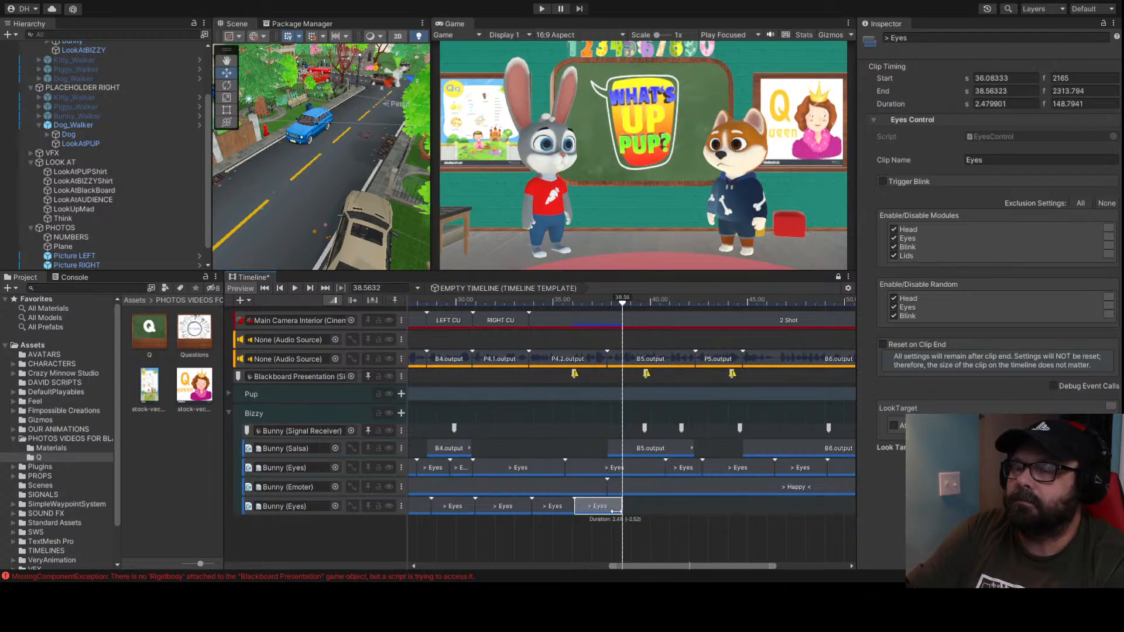
Add a 5-second Eyes clip on the lower Bunny (Eyes) track starting at about 37.8 seconds, directly after the previous clip
left_click(648, 513)
left_click(714, 464)
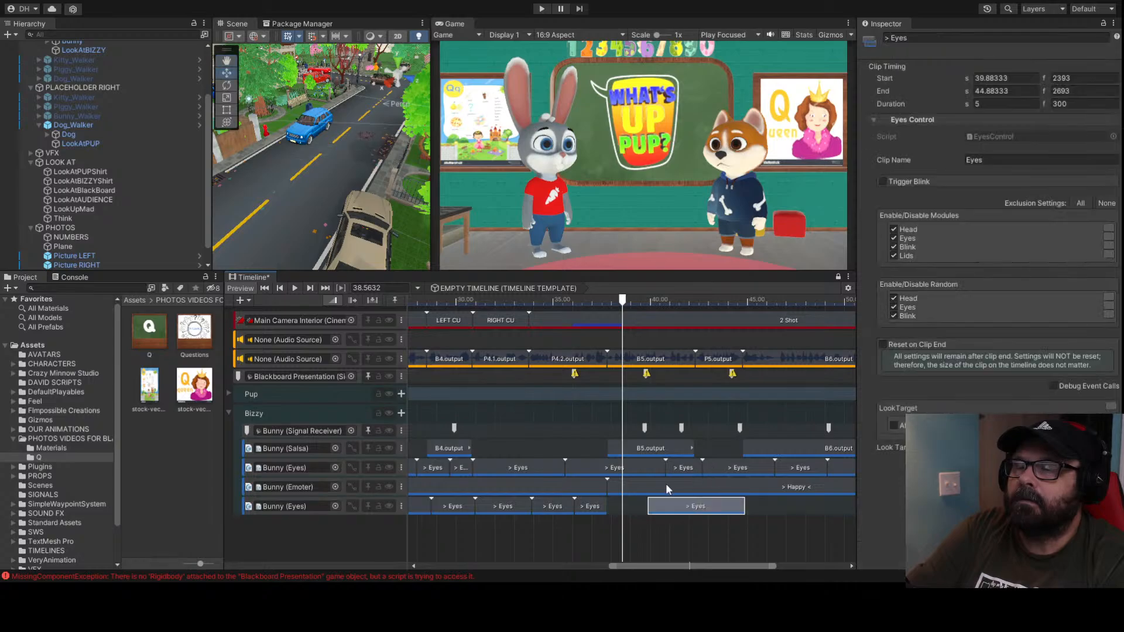
left_click_drag(671, 505, 630, 499)
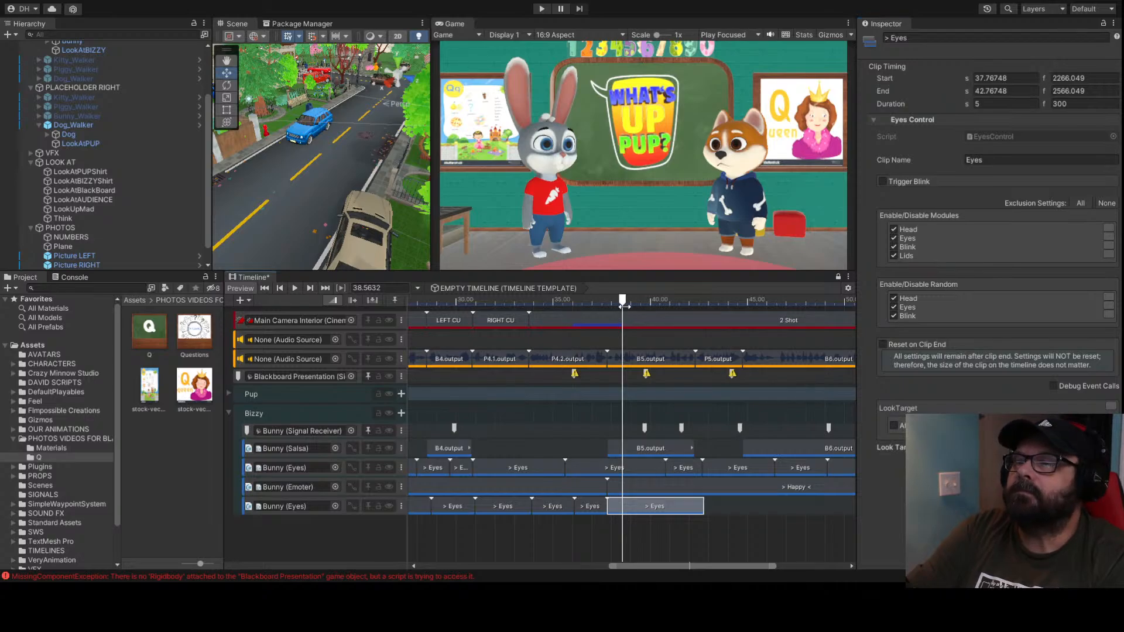
Play and replay the B5 dialogue, and shorten the new Bunny Eyes clip to end at about 41.0 seconds
key("space")
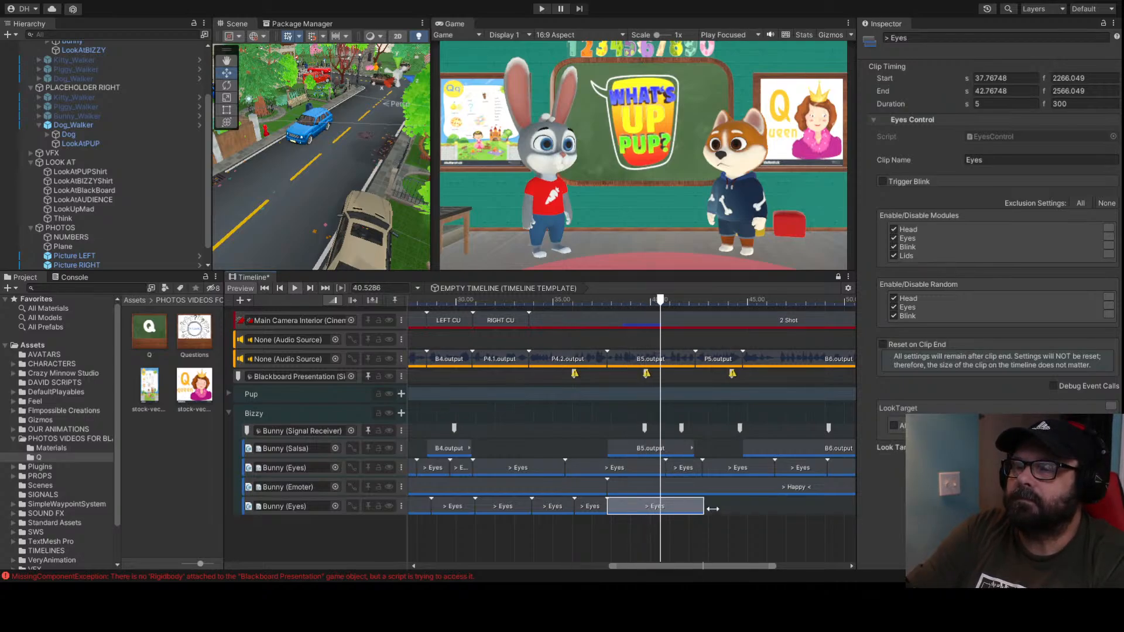
key("space")
left_click_drag(672, 299, 662, 301)
key("space")
key("space")
left_click_drag(706, 506, 672, 505)
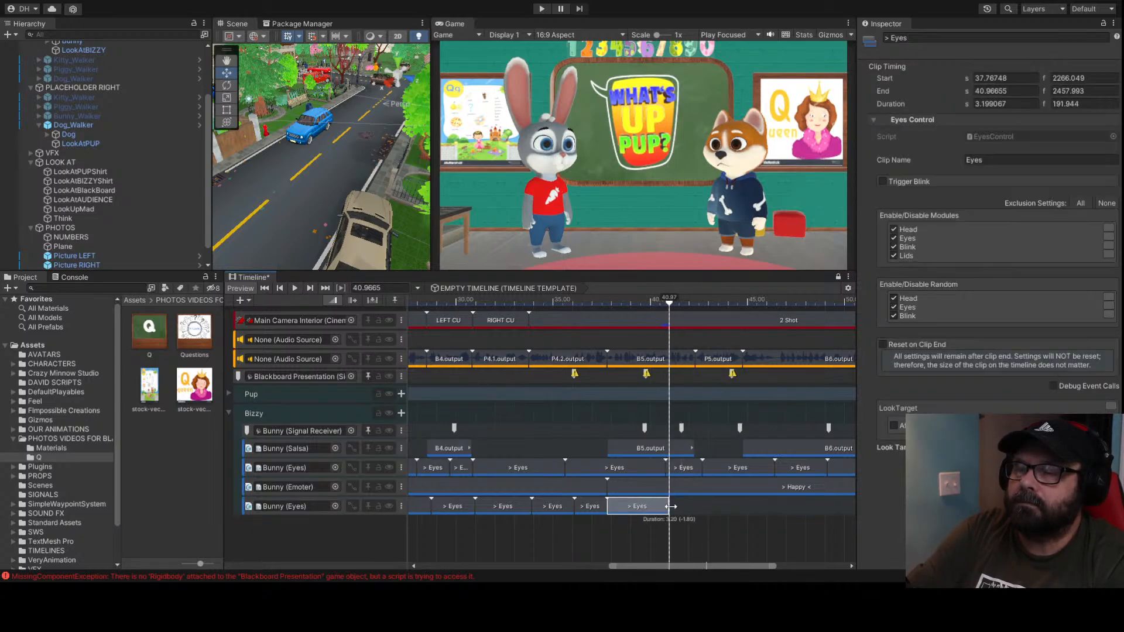
Add an Eyes clip on the lower Bunny (Eyes) track from about 41.0 to 46.0 seconds and play through it
left_click(696, 506)
right_click(709, 507)
left_click(737, 454)
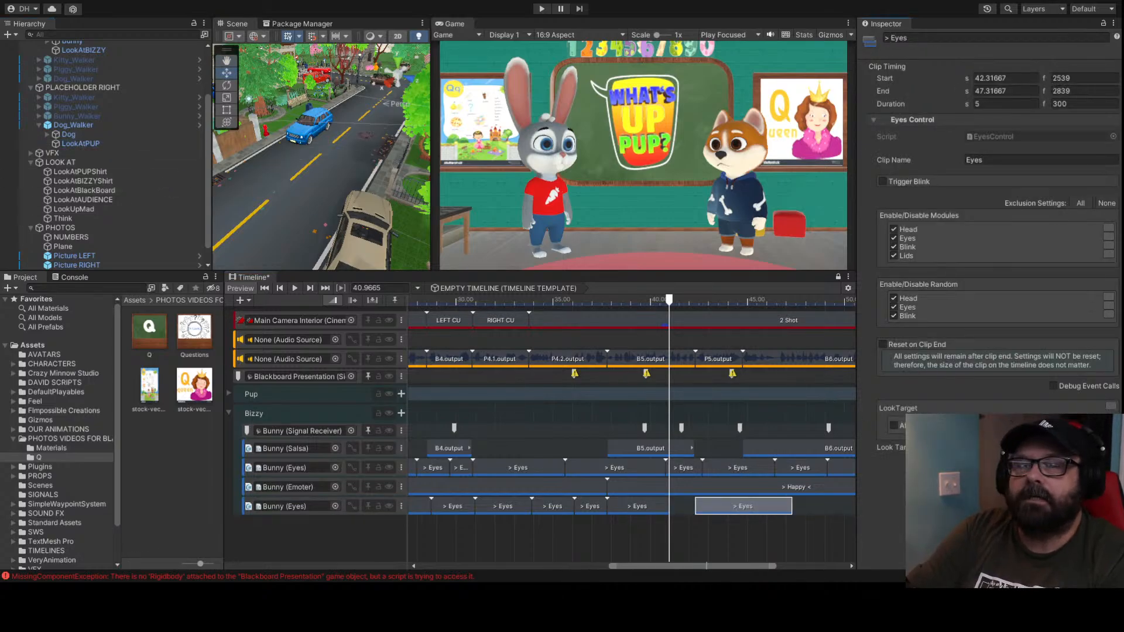
left_click_drag(745, 507, 694, 506)
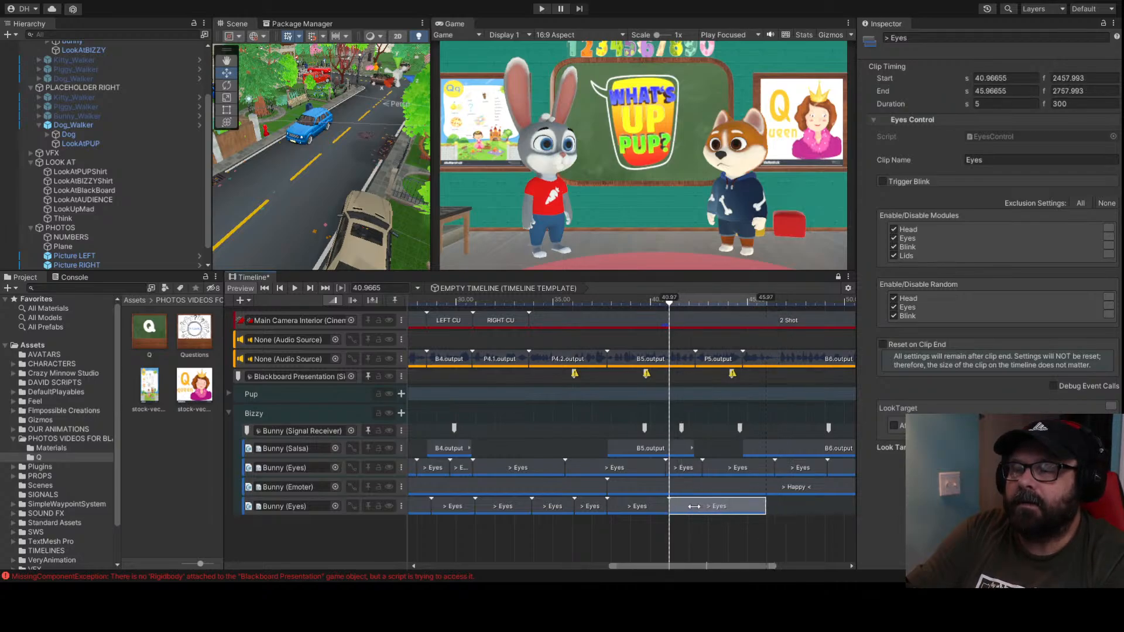
key("space")
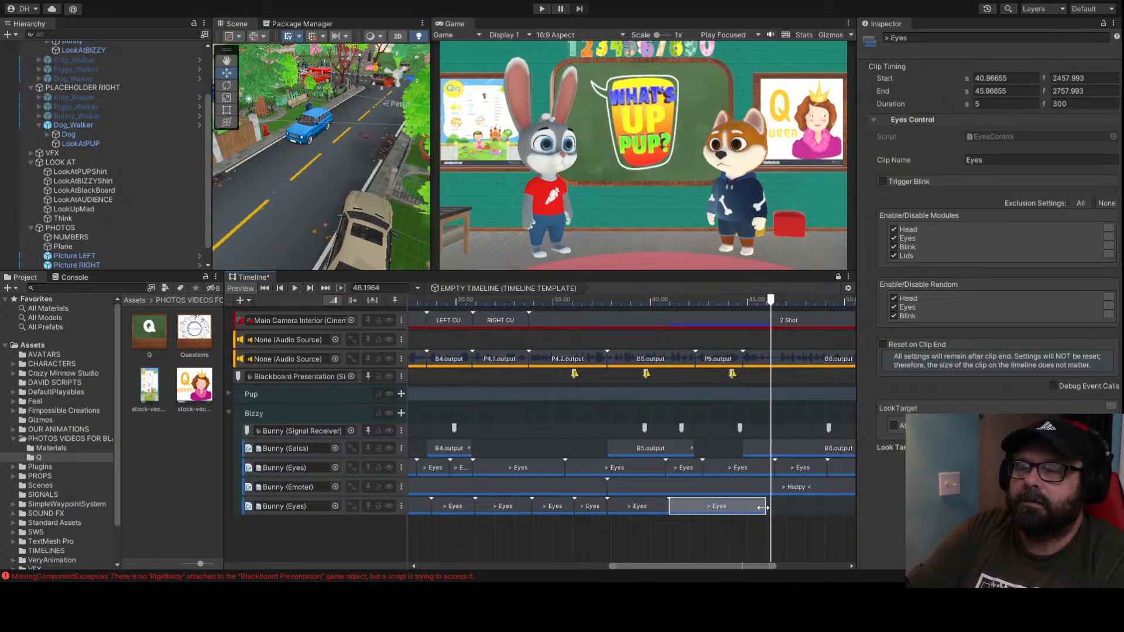
Trim the selected Eyes clip on Bunny's lower Eyes track so it ends at about 44.74 s
left_click_drag(764, 508, 749, 508)
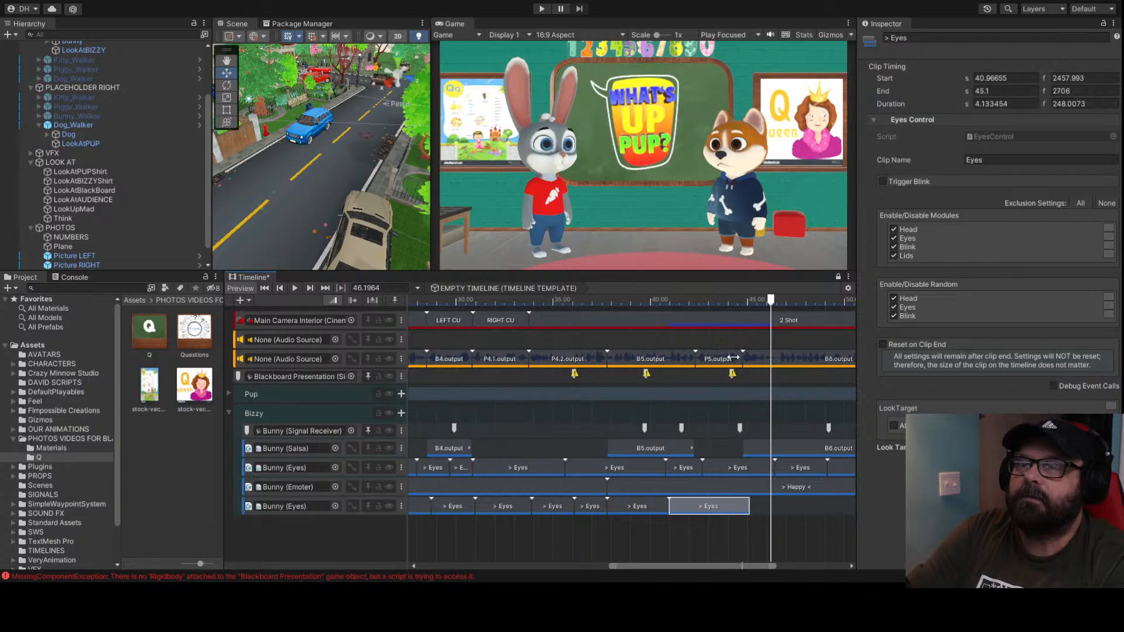
left_click(725, 302)
key("space")
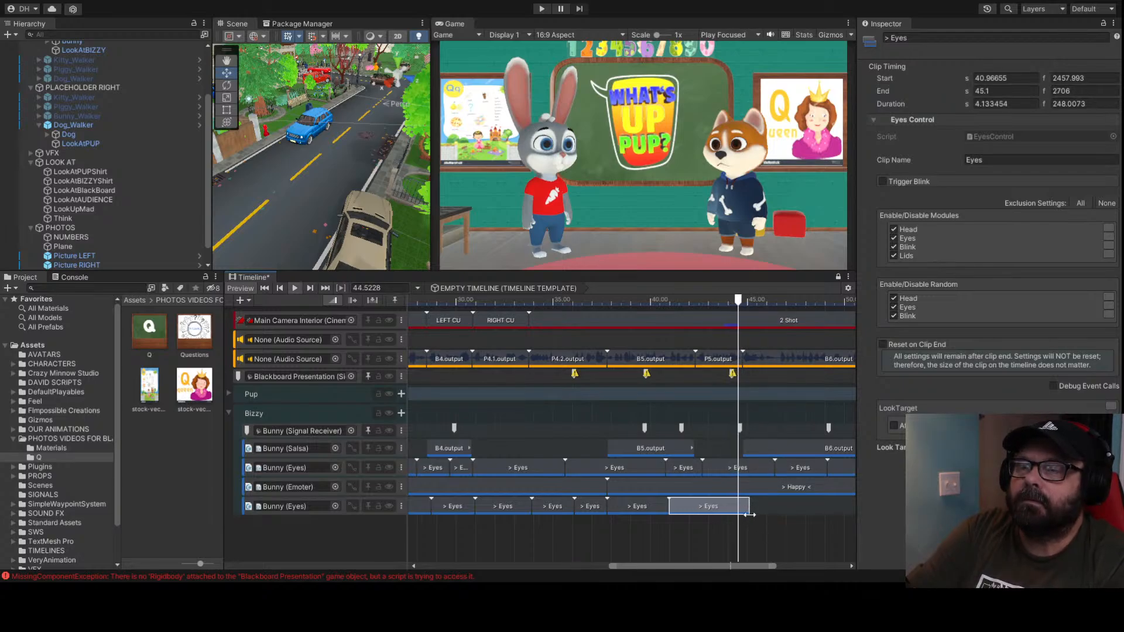
mouse_move(747, 508)
left_mouse_down()
mouse_move(771, 507)
mouse_move(761, 507)
left_mouse_up()
Add an Eyes clip at 44.74 s on Bunny's lower Eyes track and assign LookAtAUDIENCE as its look target
left_click(778, 508)
left_click(814, 469)
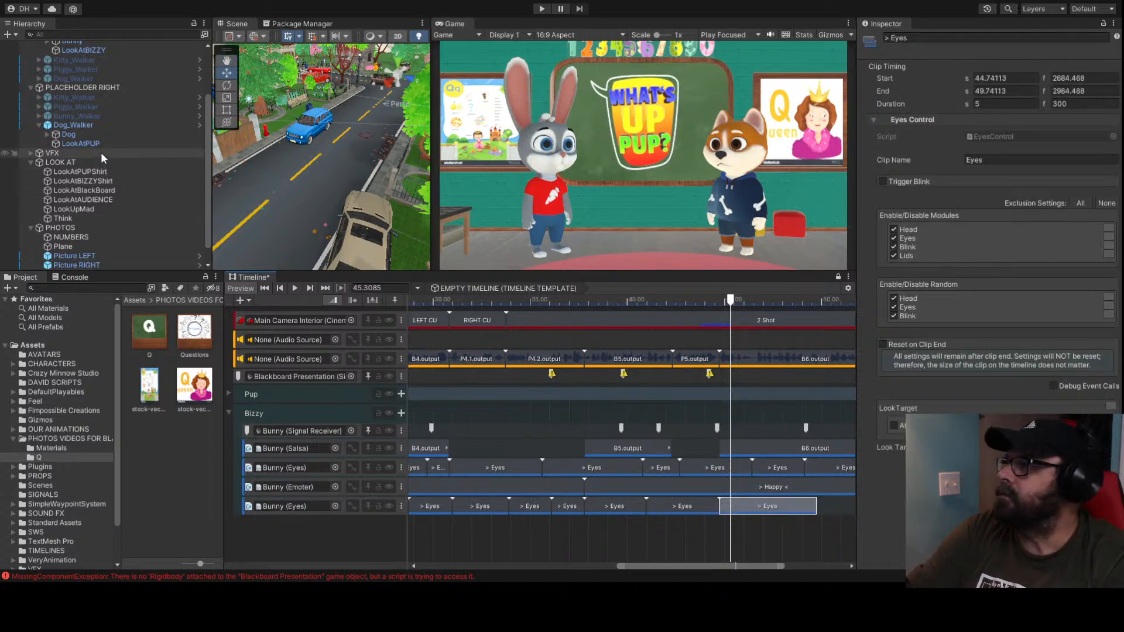
left_click(86, 200)
left_click_drag(88, 201, 1019, 448)
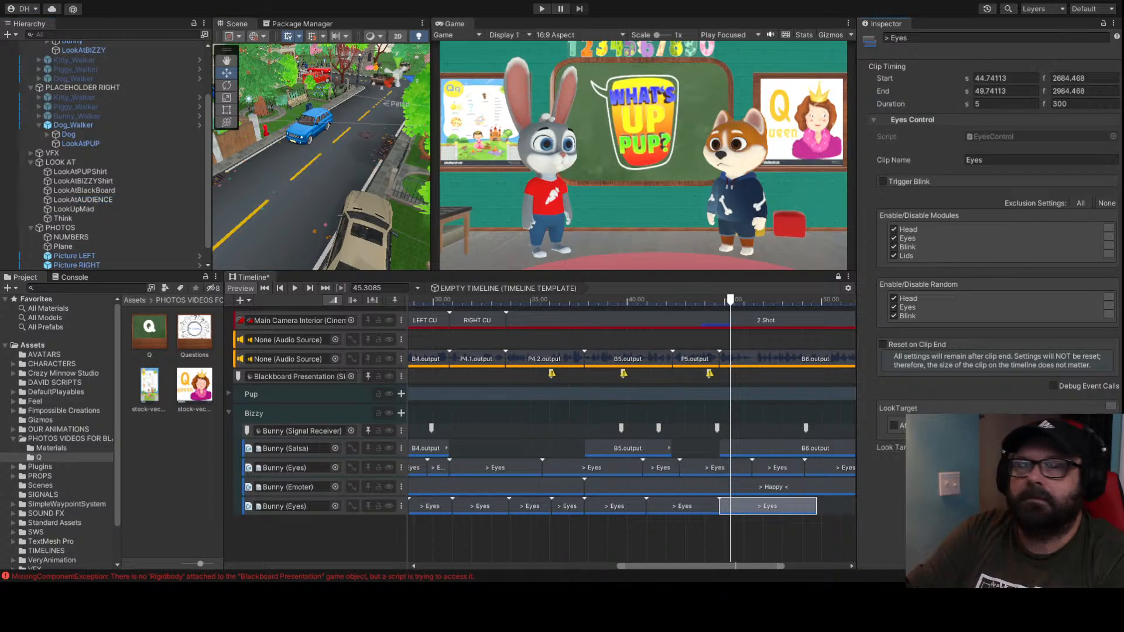
Preview the closing B6 section and extend the last Eyes clip on Bunny's lower Eyes track to end at about 53.45 s
scroll(776, 520, "down", 4)
middle_click_drag(776, 525, 749, 528)
left_click_drag(750, 528, 612, 521)
middle_click_drag(743, 529, 583, 533)
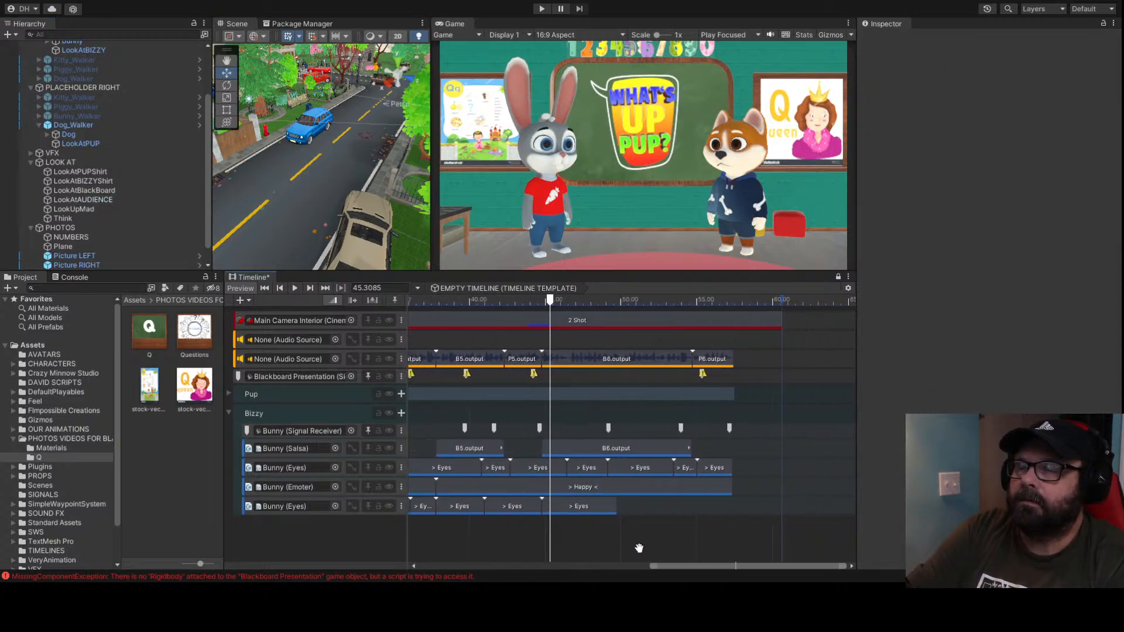
key("space")
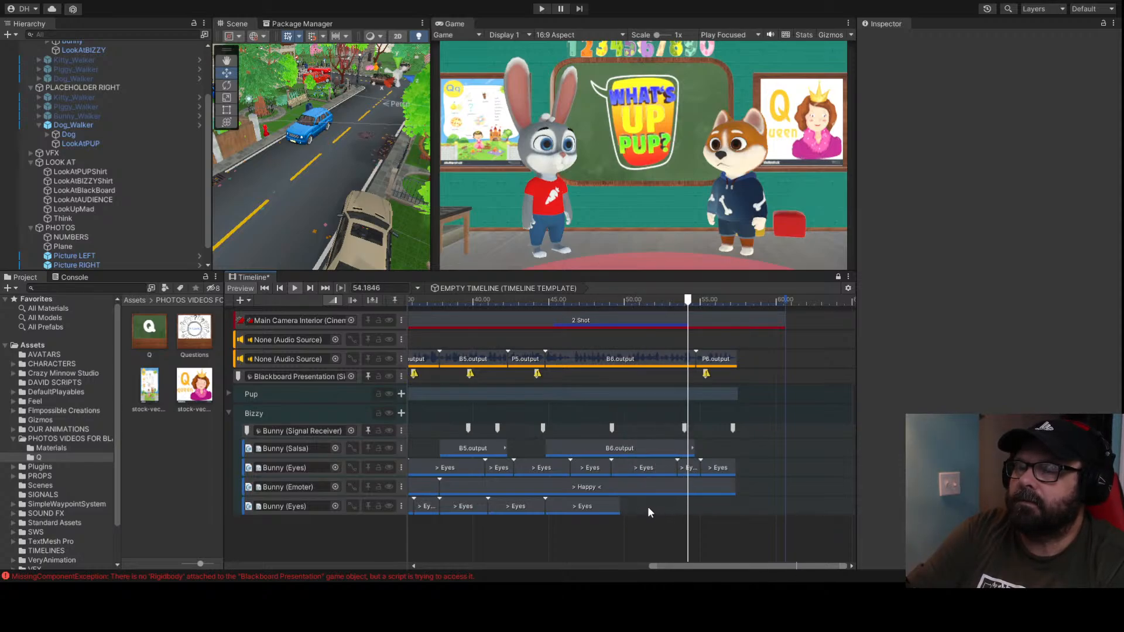
key("space")
left_click_drag(619, 507, 676, 513)
Compare the timing and settings of the last Eyes clips on Bunny's two Eyes tracks
left_click(686, 468)
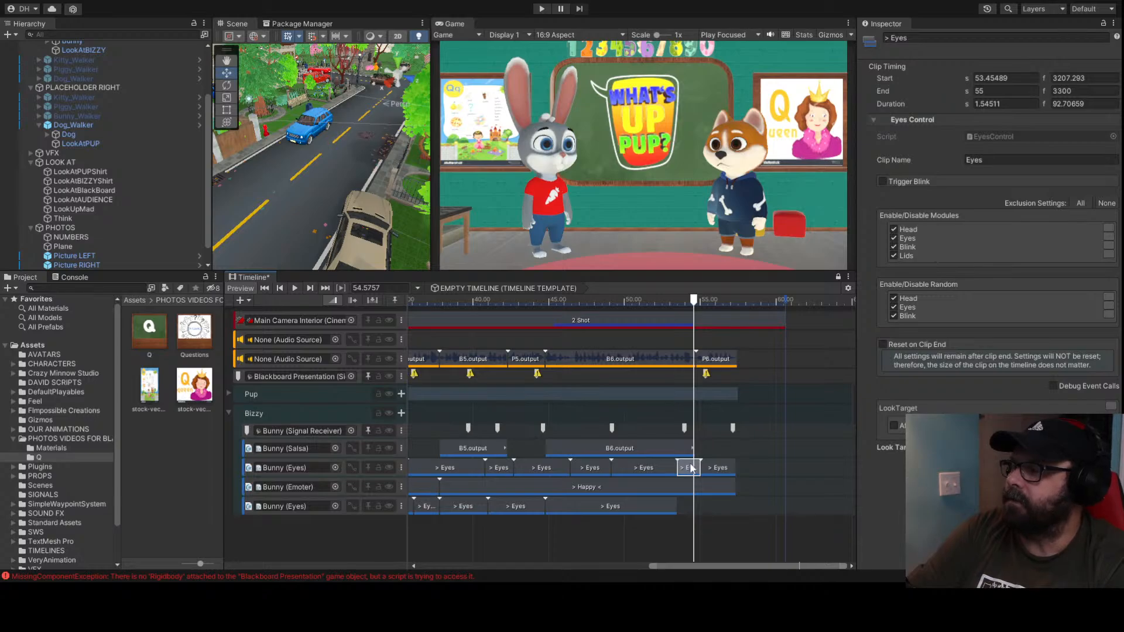
left_click(638, 511)
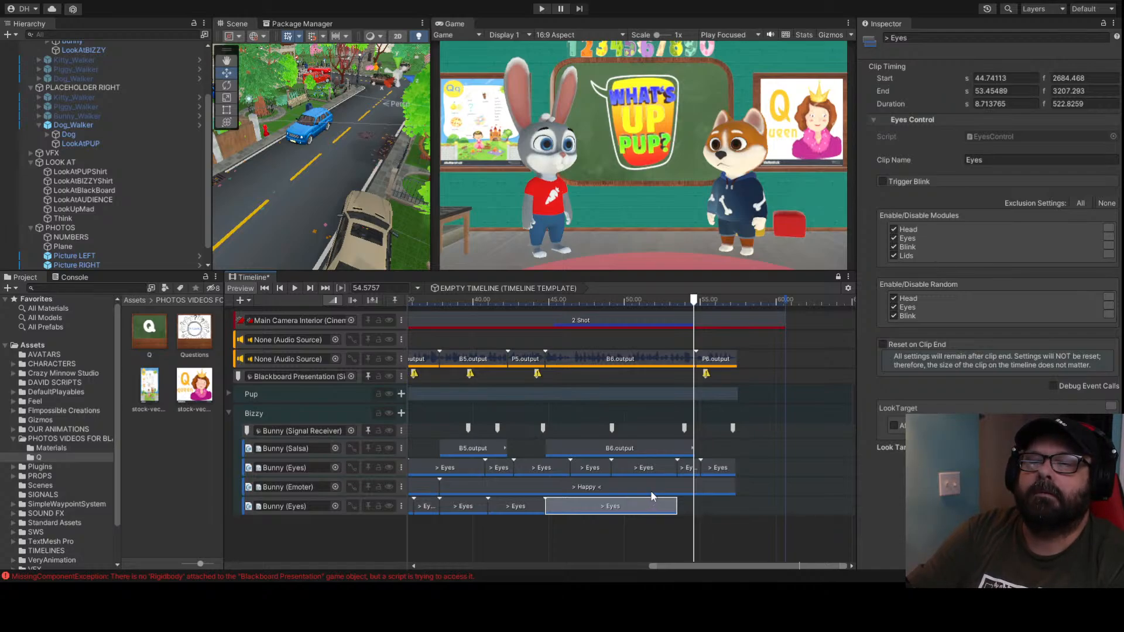
left_click(627, 466)
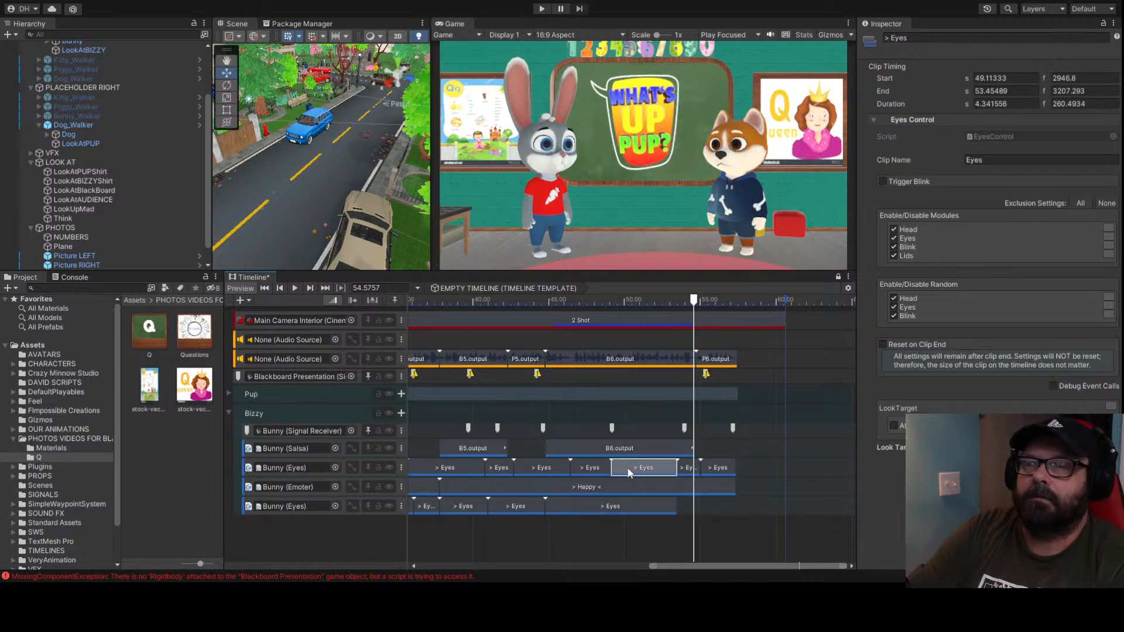
left_click(631, 502)
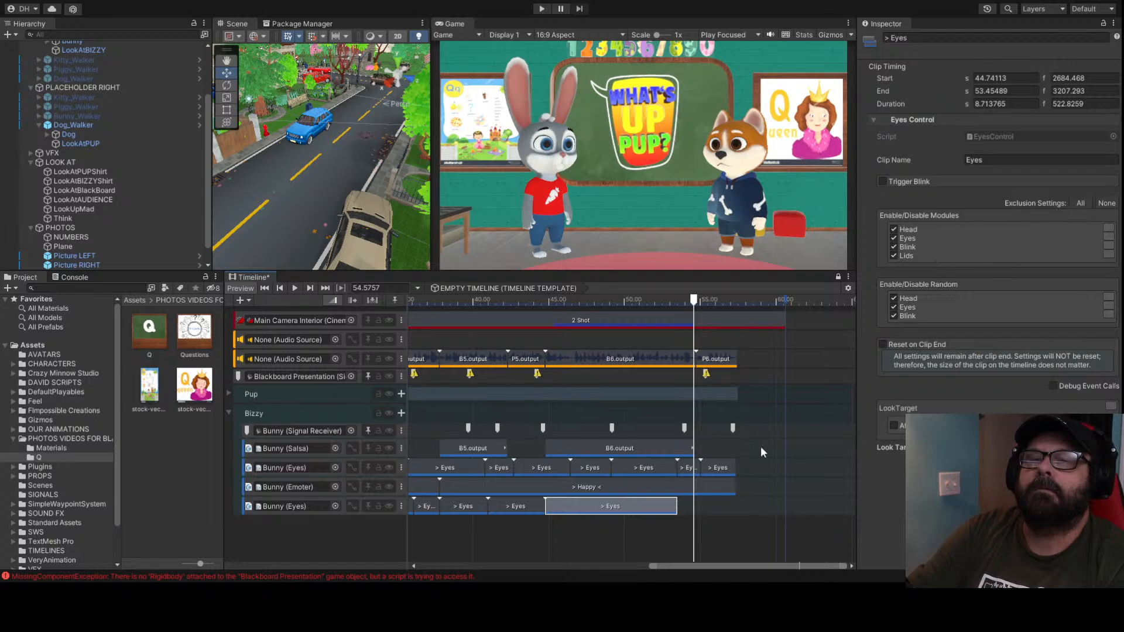
left_click(1109, 296)
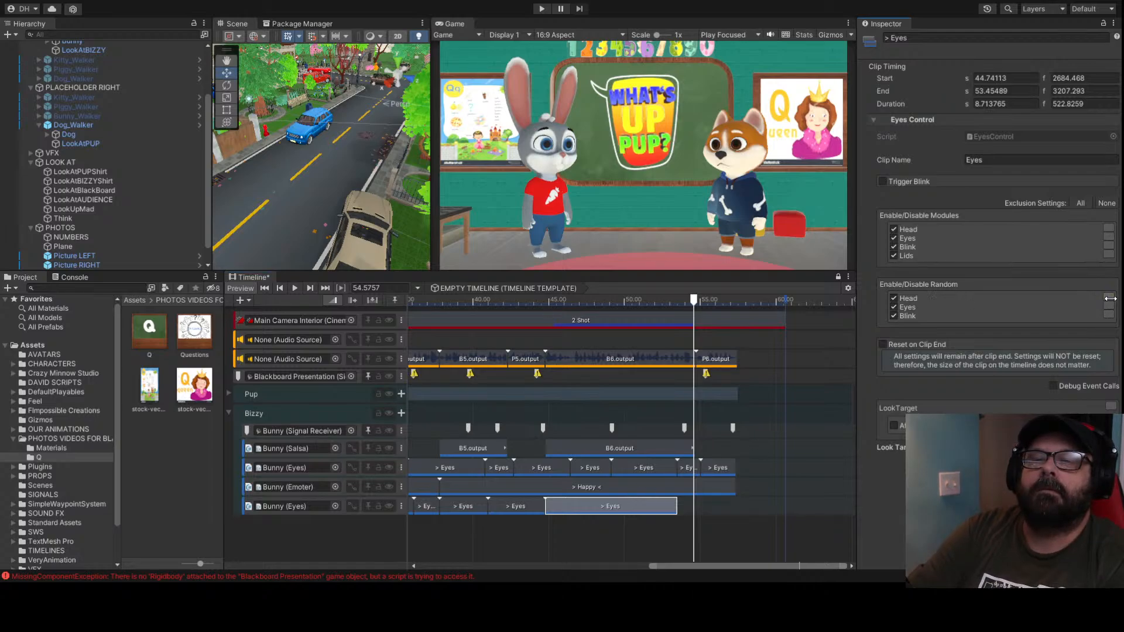
left_click(630, 467)
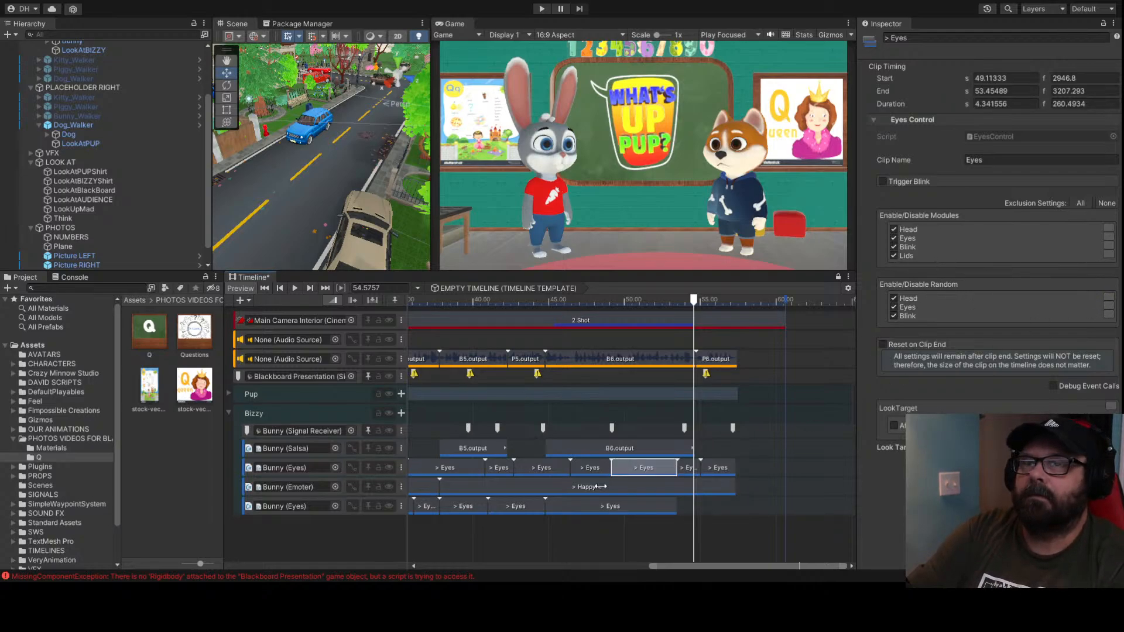
Mute the lower Eyes tracks of both Bunny and Dog, and the audio track holding the dialogue clips
left_click(389, 506)
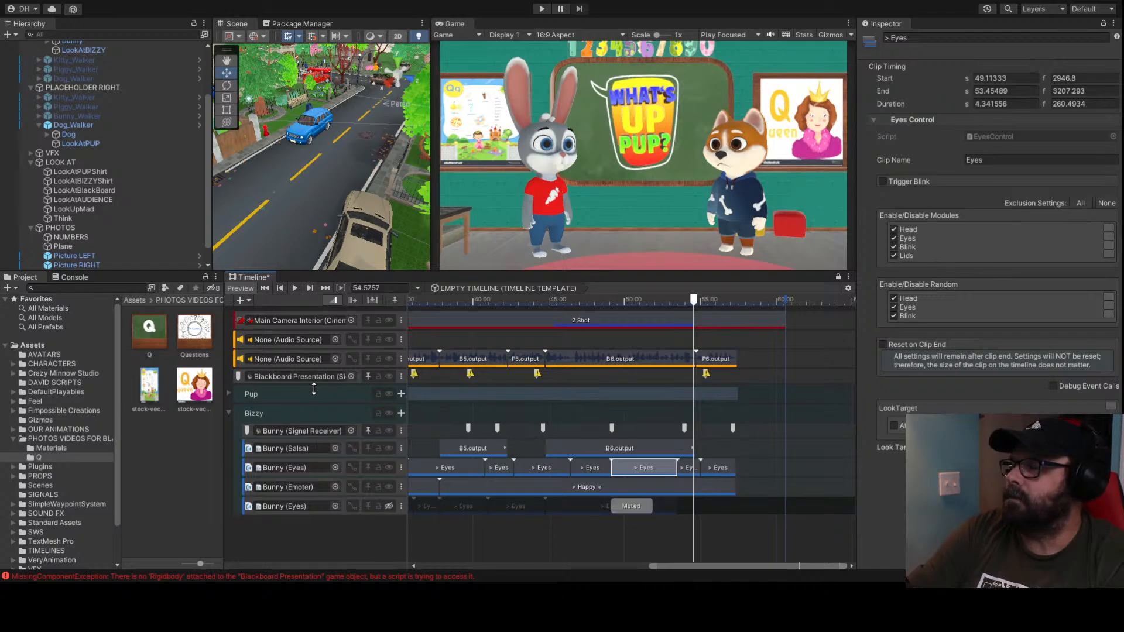
left_click(230, 393)
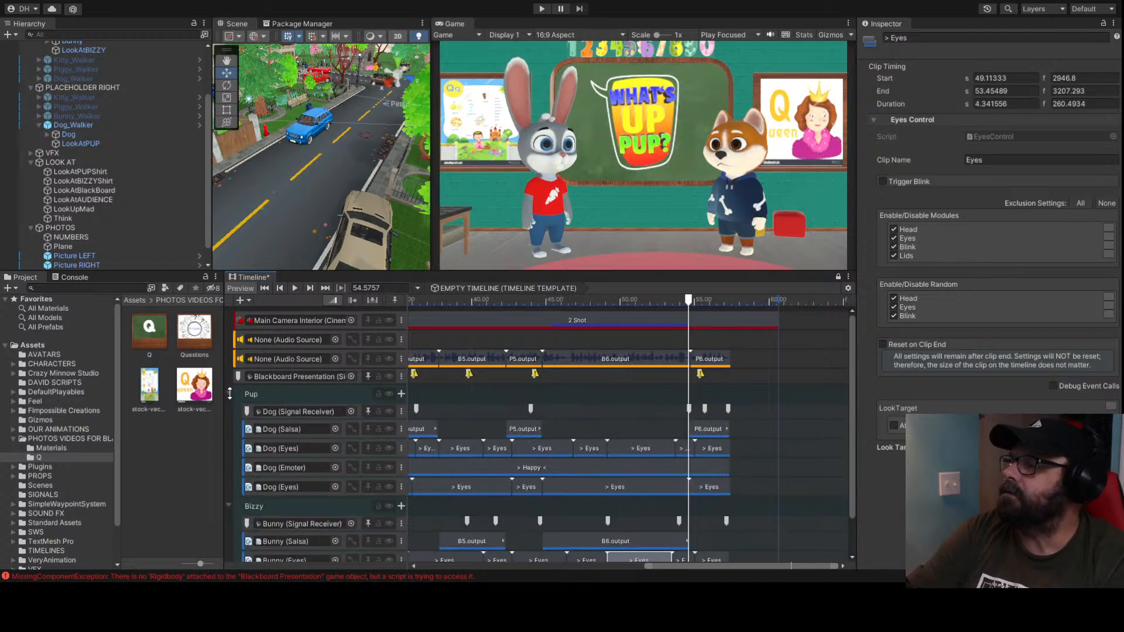
left_click(389, 487)
scroll(516, 463, "down", 5)
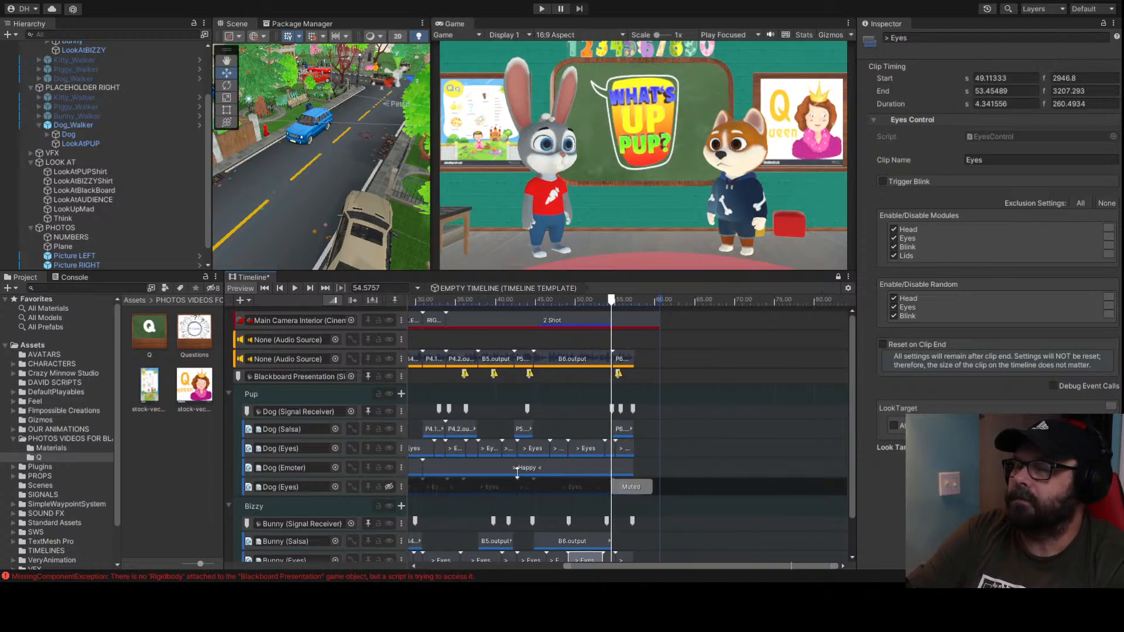
middle_click_drag(613, 520, 753, 431)
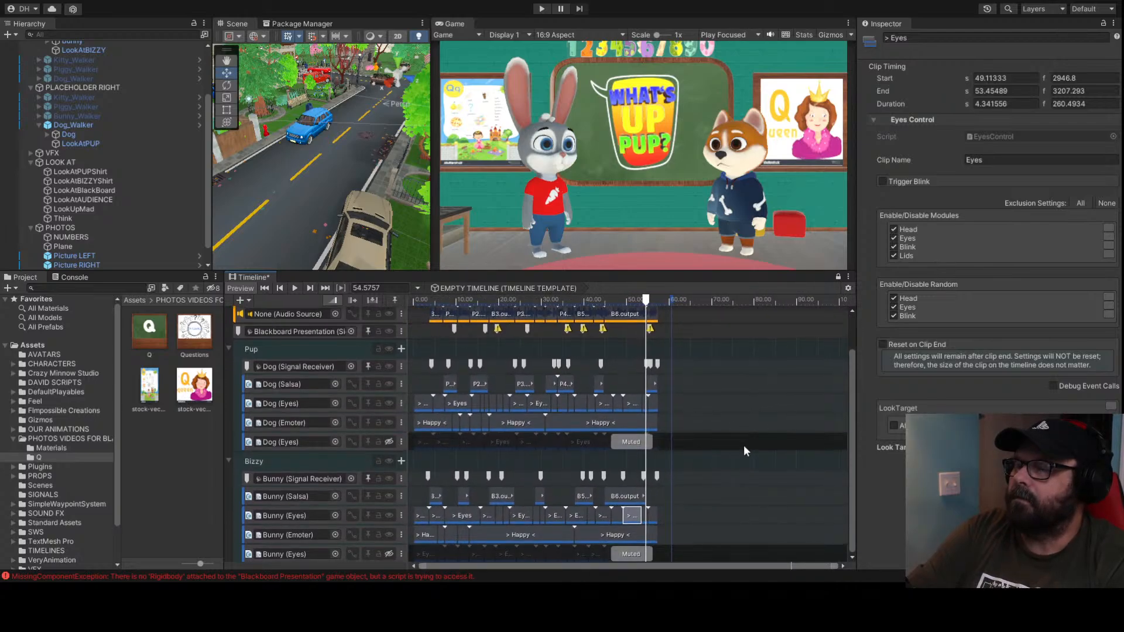
left_click(389, 314)
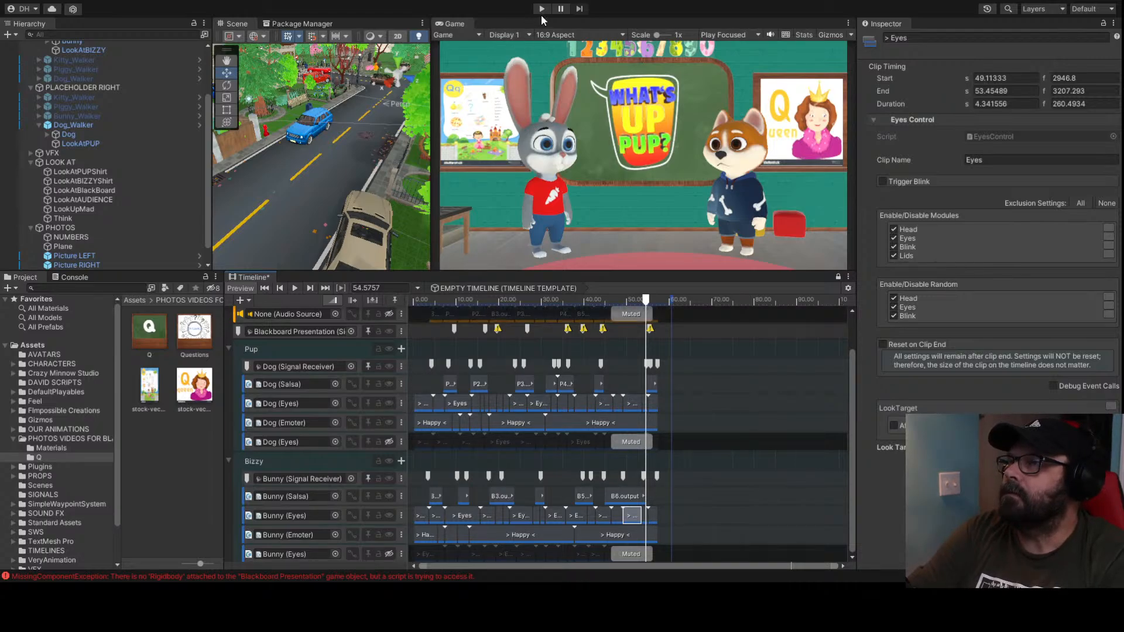
Run the scene in play mode to review the characters' eye movements up to about 16 s, and stop it
left_click(541, 10)
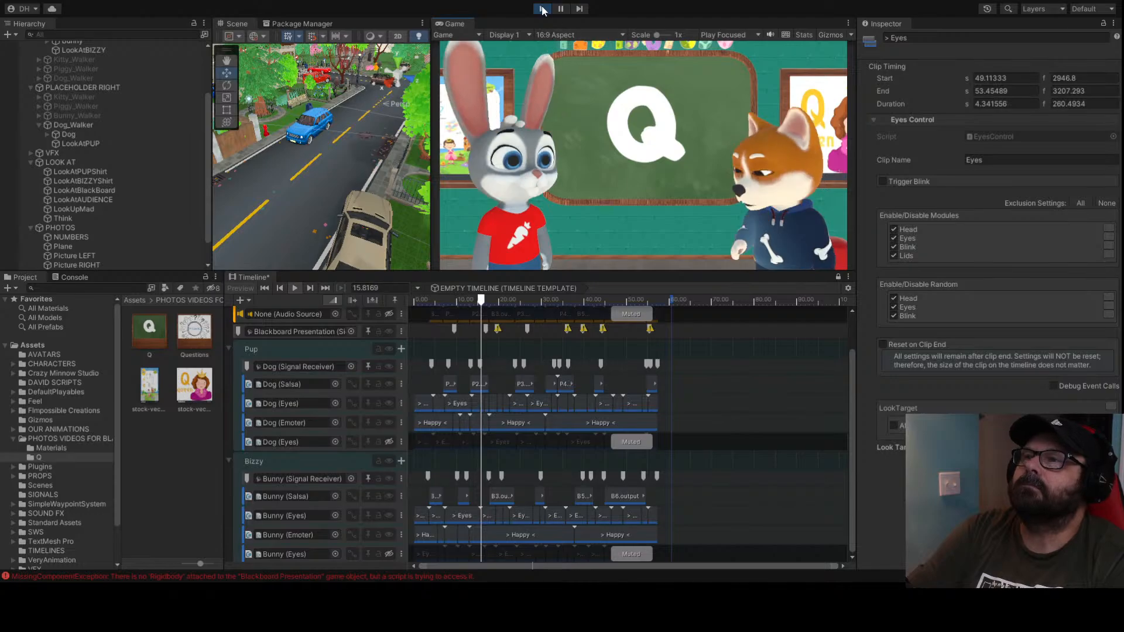
key("ctrl+p")
Set the look target of the Dog's upper-track Eyes clip starting at 16.59 s to LookAtAUDIENCE
scroll(459, 401, "up", 6)
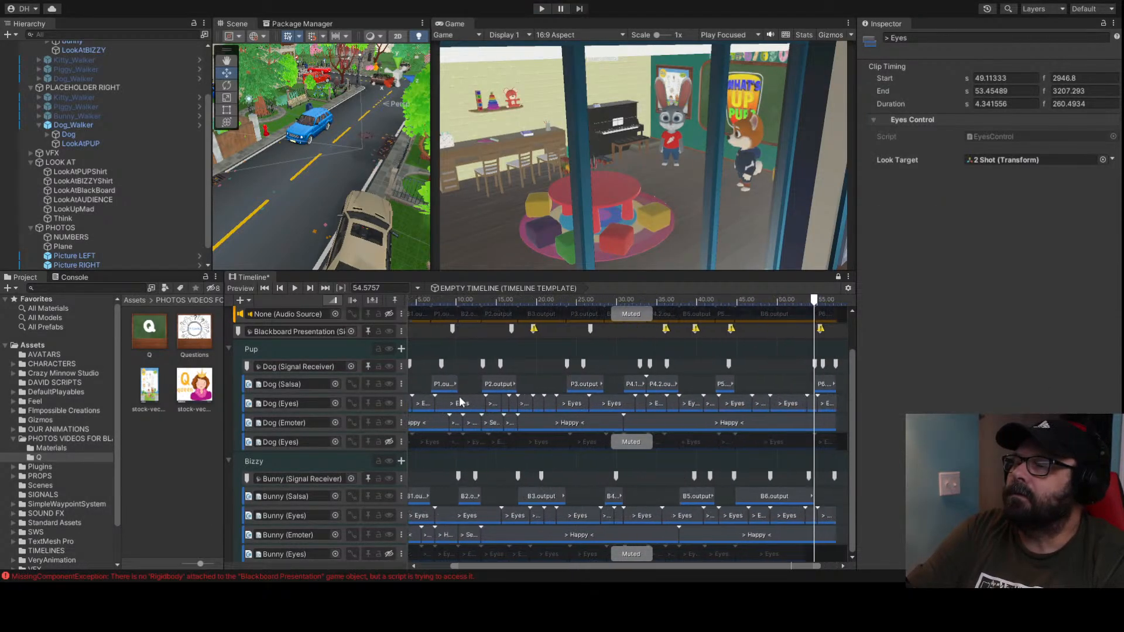
scroll(463, 346, "down", 2)
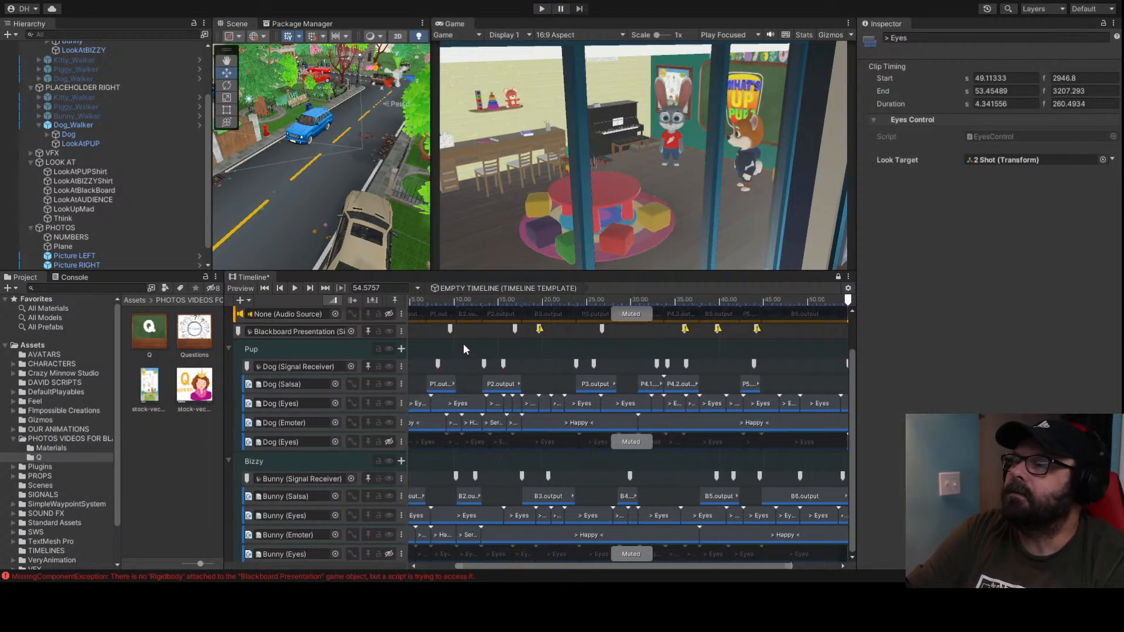
middle_click_drag(463, 343, 485, 403)
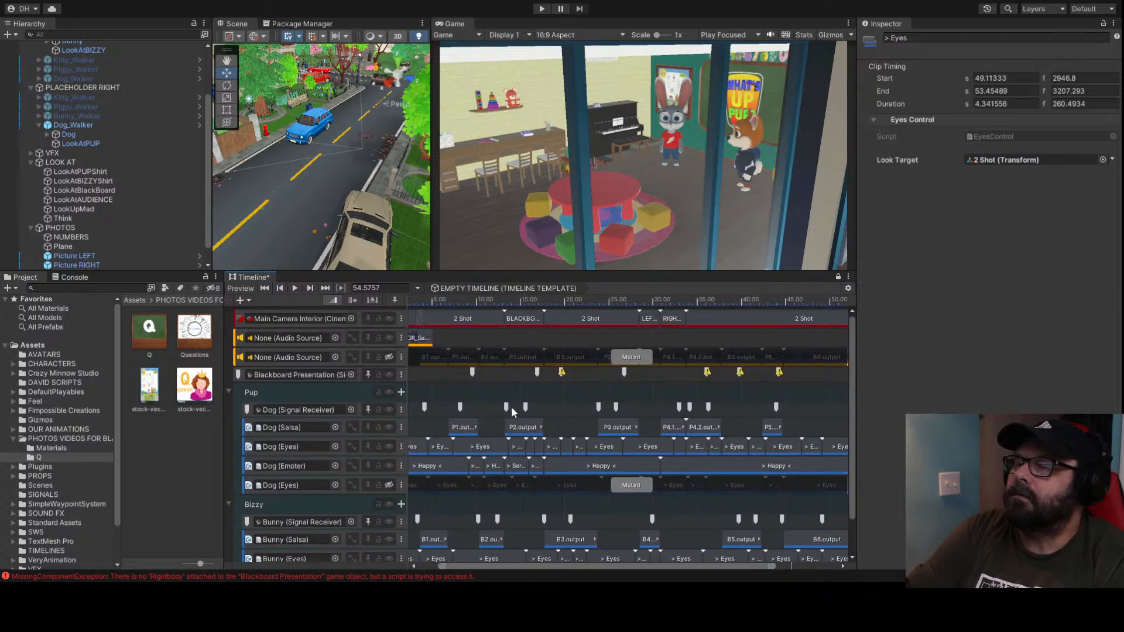
left_click(518, 448)
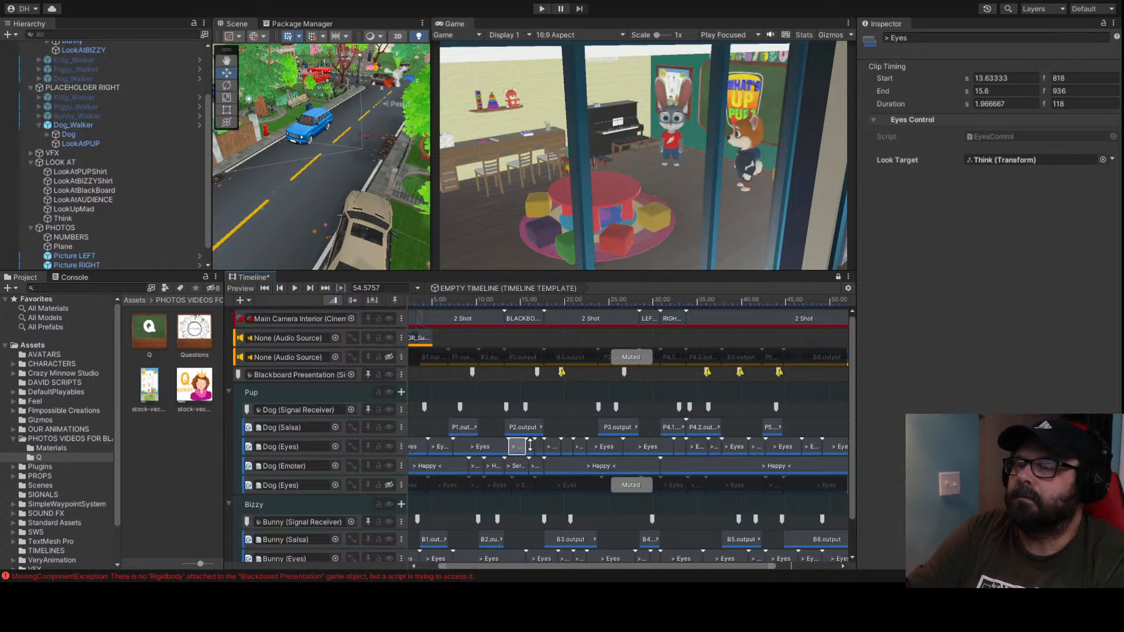
left_click(491, 448)
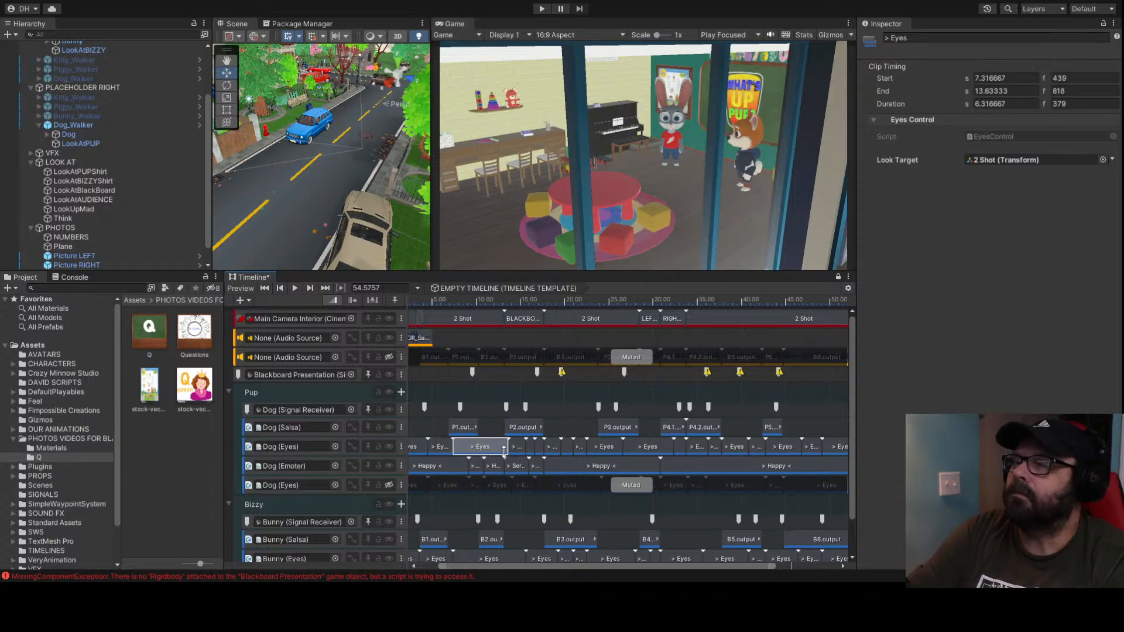
left_click(529, 448)
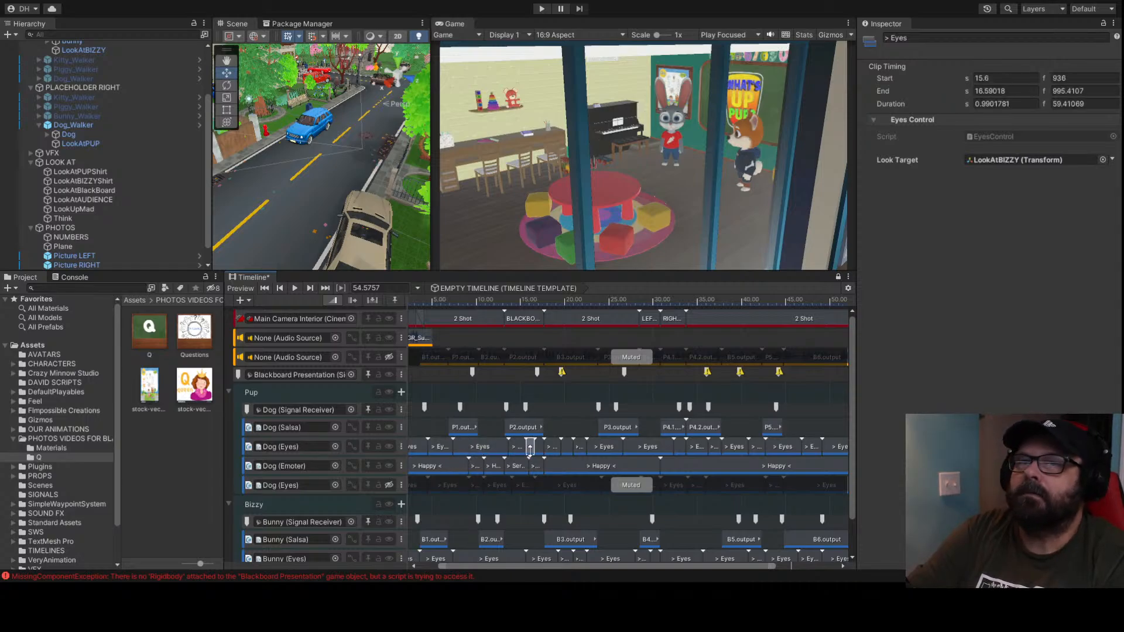
left_click(539, 447)
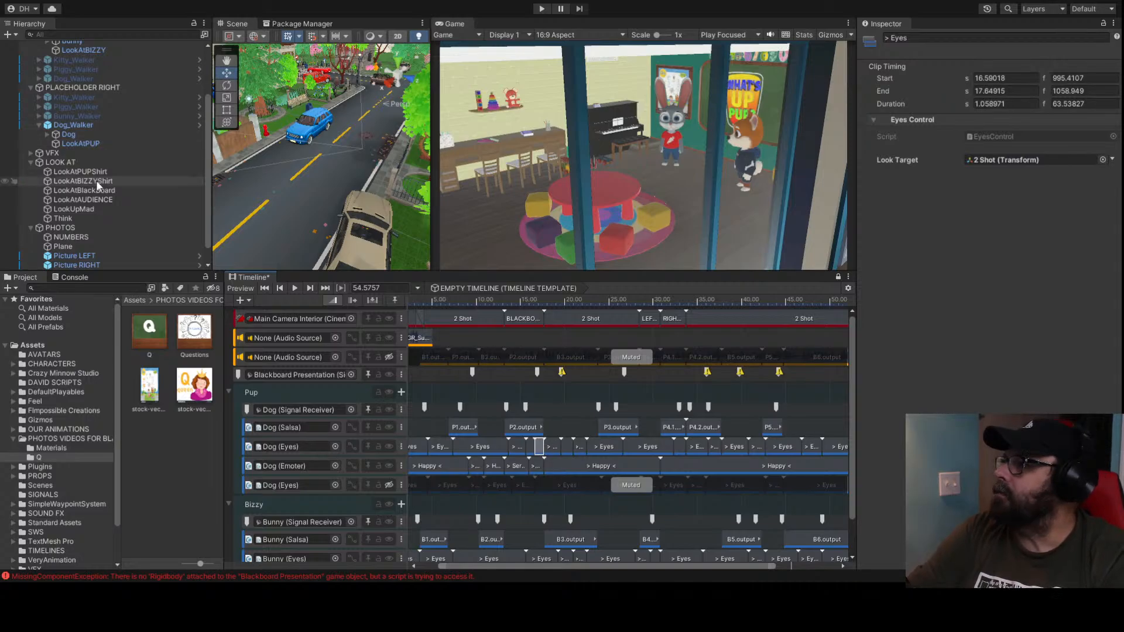
left_click(96, 200)
left_click_drag(97, 201, 1002, 167)
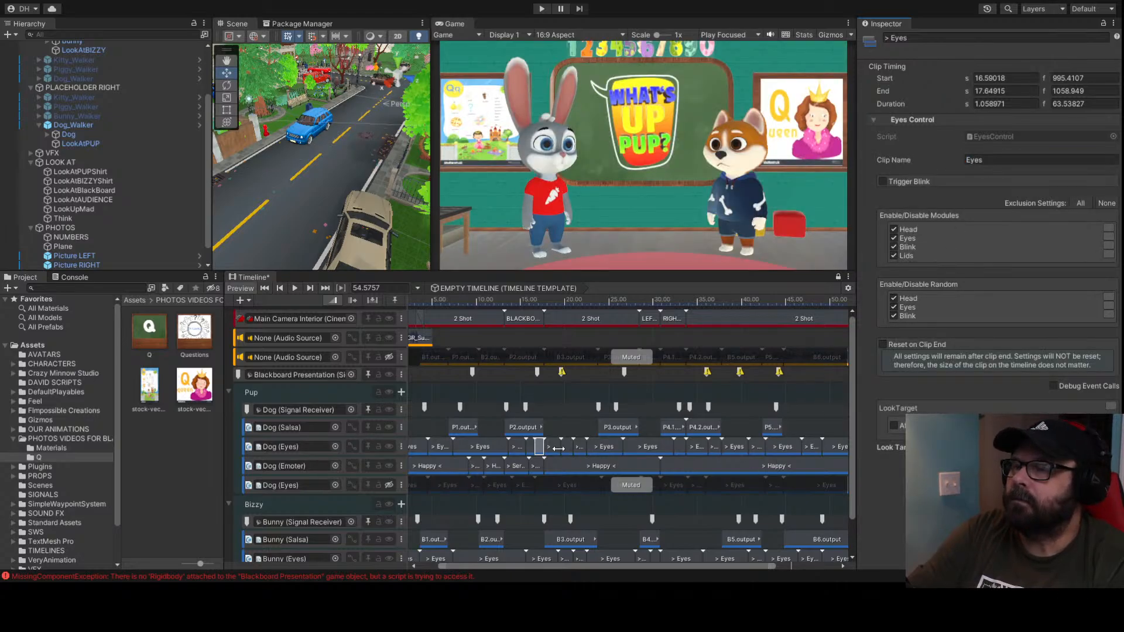
left_click(541, 9)
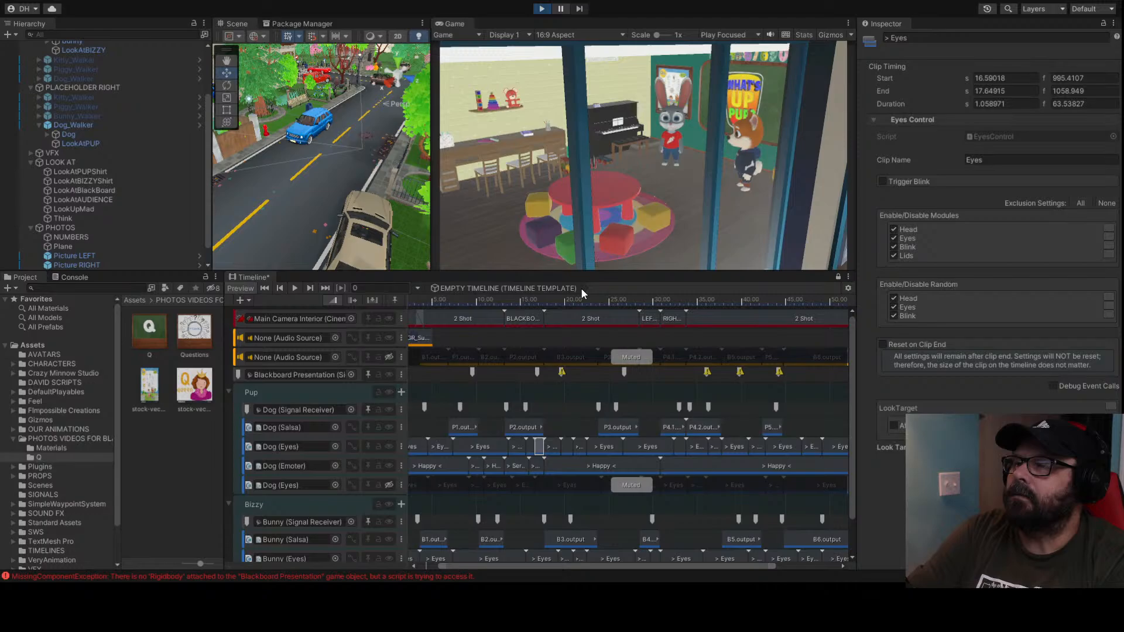
left_click(542, 9)
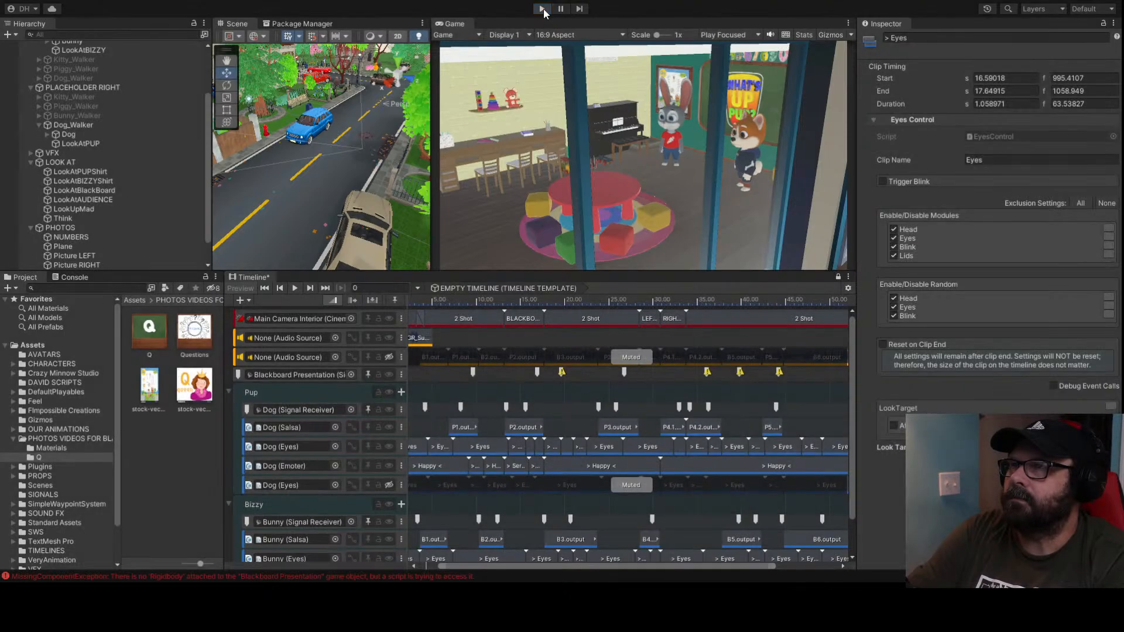
On Bunny's upper Eyes track, end the clip that starts at 7.32 s at 13.63 s and start the following clip there
scroll(557, 479, "down", 4)
middle_click_drag(535, 389, 530, 363)
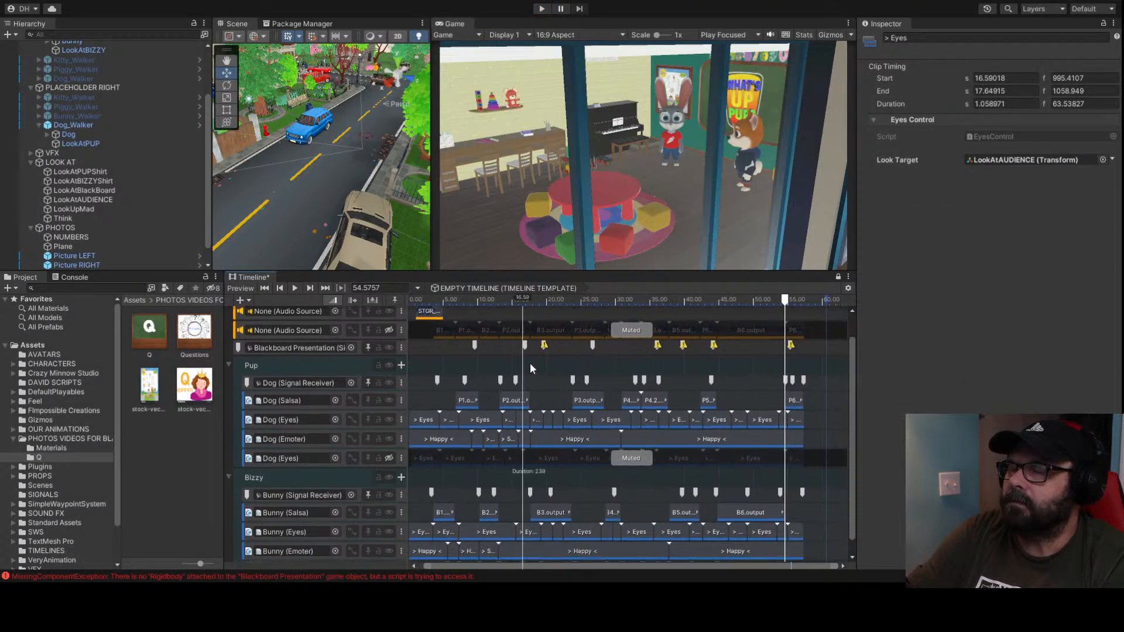
mouse_move(533, 413)
middle_mouse_down()
mouse_move(532, 470)
mouse_move(538, 411)
middle_mouse_up()
left_click(525, 514)
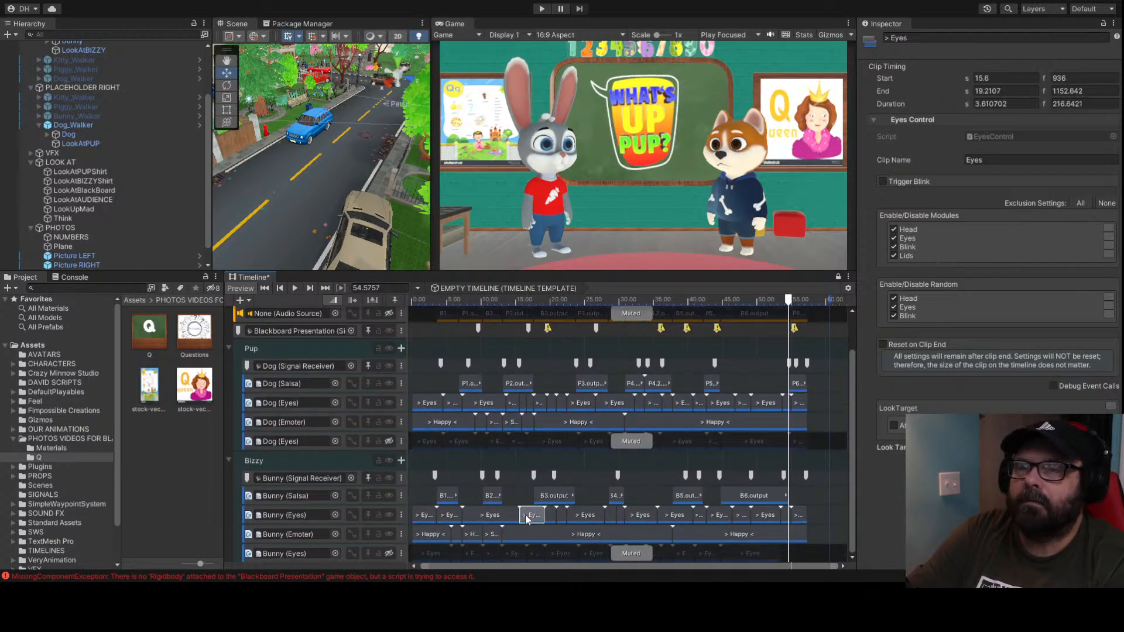
left_click(507, 515)
scroll(530, 404, "up", 1)
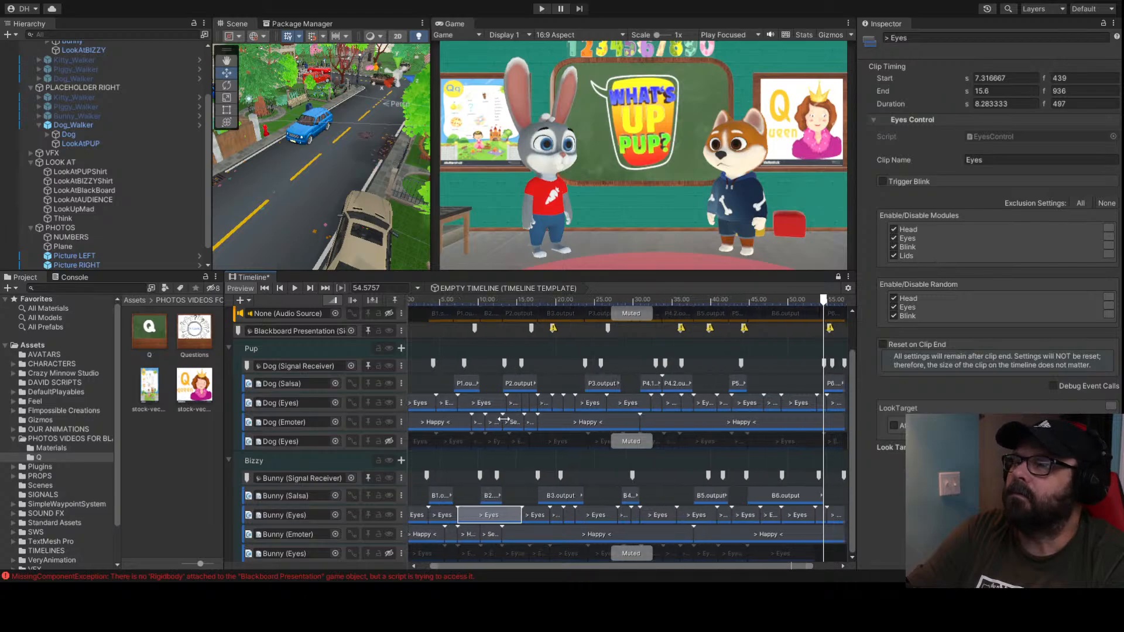
middle_click_drag(532, 402, 528, 444)
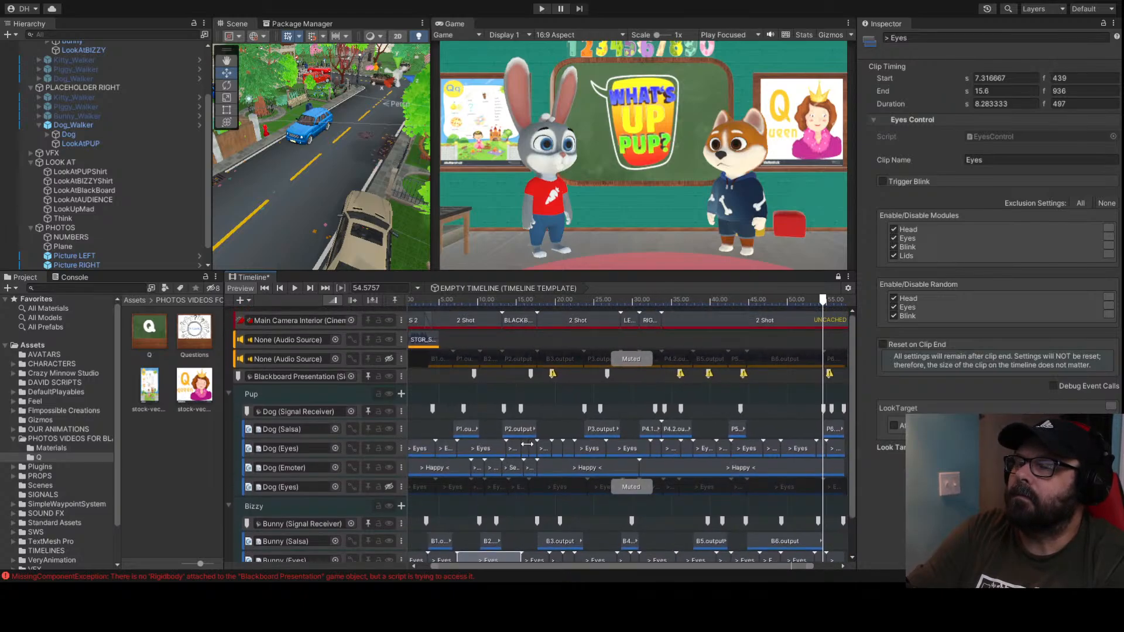
left_click_drag(519, 556, 501, 557)
left_click(508, 557)
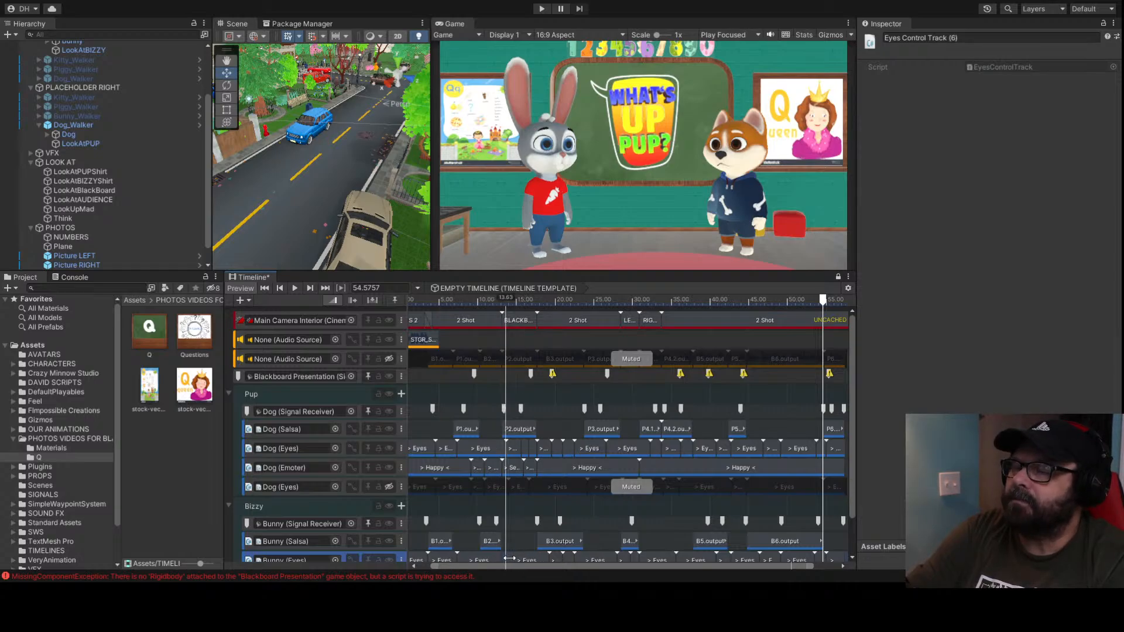
scroll(530, 530, "down", 3)
middle_click_drag(522, 524, 533, 469)
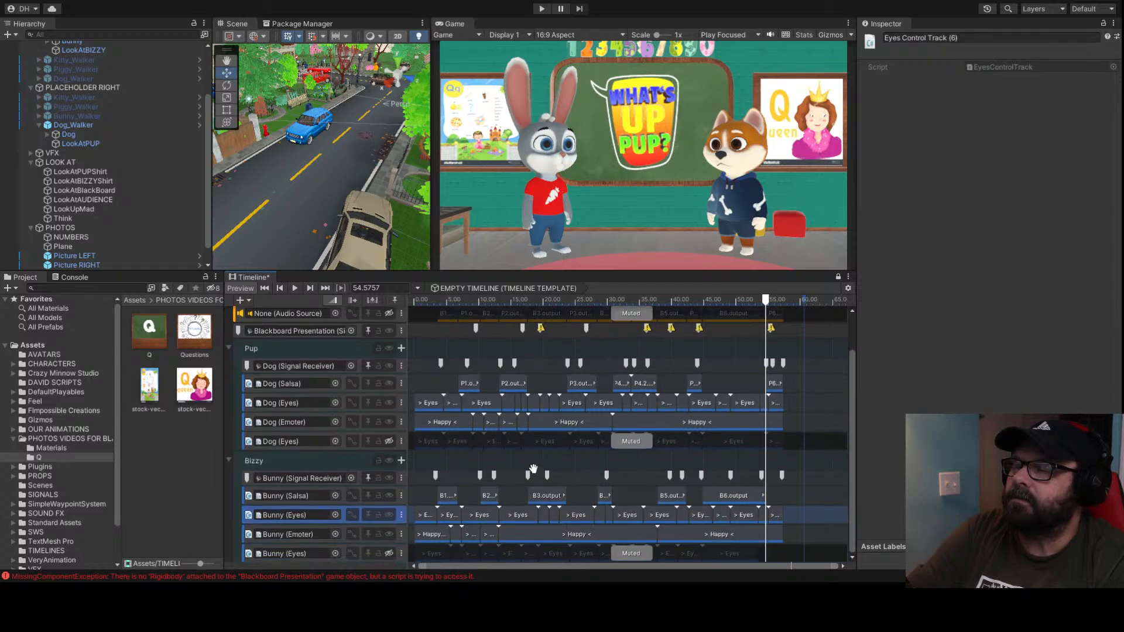
Run the whole scene in play mode to review the adjusted eye animation
left_click(540, 8)
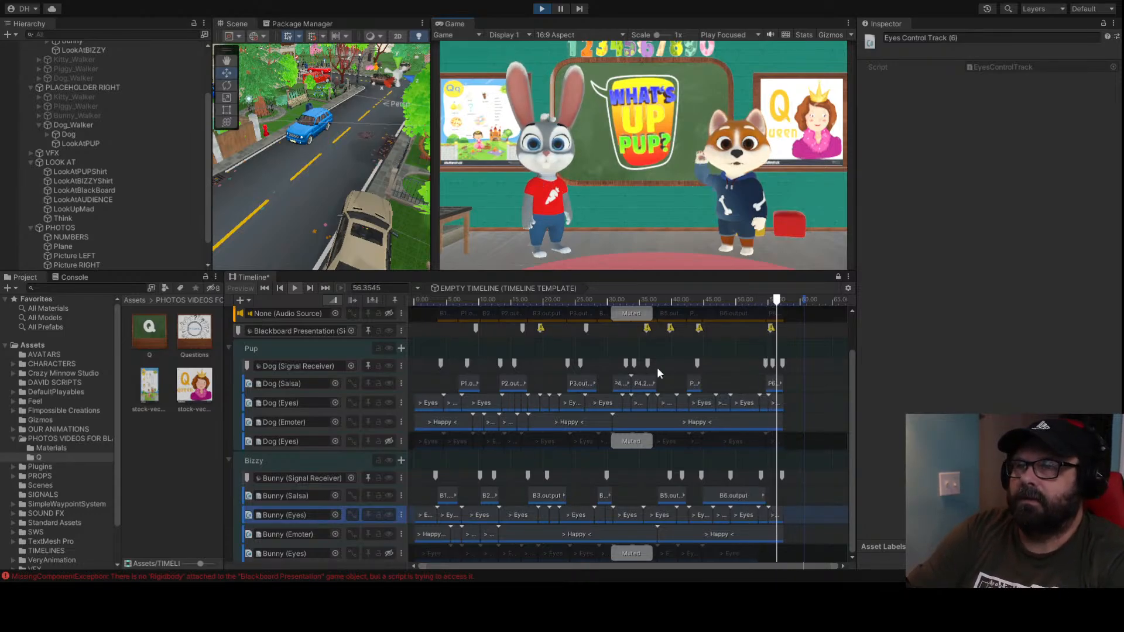
Stop play mode and delete the muted lower Eyes tracks of Dog and Bunny from the timeline
left_click(540, 8)
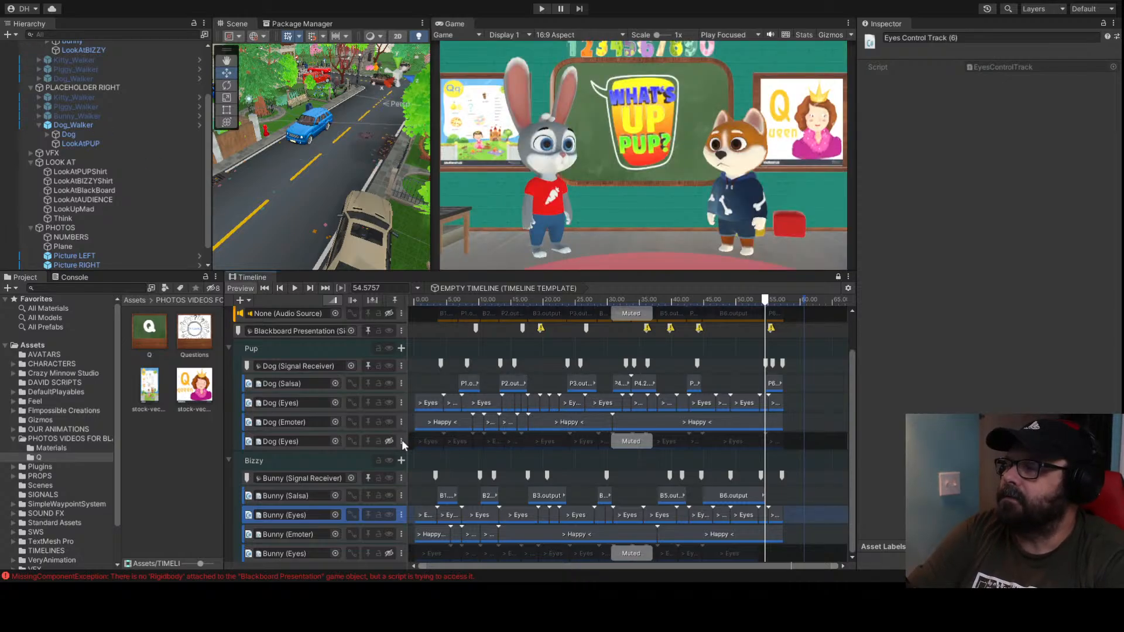
key("ctrl+z")
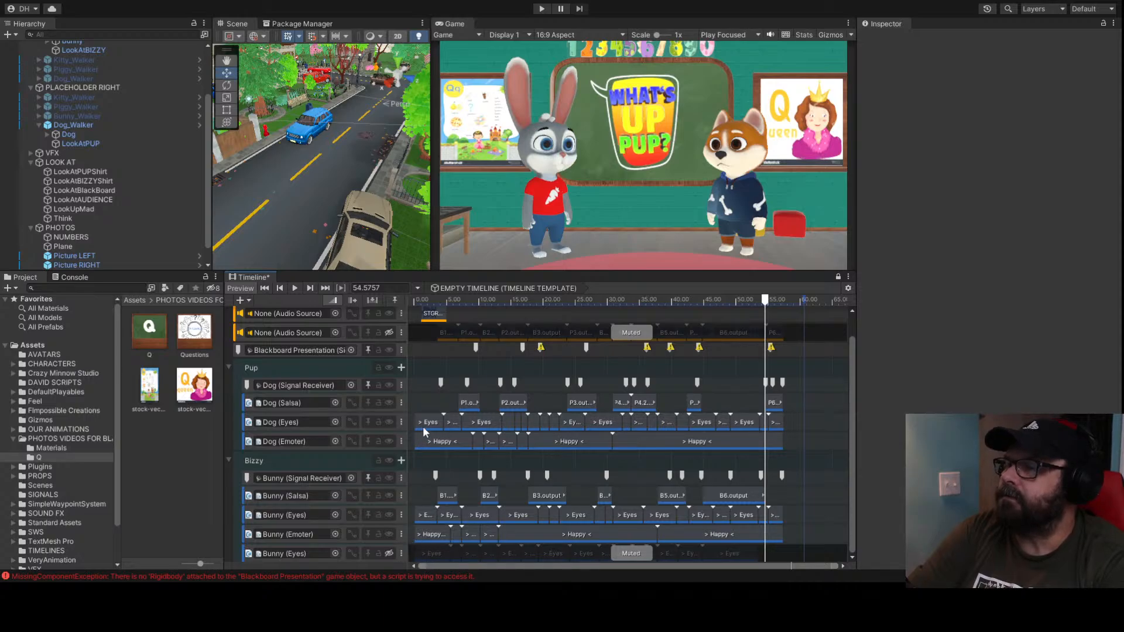
scroll(433, 437, "up", 1)
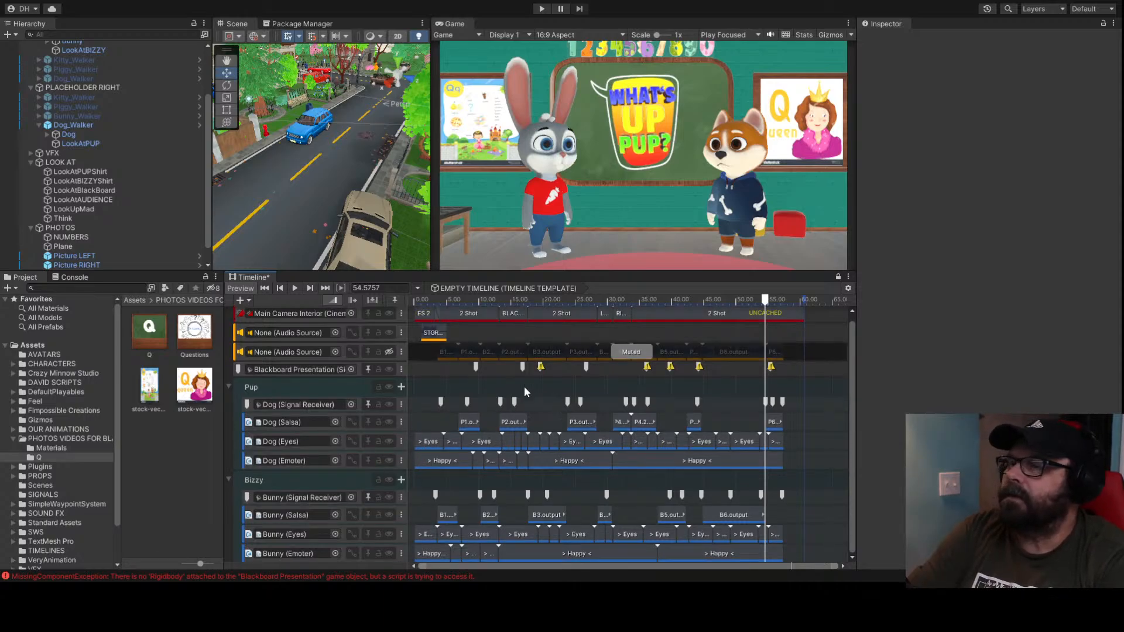
Collapse the Pup and Bizzy track groups and move the playhead to 8.9 s
left_click(229, 387)
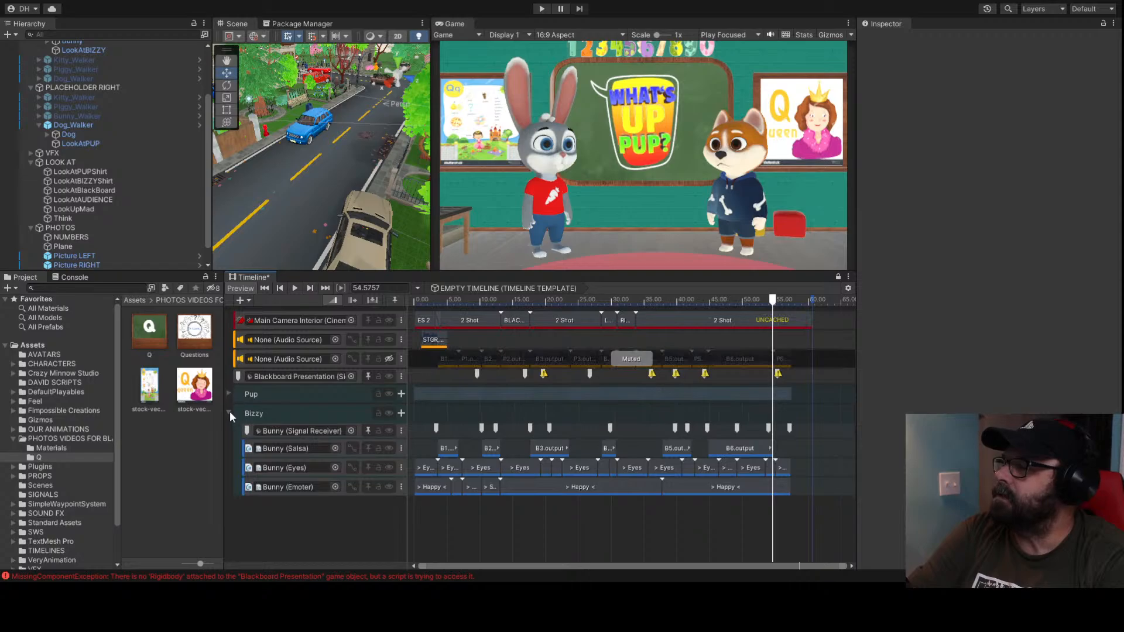
left_click(229, 413)
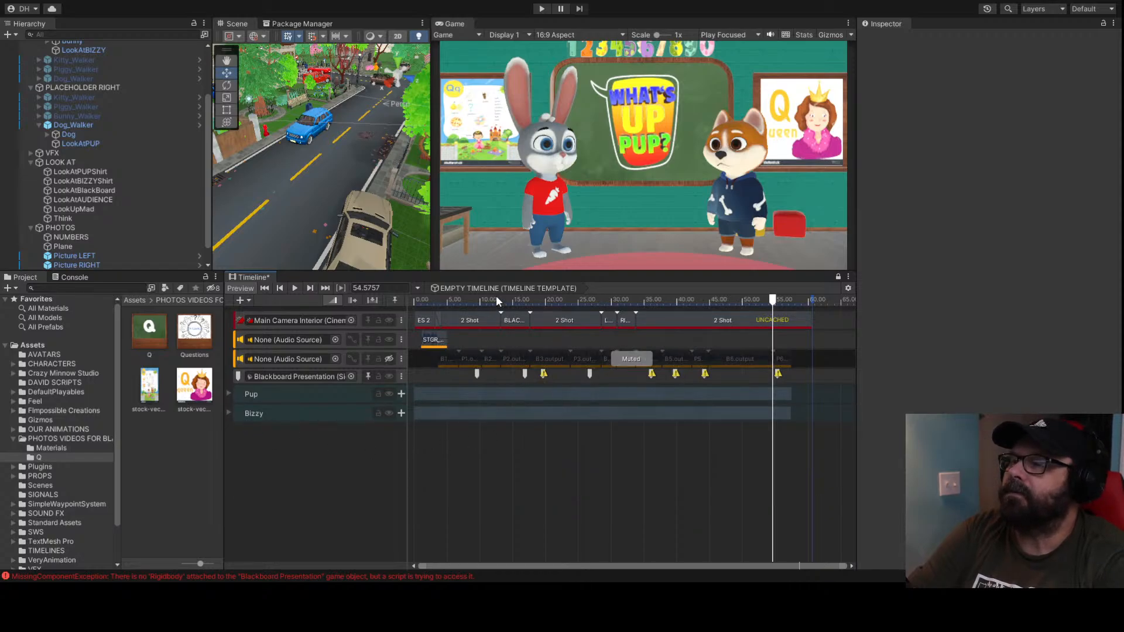
left_click(472, 297)
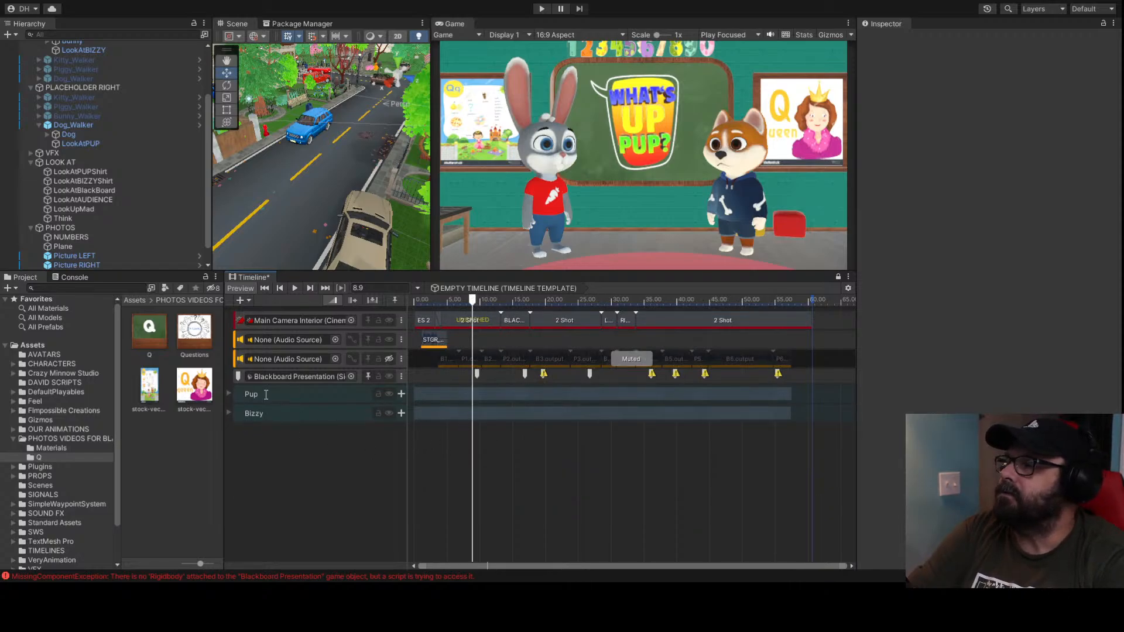
Collapse the PLACEHOLDER LEFT, PLACEHOLDER RIGHT, LOOK AT and PHOTOS objects in the scene hierarchy
scroll(32, 101, "up", 5)
left_click(30, 92)
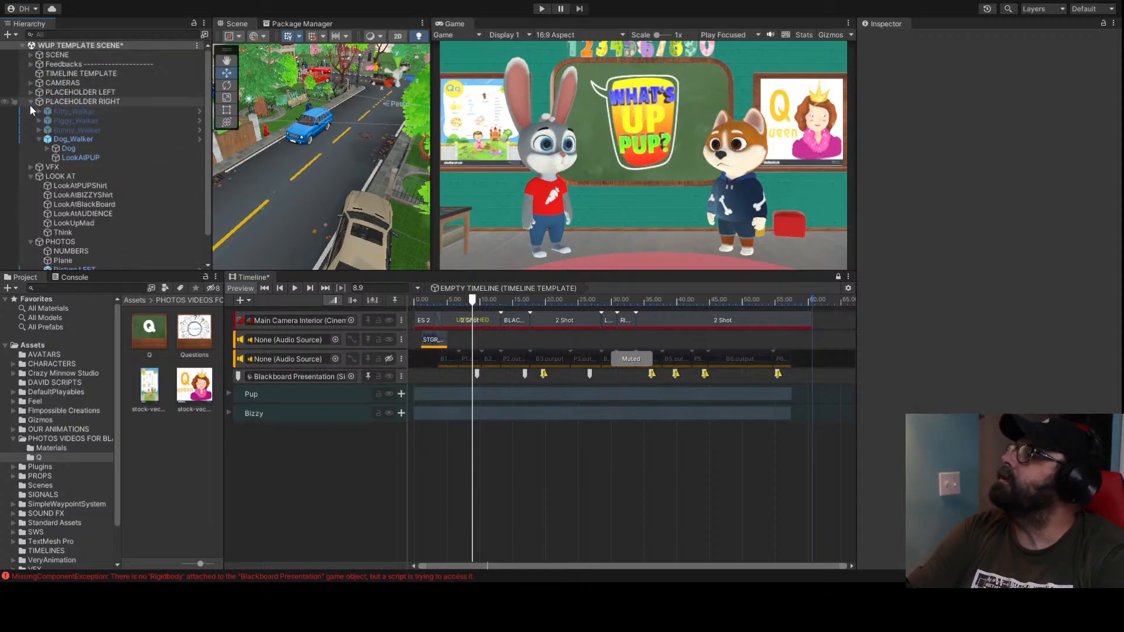
left_click(30, 102)
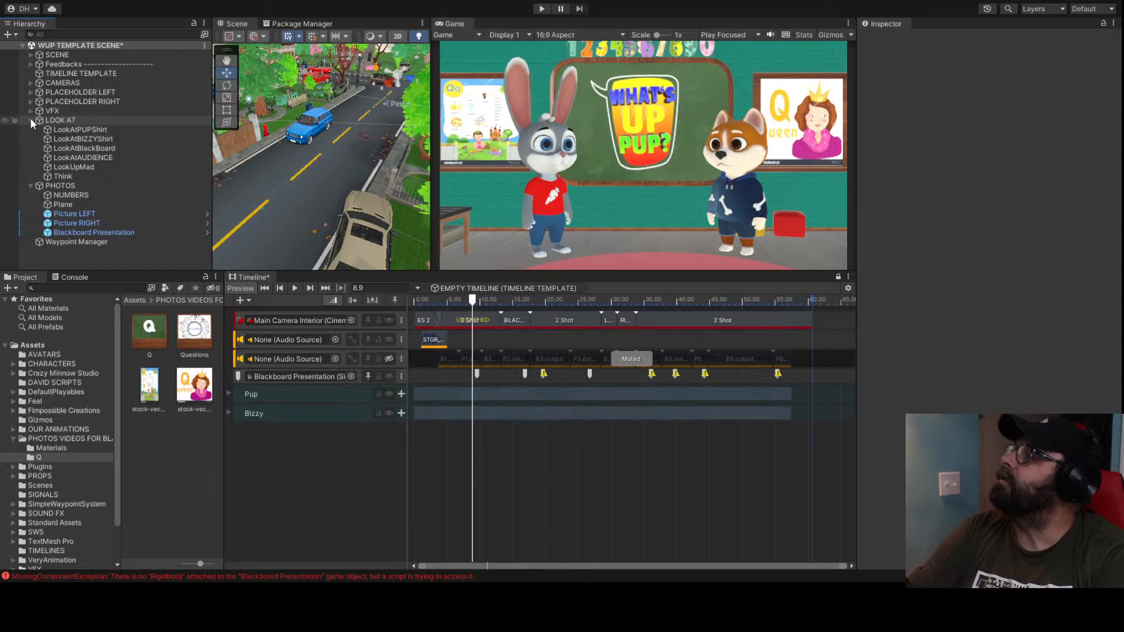
left_click(30, 120)
left_click(30, 129)
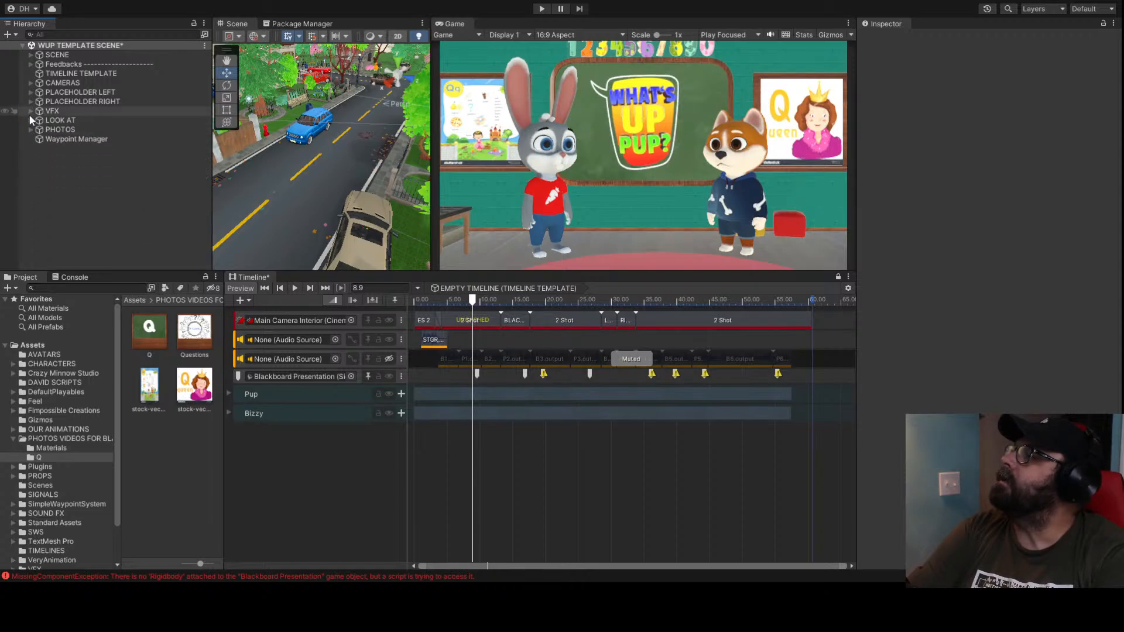
Add an activation track for CFXR Firework 1 (Multicolor) from the VFX group, with its clip running from 9.58 s to about 13.14 s
left_click(30, 111)
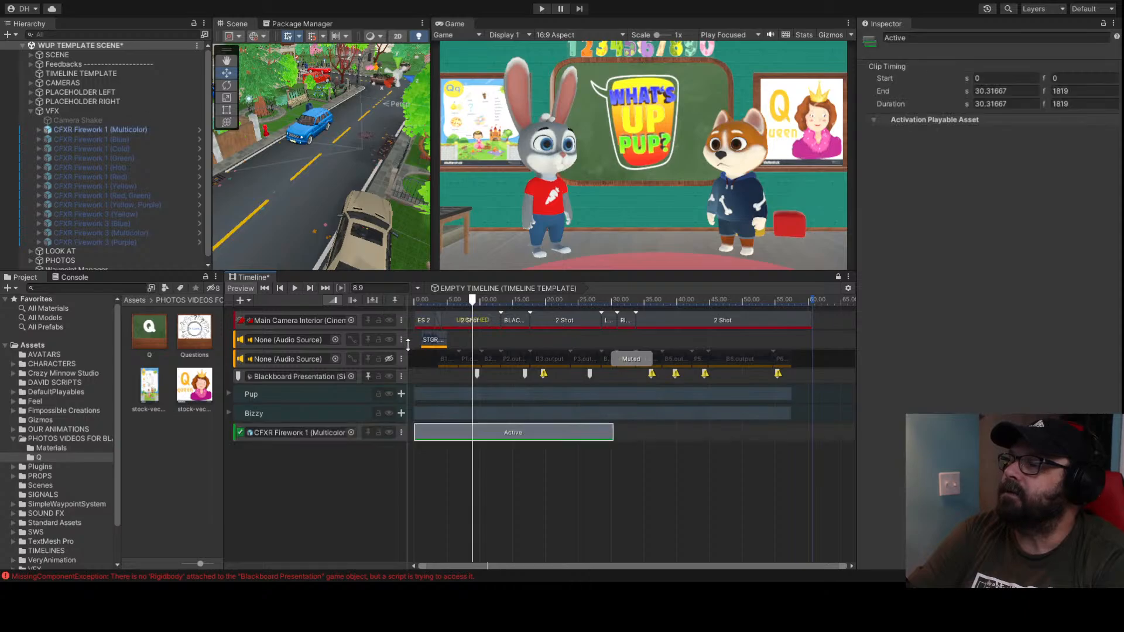
left_click_drag(435, 431, 498, 433)
left_click_drag(674, 437, 498, 424)
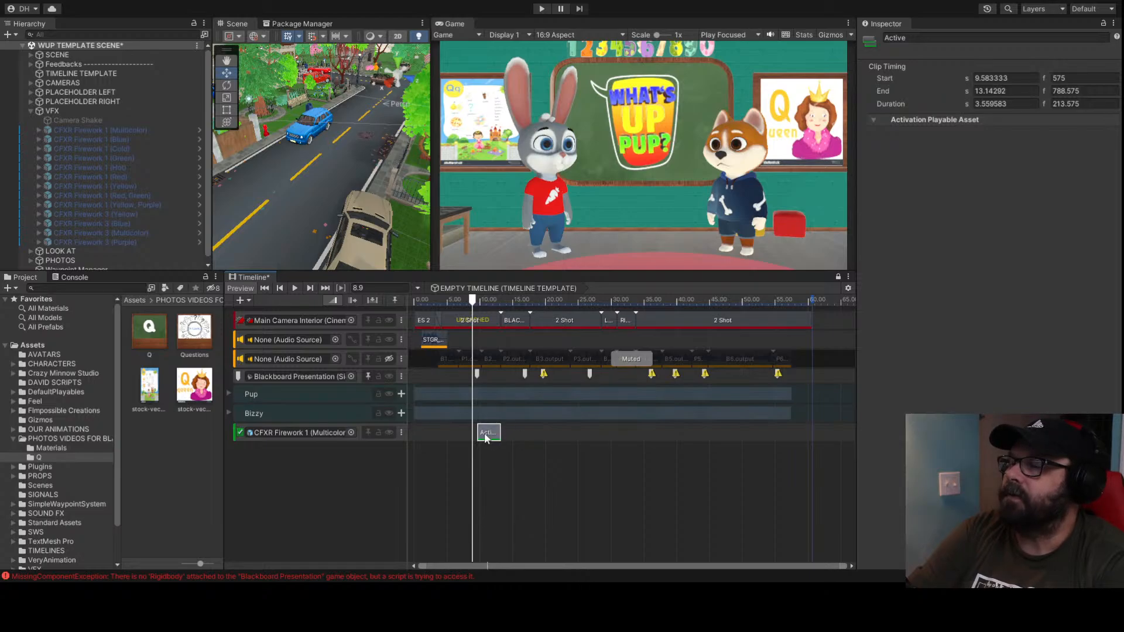
Check the blackboard signal at 9.58 s and set the Emit Signal of the emitter at 55.35 s to Material4
left_click(476, 374)
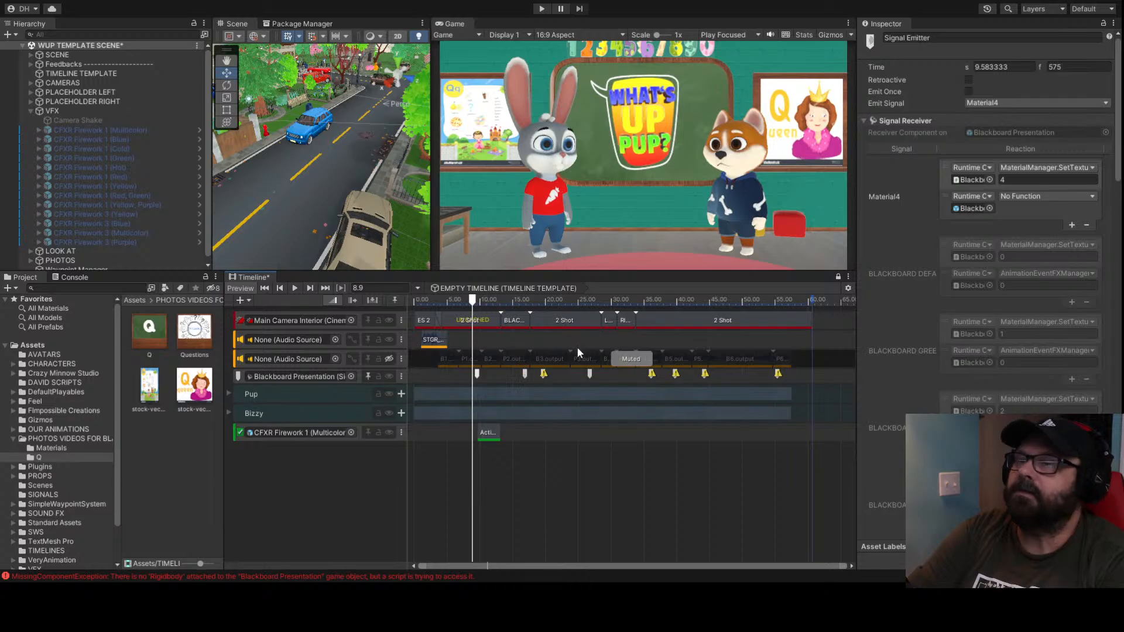
left_click(777, 376)
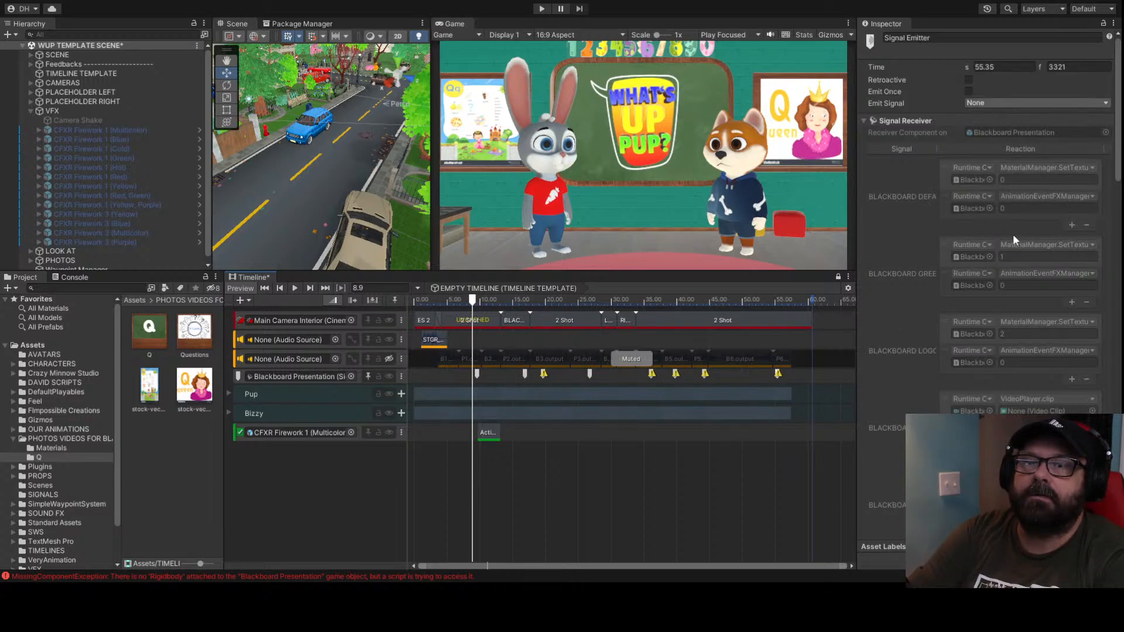
left_click(1011, 351)
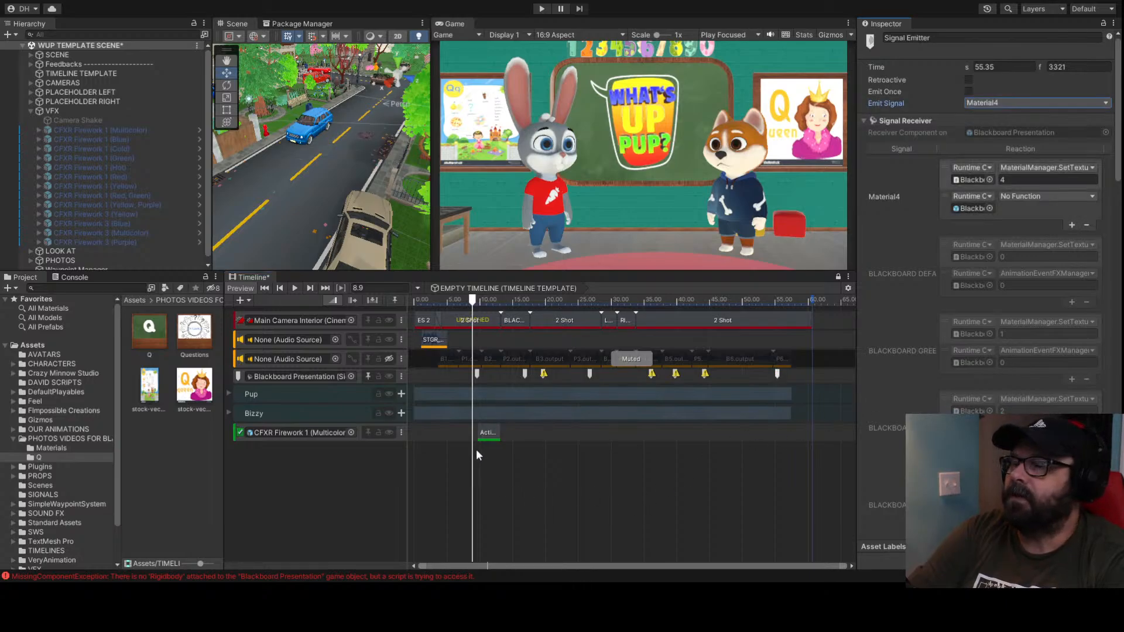
Add a second activation clip to the firework track, running from 55.35 s to about 58.03 s
left_click(655, 434)
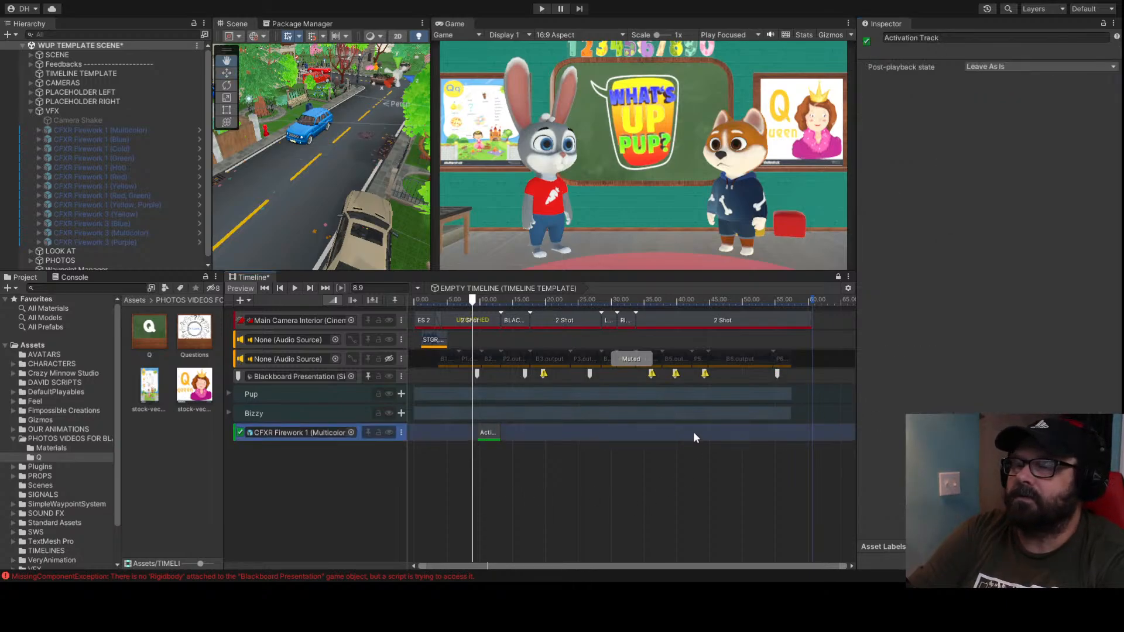
left_click(732, 525)
left_click_drag(711, 434, 795, 432)
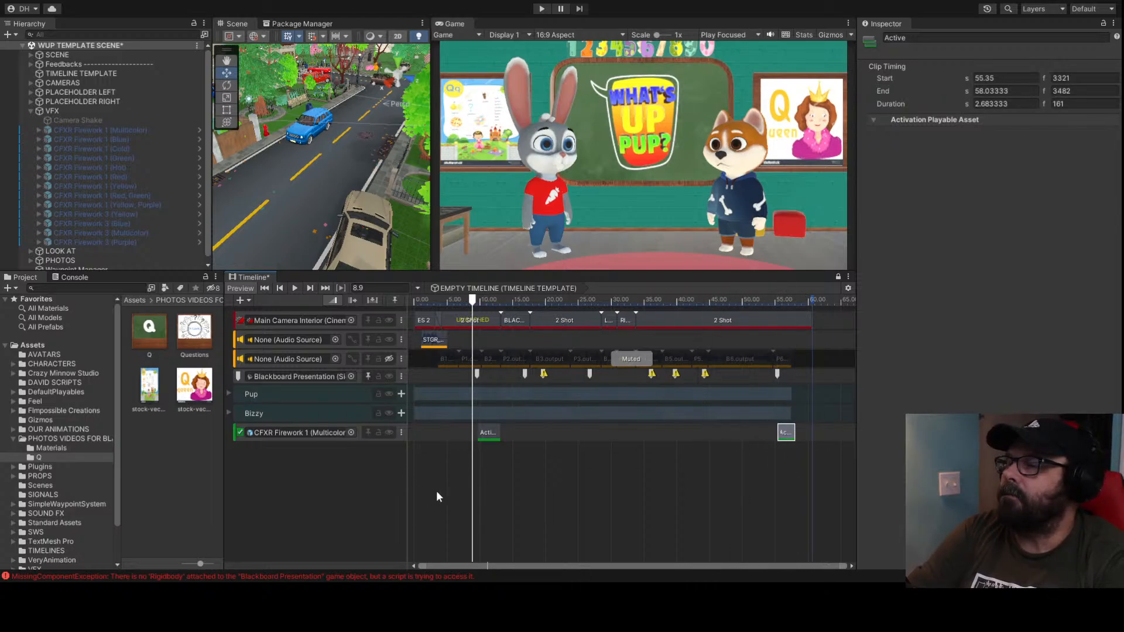
Run the scene in play mode to review the first firework clip with the blackboard Q, and stop it
left_click(486, 434)
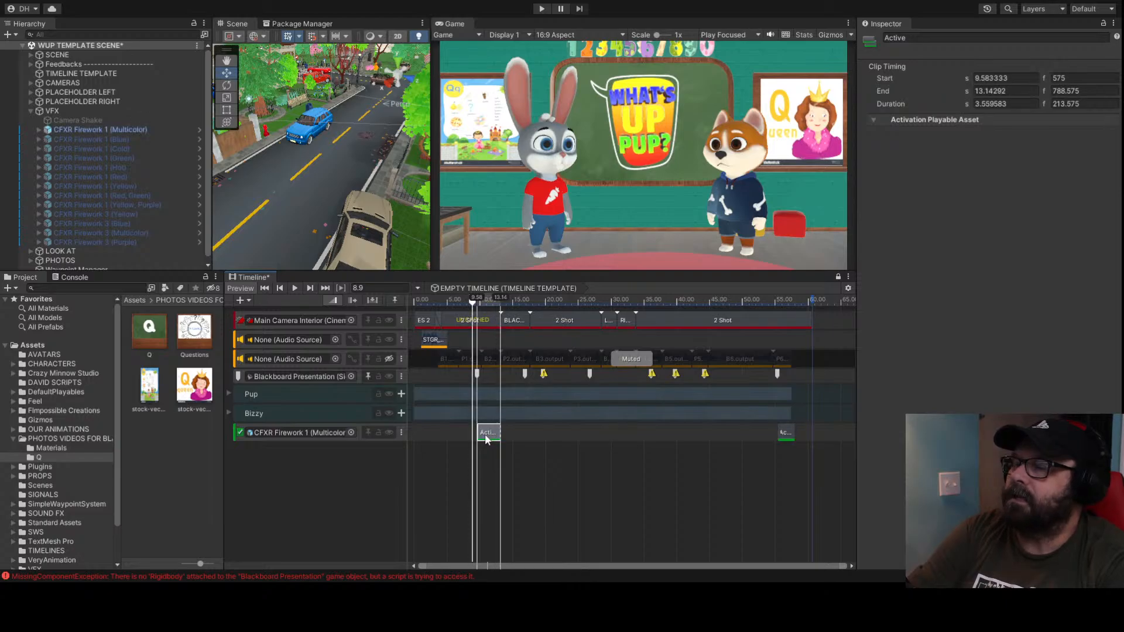
left_click(540, 8)
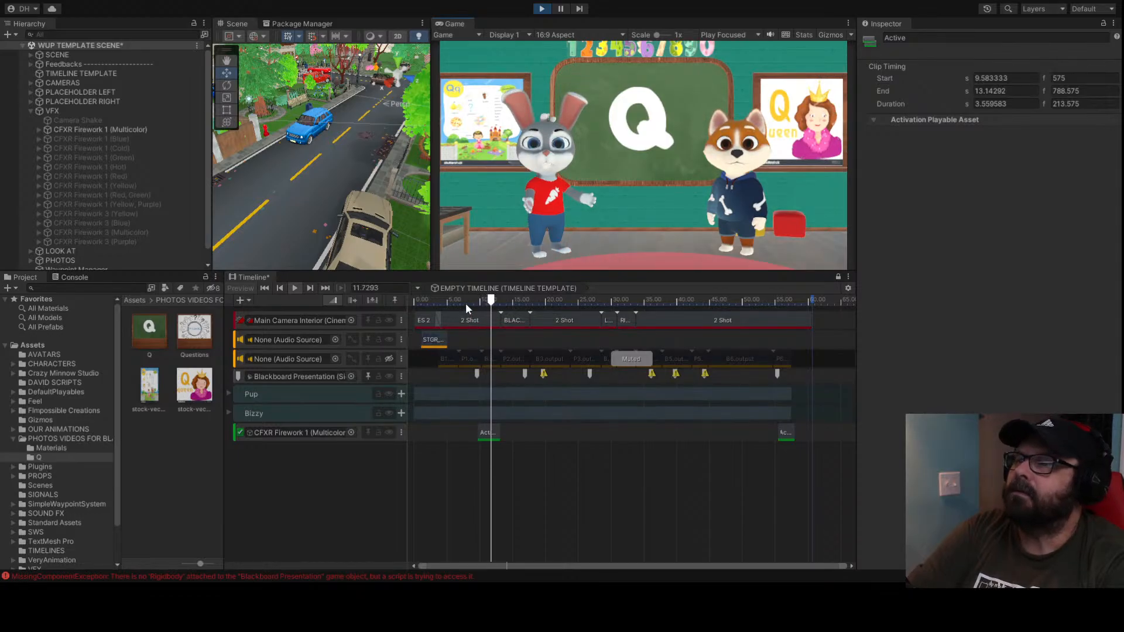
left_click(465, 301)
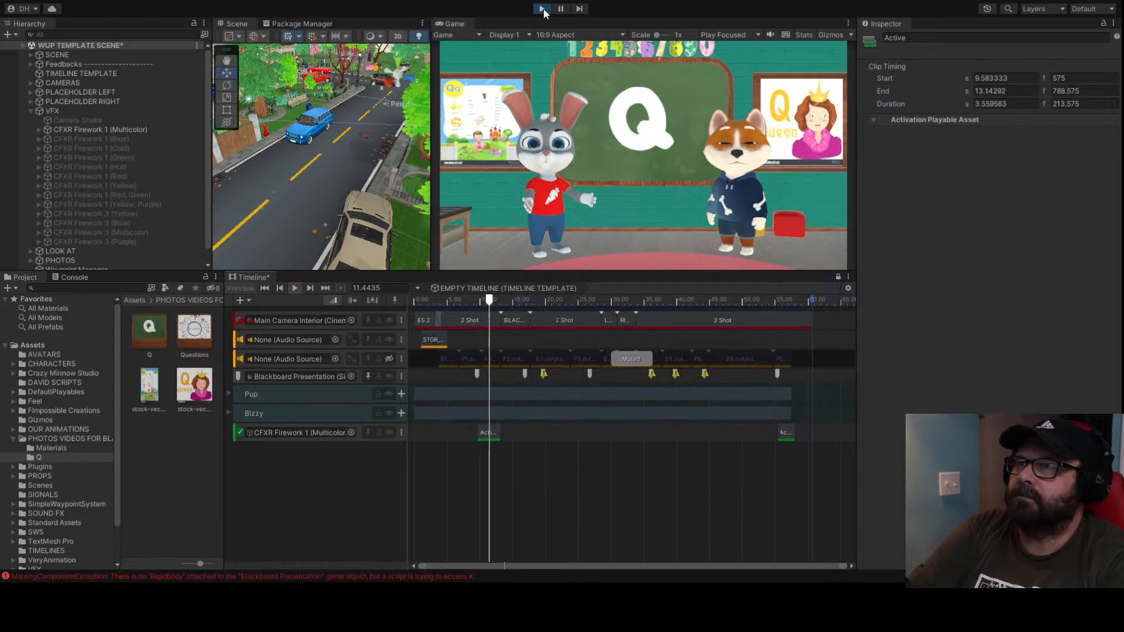
key("ctrl+p")
left_click(466, 300)
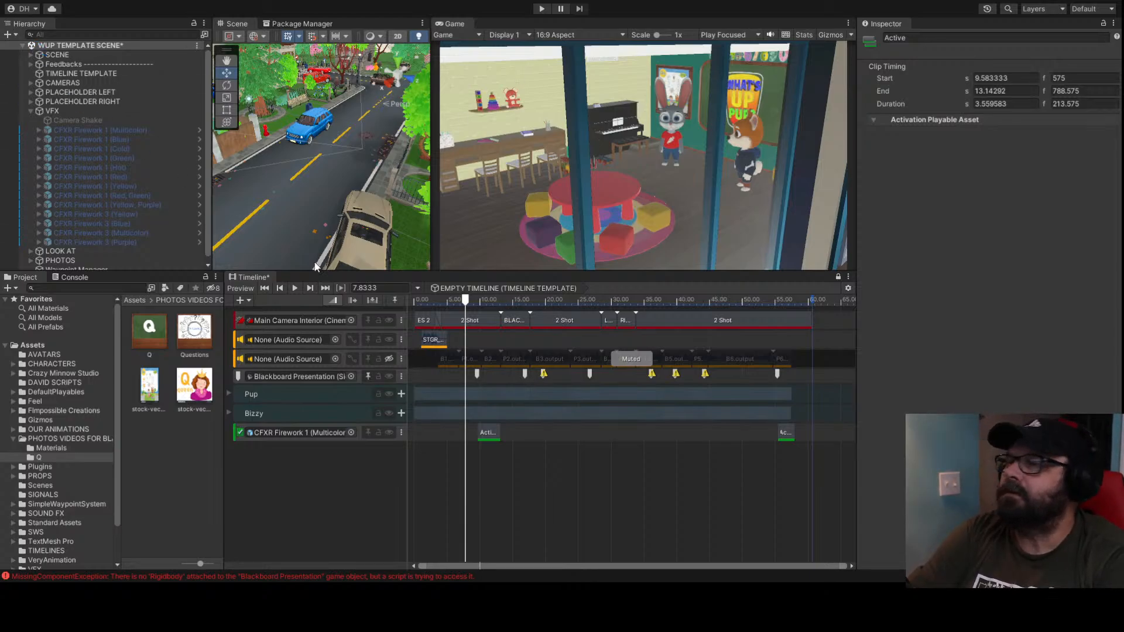
Preview the timeline from about 15.6 s and unmute the lower audio track holding the voice clips
left_click(515, 302)
key("space")
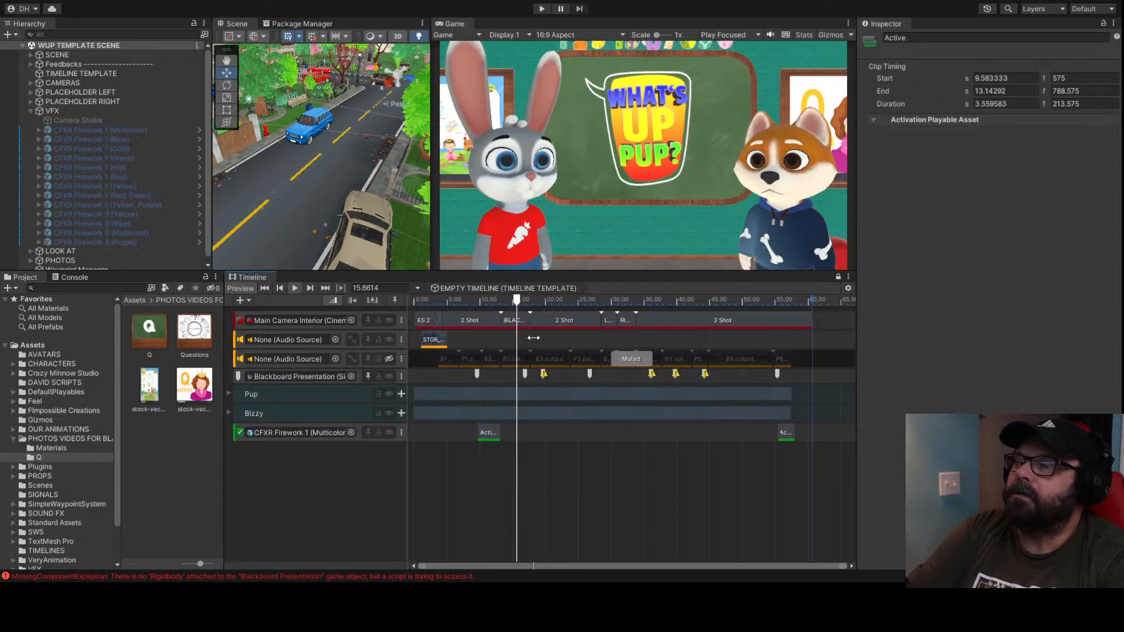
left_click(388, 359)
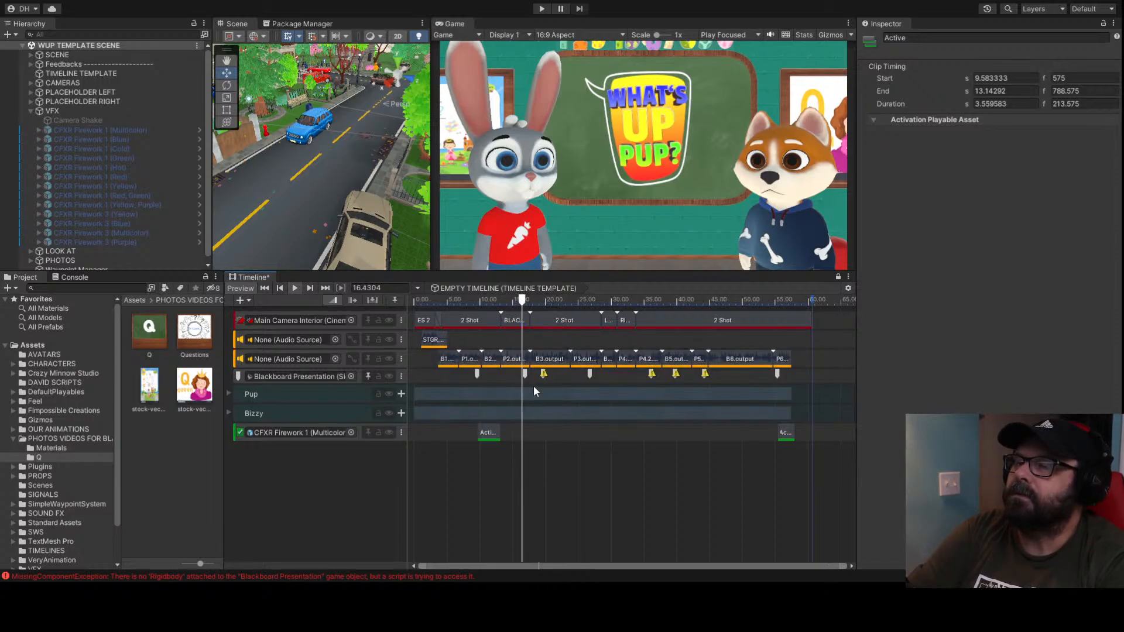
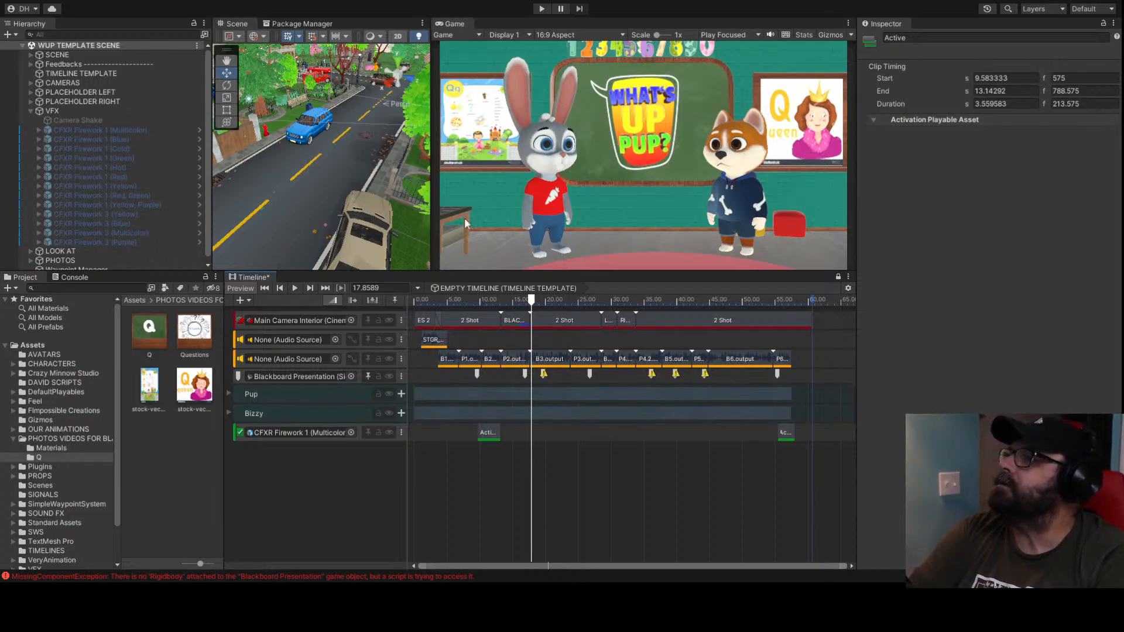
Collapse VFX, expand PHOTOS, and open the Picture 1 cats material settings of Picture LEFT and Picture RIGHT
left_click(30, 110)
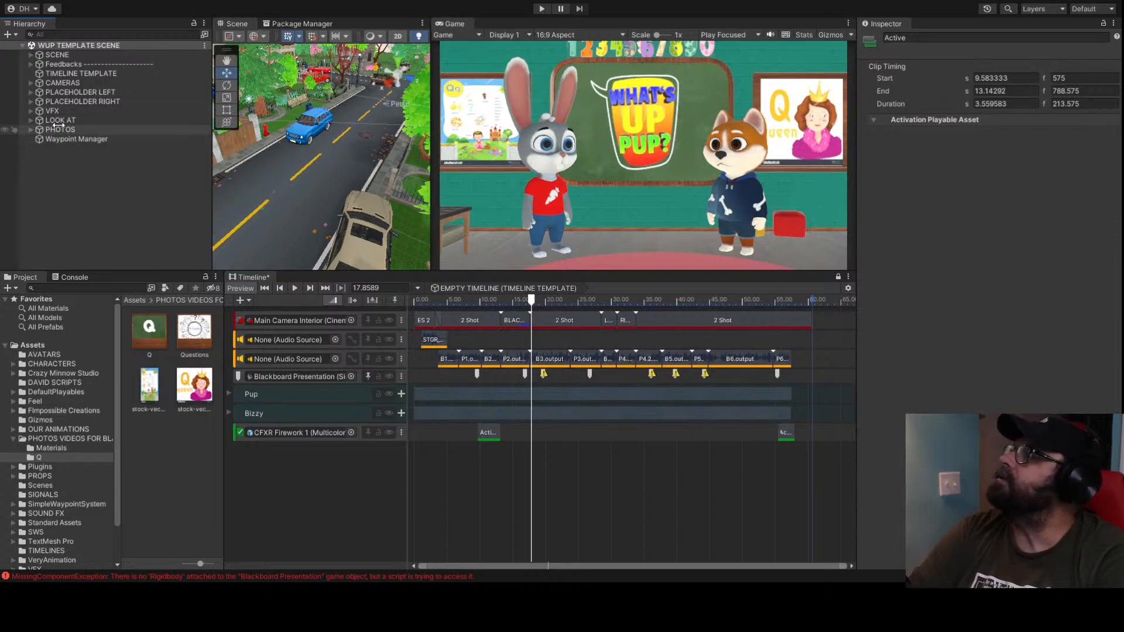
left_click(28, 129)
left_click(76, 157)
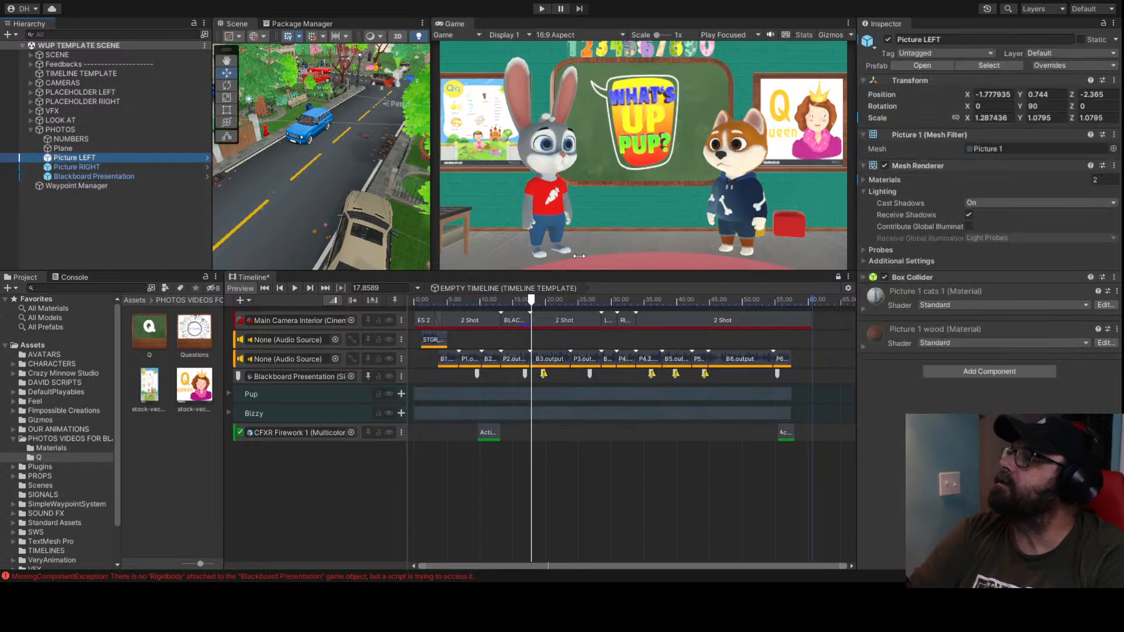
left_click(863, 309)
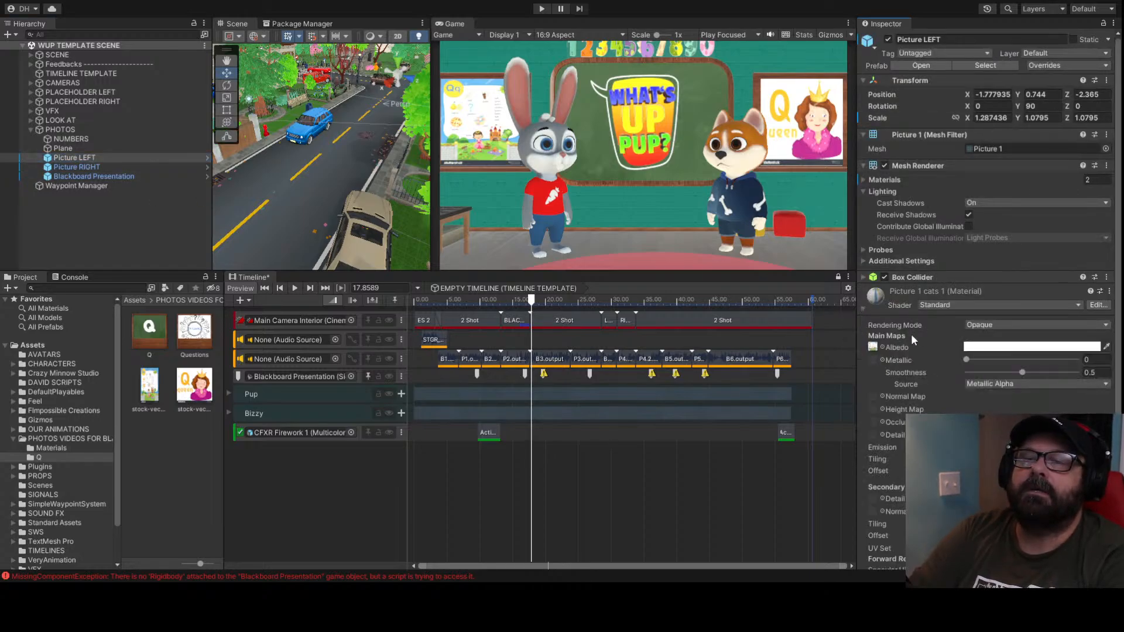
left_click(66, 166)
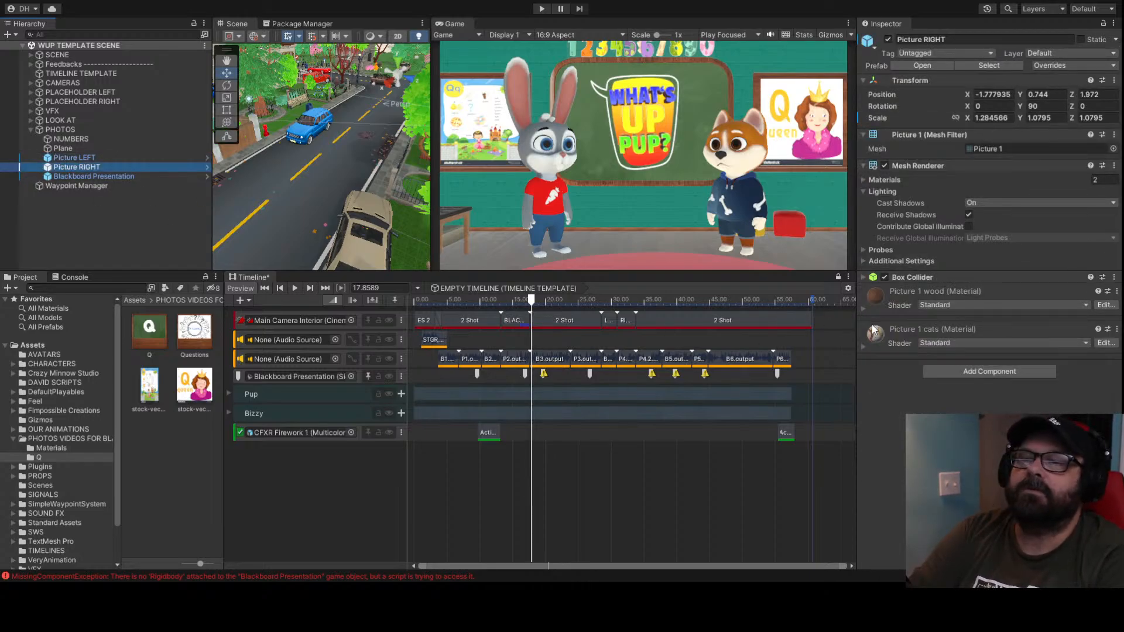
left_click(863, 346)
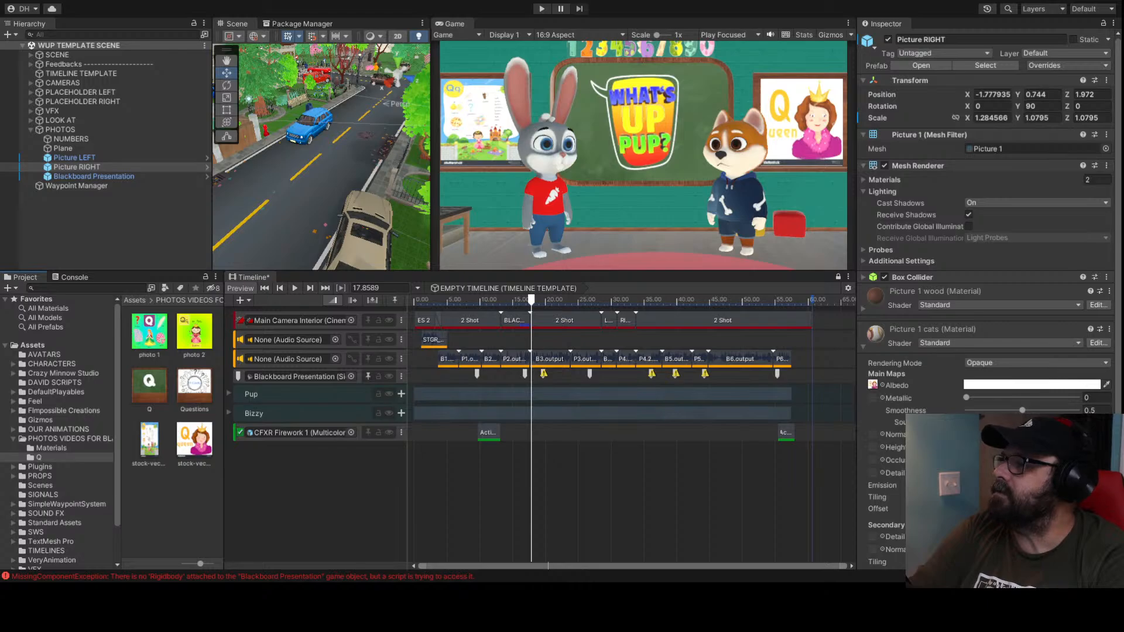
Assign photo 1 as the Albedo texture of Picture LEFT and photo 2 as the Albedo texture of Picture RIGHT
left_click(93, 157)
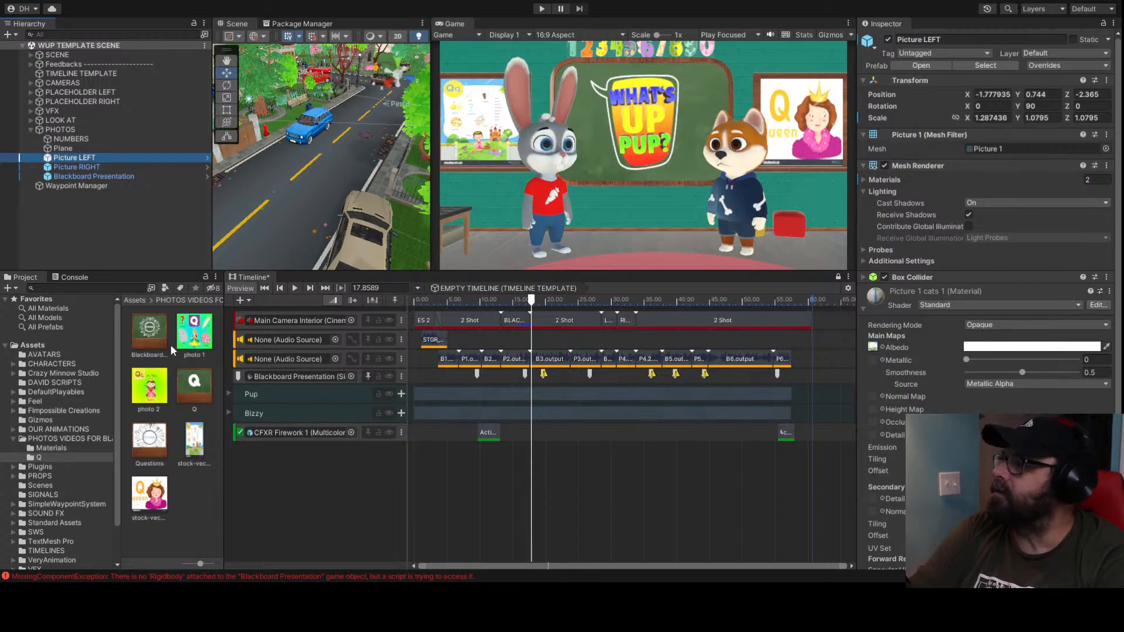
left_click_drag(194, 340, 873, 350)
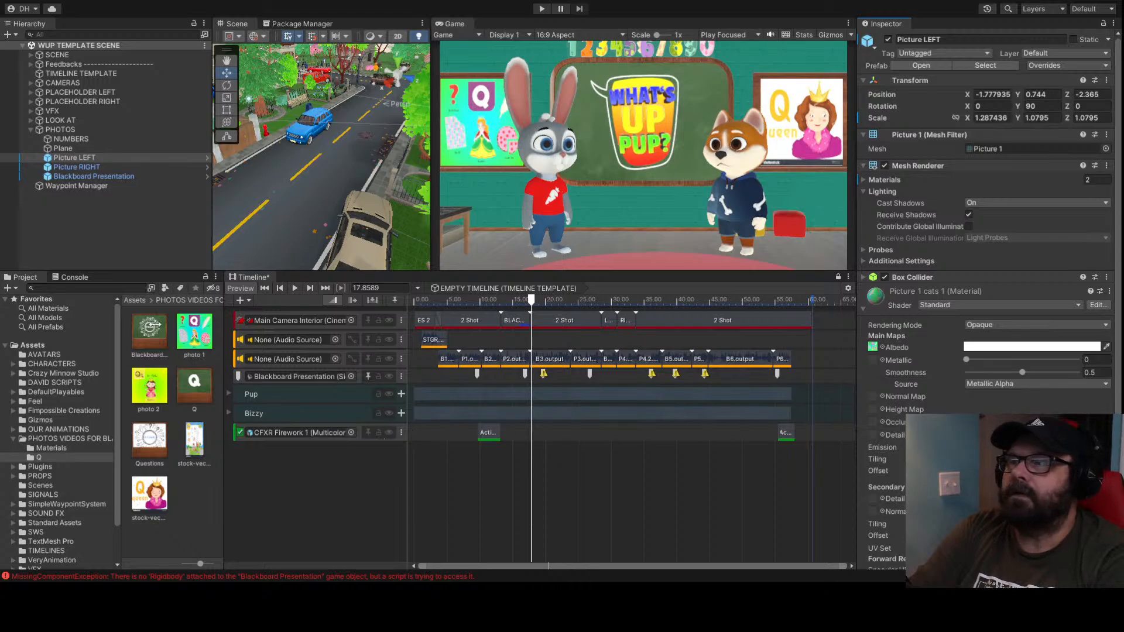
left_click(95, 168)
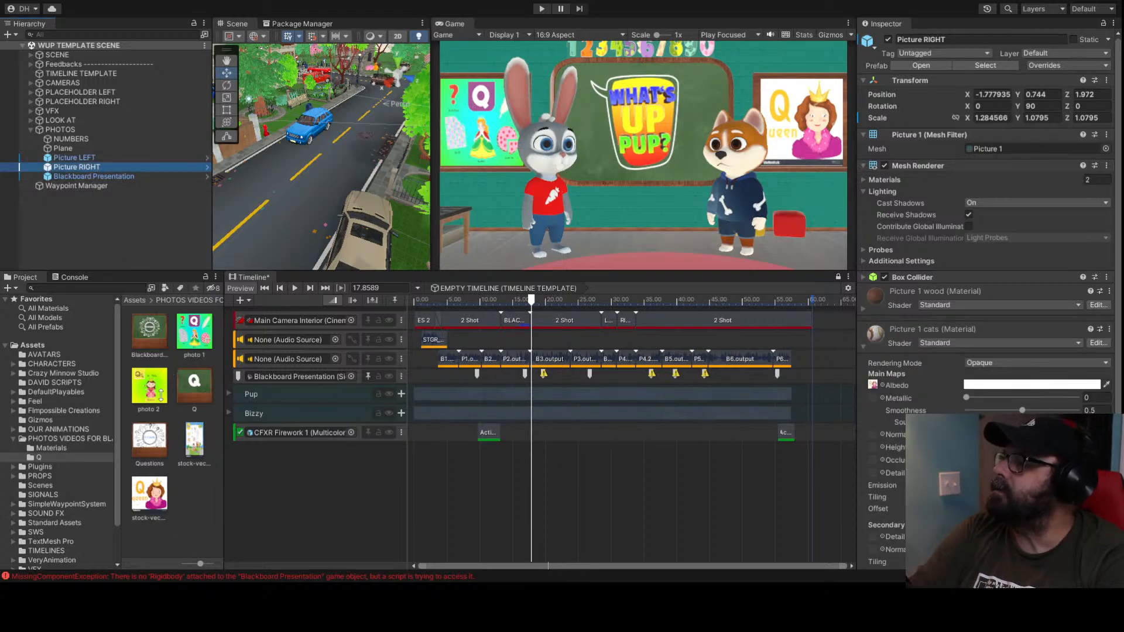
left_click_drag(149, 387, 873, 385)
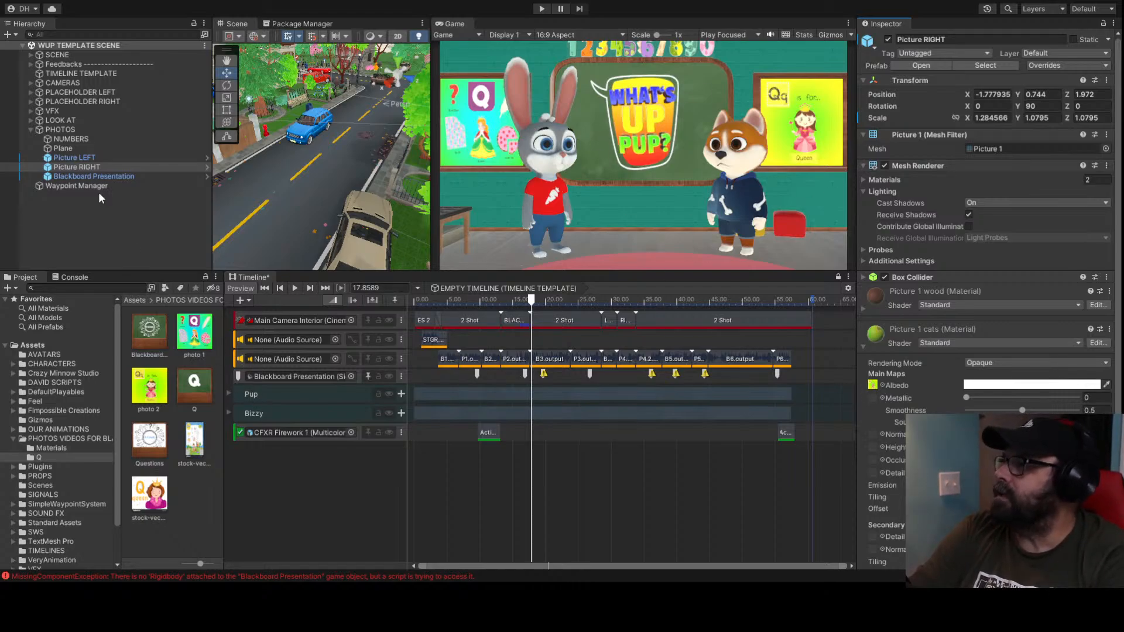
Set Element 3 of the Blackboard Presentation's New Texture list to the Blackboard Questions texture
left_click(88, 175)
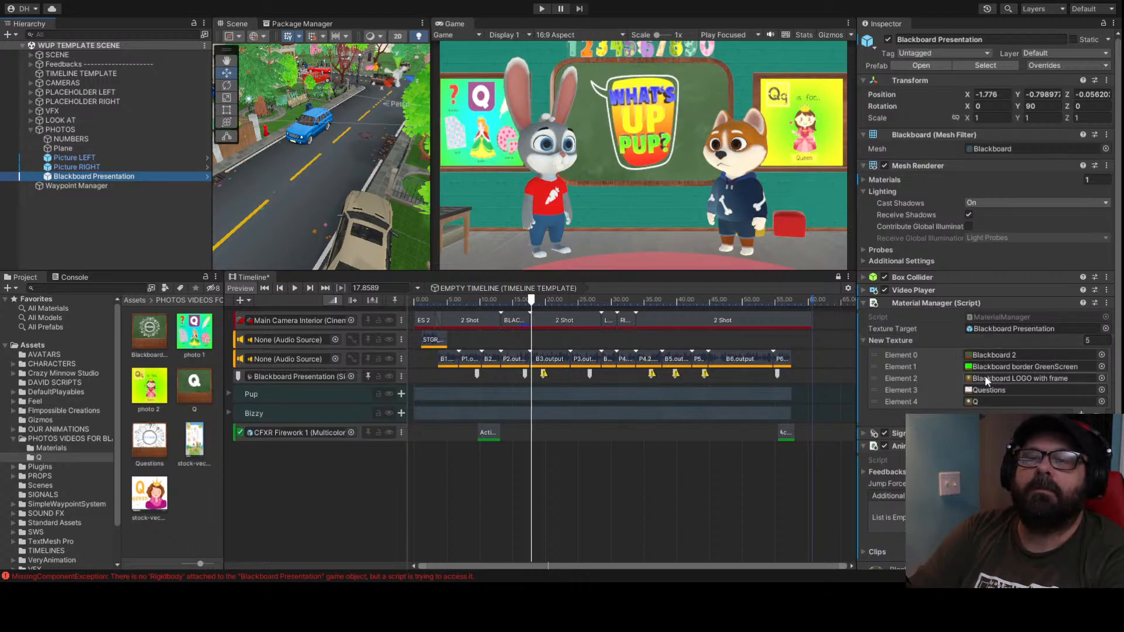
left_click(995, 390)
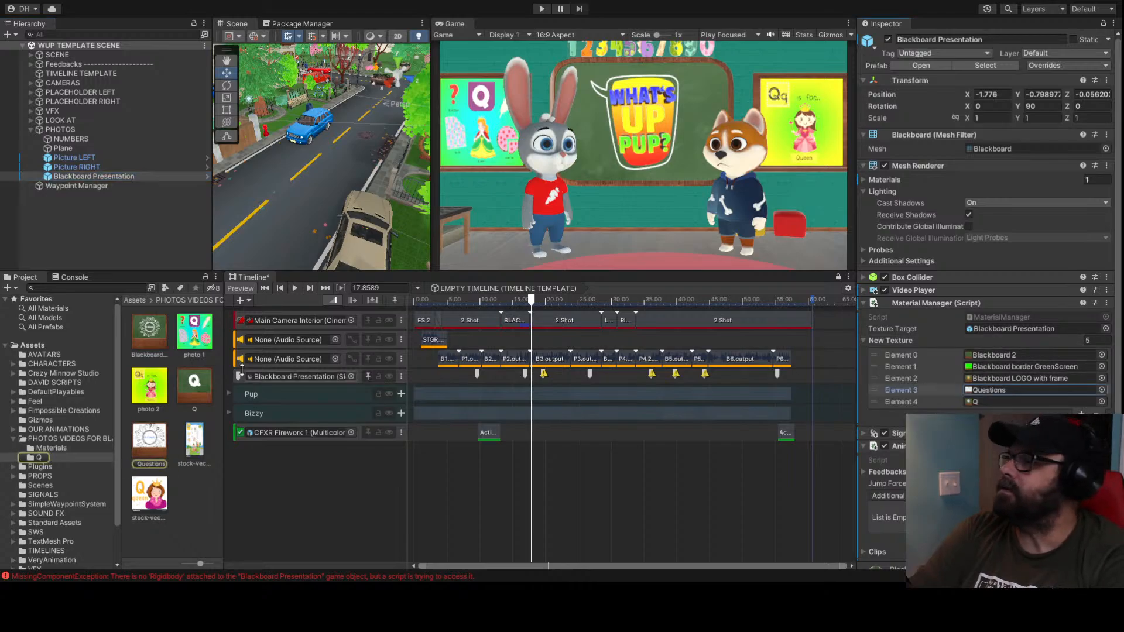
left_click_drag(156, 338, 995, 389)
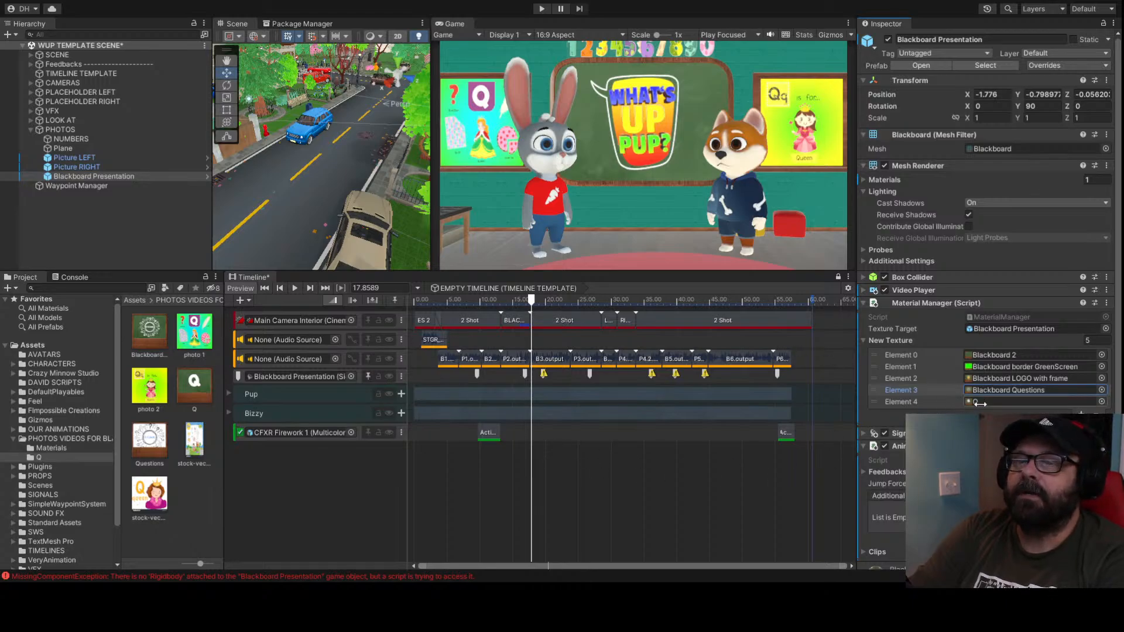
Add two more elements to the Blackboard Presentation's New Texture list, bringing it to seven
left_click(1081, 415)
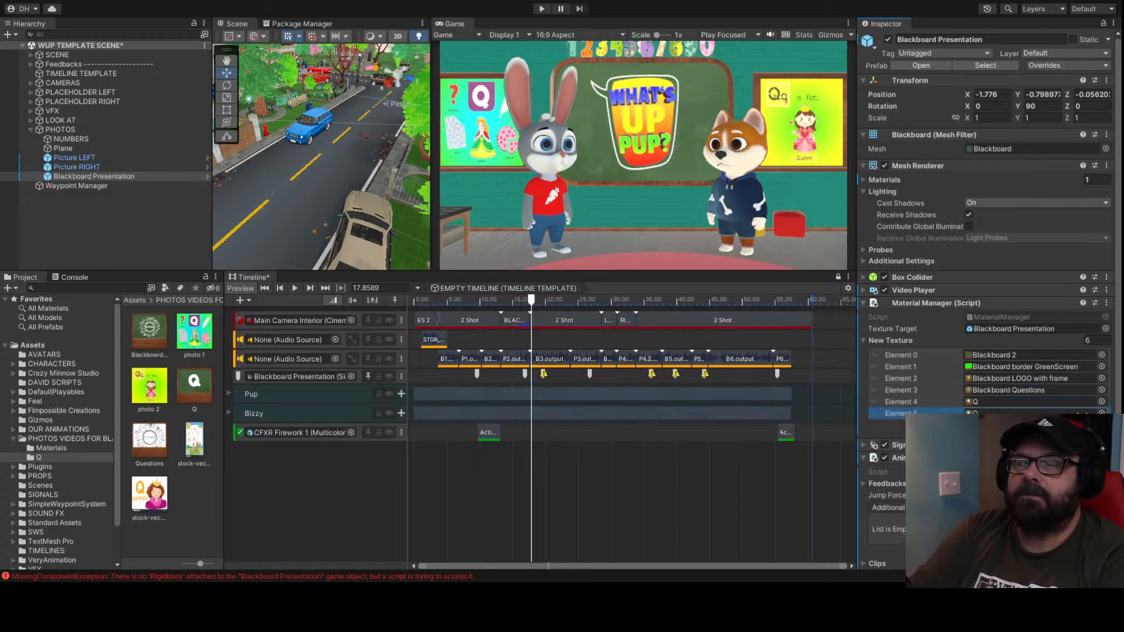
left_click(1081, 426)
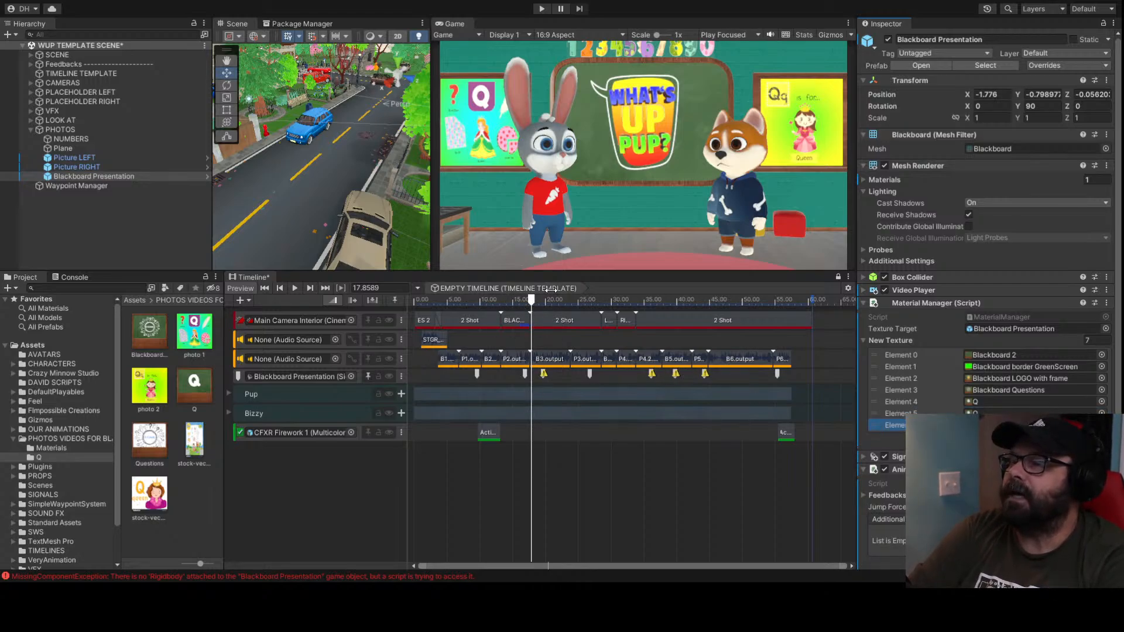
Preview the timeline around the B3.output voice clip and move the blackboard signal emitter there to about 20.87 s
left_click(523, 301)
key("space")
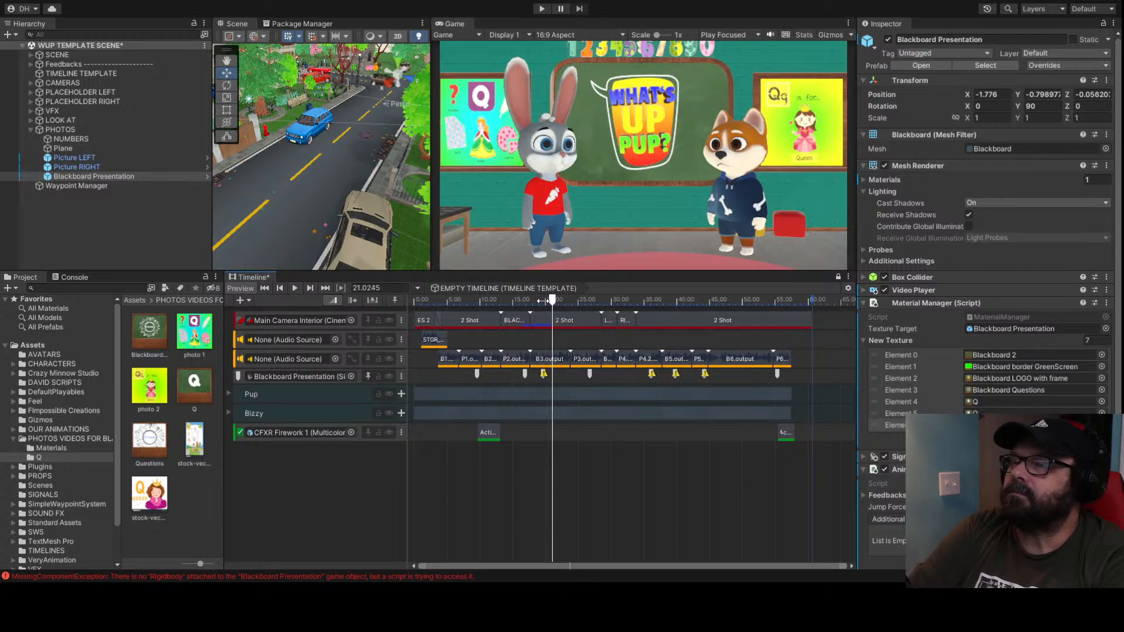
left_click(543, 301)
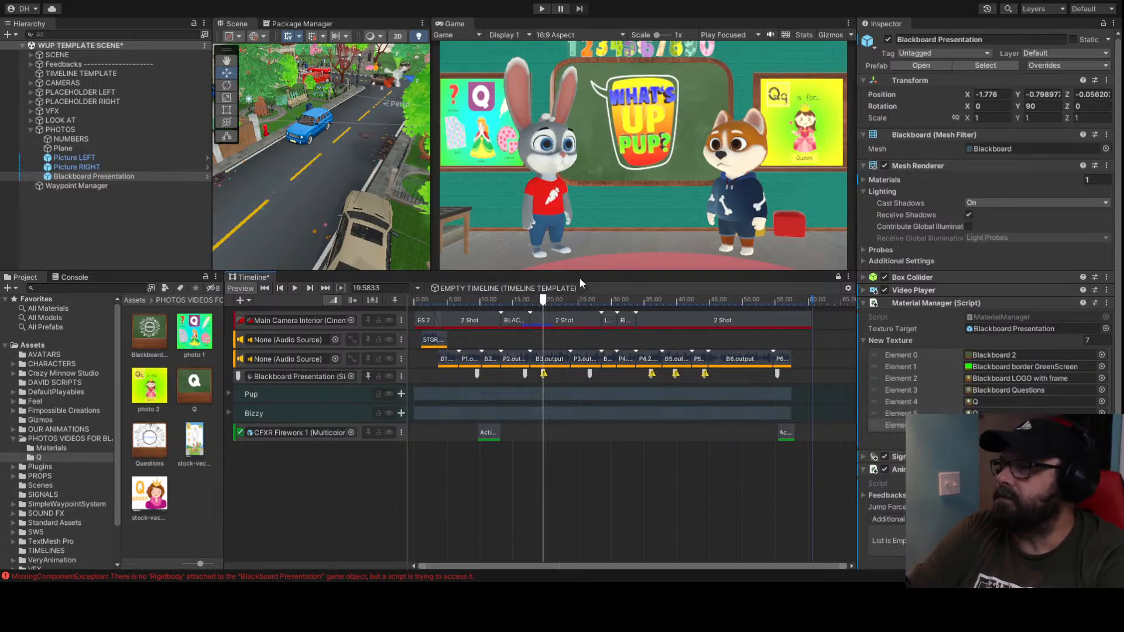
left_click(545, 301)
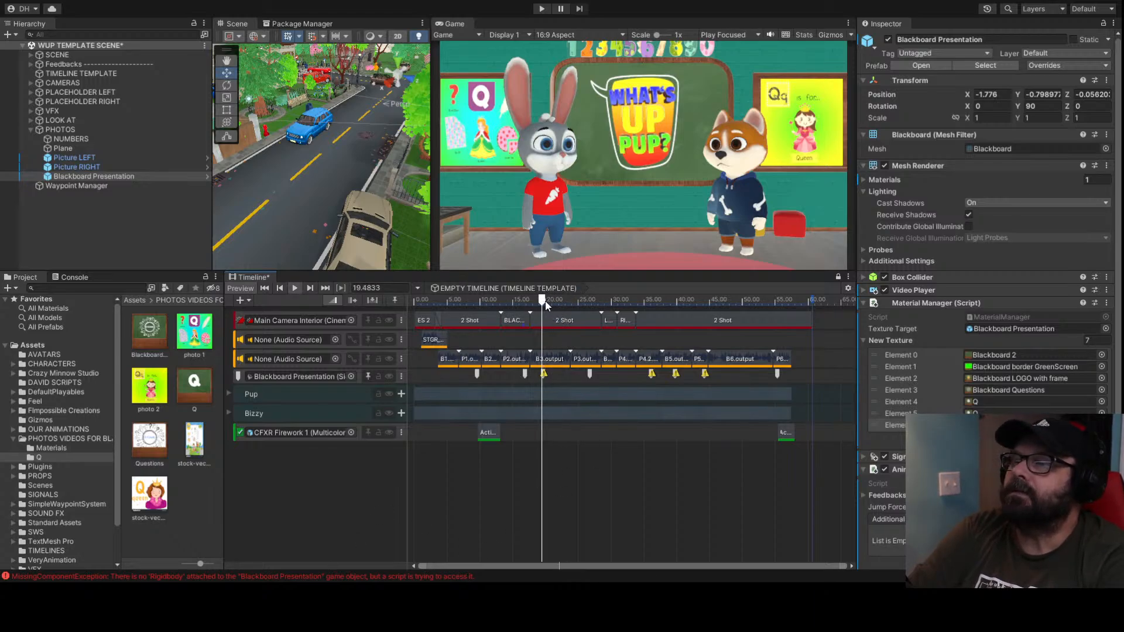
left_click(551, 373)
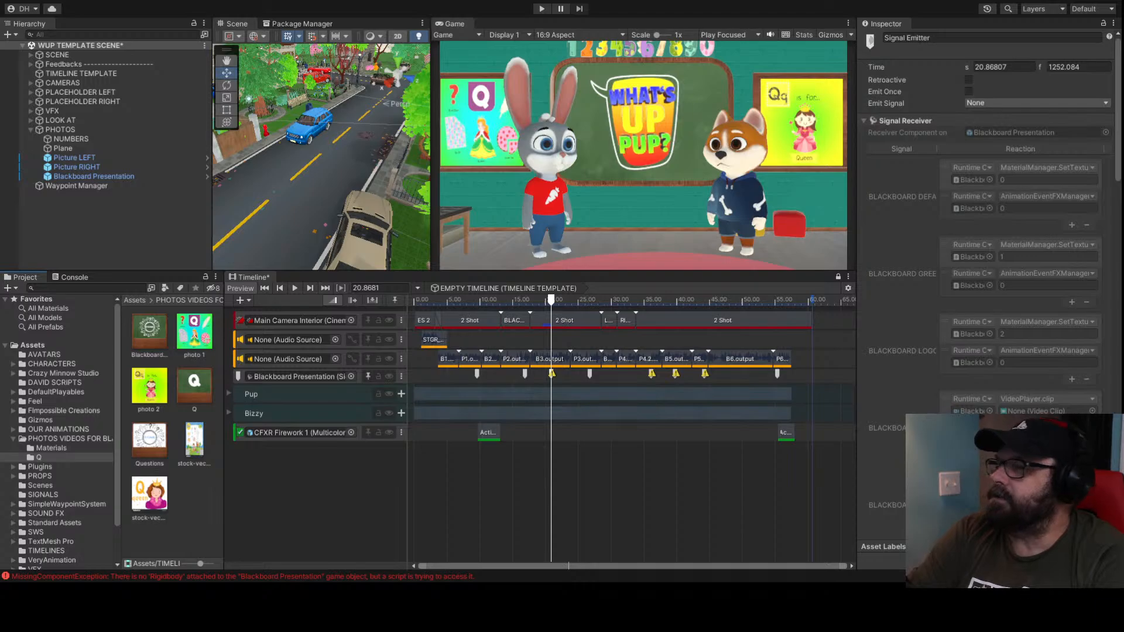
Assign Blackboard Questions 2 to Element 5 of the Blackboard Presentation's New Texture list and set the 20.87 s emitter's signal to BlackboardPopAudio
left_click(81, 177)
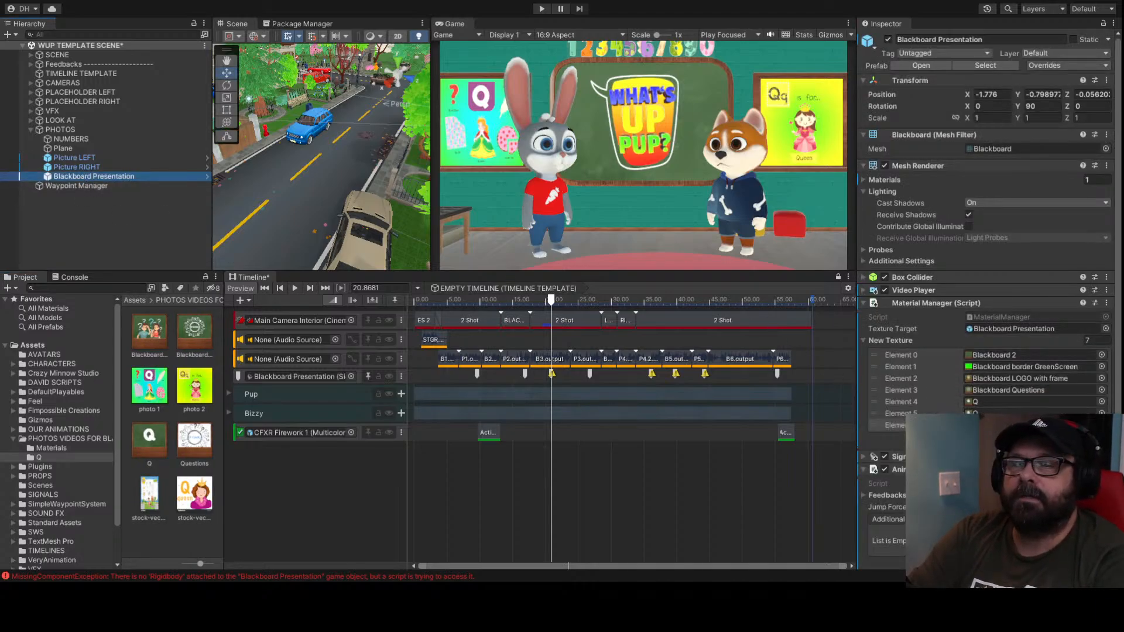
left_click_drag(156, 338, 1030, 412)
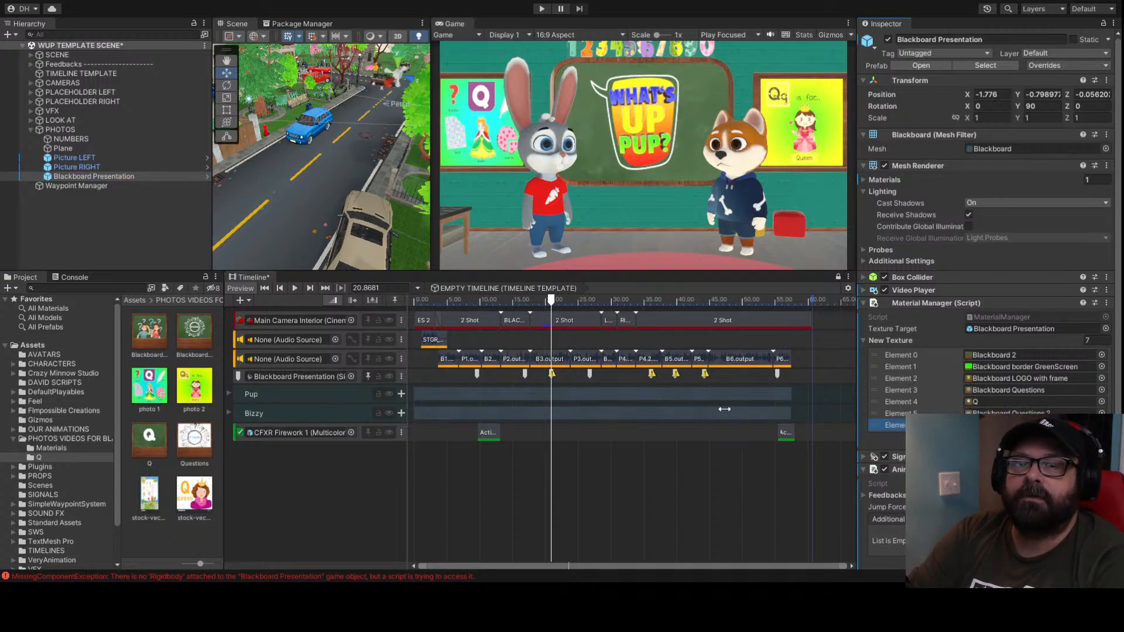
left_click(552, 373)
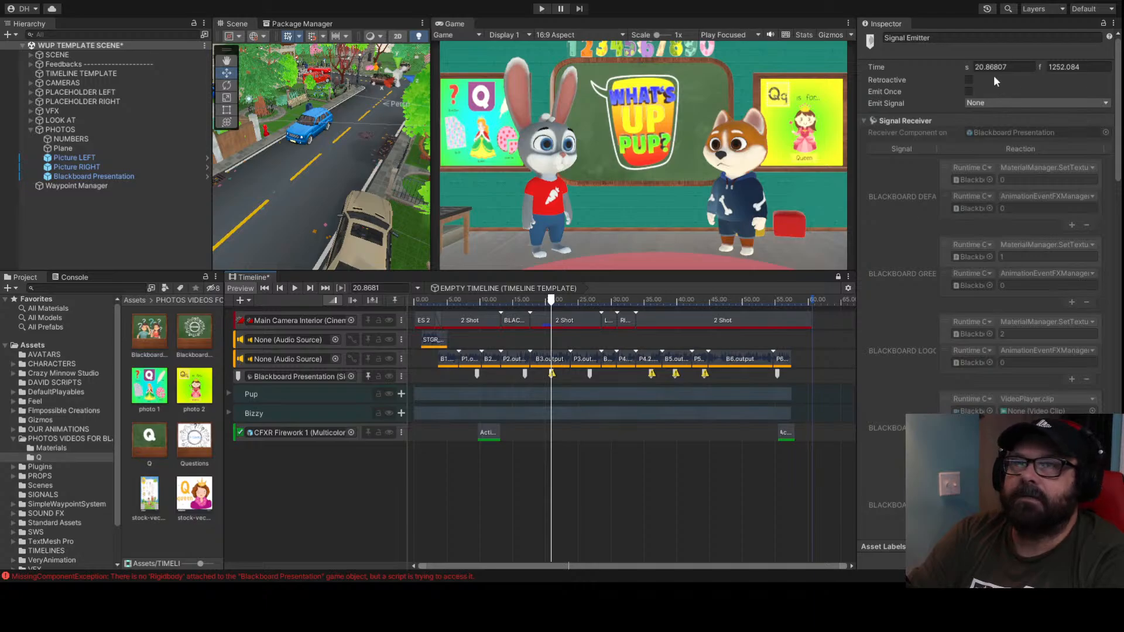
left_click(989, 102)
left_click(1017, 153)
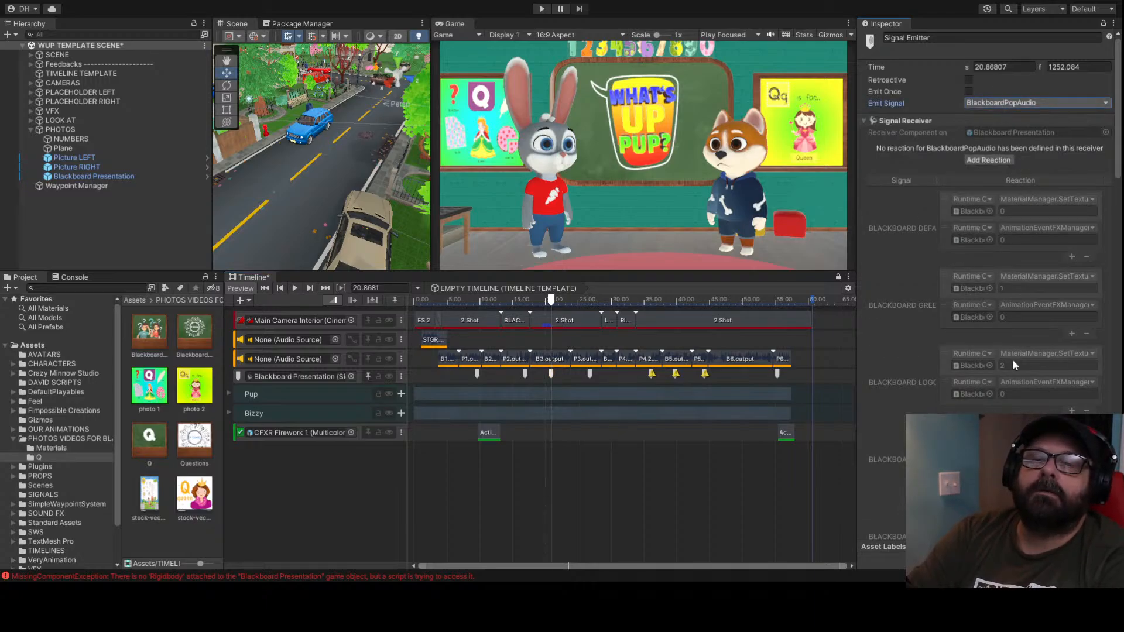
Preview the timeline from about 21 s to 28 s and inspect the blackboard signal emitter under the P3.output clip
left_click(111, 176)
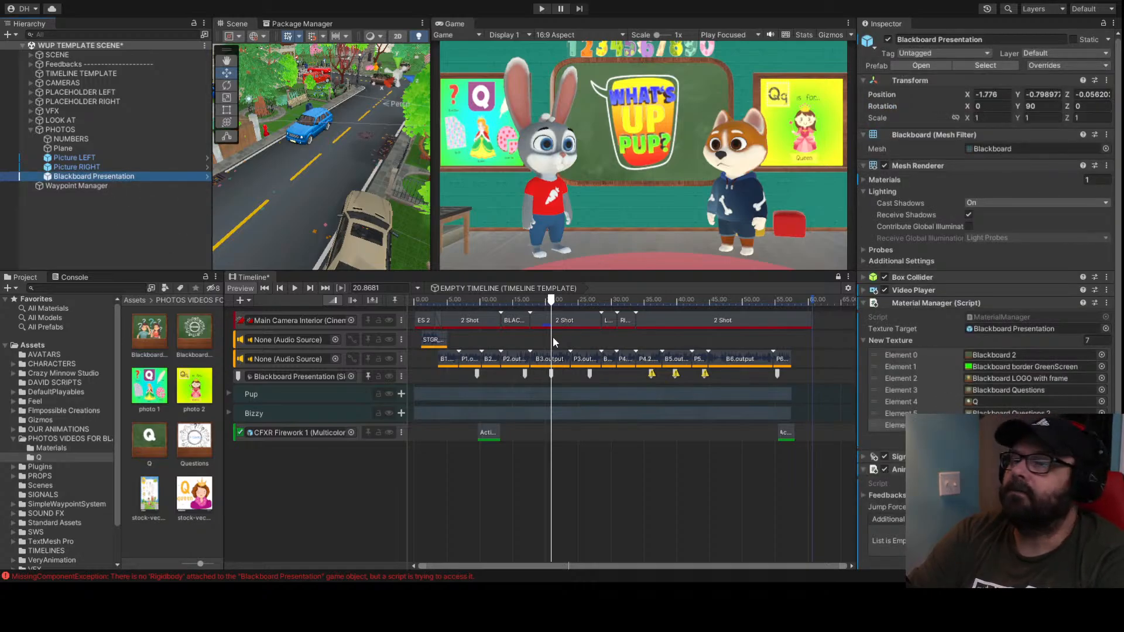
left_click(554, 300)
key("space")
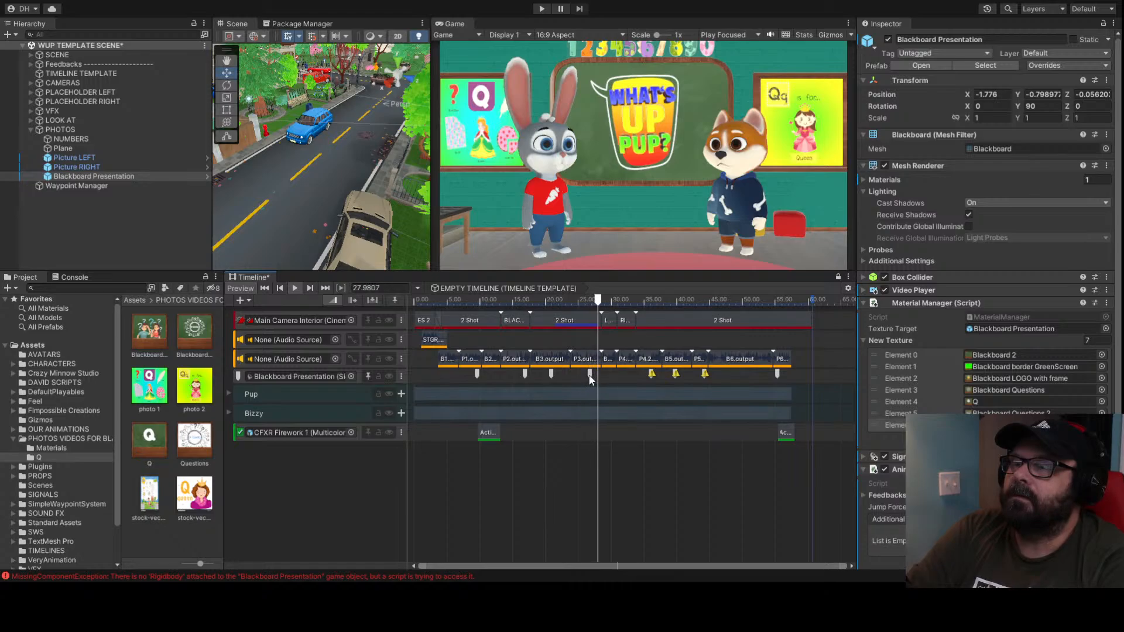
key("space")
left_click(589, 373)
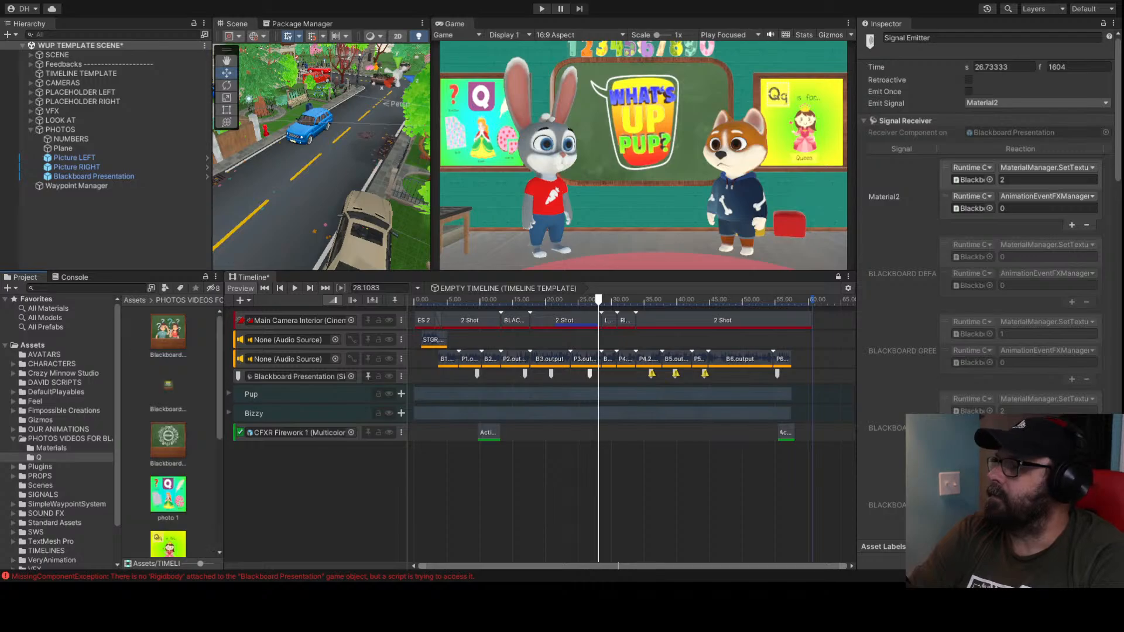
Assign the newly added favorite-question blackboard texture to Element 6 of the Blackboard Presentation's New Texture list
left_click(97, 177)
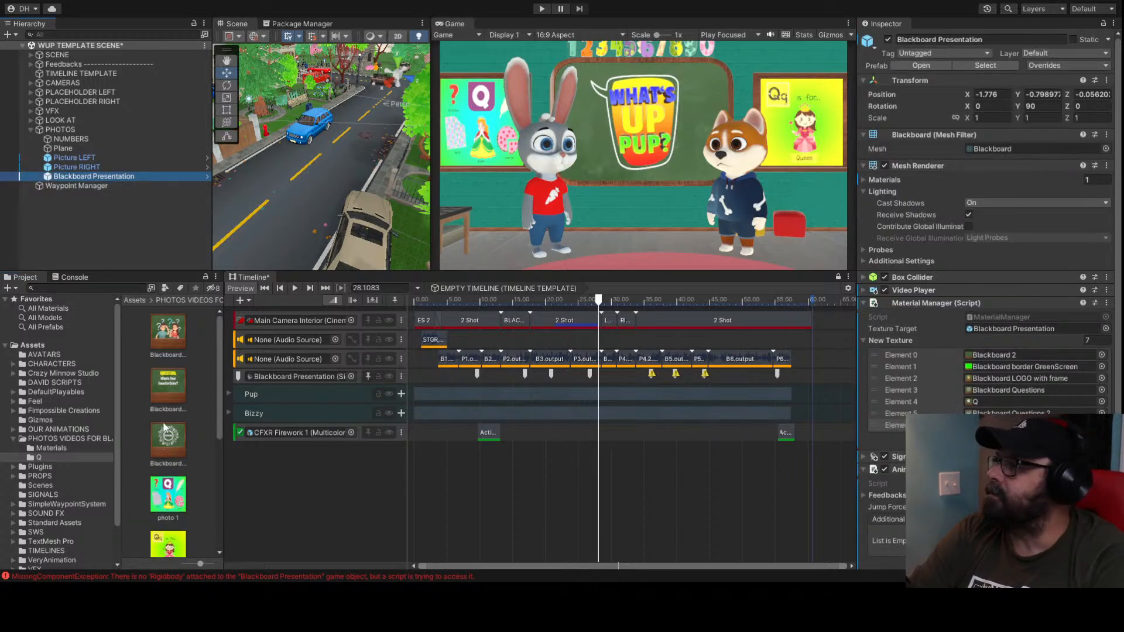
left_click_drag(168, 386, 1007, 413)
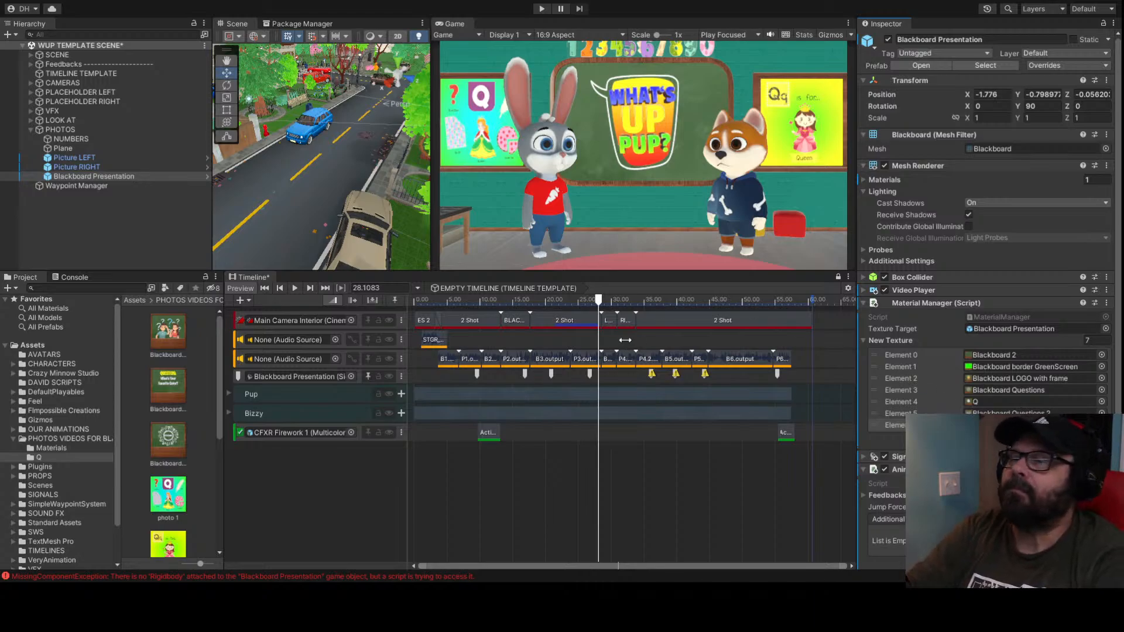
Replay the P3.output voice clip around 26.7 s to check its timing against the blackboard signal emitter
left_click_drag(598, 300, 589, 310)
left_click(590, 374)
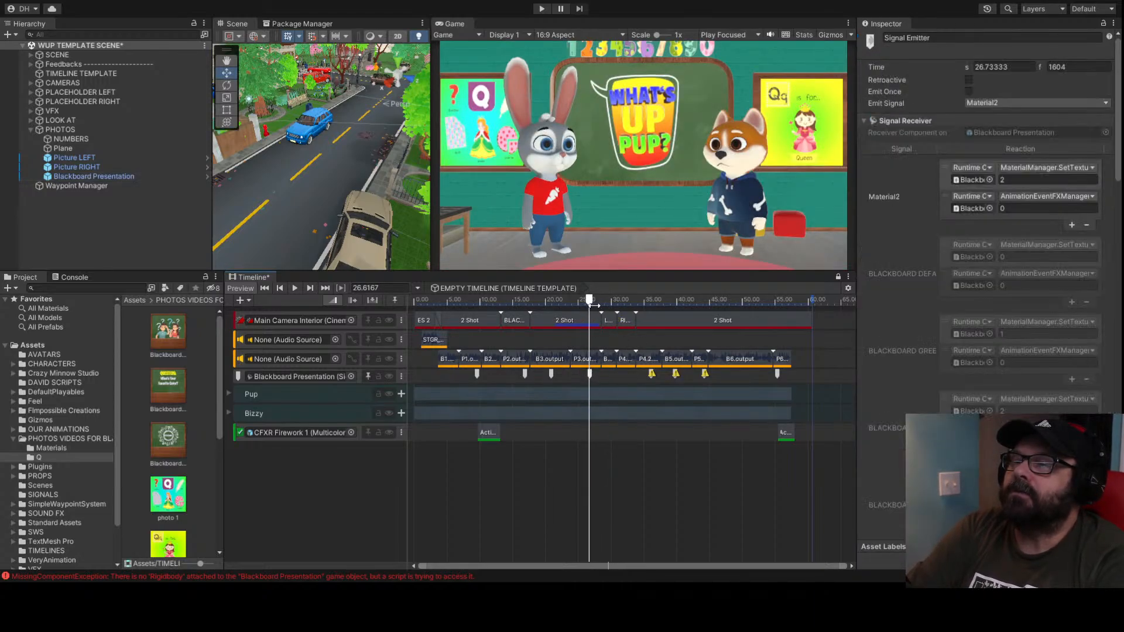
left_click(582, 300)
key("space")
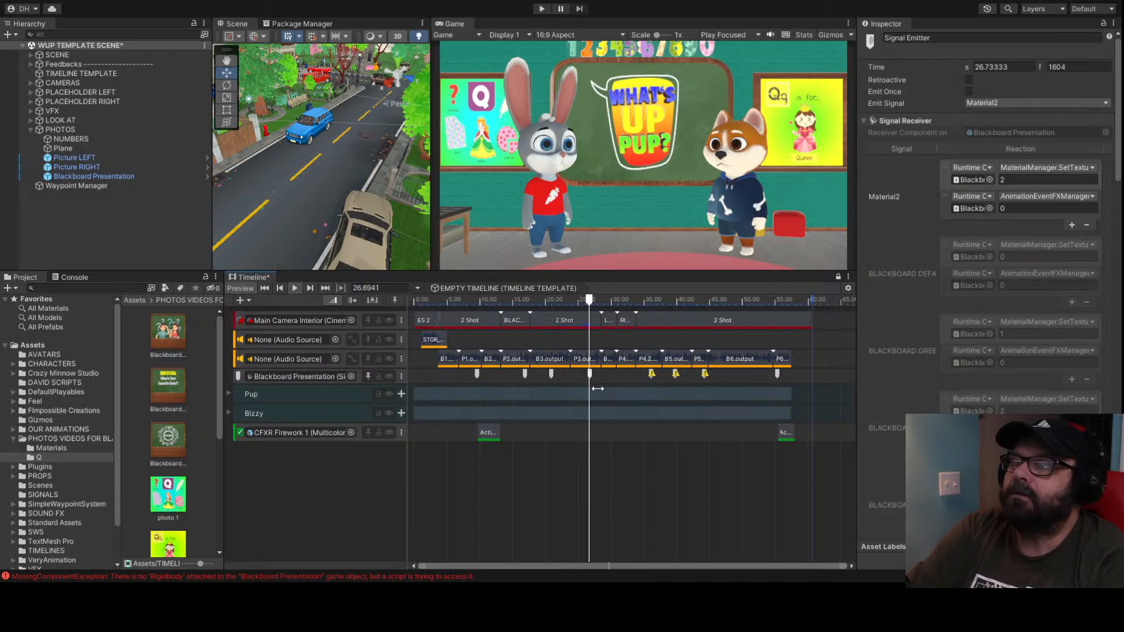
key("space")
left_click(585, 375)
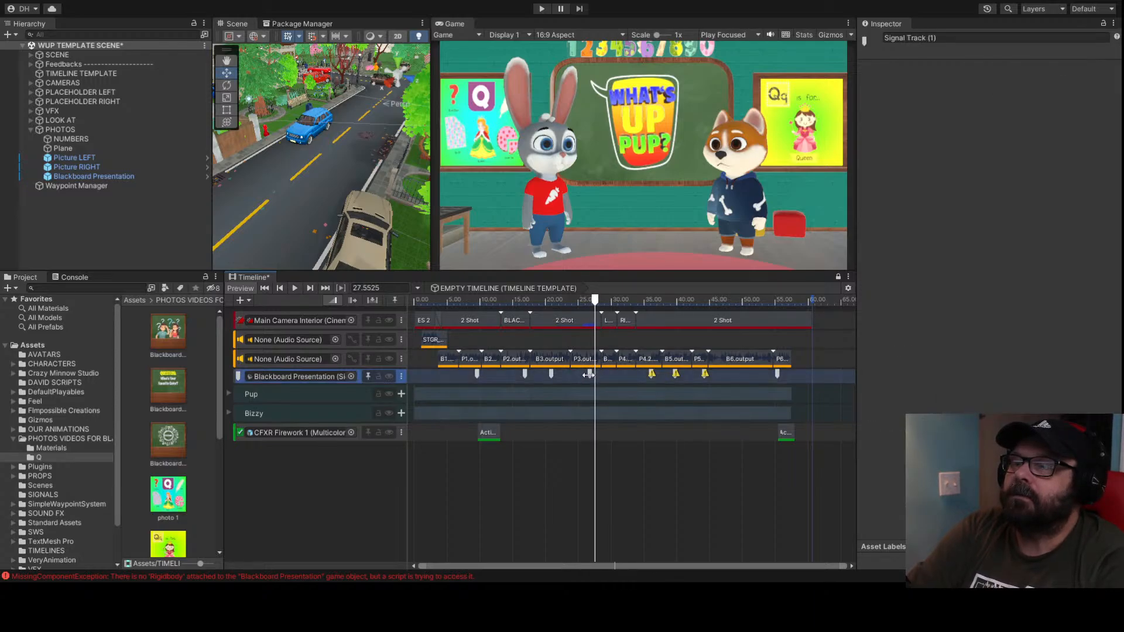
left_click(588, 375)
scroll(598, 371, "up", 5)
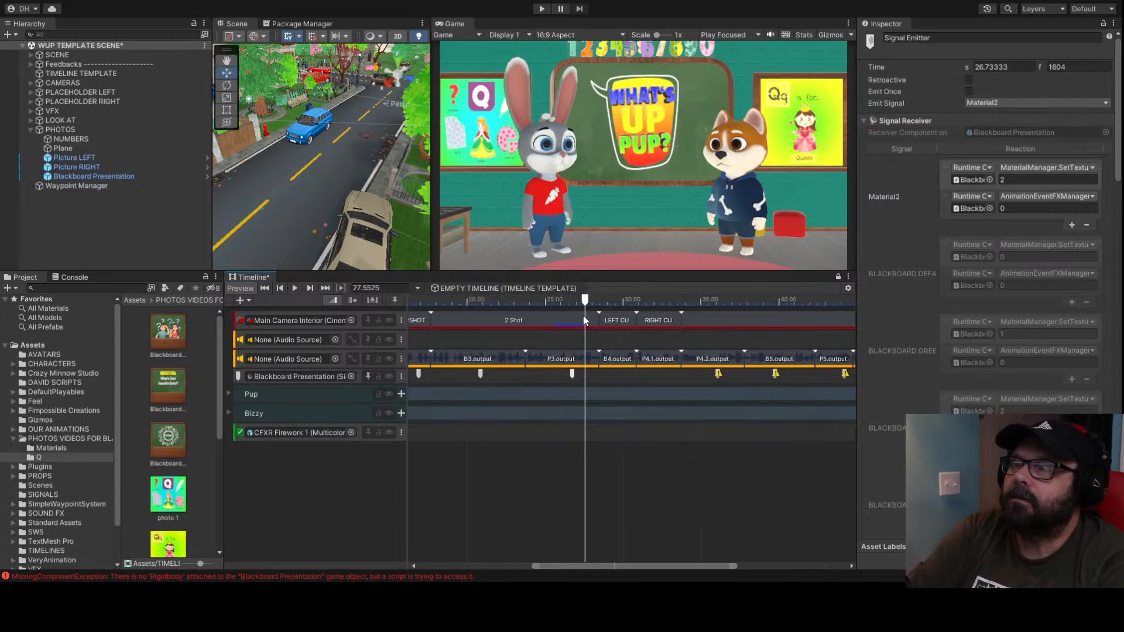
left_click_drag(566, 303, 577, 364)
scroll(582, 351, "up", 3)
left_click(549, 300)
key("space")
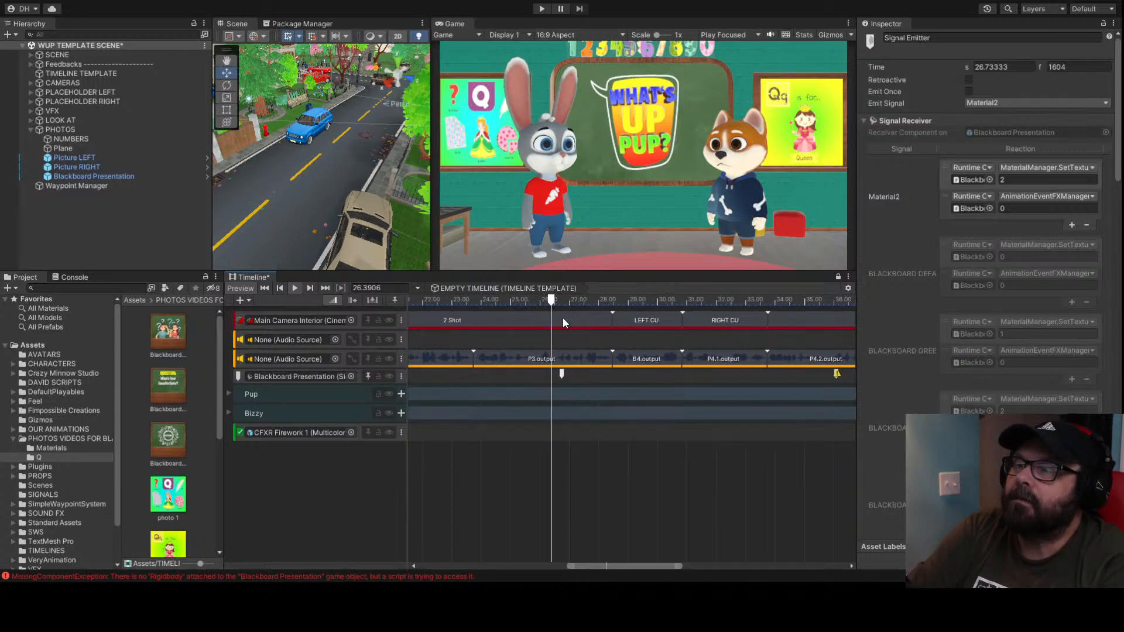
key("space")
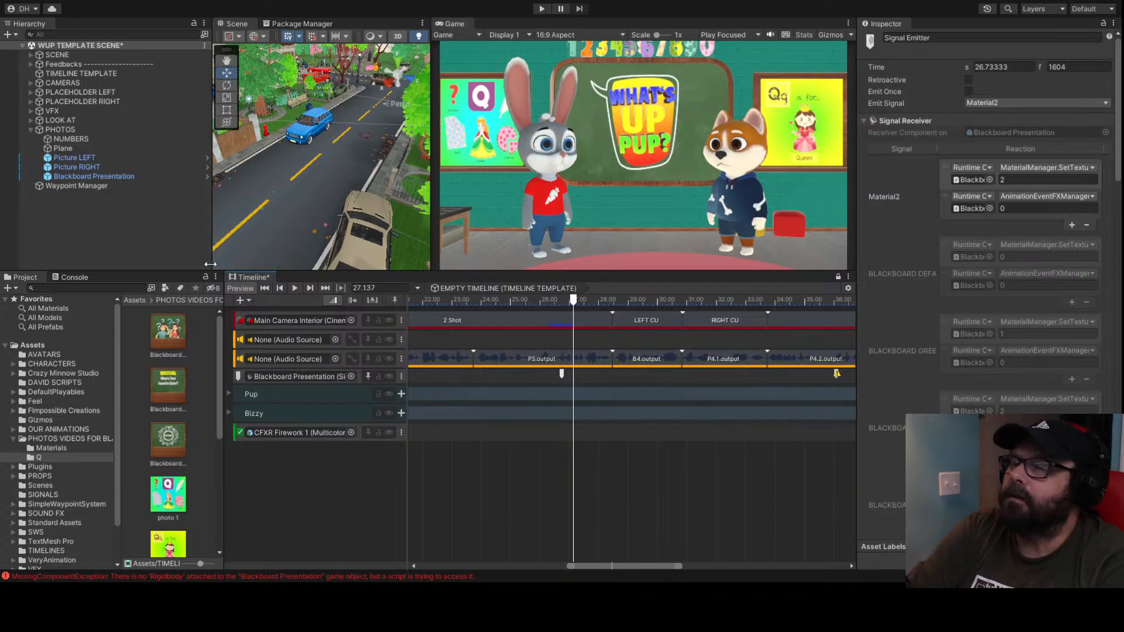
Set the Emit Signal of the blackboard signal emitter at 26.73 s to Material6
left_click(117, 177)
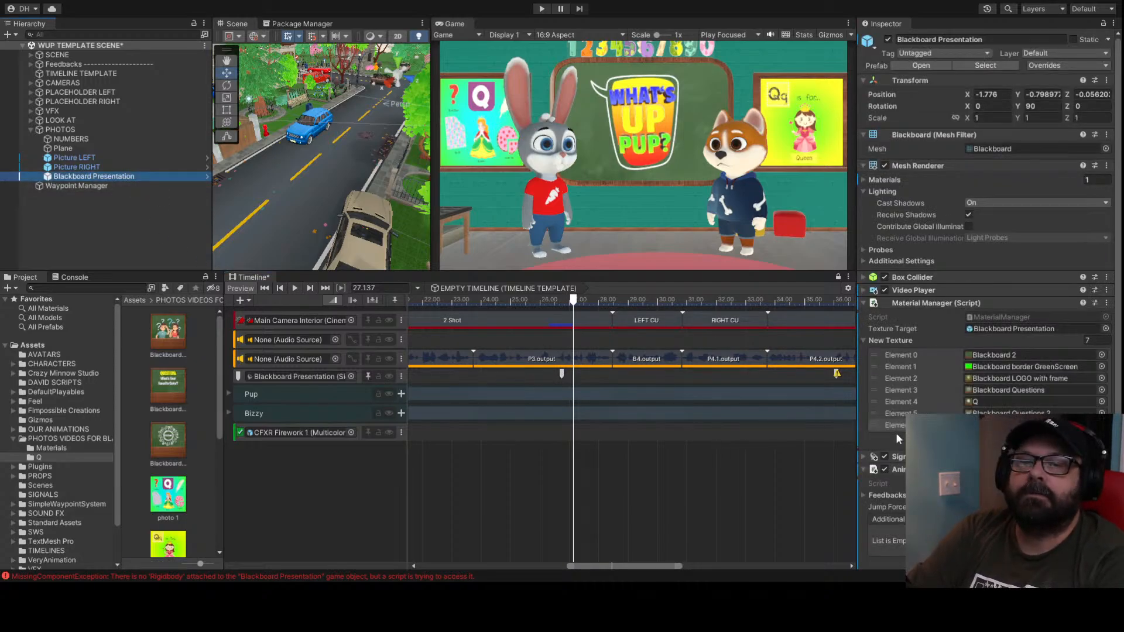
left_click(561, 373)
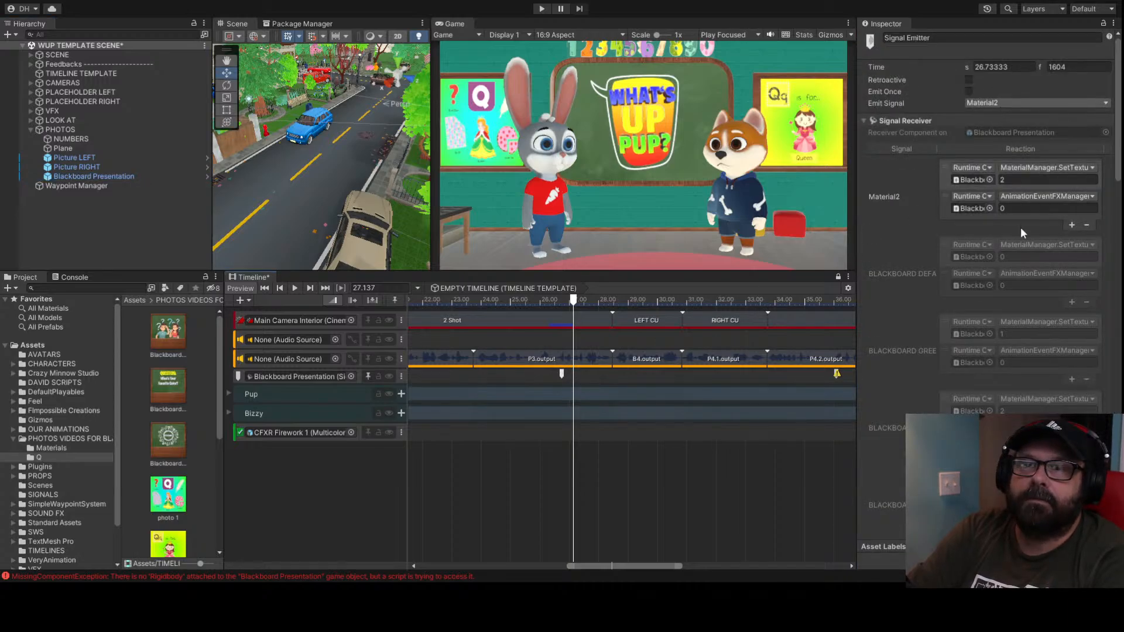
left_click(1027, 373)
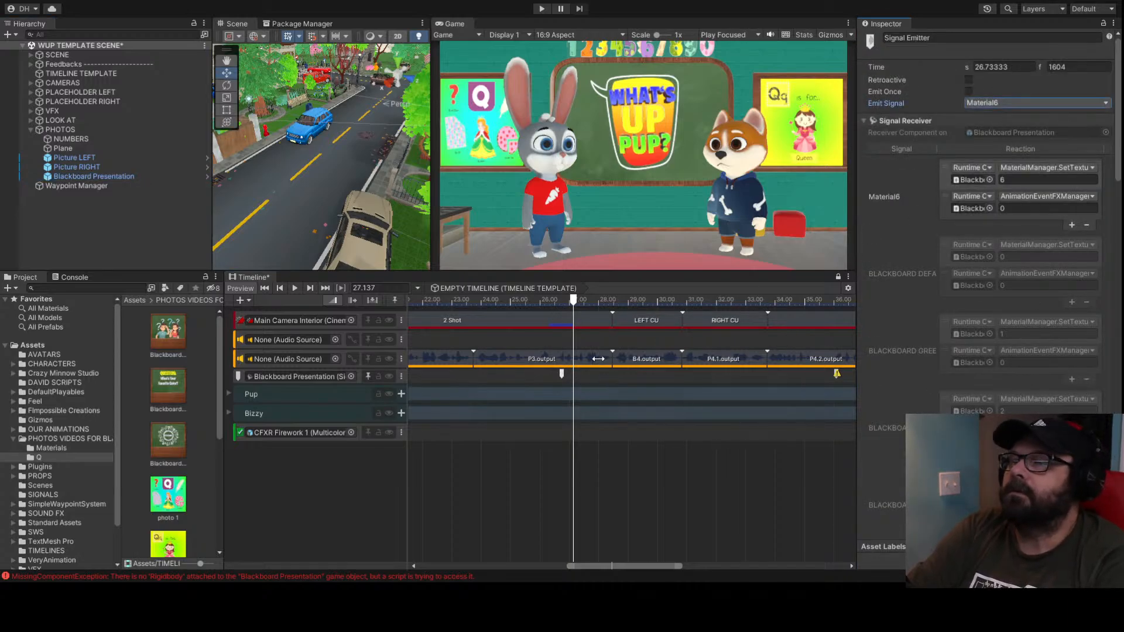
Preview the timeline from about 27 s to 37 s and inspect the blackboard signal emitter under the P4.2.output clip
scroll(597, 359, "down", 3)
key("space")
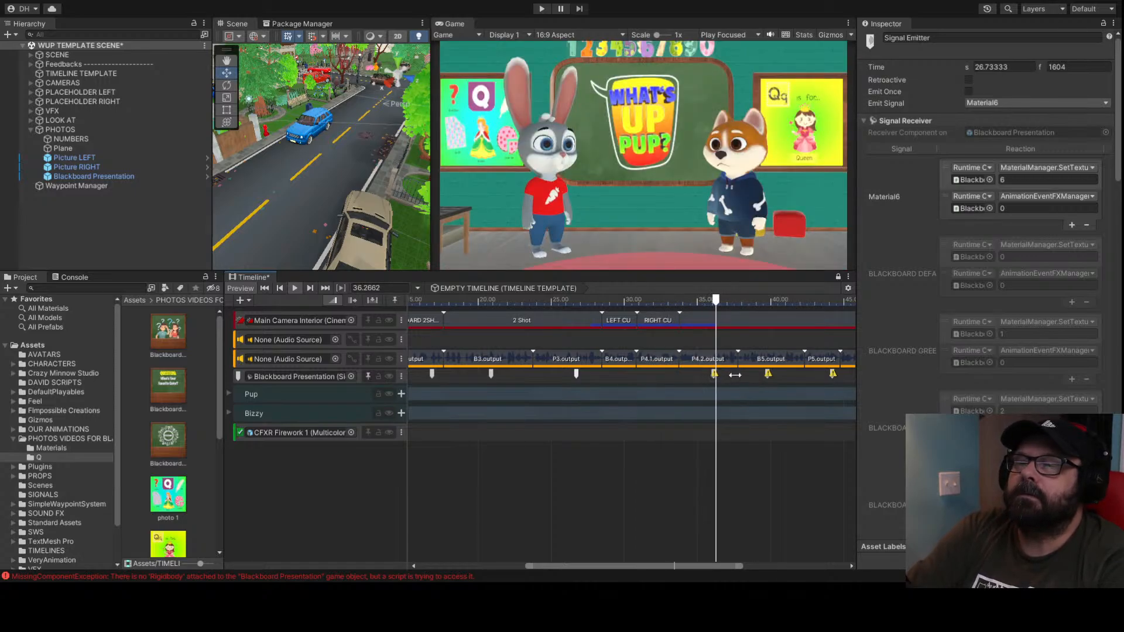
left_click(714, 373)
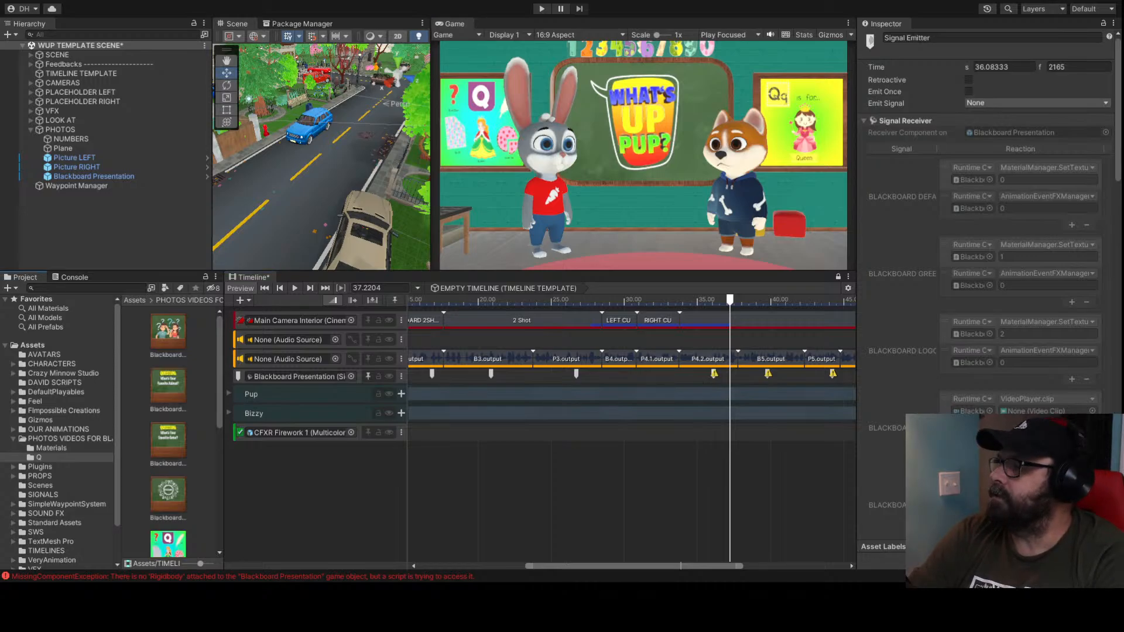
Add an eighth element to the Blackboard Presentation's New Texture list and assign the newest Blackboard Questions texture to Element 7
left_click(94, 176)
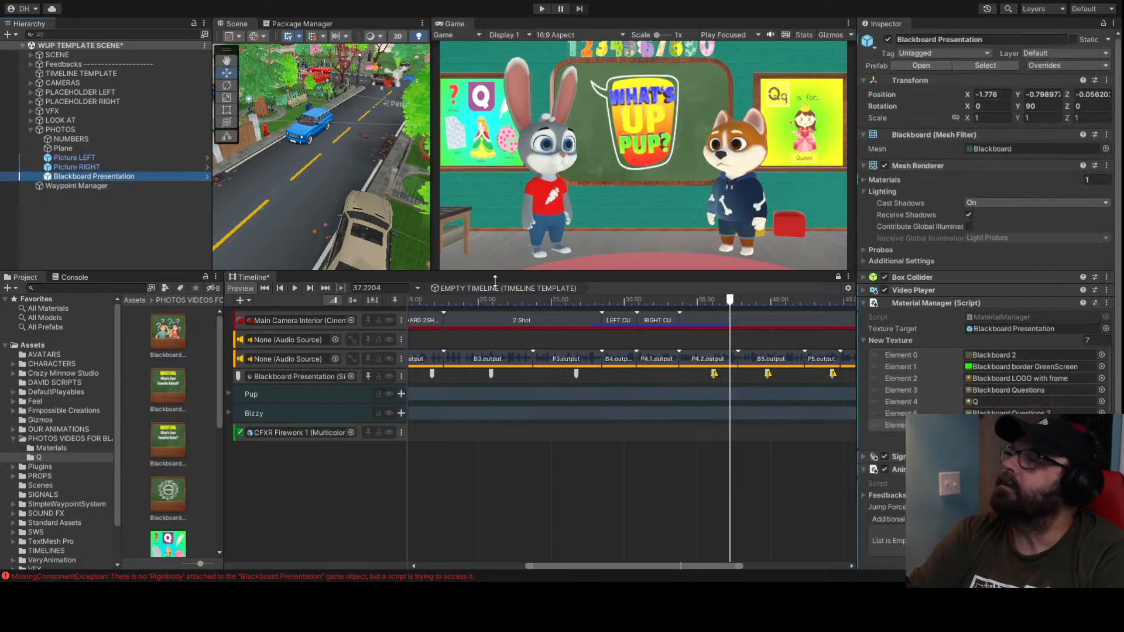
left_click(1080, 437)
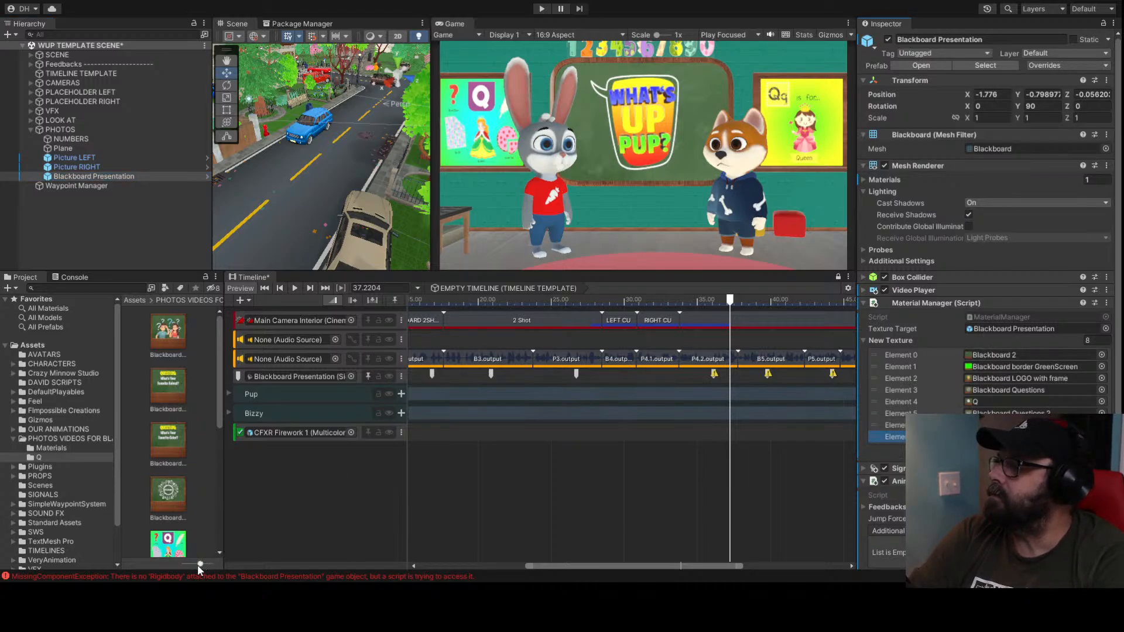
left_click_drag(199, 564, 151, 566)
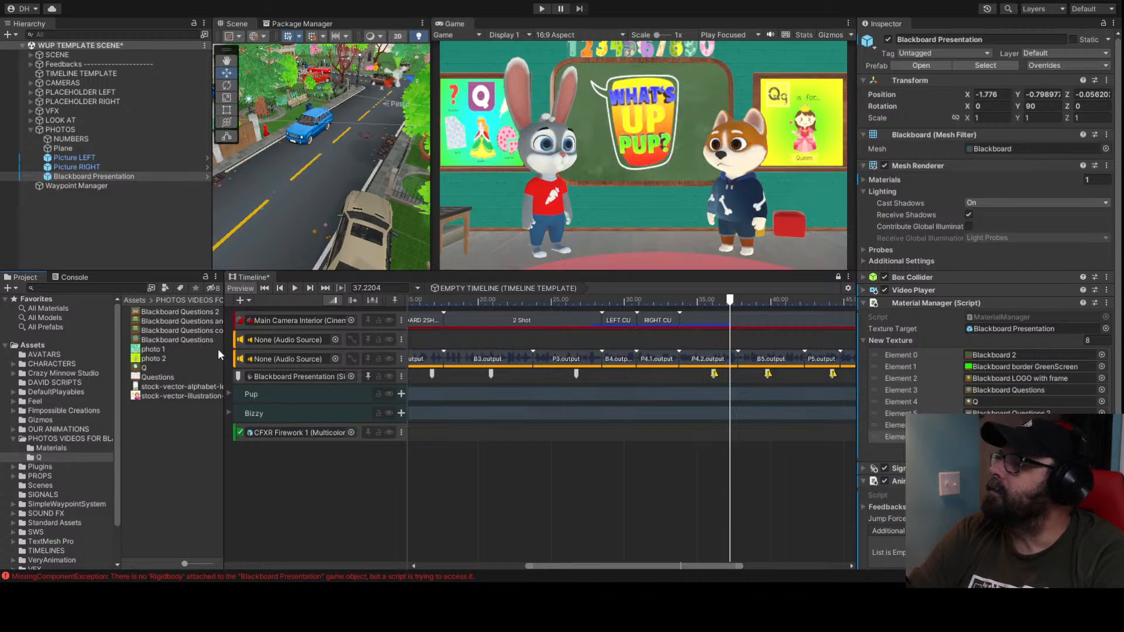
left_click_drag(225, 350, 1013, 437)
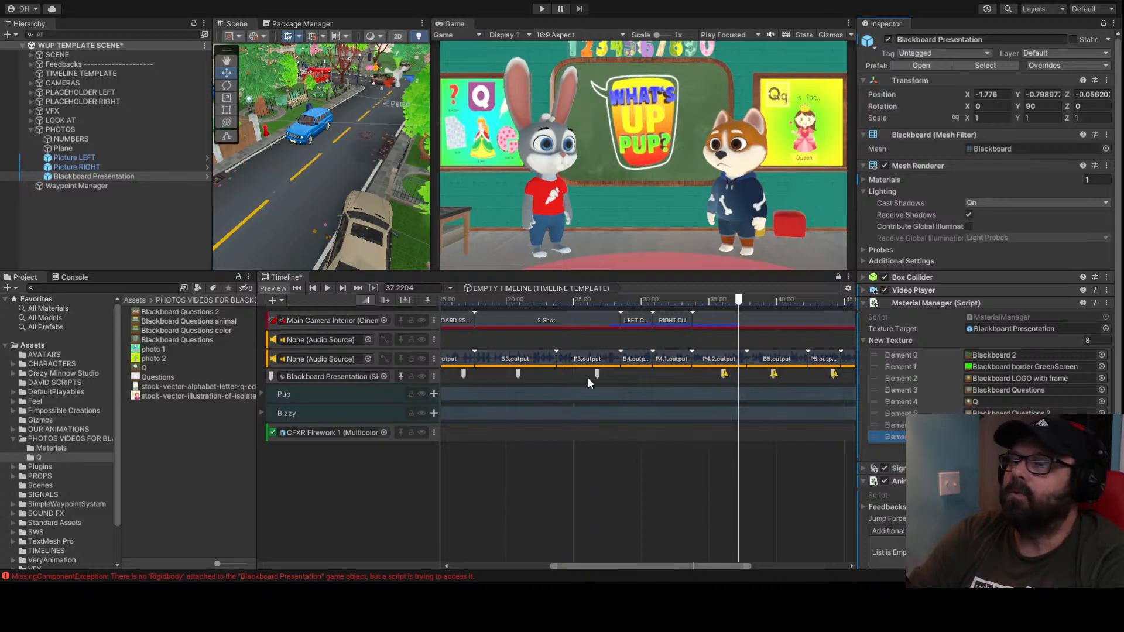
Set the Emit Signal of the blackboard signal emitter at 36.08 s to Material7 and move the playhead to 37.7 s
left_click(724, 375)
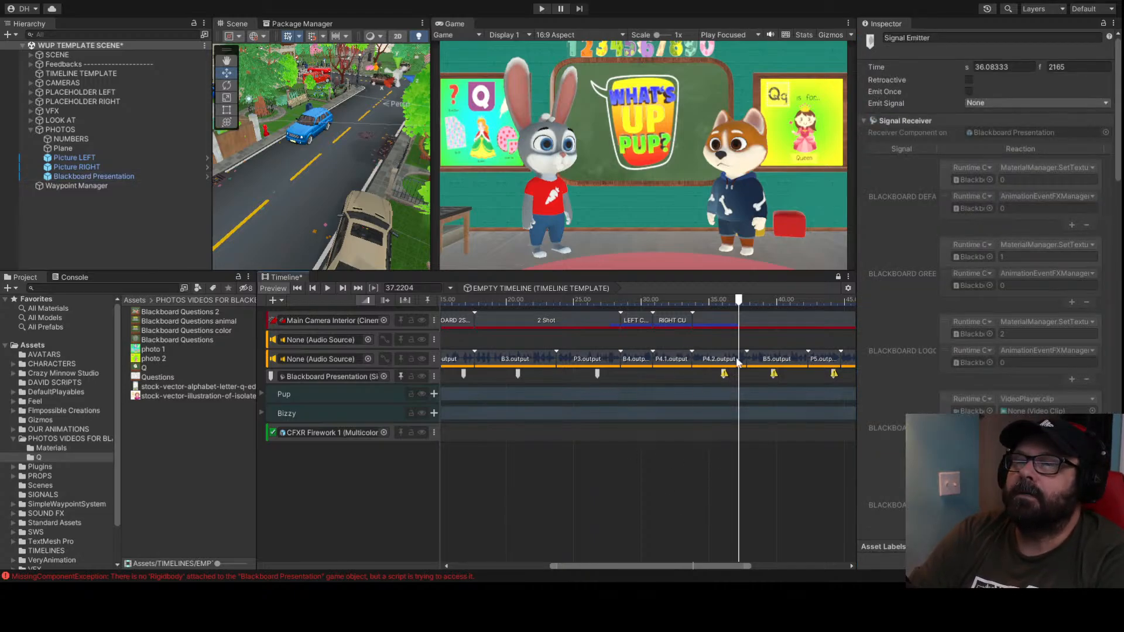
left_click(97, 176)
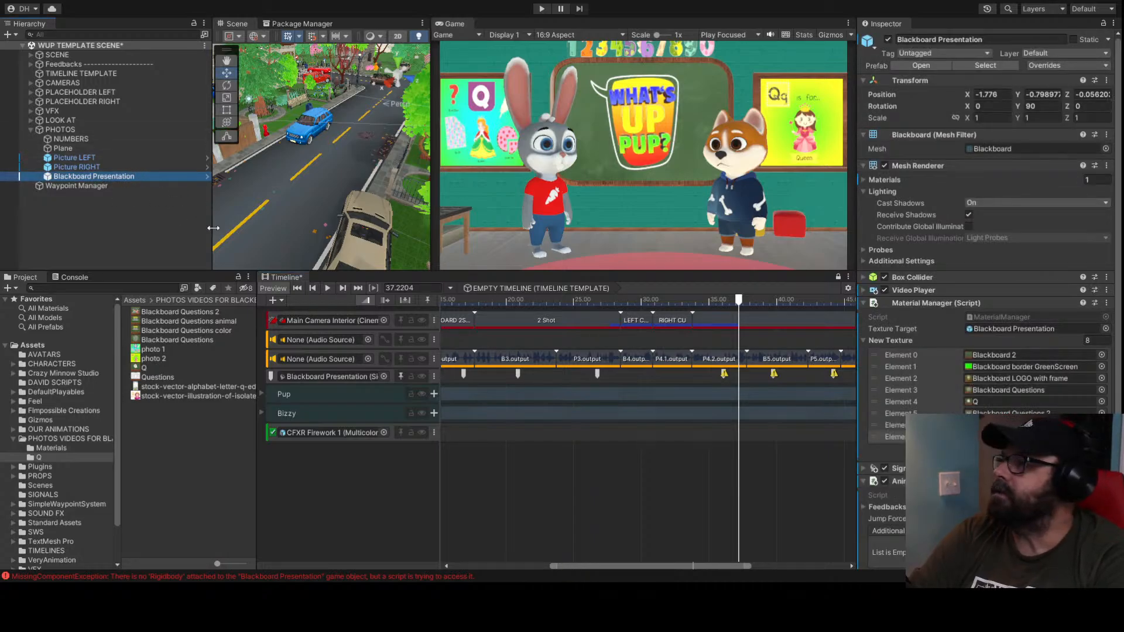
left_click(724, 374)
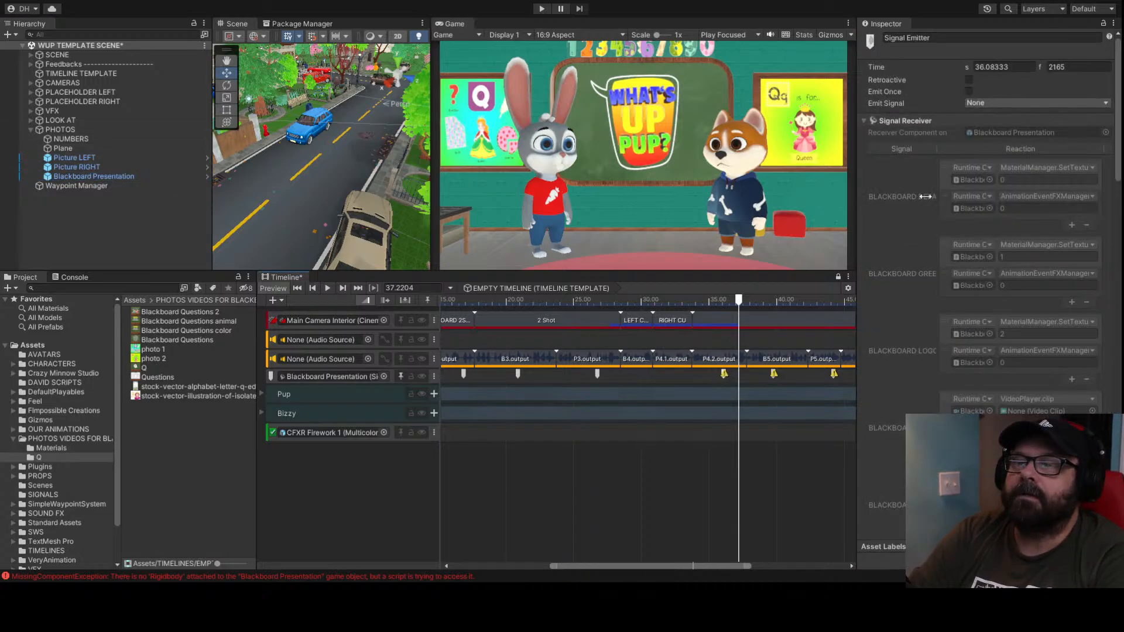
left_click(980, 104)
left_click(1040, 389)
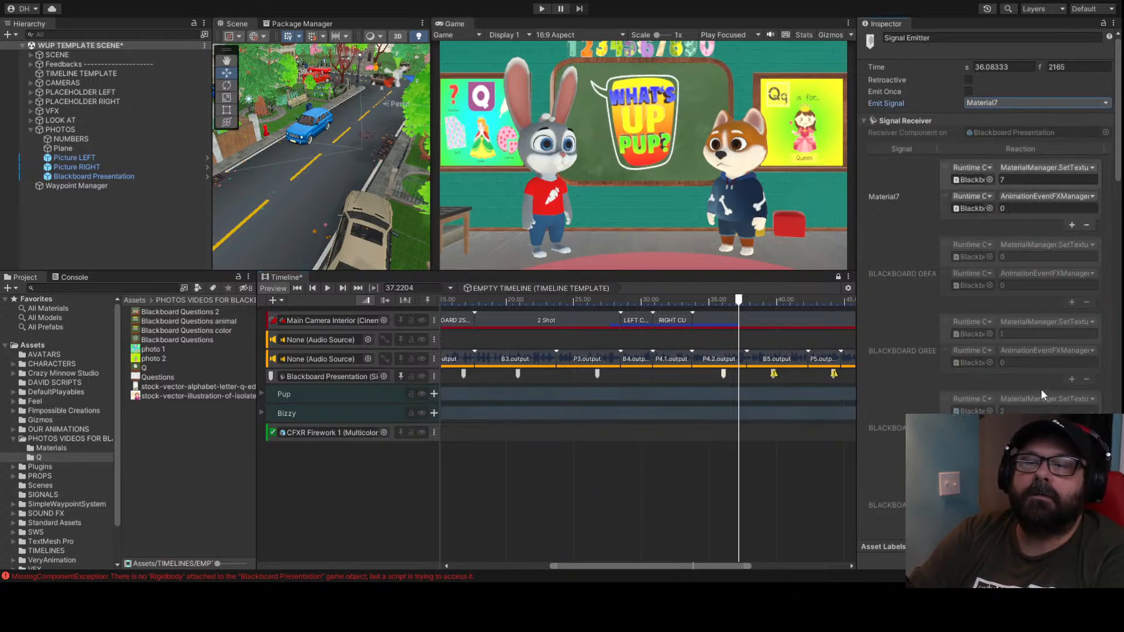
left_click(745, 300)
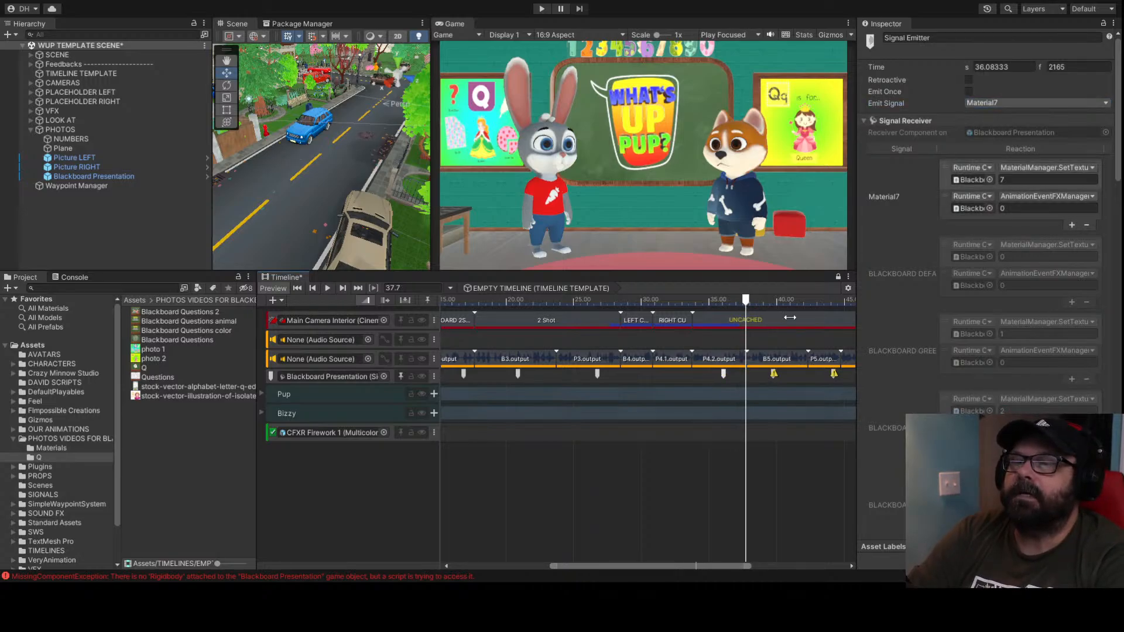
Preview the timeline from 37.7 s to about 44.7 s to check the dialogue around the two unassigned blackboard signal emitters
key("space")
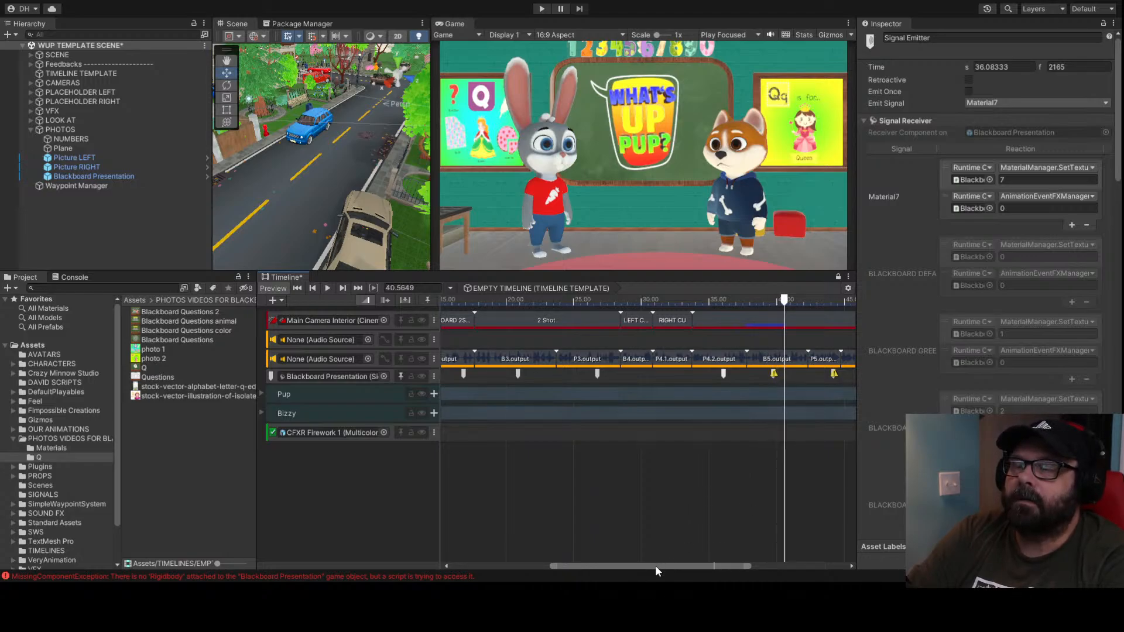
left_click_drag(655, 564, 738, 563)
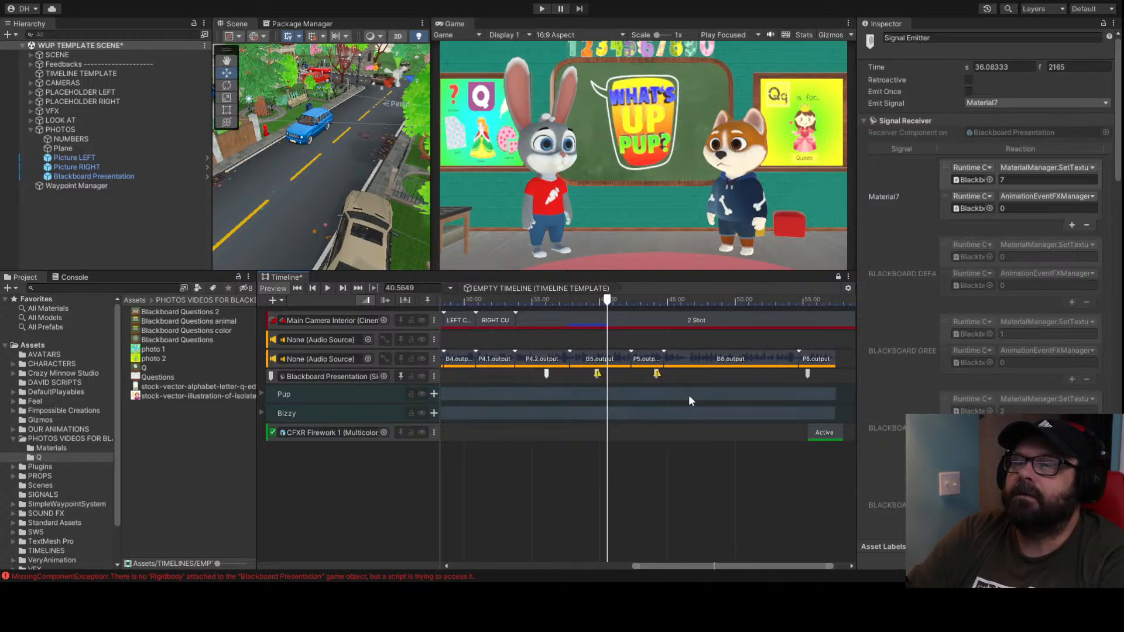
left_click(642, 299)
key("space")
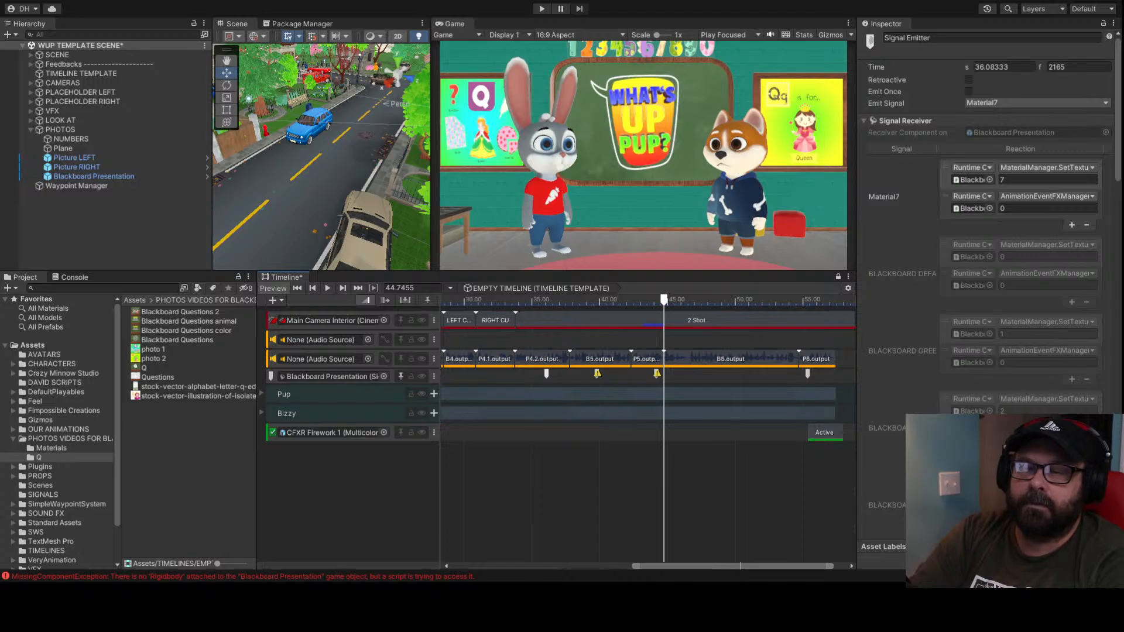
Add two elements to the Blackboard Presentation's New Texture list and assign the Blackboard lion and Blackboard bunny textures to them
left_click(164, 448)
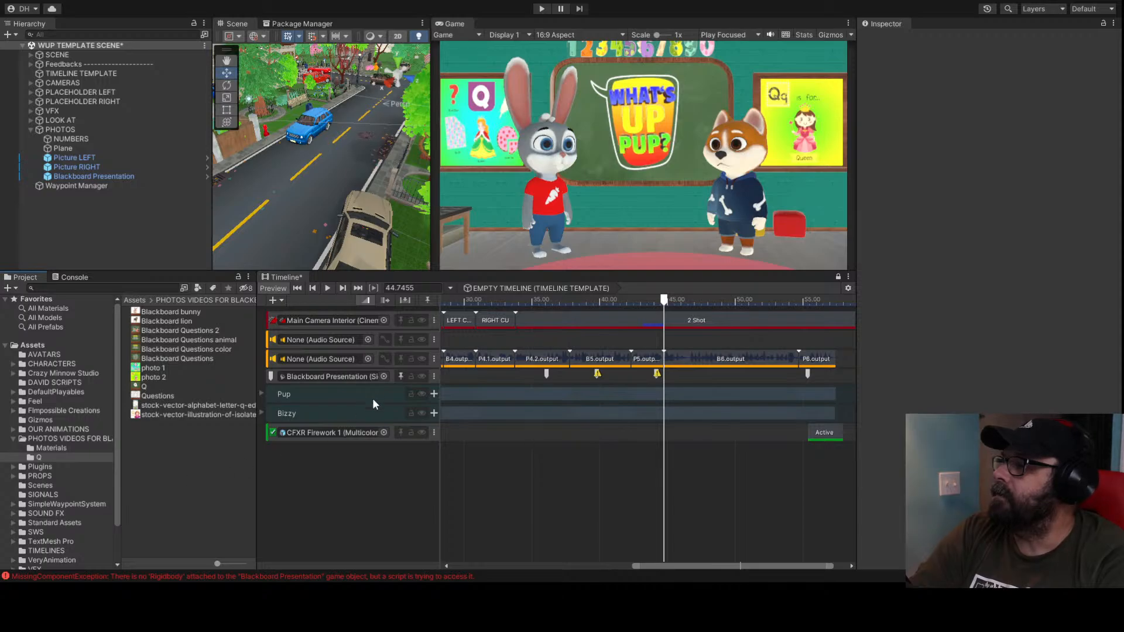
left_click(97, 176)
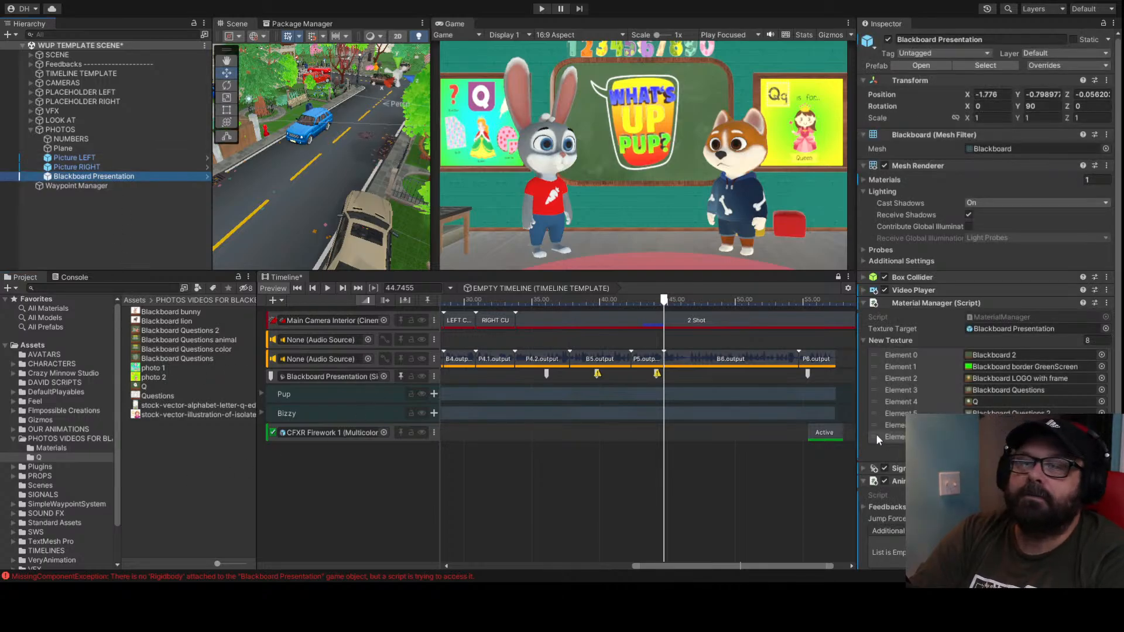
left_click(1081, 450)
left_click(1082, 461)
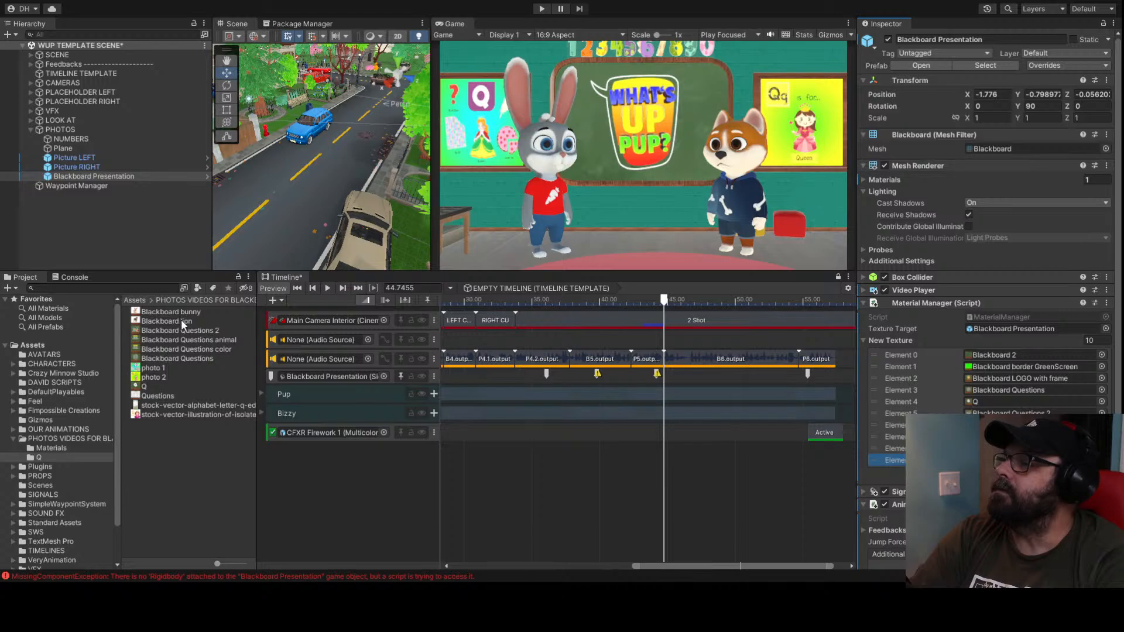
left_click_drag(182, 320, 1018, 460)
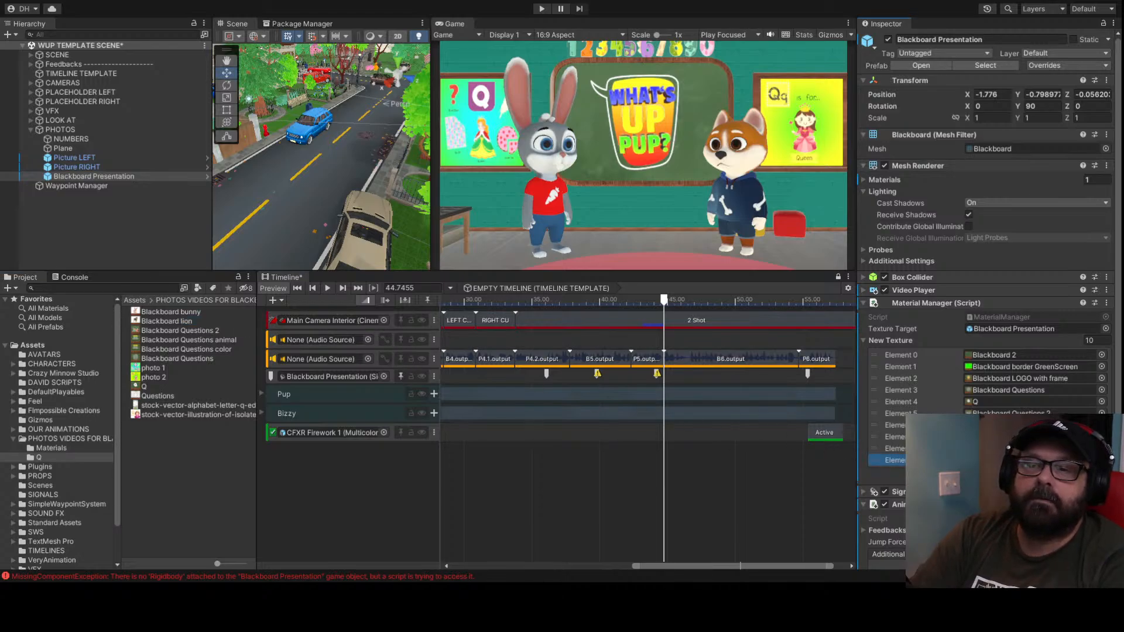
left_click_drag(178, 312, 1018, 460)
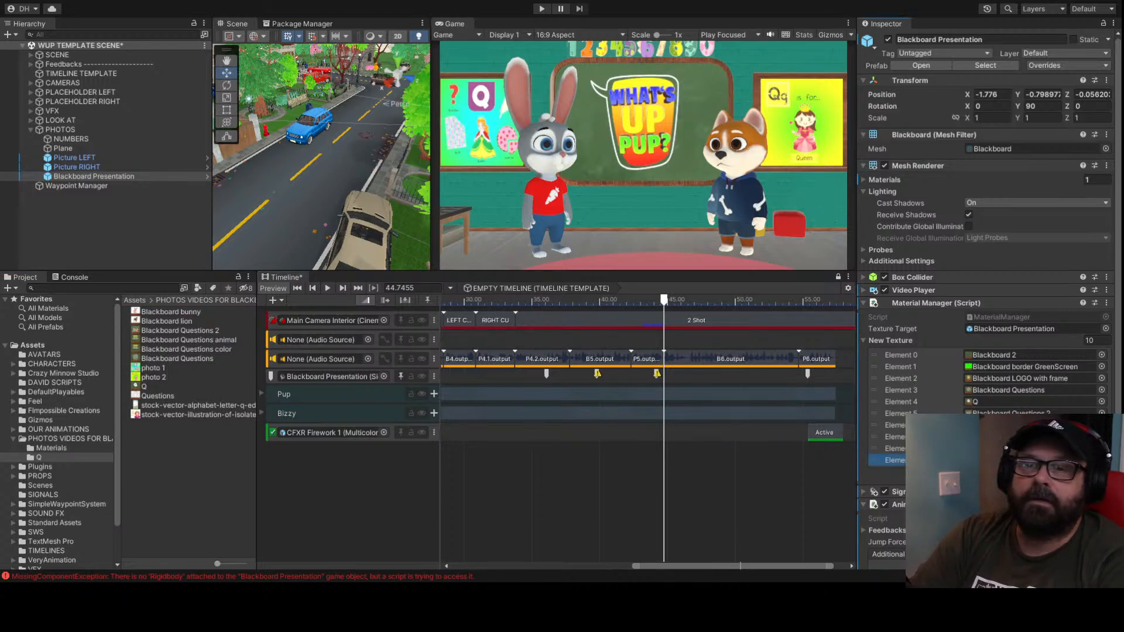
Assign the matching material signal to the blackboard signal emitter at 39.77 s under the B5.output clip
left_click(597, 374)
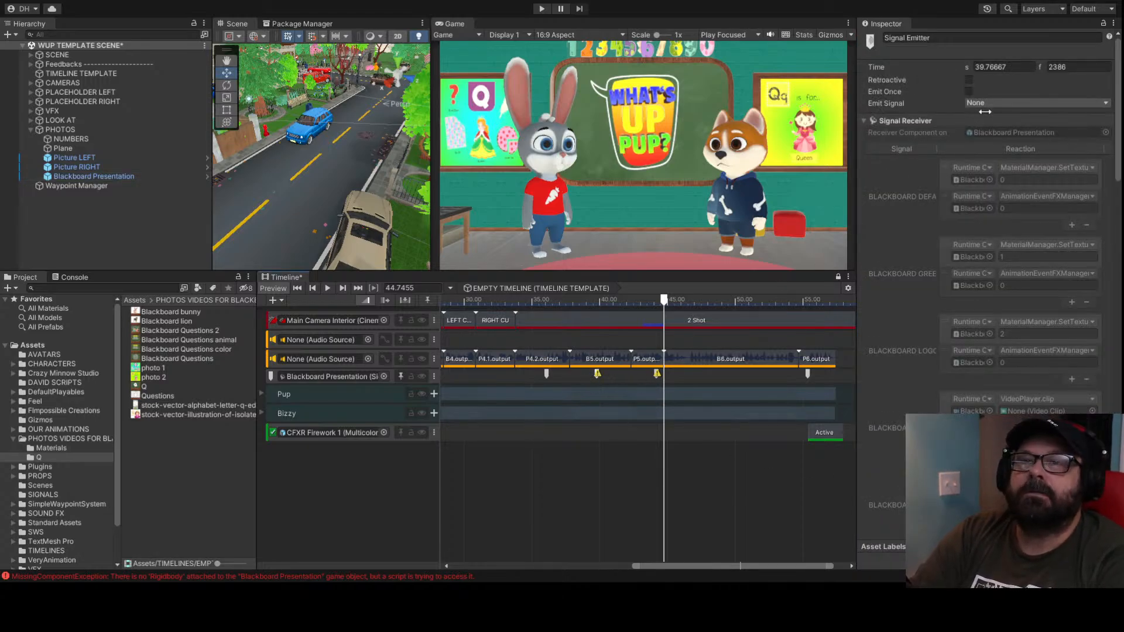
left_click(115, 178)
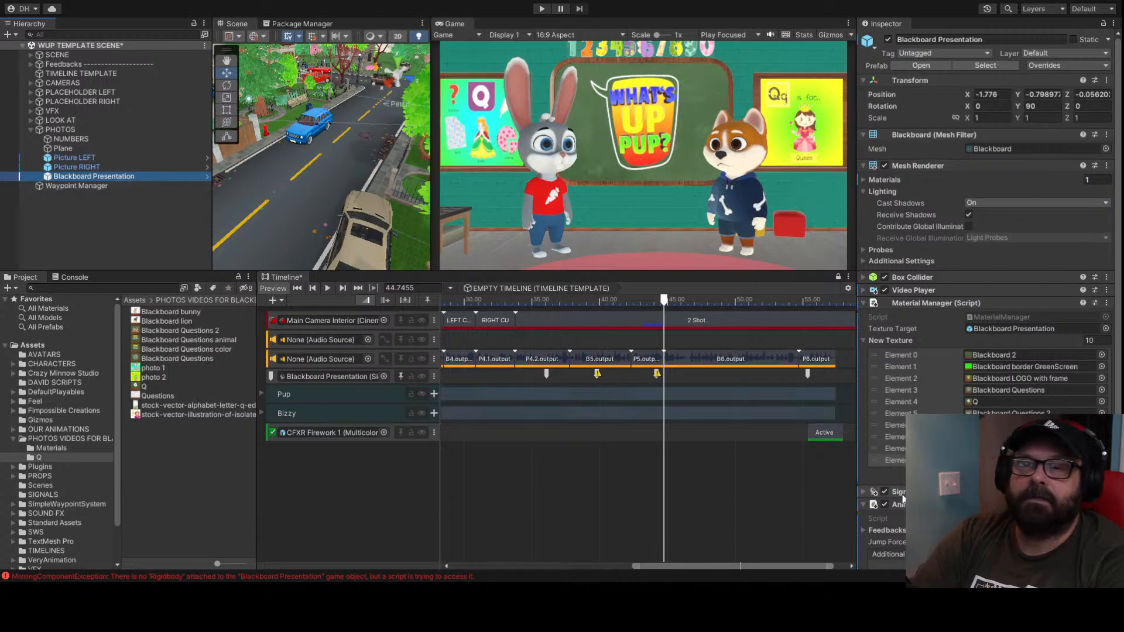
left_click(597, 373)
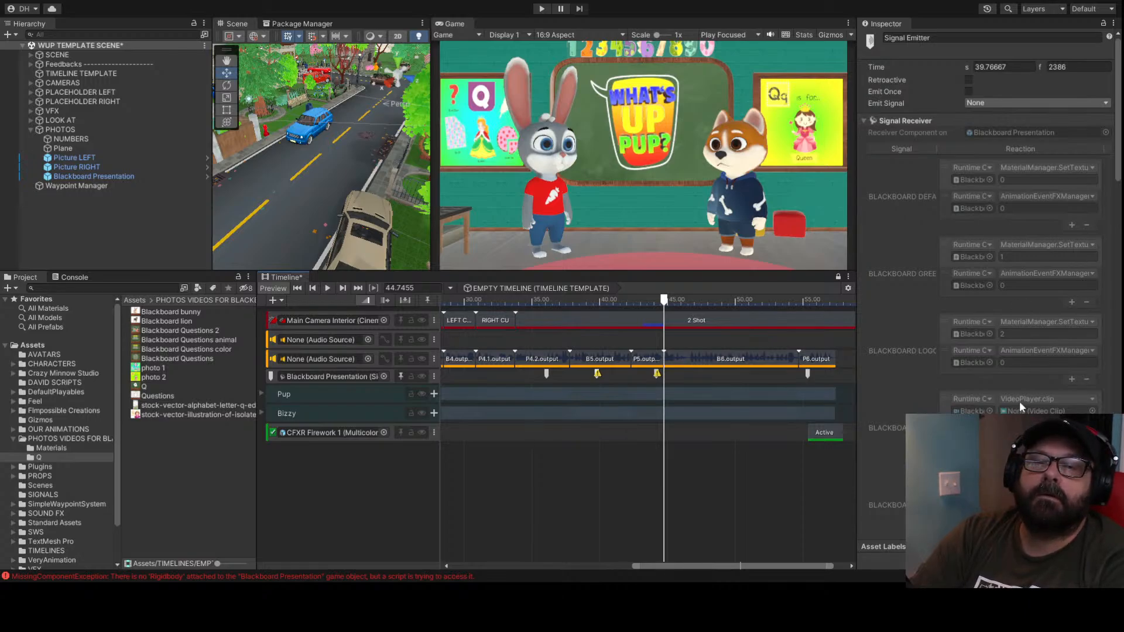
Set the Emit Signal of the blackboard signal emitter at 44.2 s to Material9
left_click(657, 374)
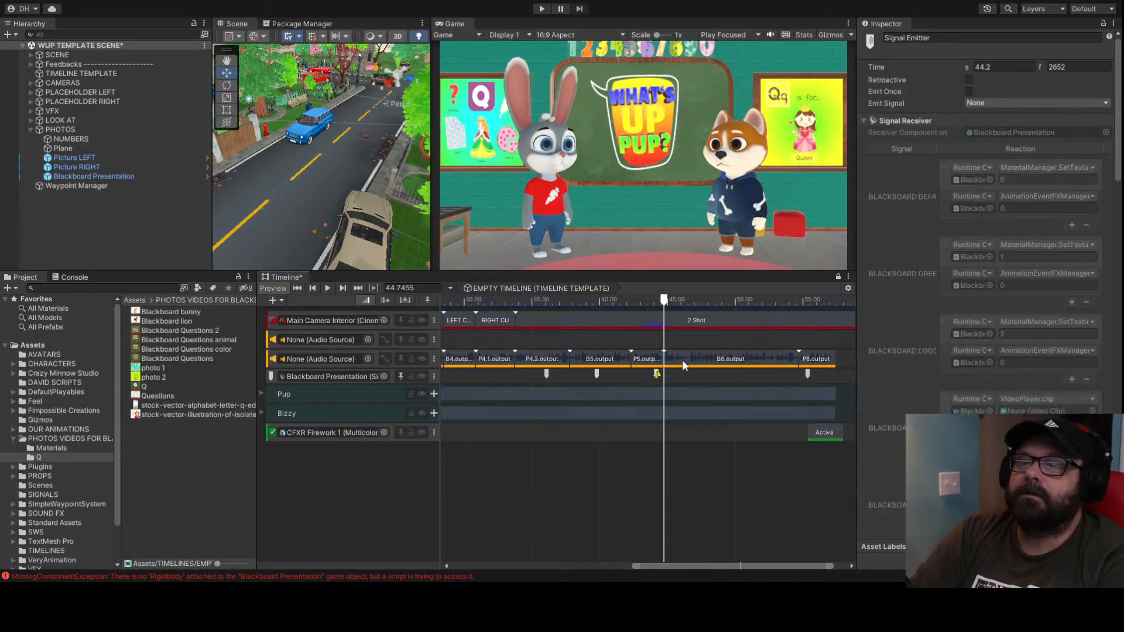
left_click(998, 102)
left_click(999, 113)
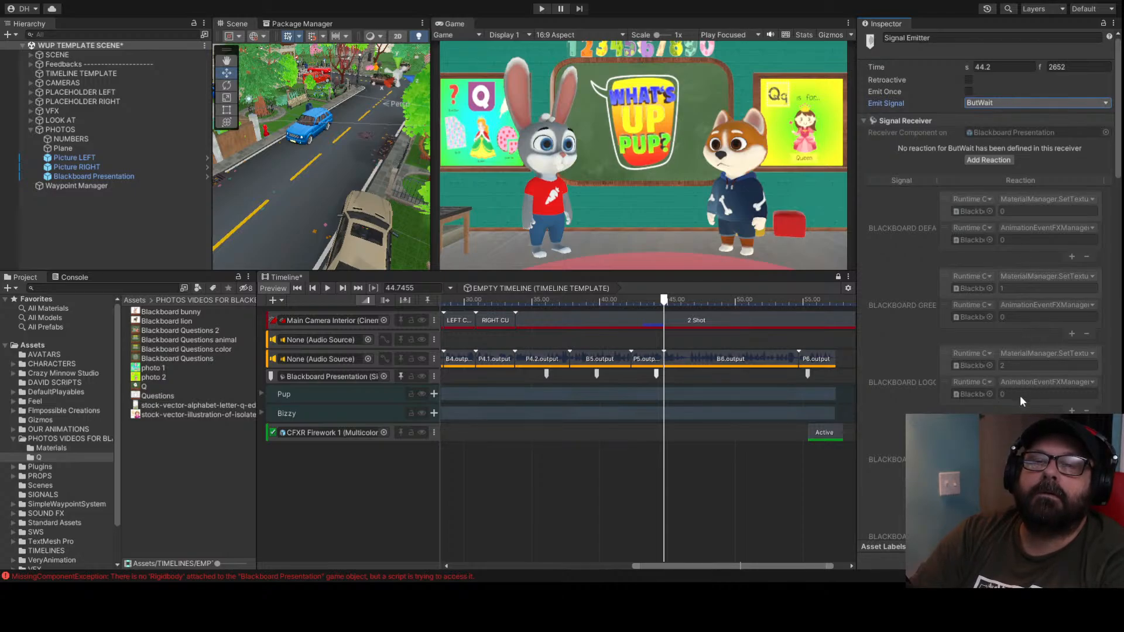
left_click(998, 188)
scroll(751, 410, "down", 2)
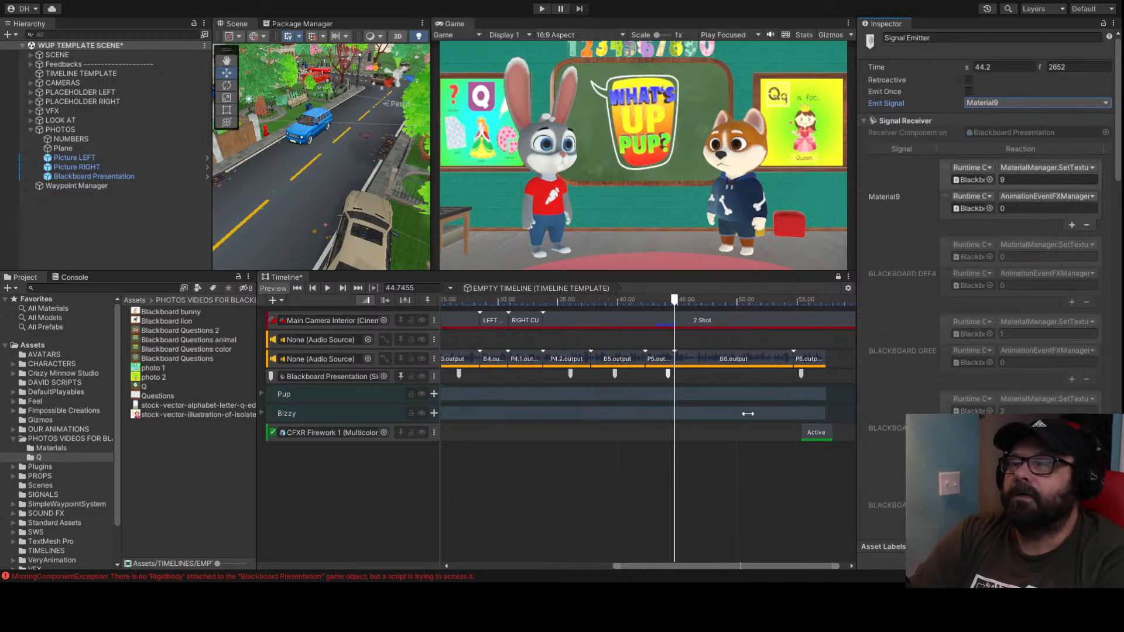
Inspect the last blackboard signal emitter at 55.35 s and place the playhead at 50.45 s with the full timeline in view
left_click(800, 374)
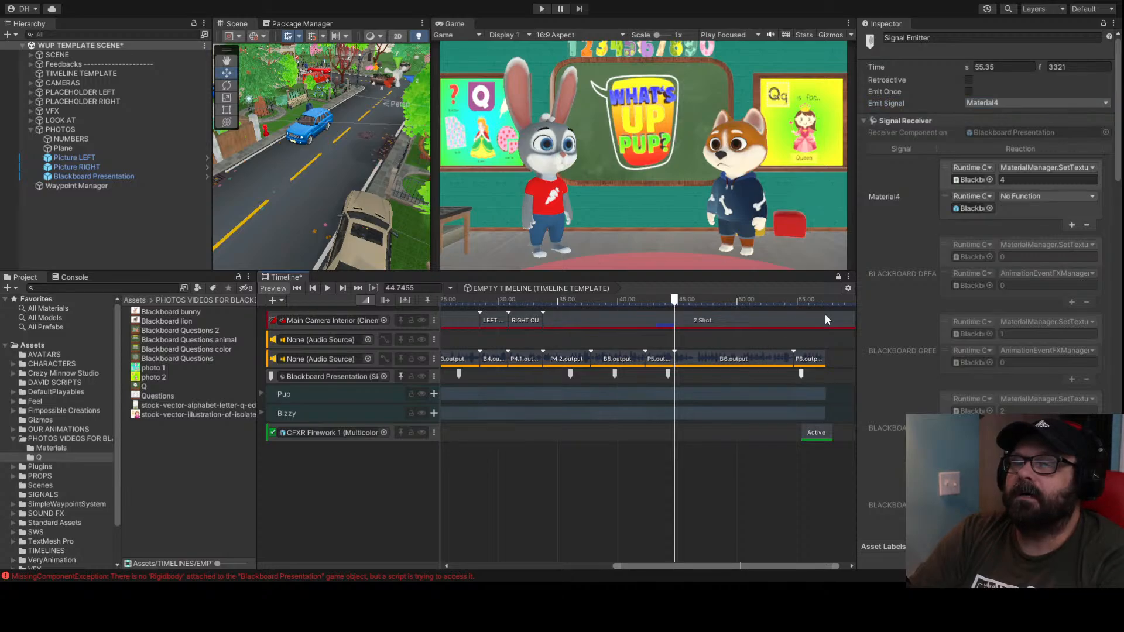
left_click(743, 299)
scroll(557, 485, "down", 2)
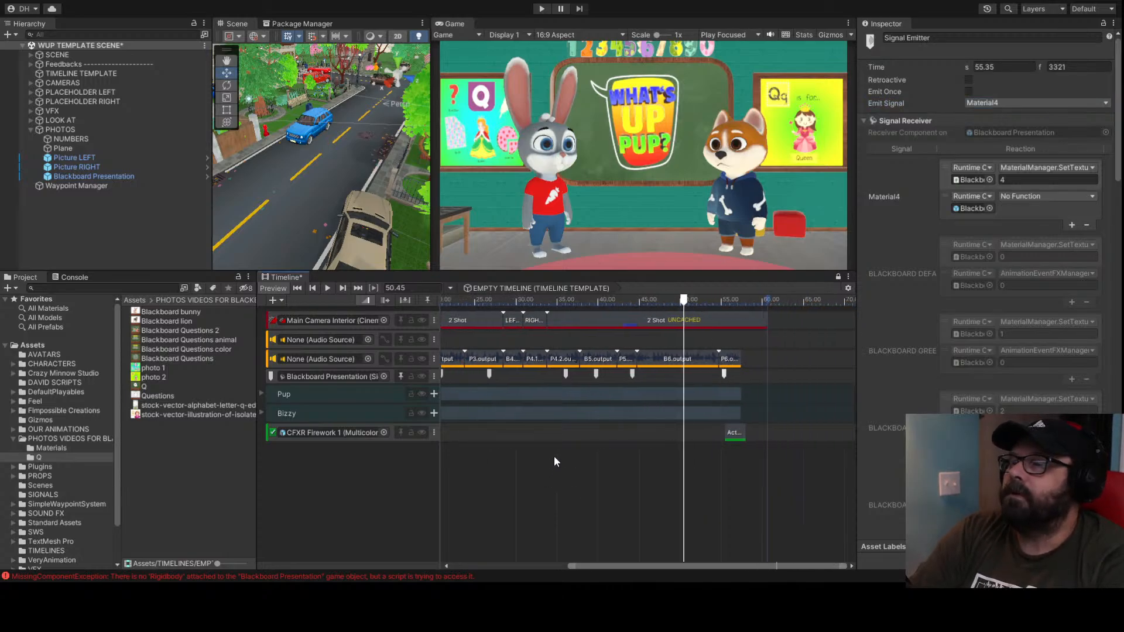
scroll(547, 472, "down", 3)
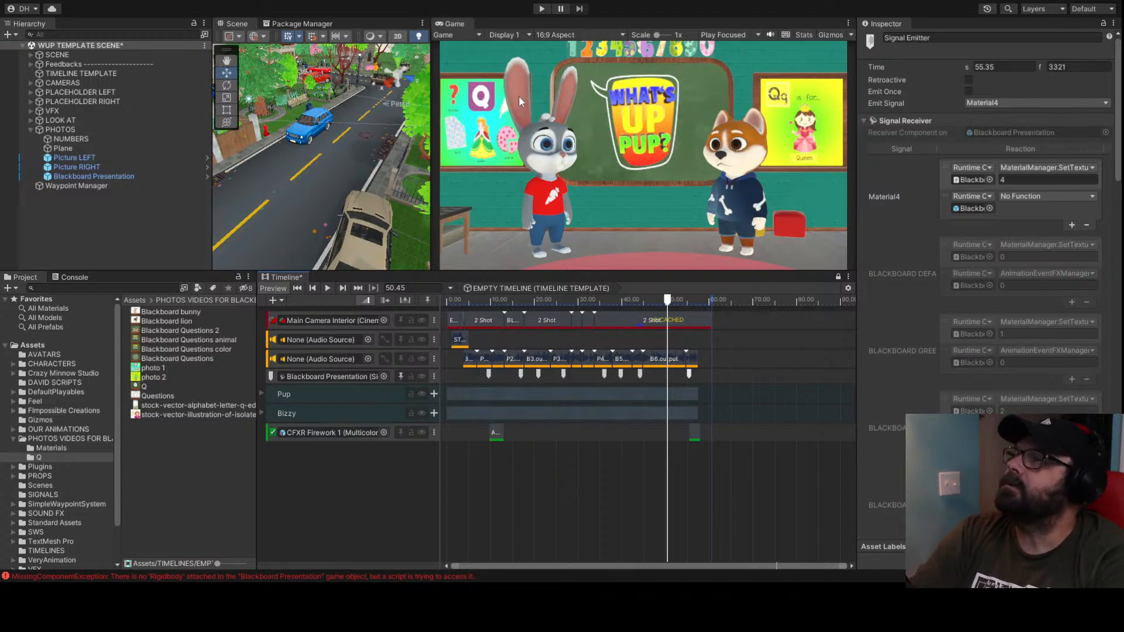
Save the scene, run it in Play mode through the end of the timeline, and mute the dialogue audio track
key("ctrl+s")
left_click(540, 9)
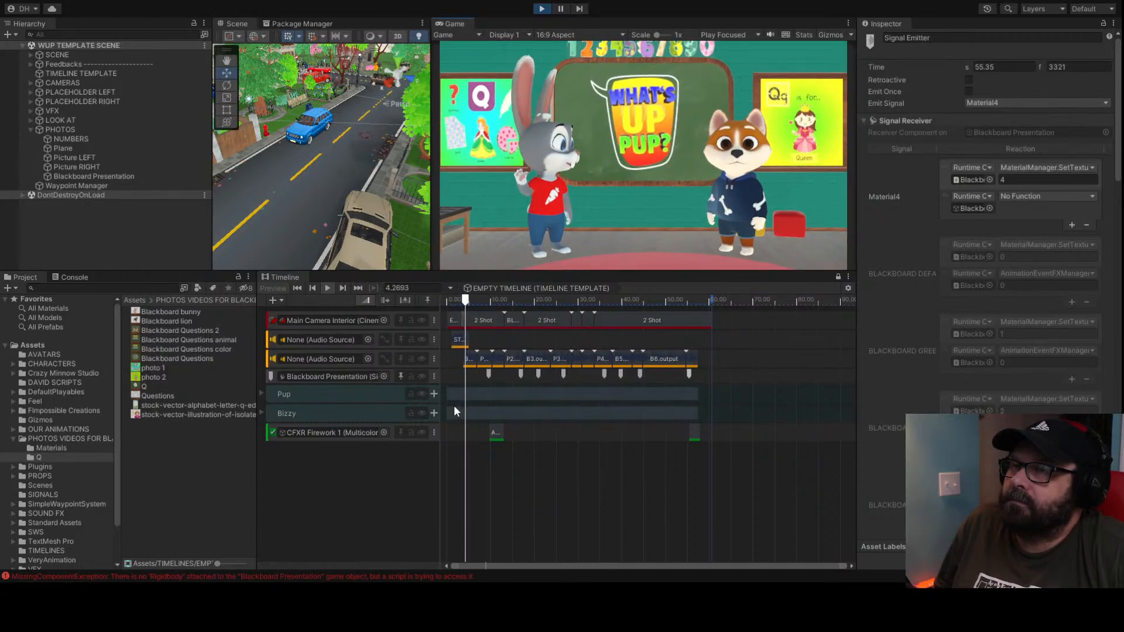
left_click(421, 358)
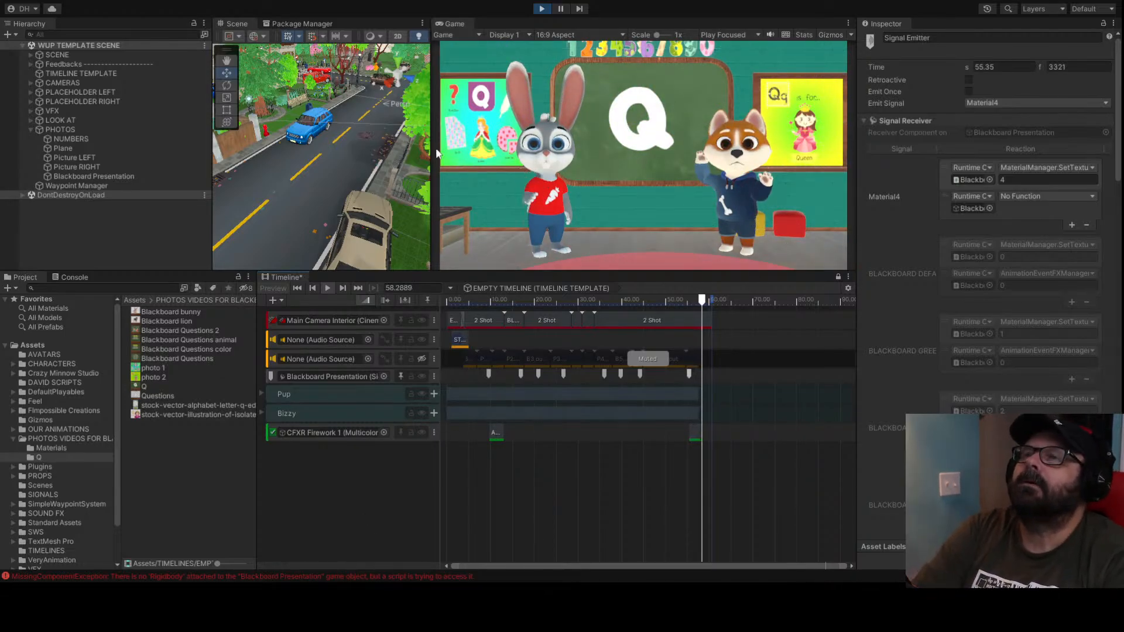
left_click(542, 9)
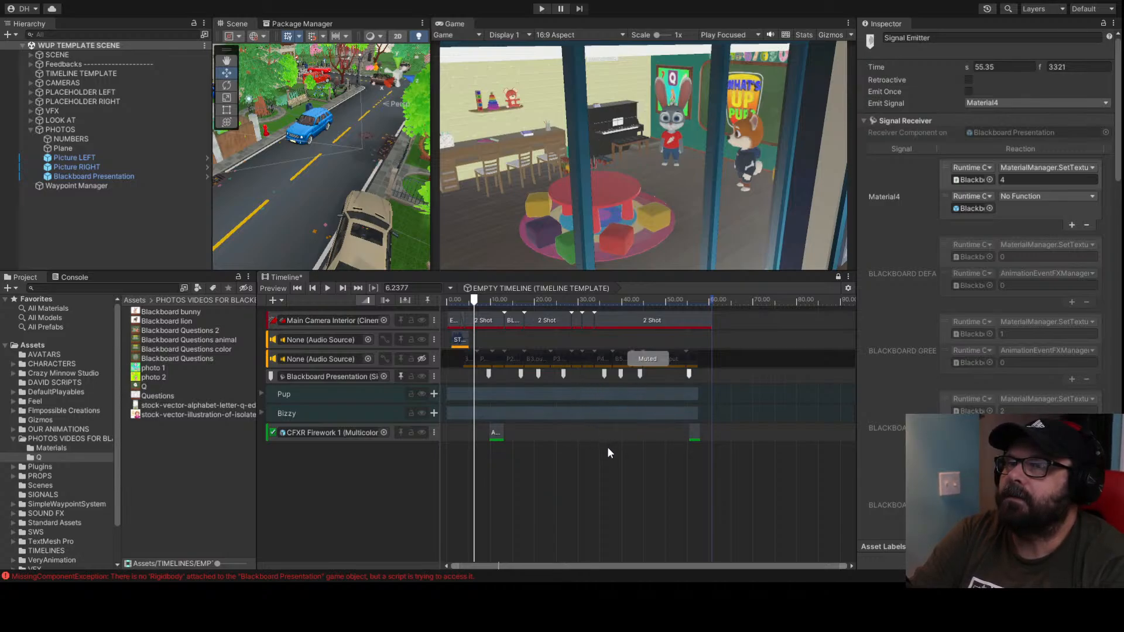
Expand the Pup and Bizzy track groups and place the playhead at 54.97 s near the end of the timeline
left_click(261, 394)
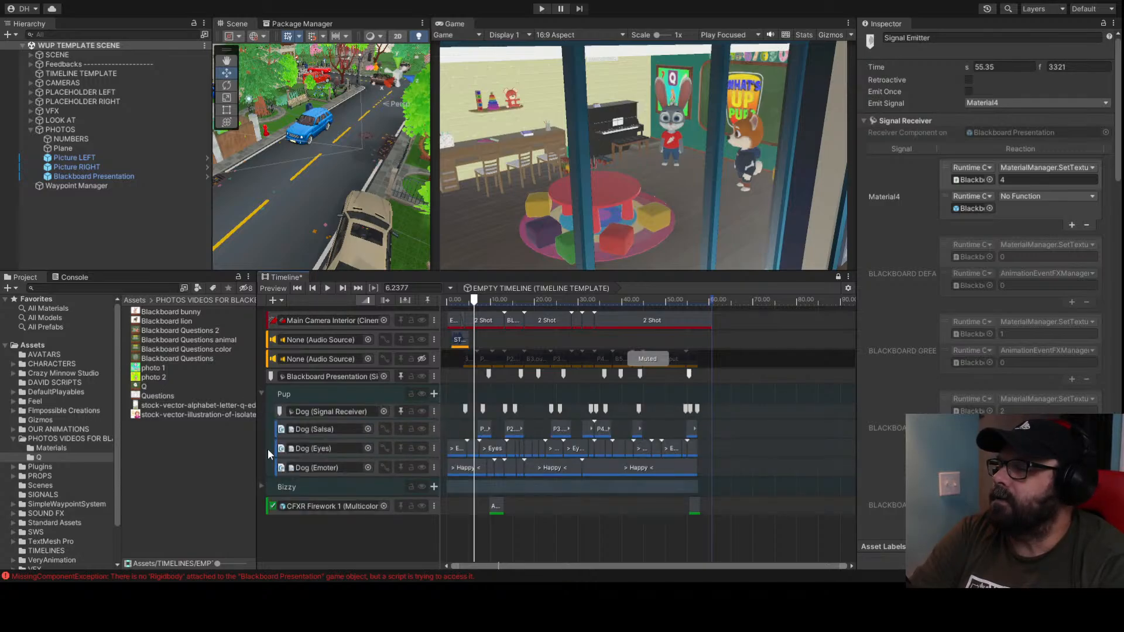
left_click(261, 486)
scroll(650, 513, "down", 2)
middle_click_drag(695, 511, 686, 443)
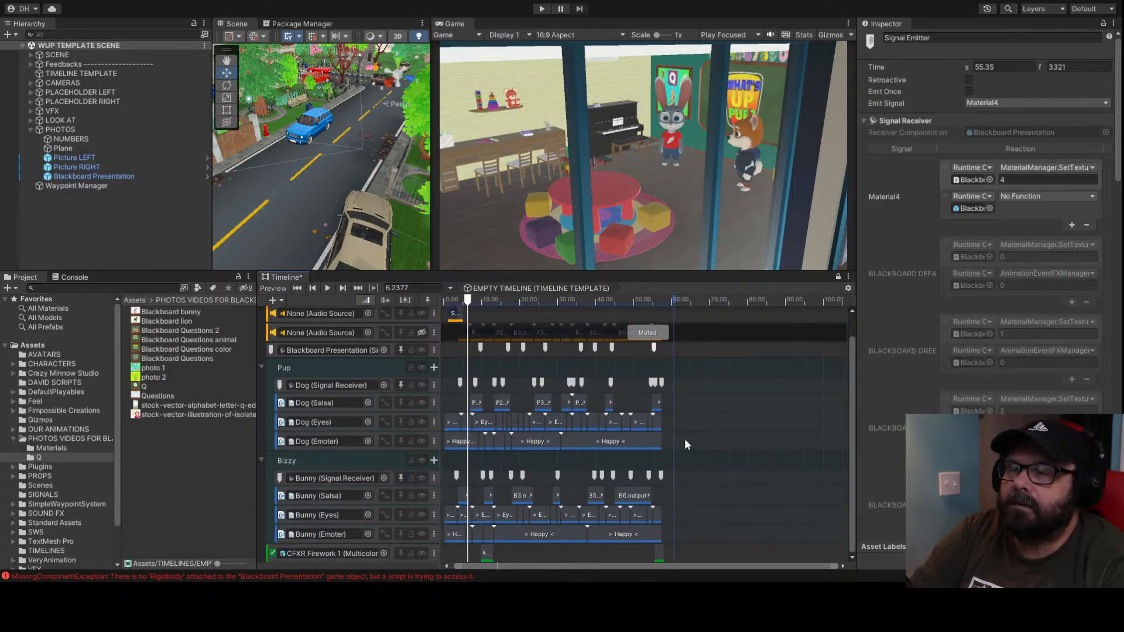
scroll(698, 419, "up", 6)
scroll(683, 439, "up", 3)
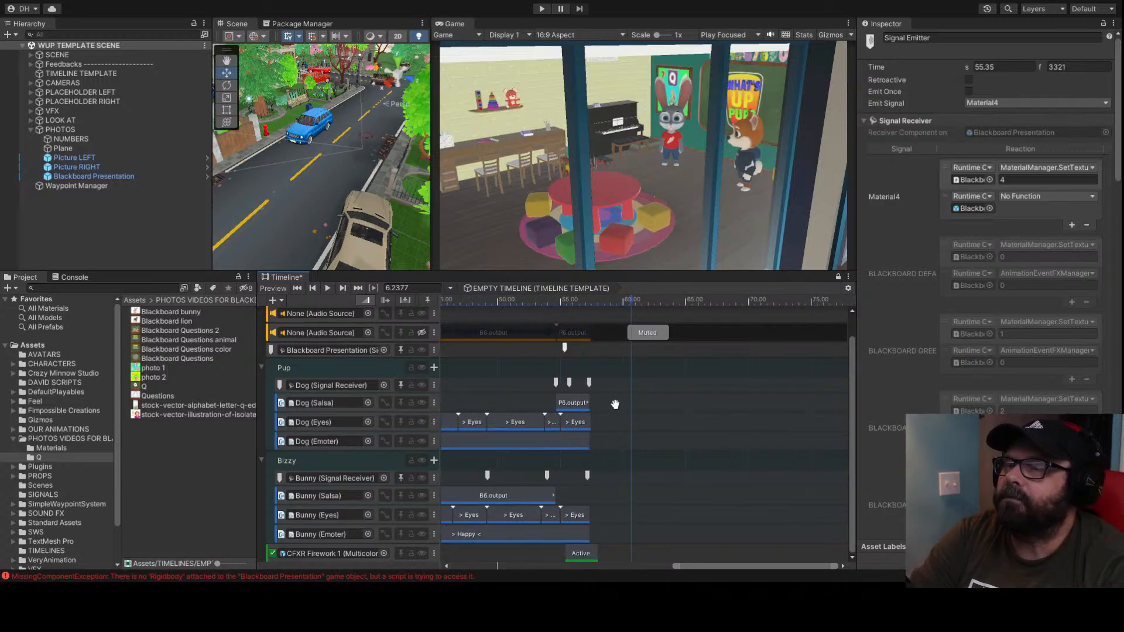
scroll(614, 404, "up", 2)
left_click(564, 307)
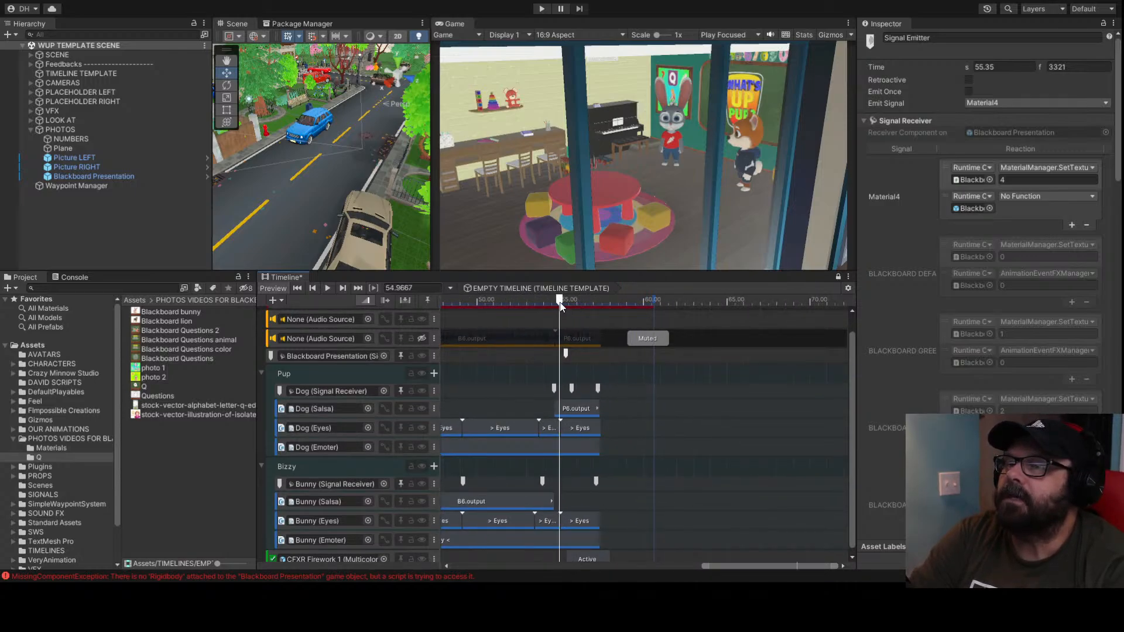
Set the Dog's final signal emitter at 57.28 s to WavingRight and the Bunny's final emitter at 57.17 s to WavingLeft
left_click(573, 389)
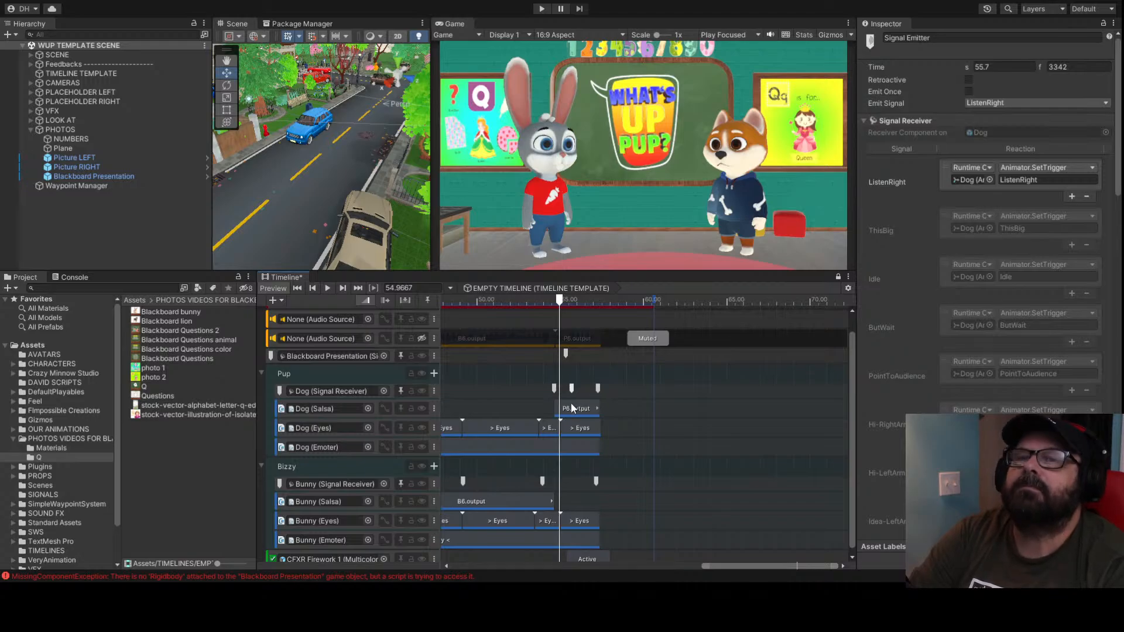
left_click(598, 389)
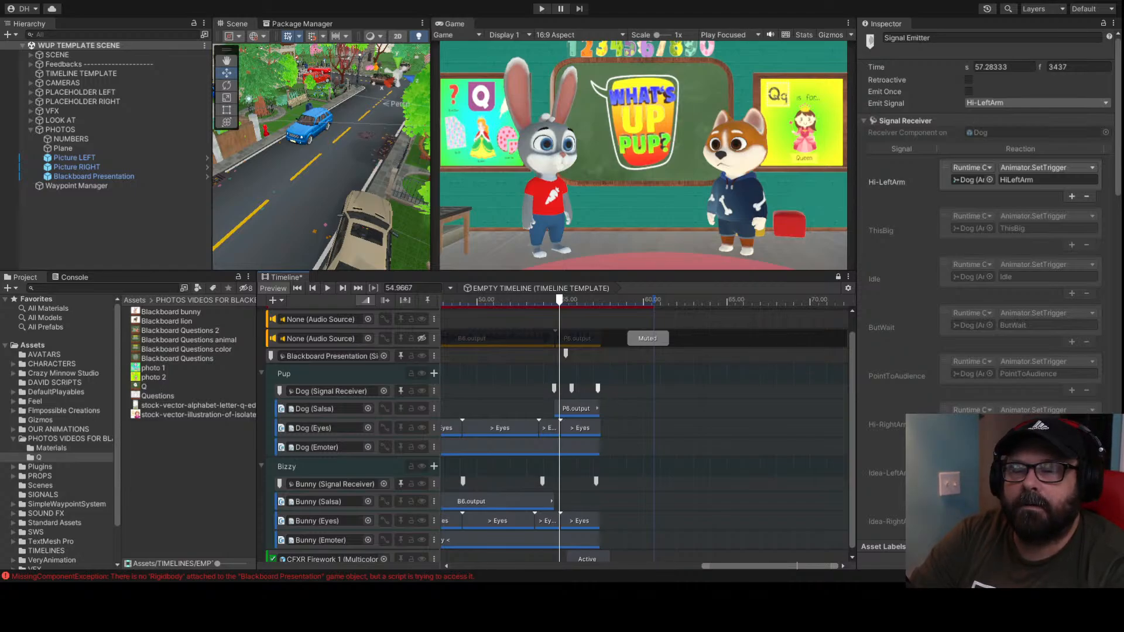
left_click(1007, 468)
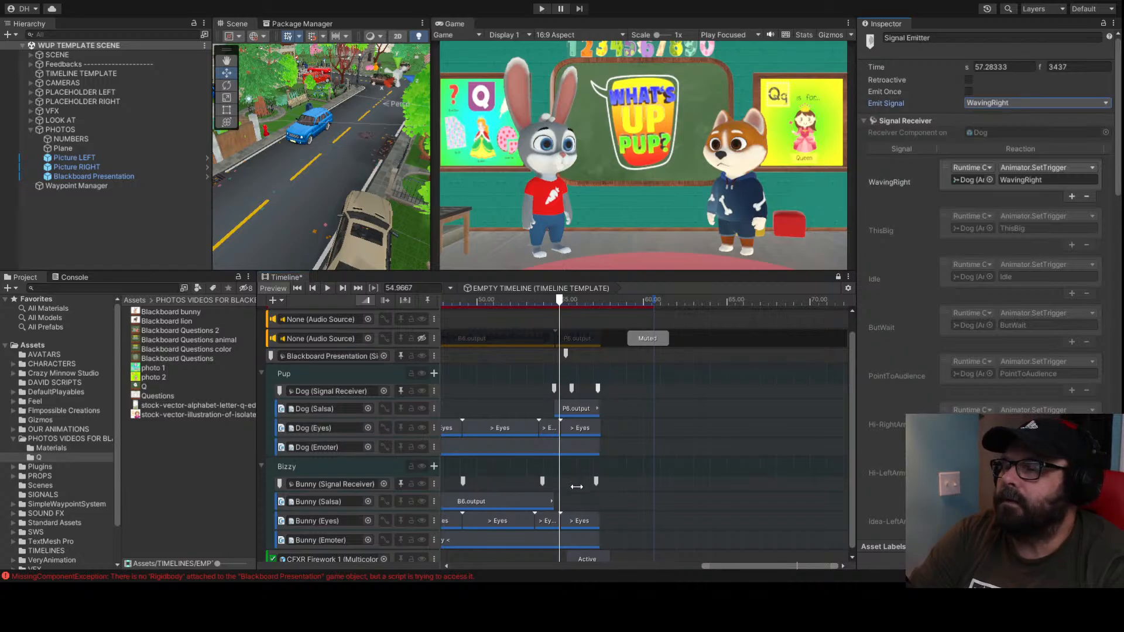
left_click(595, 482)
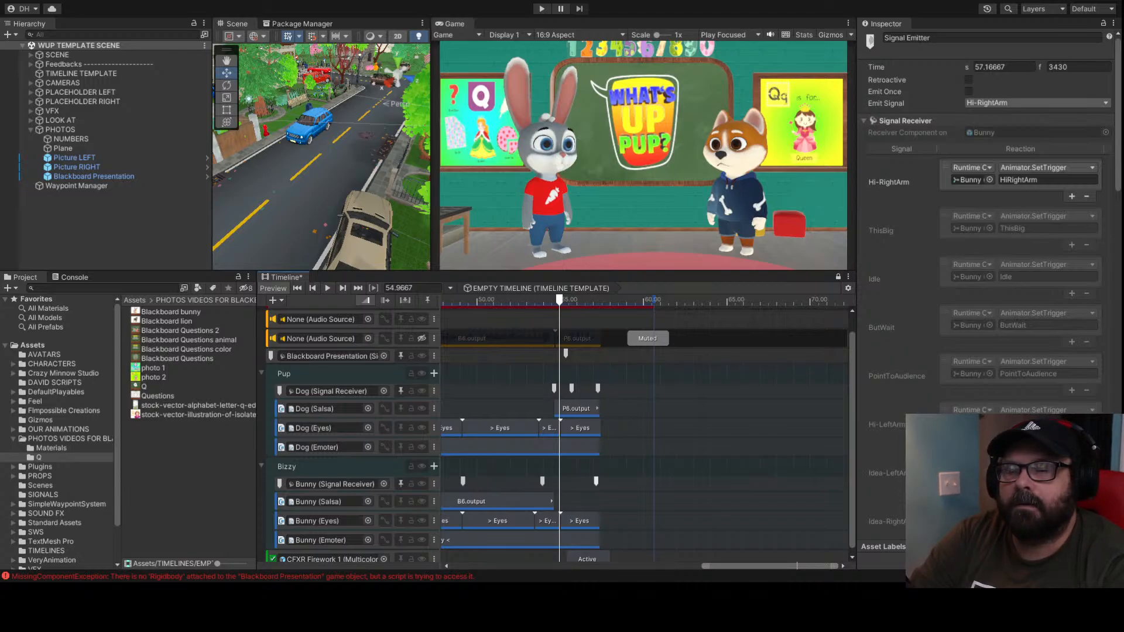
left_click(1004, 410)
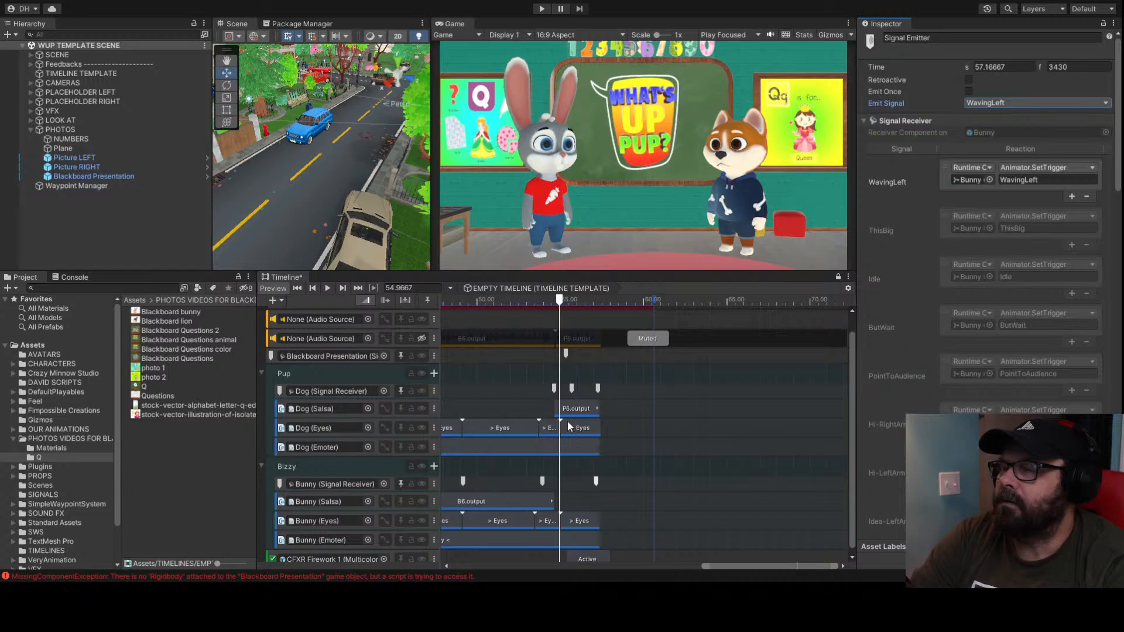
Check the Dog's ThumbsUpRight signal emitter at 54.65 s and delete the Dog's ListenRight emitter at 55.7 s
left_click(554, 390)
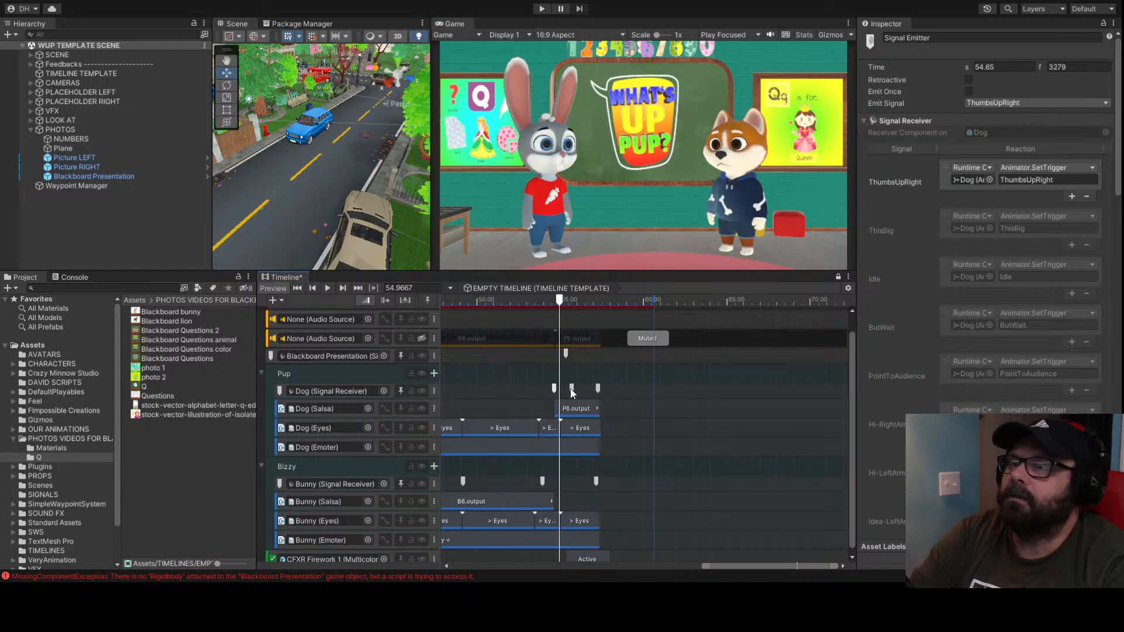
left_click(571, 389)
key("Delete")
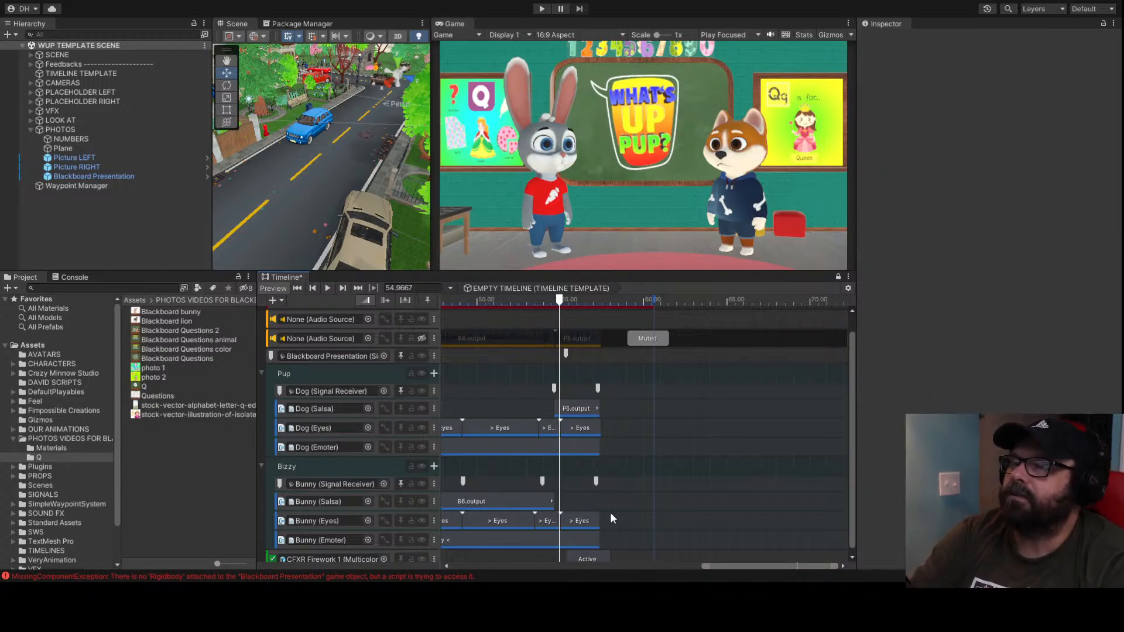
Add the hooray sound effect from the SOUND FX folder to the upper audio track, starting at 57.25 s
left_click(601, 377)
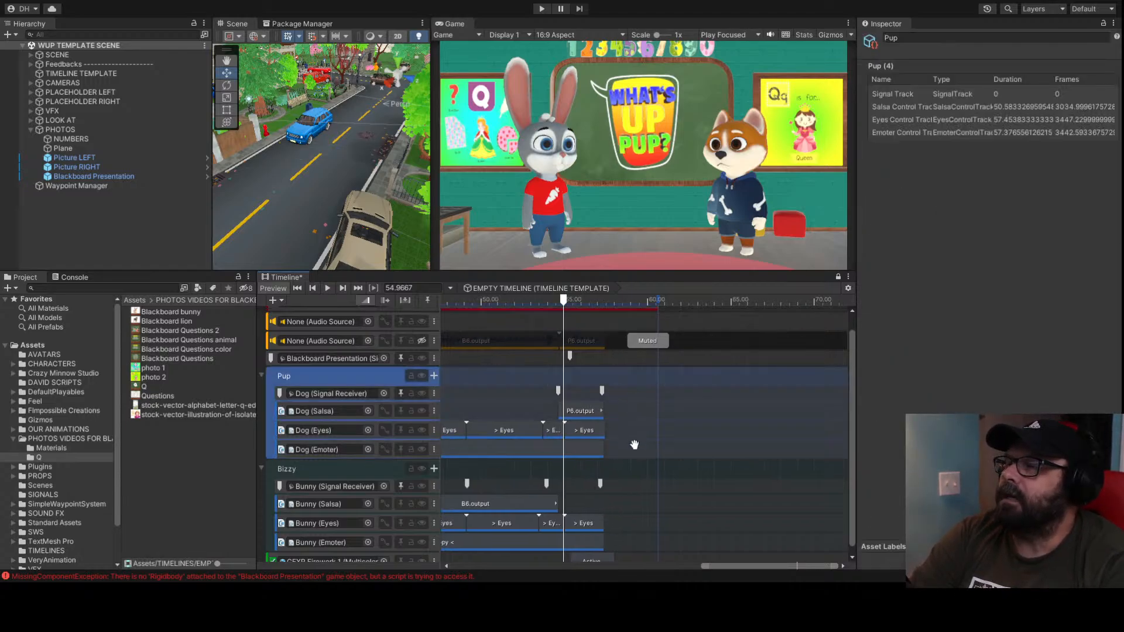
left_click(600, 325)
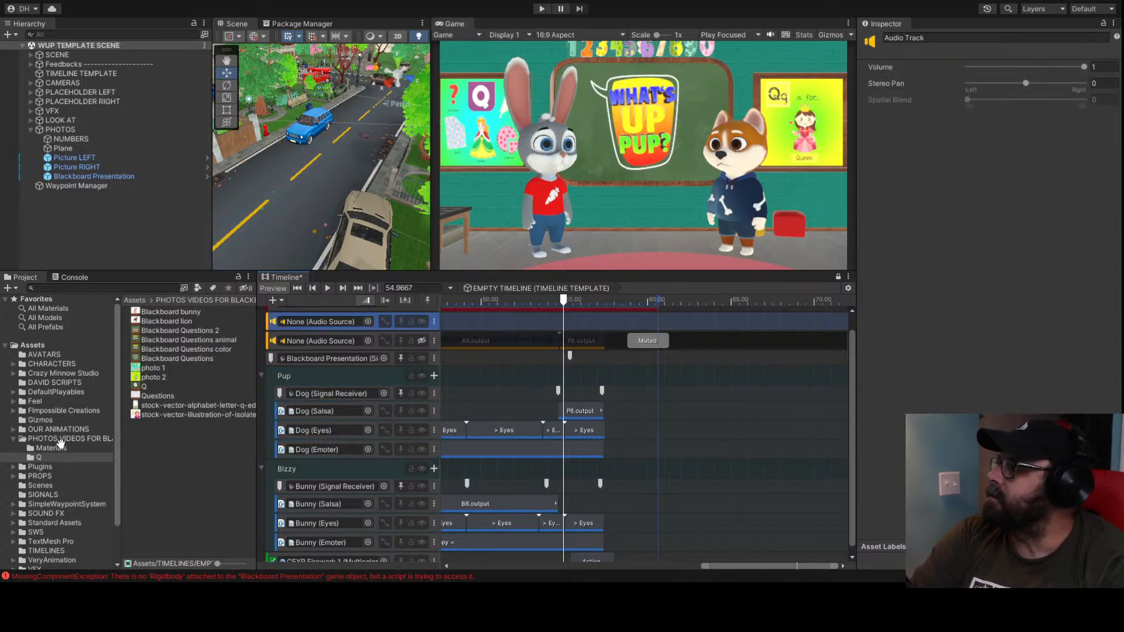
left_click(51, 448)
left_click(53, 439)
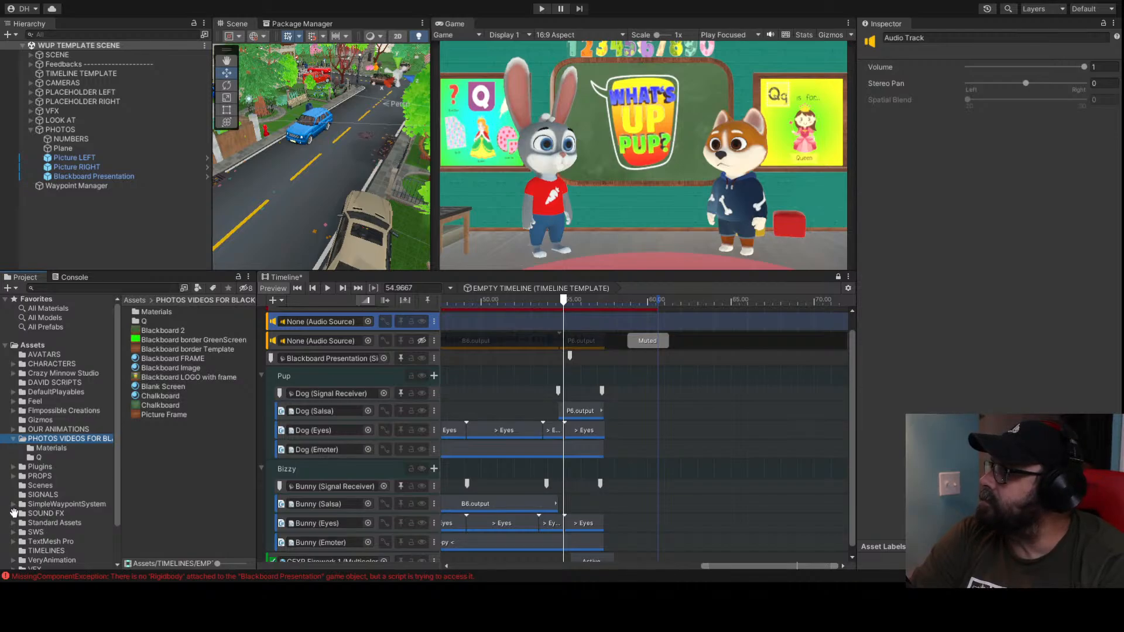
left_click(14, 512)
left_click(58, 513)
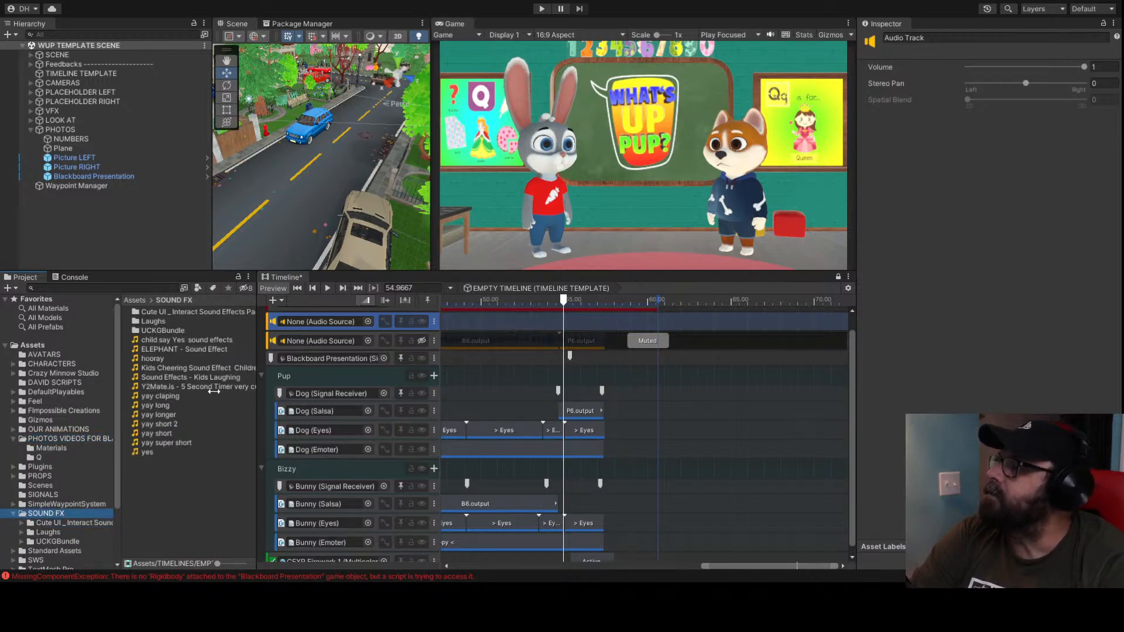
left_click_drag(153, 360, 603, 322)
scroll(610, 332, "up", 5)
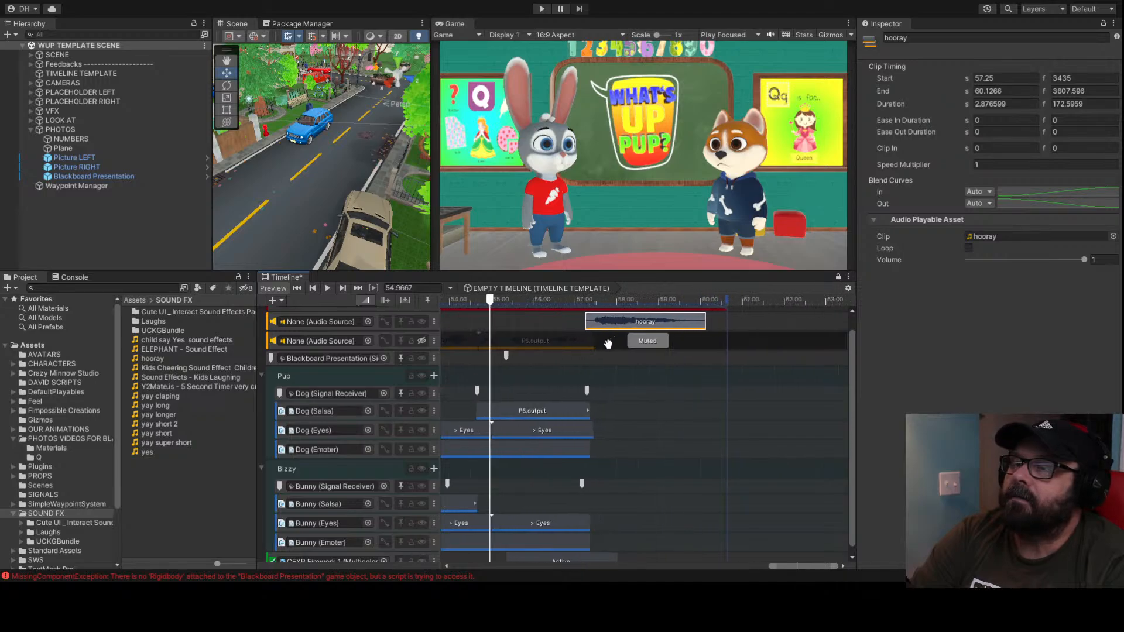
Unmute the dialogue audio track, shift the hooray clip to start at 57.17 s, and mute the dialogue again
left_click(421, 341)
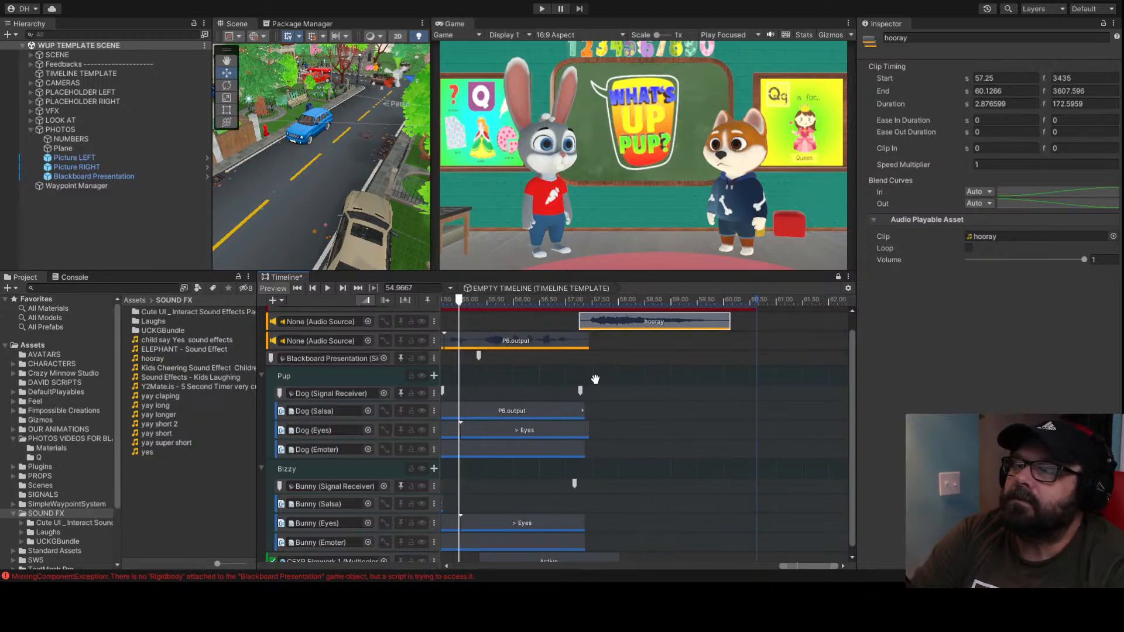
scroll(595, 329, "up", 2)
left_click_drag(603, 325, 603, 330)
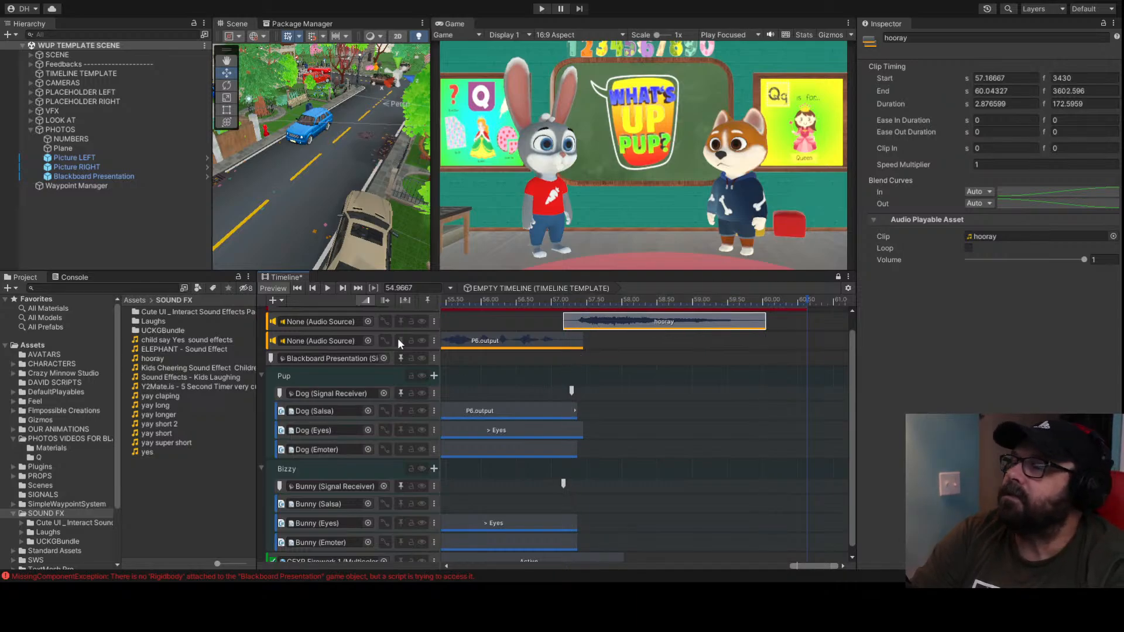
left_click(421, 341)
Check the camera settings of the opening ES 2 shot at the start of the timeline
scroll(571, 371, "down", 5)
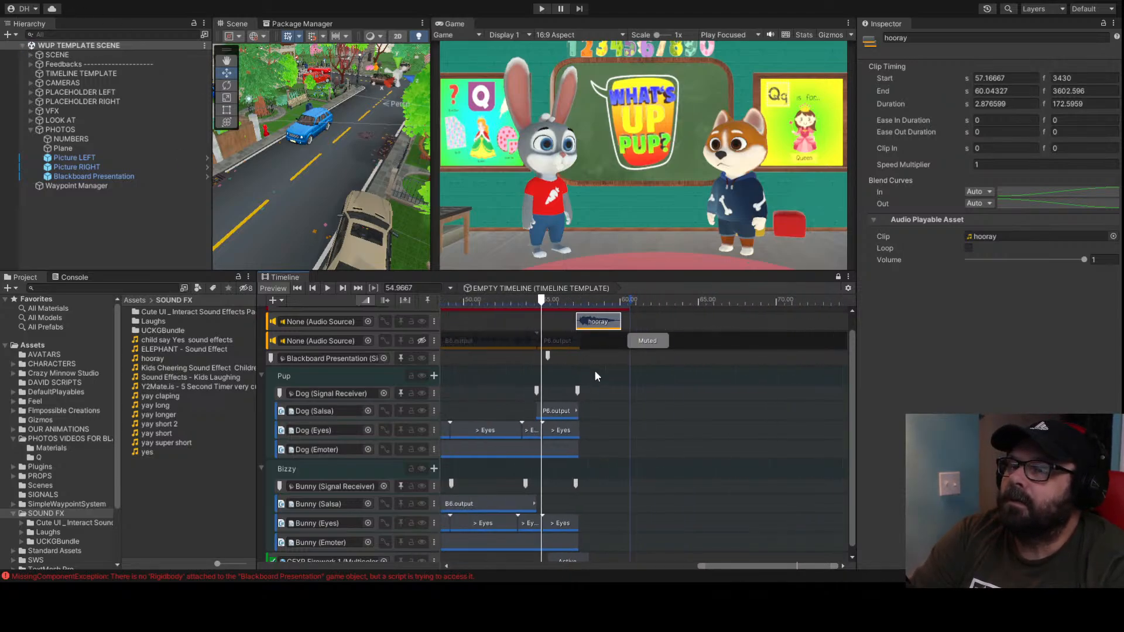
scroll(592, 371, "down", 4)
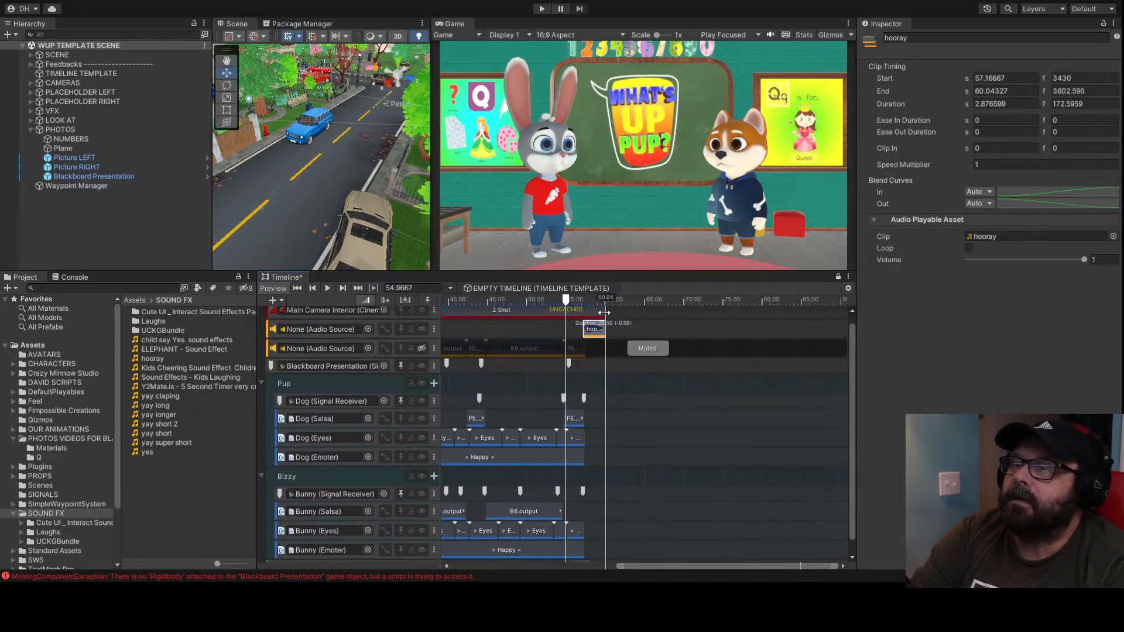
scroll(493, 388, "down", 4)
scroll(508, 380, "down", 5)
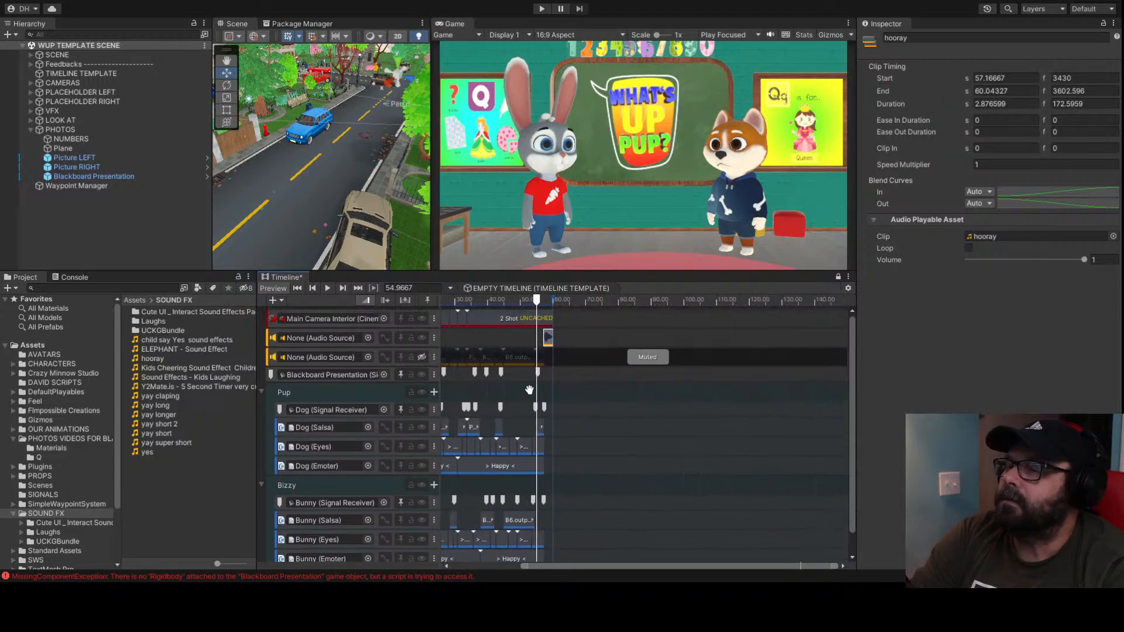
middle_click_drag(471, 380, 474, 379)
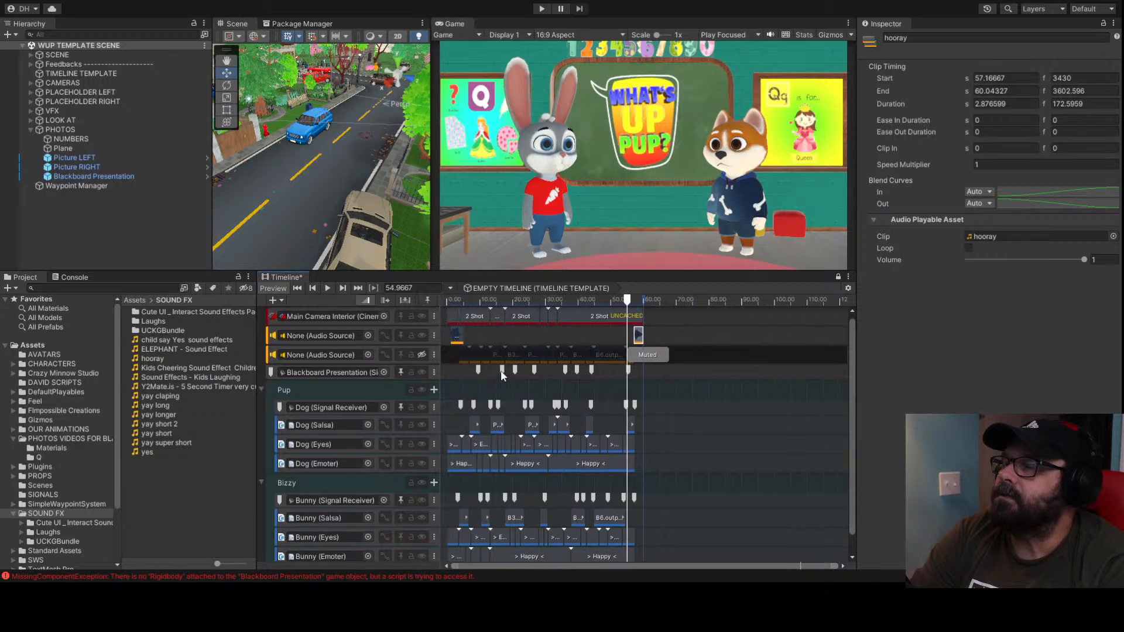
left_click(452, 316)
scroll(509, 351, "up", 5)
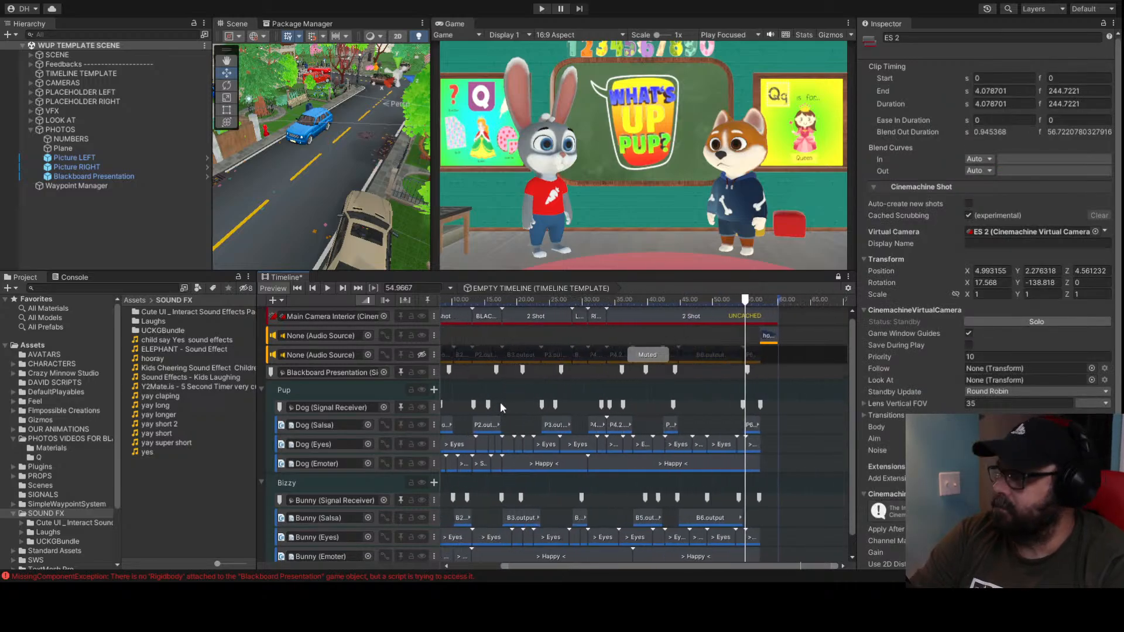
middle_click_drag(493, 391, 616, 404)
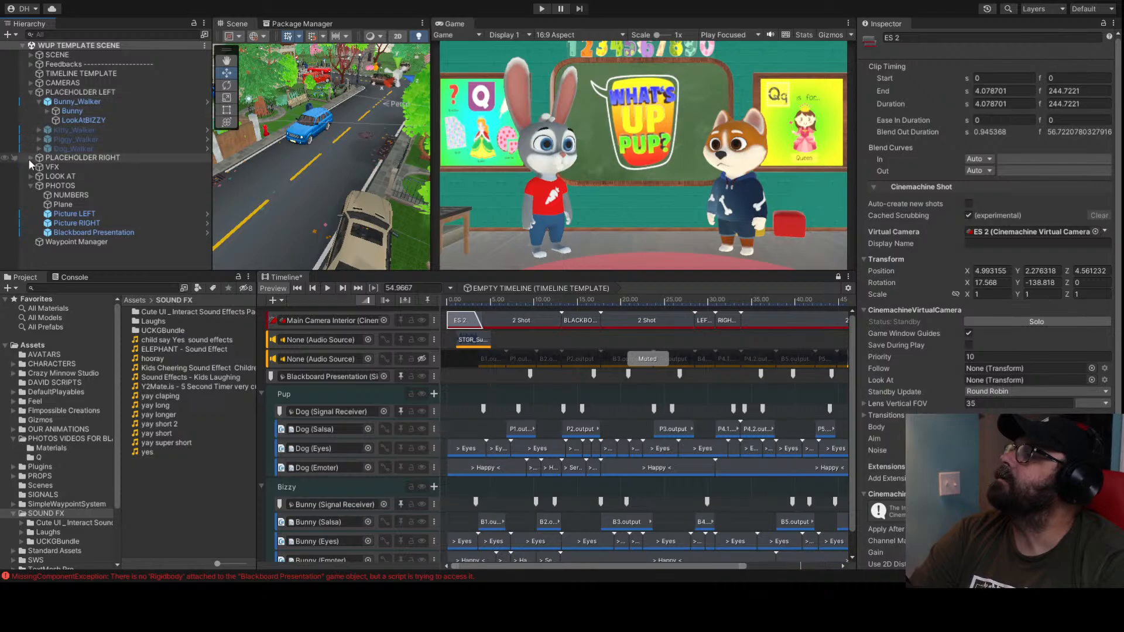
Collapse PLACEHOLDER LEFT, expand the CAMERAS group, and frame the ES camera in a widened Scene view
left_click(27, 90)
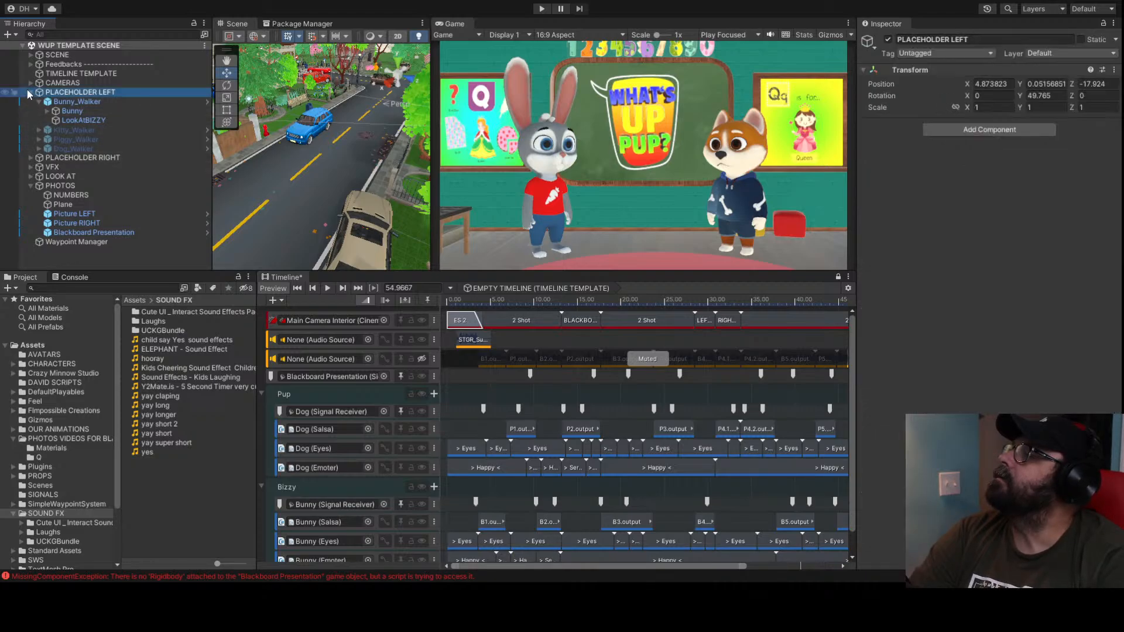
left_click(30, 91)
left_click(29, 83)
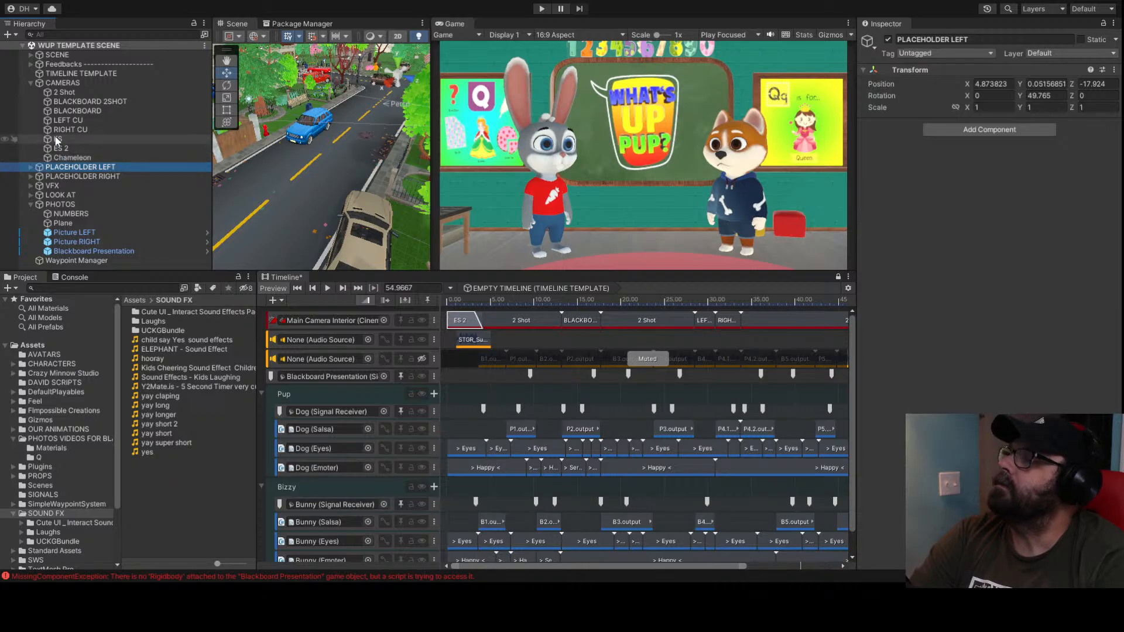
left_click(460, 322)
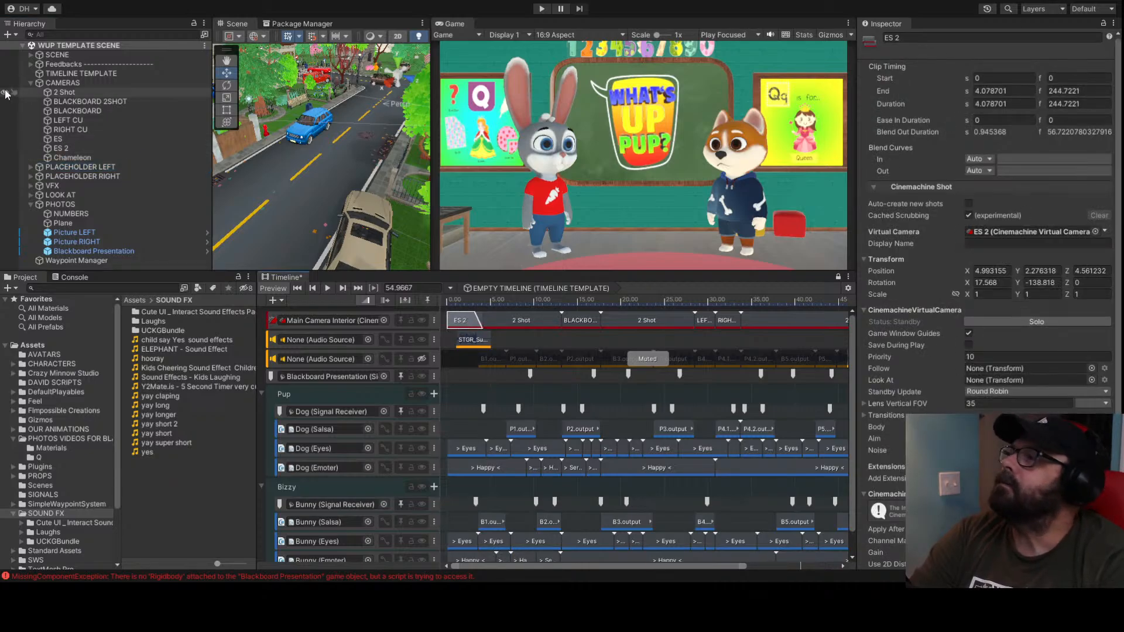
left_click(57, 140)
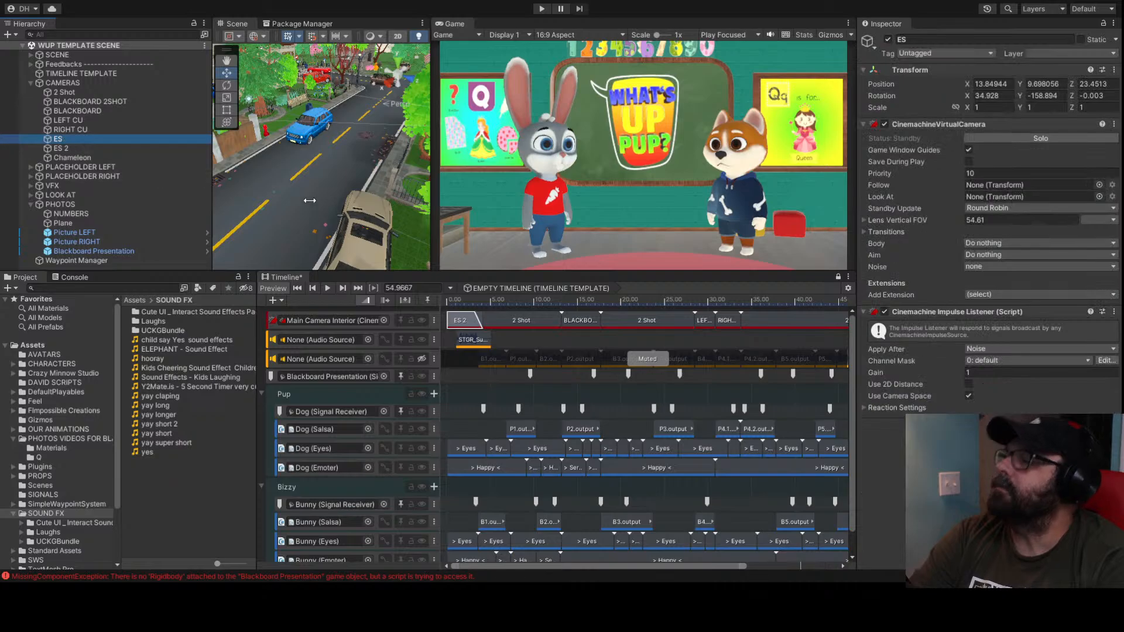
key("f")
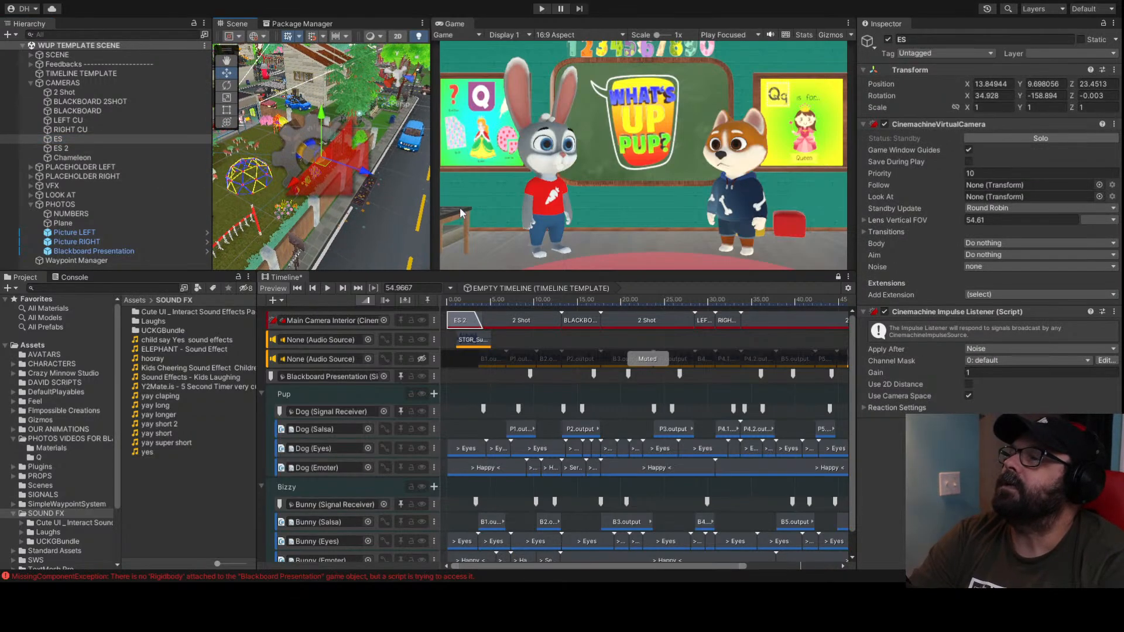
left_click_drag(432, 206, 597, 205)
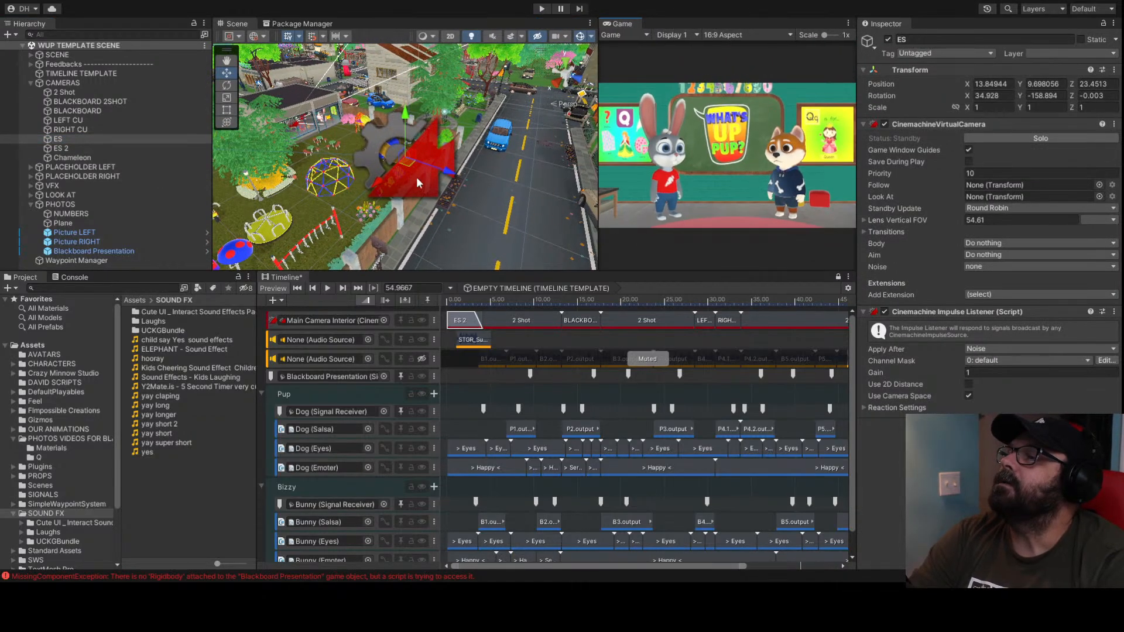
scroll(366, 170, "down", 5)
scroll(396, 164, "up", 5)
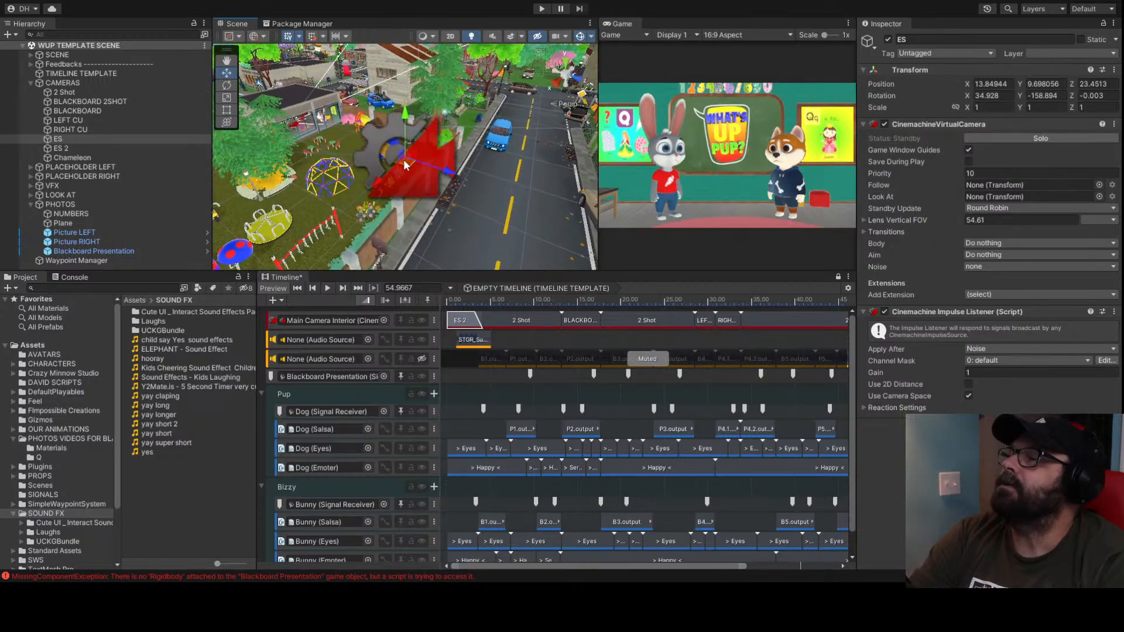
Frame the BLACKBOARD 2SHOT camera in the Scene view, facing the characters, and duplicate it
left_click(72, 104)
key("f")
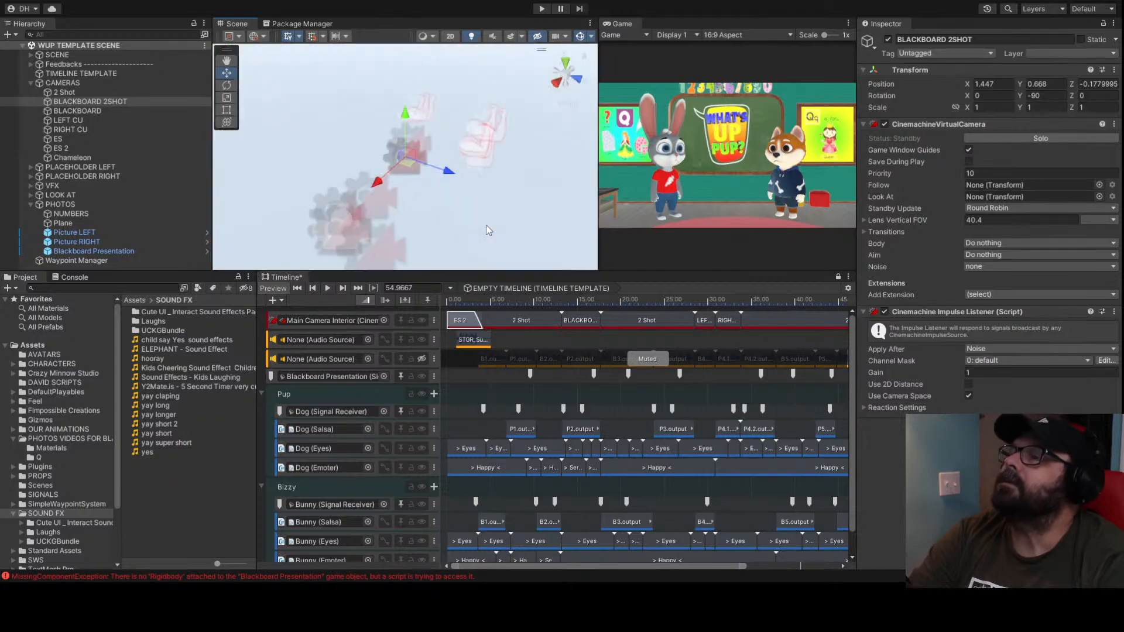
scroll(489, 230, "down", 5)
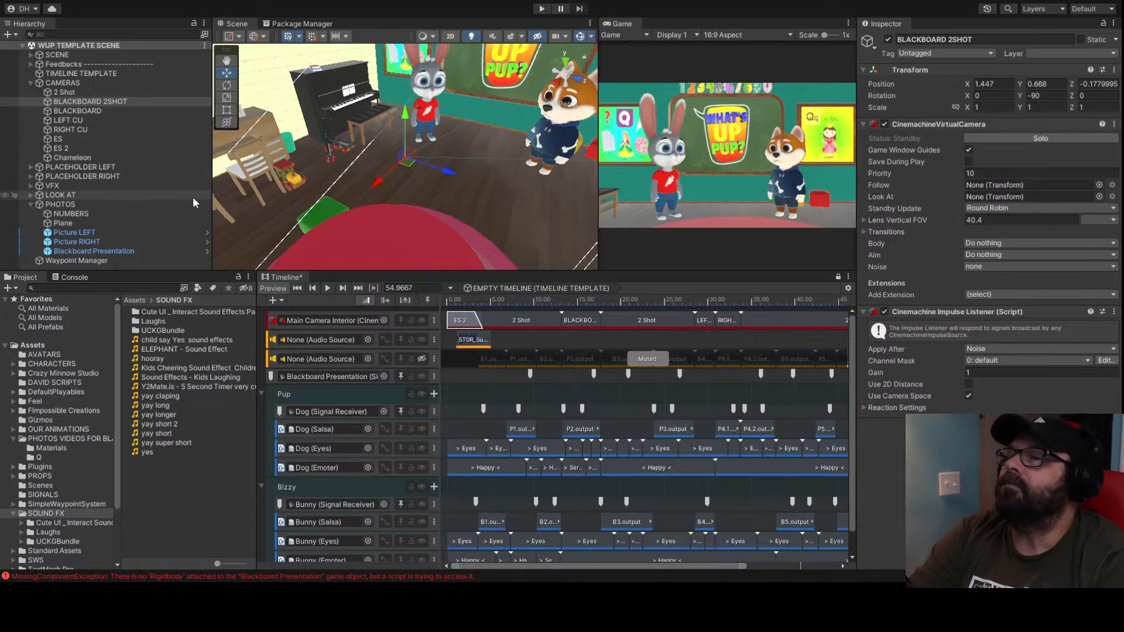
left_click(138, 261)
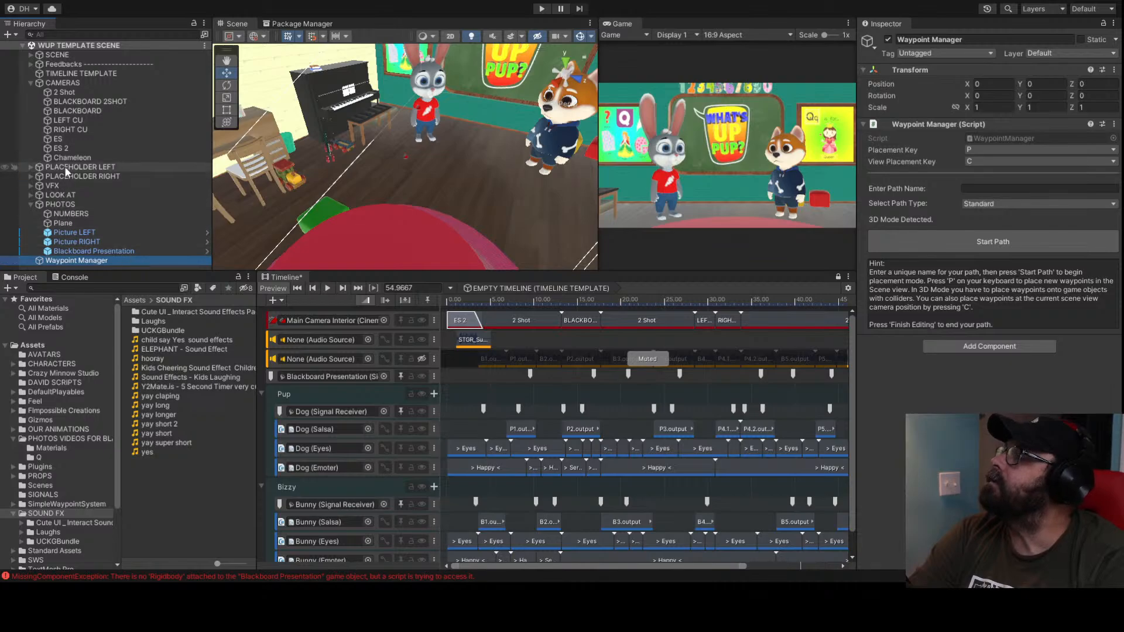
left_click(89, 102)
left_click(86, 109)
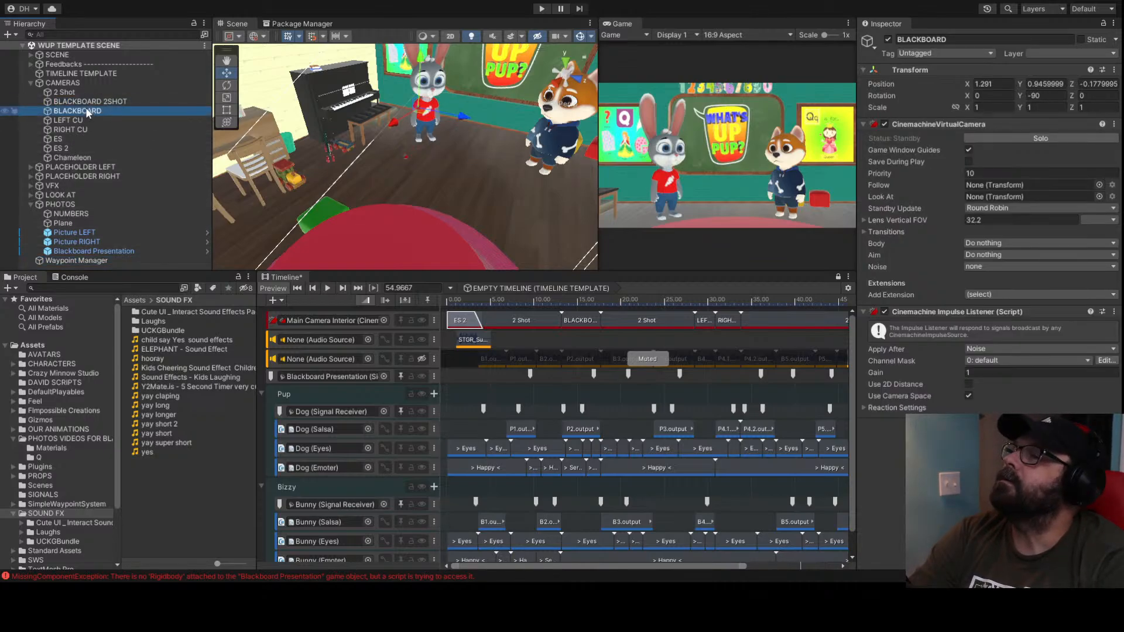
left_click(88, 102)
left_click_drag(425, 218, 475, 186, "alt")
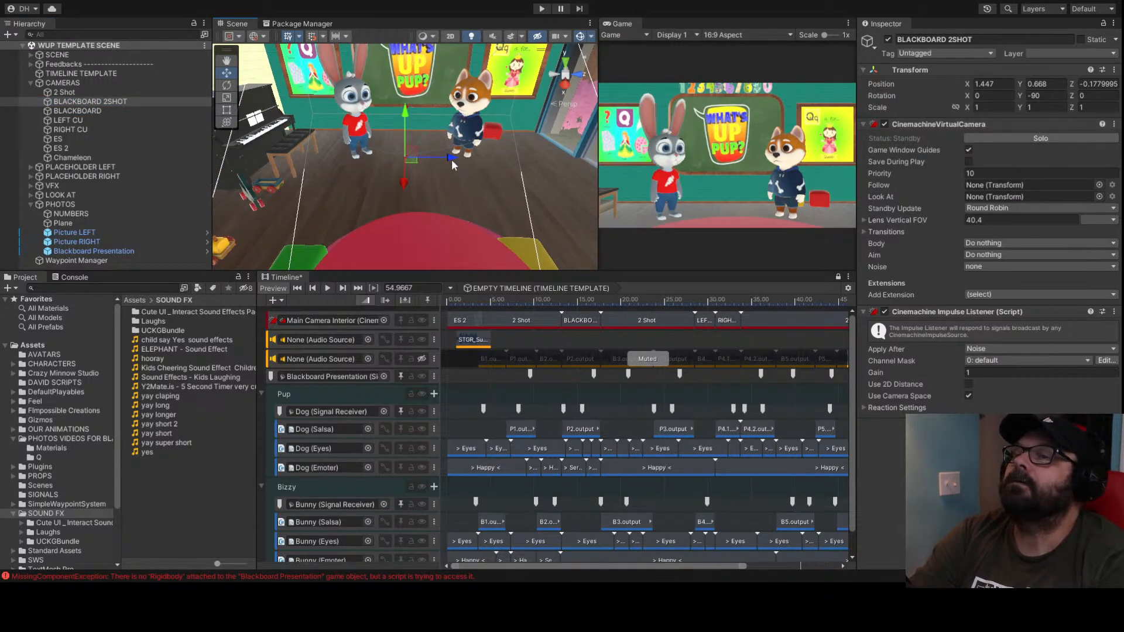
left_click(56, 102)
key("ctrl+d")
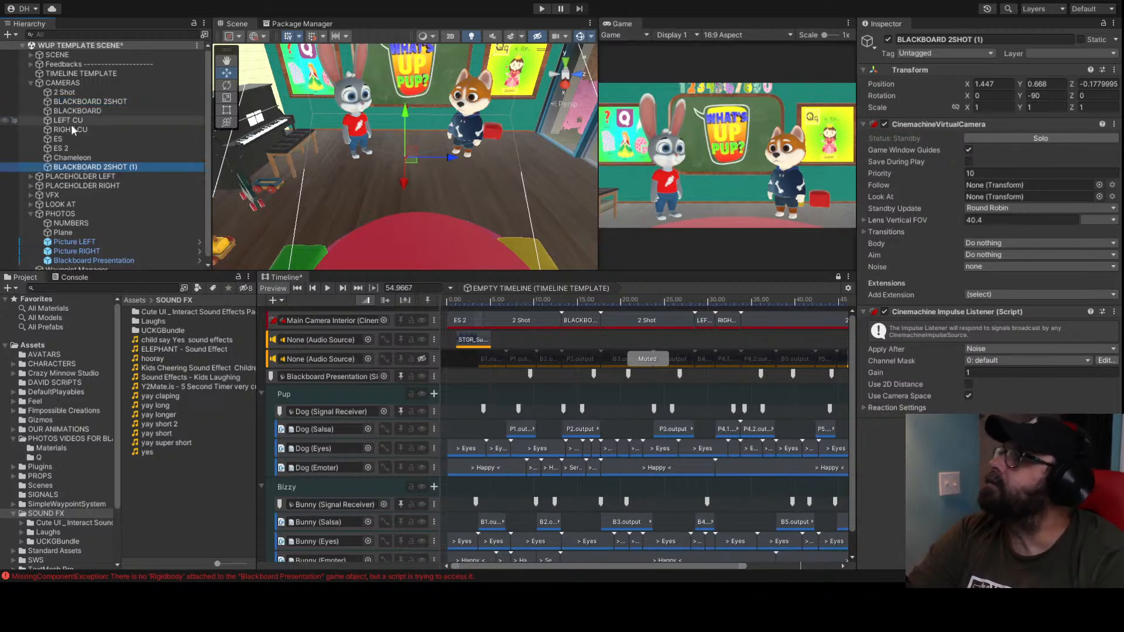
Assign the duplicated BLACKBOARD 2SHOT (1) camera as the Virtual Camera of the opening ES 2 shot
left_click(463, 320)
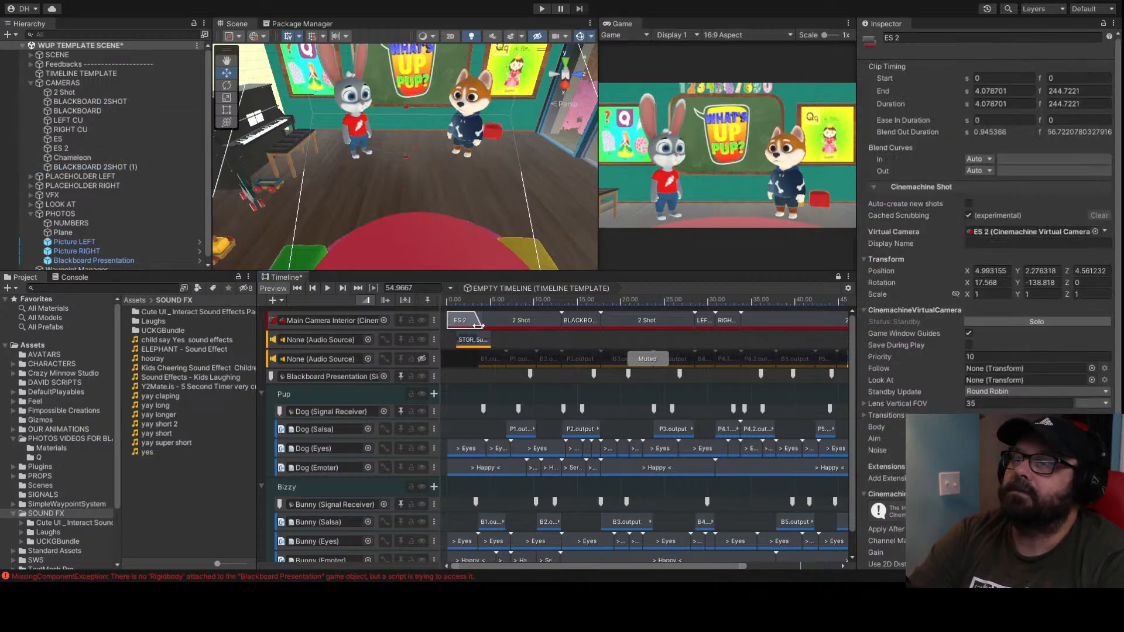
left_click_drag(94, 168, 820, 262)
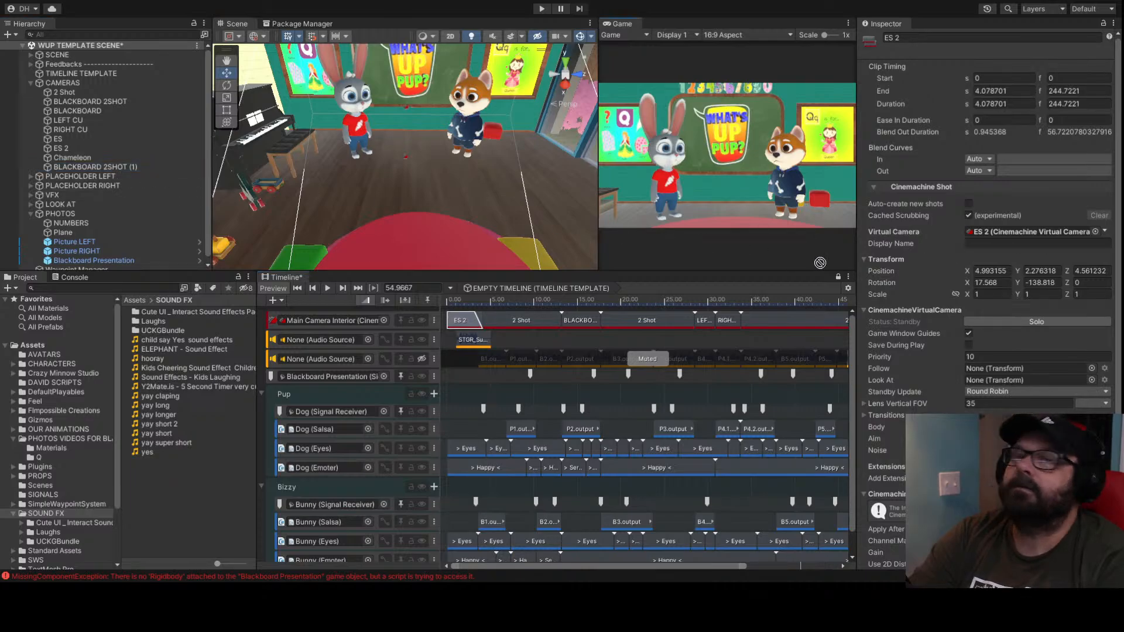
left_click_drag(985, 238, 989, 233)
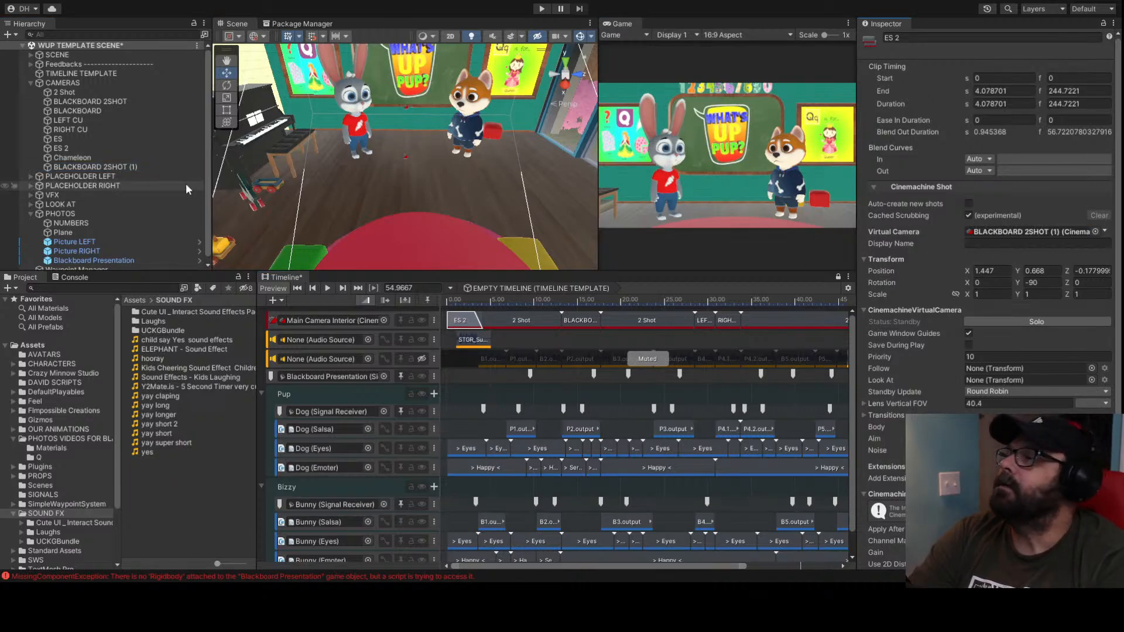
Preview the opening shot with the new camera in the timeline and briefly in Play mode, leaving the playhead at 1.35 s
left_click(108, 168)
left_click(463, 301)
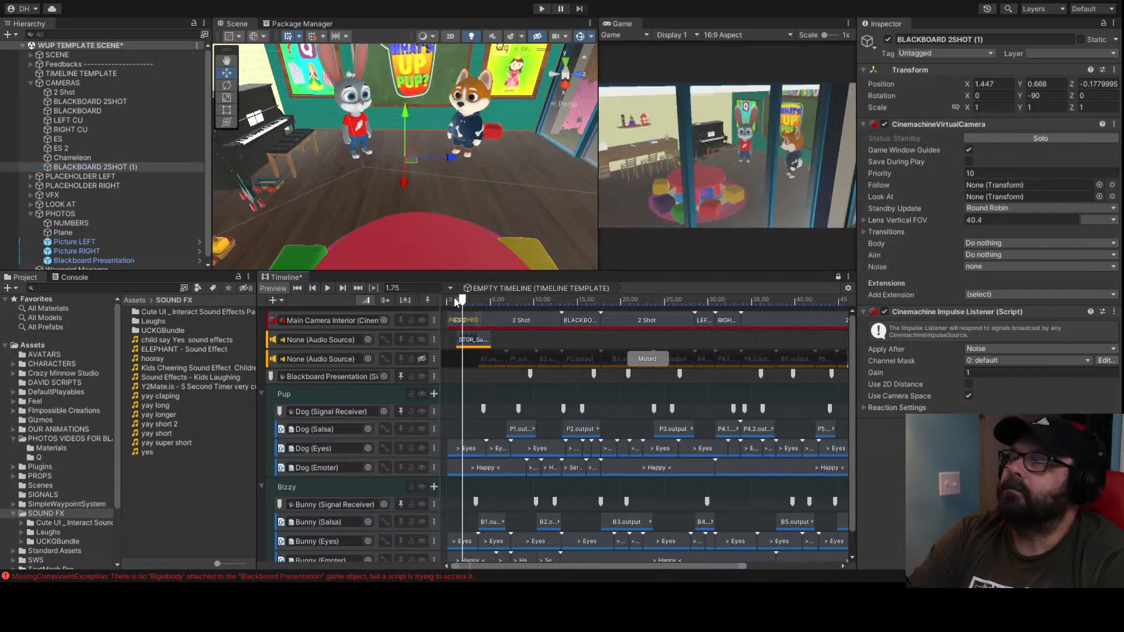
mouse_move(463, 301)
left_mouse_down()
mouse_move(477, 301)
mouse_move(460, 301)
left_mouse_up()
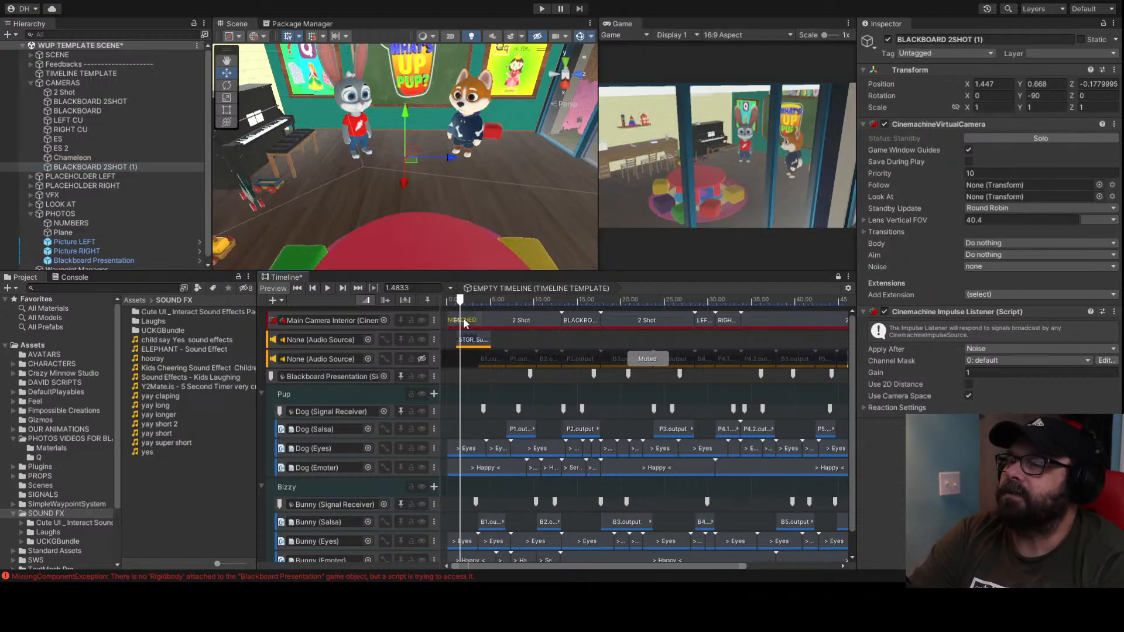
left_click(541, 10)
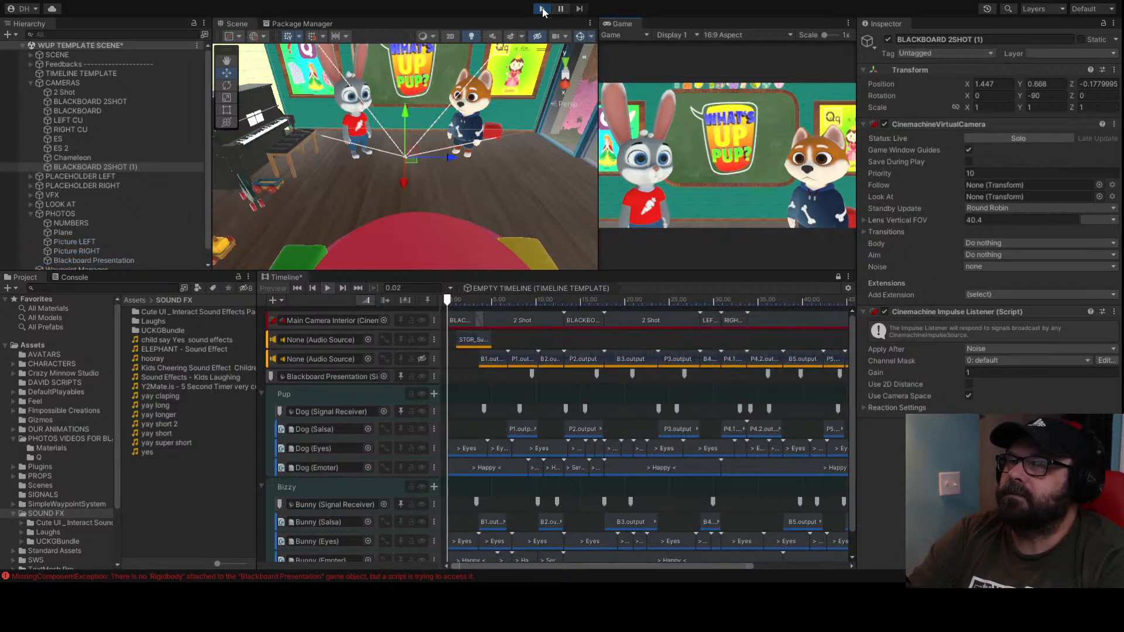
left_click(542, 10)
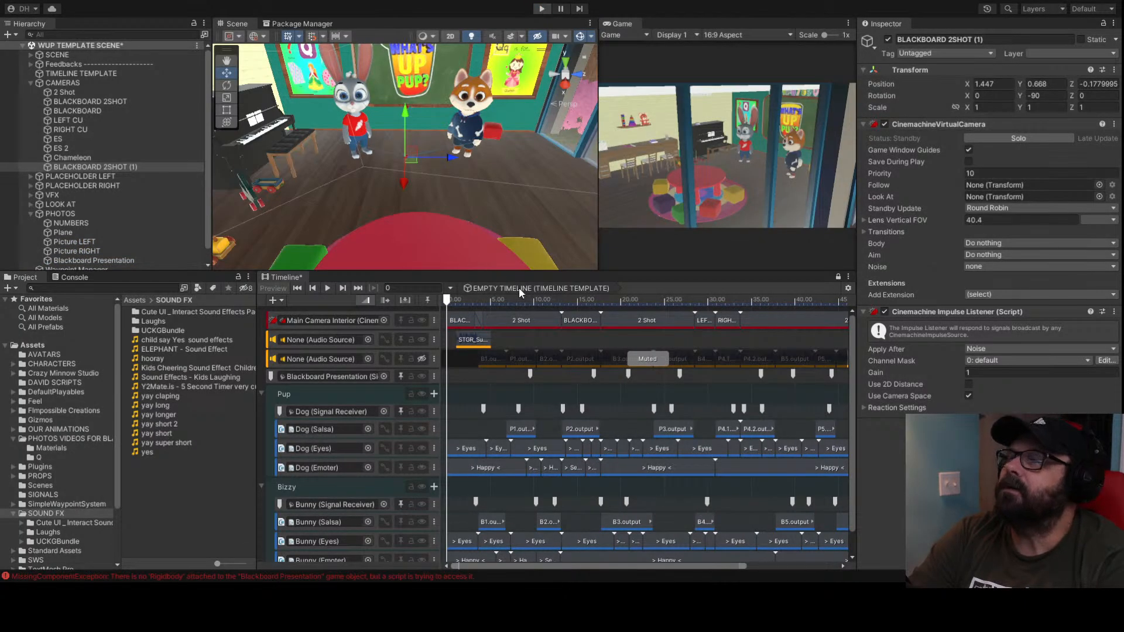
left_click_drag(464, 299, 459, 299)
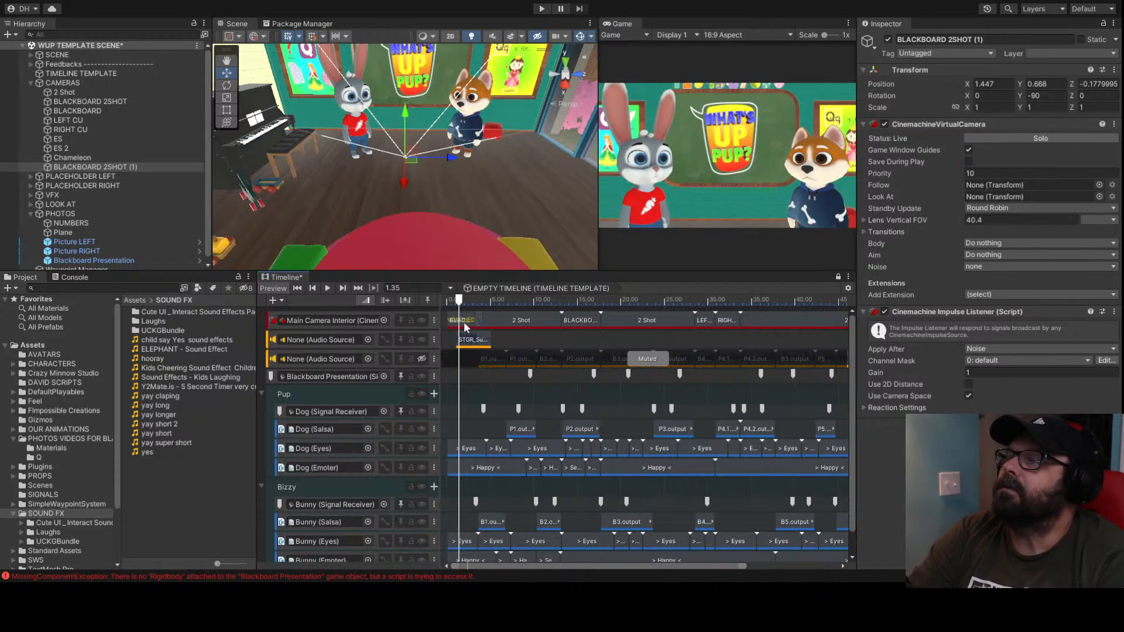
Assign a LOOK AT target to the opening Dog Eyes clip and LookAtAUDIENCE to the opening Bunny Eyes clip
left_click(463, 321)
left_click(464, 449)
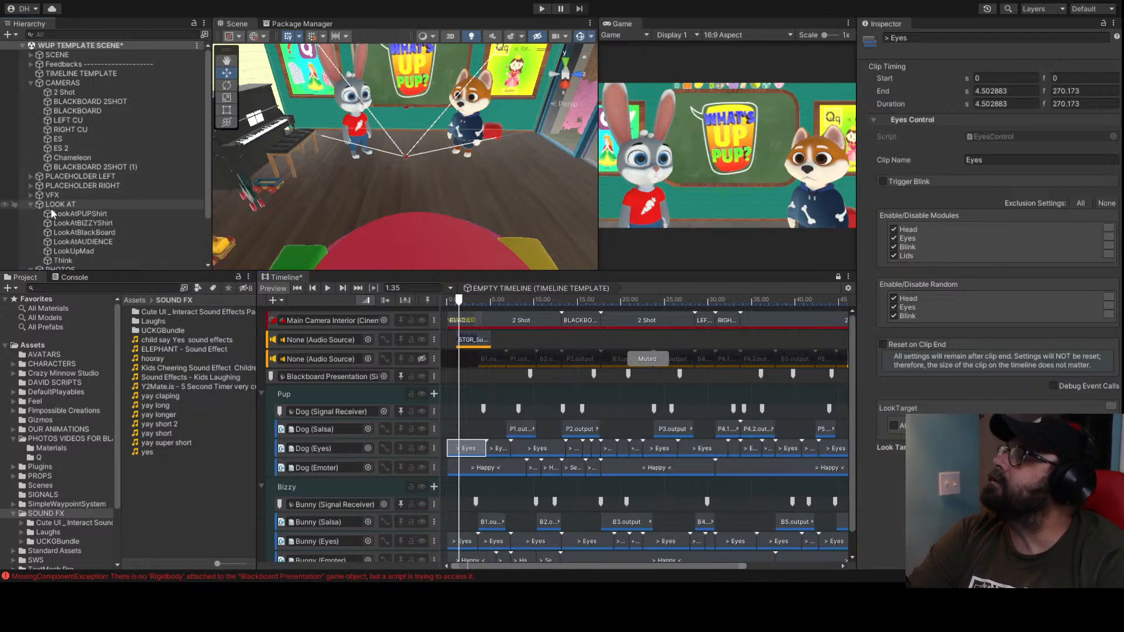
left_click(31, 204)
scroll(106, 198, "down", 2)
left_click_drag(105, 198, 930, 402)
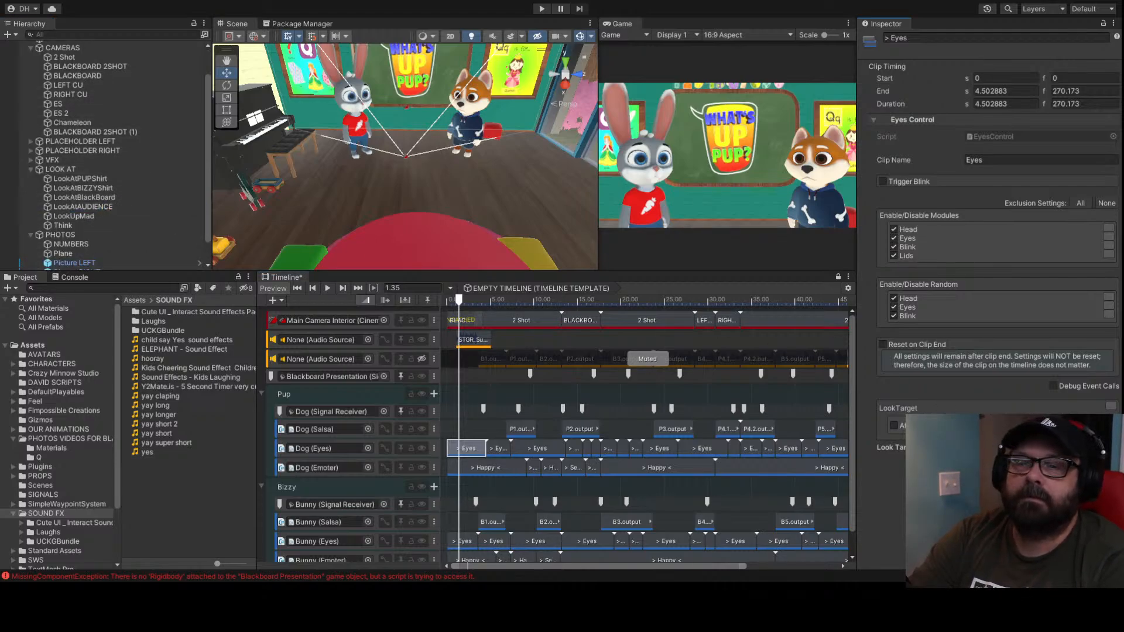
left_click(462, 542)
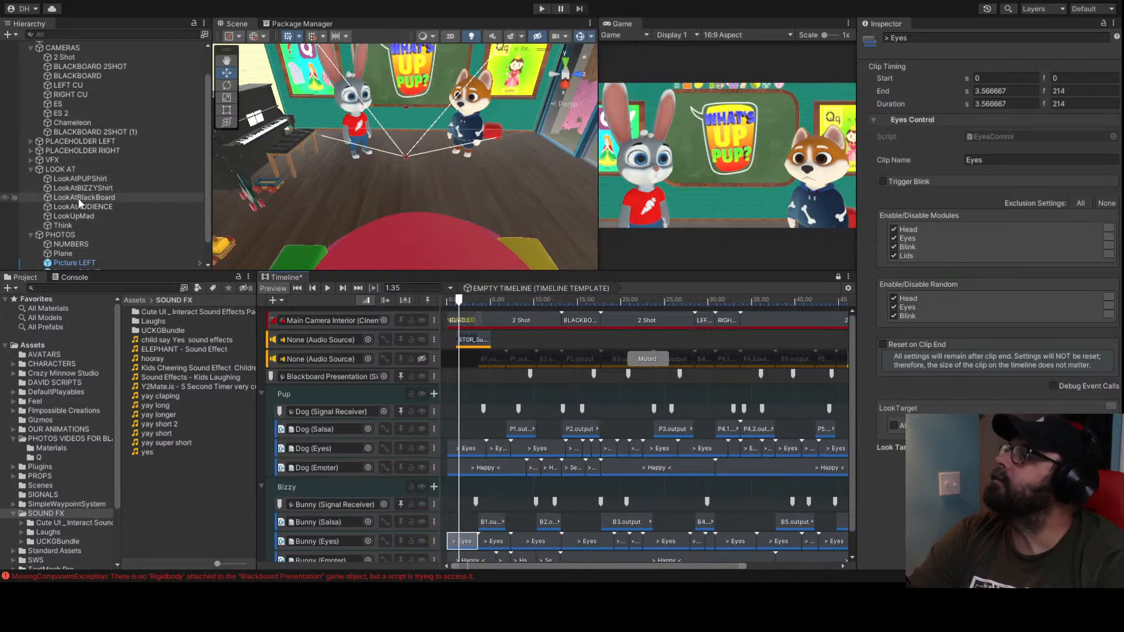
left_click_drag(79, 206, 876, 360)
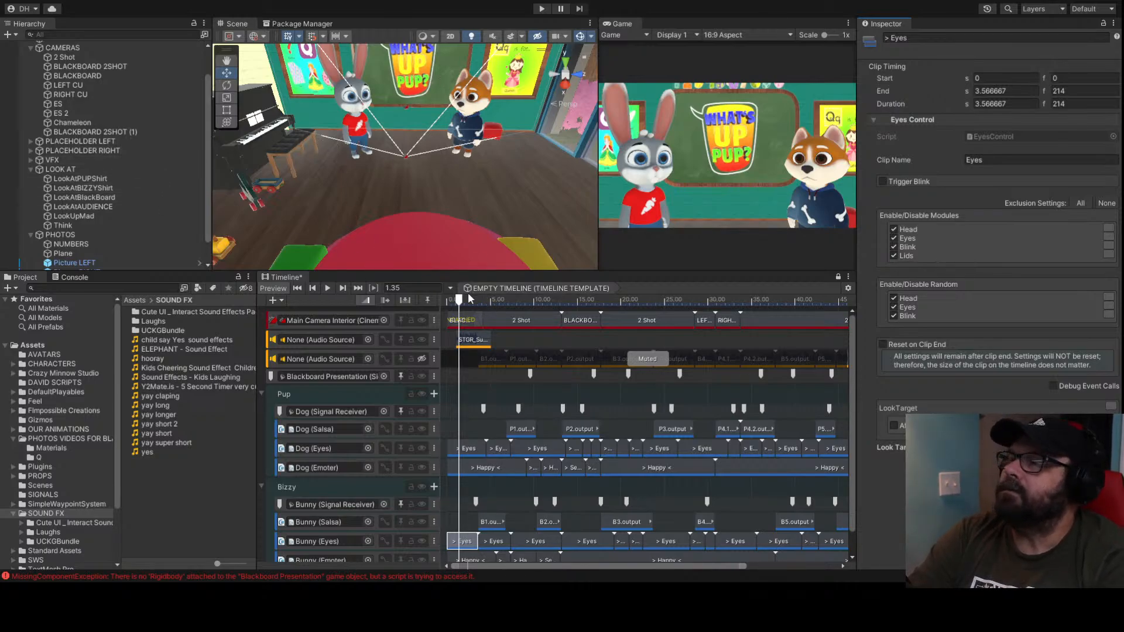
Widen the Game view and scrub the opening seconds to examine the shot's framing and the characters' gazes
left_click_drag(459, 300, 465, 306)
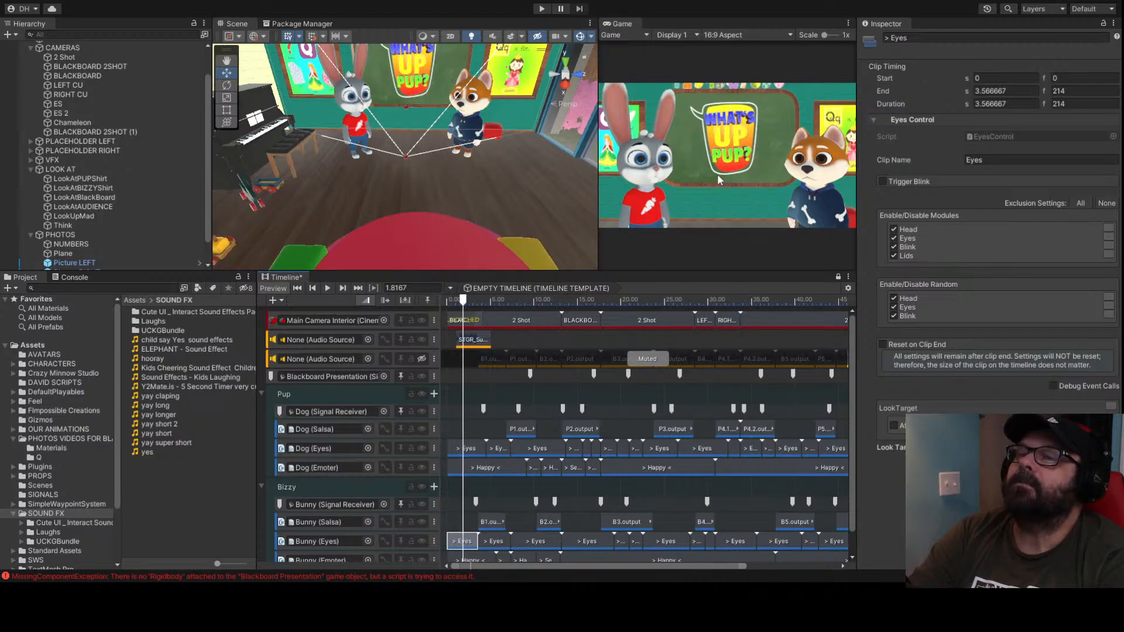
left_click_drag(599, 176, 529, 176)
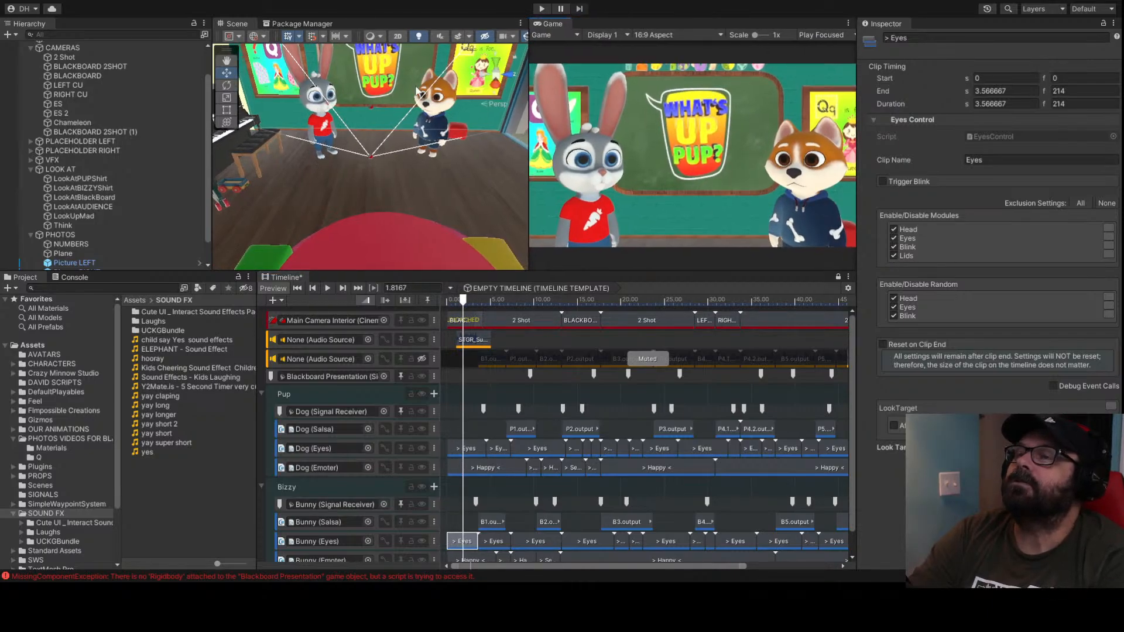
left_click(485, 306)
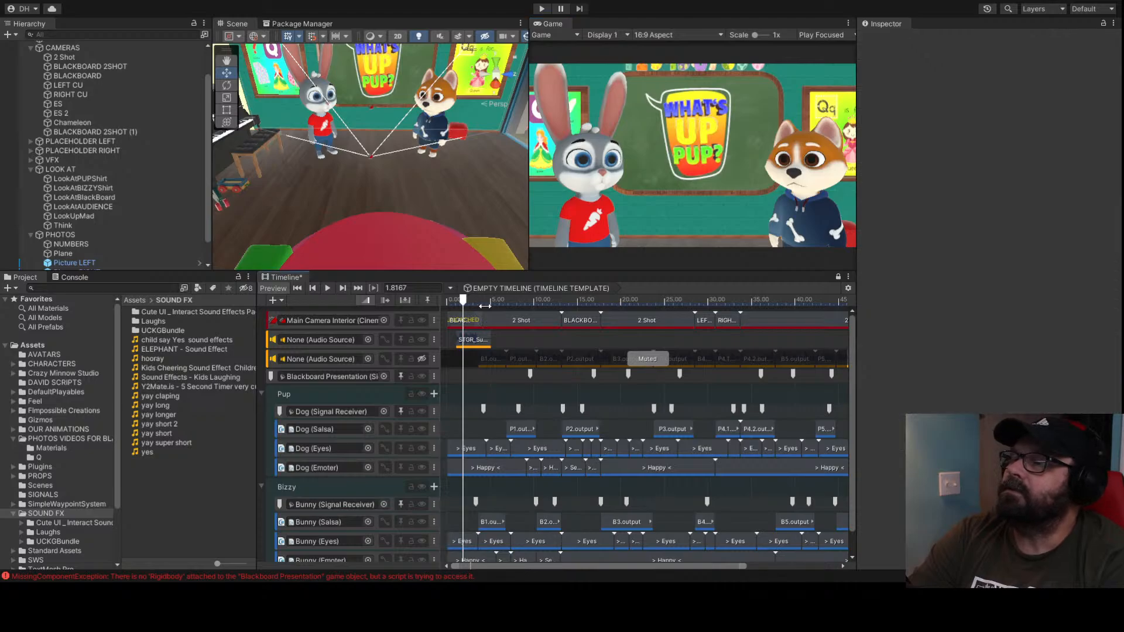
mouse_move(483, 302)
left_mouse_down()
mouse_move(527, 301)
mouse_move(463, 301)
left_mouse_up()
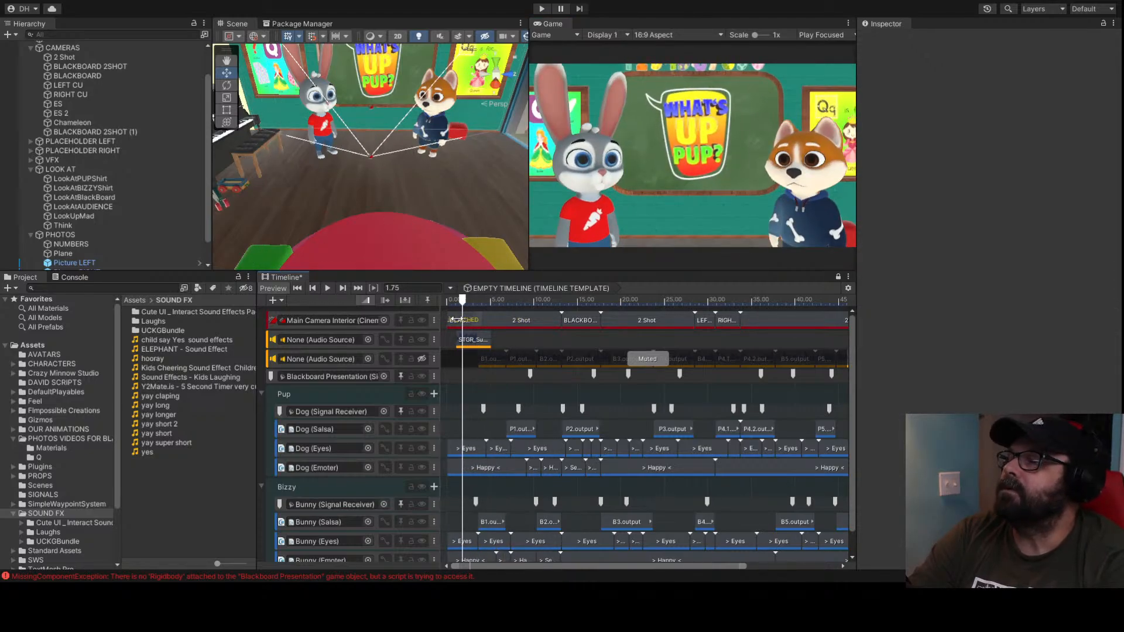
Set the BLACKBOARD 2SHOT (1) camera's vertical FOV to 43.68, pull it back to X 2.5203, and check the framing
left_click(459, 319)
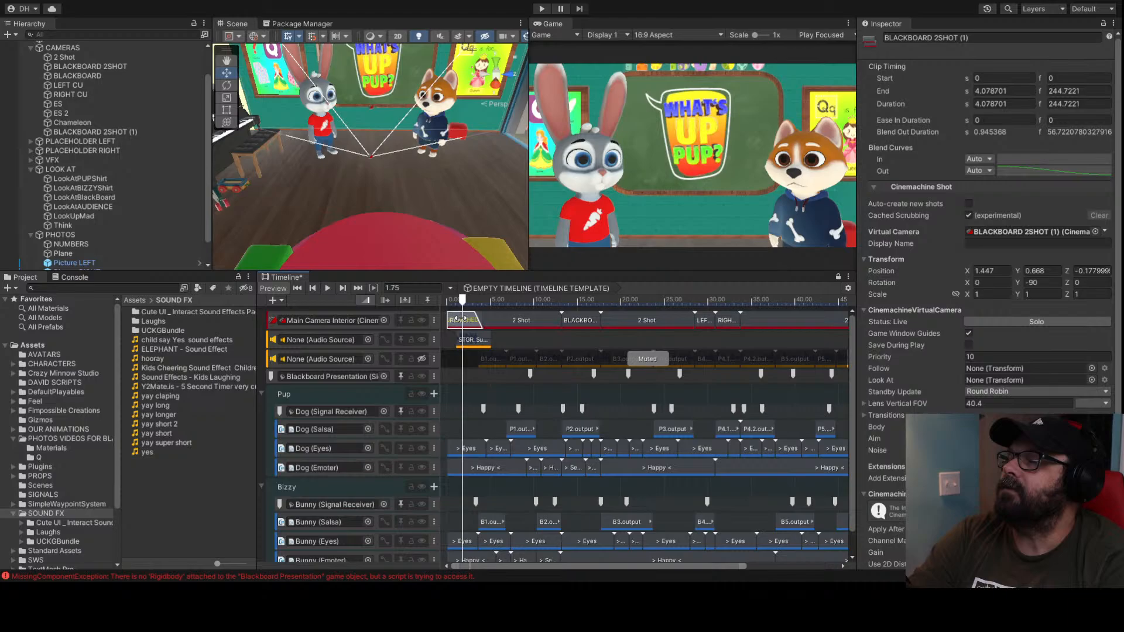
left_click(82, 132)
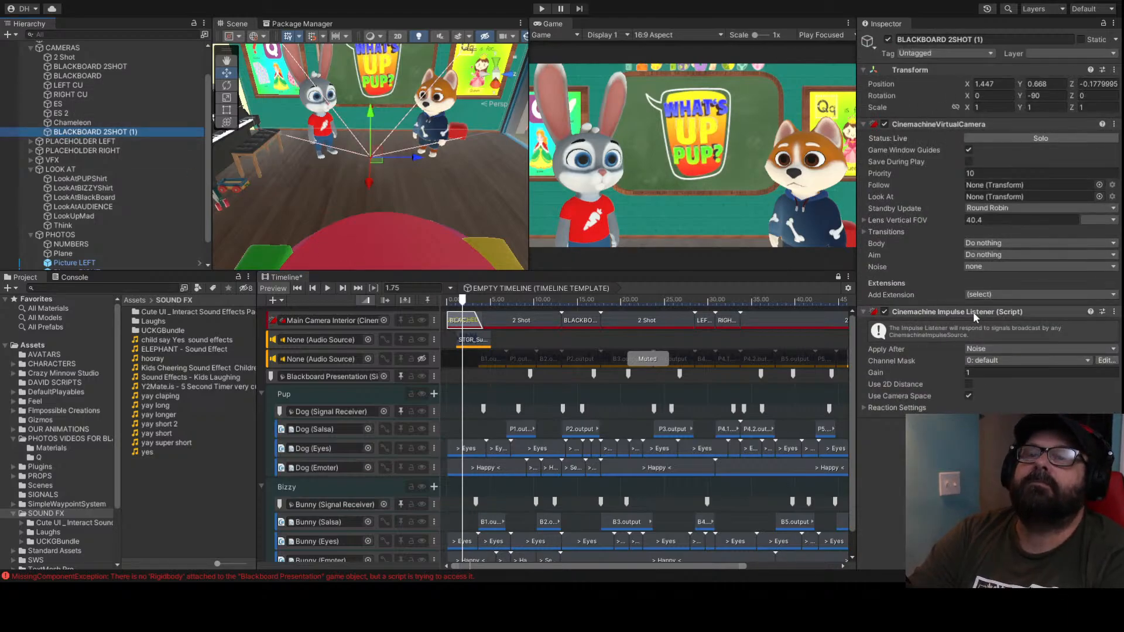
left_click_drag(947, 222, 1019, 215)
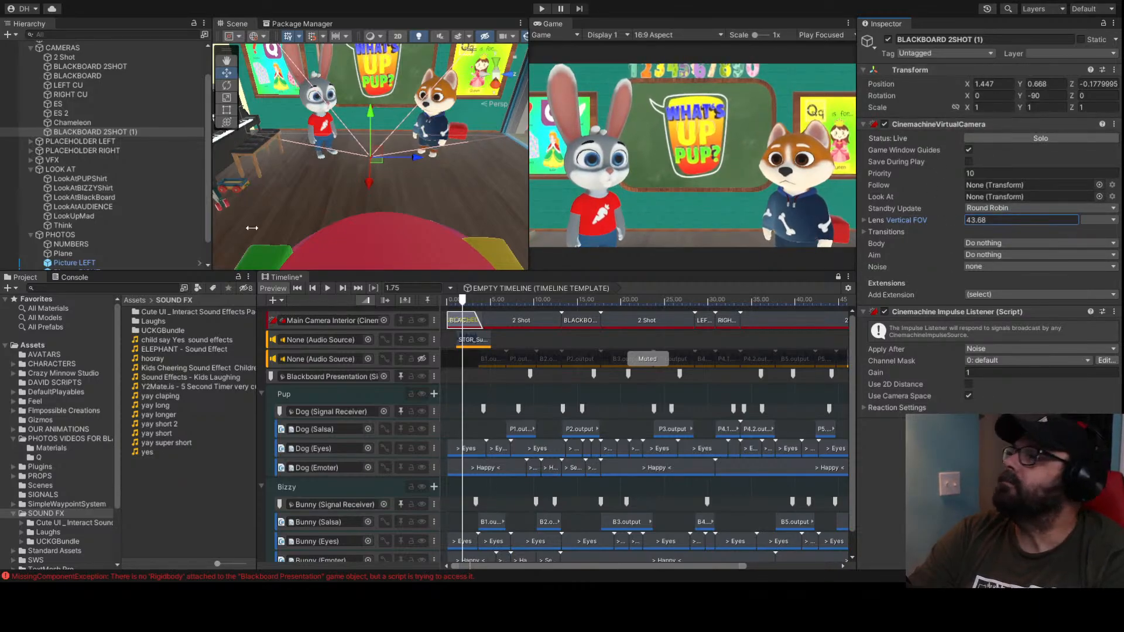
left_click_drag(366, 185, 358, 270)
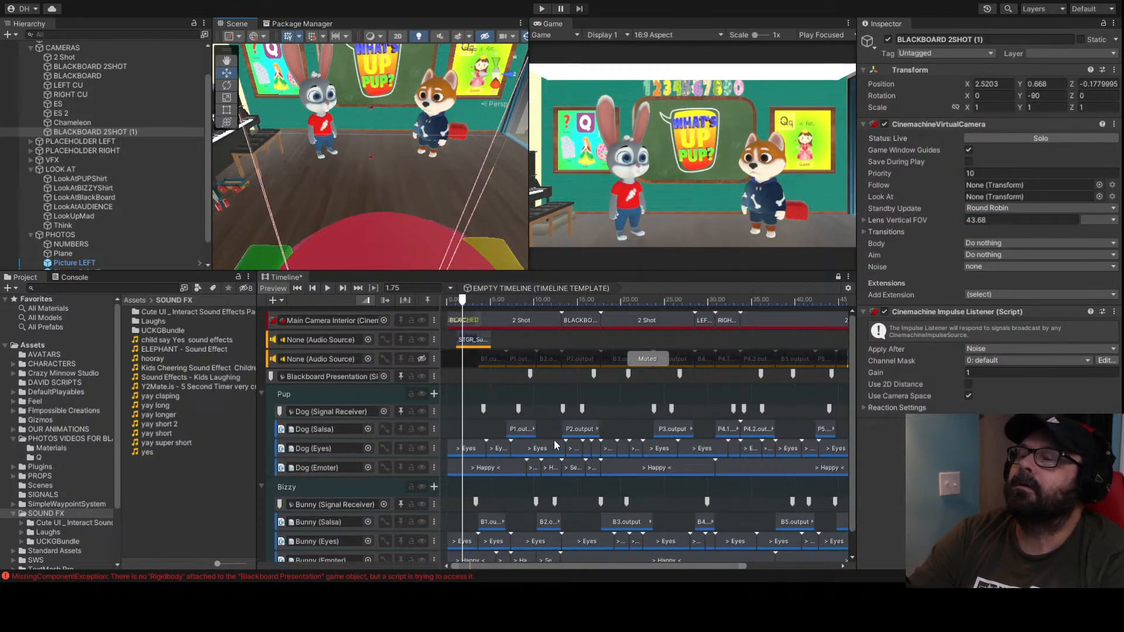
left_click(470, 300)
mouse_move(469, 303)
left_mouse_down()
mouse_move(514, 304)
mouse_move(454, 301)
mouse_move(482, 302)
mouse_move(470, 302)
left_mouse_up()
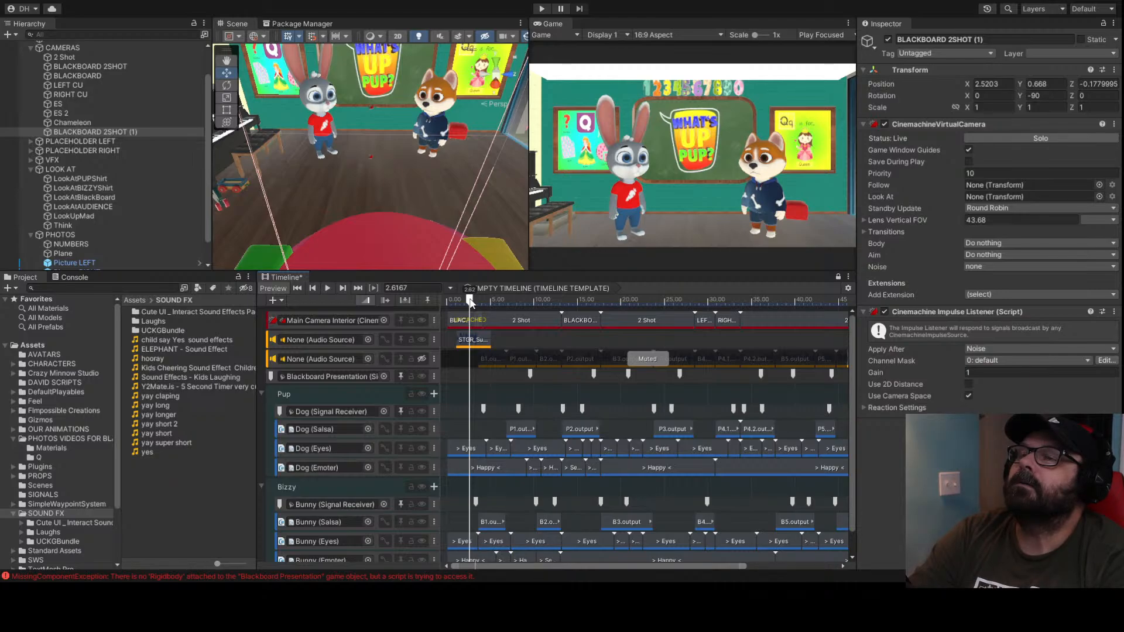
Undo the recent camera framing, gaze target and Virtual Camera changes until the opening shot uses ES 2 again
left_click(486, 320)
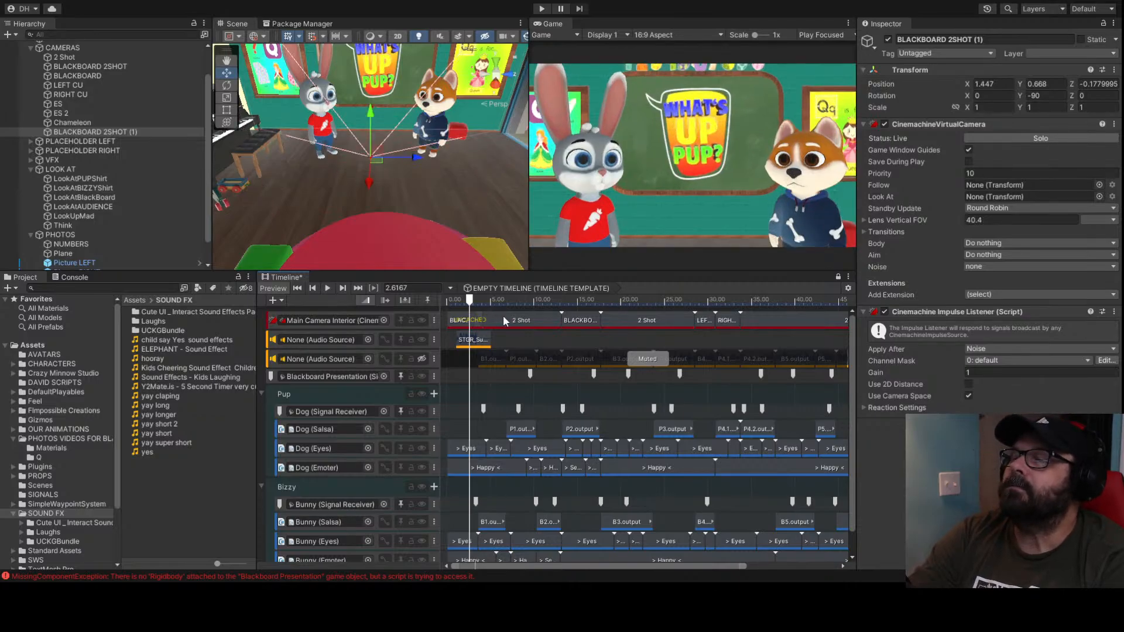
key("ctrl+z")
key("ctrl+z")
key("ctrl+z")
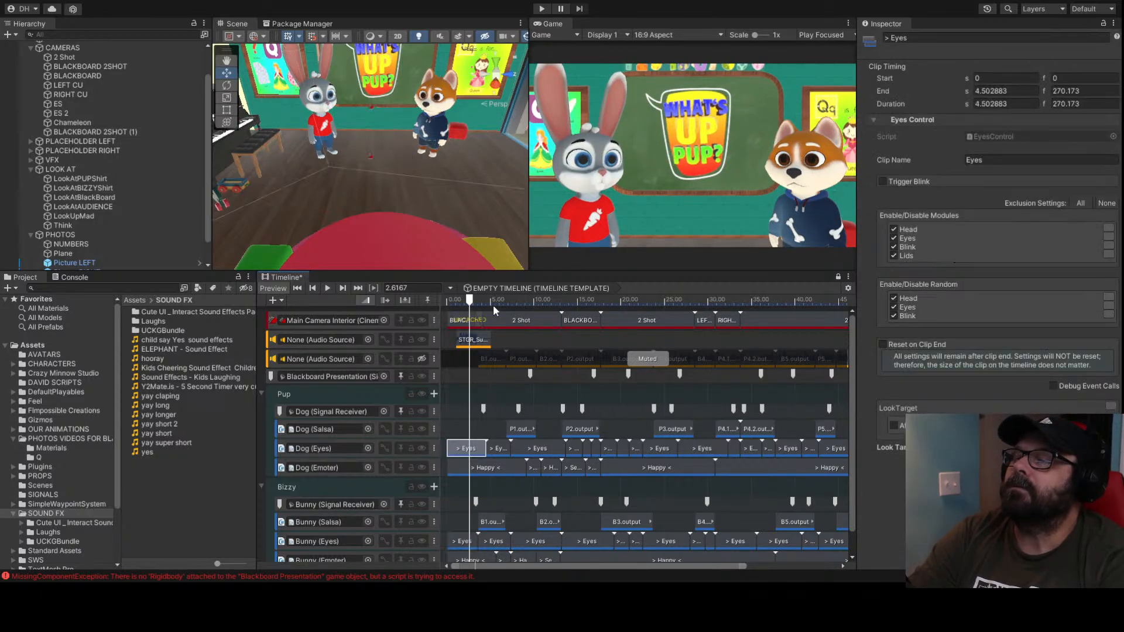
key("ctrl+z")
key("ctrl+z")
key("ctrl+z")
key("ctrl+z")
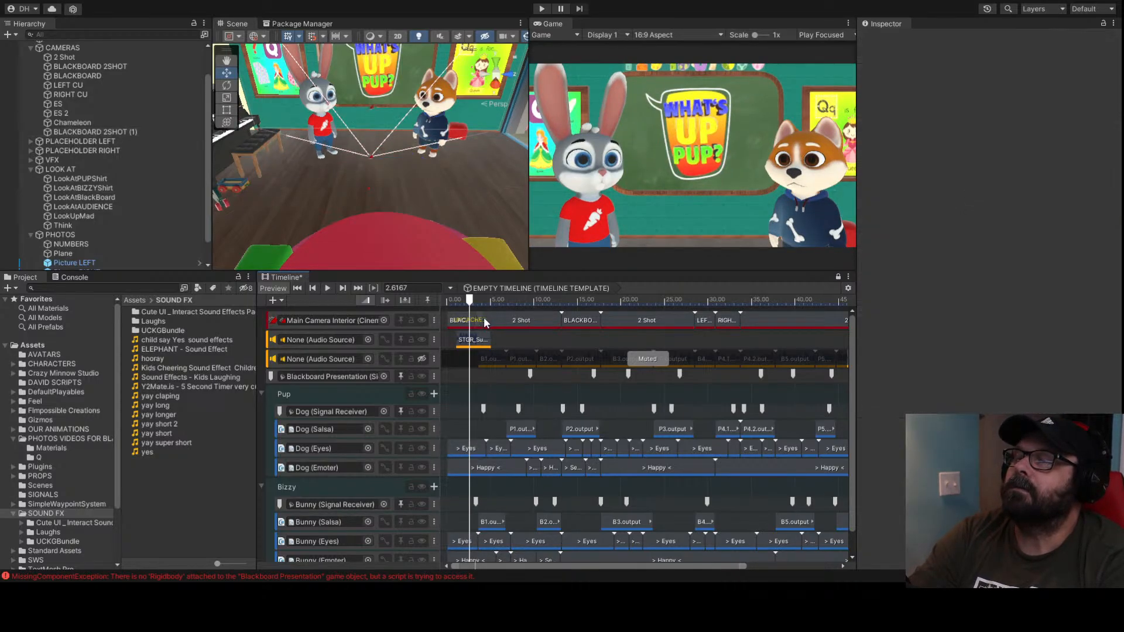
Shorten the opening ES 2 shot to end at 3.683333 s, start the 2 Shot clip at 2.65 s, and preview the blend
mouse_move(469, 300)
left_mouse_down()
mouse_move(456, 307)
mouse_move(483, 307)
mouse_move(455, 308)
left_mouse_up()
scroll(491, 354, "up", 5)
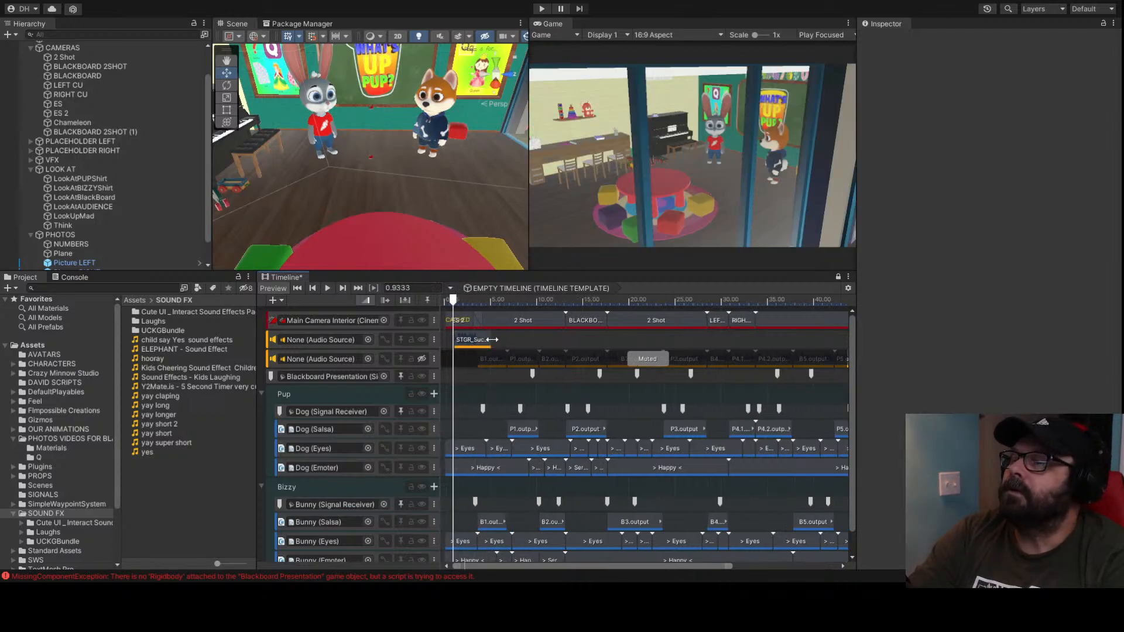
scroll(487, 357, "up", 4)
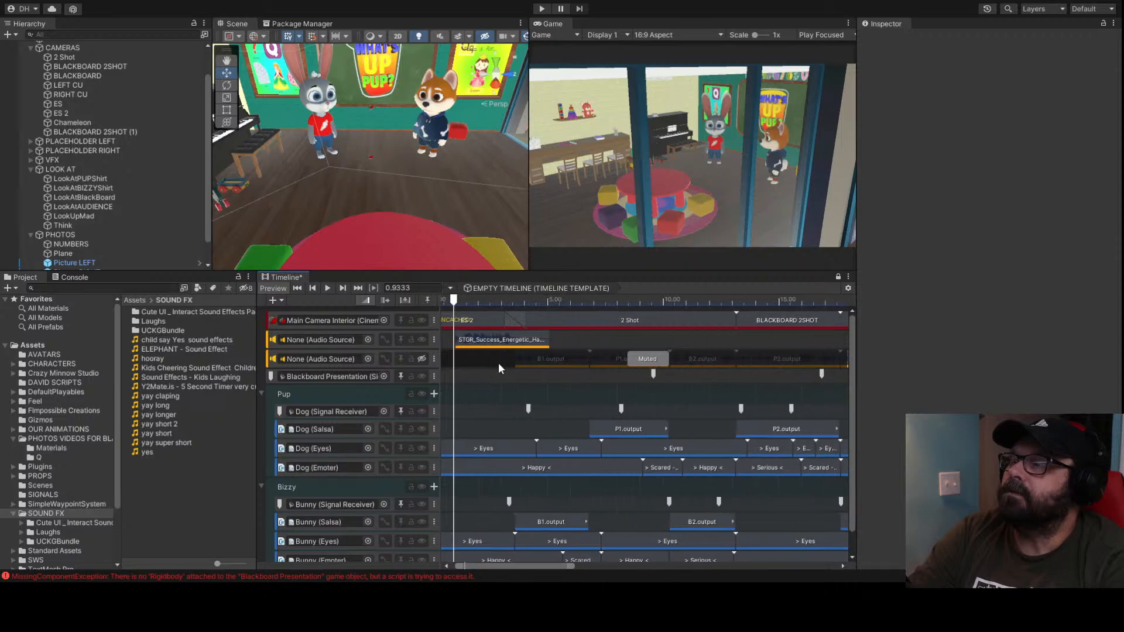
middle_click_drag(487, 391, 516, 390)
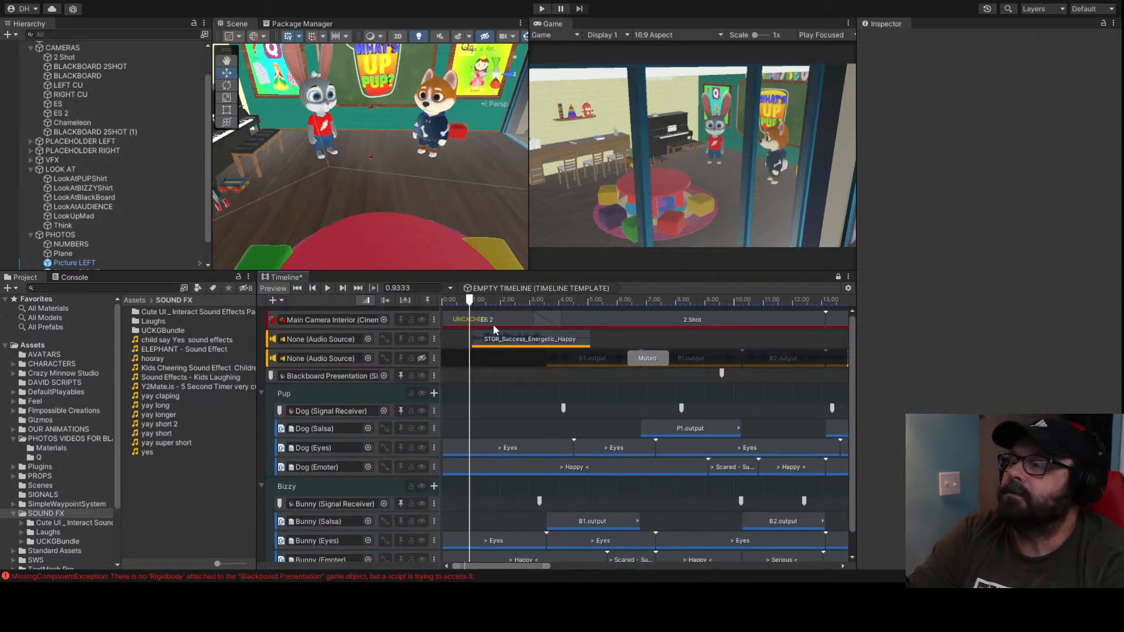
left_click_drag(471, 306, 519, 304)
key("space")
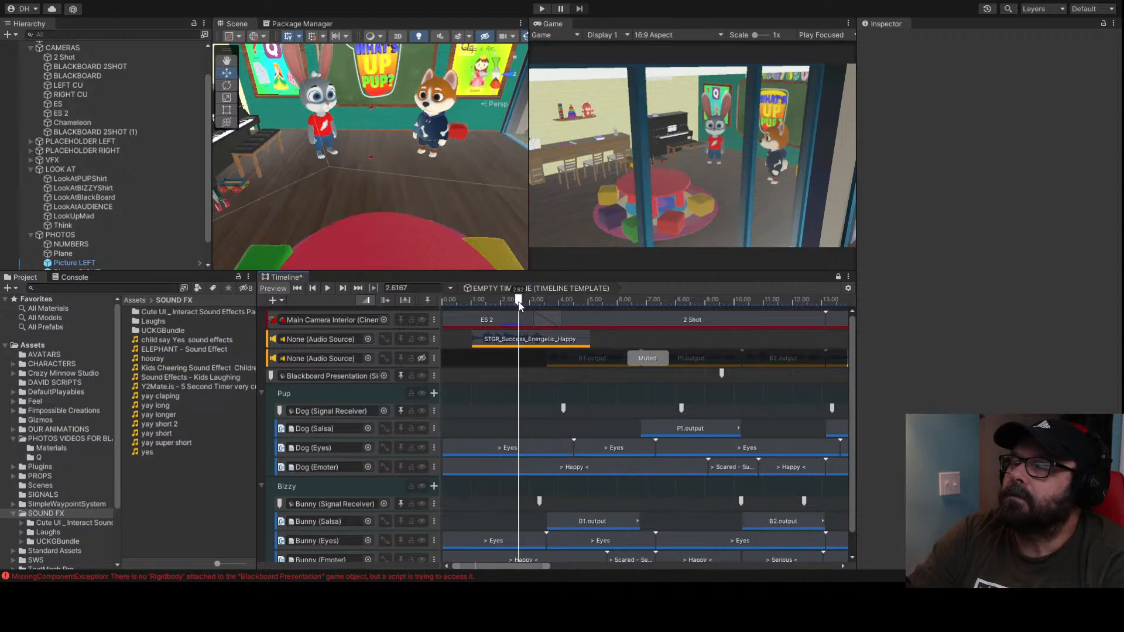
left_click(534, 318)
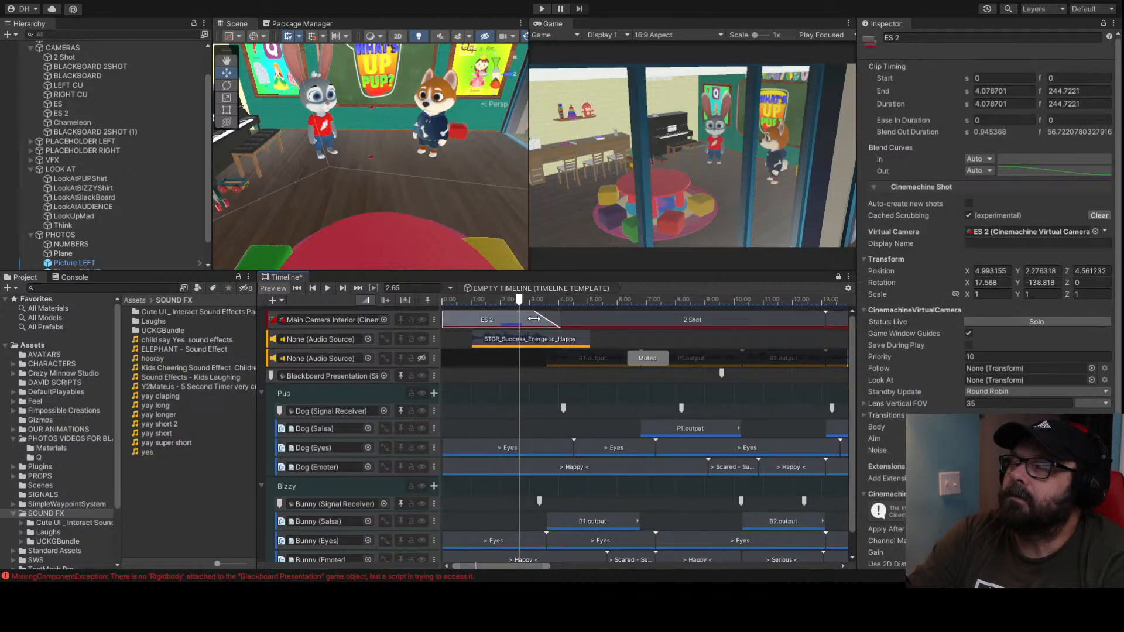
mouse_move(537, 318)
left_mouse_down()
mouse_move(520, 318)
mouse_move(550, 322)
mouse_move(536, 318)
left_mouse_up()
scroll(549, 330, "up", 3)
scroll(542, 371, "down", 3)
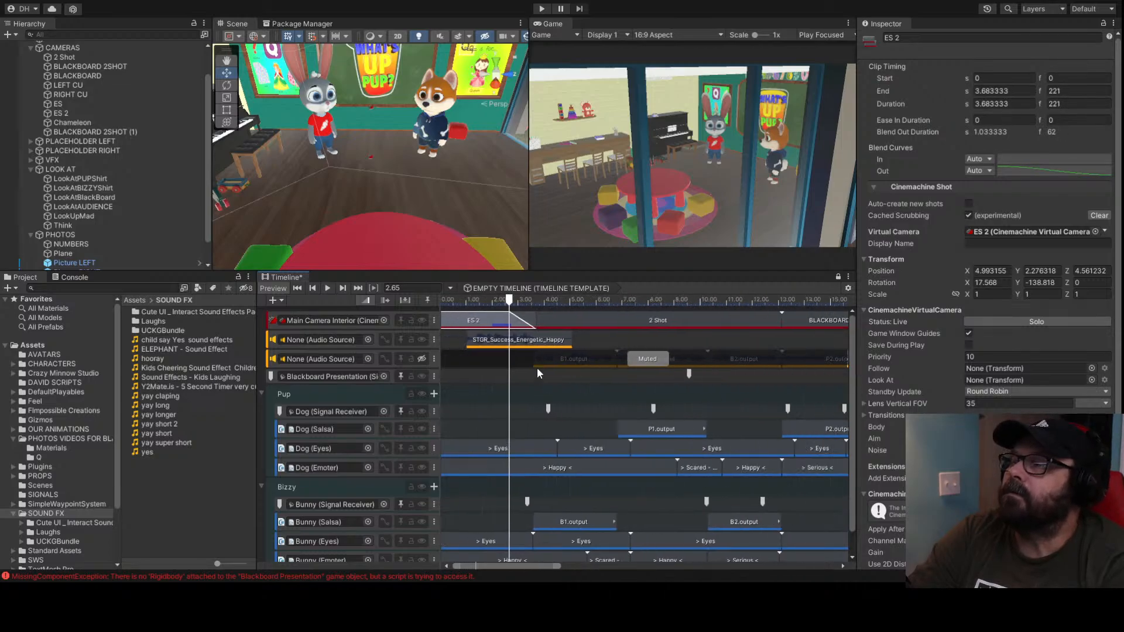
left_click(488, 303)
key("space")
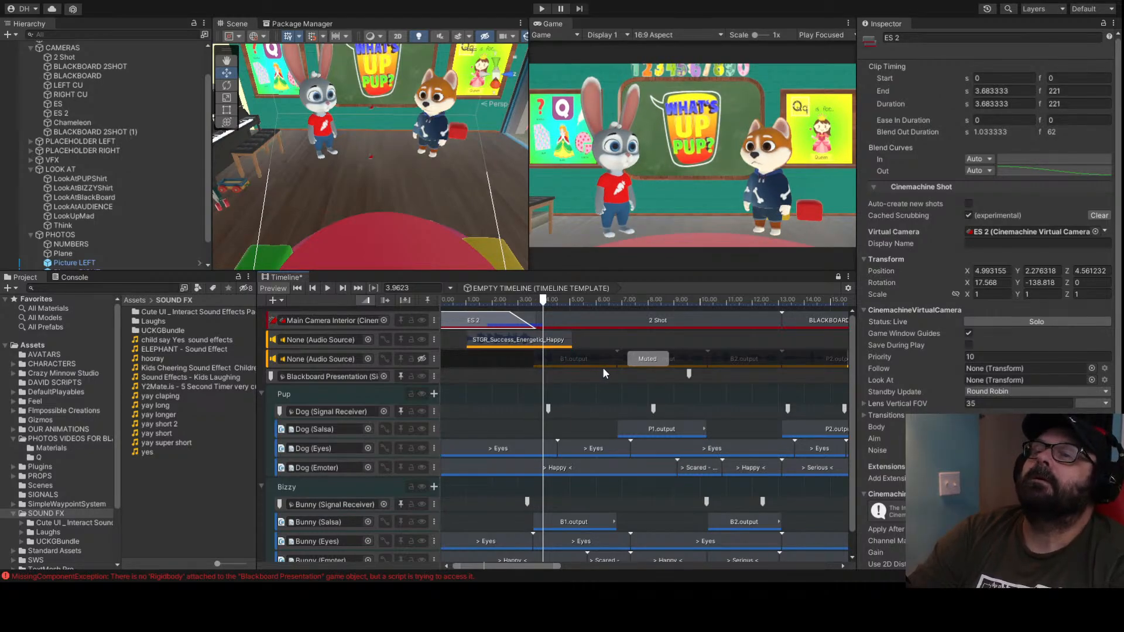
Shift the 2 Shot camera slightly sideways to Z -0.142 and compare its framing with the following BLACKBOARD 2SHOT clip
left_click(561, 316)
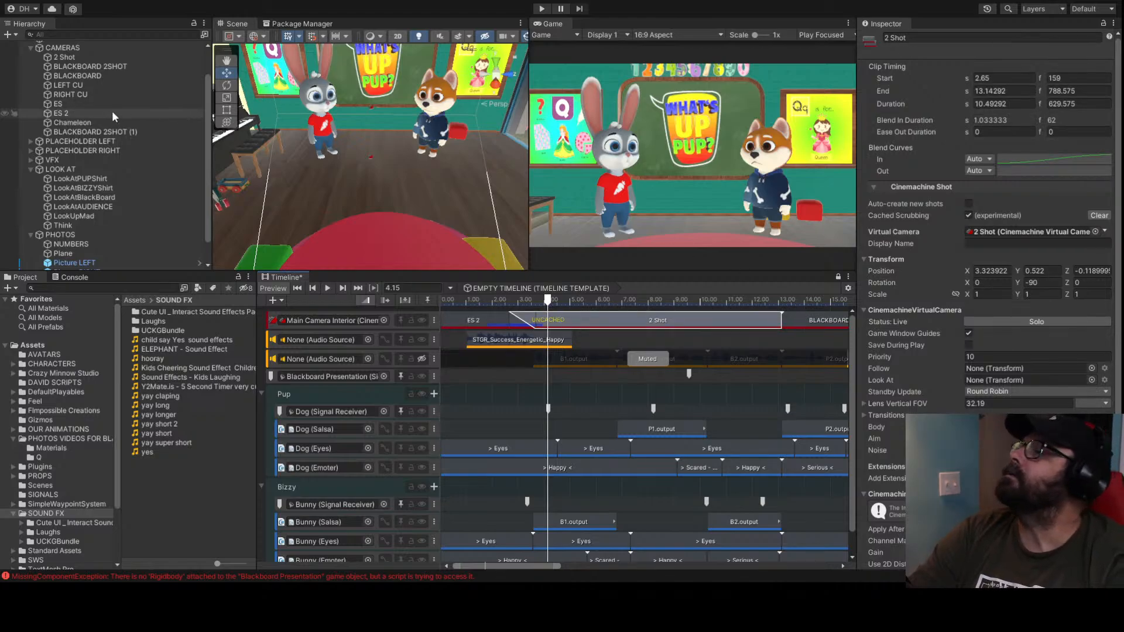
left_click(69, 57)
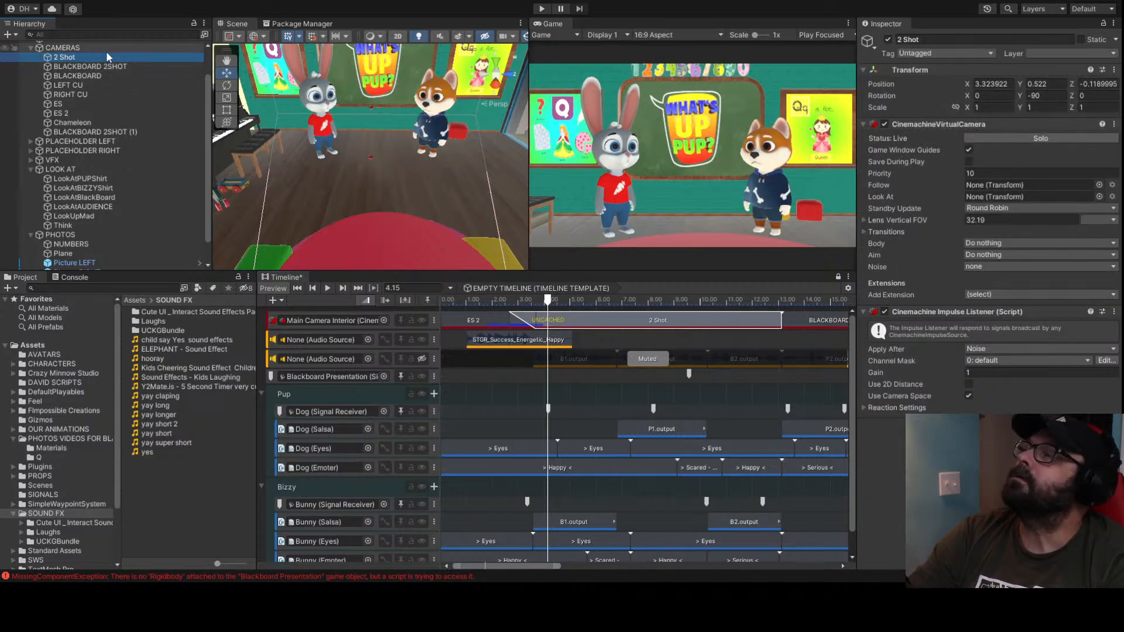
scroll(390, 169, "down", 5)
scroll(397, 188, "down", 5)
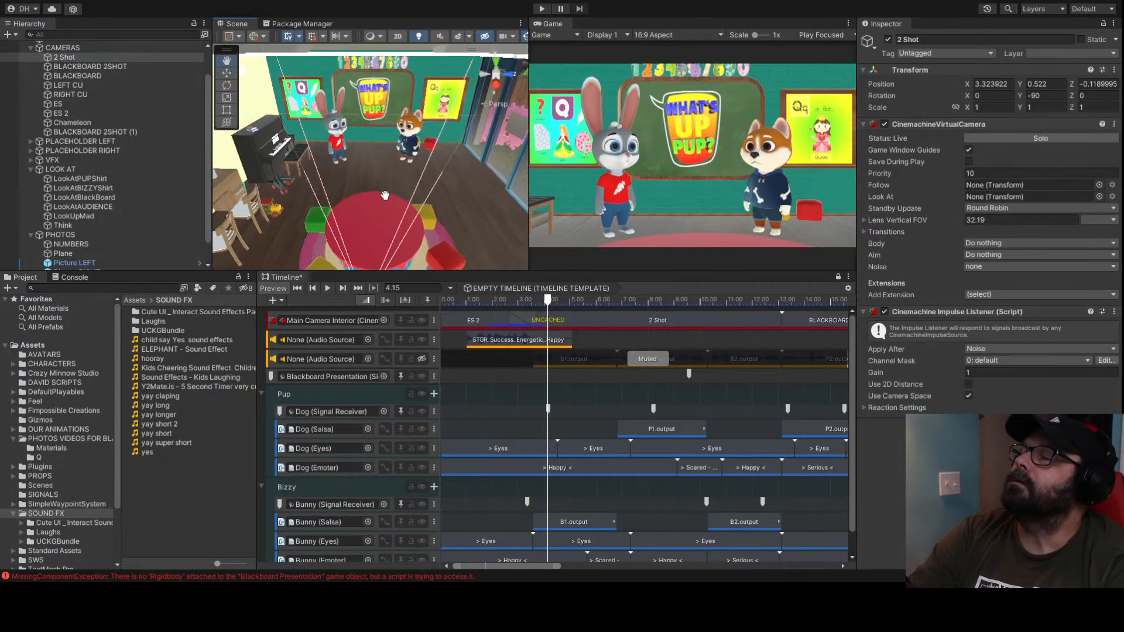
left_click_drag(424, 199, 420, 194)
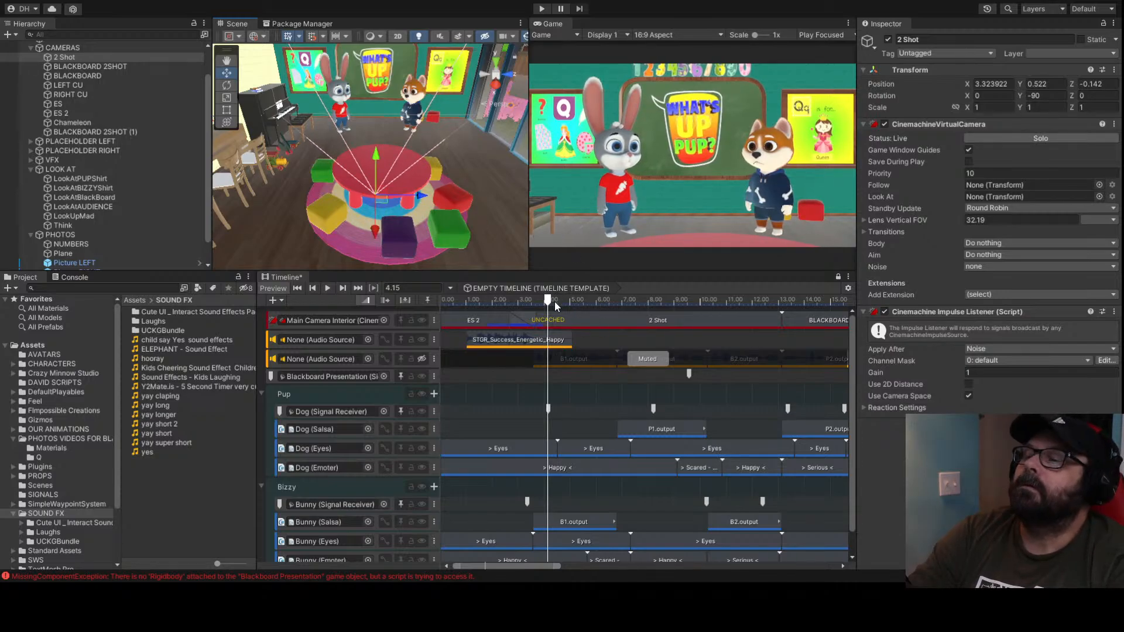
left_click_drag(554, 300, 801, 314)
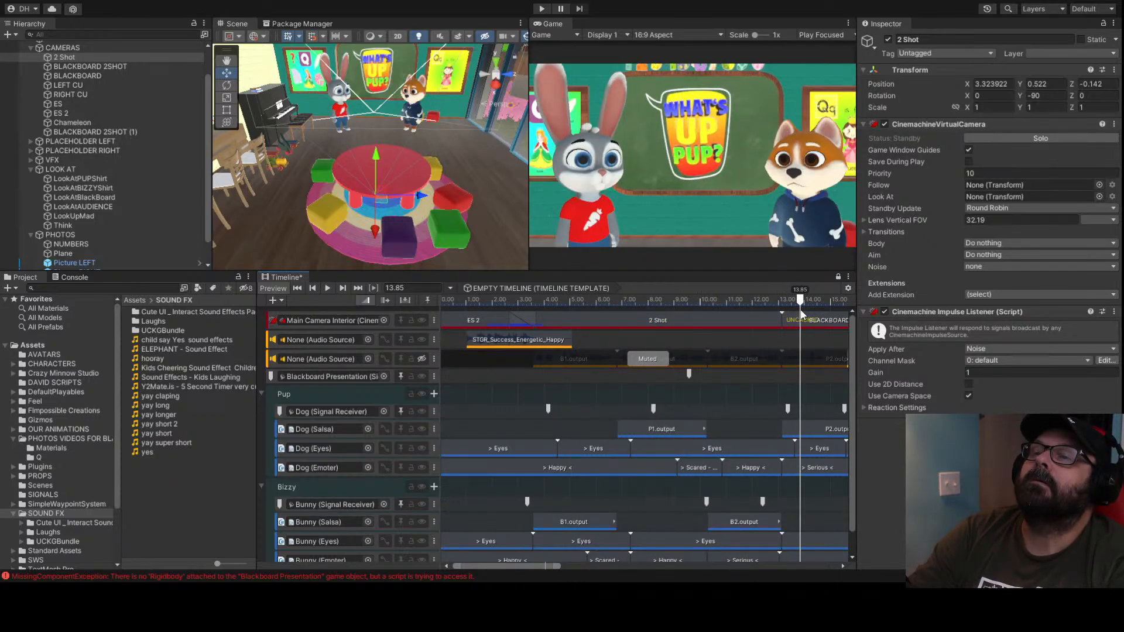
left_click_drag(801, 310, 662, 321)
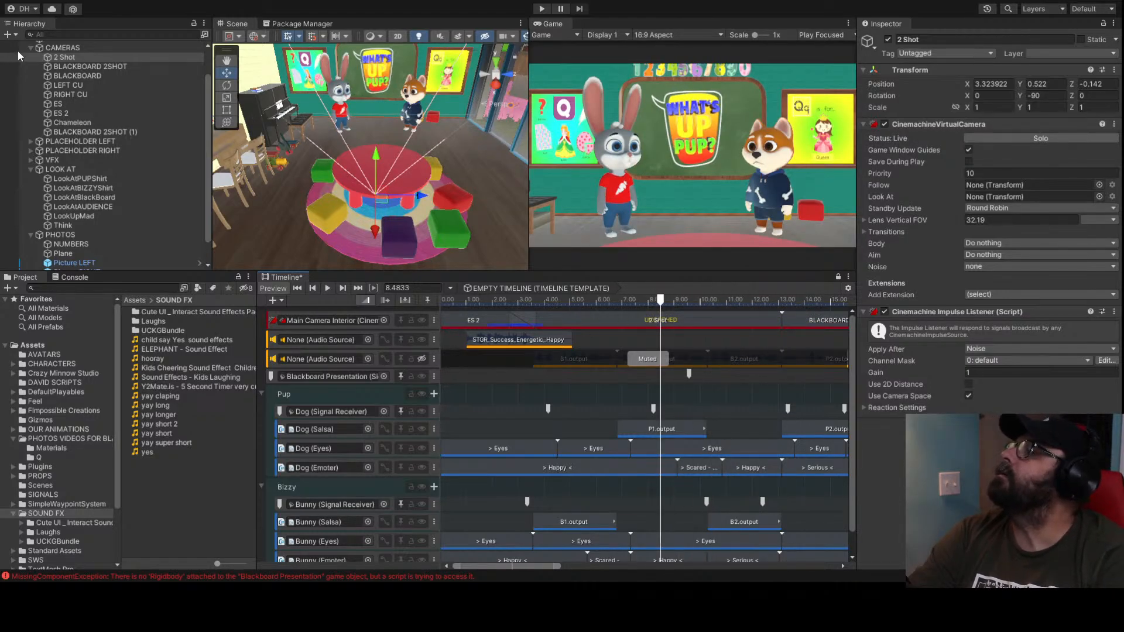
Save the scene and review the whole timeline in Play mode
key("ctrl+s")
scroll(557, 380, "down", 10)
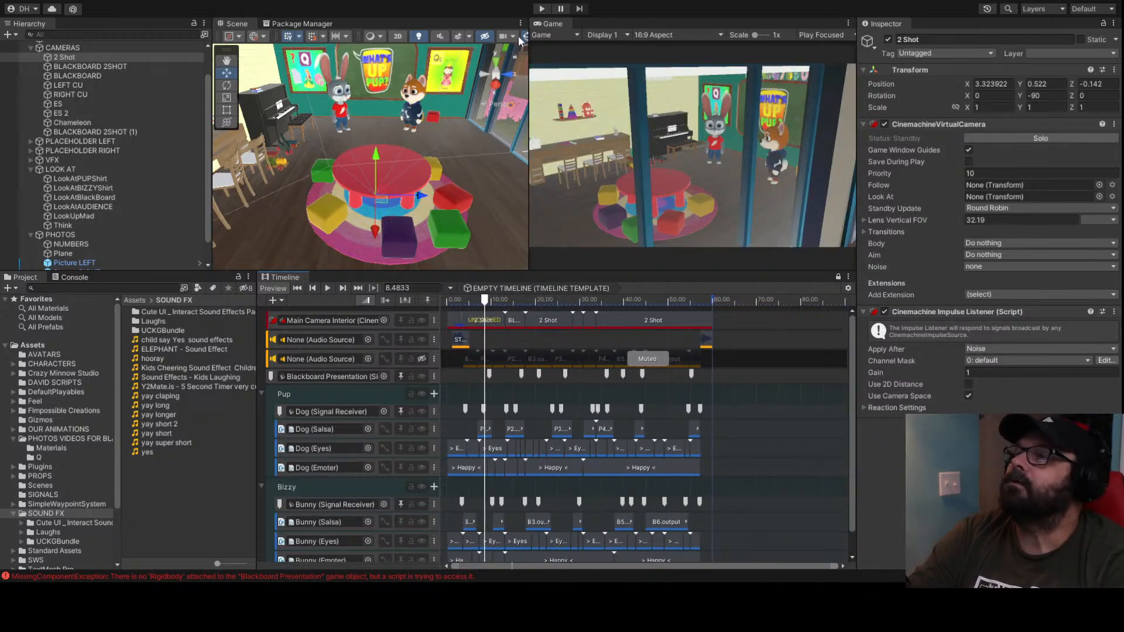
left_click(541, 9)
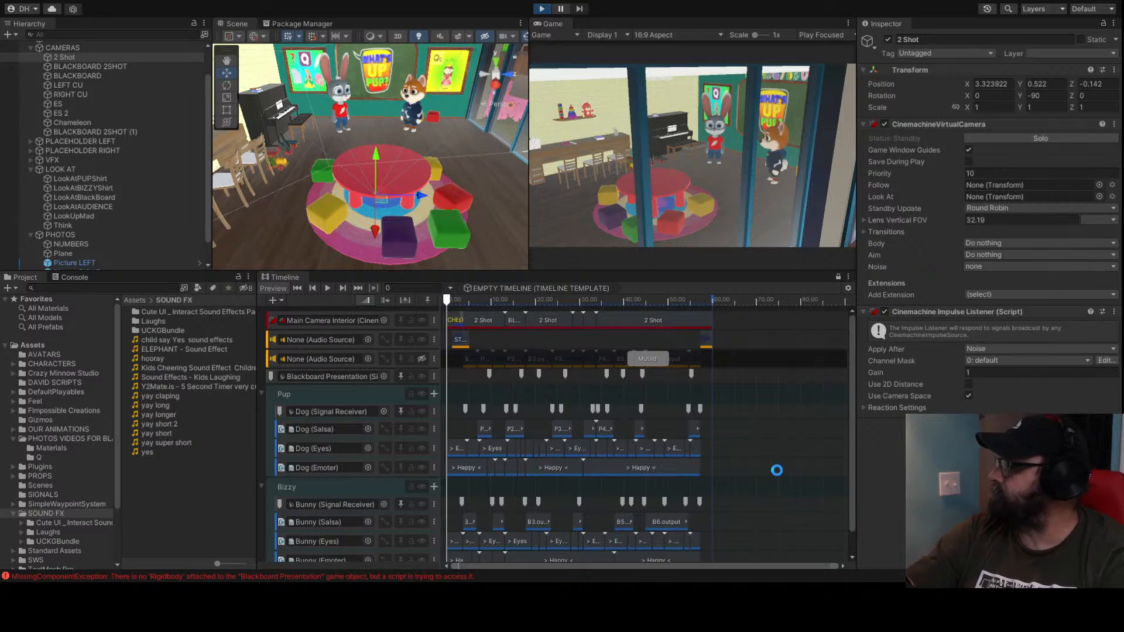
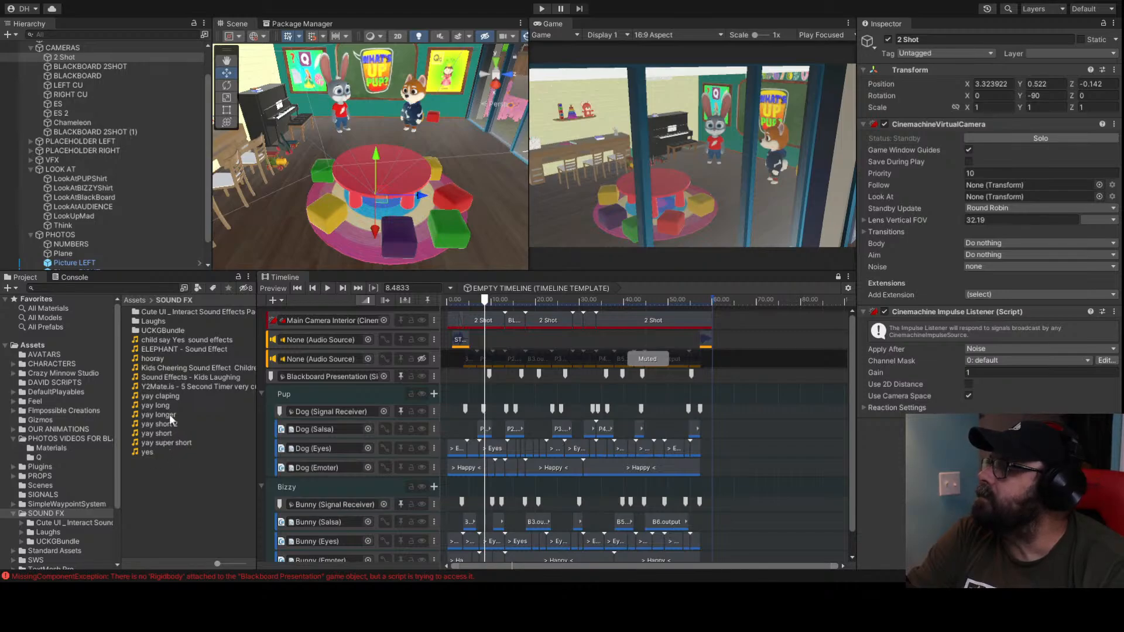
Add the yay claping sound on its own audio track beneath the closing hooray clip, starting at 56.96118 s
left_click_drag(166, 394, 696, 346)
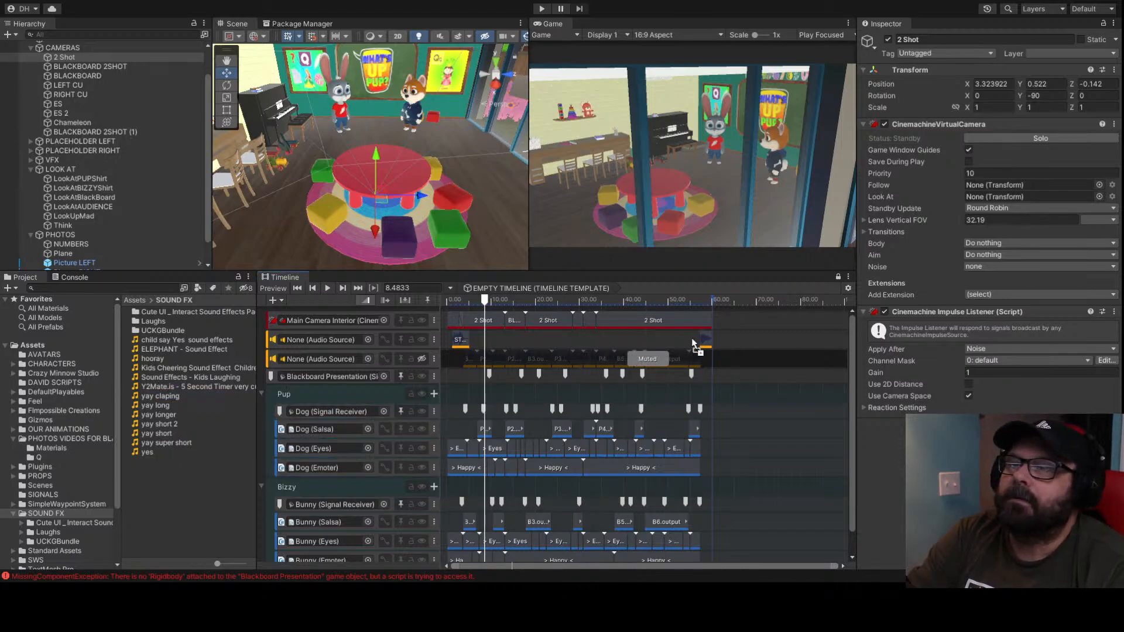
left_click_drag(492, 333, 709, 365)
scroll(708, 363, "up", 10)
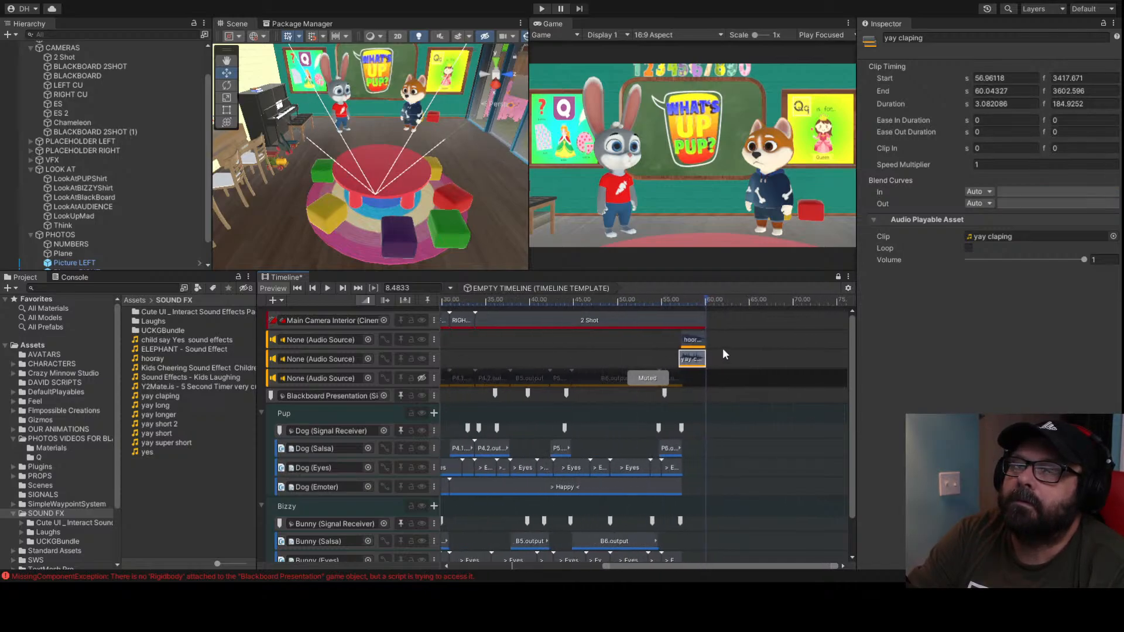
scroll(690, 351, "up", 3)
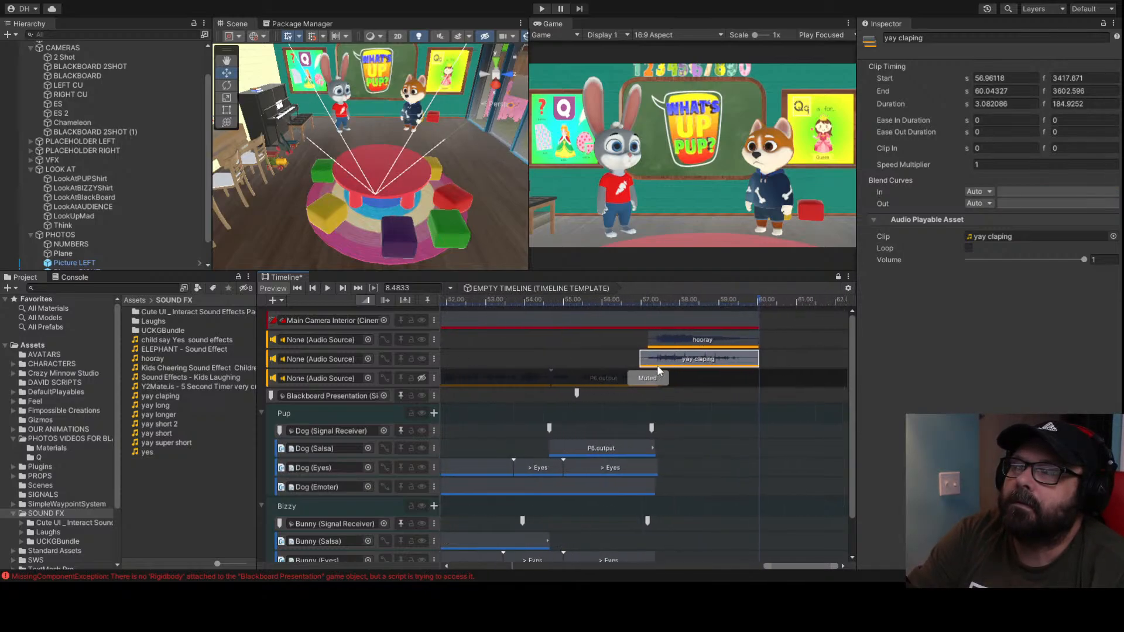
Unmute the dialogue audio track, then move the yay claping clip to start at 57.16667 s and preview the ending
left_click(421, 378)
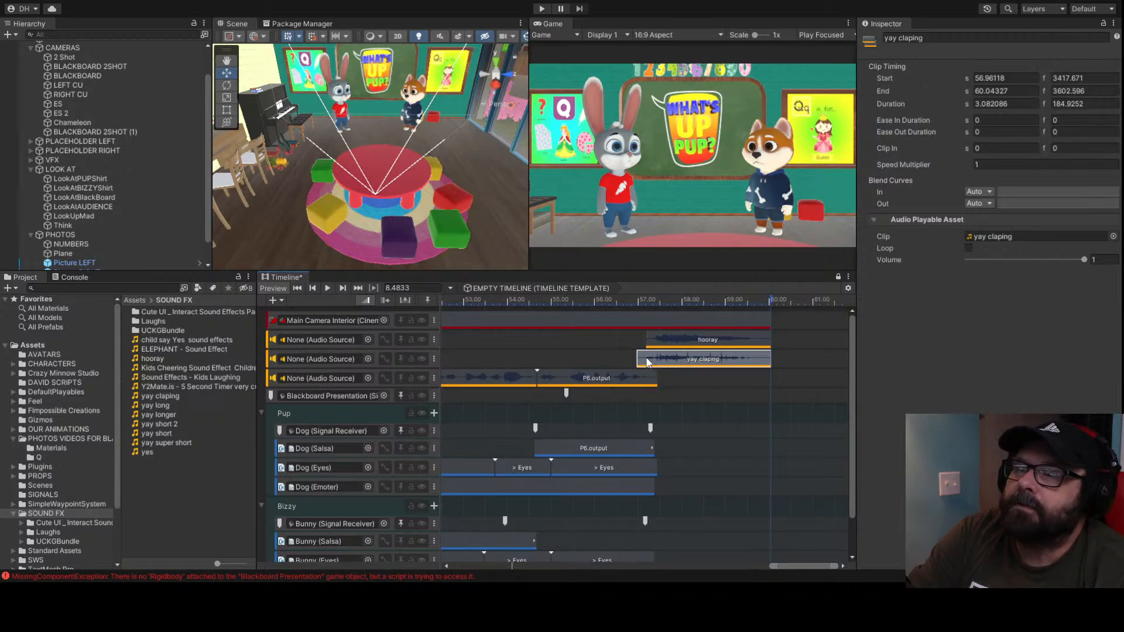
left_click_drag(647, 359, 650, 357)
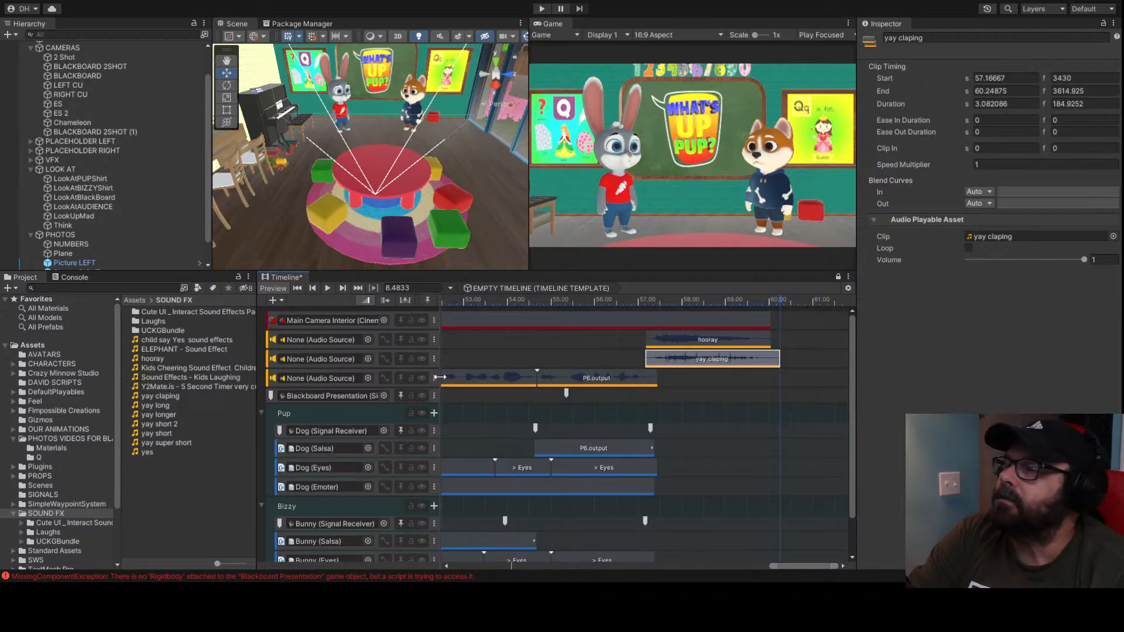
left_click(590, 305)
key("space")
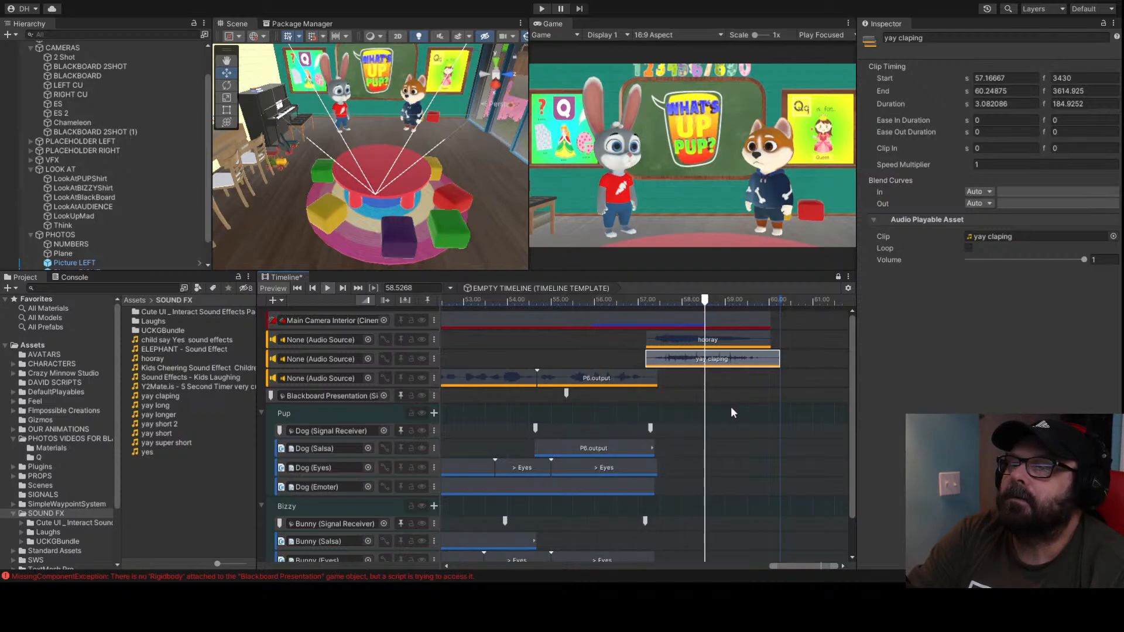
Trim the end of the yay claping clip to 60.04327 s, level with the end of the hooray clip
left_click_drag(779, 359, 771, 359)
scroll(497, 344, "down", 10)
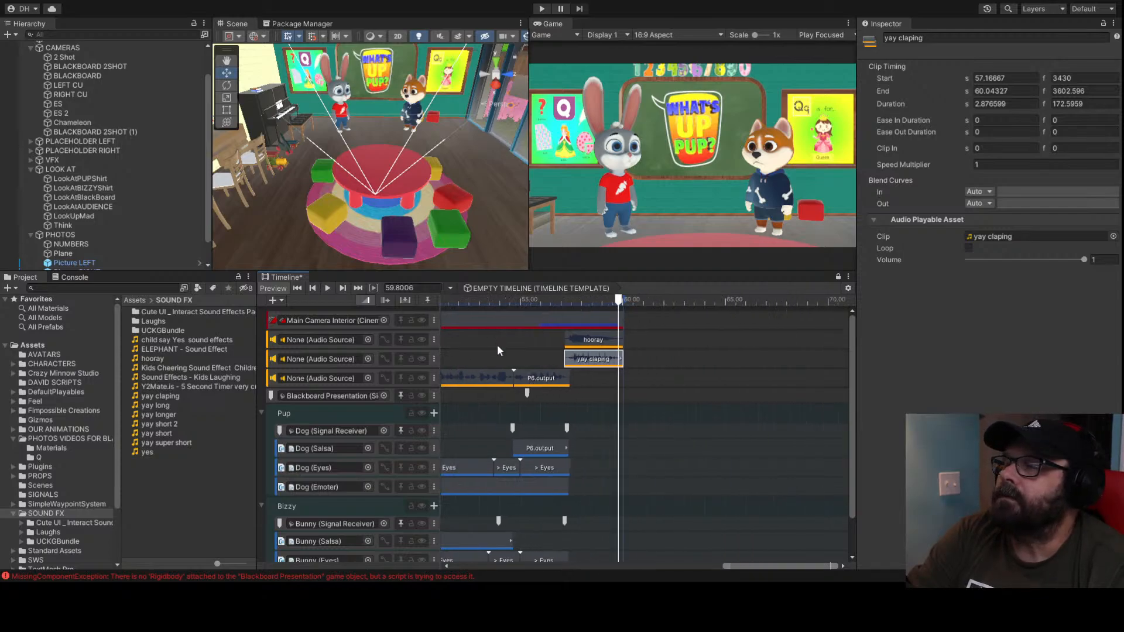
middle_click_drag(649, 445, 867, 448)
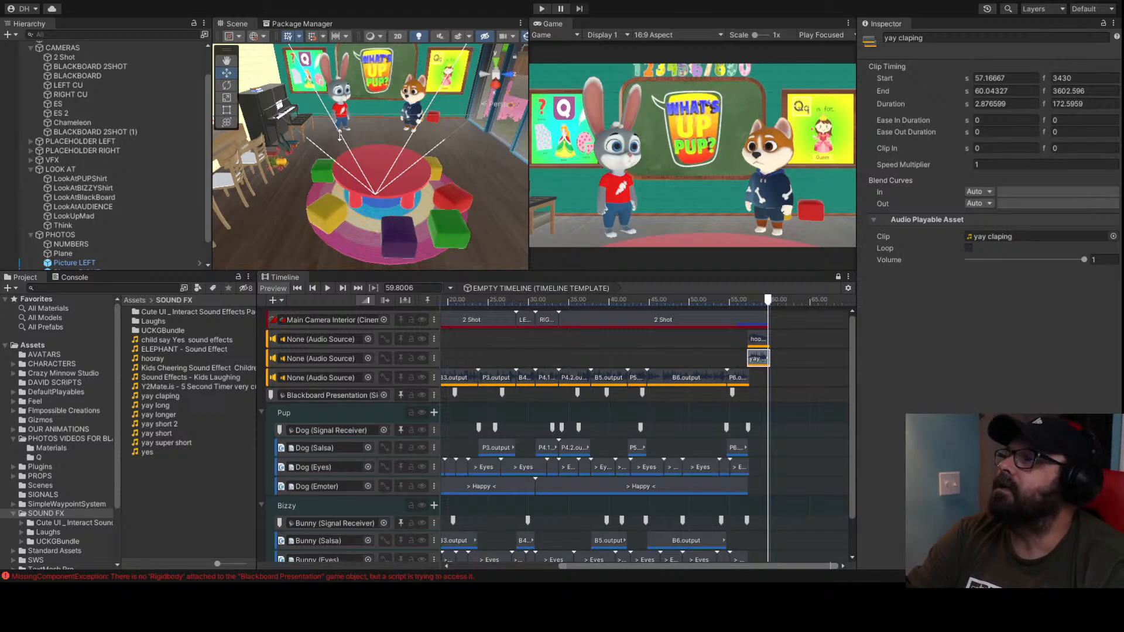
Open the Recorder and set its start time to 0.98 s, matching where the opening music clip begins on the timeline
left_click_drag(368, 33, 369, 32)
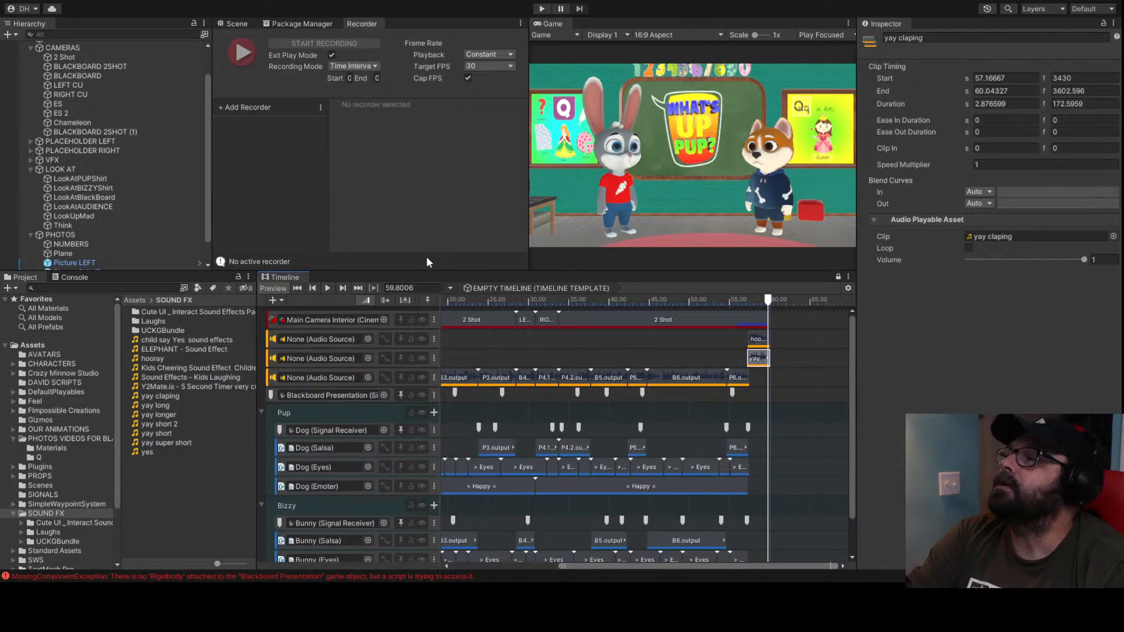
scroll(658, 384, "down", 5)
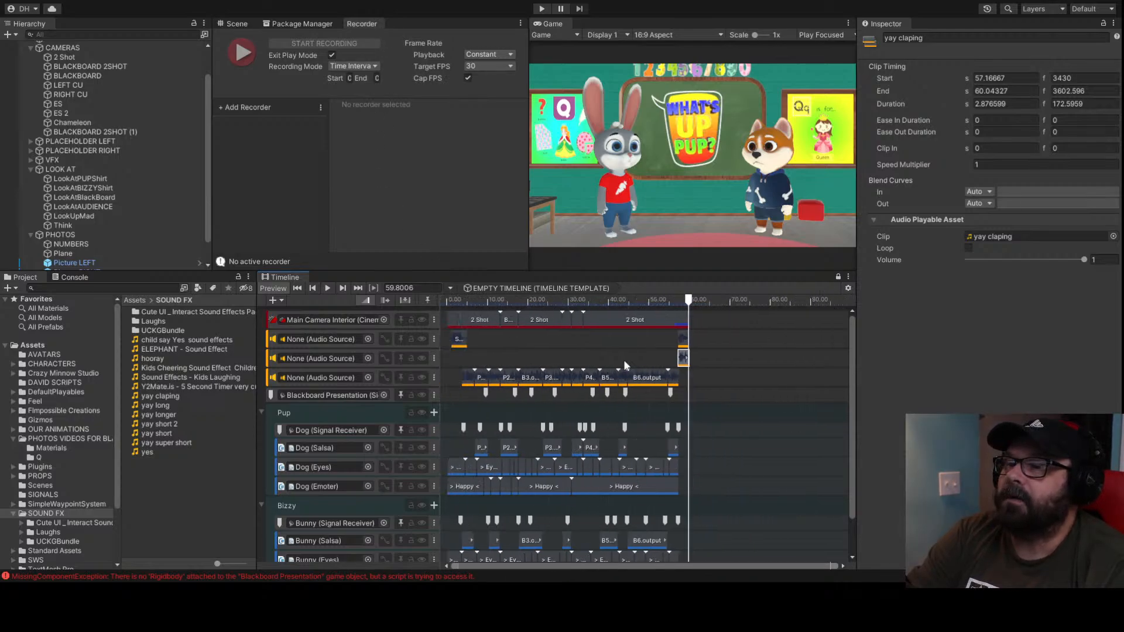
left_click(449, 299)
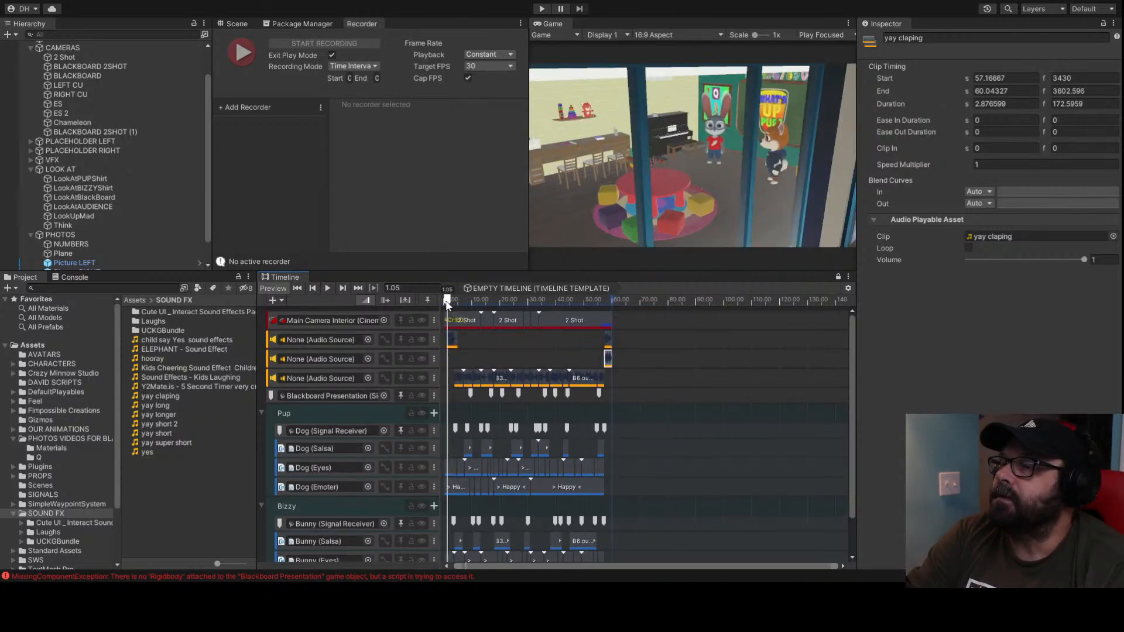
scroll(486, 328, "up", 5)
scroll(486, 334, "up", 1)
middle_click_drag(486, 334, 580, 393)
left_click(452, 305)
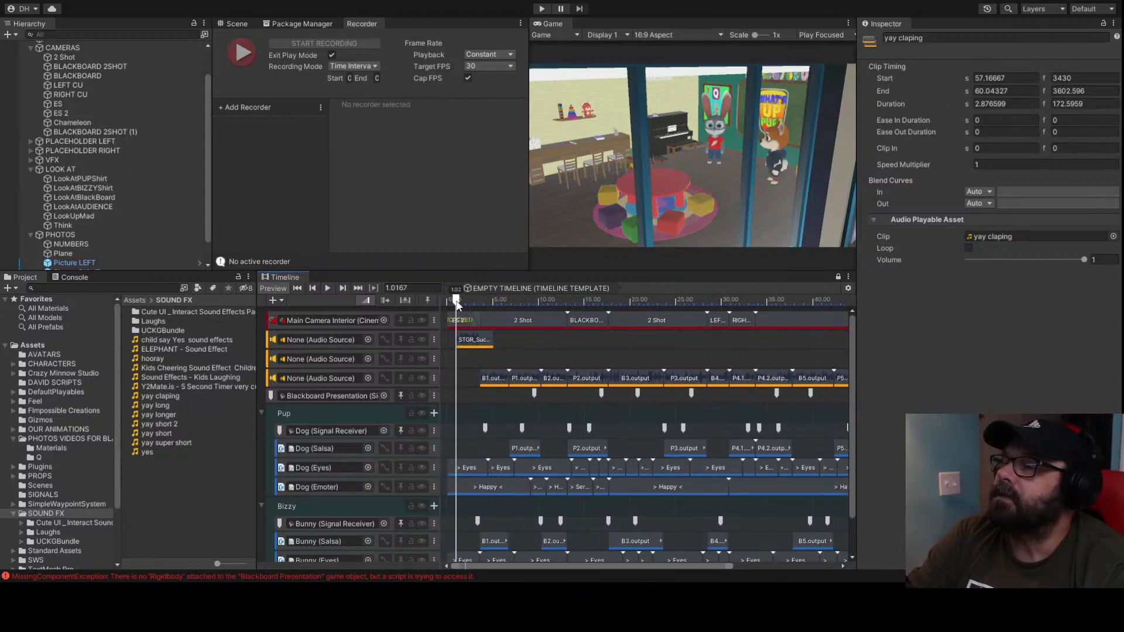
scroll(465, 354, "up", 3)
scroll(468, 371, "up", 3)
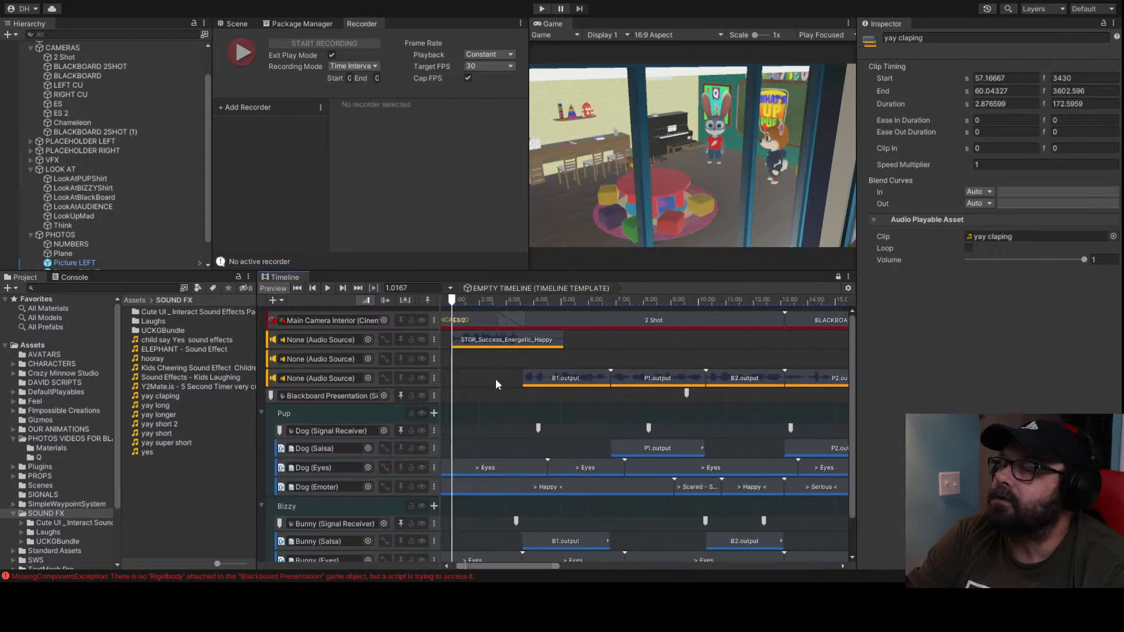
left_click_drag(481, 301, 482, 310)
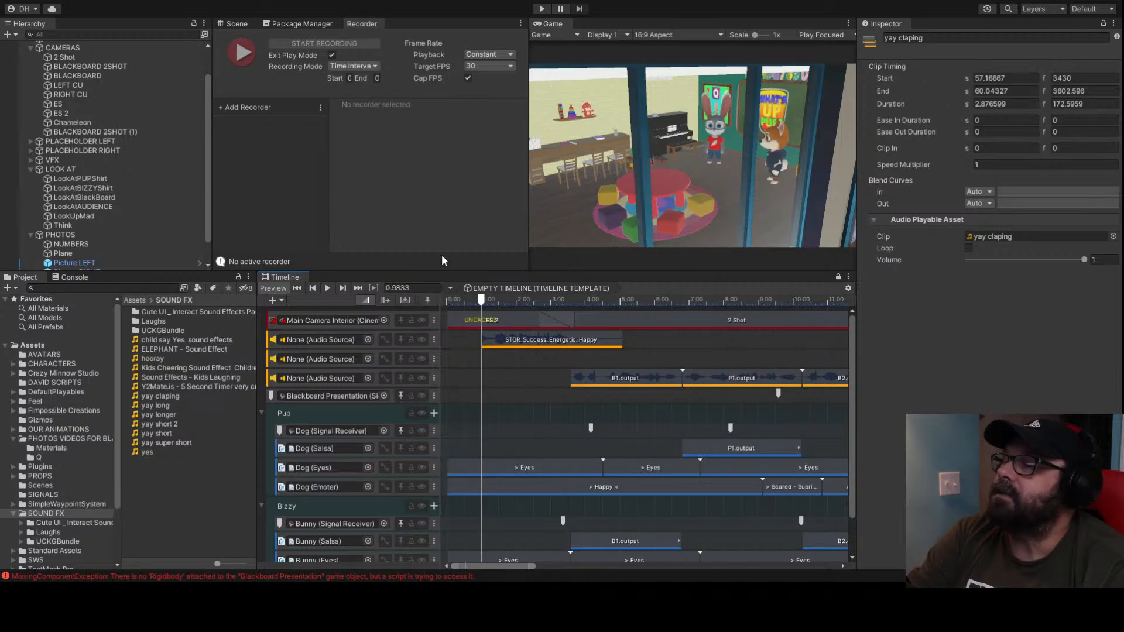
left_click(352, 77)
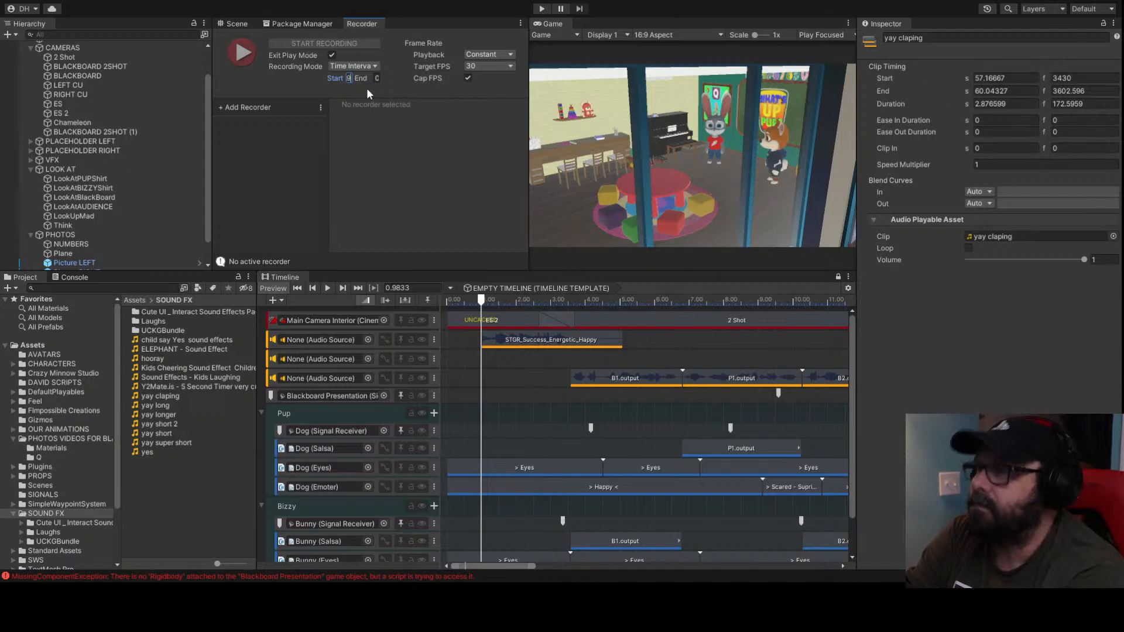
Widen the Recorder panel, check where the closing sound clips end, and set the recording's end time to 60 s
scroll(591, 308, "down", 6)
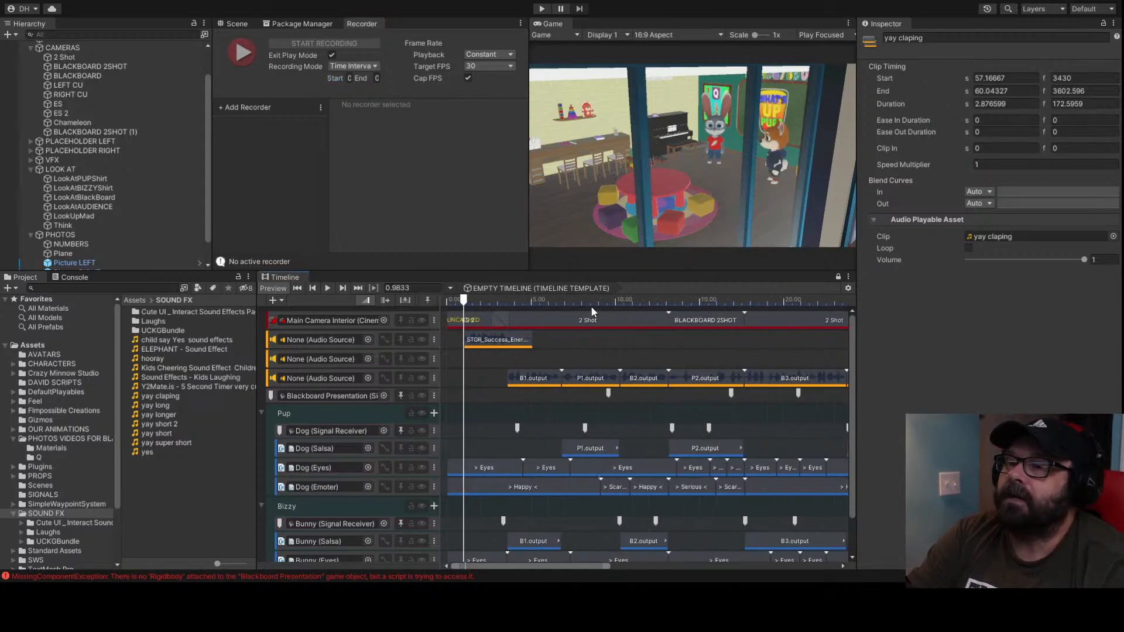
scroll(591, 311, "down", 5)
left_click_drag(529, 199, 696, 205)
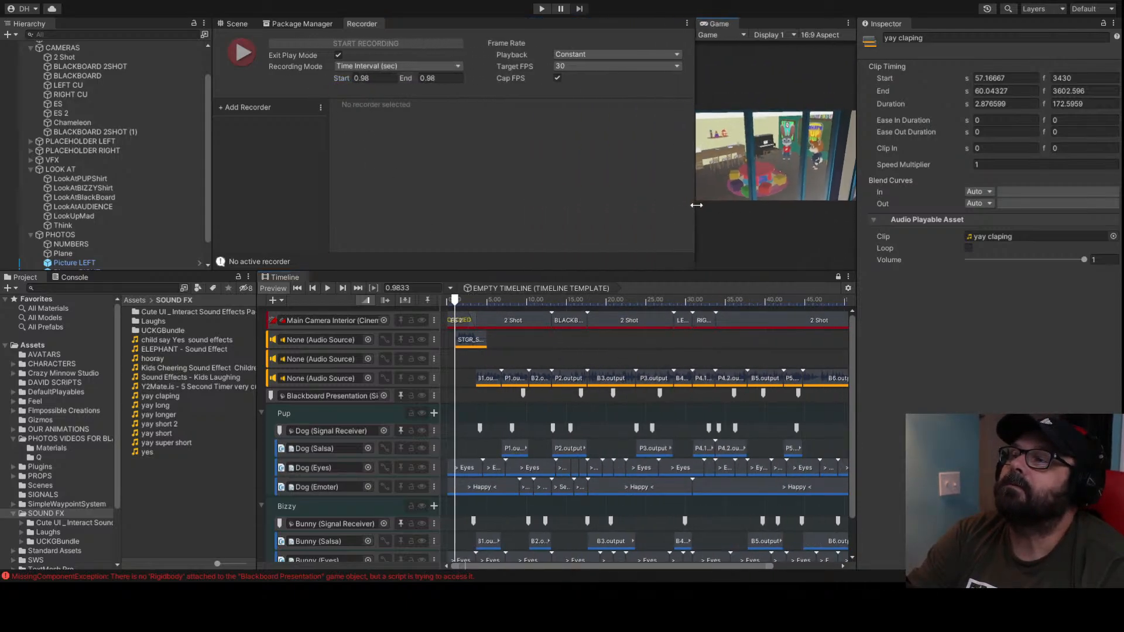
scroll(808, 360, "down", 2)
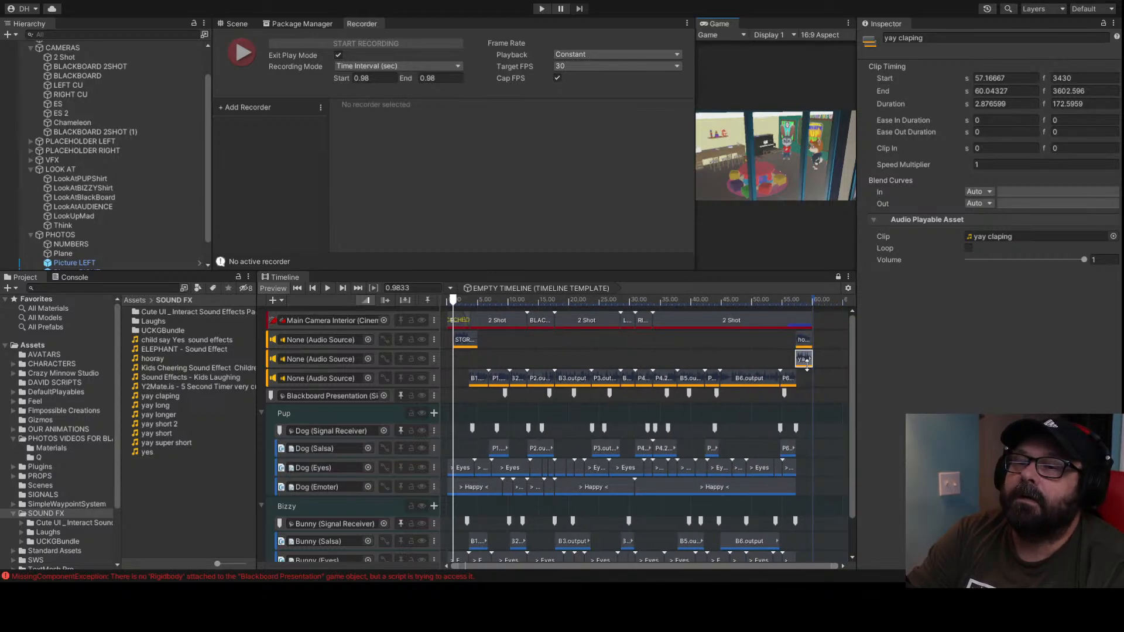
left_click(816, 301)
scroll(827, 373, "up", 4)
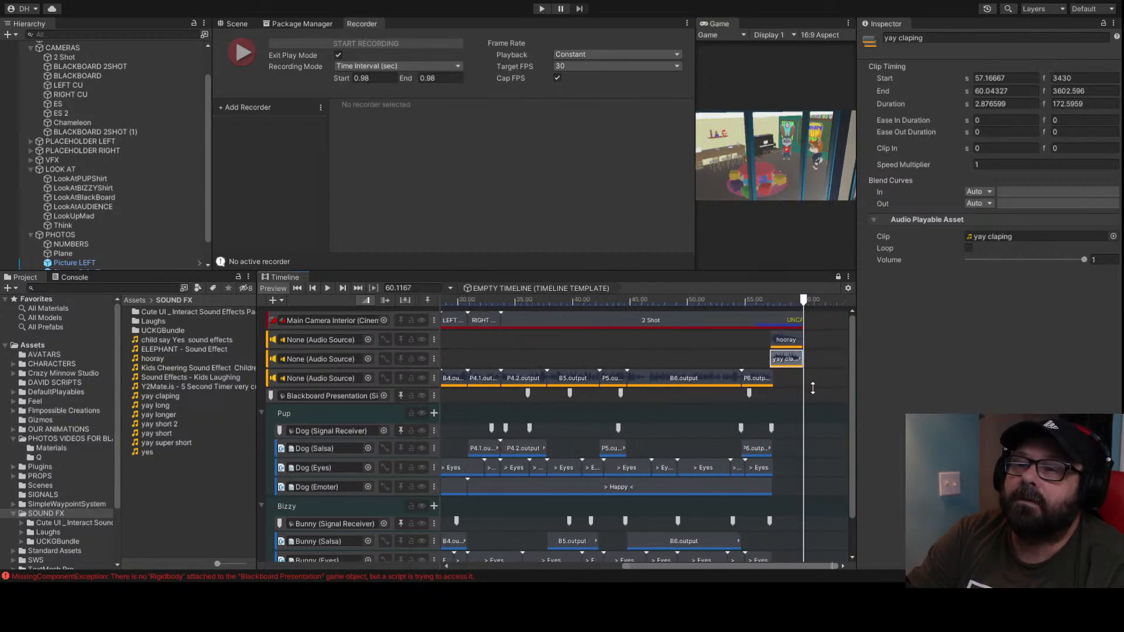
scroll(827, 374, "up", 5)
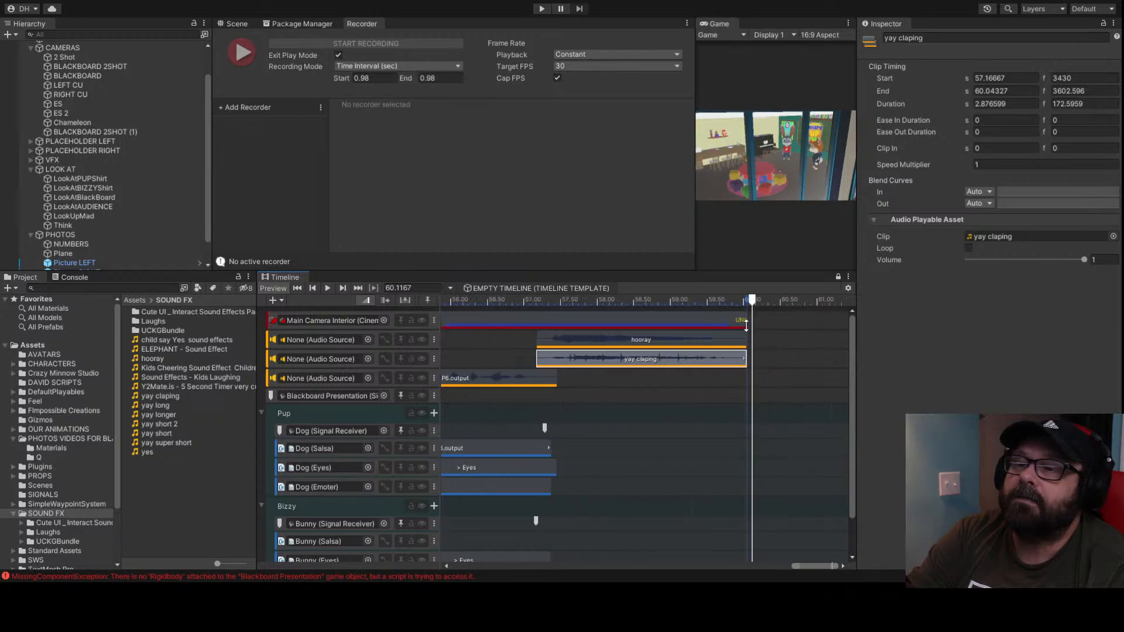
scroll(753, 321, "up", 2)
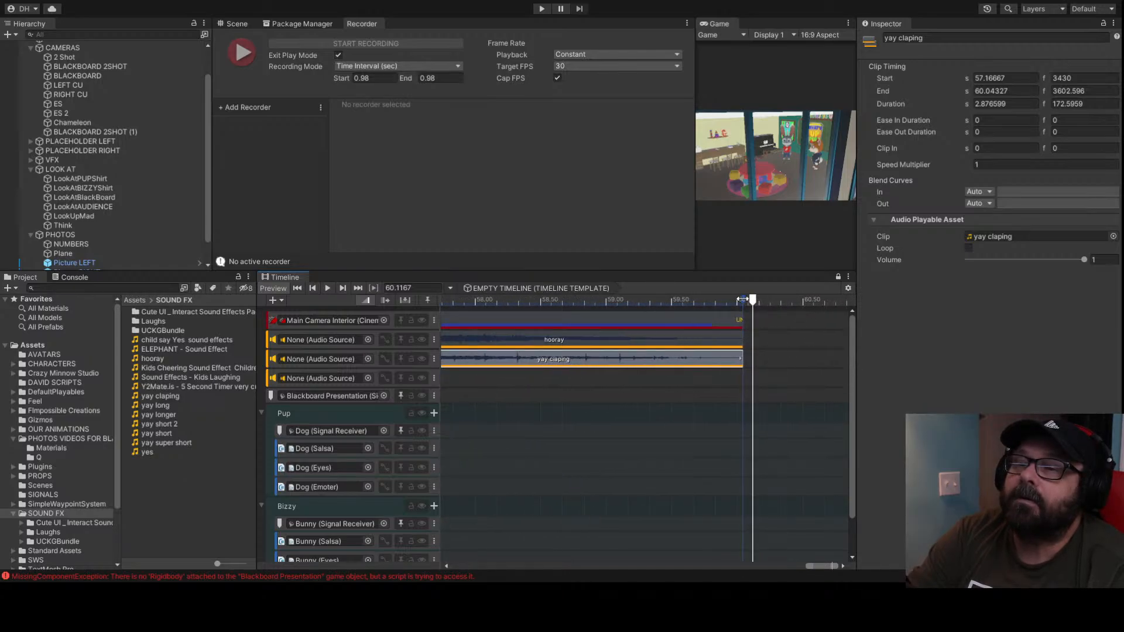
left_click(743, 299)
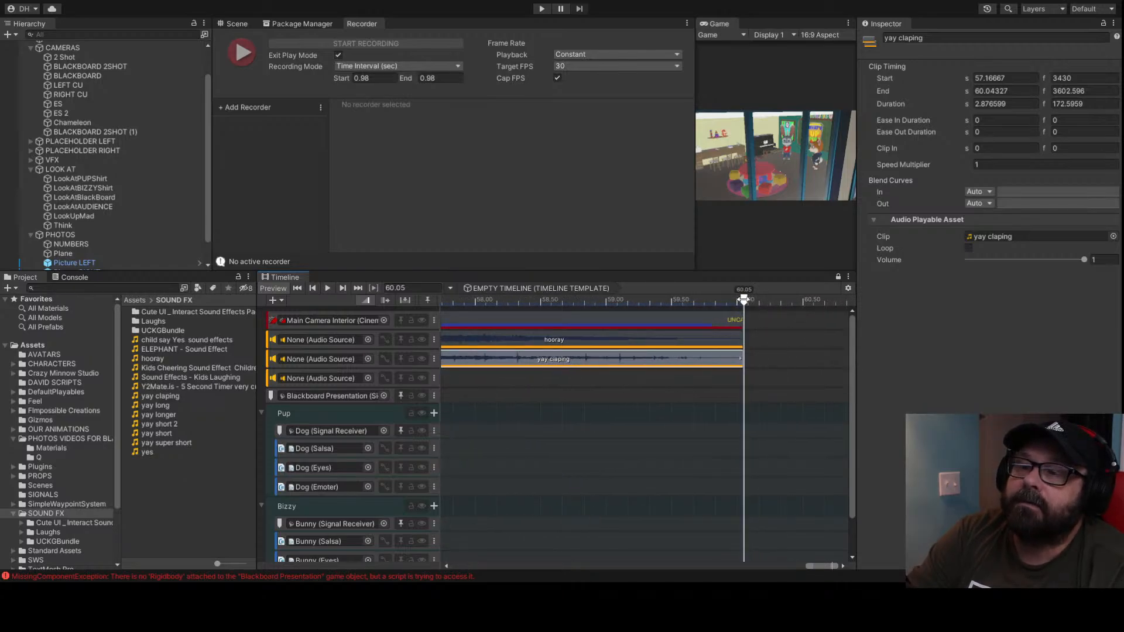
left_click_drag(742, 299, 706, 302)
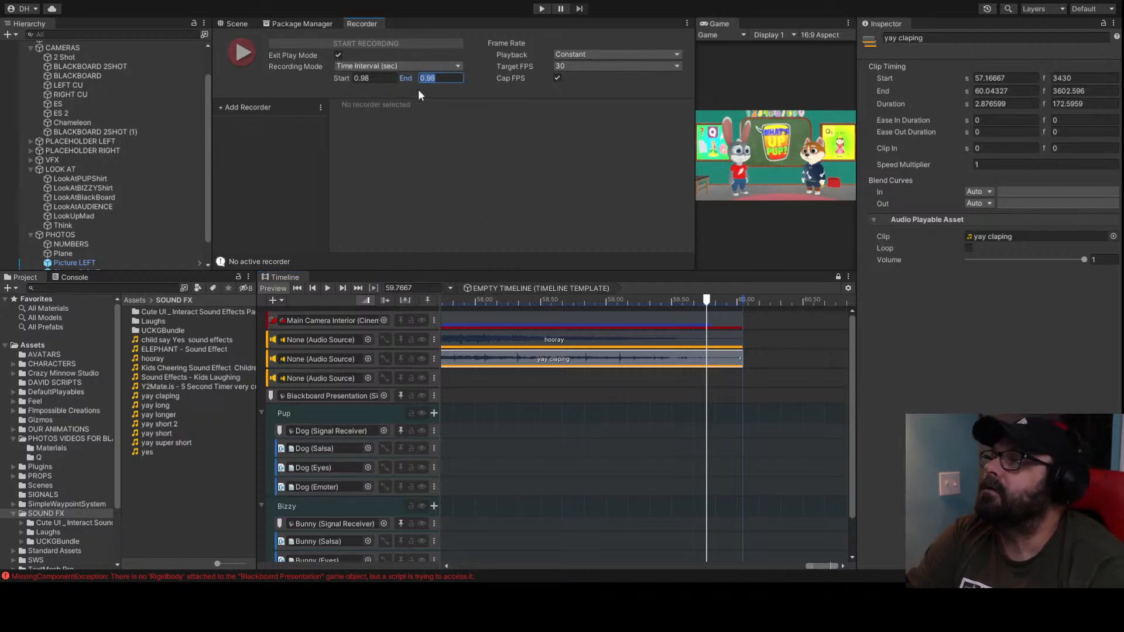
type("60")
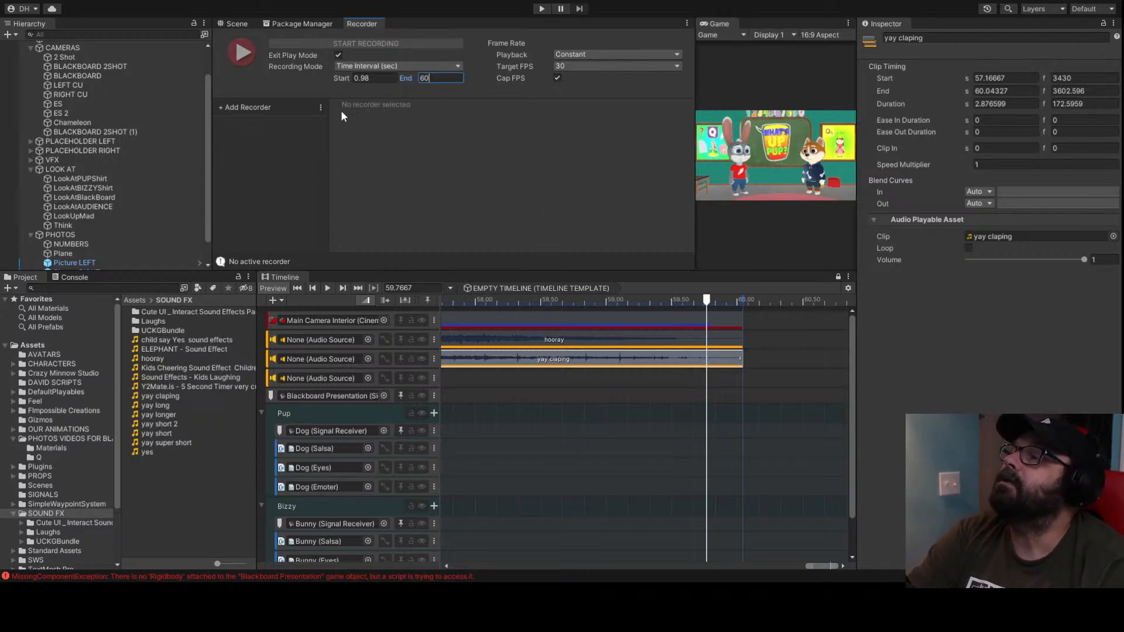
Add a Movie recorder and set its output resolution to 4K - 2160p
left_click(268, 110)
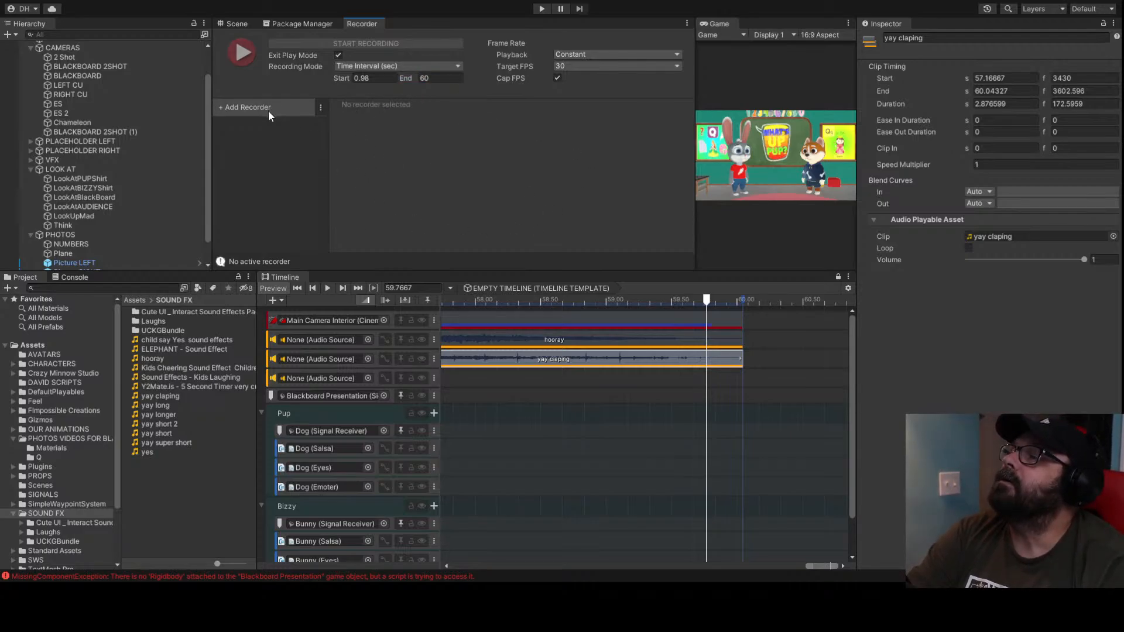
left_click(324, 132)
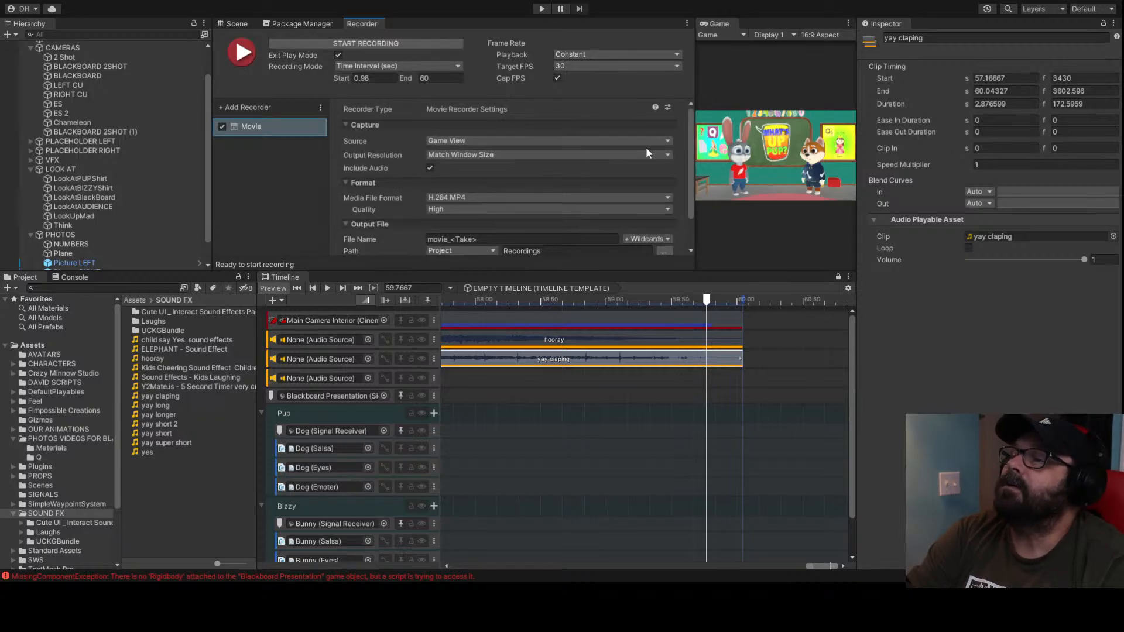
left_click(473, 154)
left_click(473, 150)
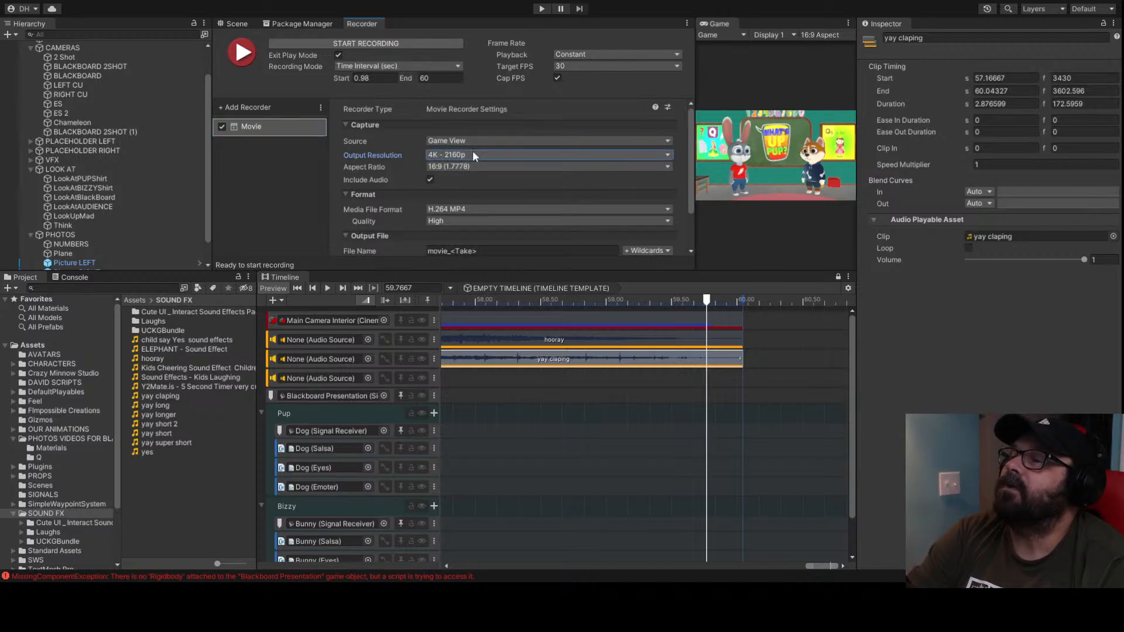
Set the movie's media file format to ProRes QuickTime with the Apple ProRes 422 HQ (apch) codec and check the output file settings
left_click(465, 209)
left_click(474, 232)
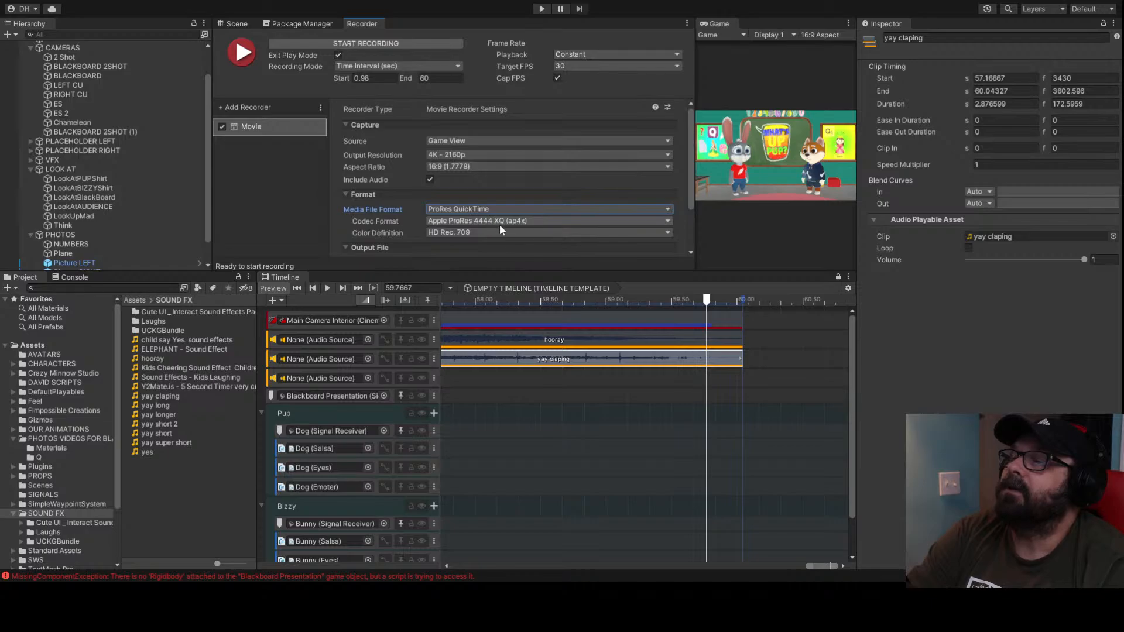
left_click(507, 261)
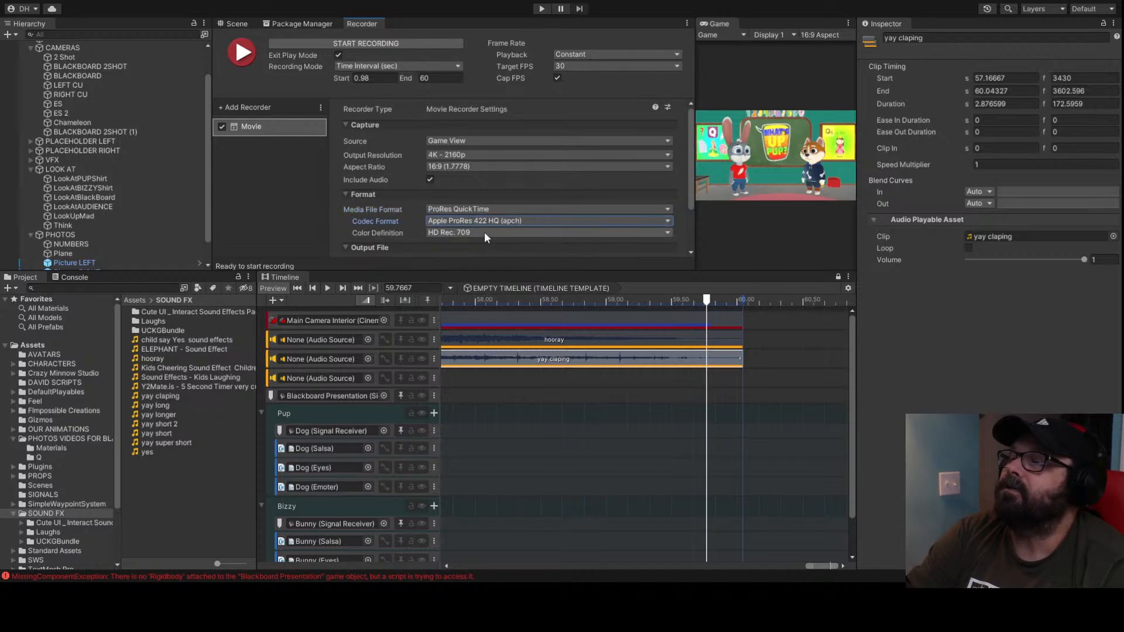
scroll(371, 228, "down", 2)
scroll(419, 232, "down", 2)
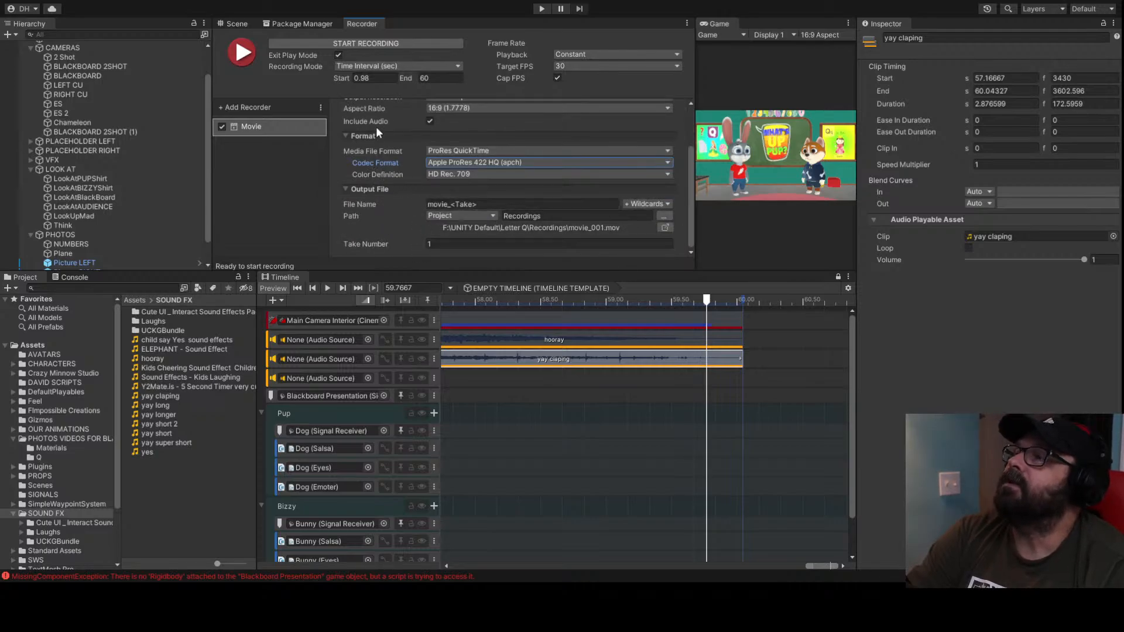
Record the scene to a movie file, enlarge the Recorder panel, and open the recording's output folder
left_click(375, 45)
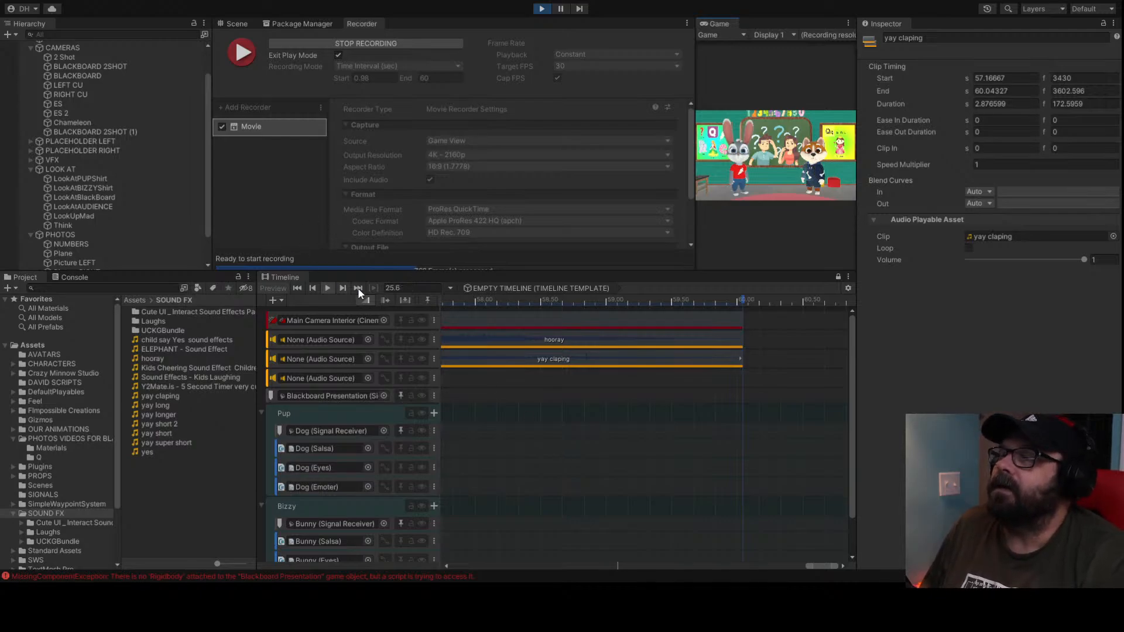
left_click_drag(444, 268, 444, 372)
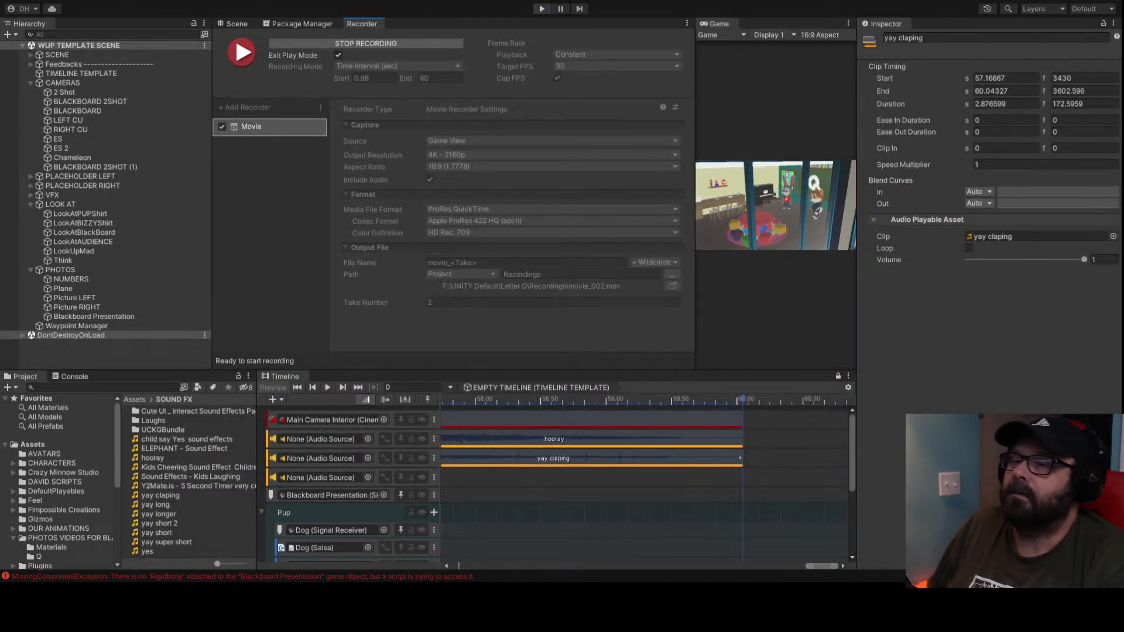
left_click(586, 401)
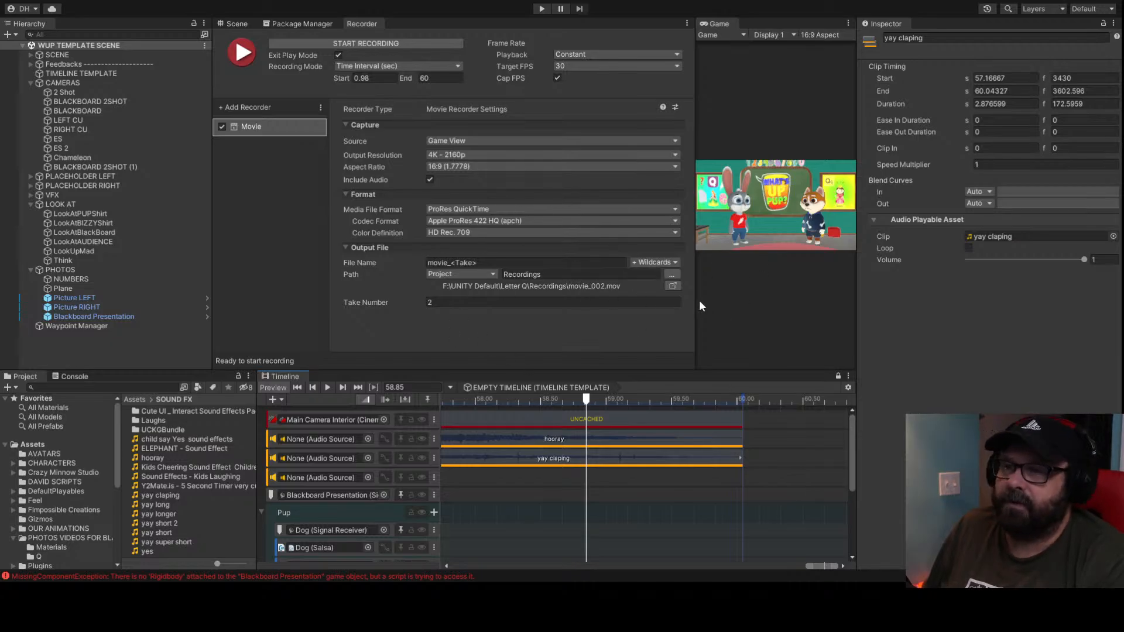
left_click(672, 285)
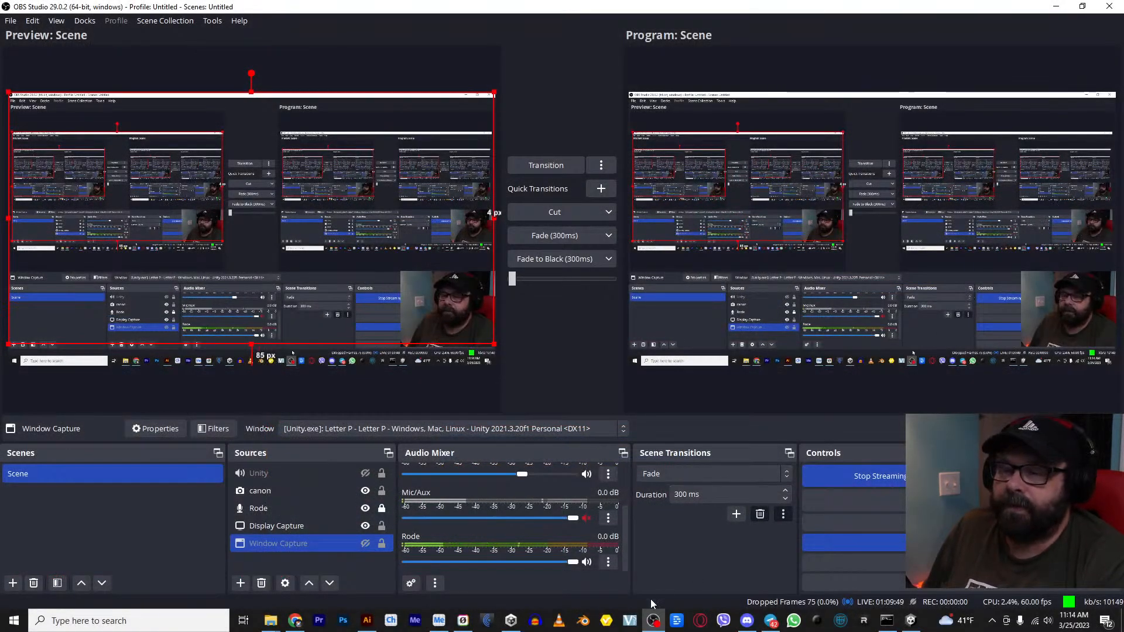
Switch to Adobe Media Encoder and add movie_001 from the Recordings folder to the encoding queue
left_click(910, 620)
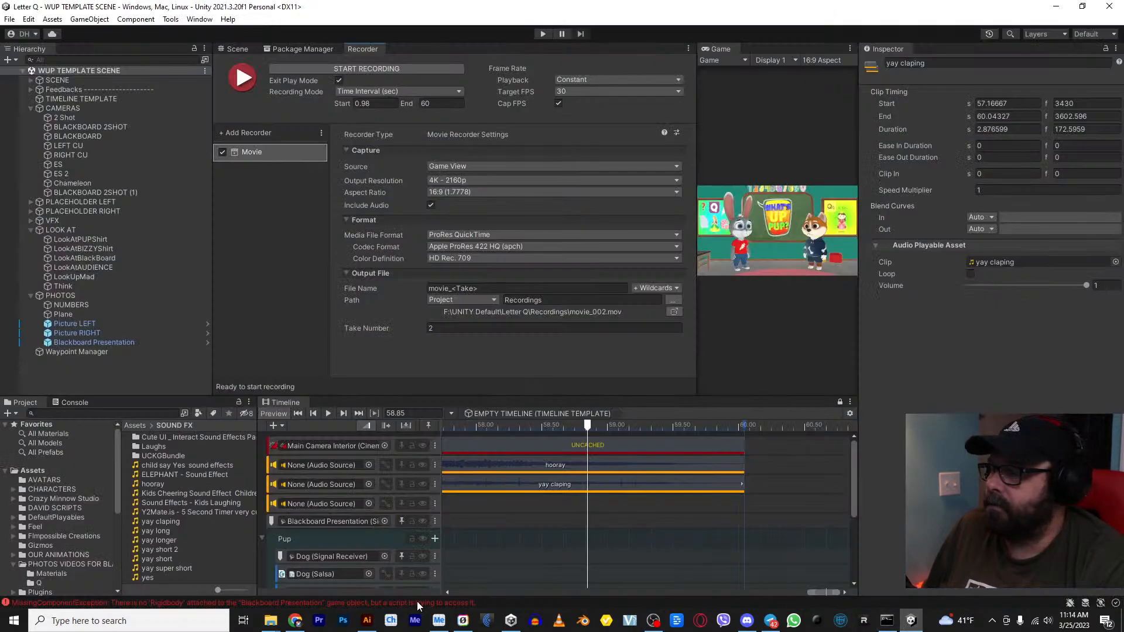
left_click(439, 620)
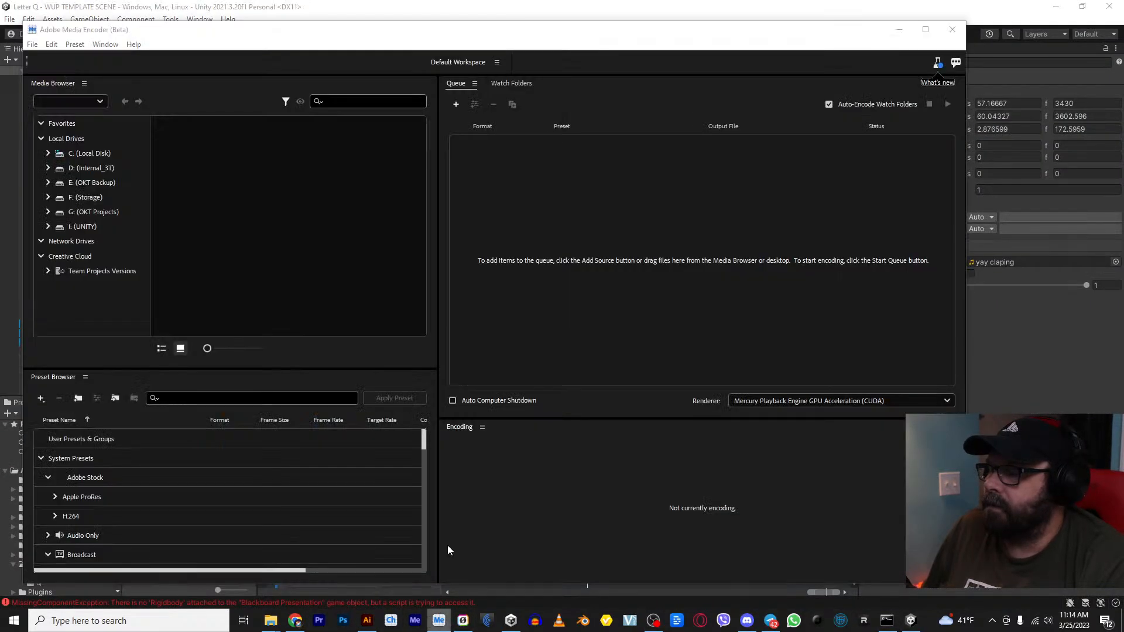
mouse_move(270, 620)
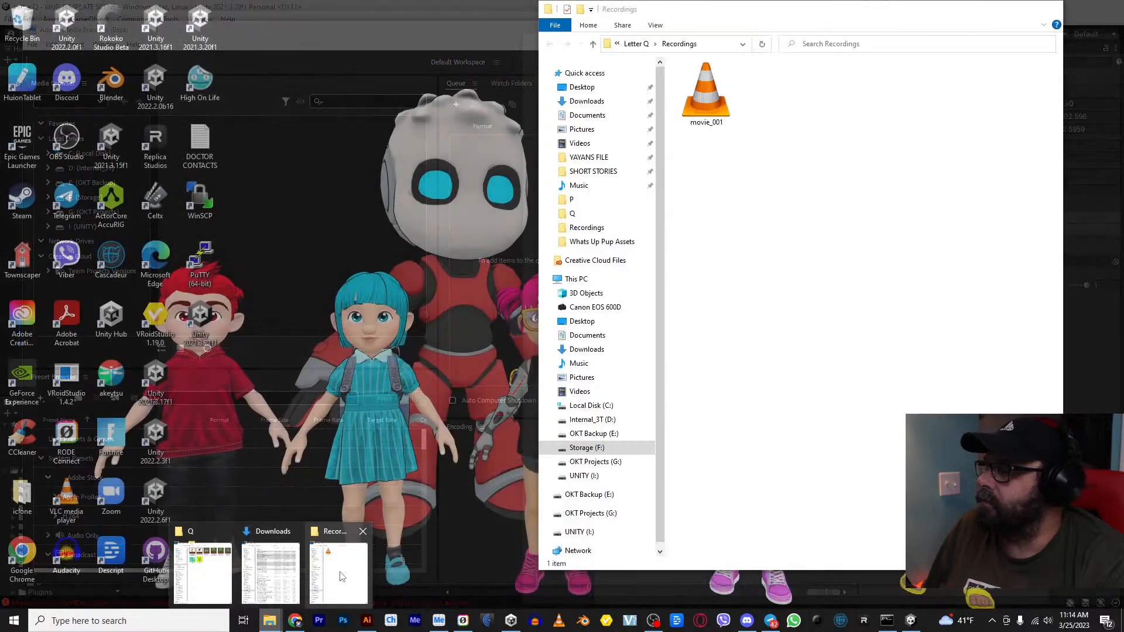
left_click(336, 564)
left_click_drag(706, 100, 497, 241)
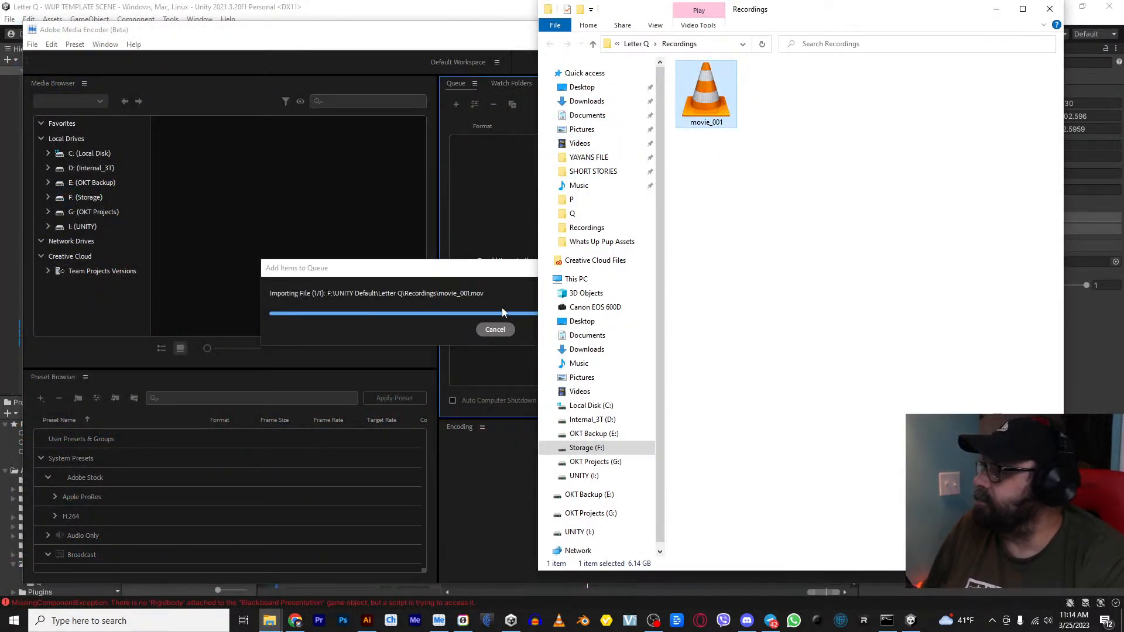
Check the H.264 Match Source - High bitrate export settings for movie_001, accept them, and start encoding the queue
left_click(500, 329)
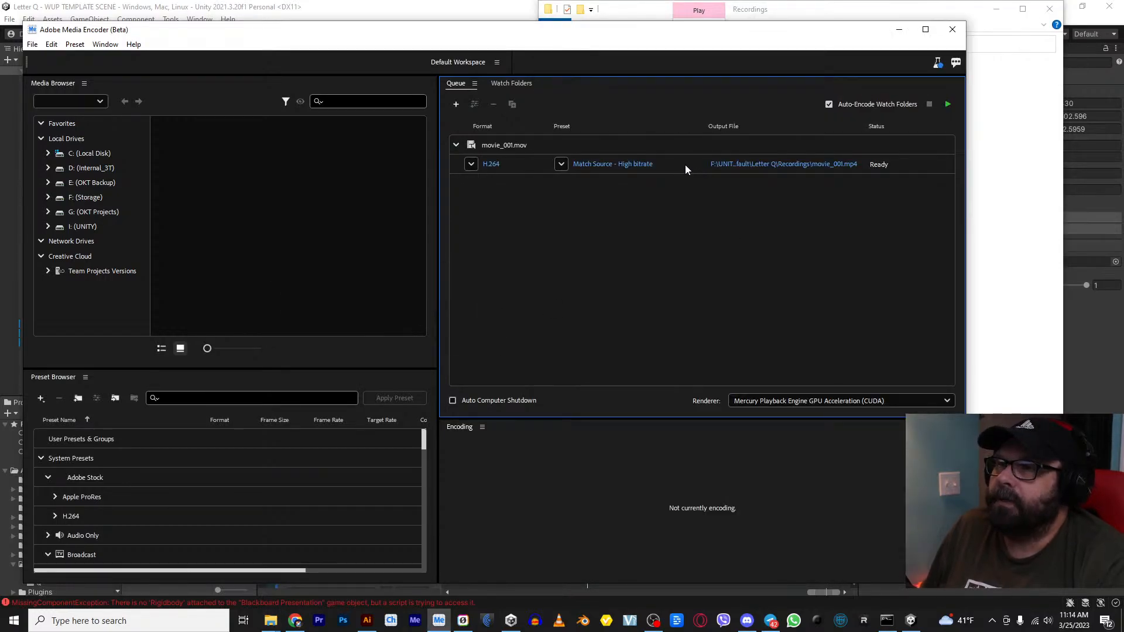
left_click(628, 167)
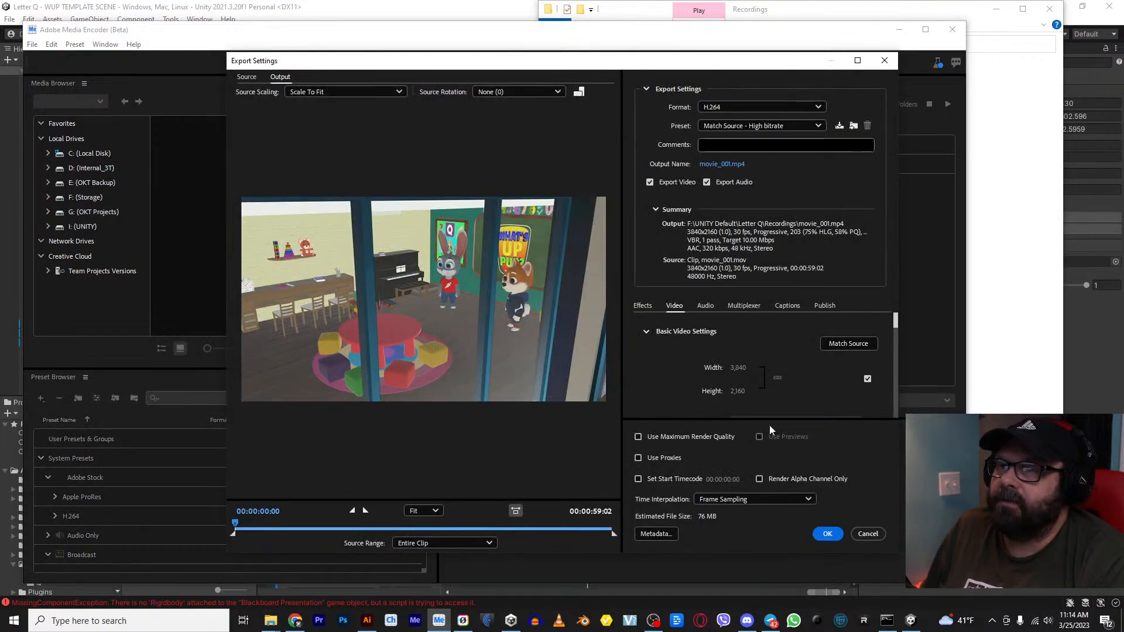
scroll(831, 398, "down", 8)
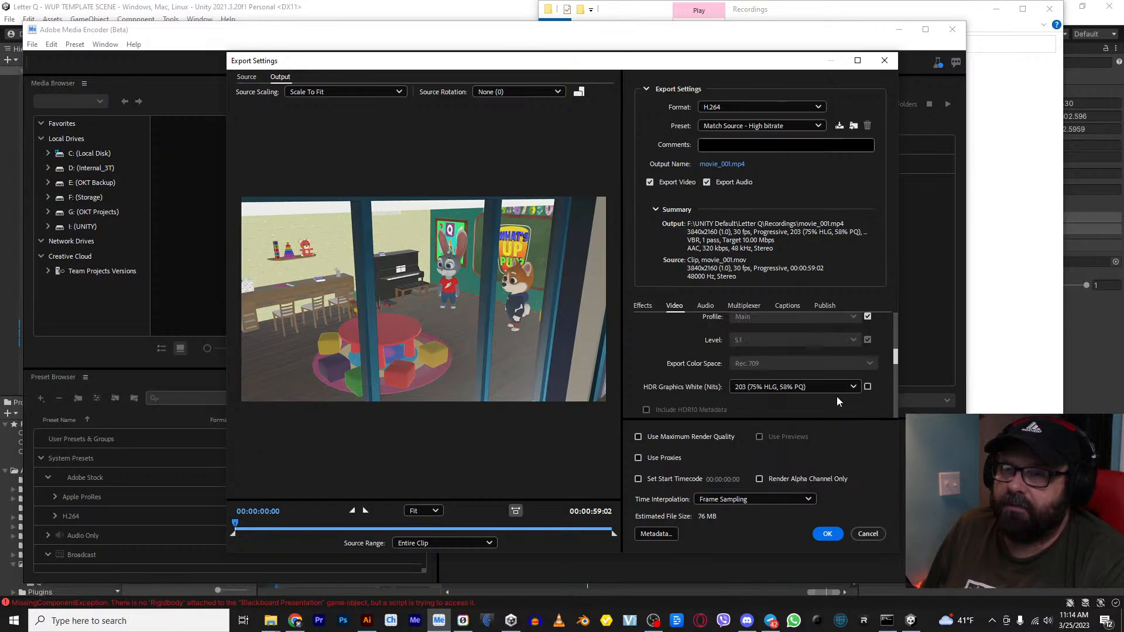
scroll(831, 397, "down", 2)
scroll(832, 394, "up", 2)
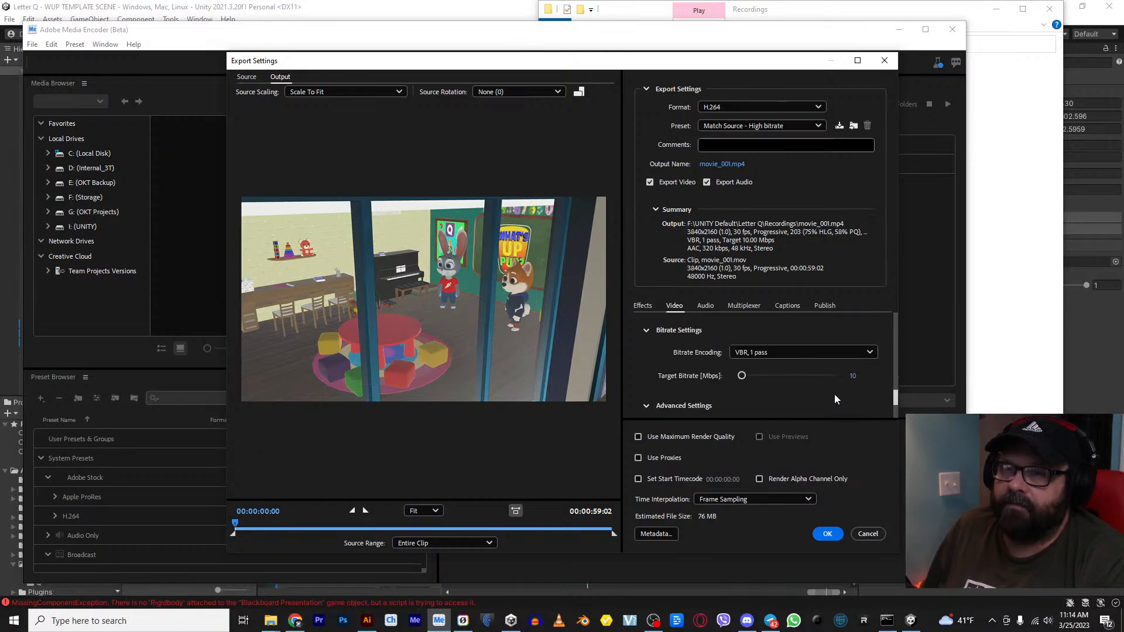
left_click(827, 533)
left_click(946, 104)
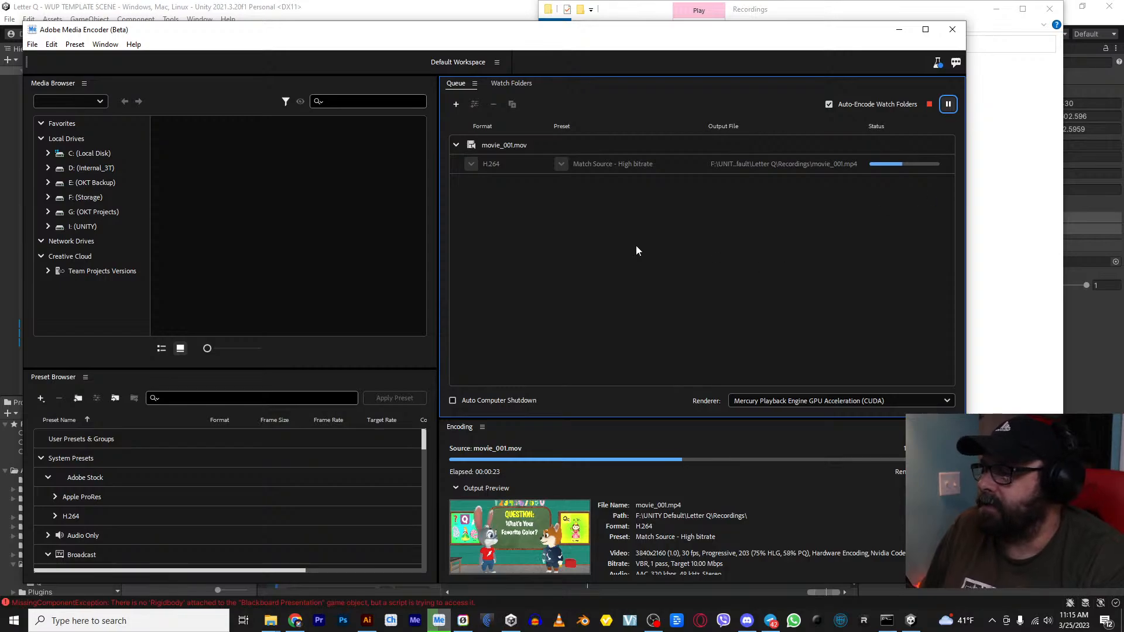
Switch to Photoshop, hide the bunny photo layer, and show the P text layer on the blackboard
left_click(343, 622)
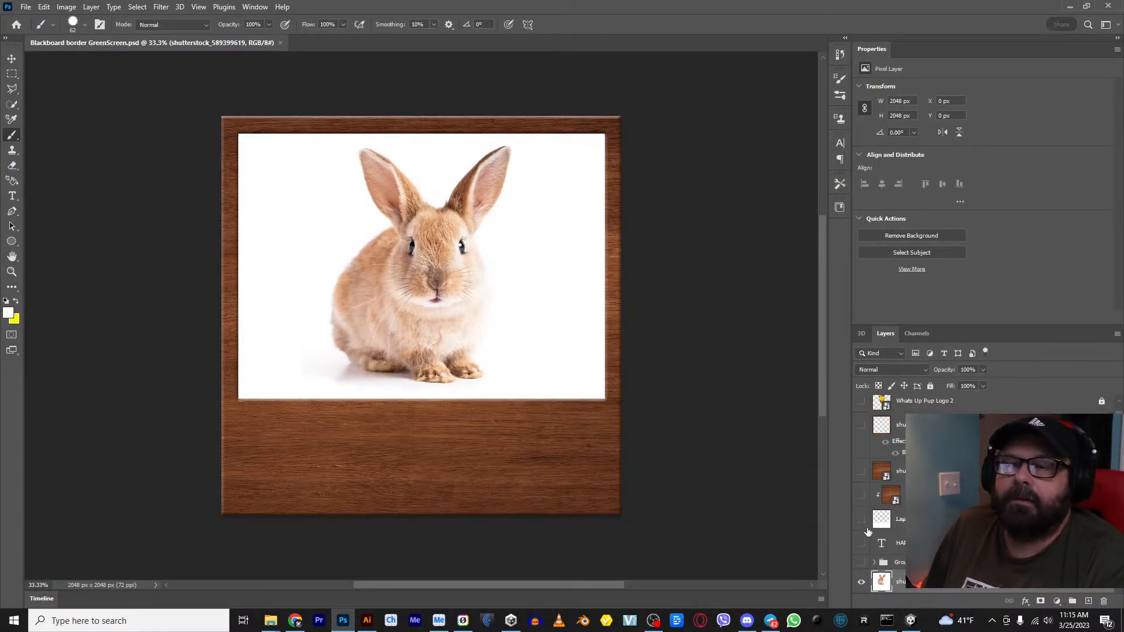
left_click(860, 583)
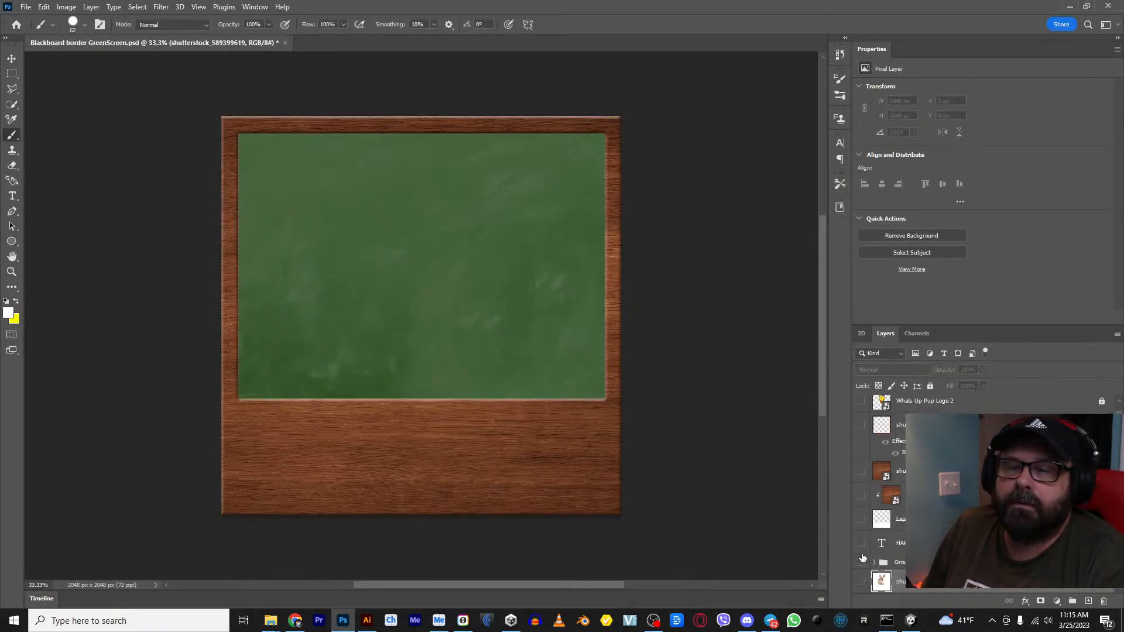
scroll(863, 472, "up", 2)
scroll(884, 460, "up", 3)
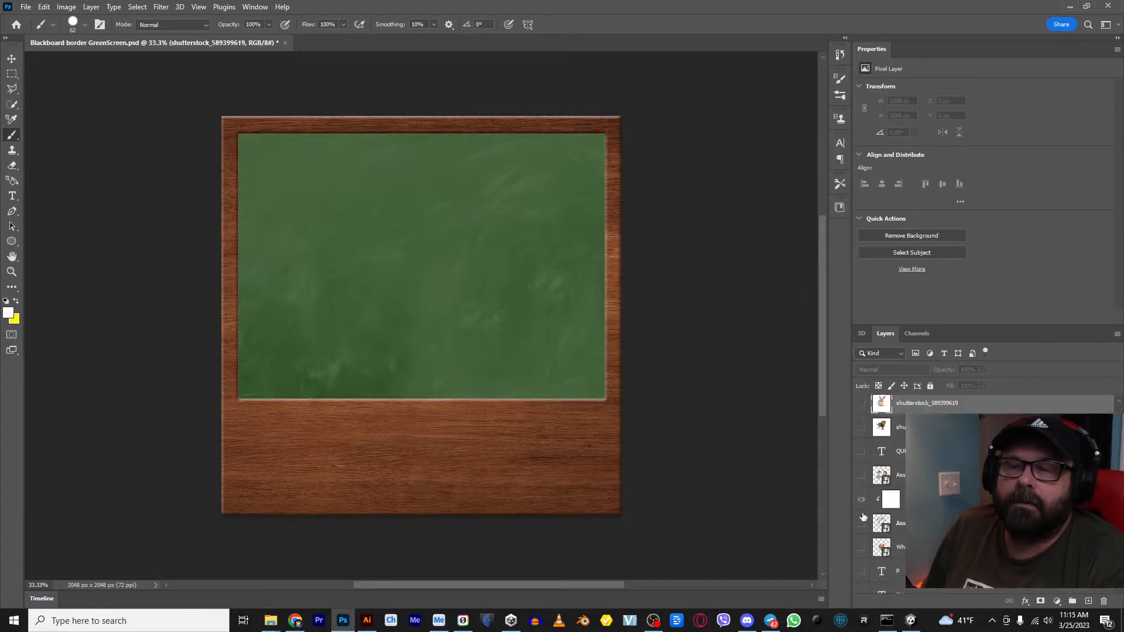
left_click(860, 479)
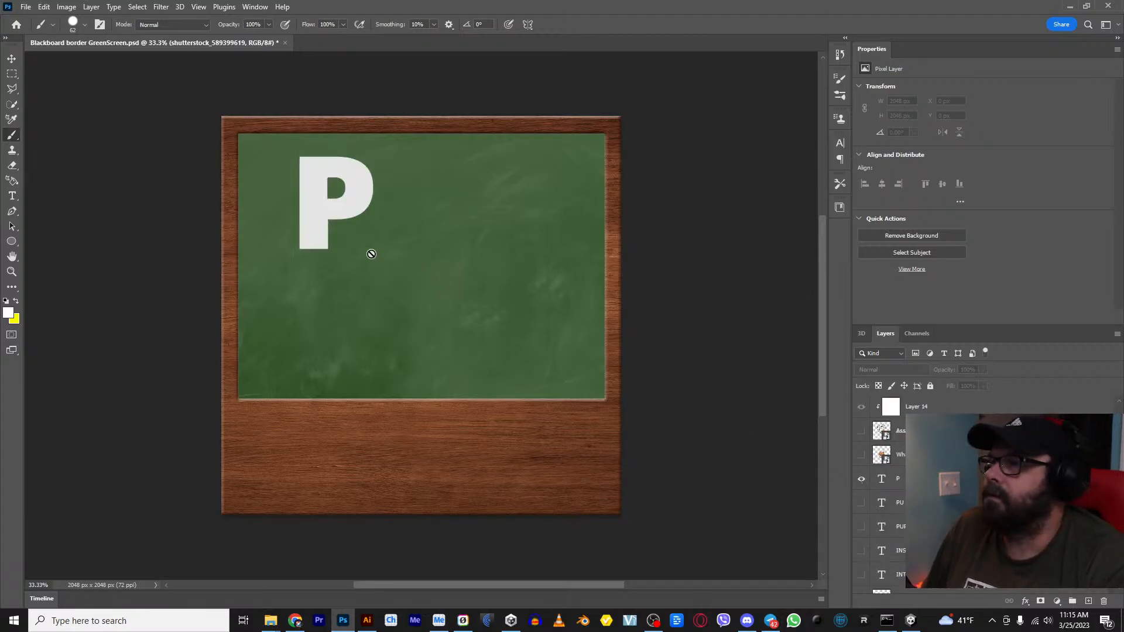
left_click(315, 224)
left_click(550, 231)
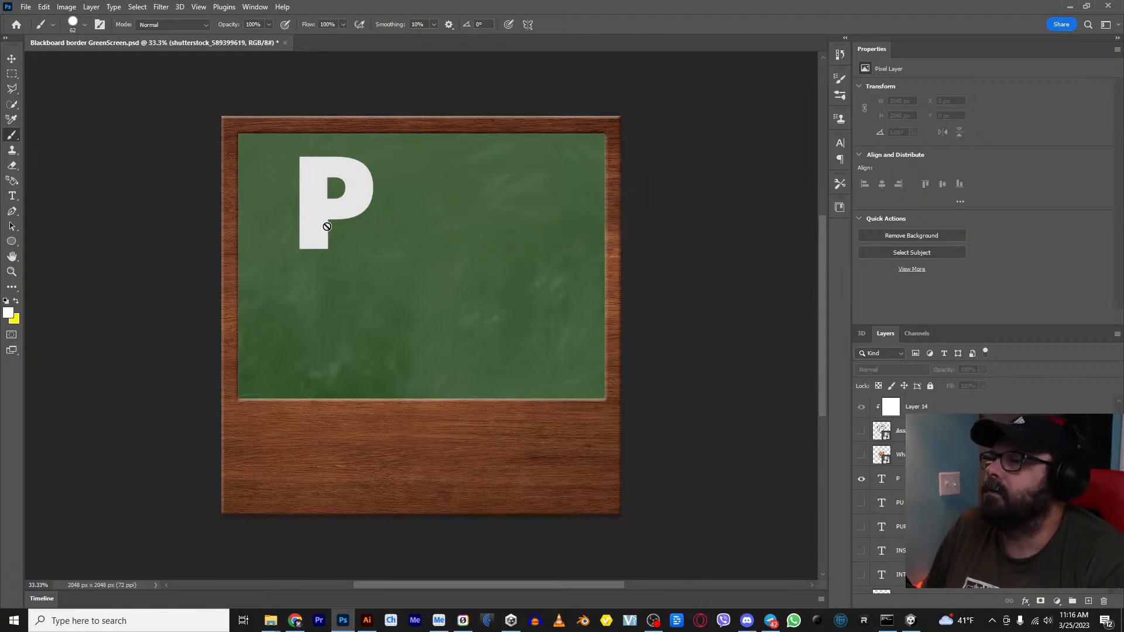
left_click(317, 230)
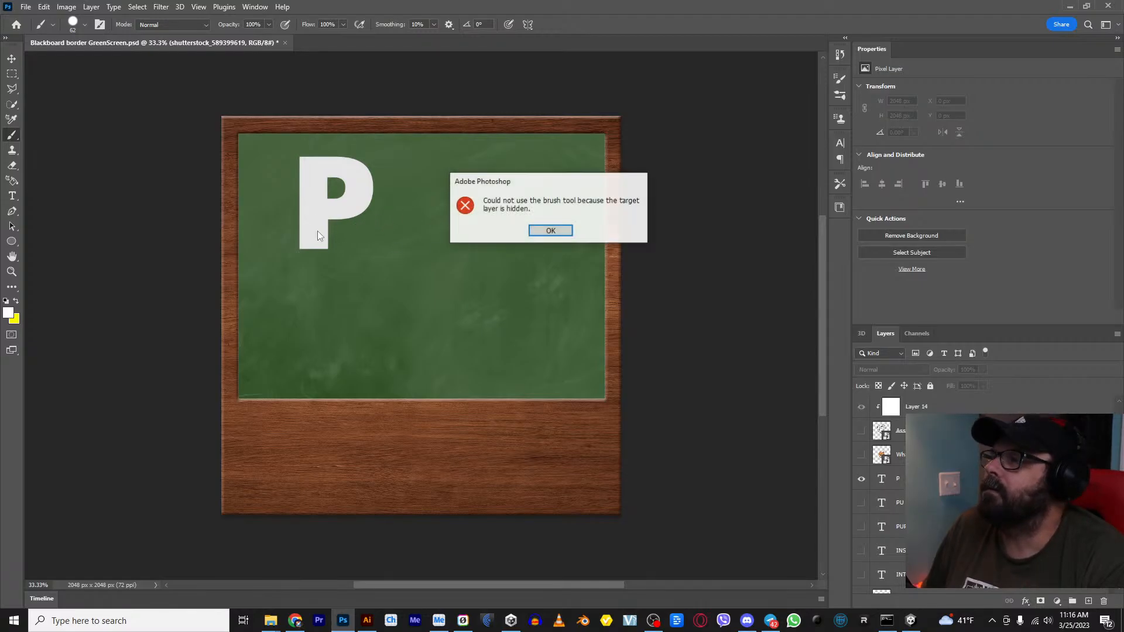
left_click(550, 231)
Select the letter P on the blackboard and replace it with Q
left_click(9, 58)
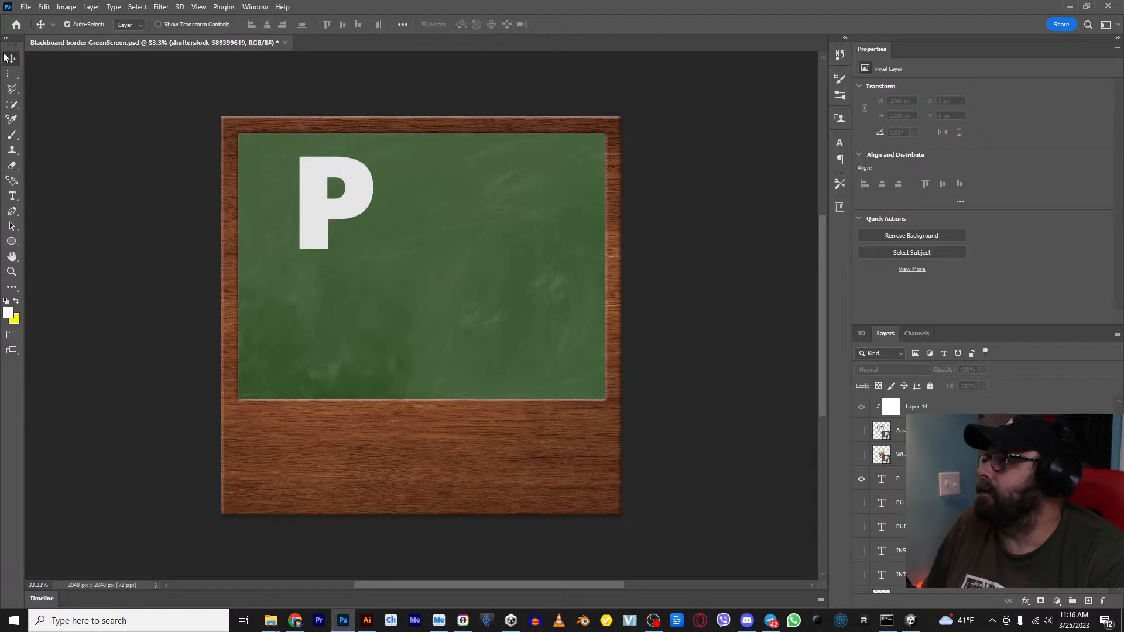
left_click(300, 213)
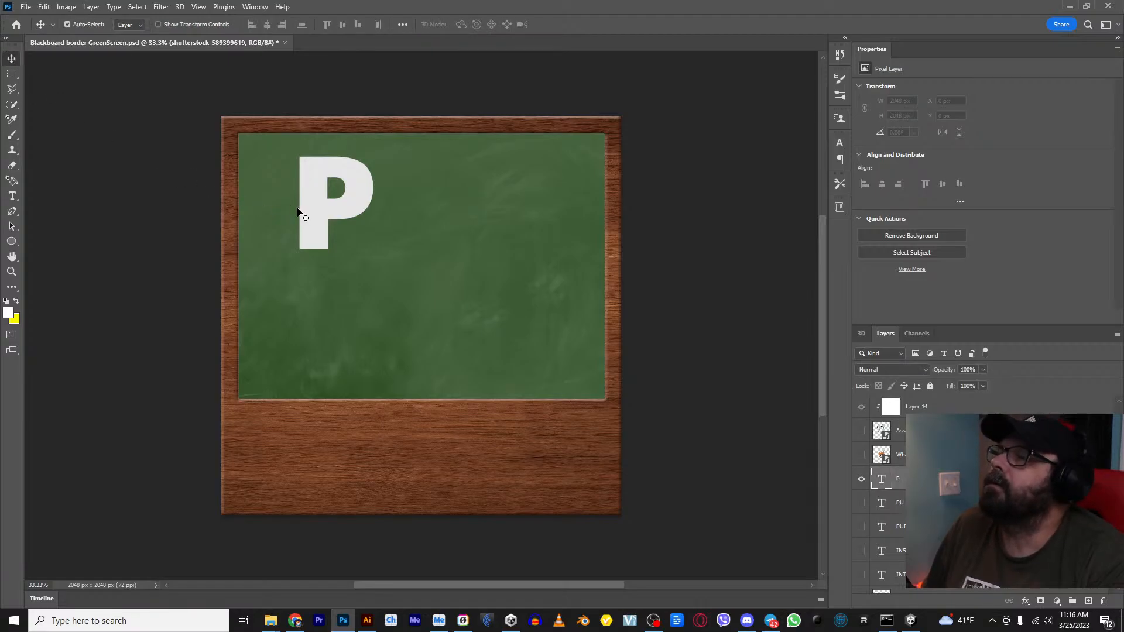
double_click(321, 235)
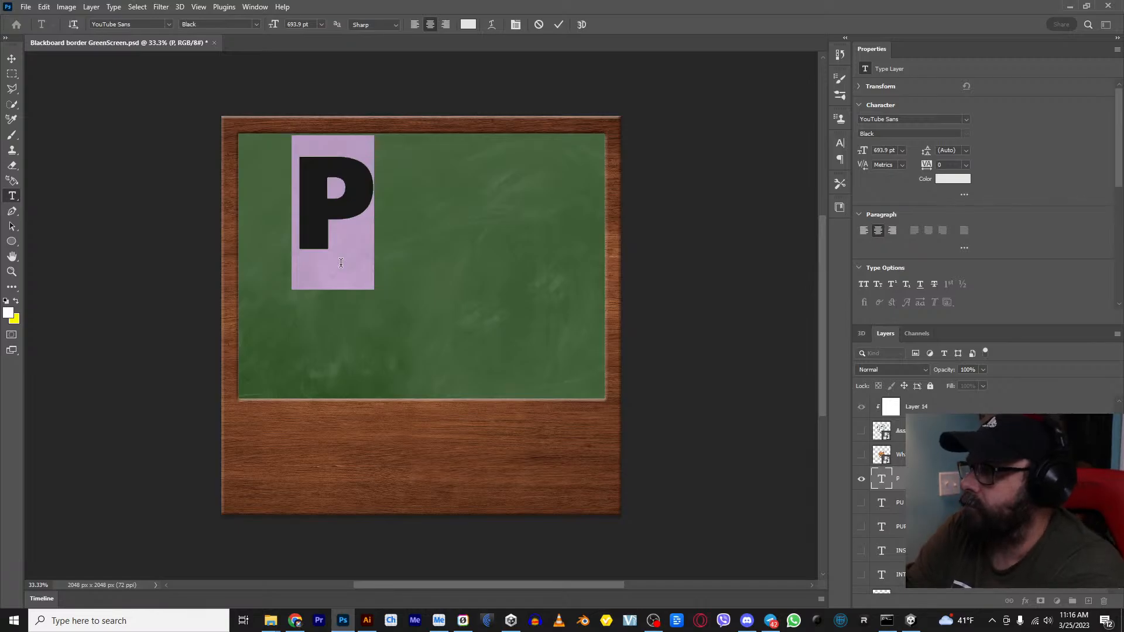
type("Q")
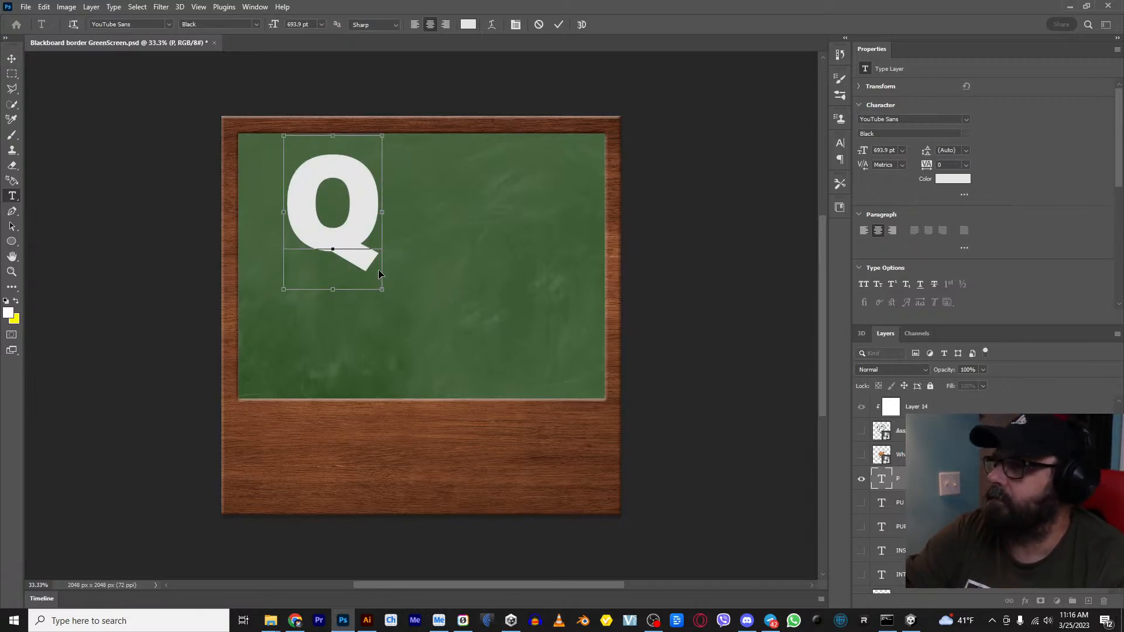
Scale the letter Q up to about 149% and centre it on the green board
key("ctrl+t")
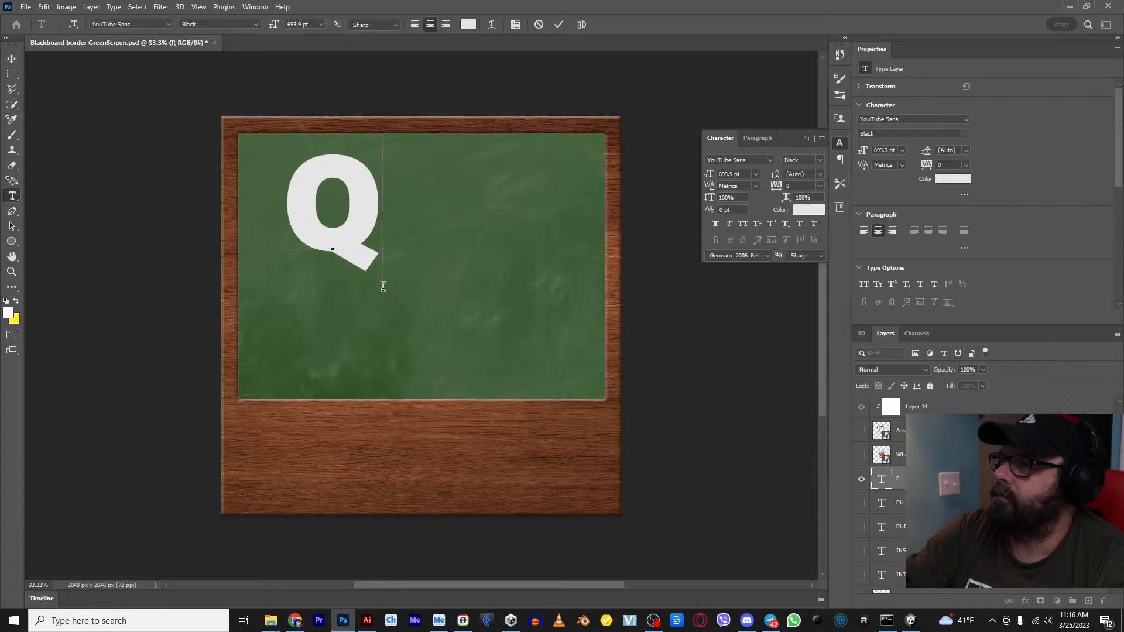
left_click(12, 60)
key("ctrl")
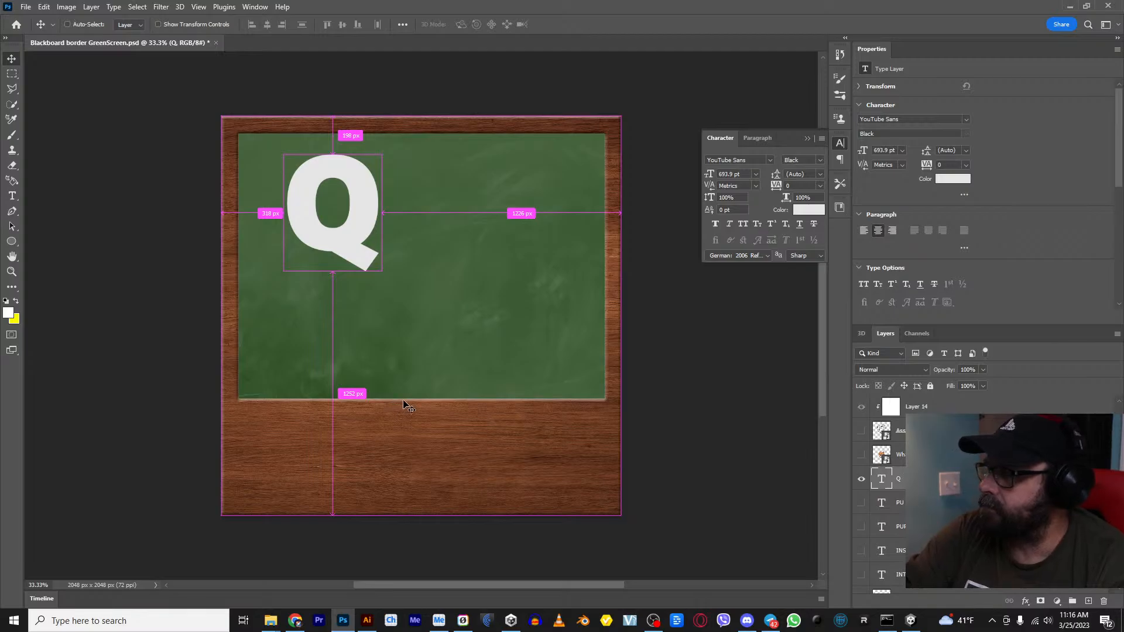
key("ctrl+t")
left_click_drag(383, 289, 431, 368)
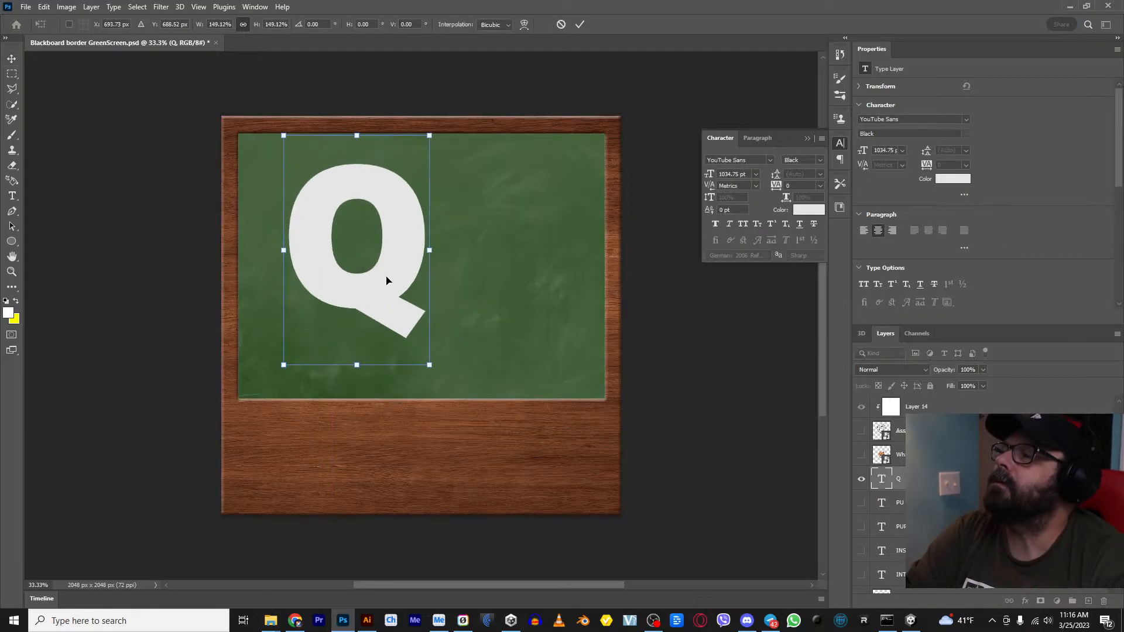
left_click_drag(387, 281, 451, 302)
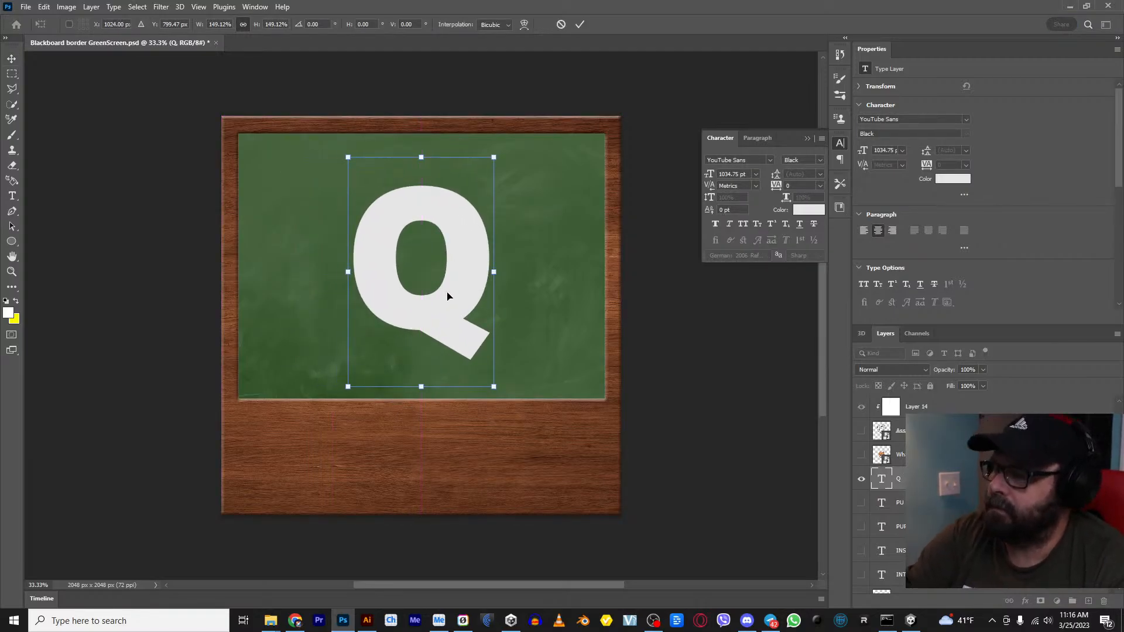
key("Return")
Export the blackboard image as a PNG named Blackboard Q into the Q folder of Whats Up Pup Assets
left_click(26, 7)
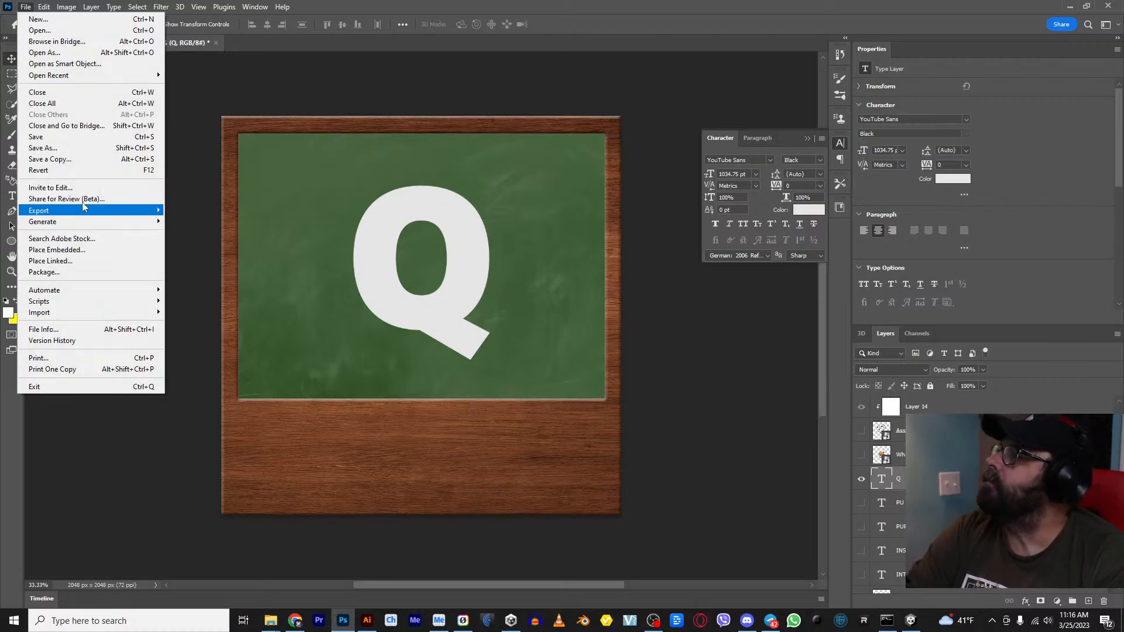
mouse_move(83, 214)
left_click(187, 221)
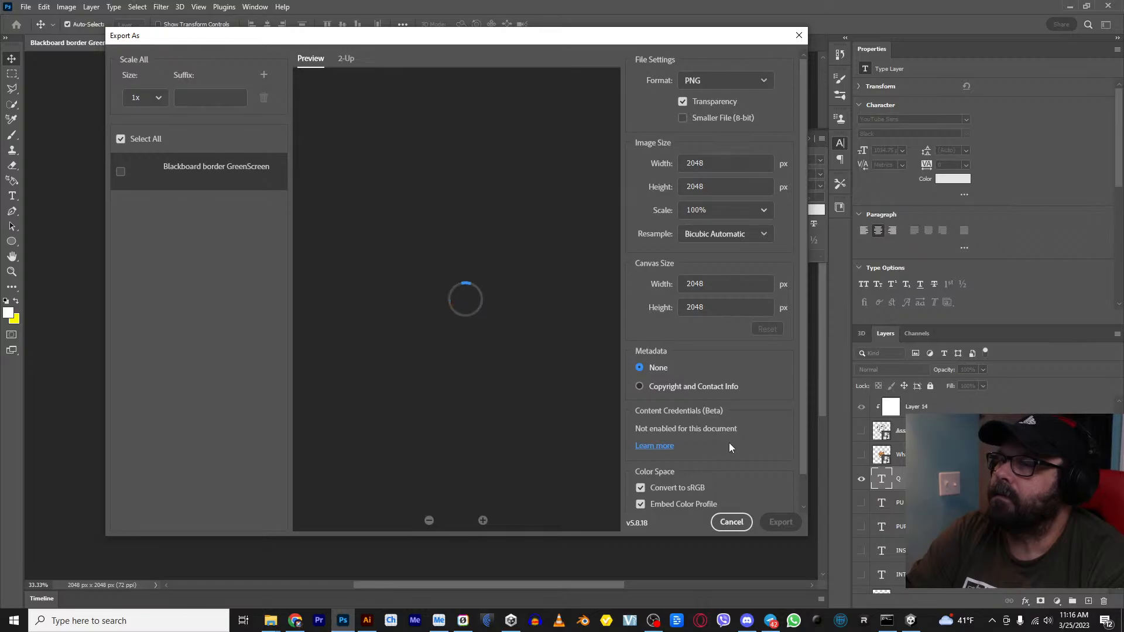
left_click(781, 522)
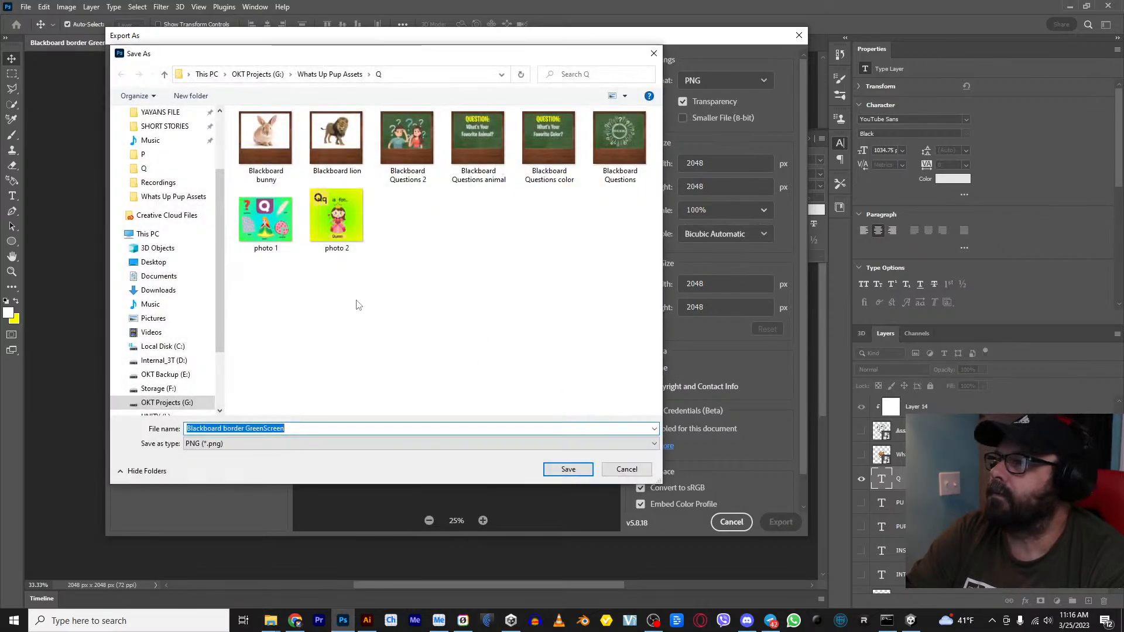
left_click(223, 427)
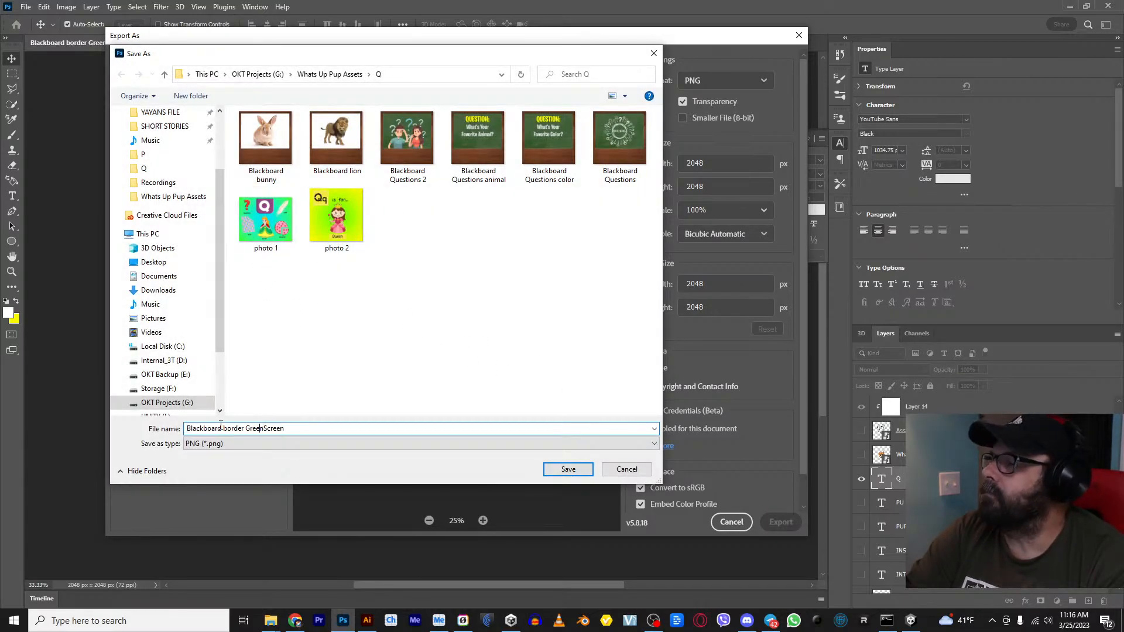
left_click_drag(223, 428, 286, 429)
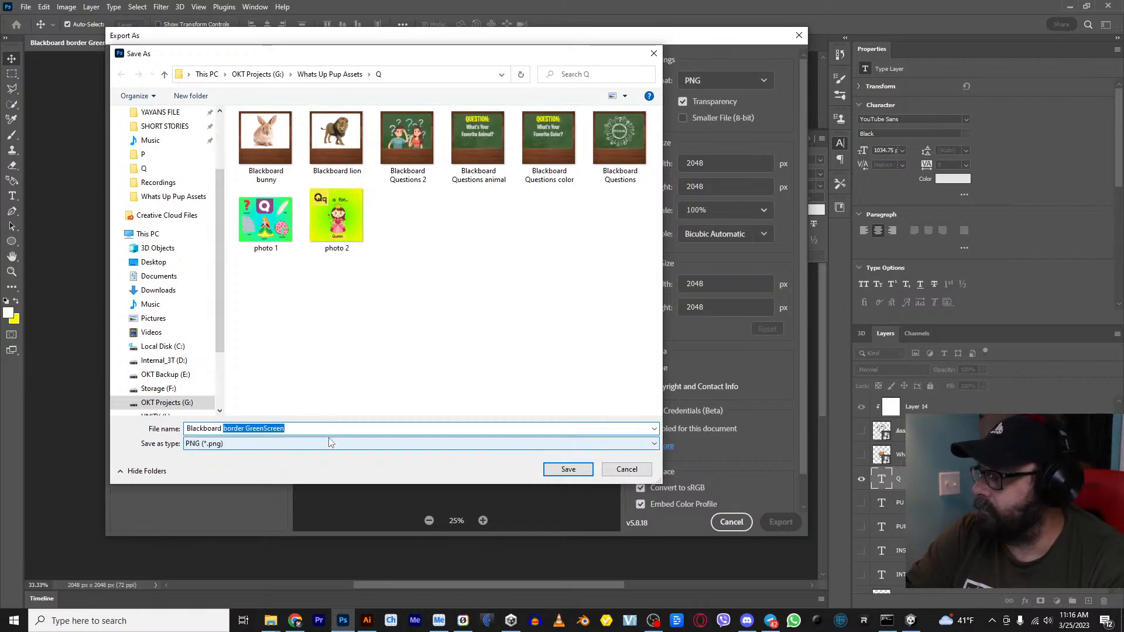
type("Q")
left_click(579, 398)
left_click(588, 470)
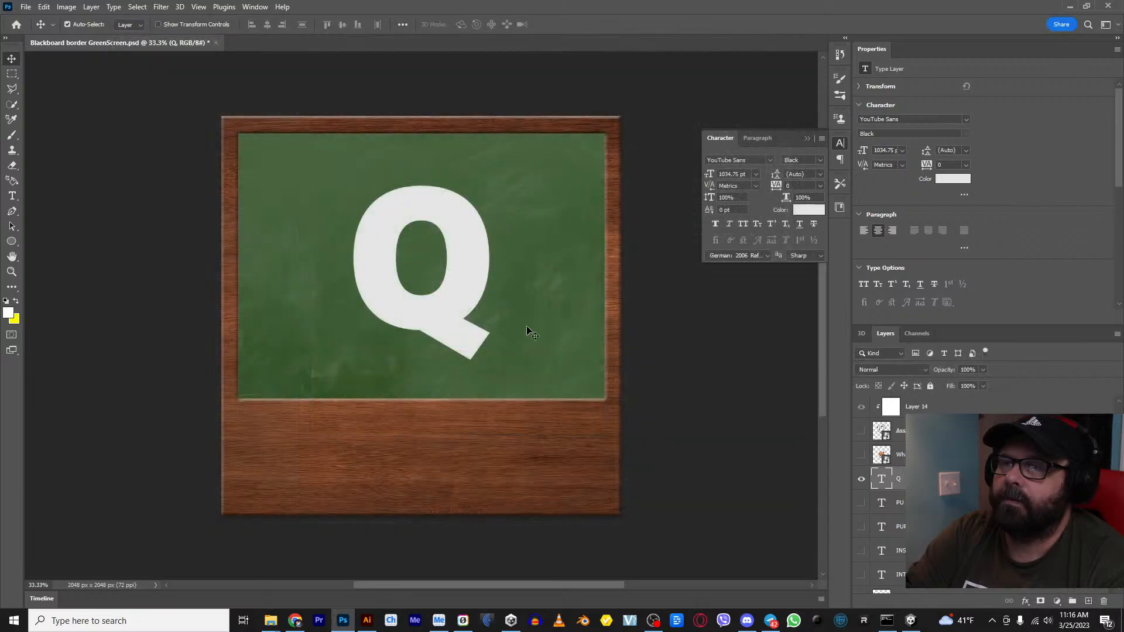
Save the Blackboard border GreenScreen document and quit Photoshop
left_click(21, 7)
left_click(35, 140)
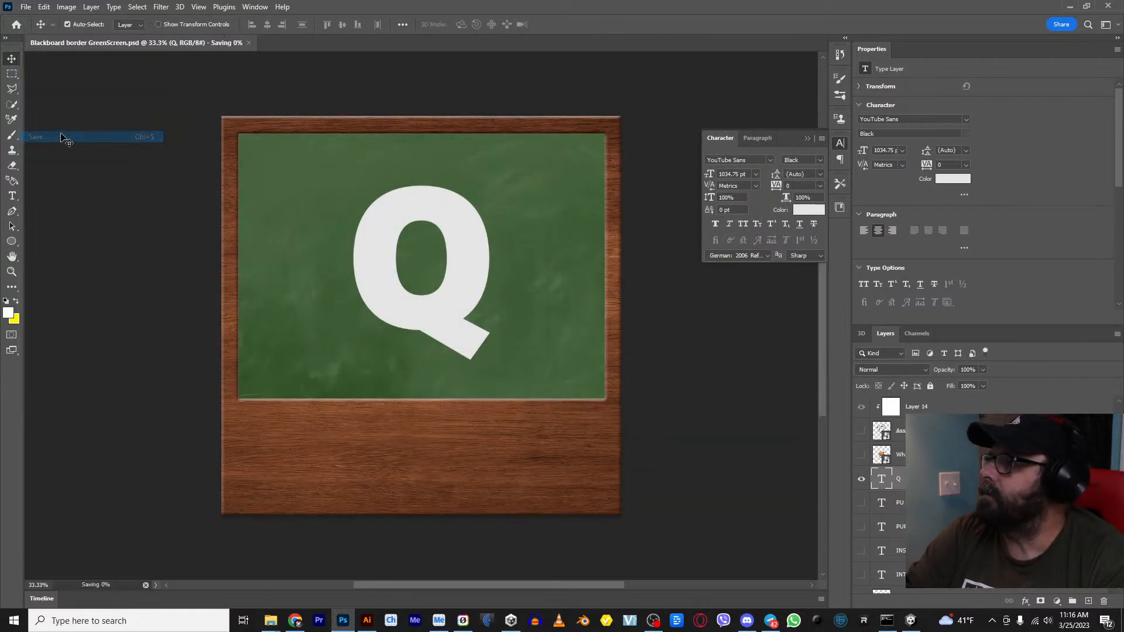
left_click(1108, 6)
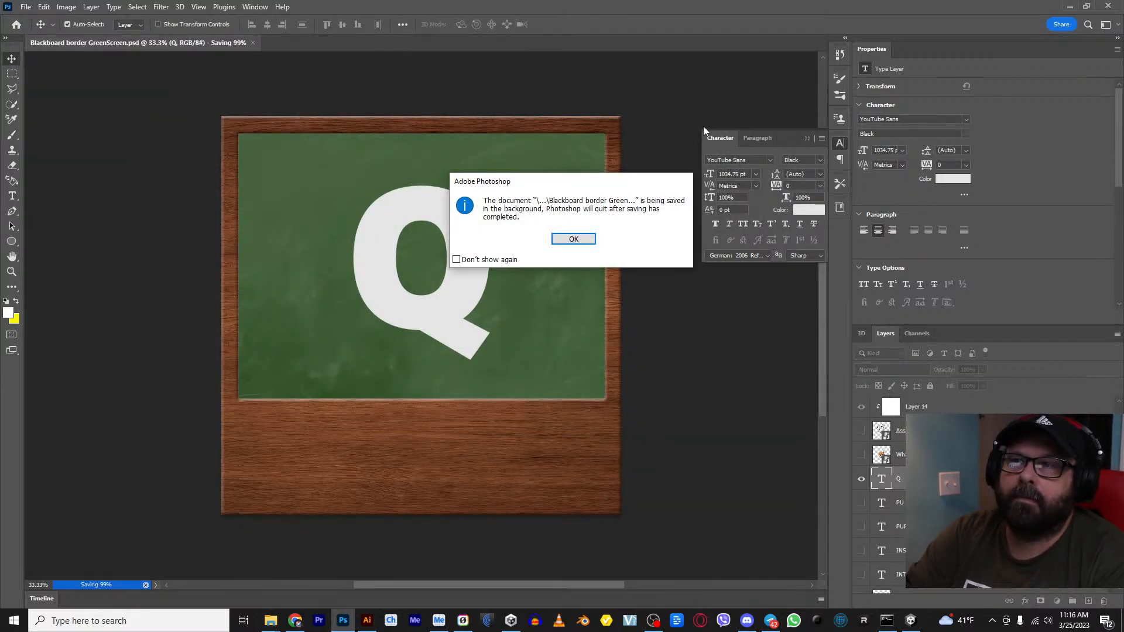
left_click(576, 241)
Switch to Unity and import the Blackboard Q image from the Q folder into the project's blackboard photos and videos folder
left_click(910, 620)
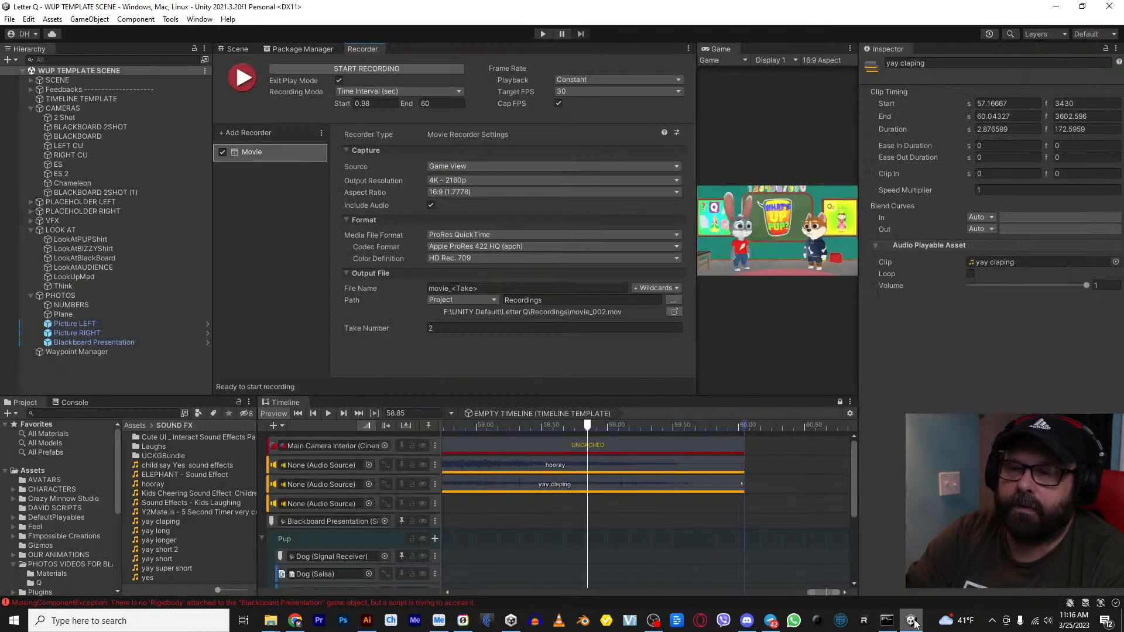
left_click(60, 564)
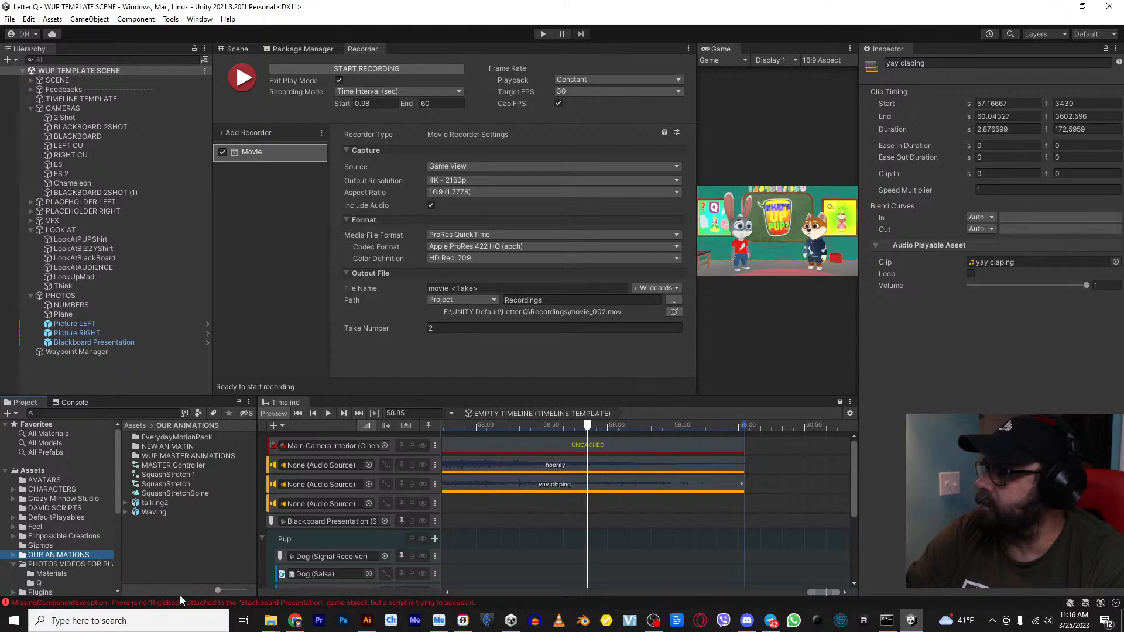
left_click(270, 621)
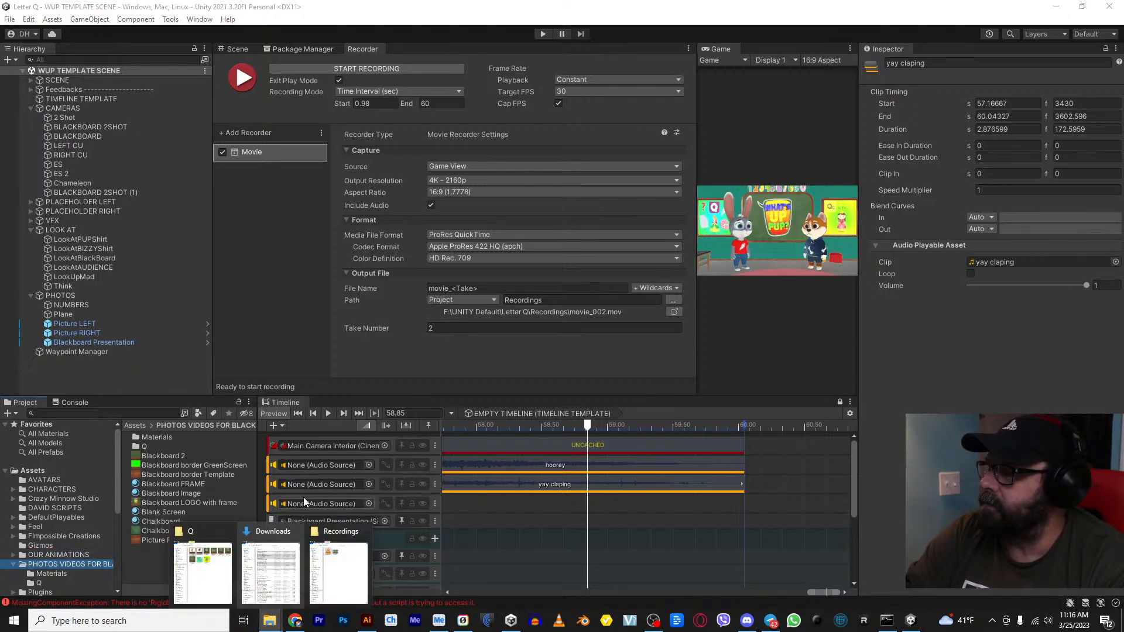
left_click(219, 564)
left_click_drag(888, 124, 163, 563)
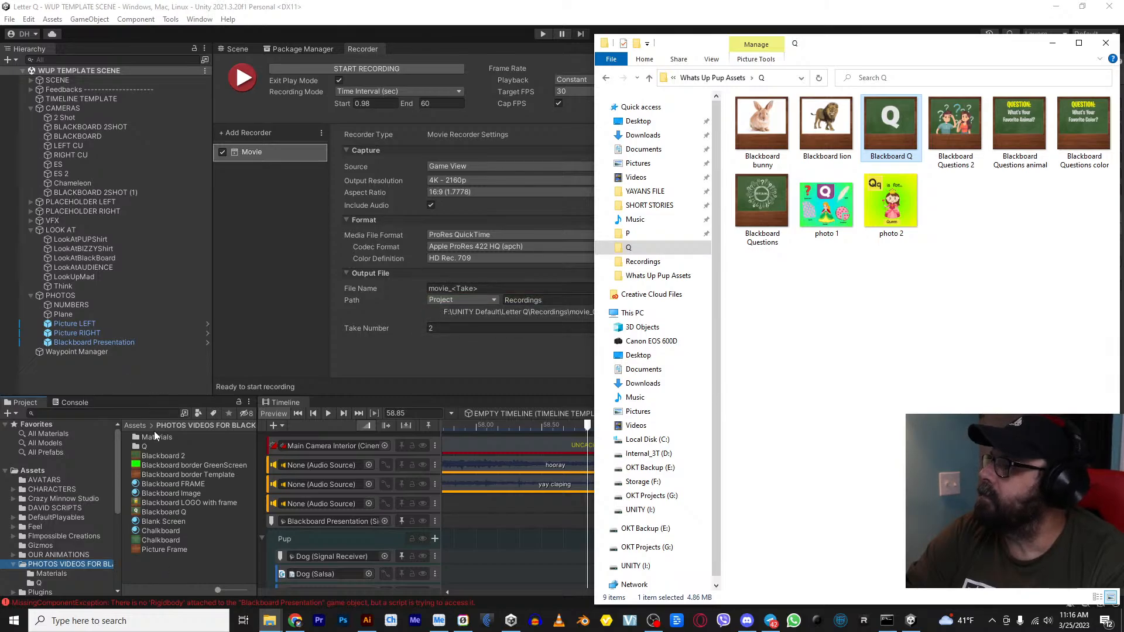
Assign the Blackboard Q image in the New Texture list of Blackboard Presentation's Material Manager
left_click(93, 342)
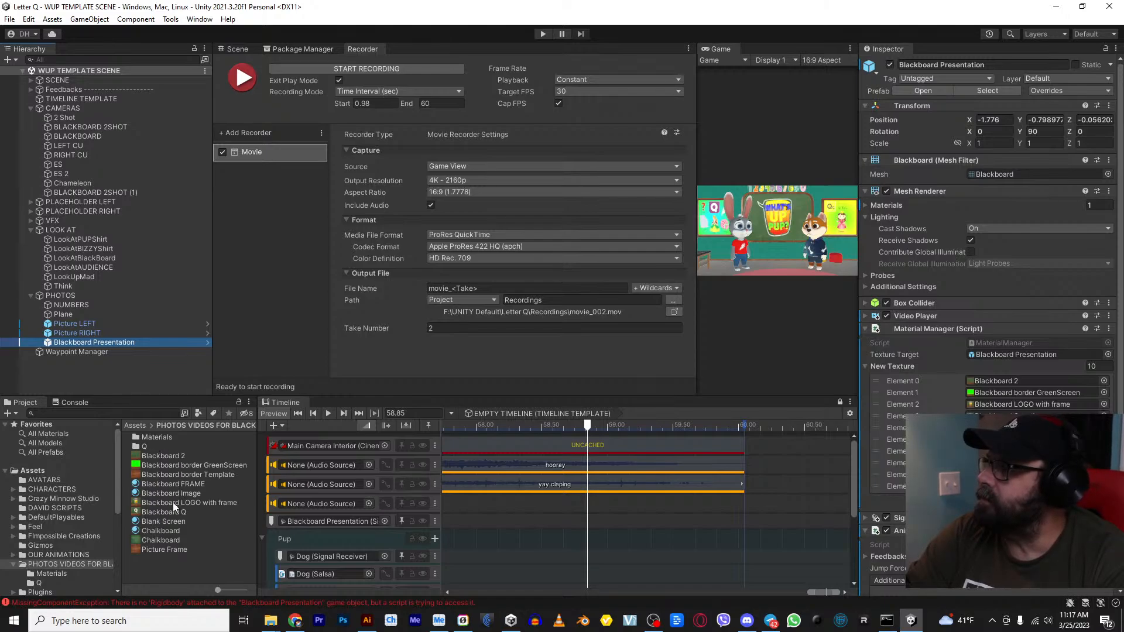
left_click_drag(167, 511, 936, 390)
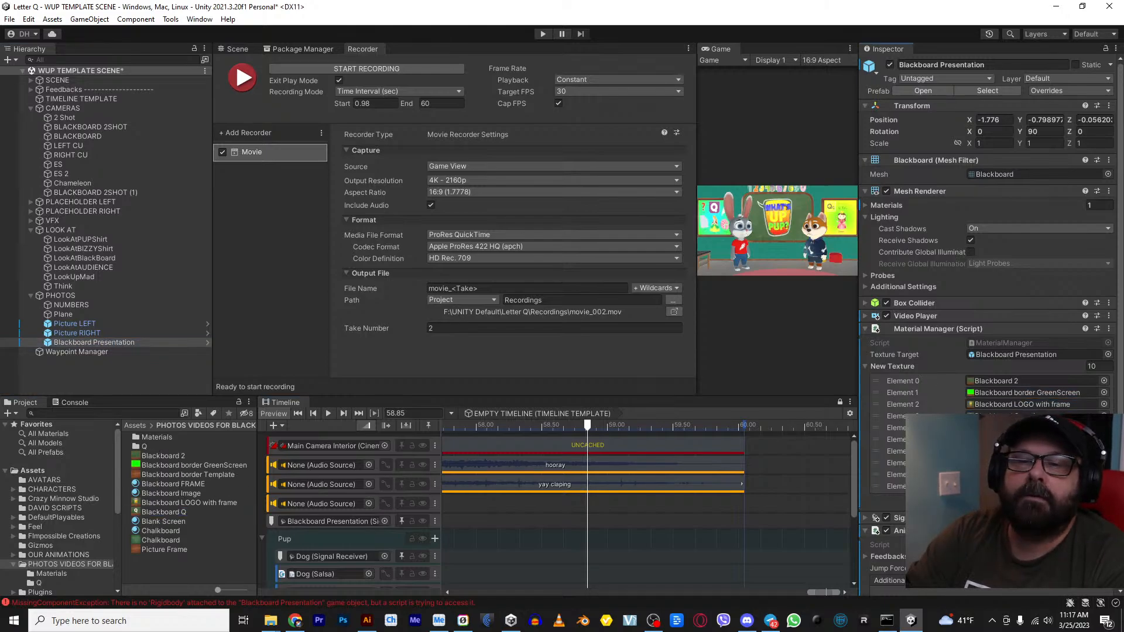
scroll(514, 511, "down", 8)
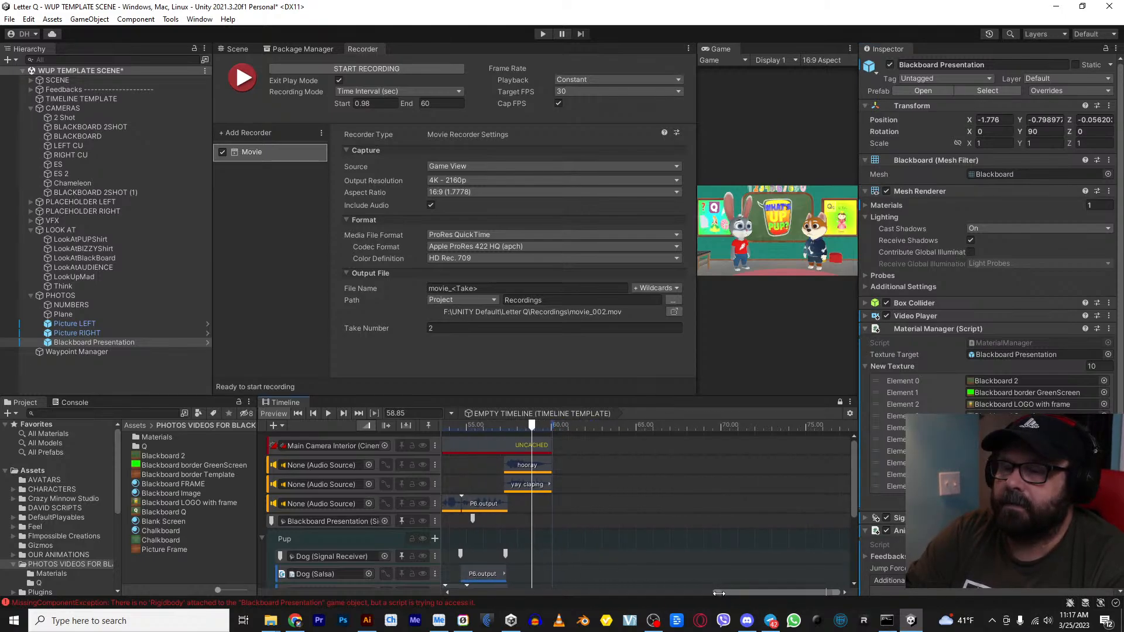
left_click_drag(719, 593, 454, 593)
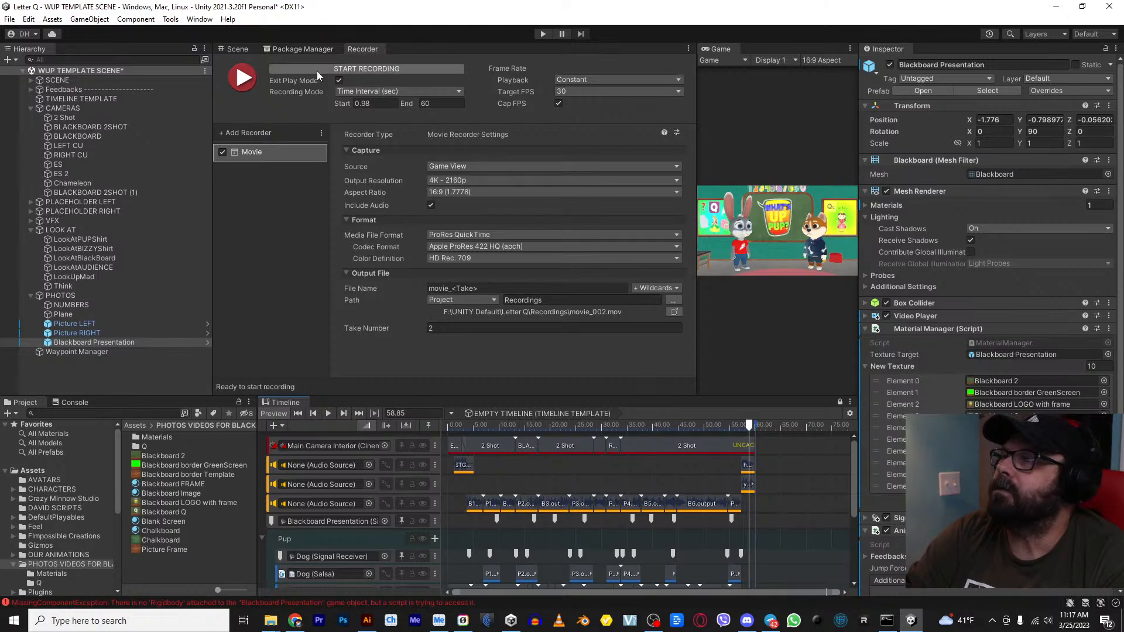
Record take 2 of the classroom movie in 4K ProRes, checking the Media Encoder queue while it records
left_click(353, 69)
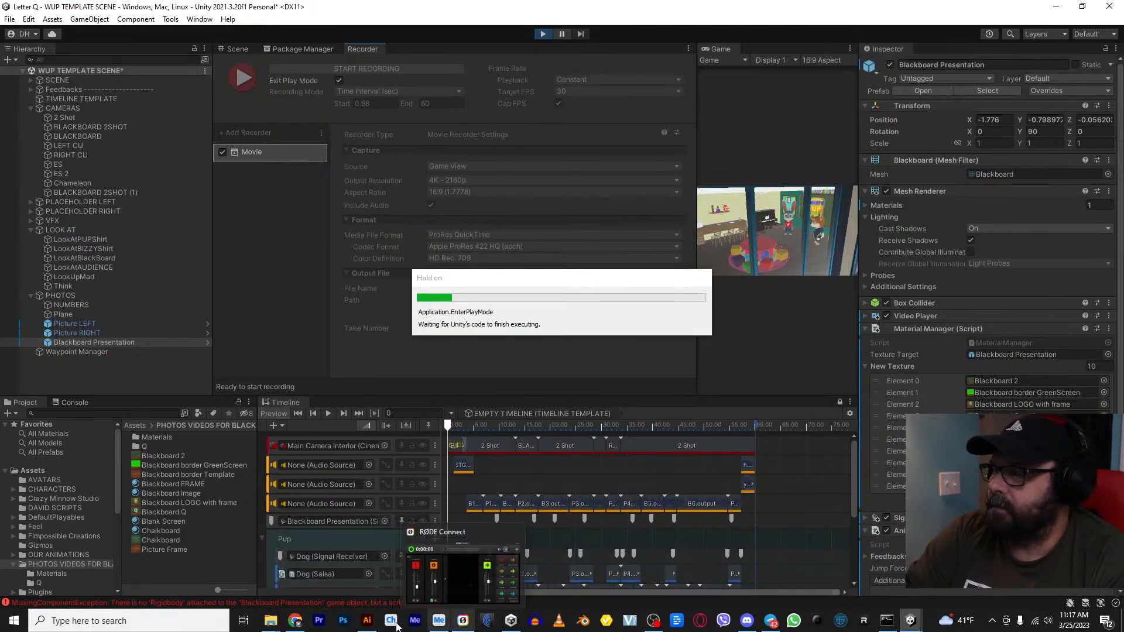
left_click(444, 625)
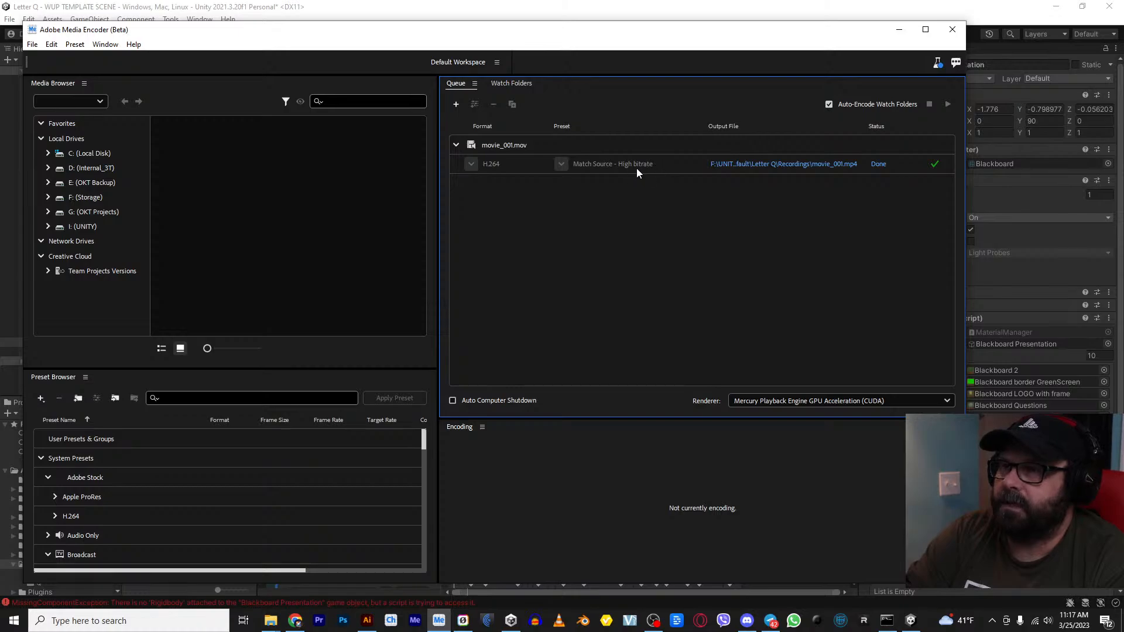
mouse_move(632, 169)
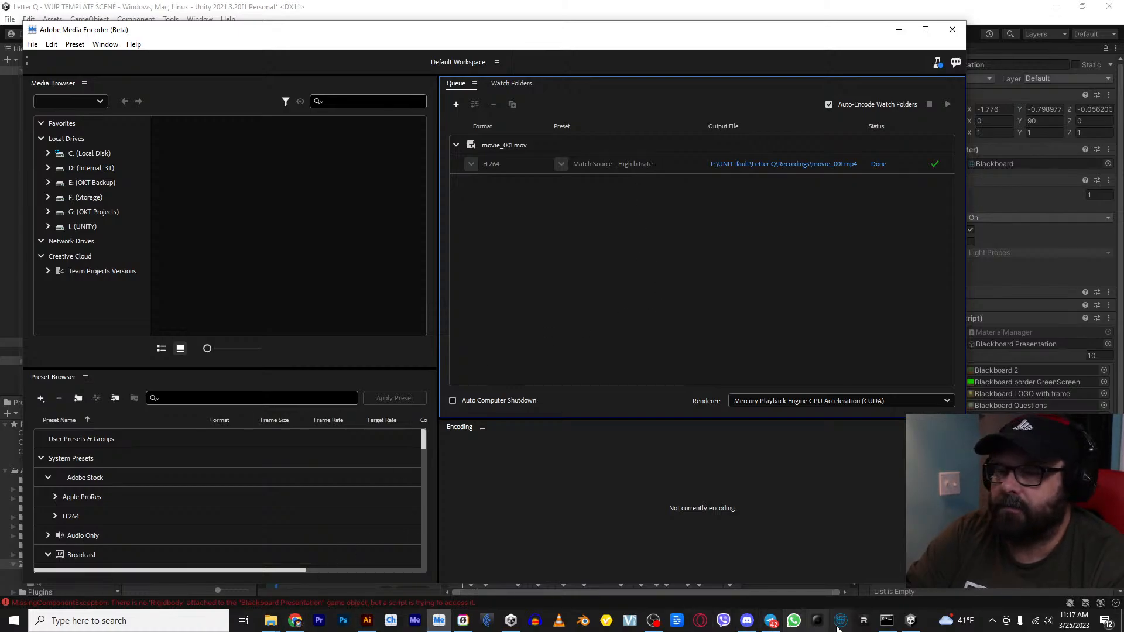
left_click(914, 624)
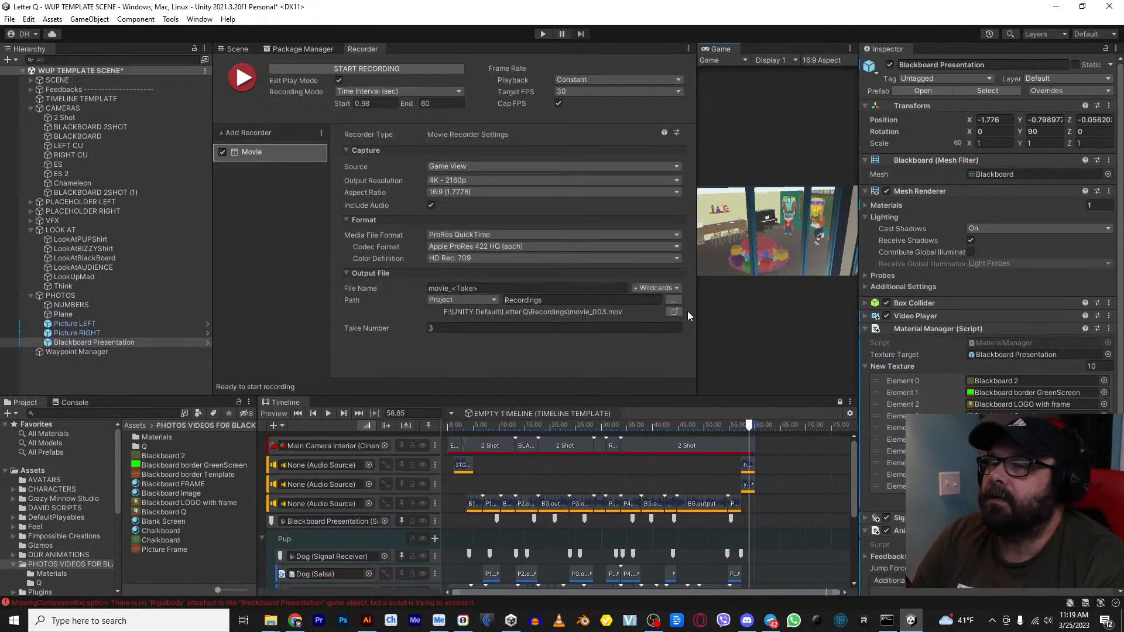
Add movie_002 from the Recordings folder to the Media Encoder queue and start its H.264 encode
left_click(439, 620)
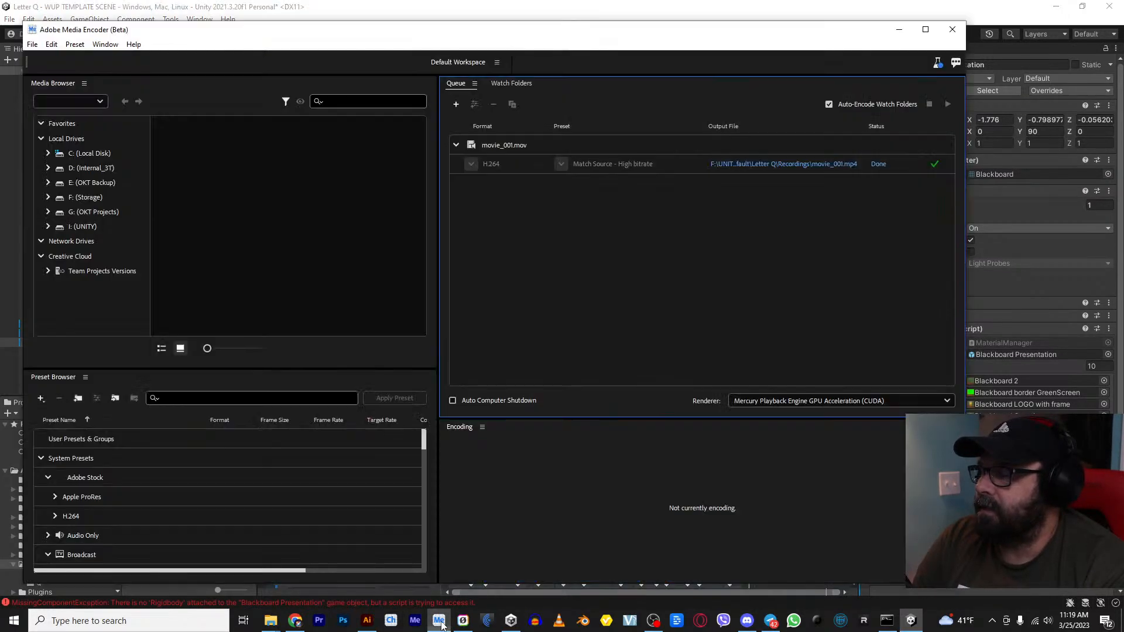
mouse_move(269, 620)
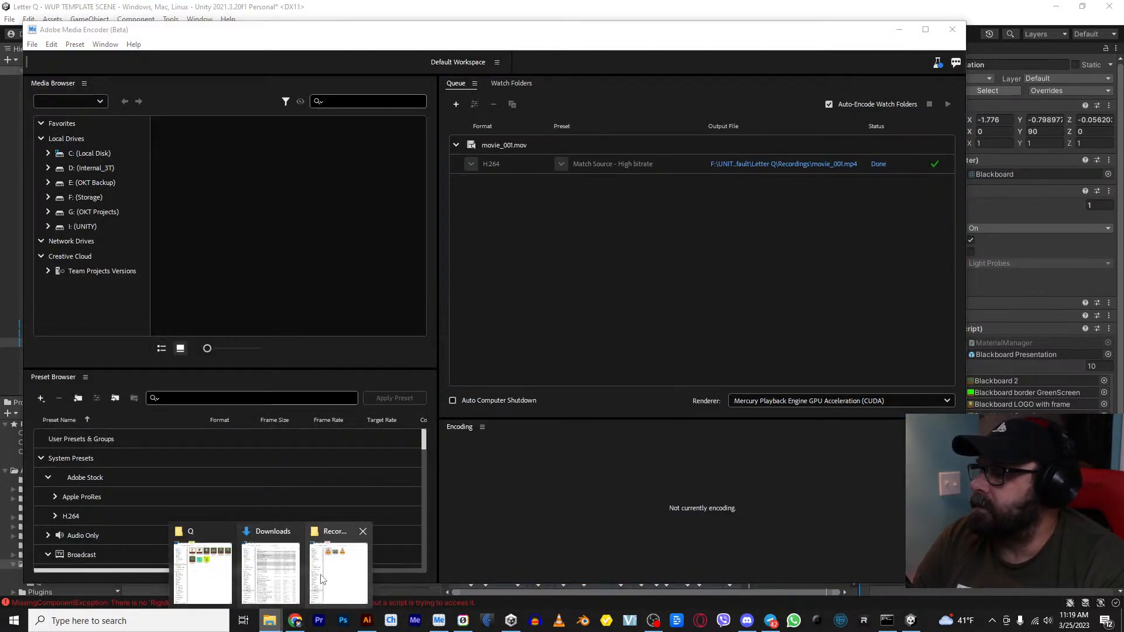
left_click(338, 570)
left_click_drag(831, 97, 489, 248)
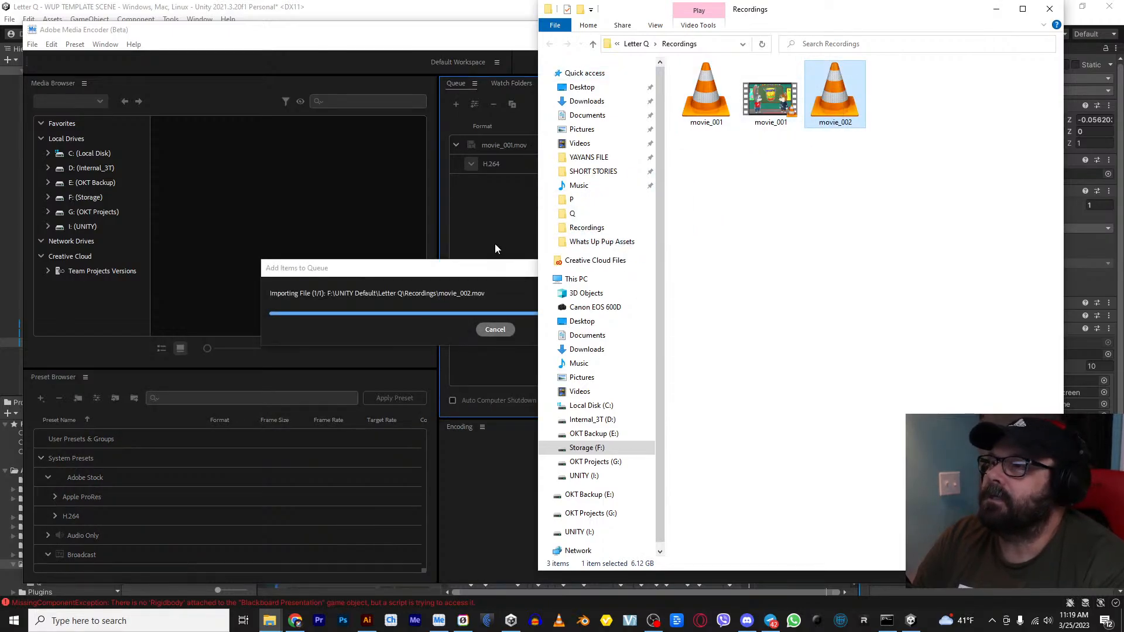
left_click(493, 242)
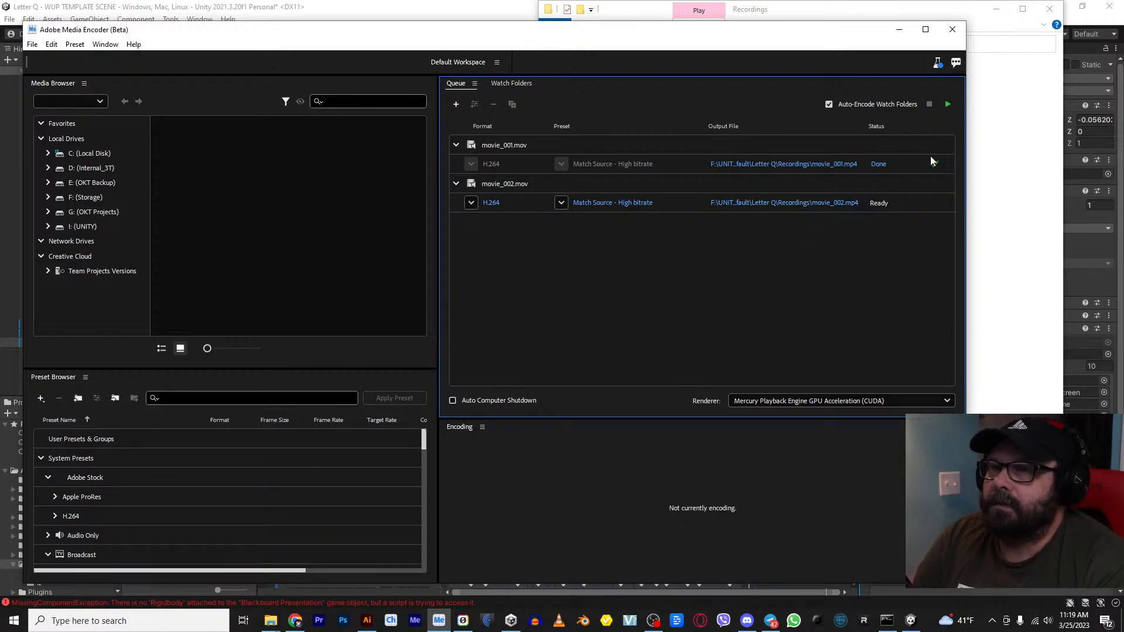
left_click(948, 104)
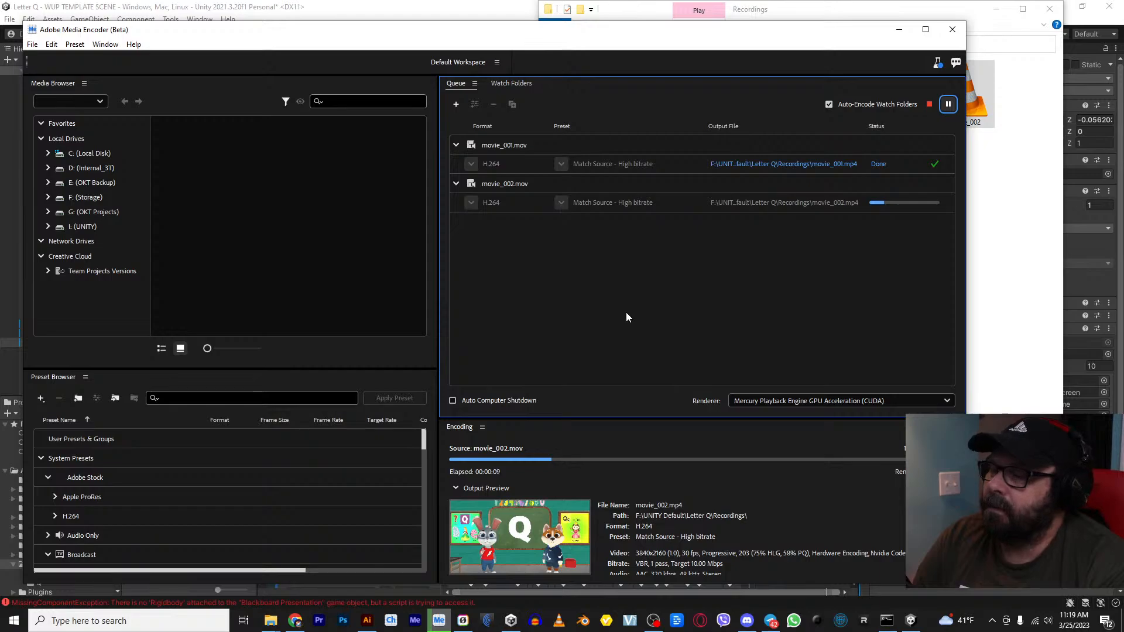
Switch to Illustrator to close the question mark illustration, and quit Media Encoder once movie_002 is encoded
left_click(367, 619)
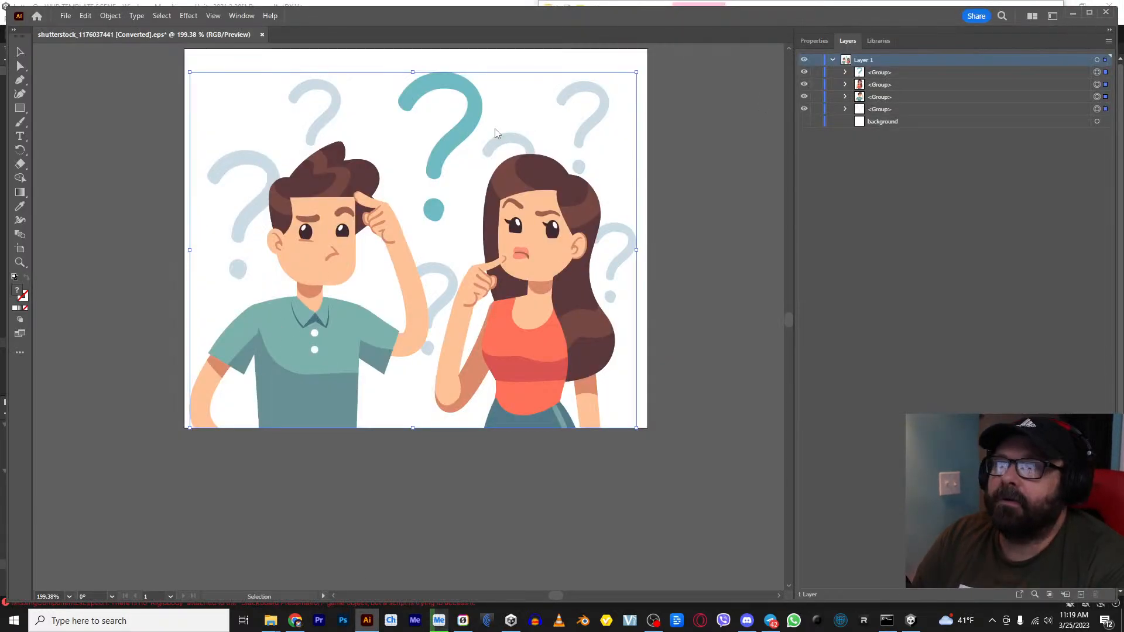
left_click(620, 326)
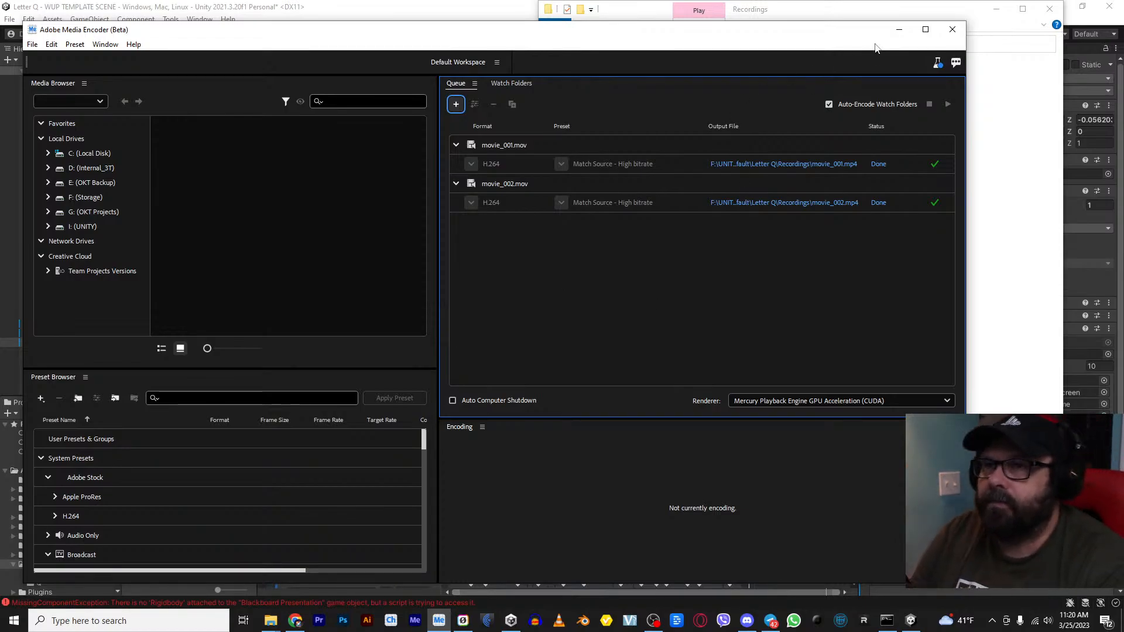
left_click(953, 30)
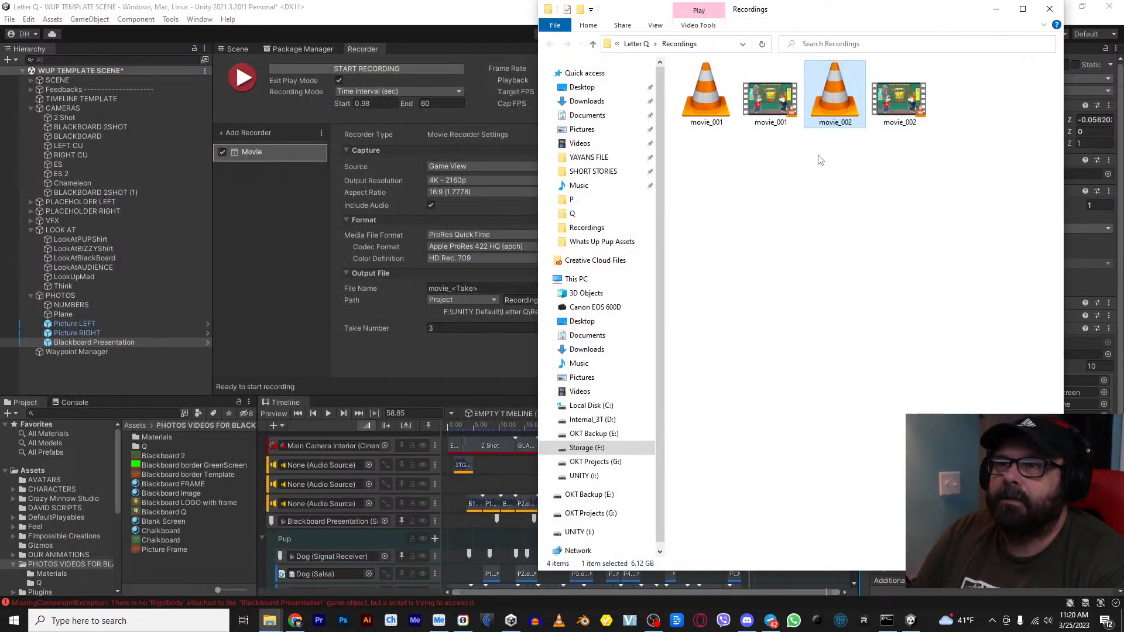
Play the encoded movie_002.mp4 in VLC with the volume at 70% and close the player
double_click(900, 115)
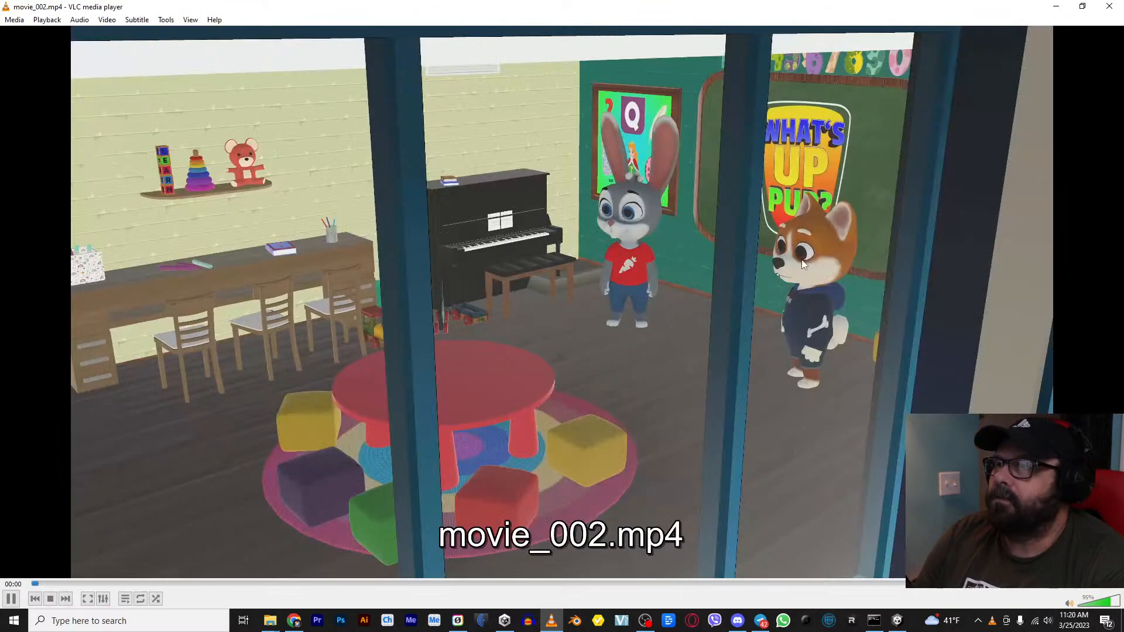
scroll(514, 475, "down", 4)
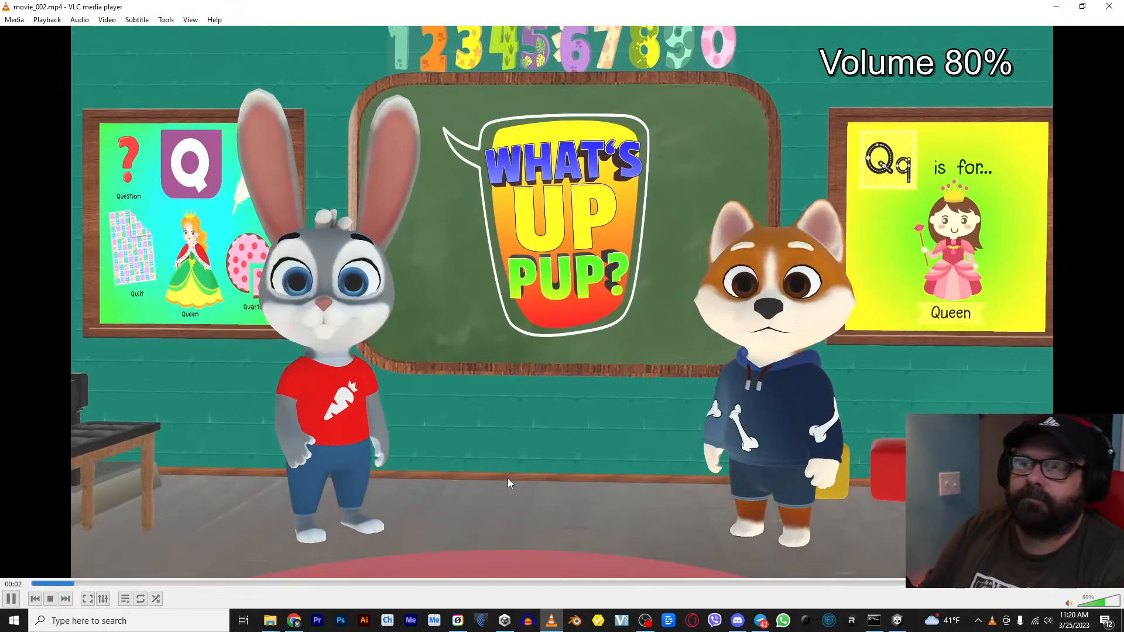
scroll(508, 479, "down", 1)
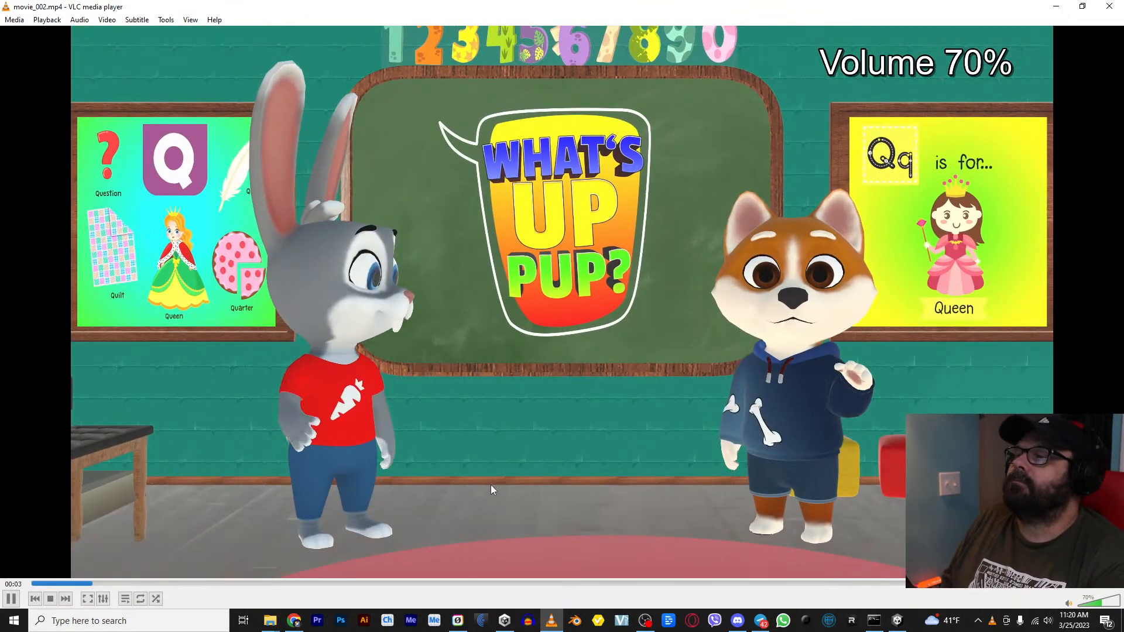
left_click(1110, 7)
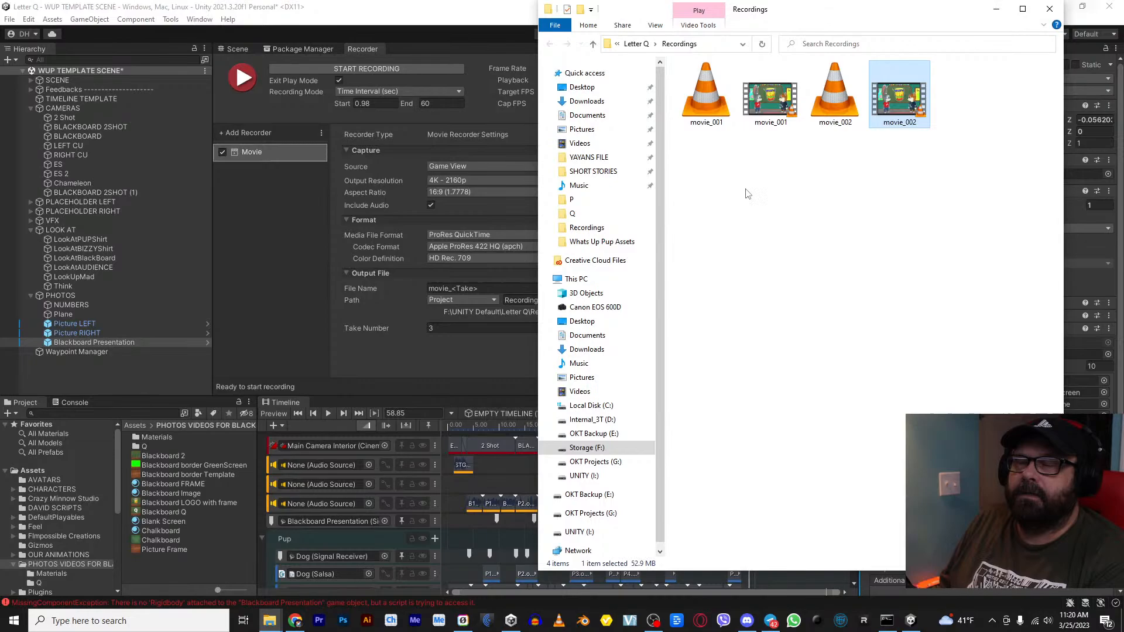
Return to Unity, mute the third audio track holding the dialogue clips in the Timeline, and record a new movie take
left_click(487, 482)
left_click(422, 503)
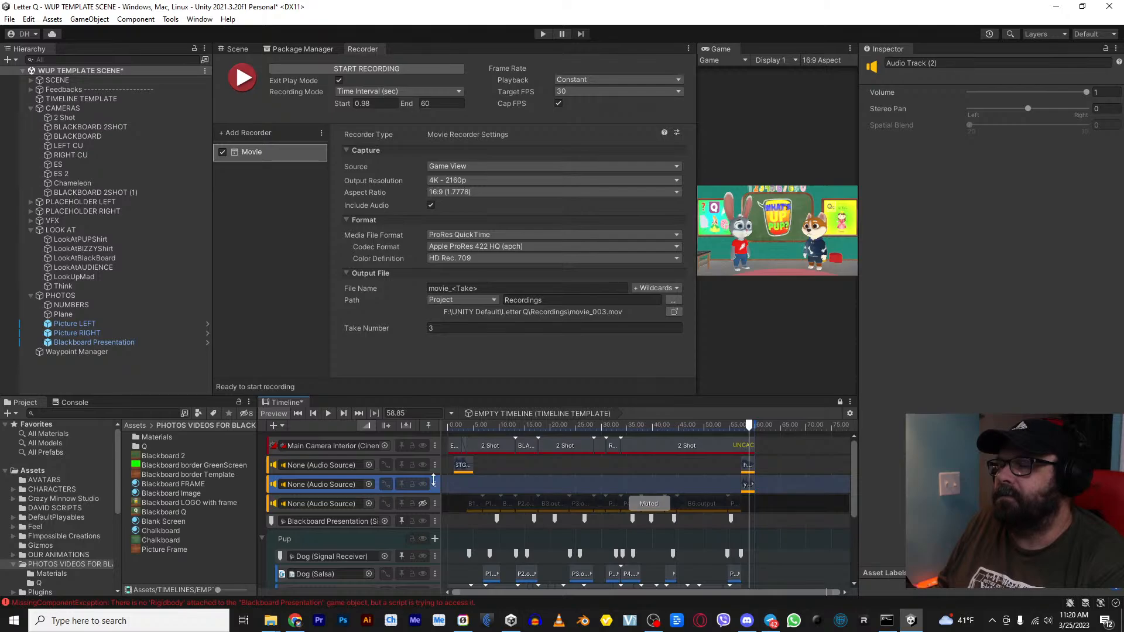
left_click(386, 70)
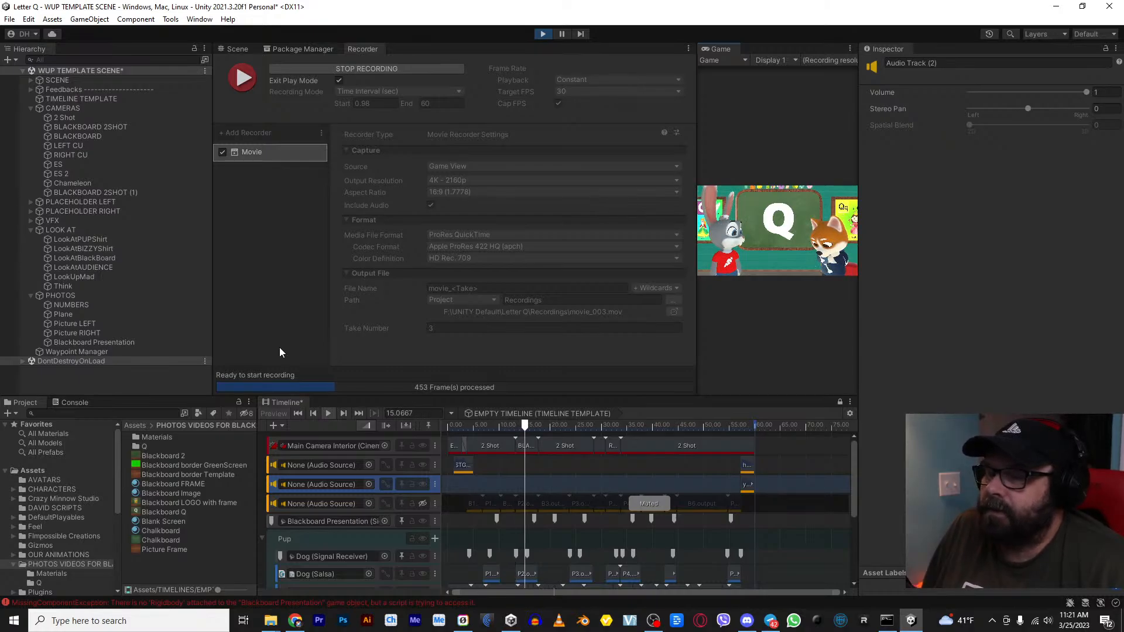
Collapse the Pup and Bizzy track groups in the Timeline and widen the Game view
left_click(262, 538)
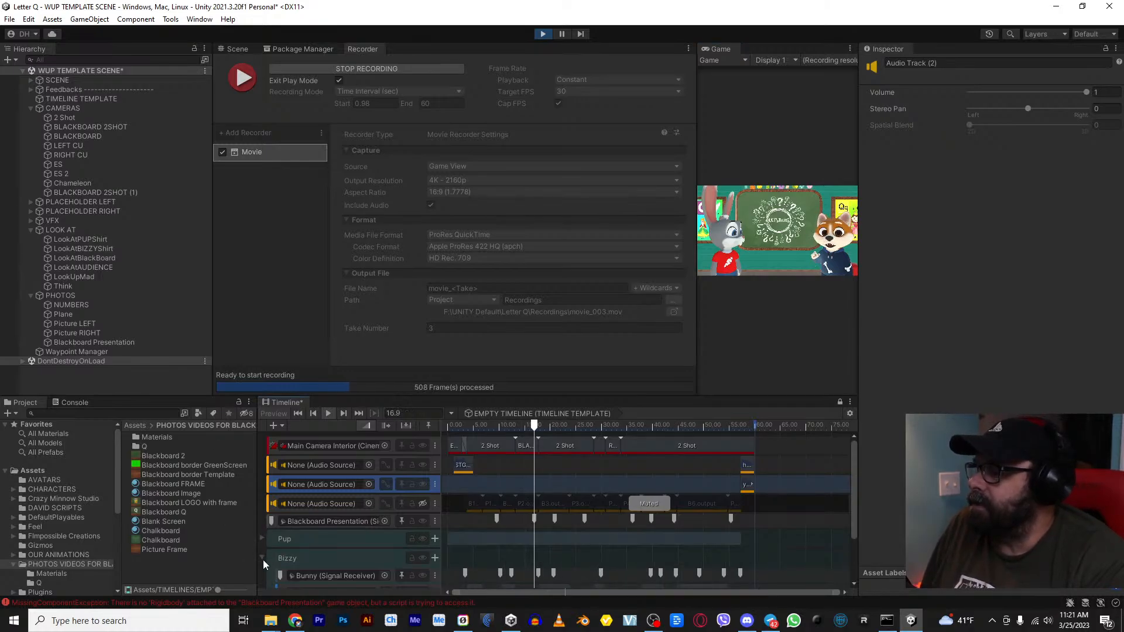
left_click(262, 556)
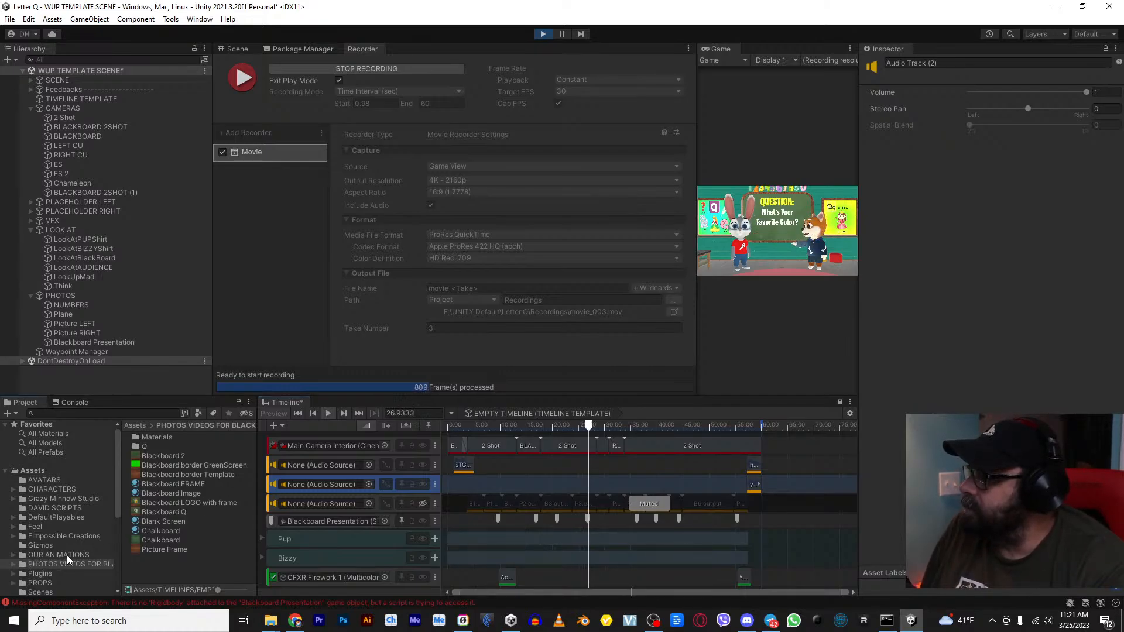
scroll(72, 554, "down", 3)
scroll(72, 553, "down", 2)
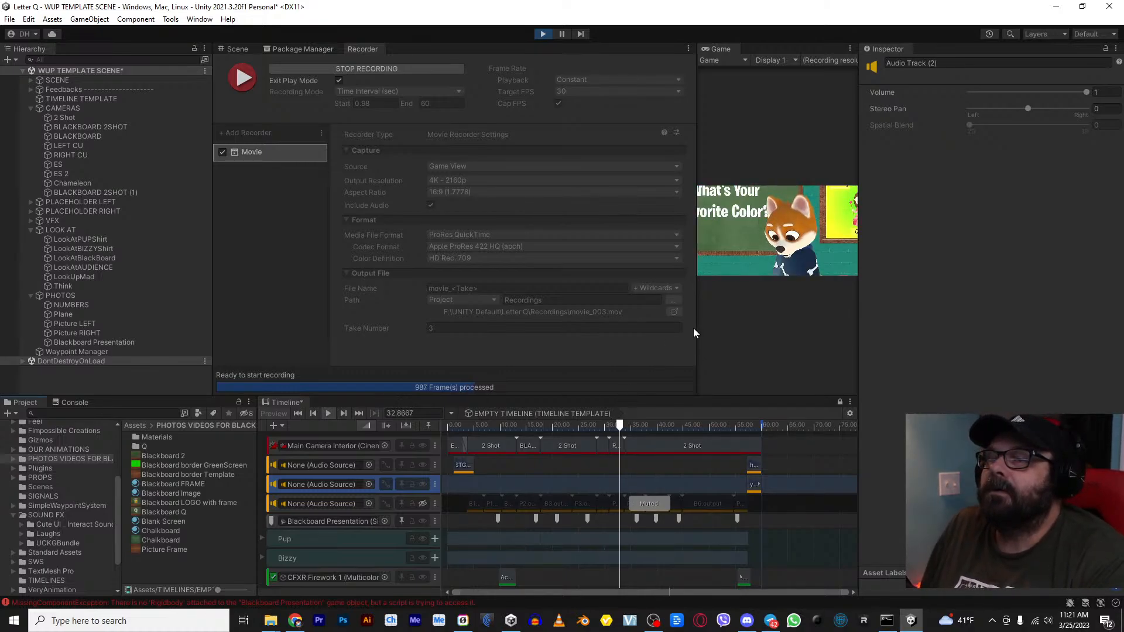
left_click_drag(695, 332, 632, 339)
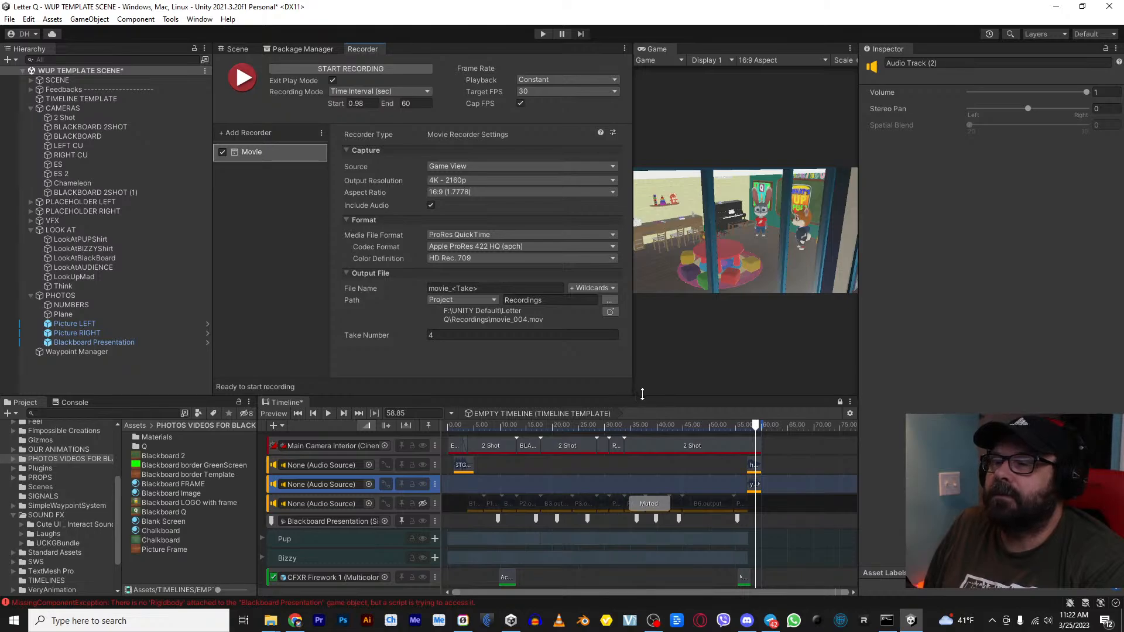
Save the WUP TEMPLATE SCENE
mouse_move(902, 612)
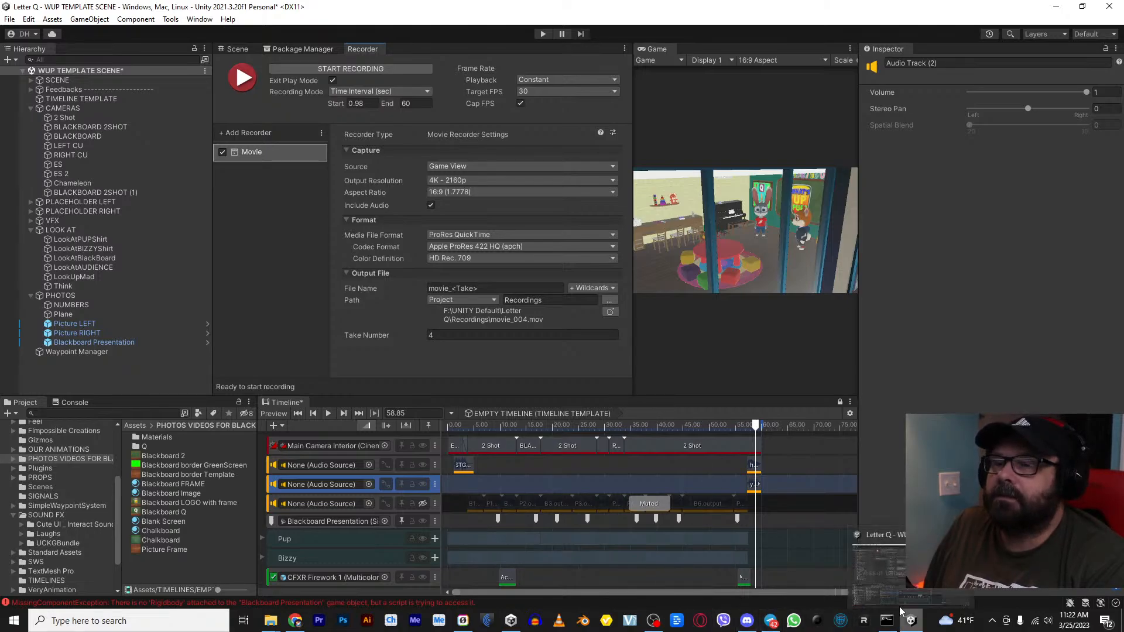
left_click(14, 20)
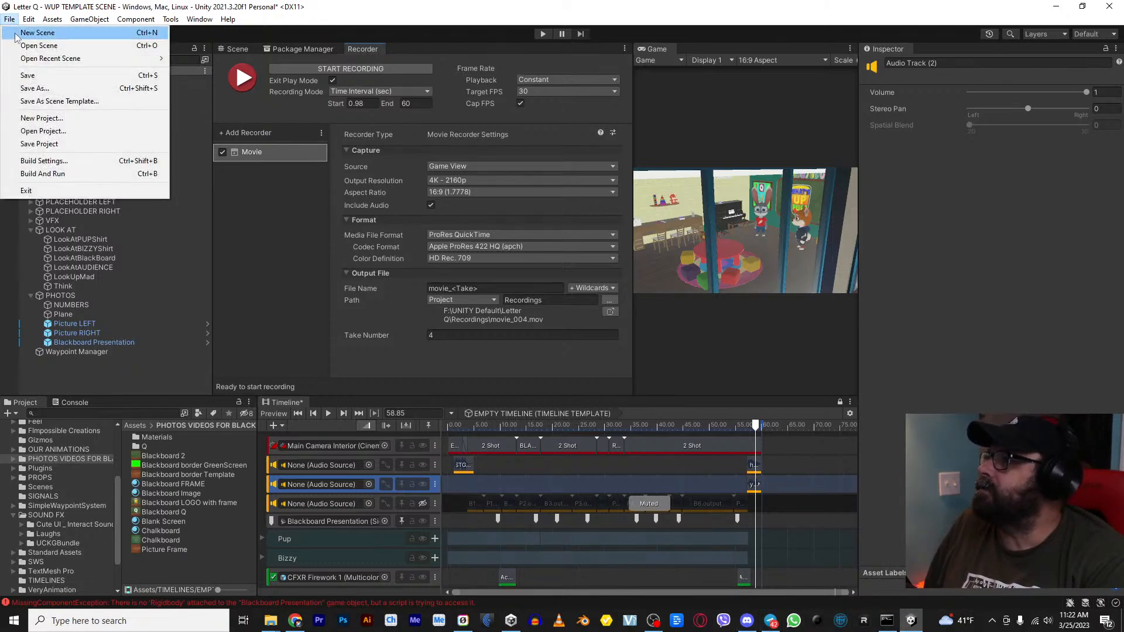
left_click(23, 72)
Open Media Encoder, add movie_003 from the Recordings folder to its queue, and start the H.264 encode
left_click(440, 621)
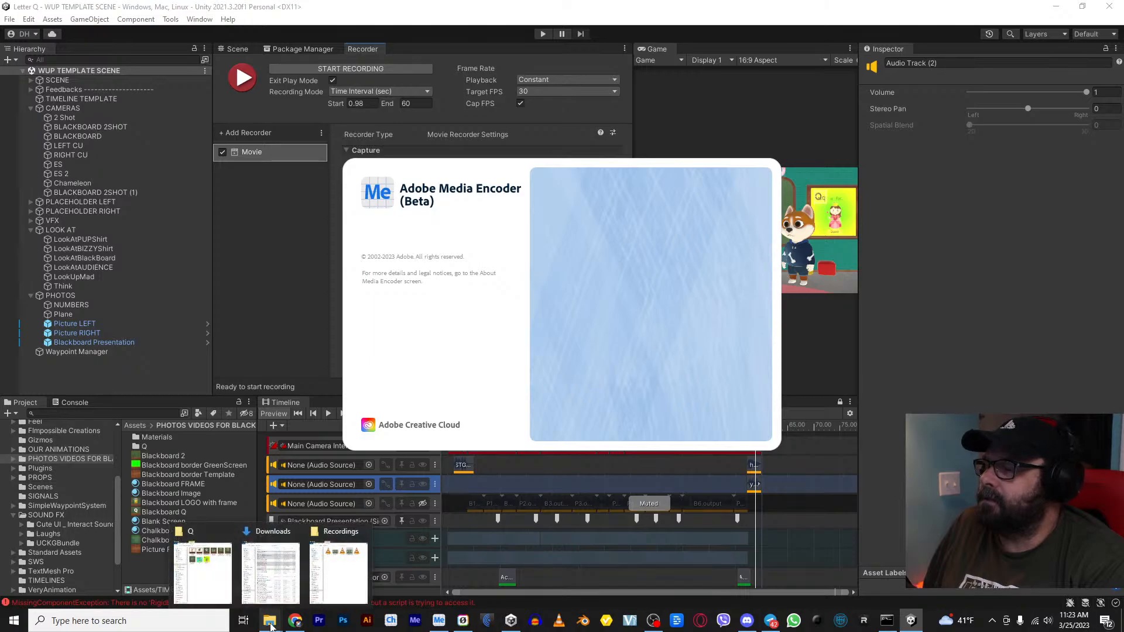
left_click(339, 564)
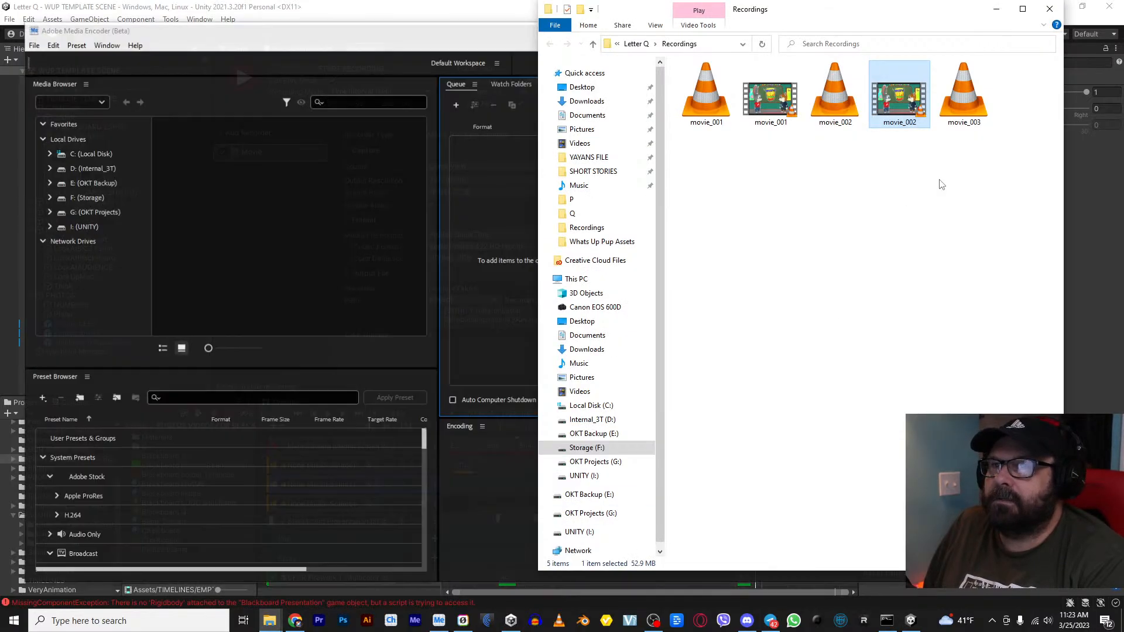
left_click_drag(964, 94, 506, 280)
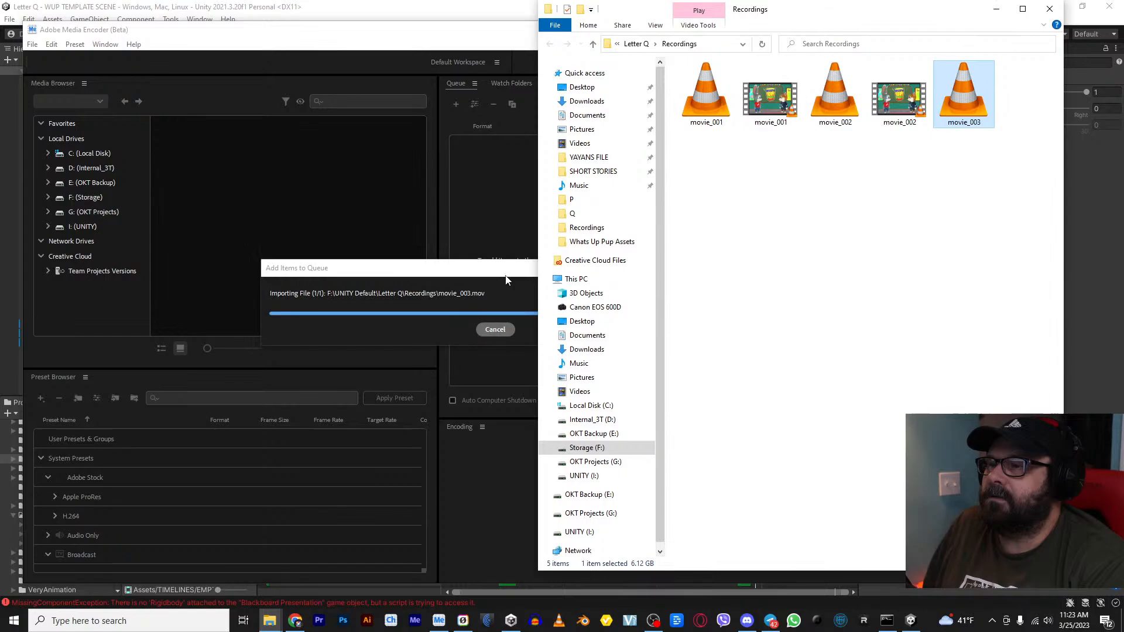
left_click(496, 361)
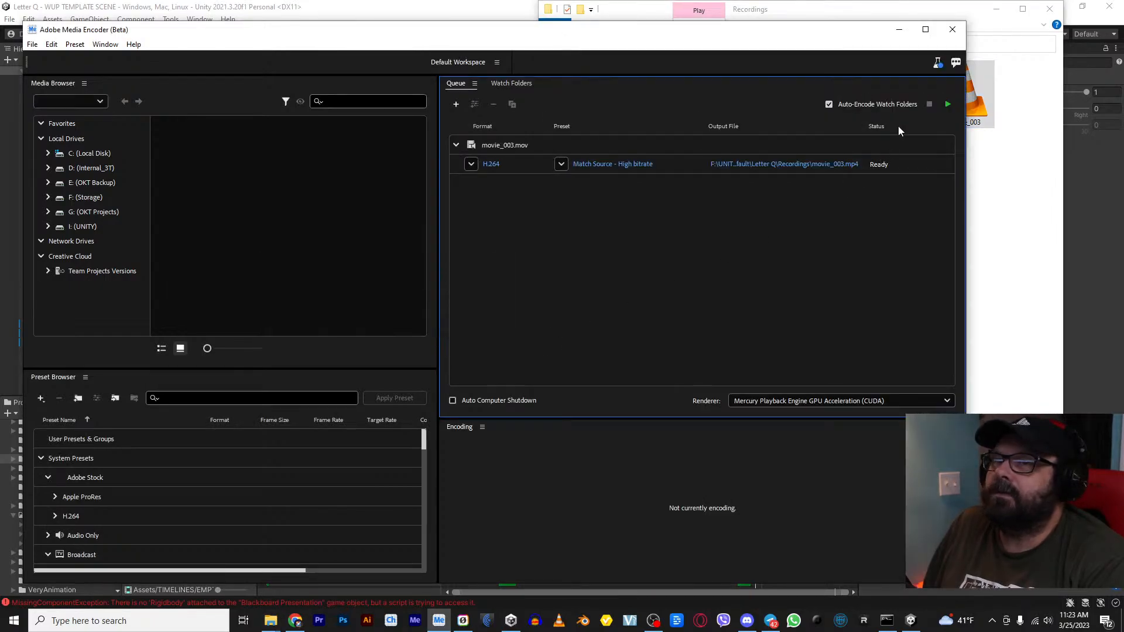
left_click(948, 105)
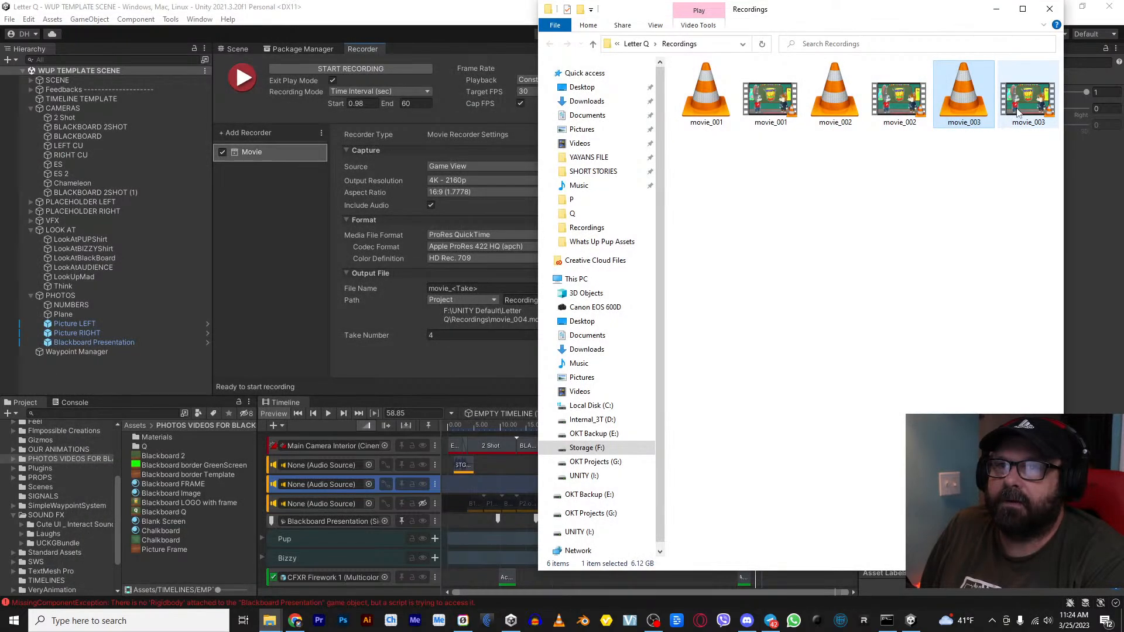
Play the encoded movie_003.mp4 in VLC with the volume at 55% and close the player
double_click(1017, 111)
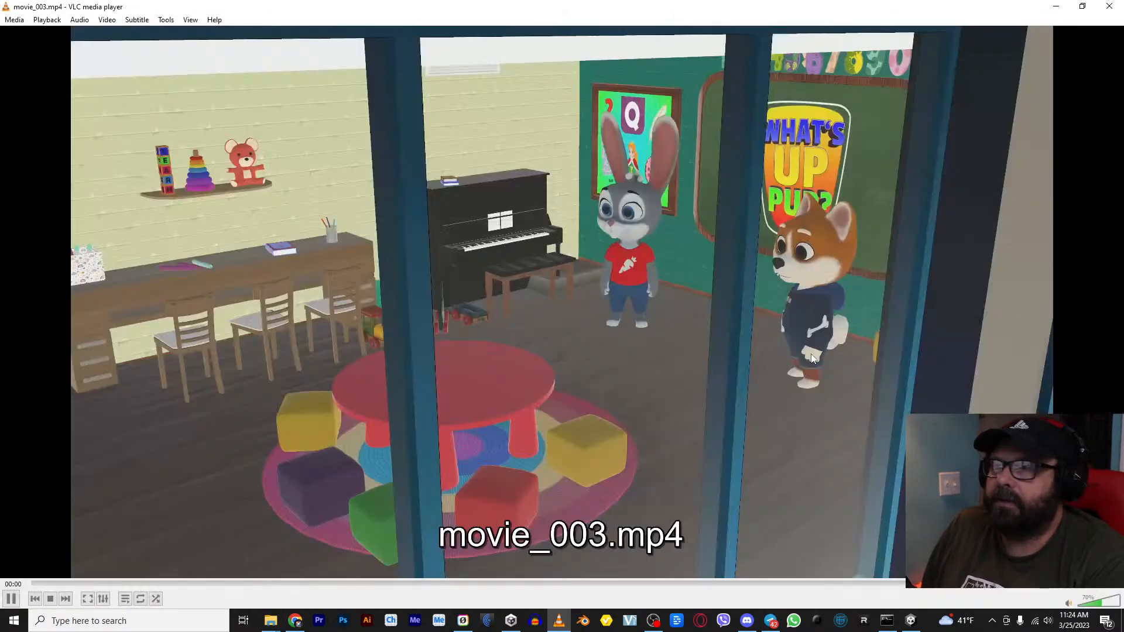
scroll(516, 504, "down", 3)
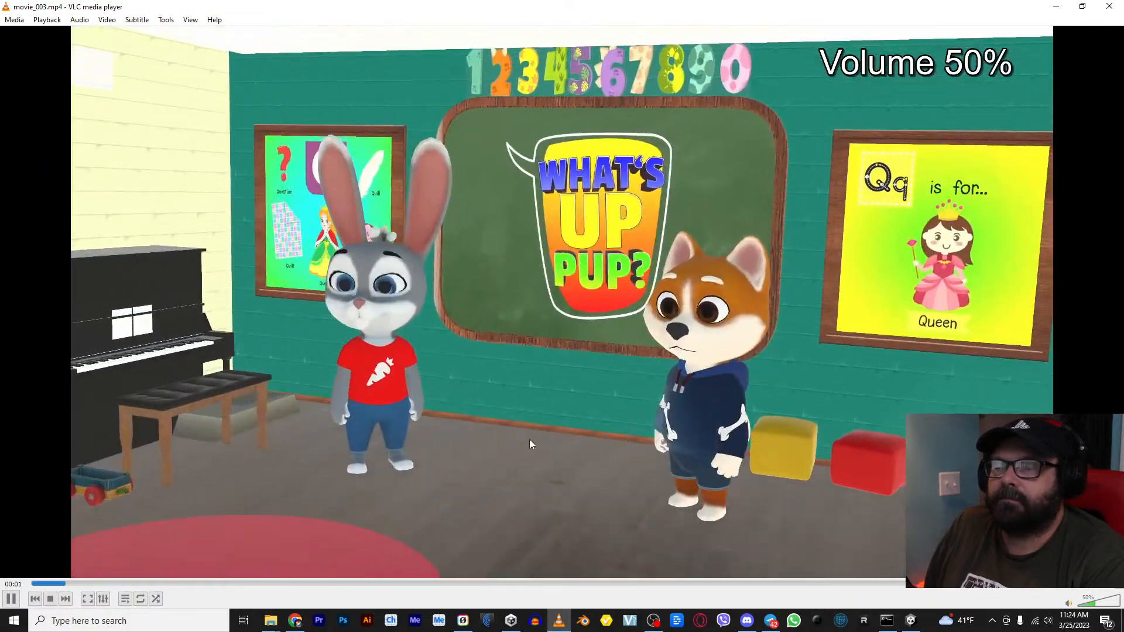
scroll(528, 434, "up", 1)
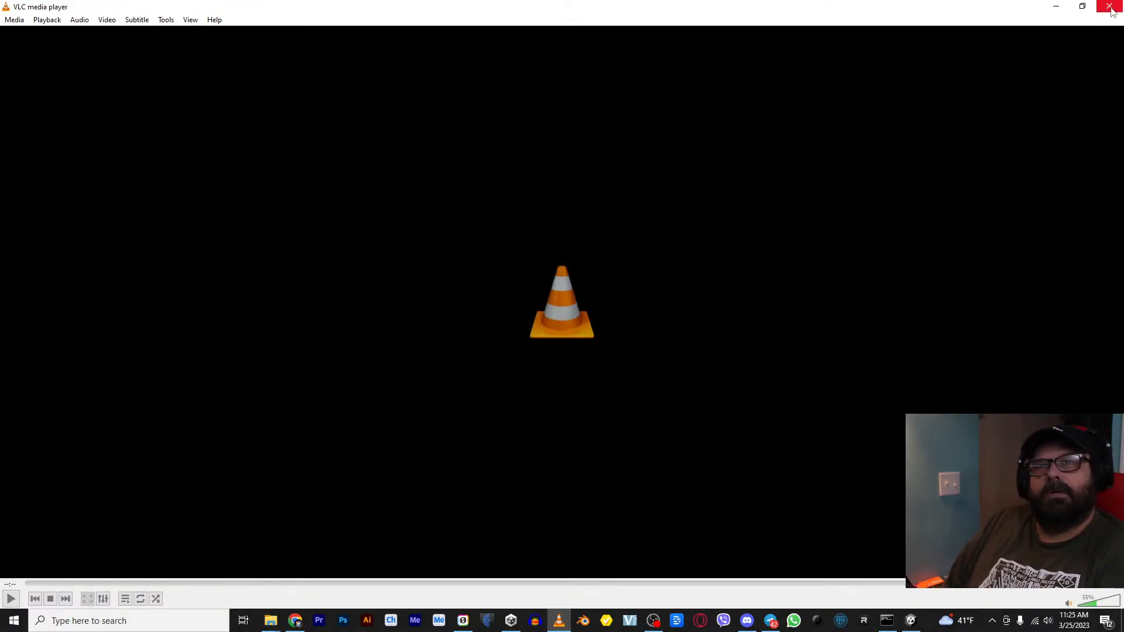
left_click(1110, 6)
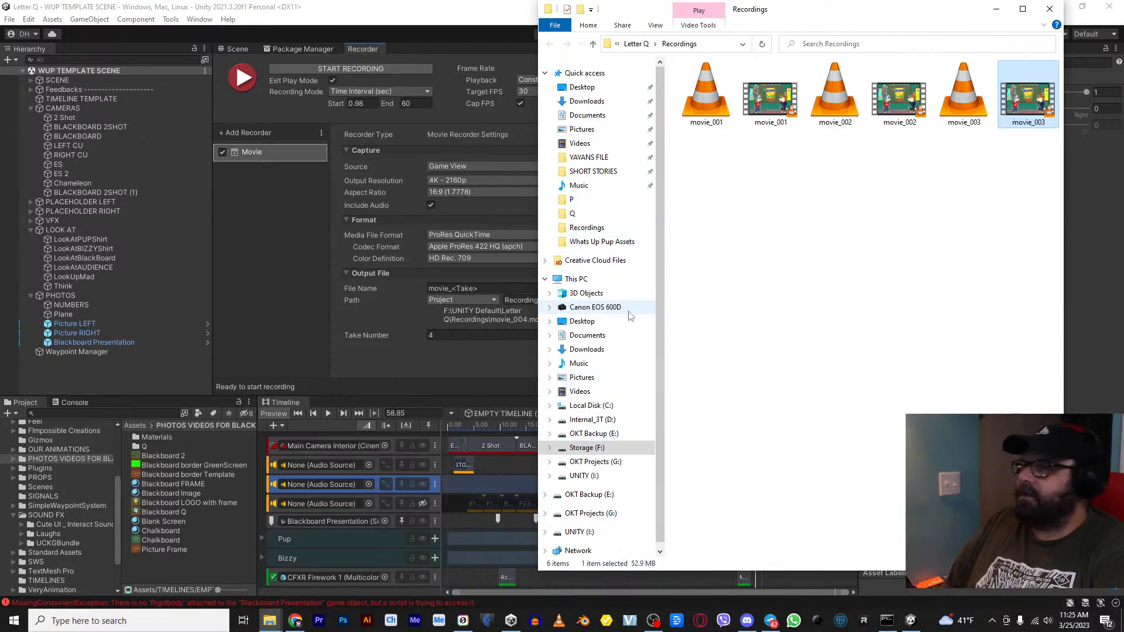
Return to the Unity scene and switch to OBS Studio
left_click(458, 368)
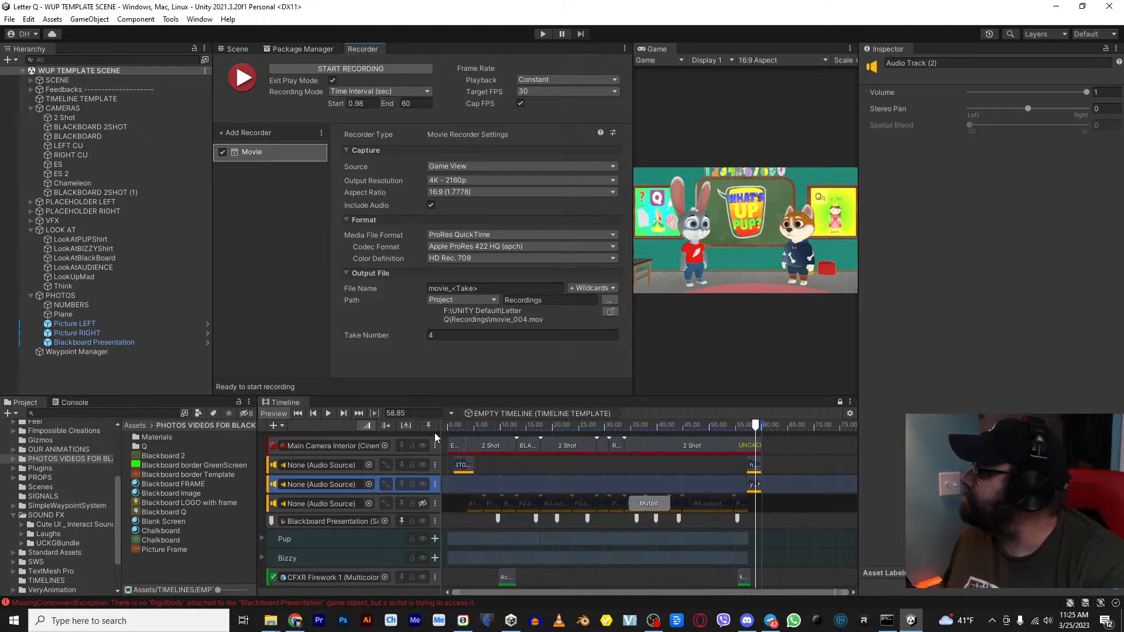
left_click(511, 619)
left_click(511, 619)
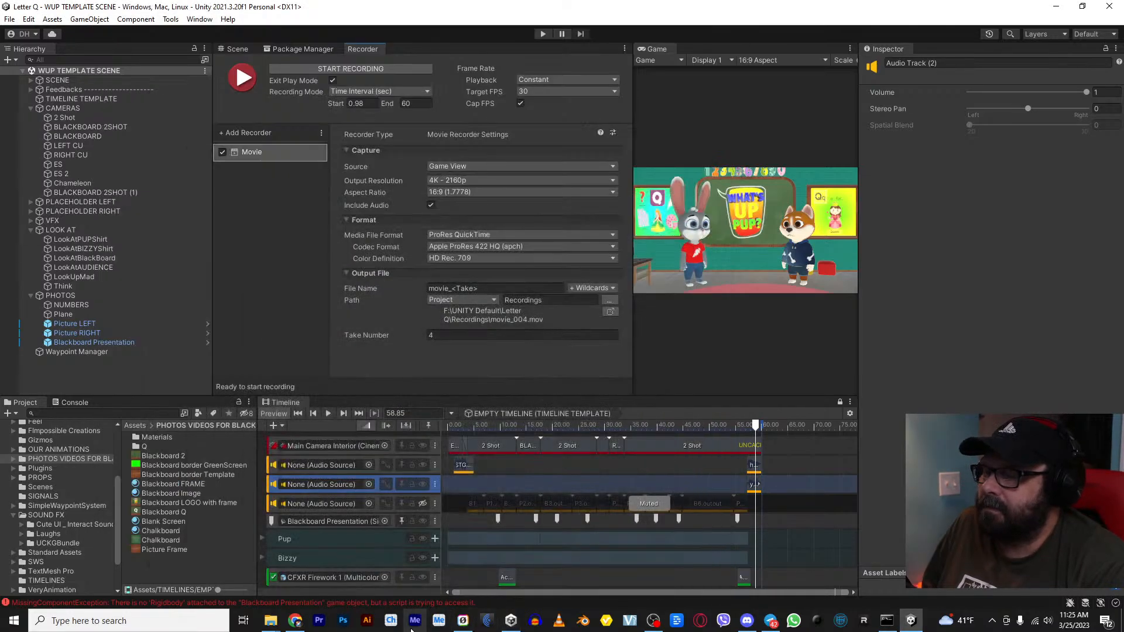
left_click(653, 620)
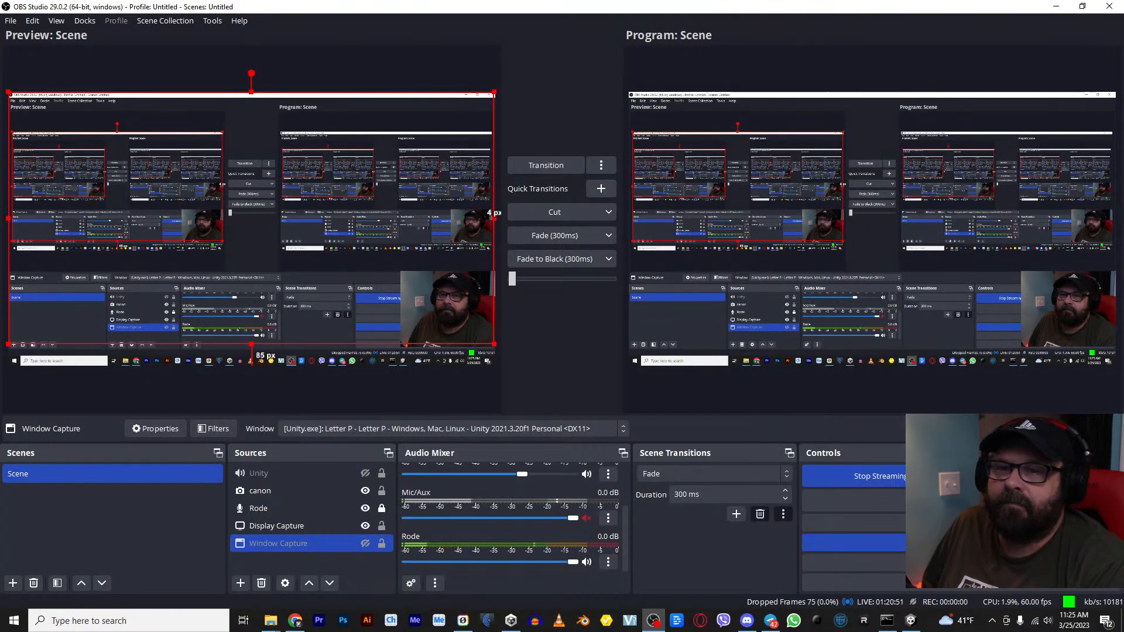